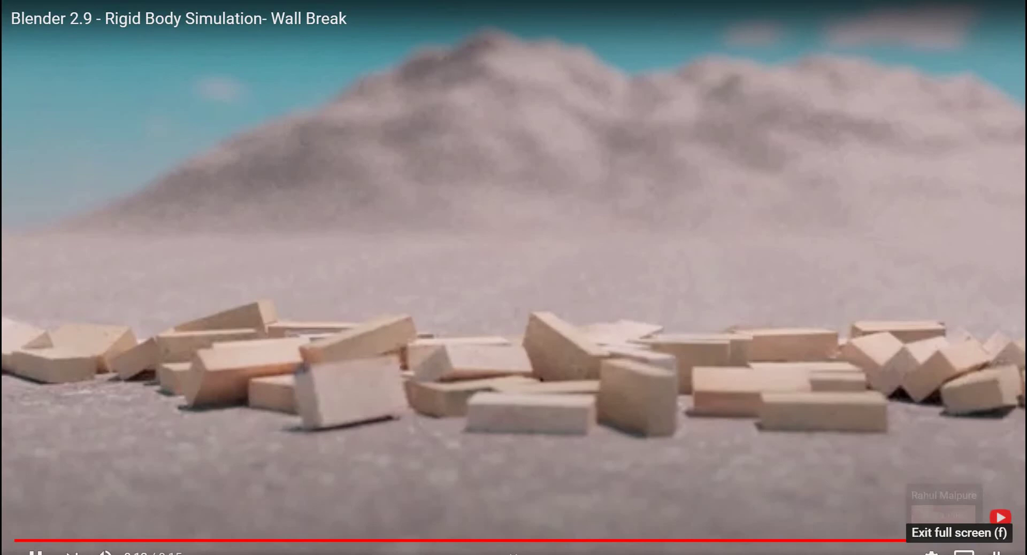
- Exit full screen, mute the Wall Break video and replay it from the beginning
left_click(996, 553)
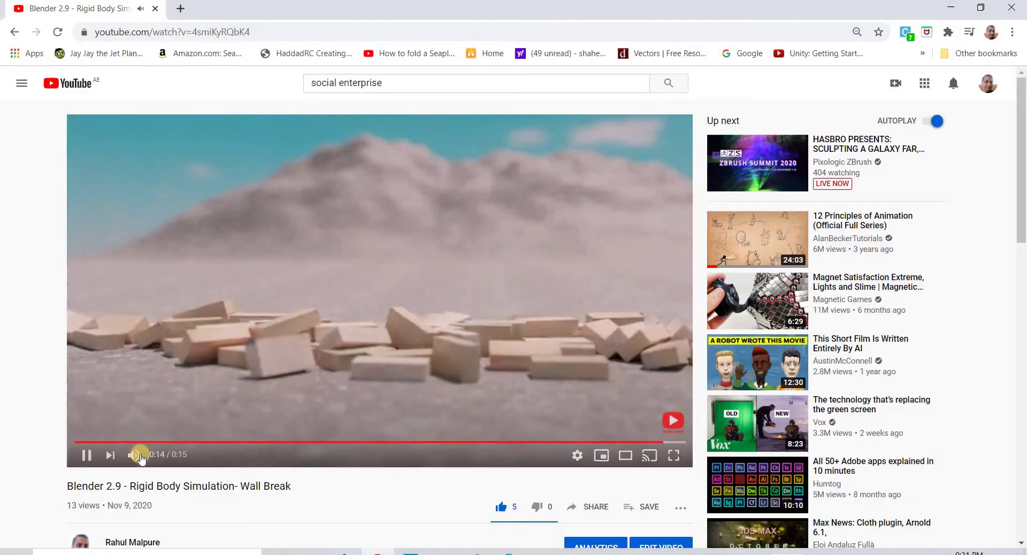
left_click(139, 457)
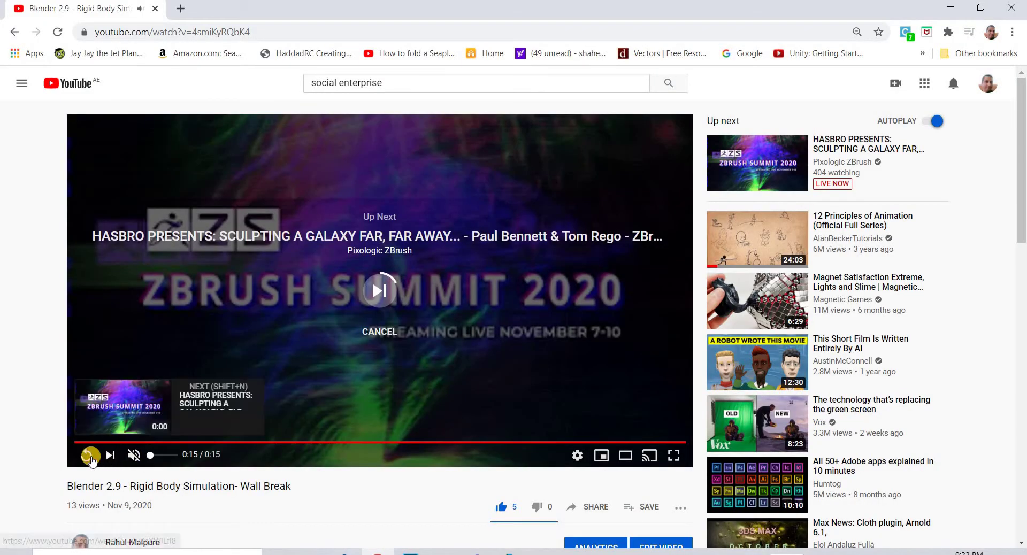
left_click(90, 456)
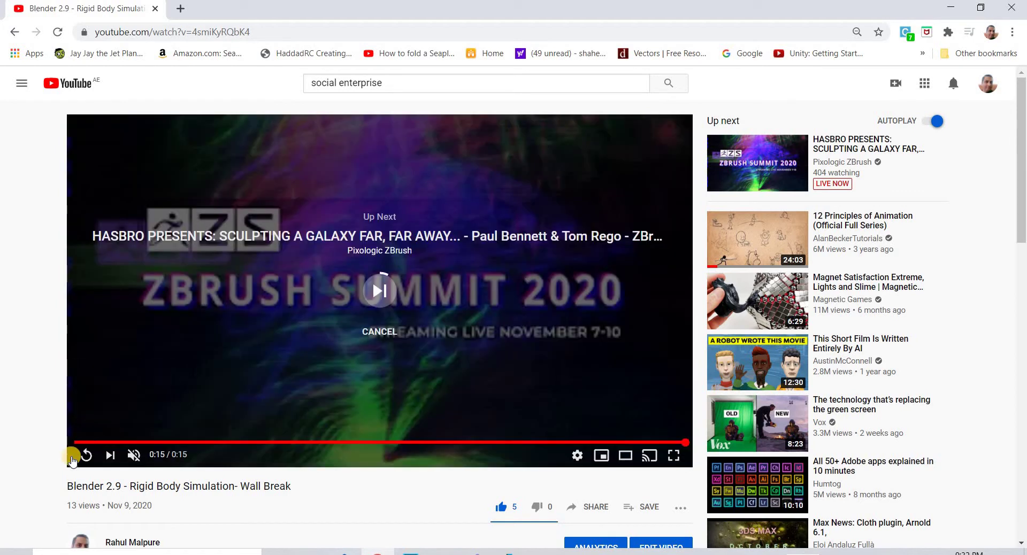
left_click(87, 458)
left_click(87, 459)
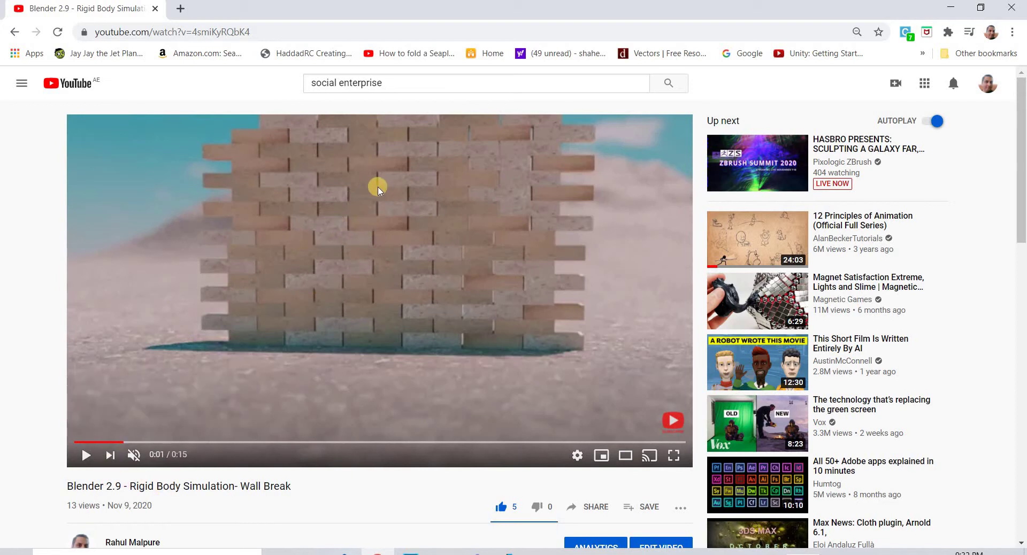
- Step through the Wall Break video up to about 0:12 to examine how the car collapses the brick wall
left_click_drag(156, 447, 245, 441)
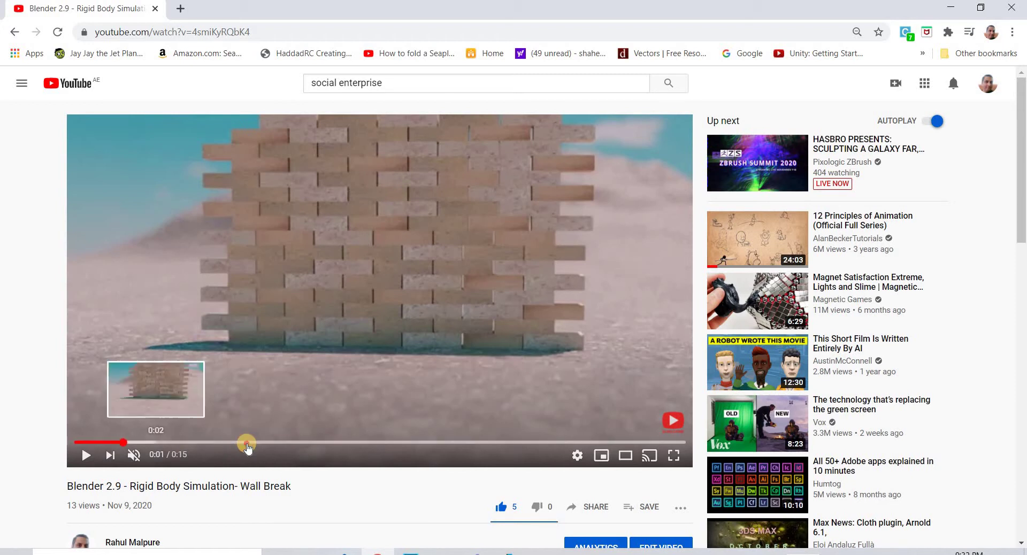
left_click(89, 458)
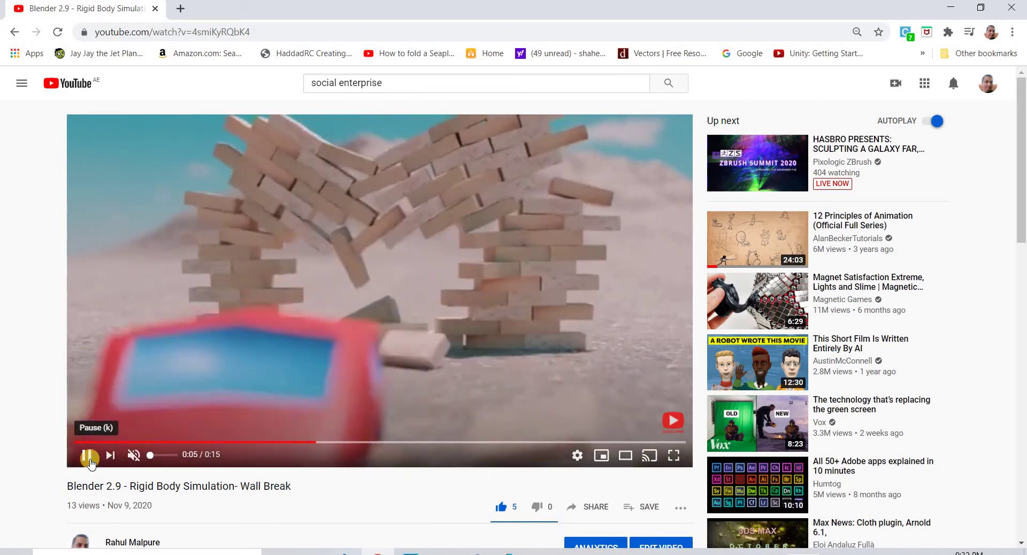
left_click(292, 371)
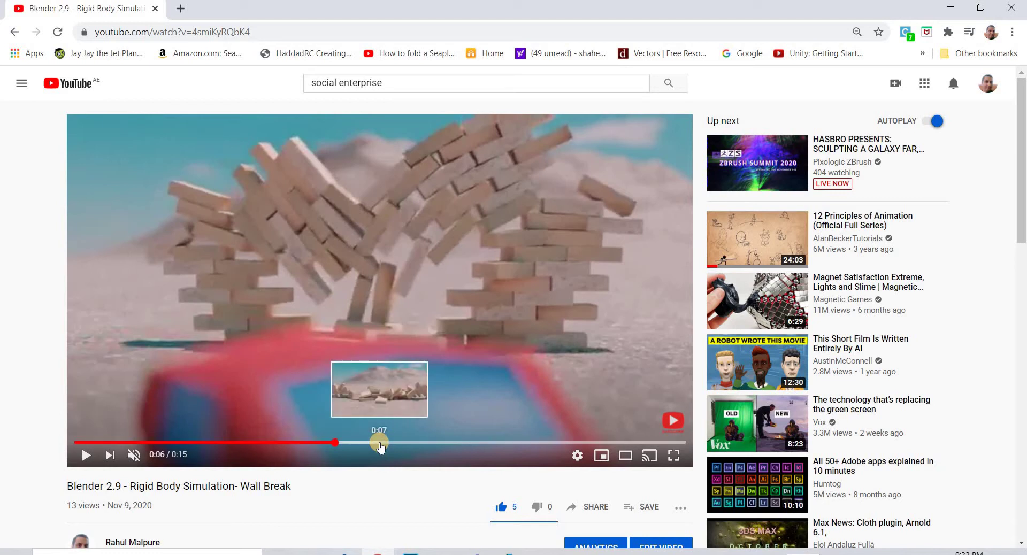
left_click(427, 443)
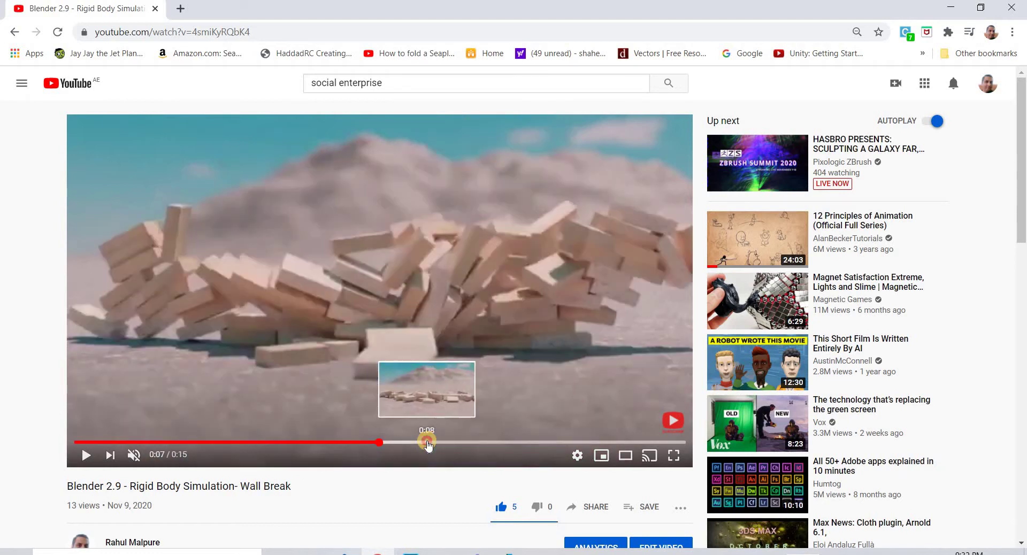
left_click(484, 443)
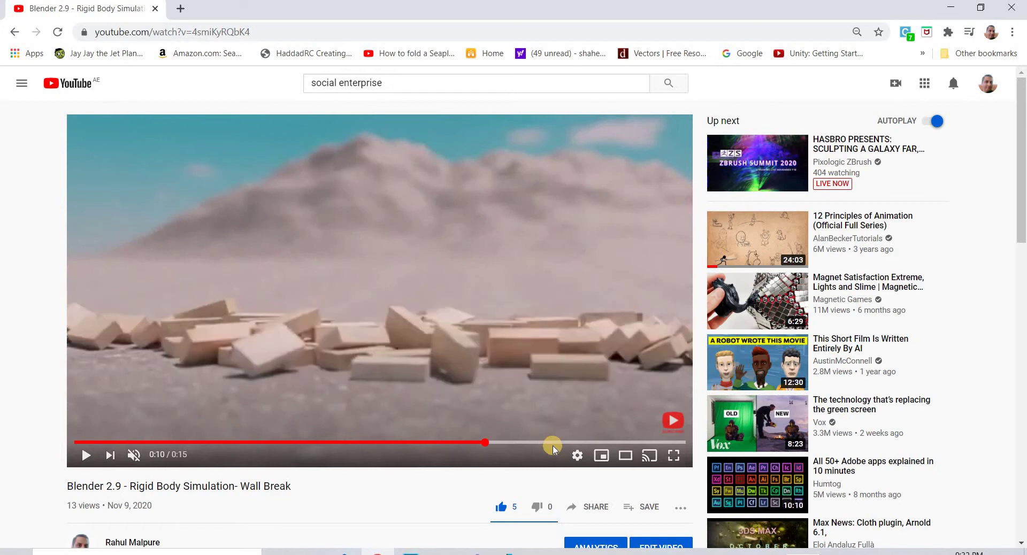
left_click(574, 443)
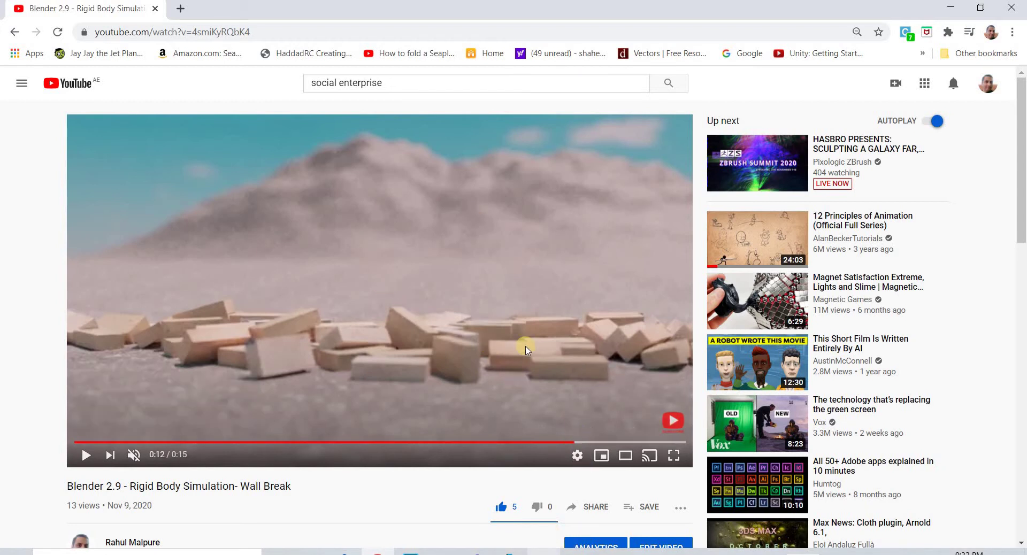
- Switch to Blender and set the default cube's dimensions to X 1 m, Y 0.5 m and Z 0.25 m
key("alt+Tab")
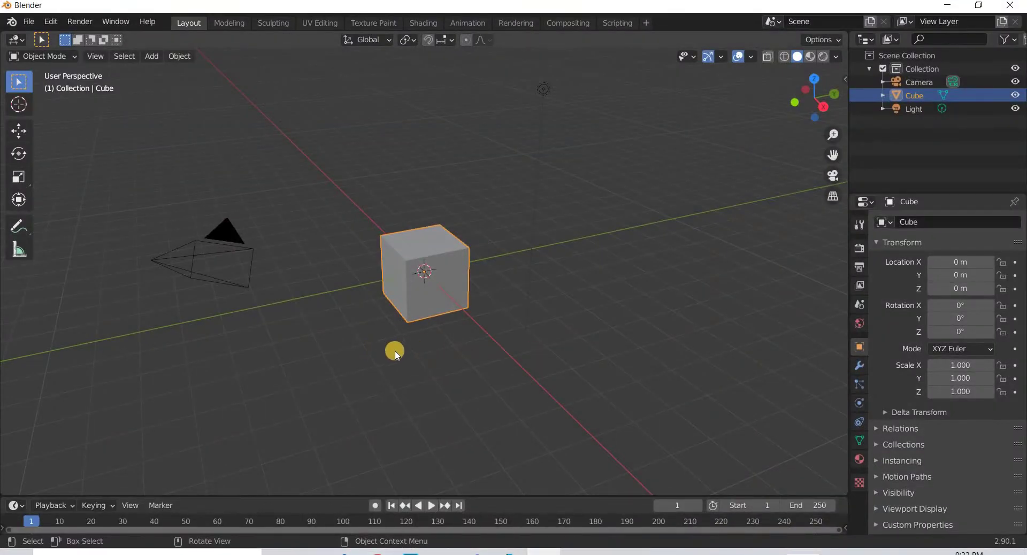
middle_click_drag(450, 379, 485, 366)
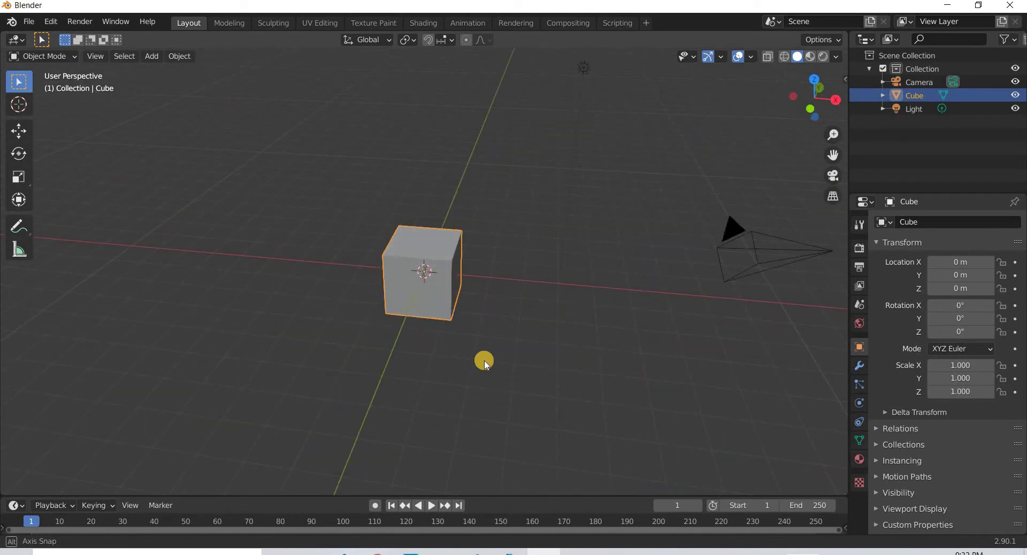
scroll(464, 326, "up", 2)
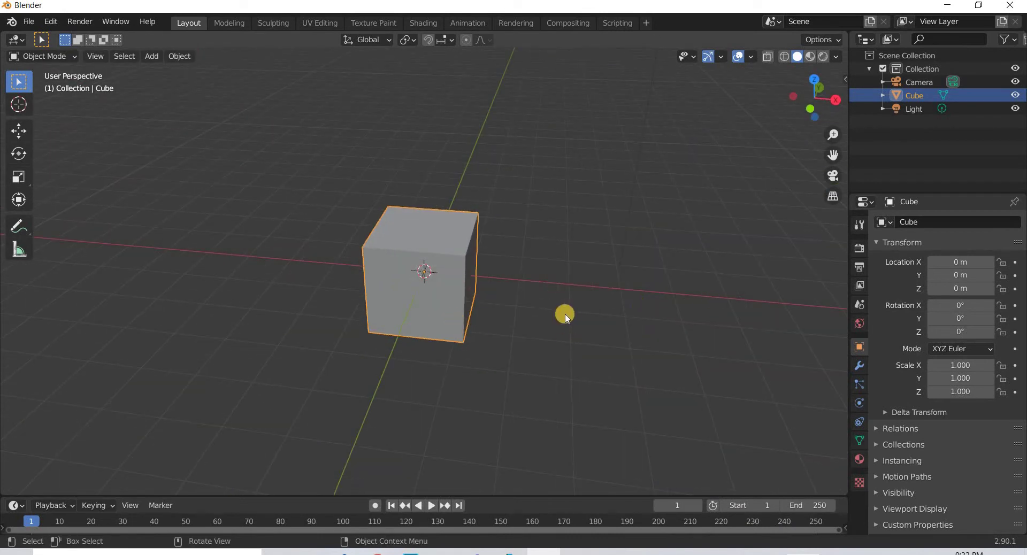
key("n")
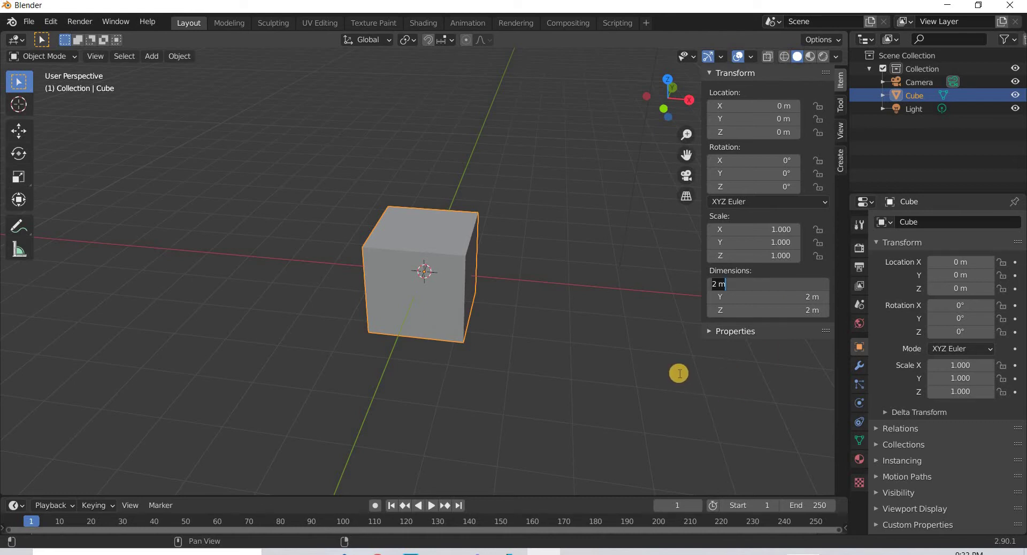
type("1")
key("Return")
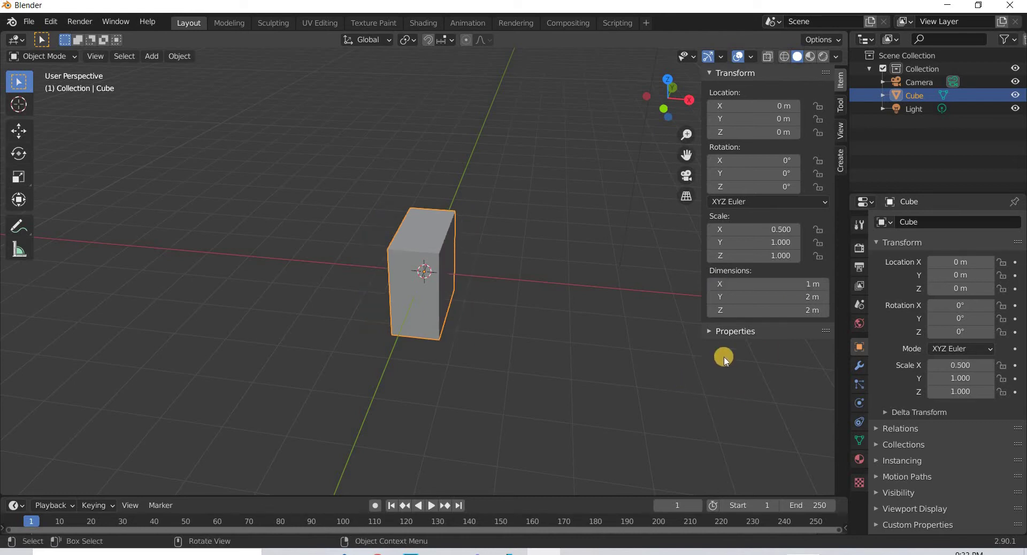
left_click(791, 303)
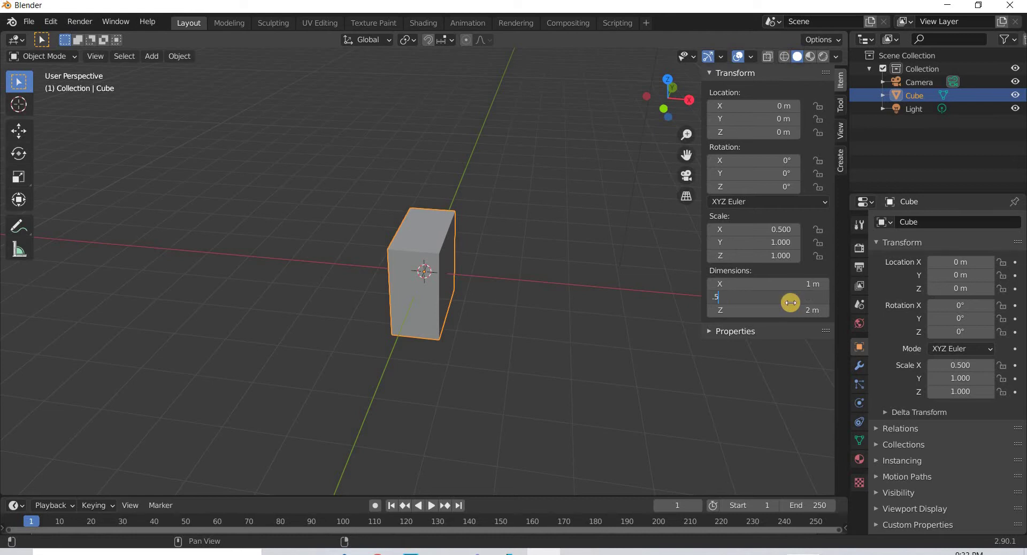
type(".5")
key("Return")
left_click(798, 310)
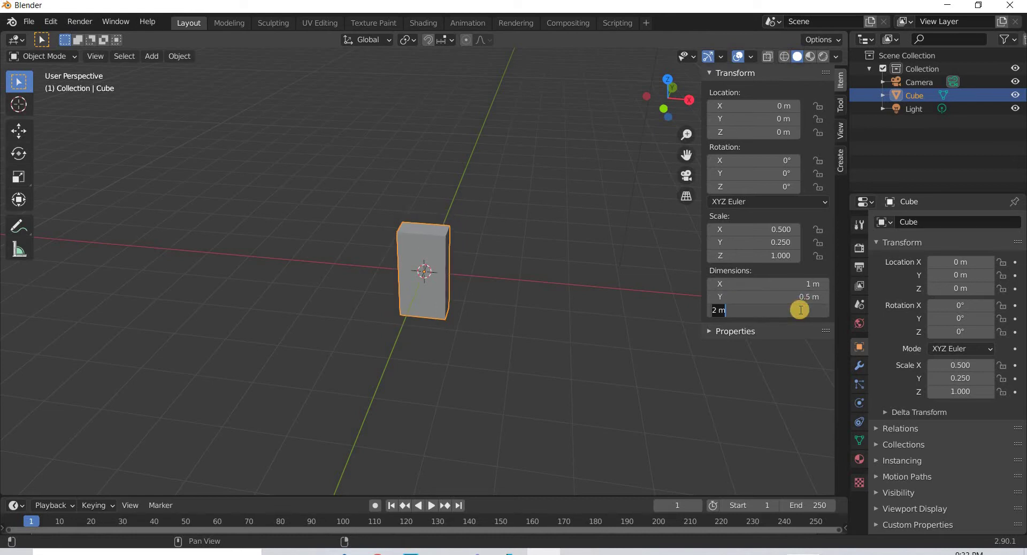
key("Return")
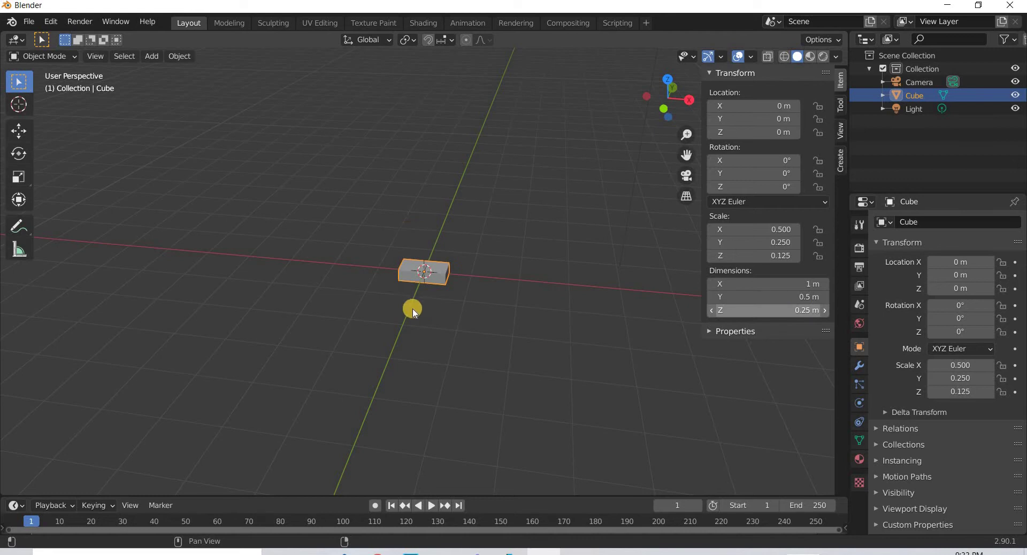
- Duplicate the brick along the X axis and set the copy's X location to 1.01 m
mouse_move(470, 330)
middle_mouse_down()
mouse_move(508, 337)
mouse_move(481, 325)
middle_mouse_up()
scroll(481, 326, "up", 6)
scroll(483, 329, "down", 3)
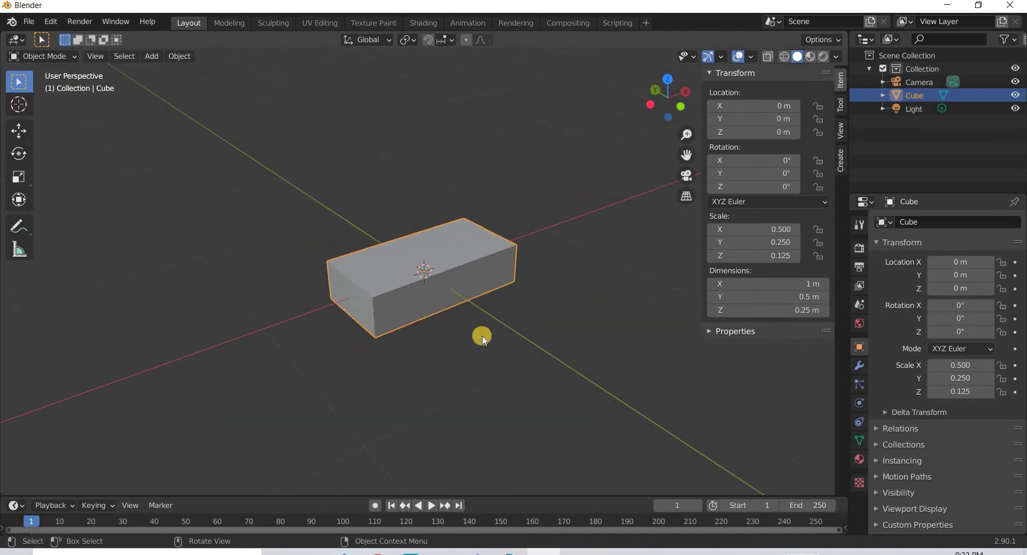
middle_click_drag(270, 310, 197, 289, "shift")
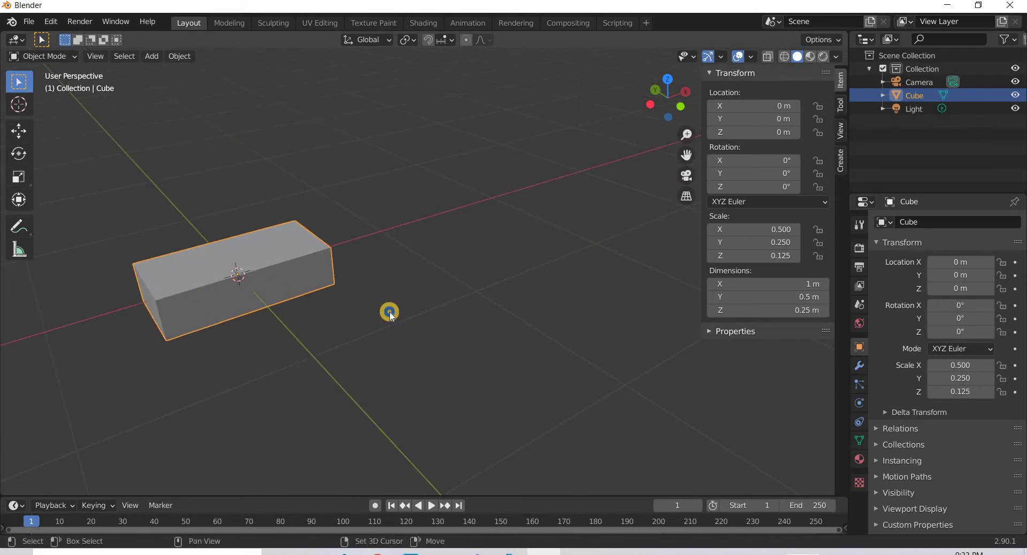
key("shift+d")
key("Escape")
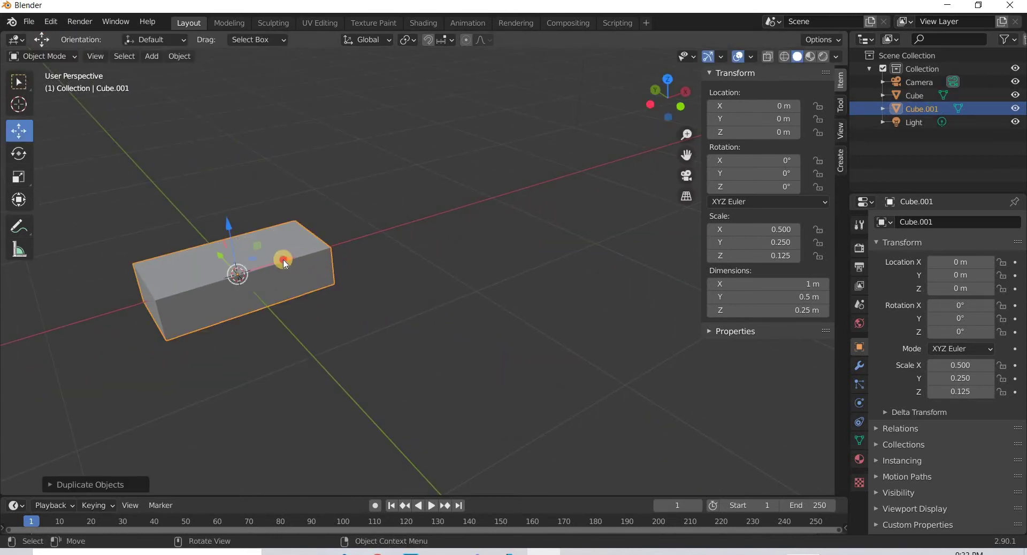
left_click_drag(284, 259, 435, 229)
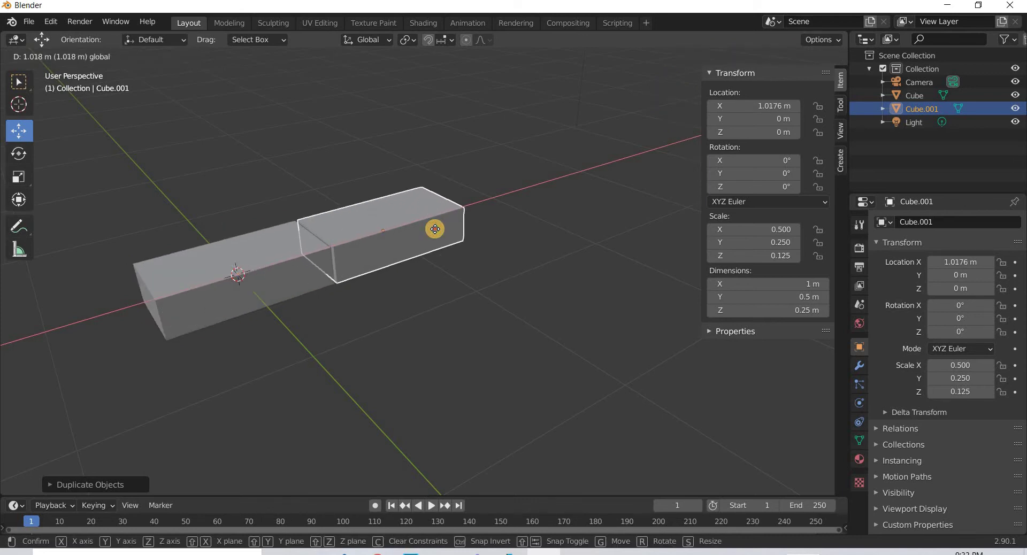
left_click(778, 111)
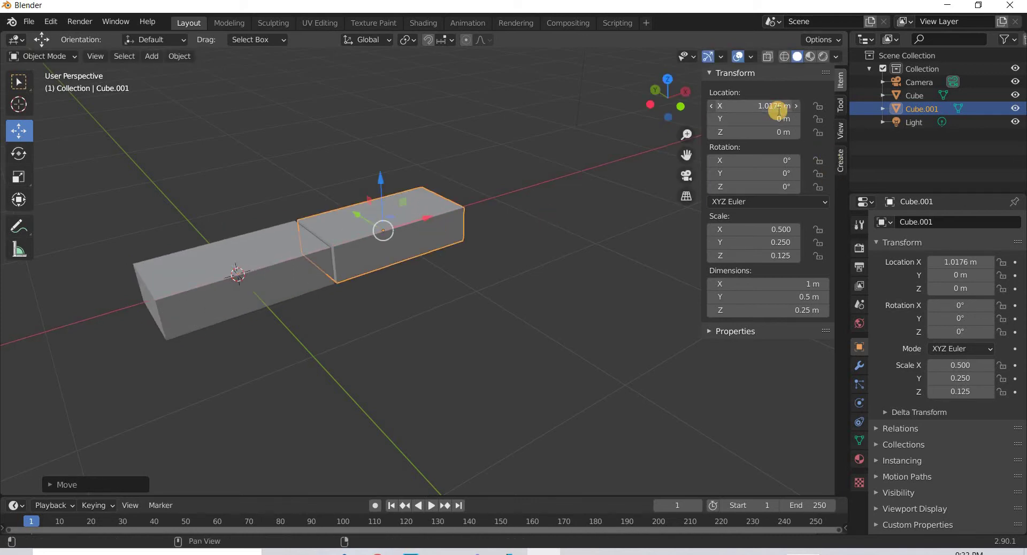
type("1.01")
key("Return")
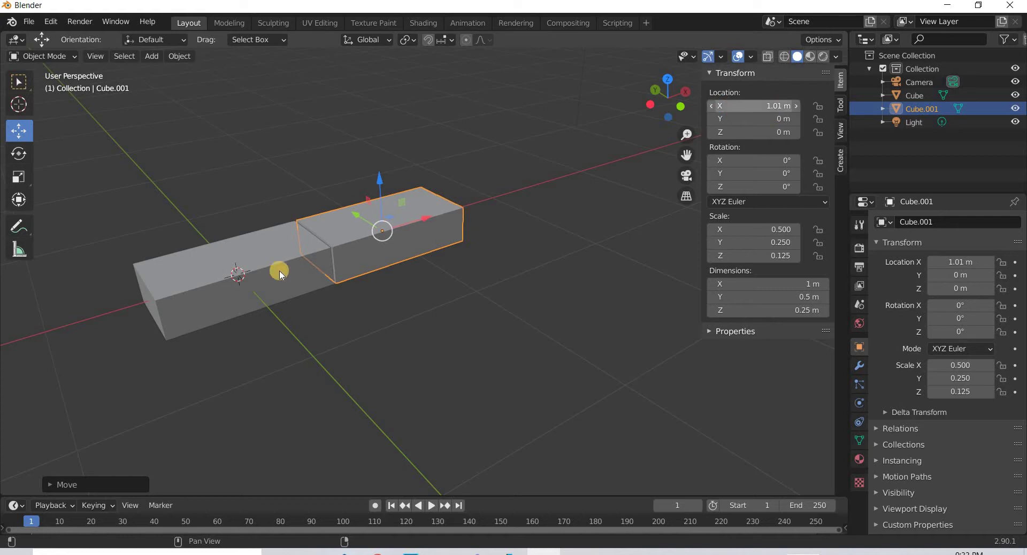
- Examine the gap between the first two bricks from several angles
middle_click_drag(355, 241, 230, 214)
scroll(221, 213, "up", 4)
scroll(238, 215, "down", 2)
scroll(312, 223, "down", 4)
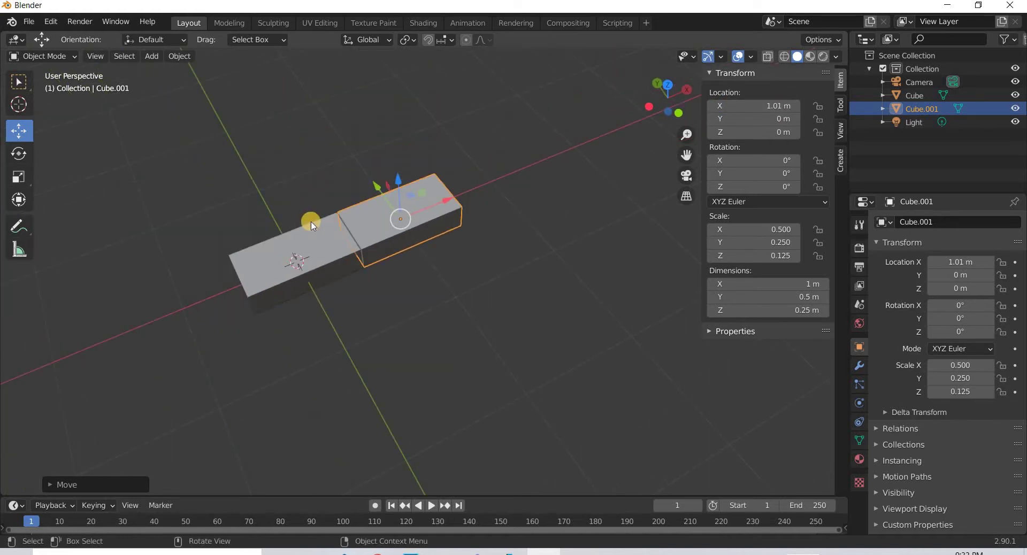
scroll(313, 225, "up", 3)
scroll(318, 369, "up", 5, "shift")
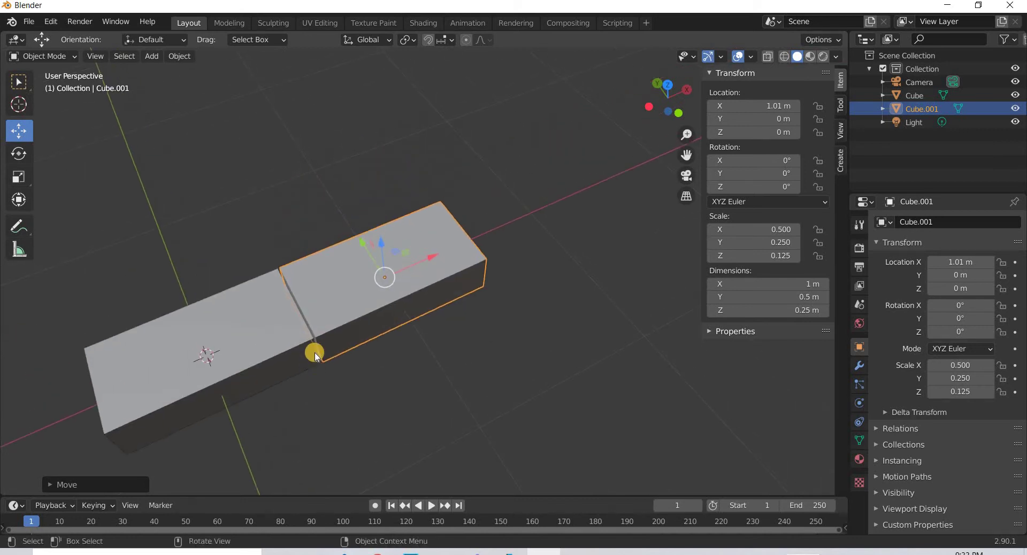
middle_click_drag(315, 353, 314, 349)
scroll(241, 367, "up", 3)
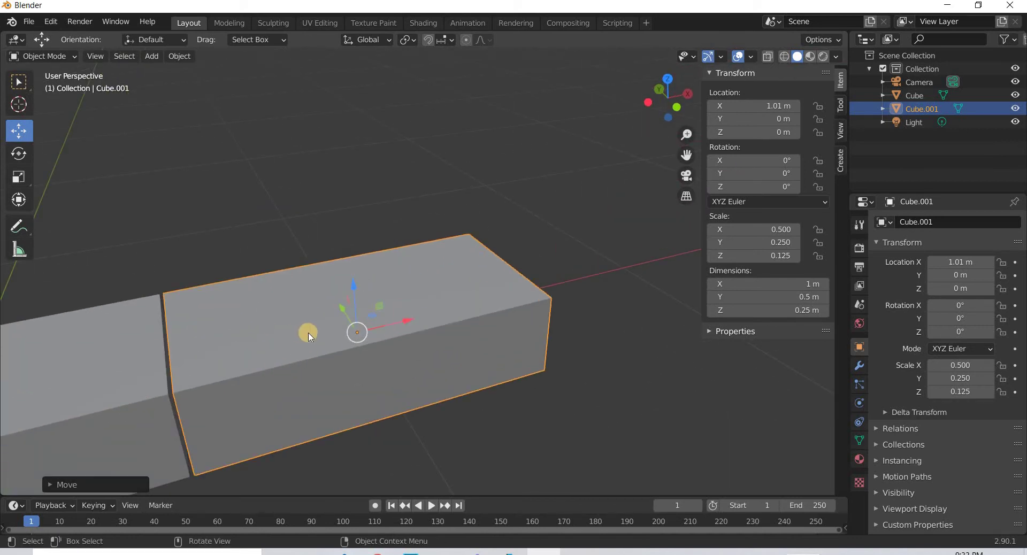
scroll(436, 357, "down", 5)
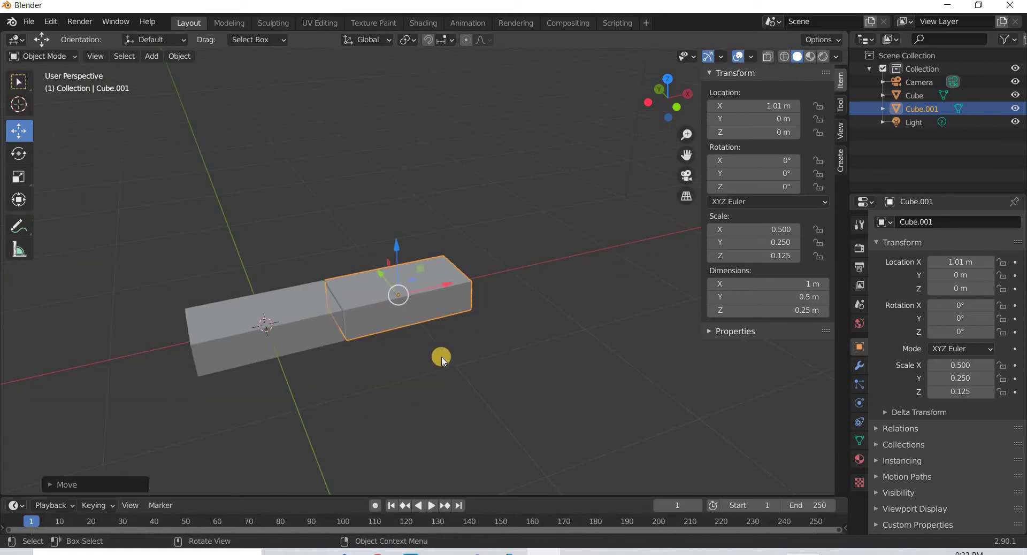
- Duplicate the second brick along the X axis and set the new copy's X location to 2.01 m
key("shift+d")
key("Escape")
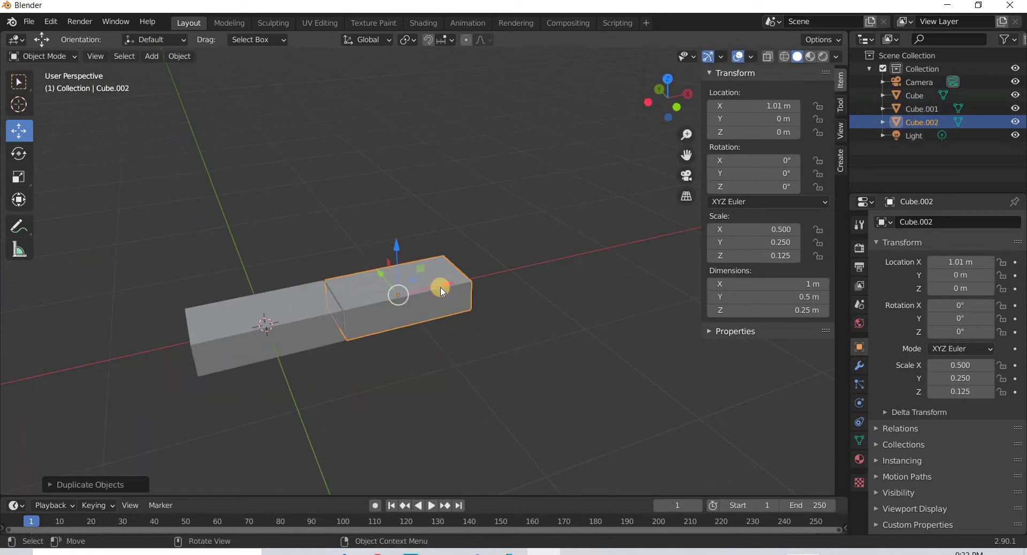
left_click_drag(542, 266, 556, 262)
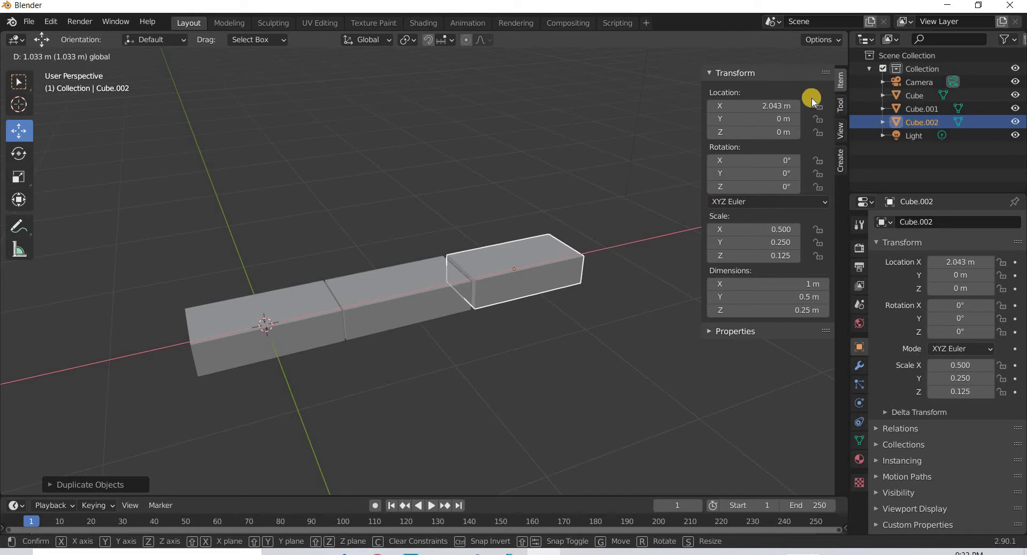
left_click(782, 106)
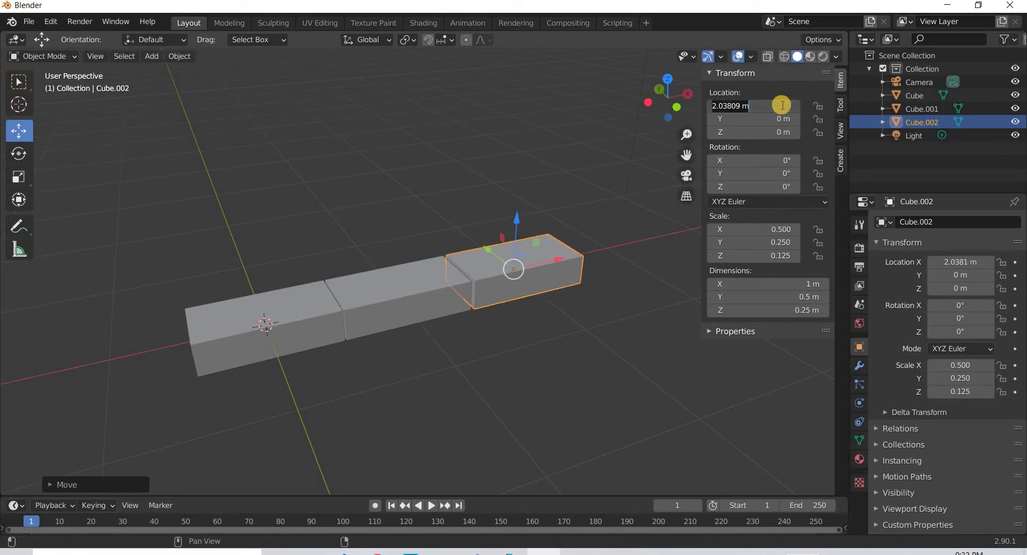
key("Return")
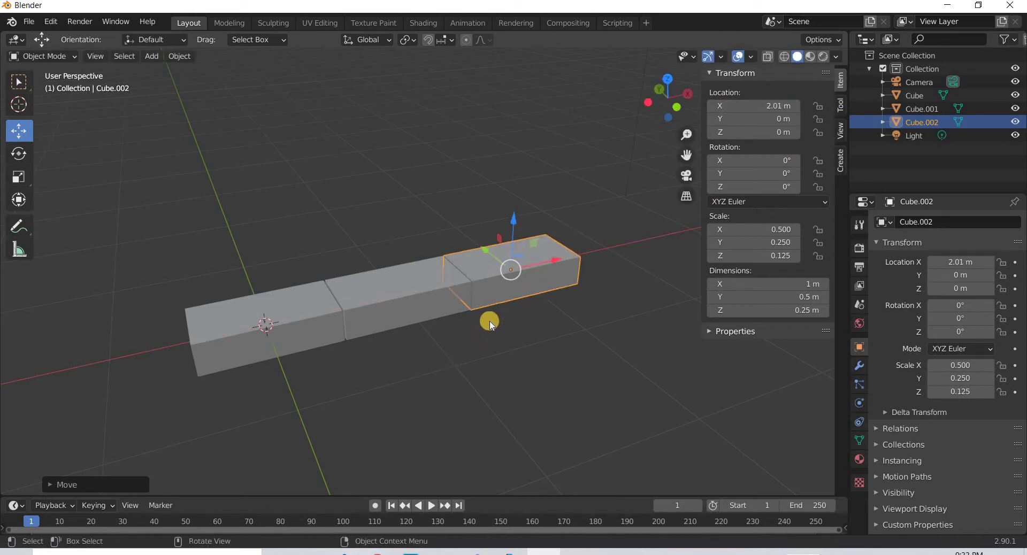
- Check the joint beside the third brick and set that brick's X location to 20.2 m
middle_click_drag(491, 320, 599, 307)
scroll(639, 294, "up", 3)
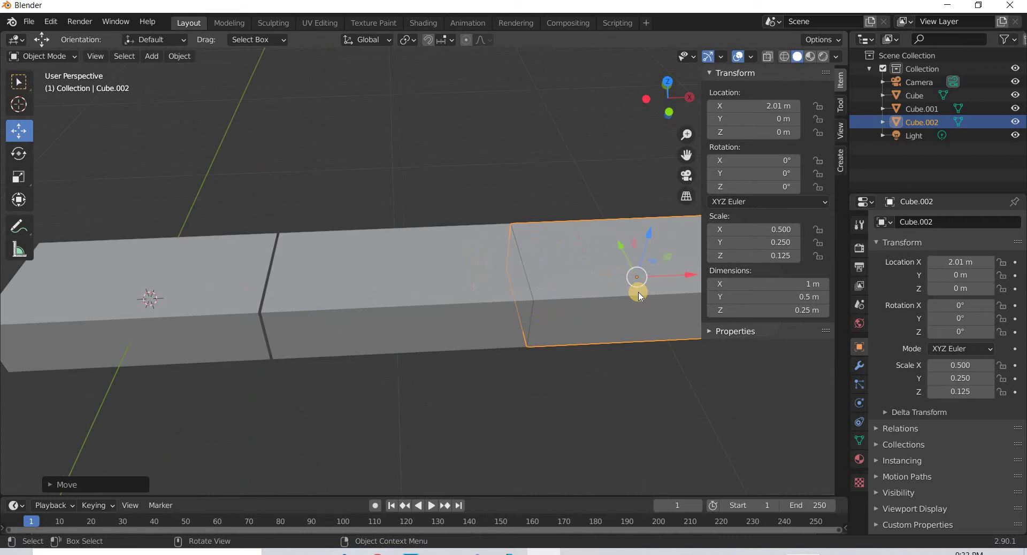
left_click(775, 103)
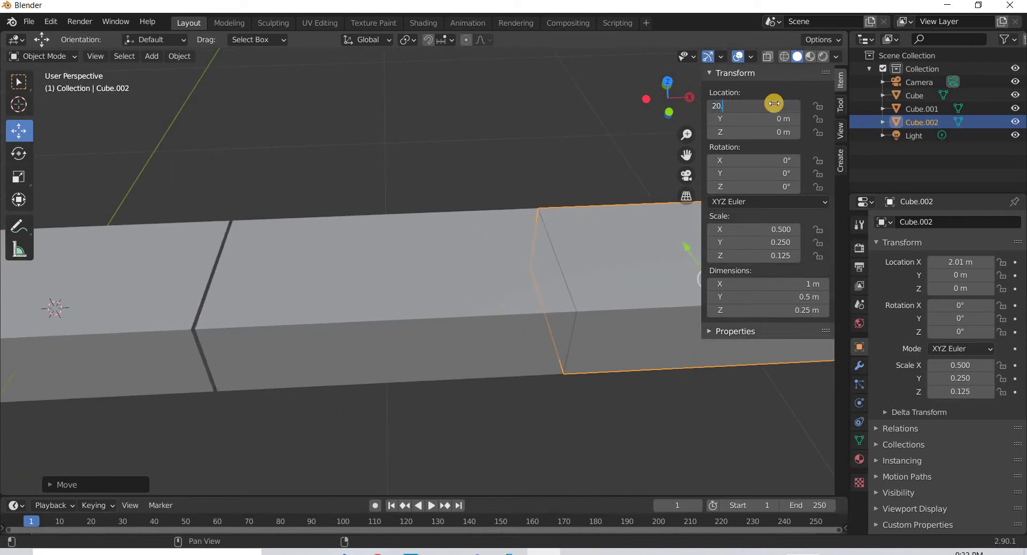
key("Return")
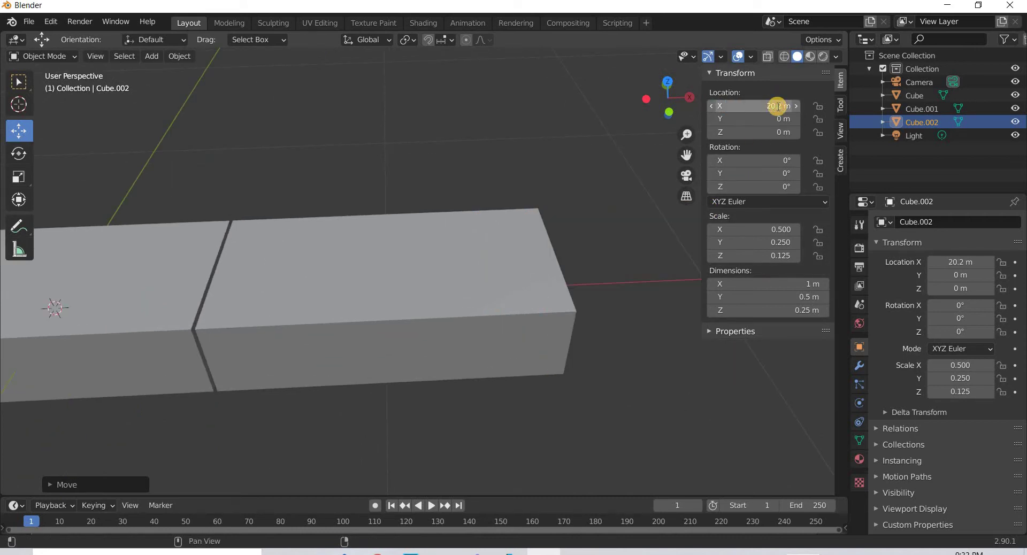
- Set the third brick's X location to 2.02 m
left_click(777, 105)
type("2.02")
key("Return")
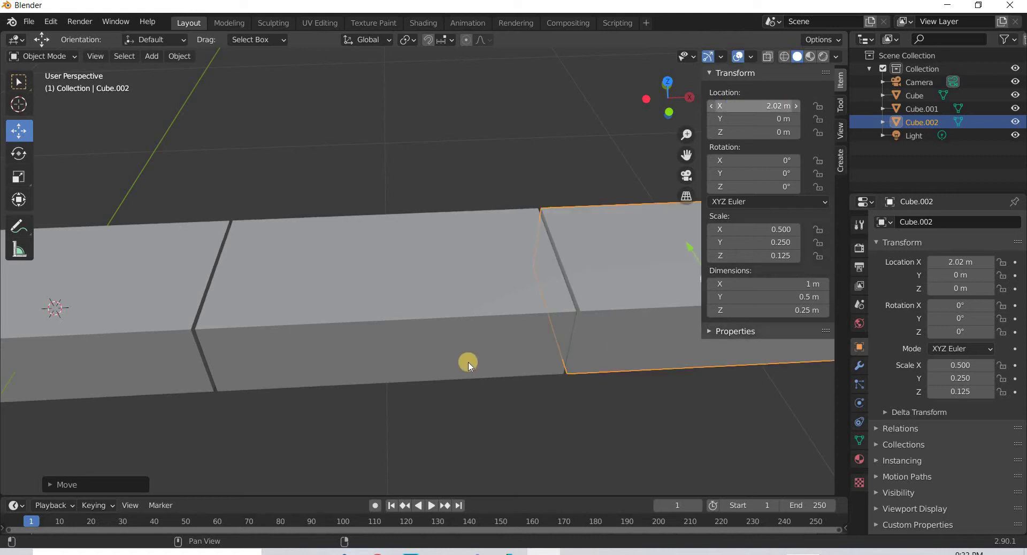
scroll(468, 364, "down", 5)
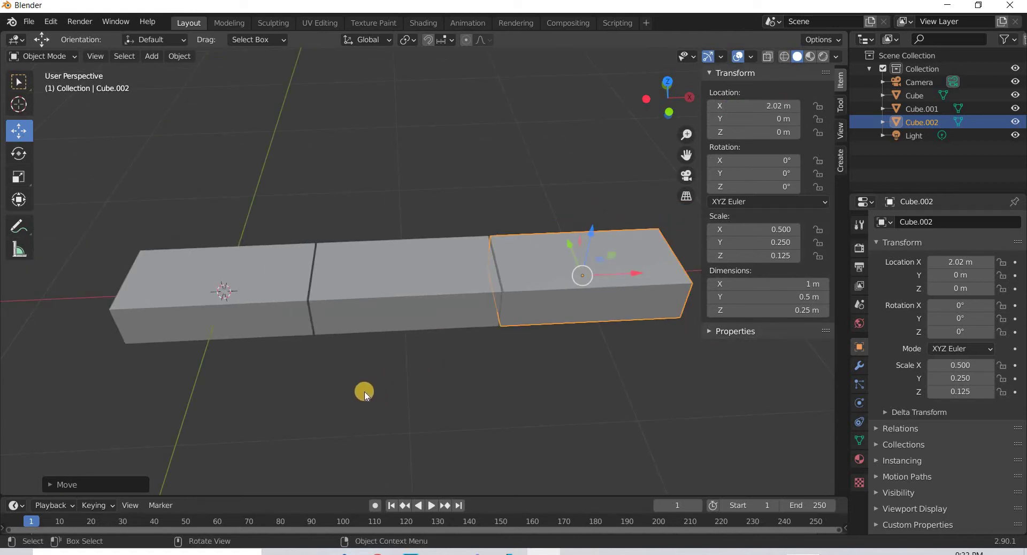
middle_click_drag(367, 394, 377, 373)
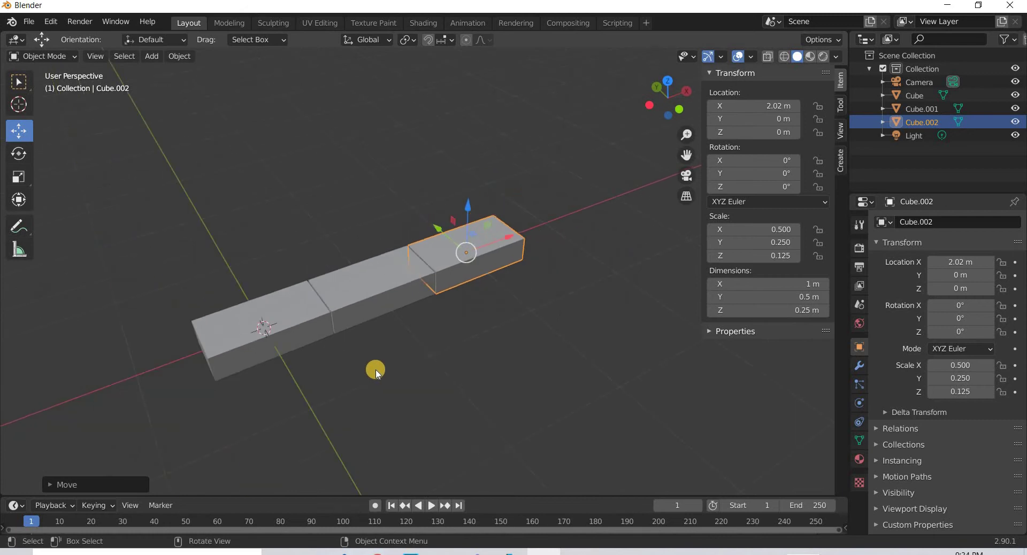
middle_click_drag(497, 387, 411, 365)
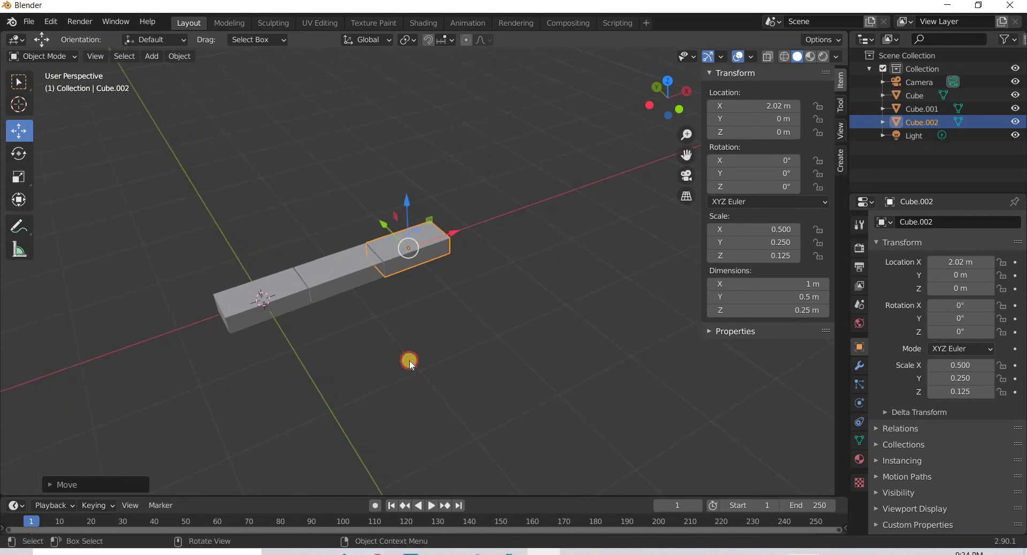
left_click(409, 361)
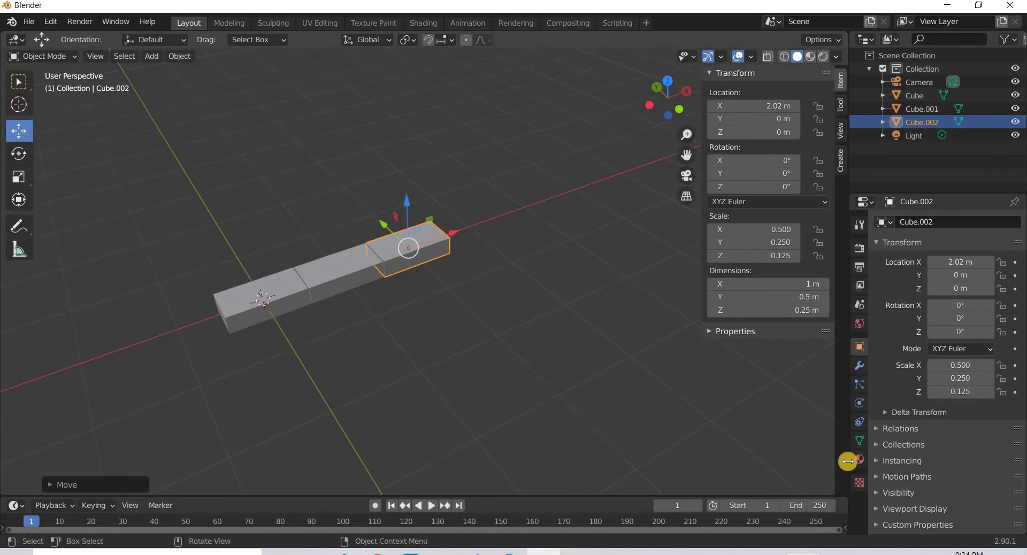
- Rename the first brick's material brick 1, and the second brick's material brick 2
left_click(289, 309)
left_click(859, 459)
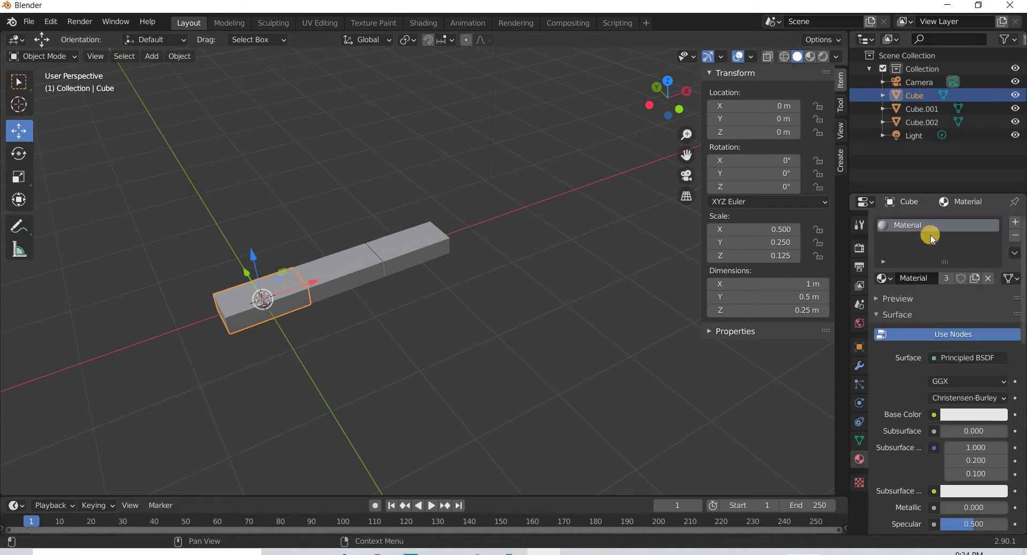
double_click(914, 220)
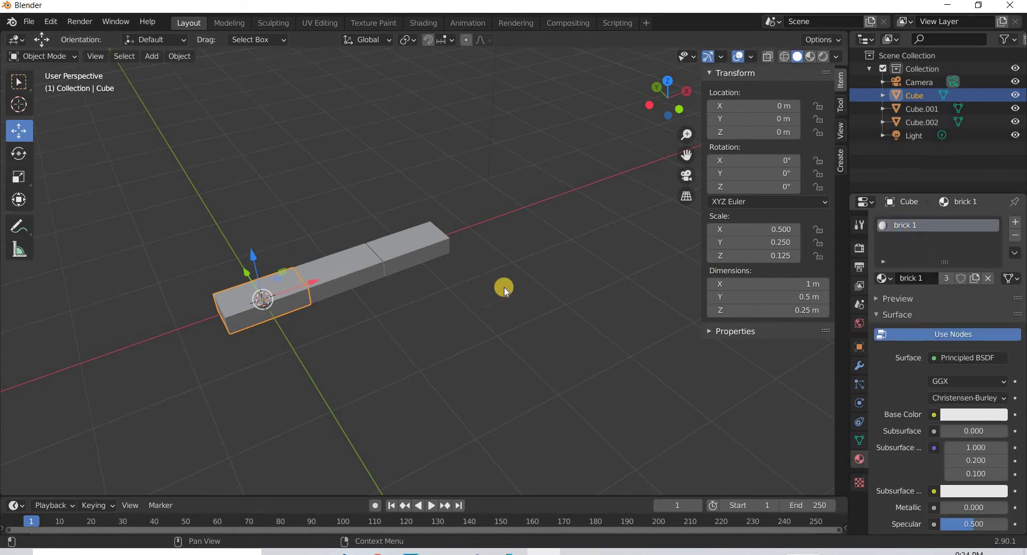
left_click(343, 282)
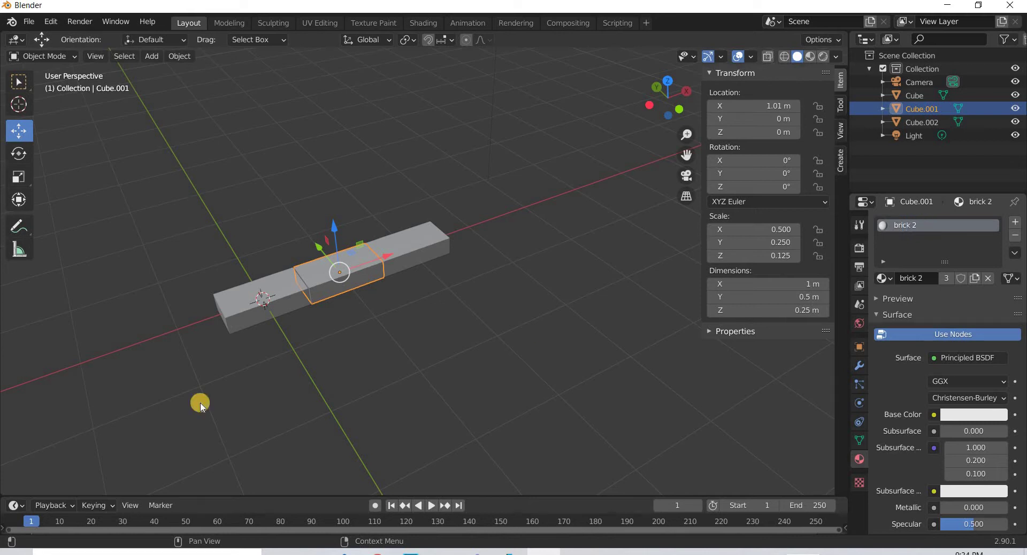
- Remove the shared material from the first brick and give it a new material named brick 1
left_click(270, 316)
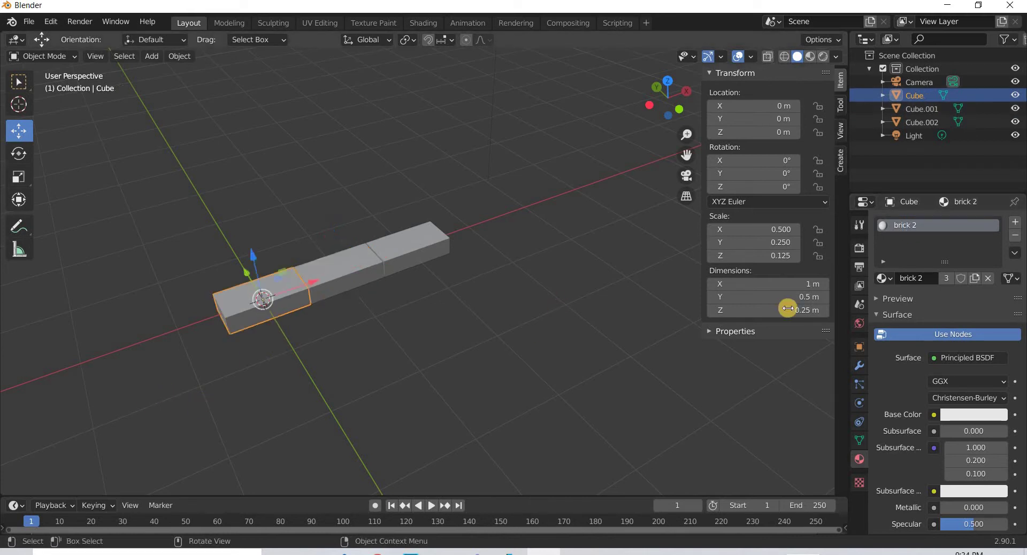
left_click(1015, 235)
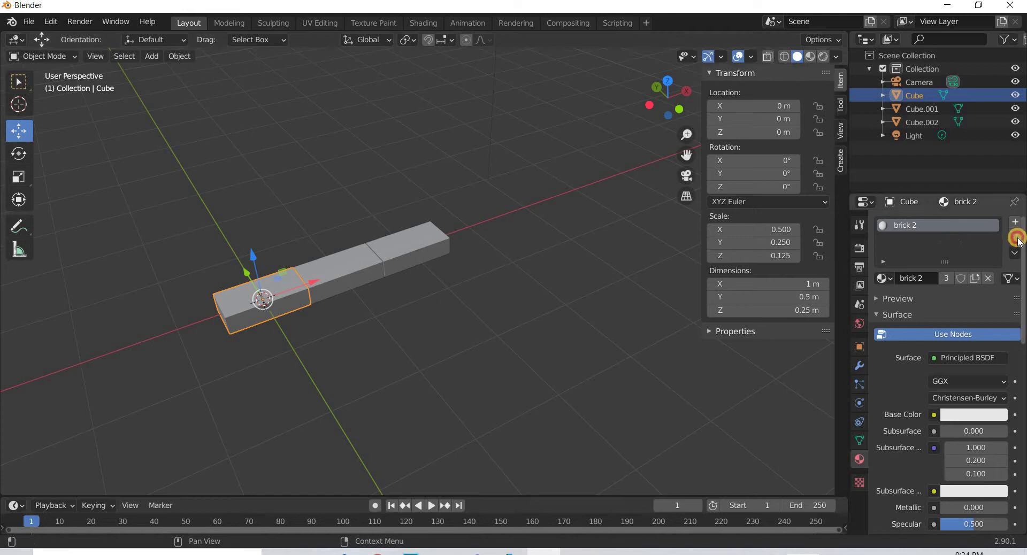
left_click(967, 279)
left_click(918, 227)
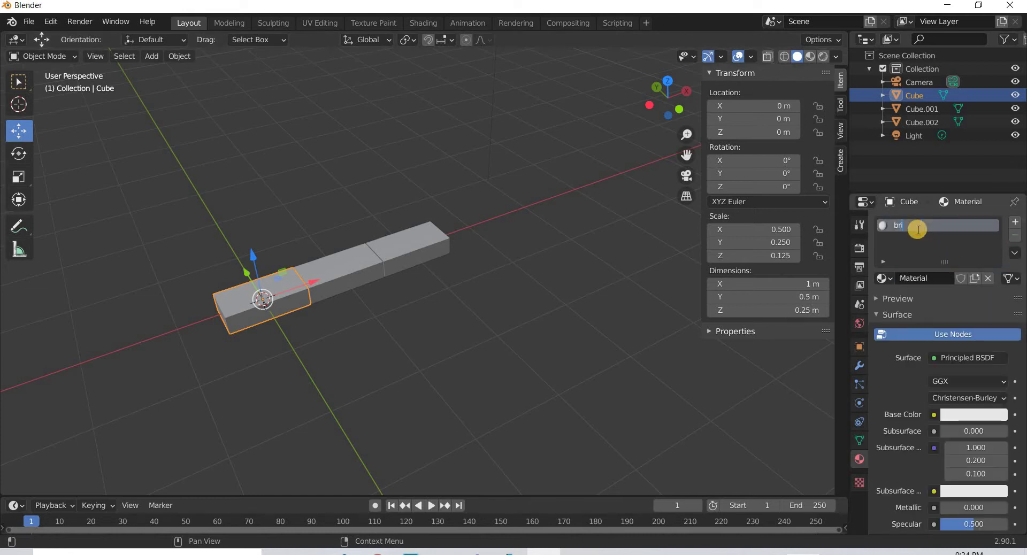
- Replace the third brick's shared material with a new material named brick 3
left_click(453, 258)
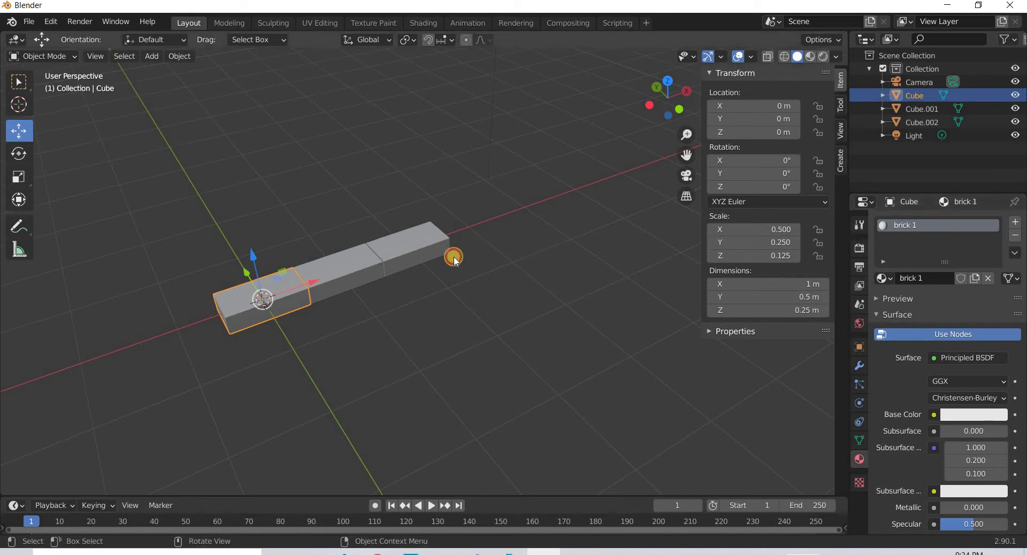
left_click(1016, 236)
left_click(940, 279)
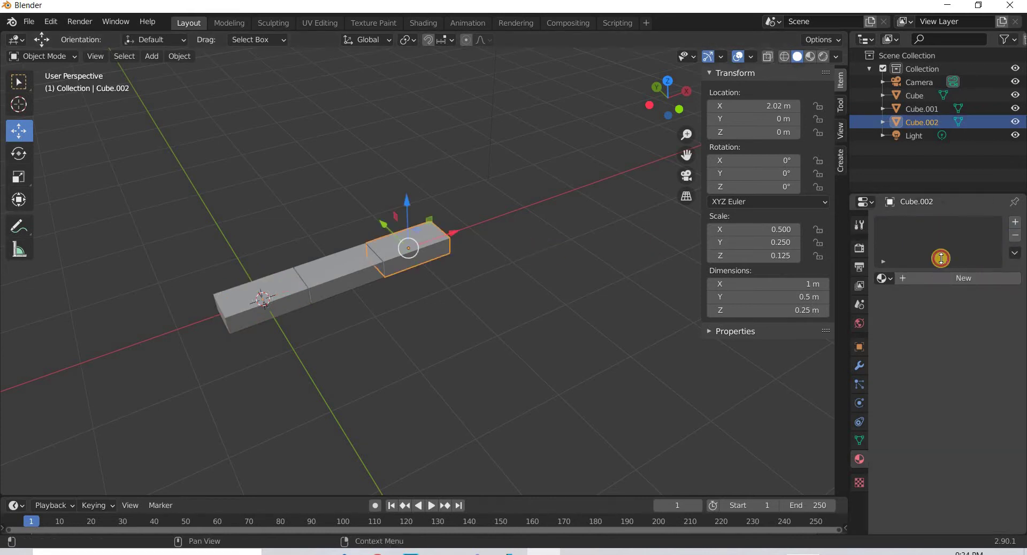
left_click(925, 222)
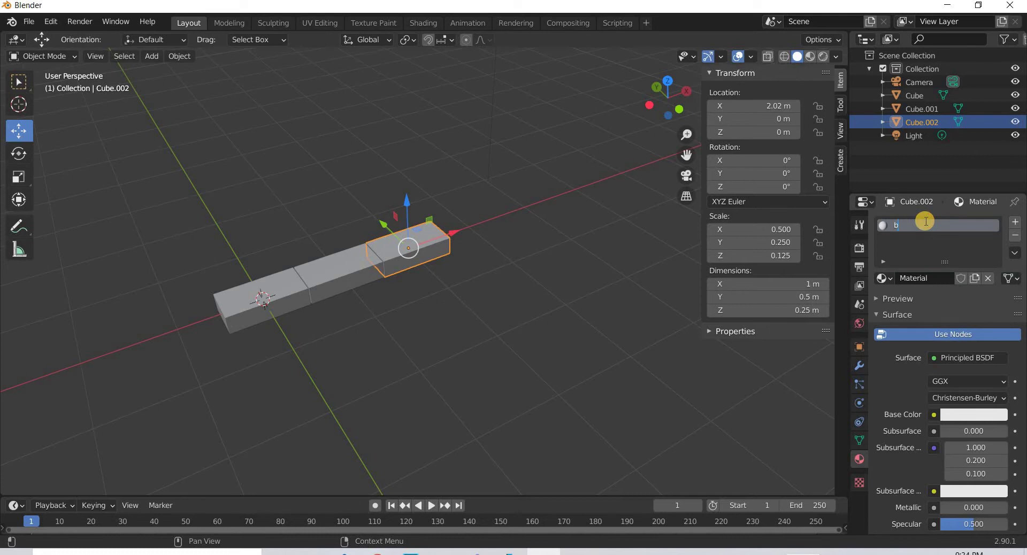
left_click(438, 373)
- Switch to the Chrome browser and search Google Images for "single brick texture" in a new tab
left_click(377, 553)
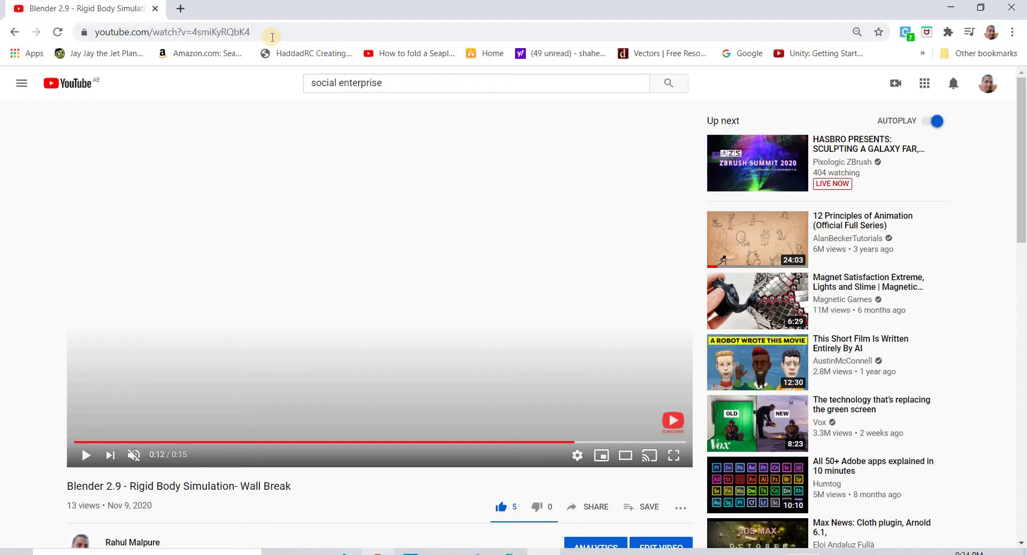
key("ctrl+t")
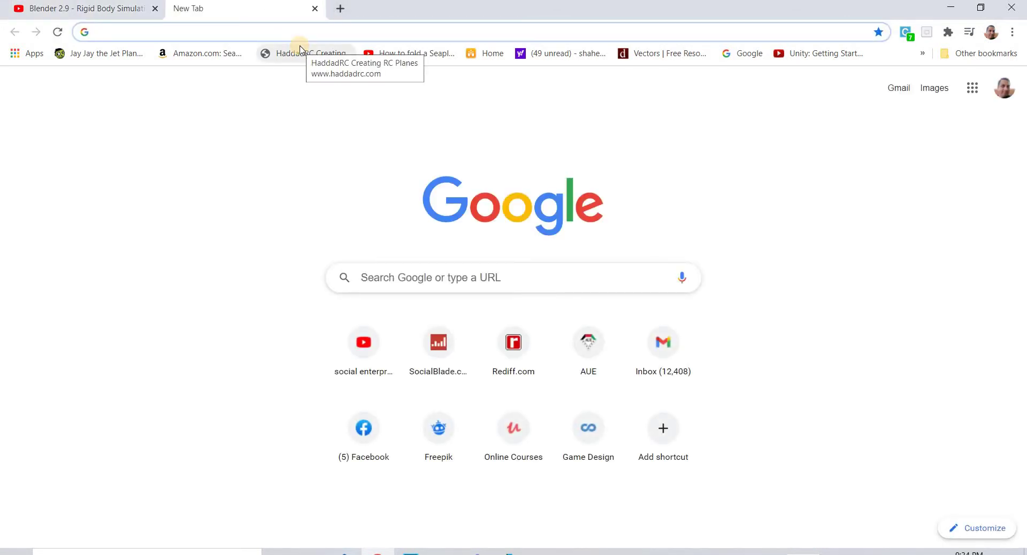
type("single bri")
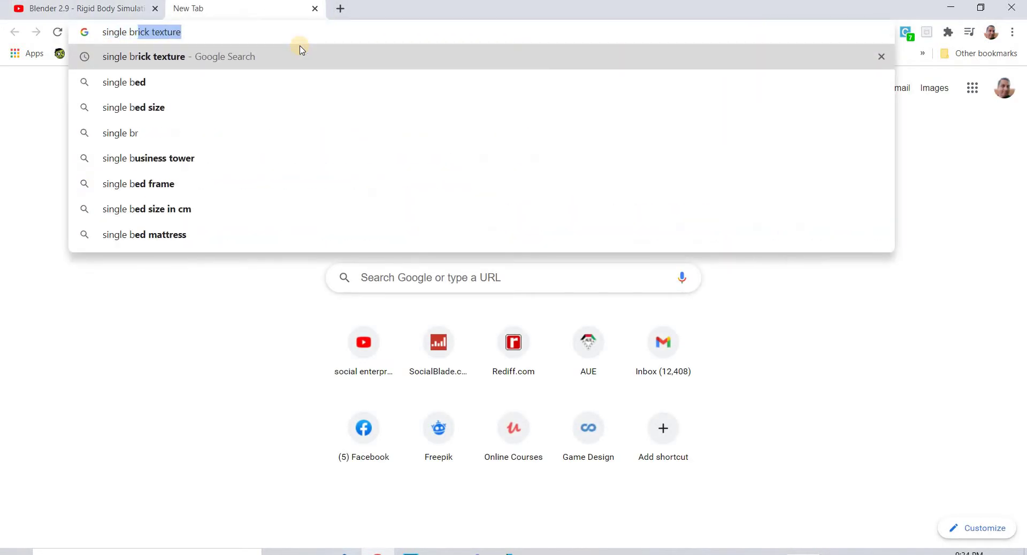
type("ck textur")
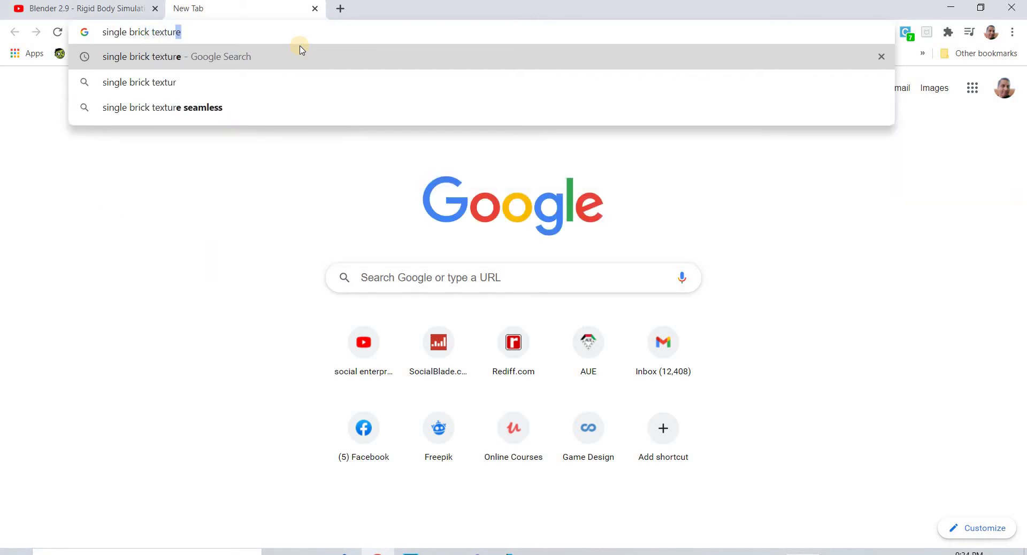
key("Return")
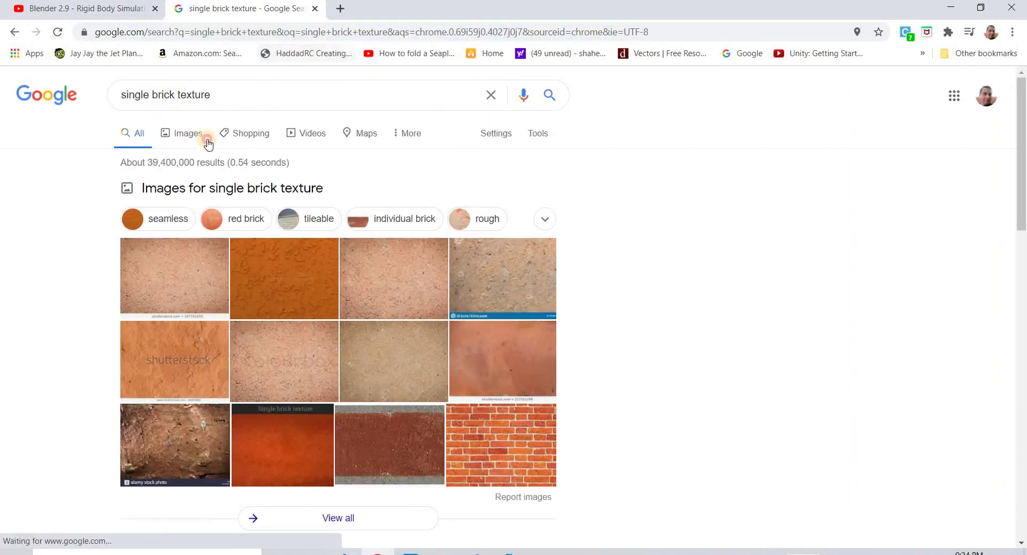
left_click(598, 368)
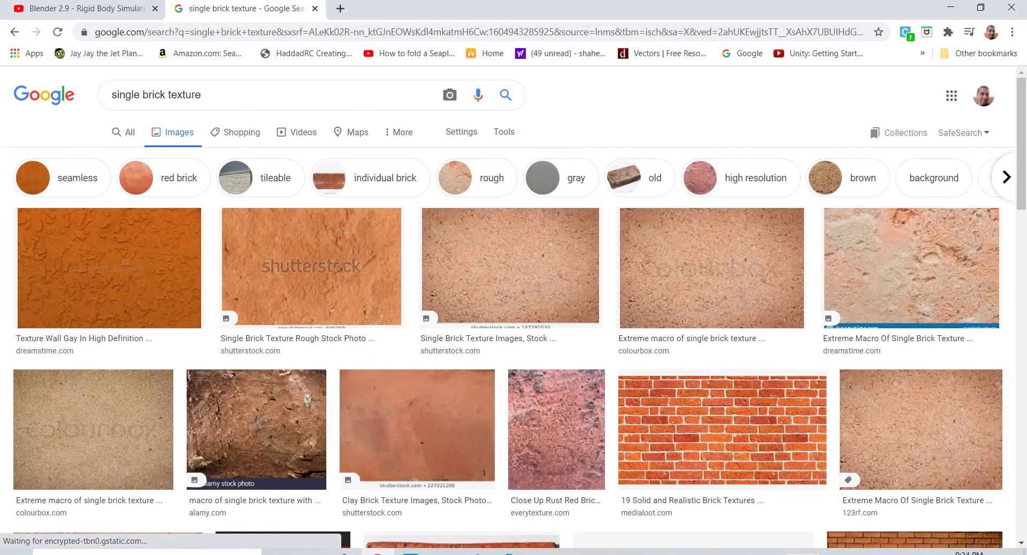
scroll(537, 458, "down", 3)
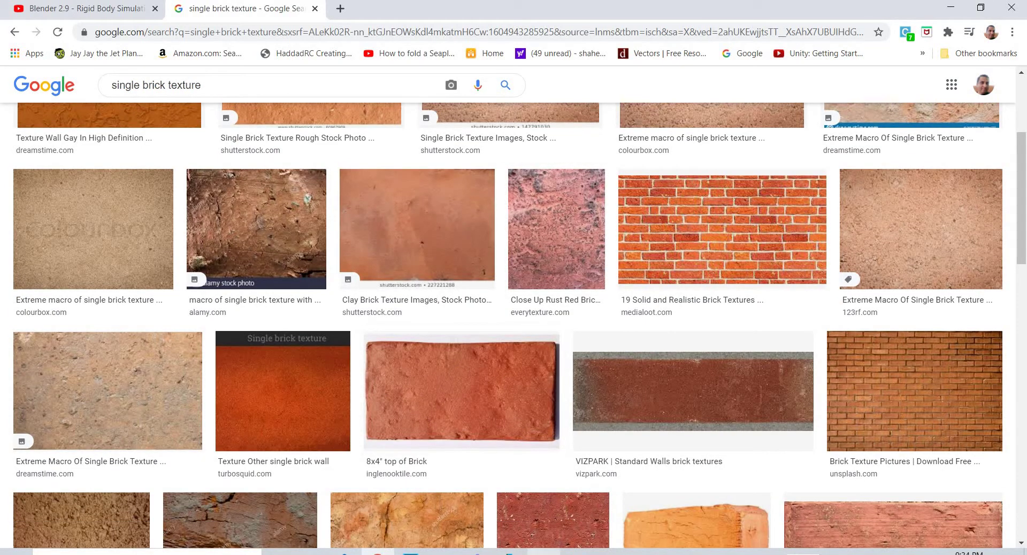
- Switch back to Blender and assign an Image Texture to the base color of the brick 3 material
key("alt+Tab")
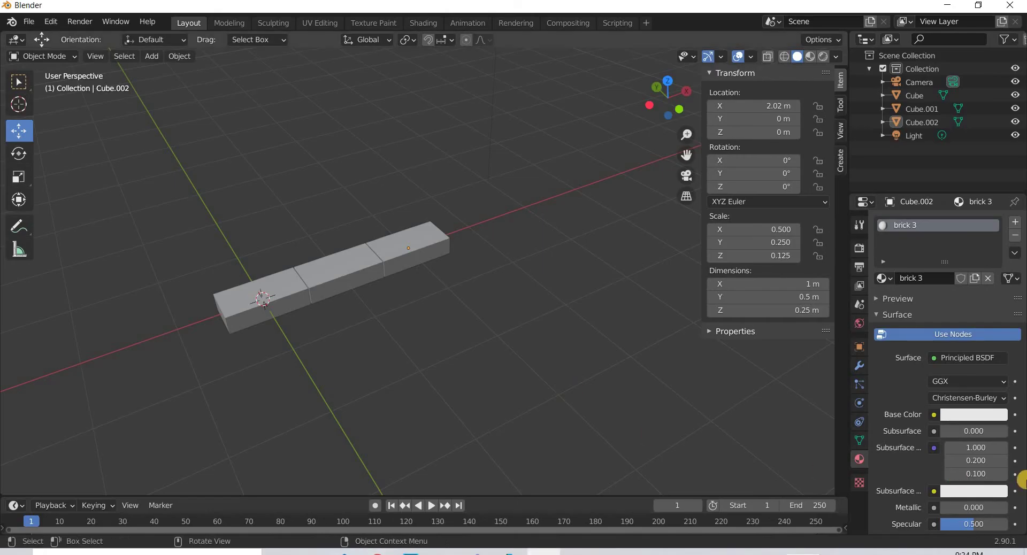
left_click(933, 415)
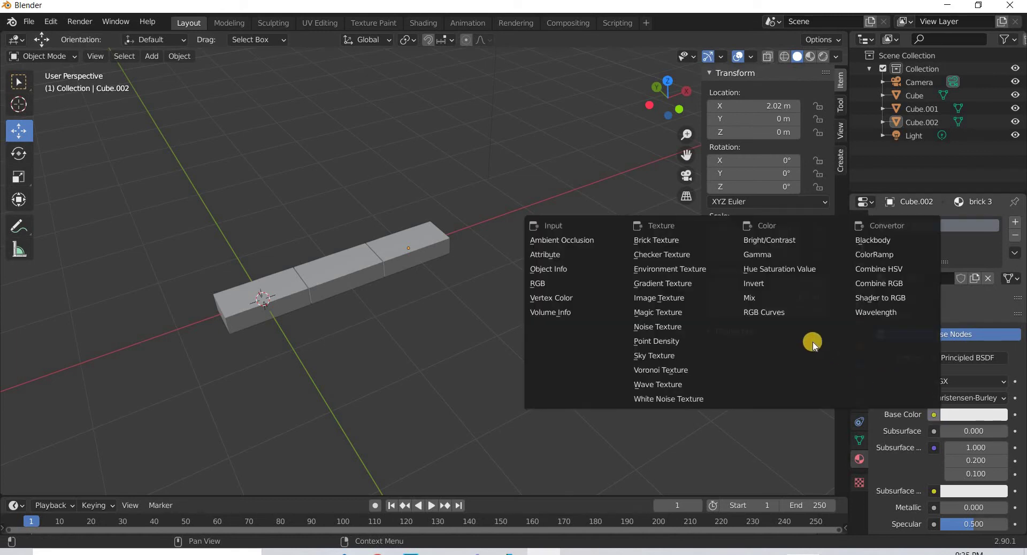
left_click(658, 298)
left_click(992, 433)
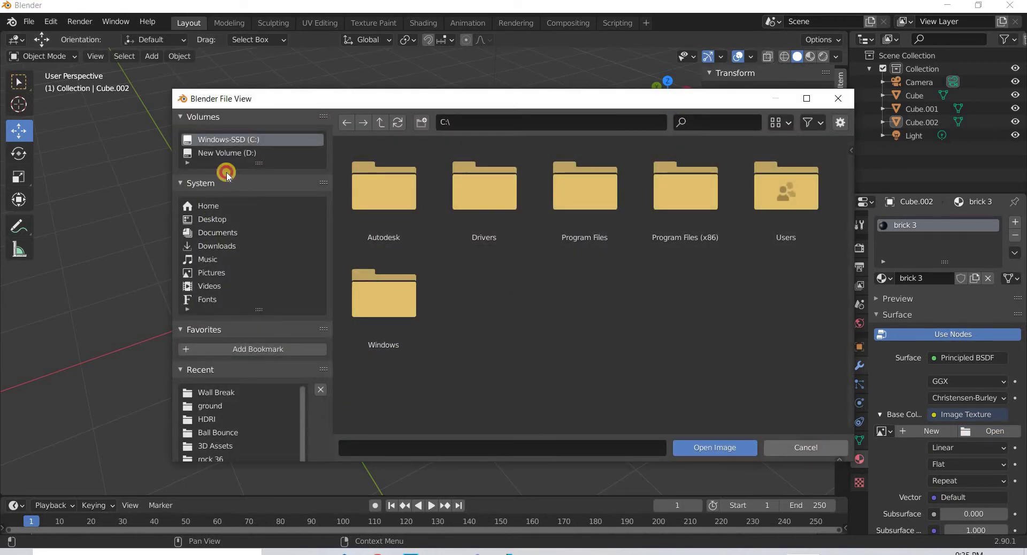
key("Escape")
- Save the project in the Wall Break folder as crash tut.blend
left_click(29, 22)
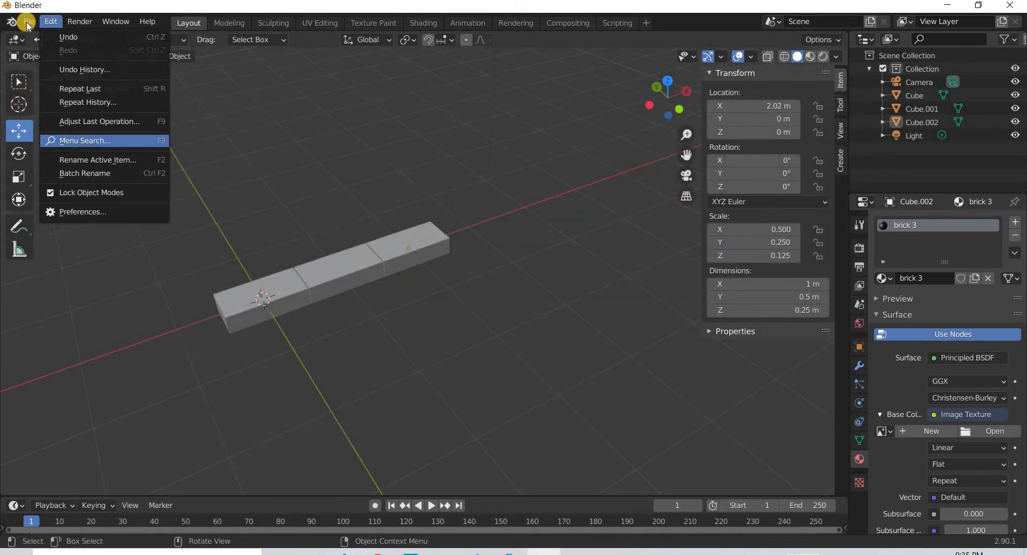
left_click(30, 22)
left_click(29, 21)
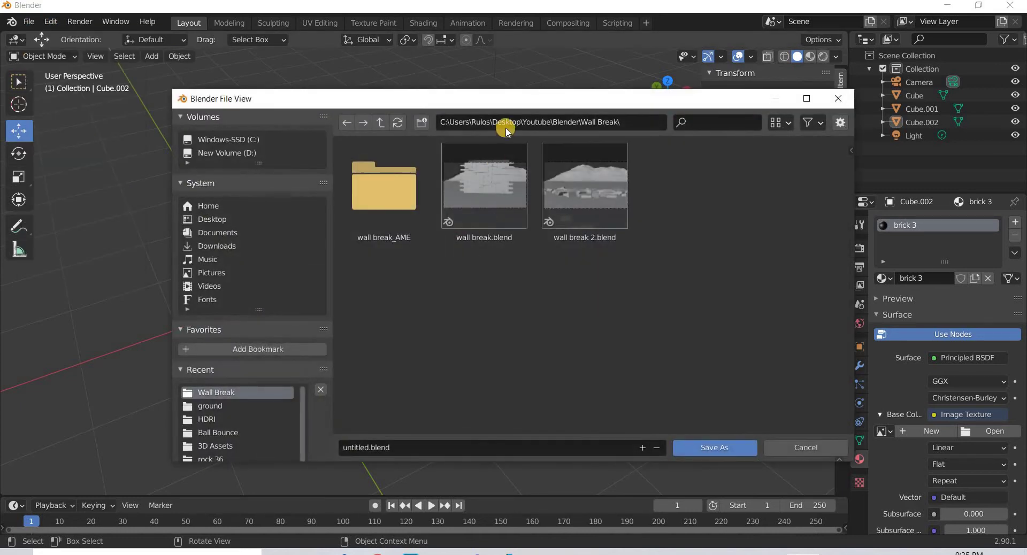
left_click(410, 448)
left_click(407, 448)
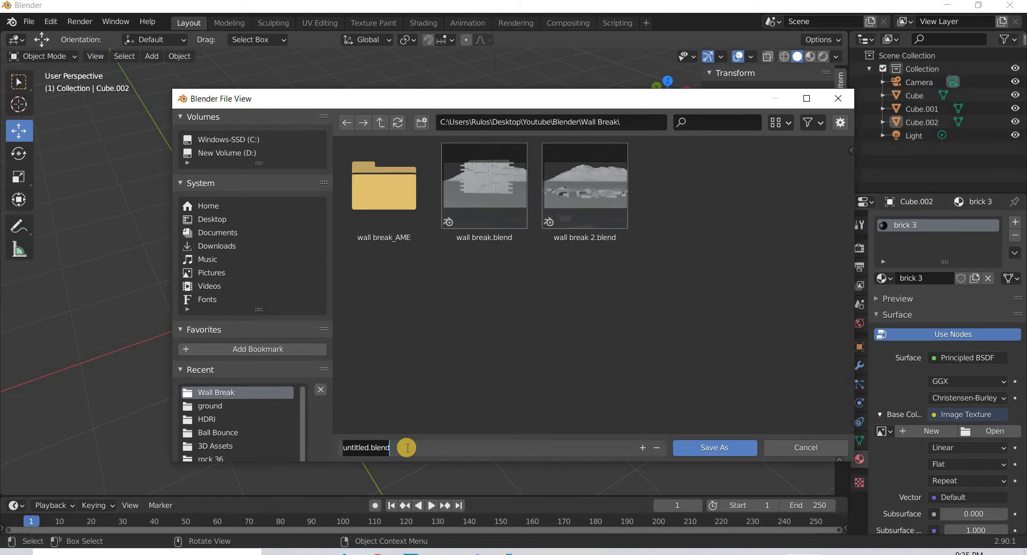
type("crash")
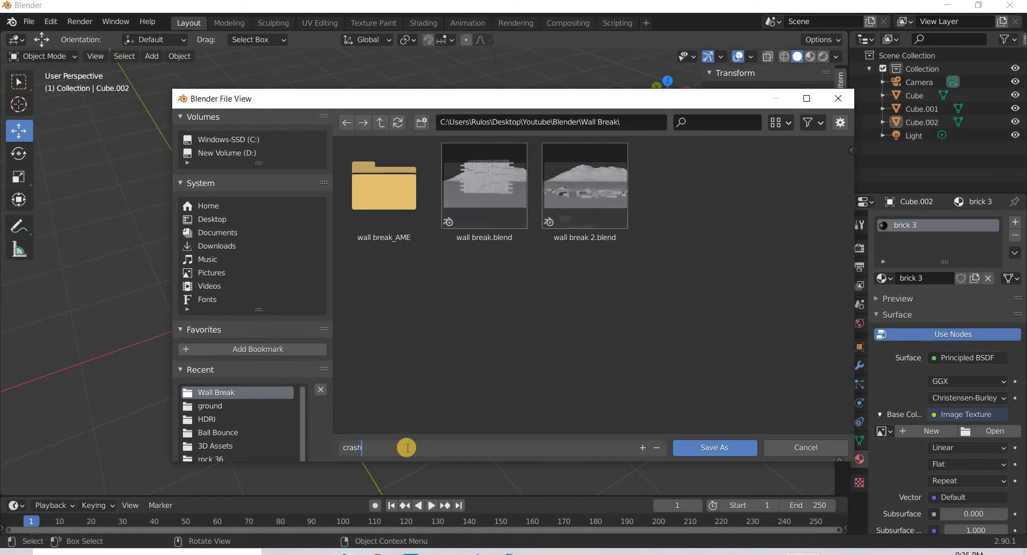
type(" tut")
key("Return")
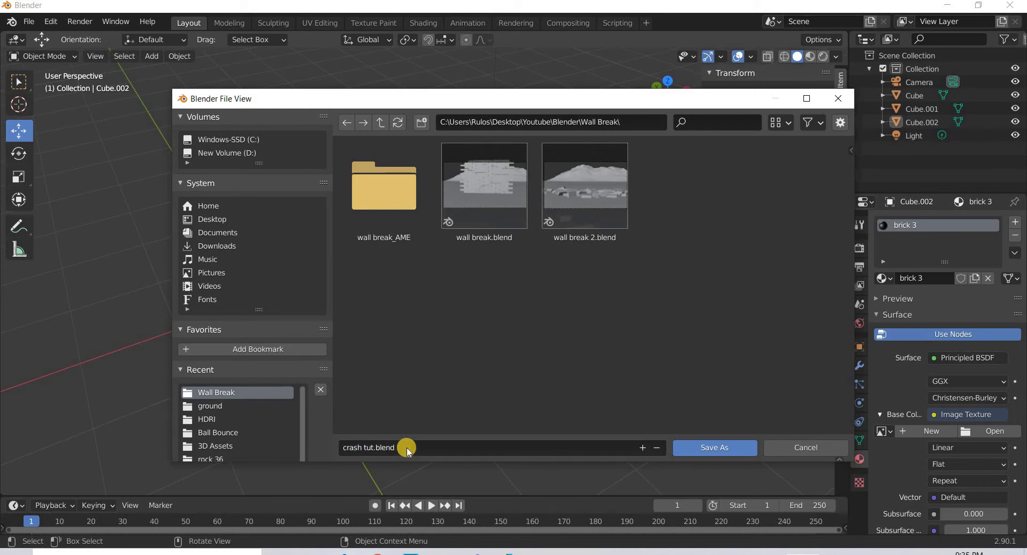
left_click(720, 449)
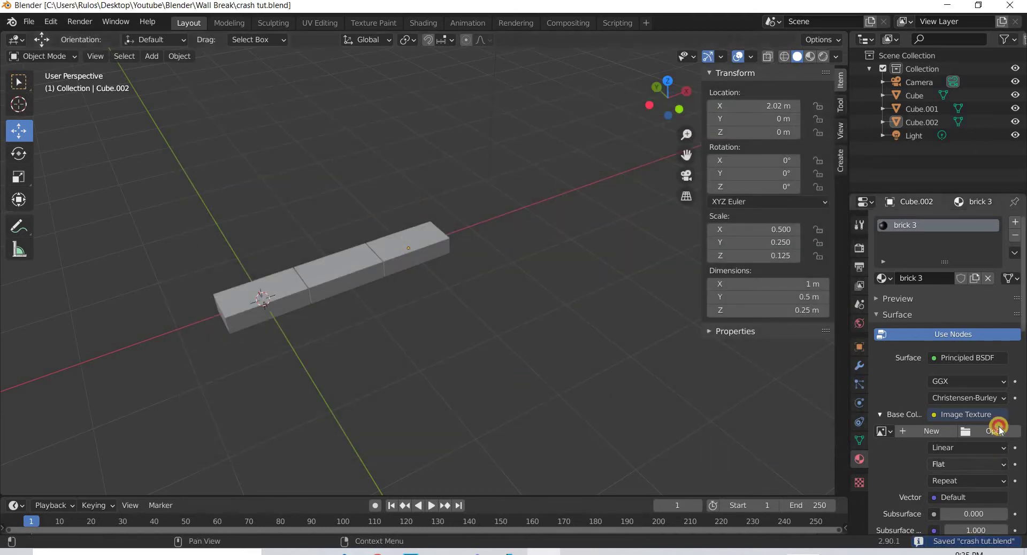
- Load brick 1.jpg as the base color image of the brick 3 material and switch the viewport to Material Preview
left_click(999, 430)
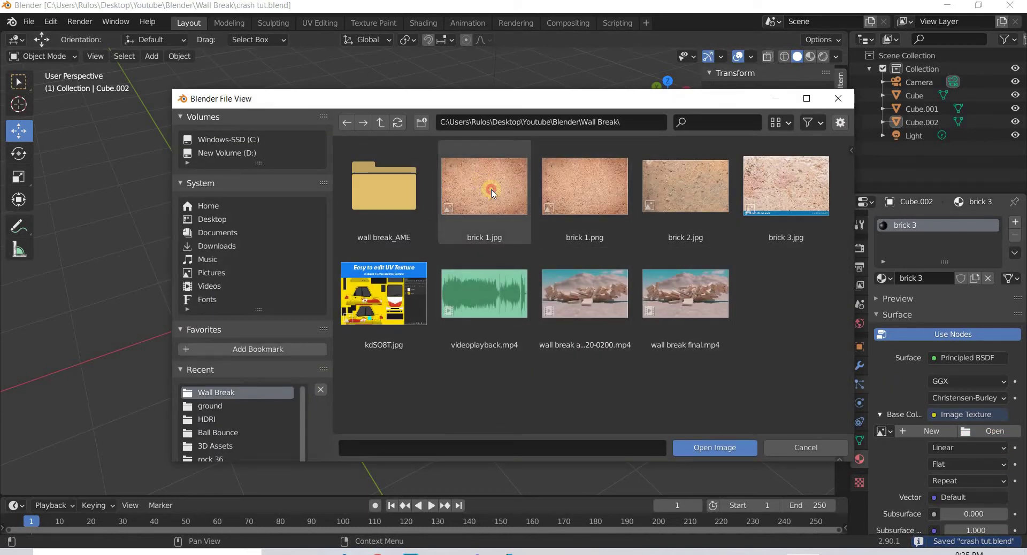
left_click(716, 448)
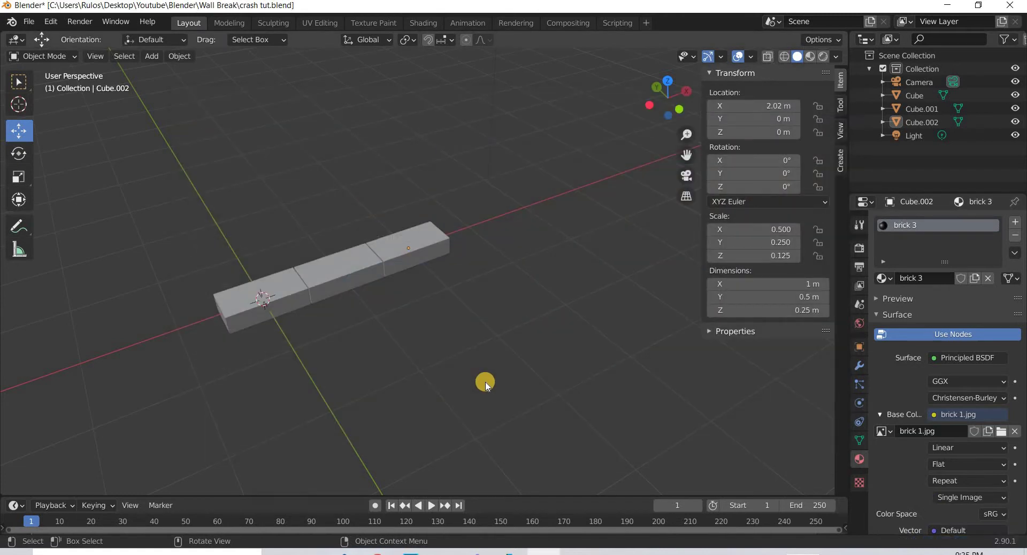
left_click(809, 56)
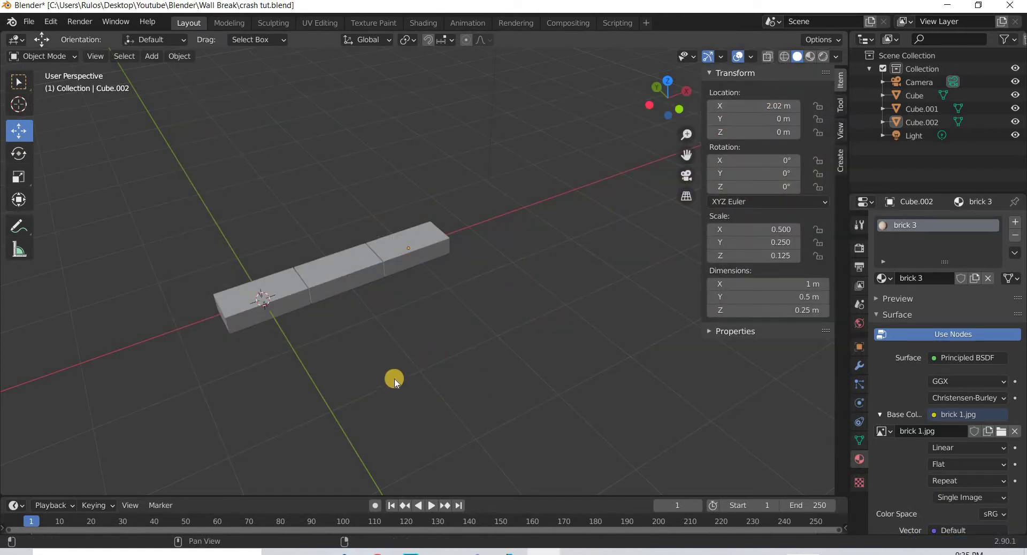
- Select the middle brick and load brick 2.jpg as an Image Texture on the brick 2 material's base color
left_click(323, 295)
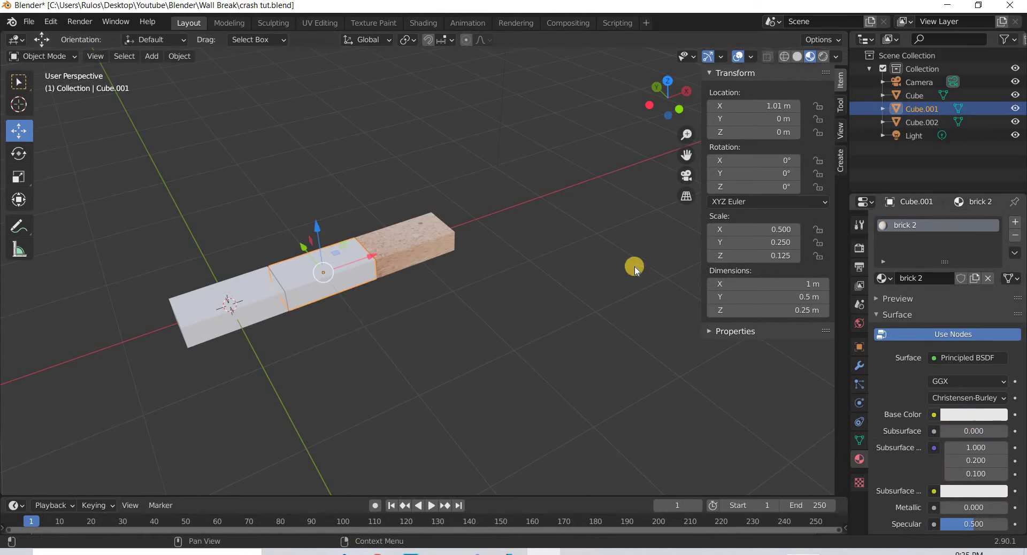
left_click(933, 415)
left_click(645, 297)
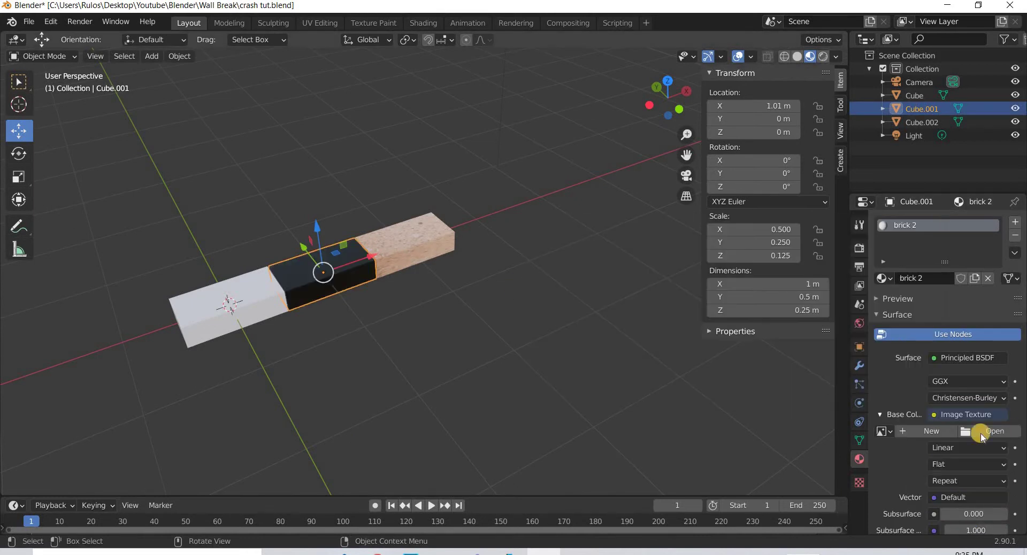
left_click(996, 431)
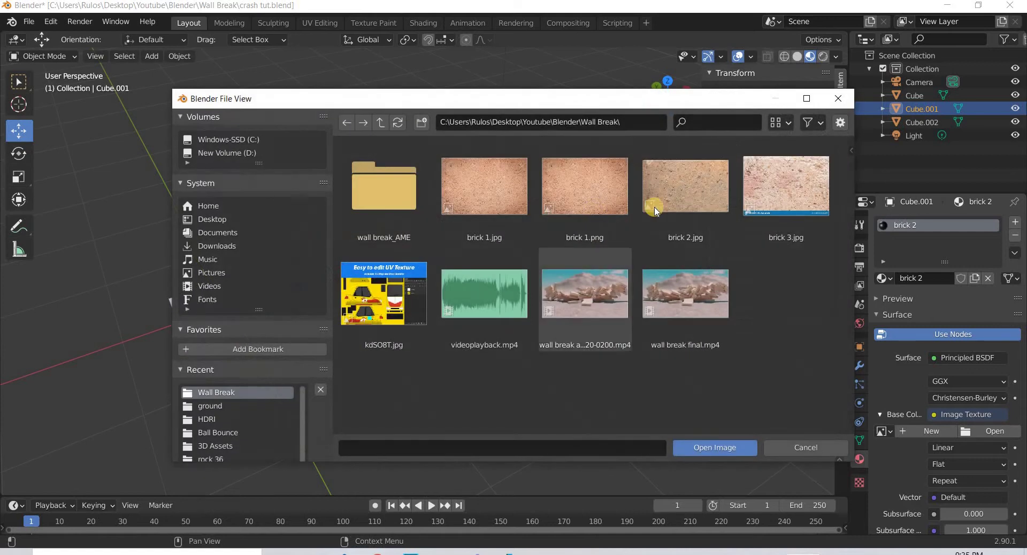
left_click(668, 225)
left_click(712, 446)
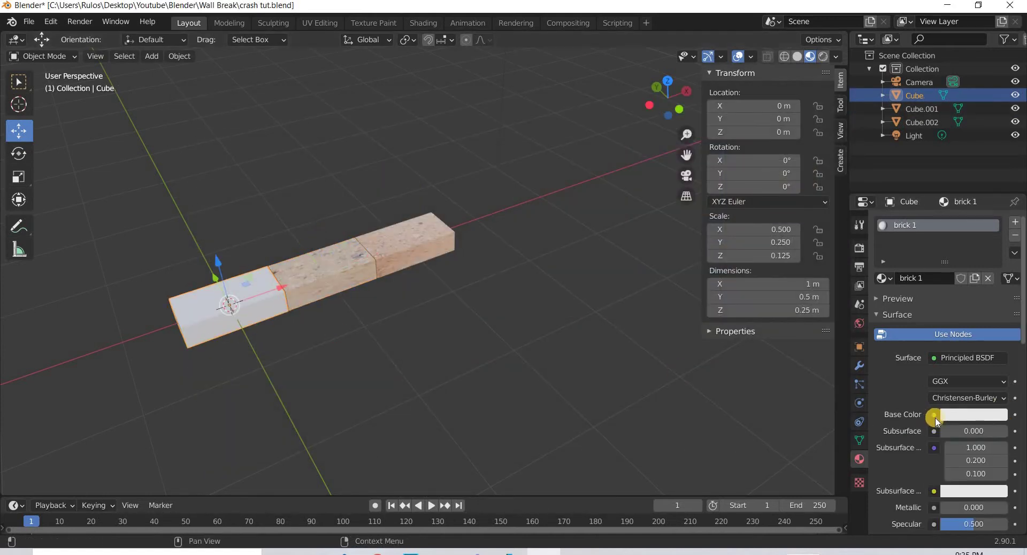
- Assign an Image Texture to the base color of the brick 1 material and load brick 3.jpg into it
left_click(934, 416)
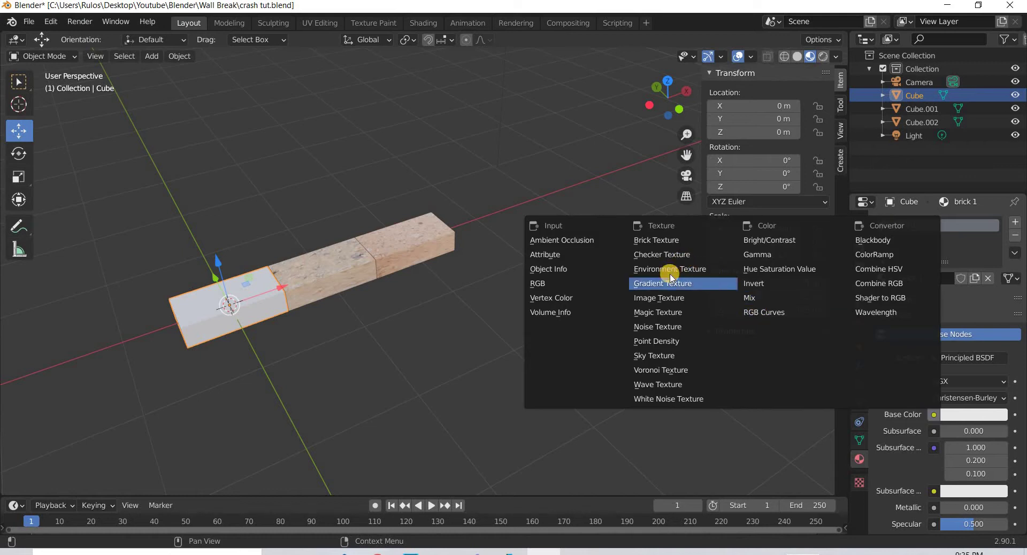
left_click(650, 297)
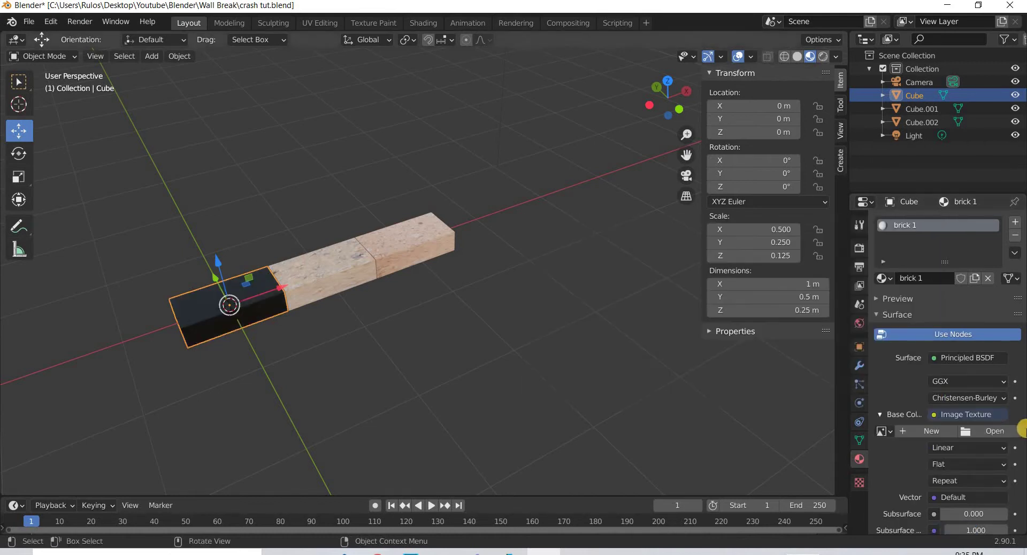
left_click(1005, 431)
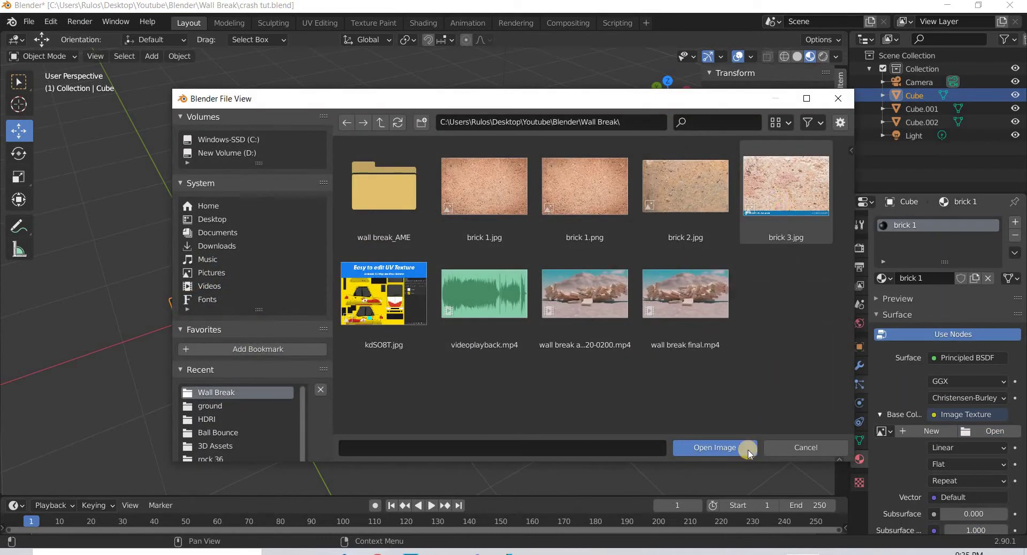
left_click(747, 454)
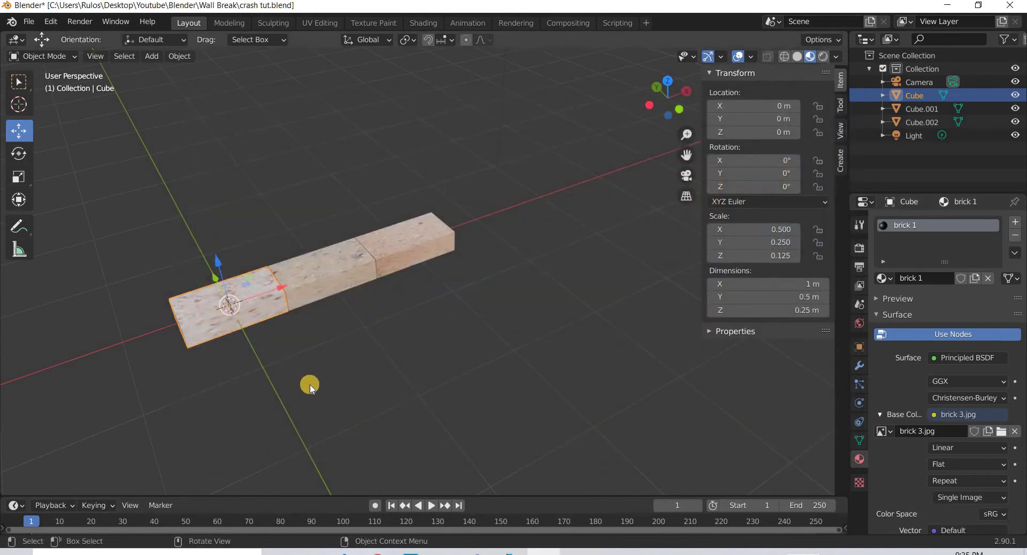
- Open the first brick in the UV Editing workspace and display its textured faces in Material Preview
middle_click_drag(257, 396, 456, 360, "shift")
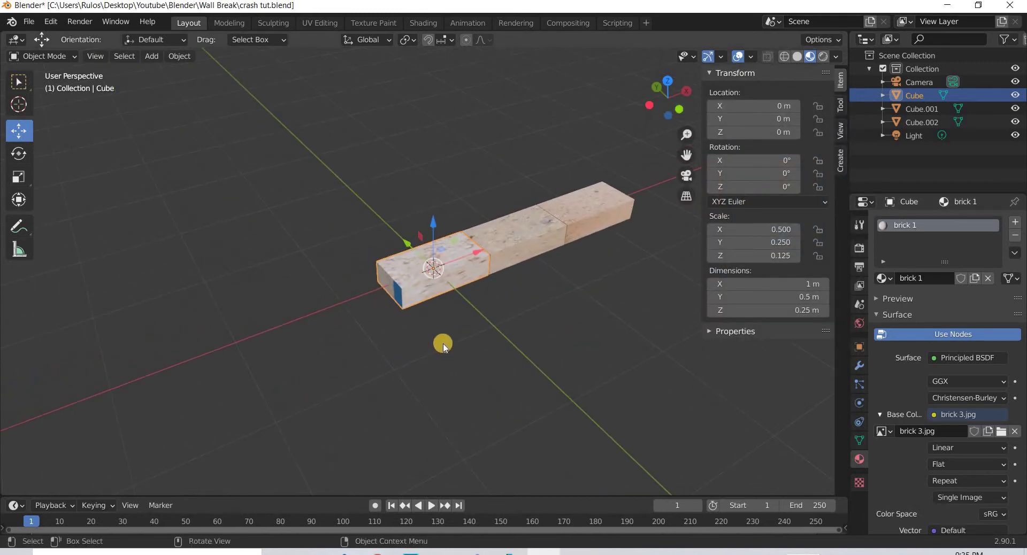
scroll(424, 315, "up", 4)
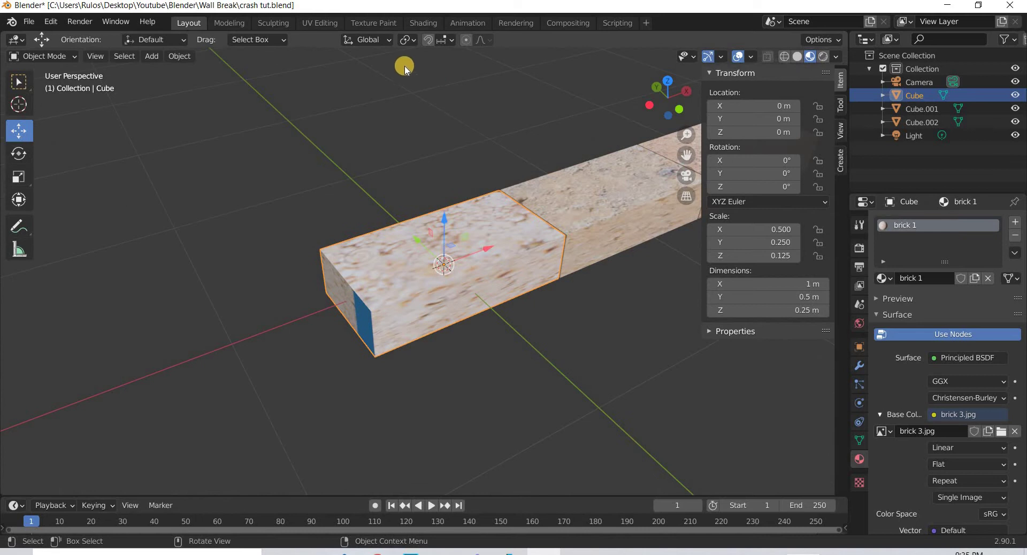
left_click(319, 24)
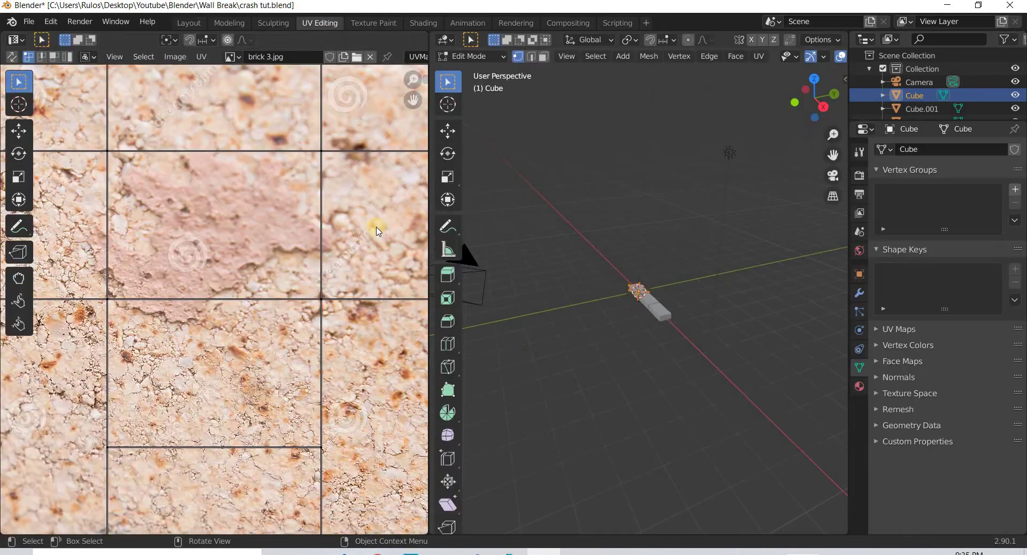
scroll(232, 371, "up", 4)
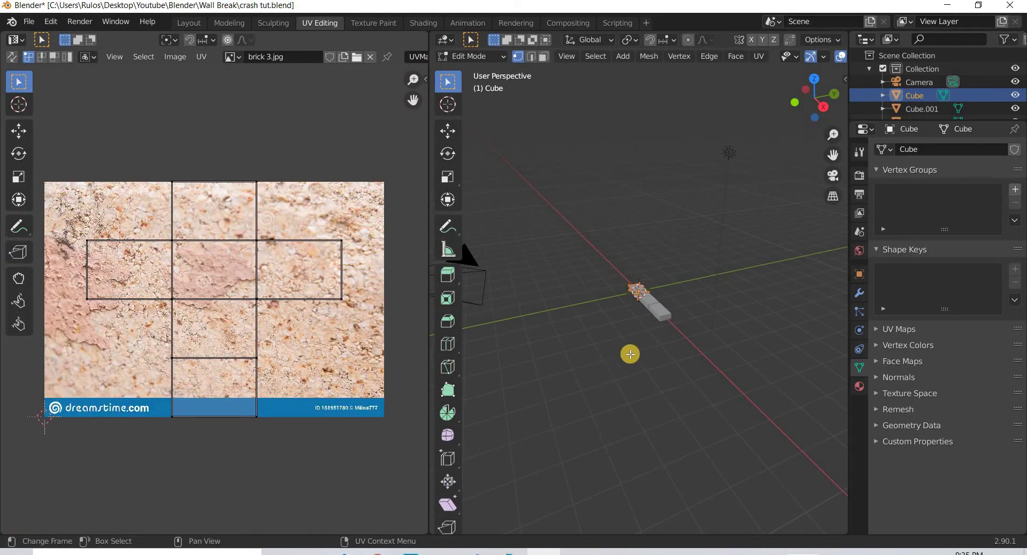
middle_click_drag(745, 341, 629, 299)
key("KP_Decimal")
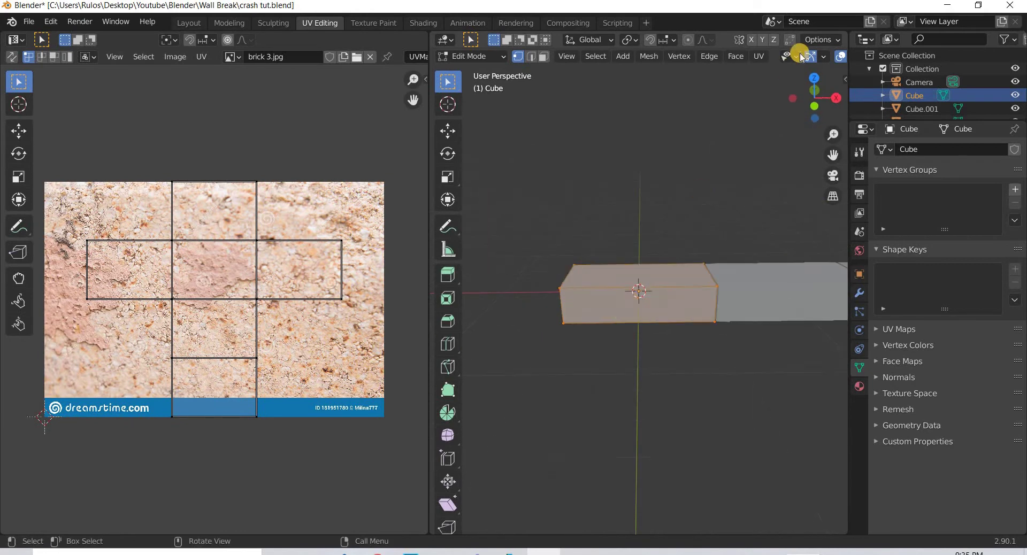
scroll(762, 63, "down", 4)
left_click(810, 56)
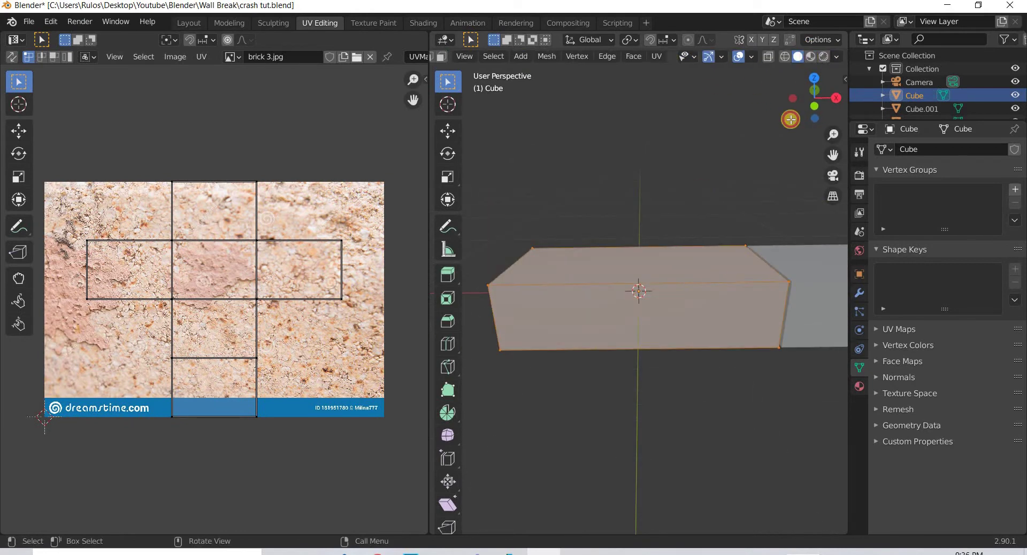
middle_click_drag(766, 333, 534, 347)
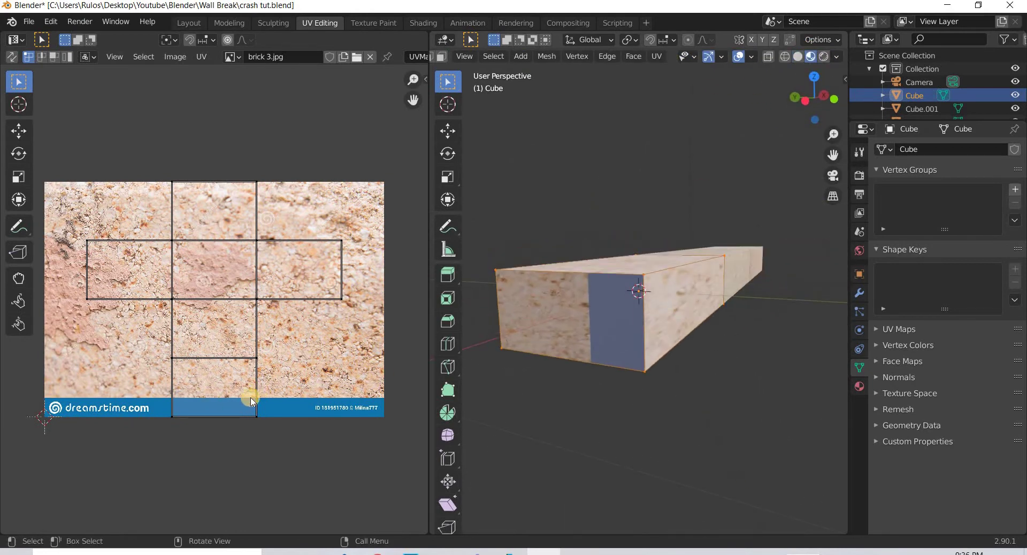
- Move the lowest UV vertices of the brick's layout up, clear of the blue dreamstime.com banner in brick 3.jpg
left_click(228, 405)
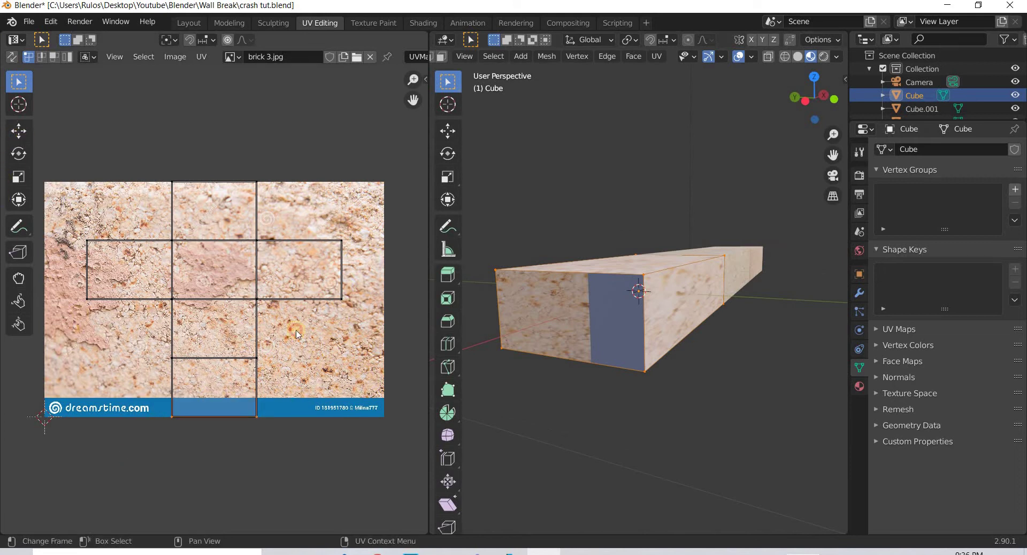
left_click(18, 131)
left_click_drag(214, 356, 444, 356)
middle_click_drag(741, 386, 249, 361)
left_click(123, 367)
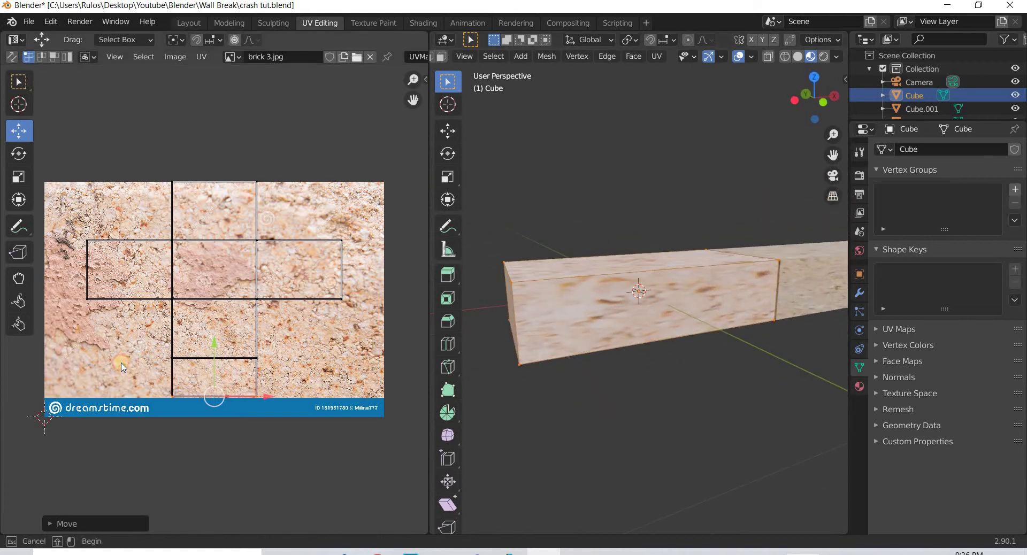
- In face selection, pick the brick's long side face, enlarge its UVs and move them down inside the brick image
left_click(548, 47)
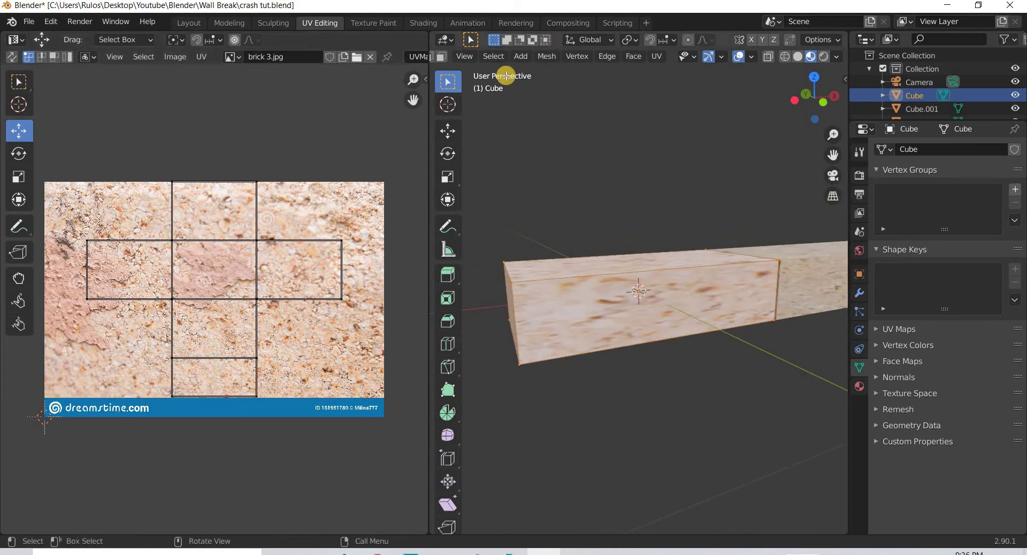
scroll(516, 59, "up", 4)
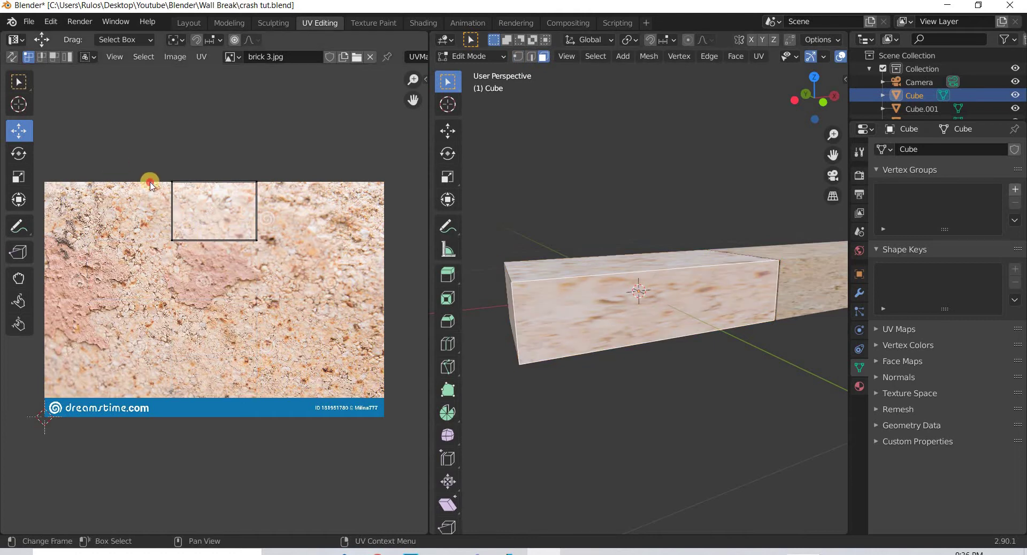
left_click(19, 177)
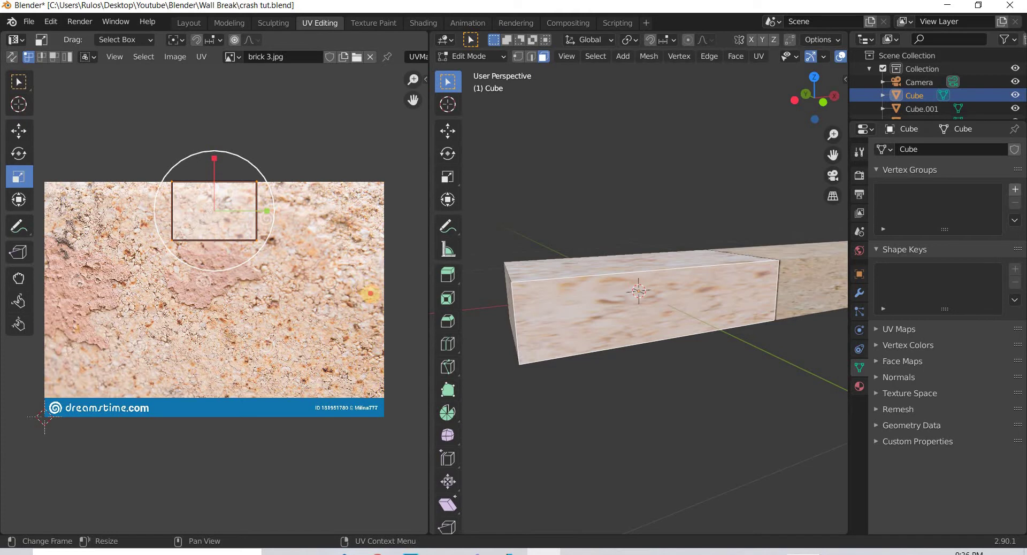
left_click_drag(157, 193, 59, 163)
left_click(19, 135)
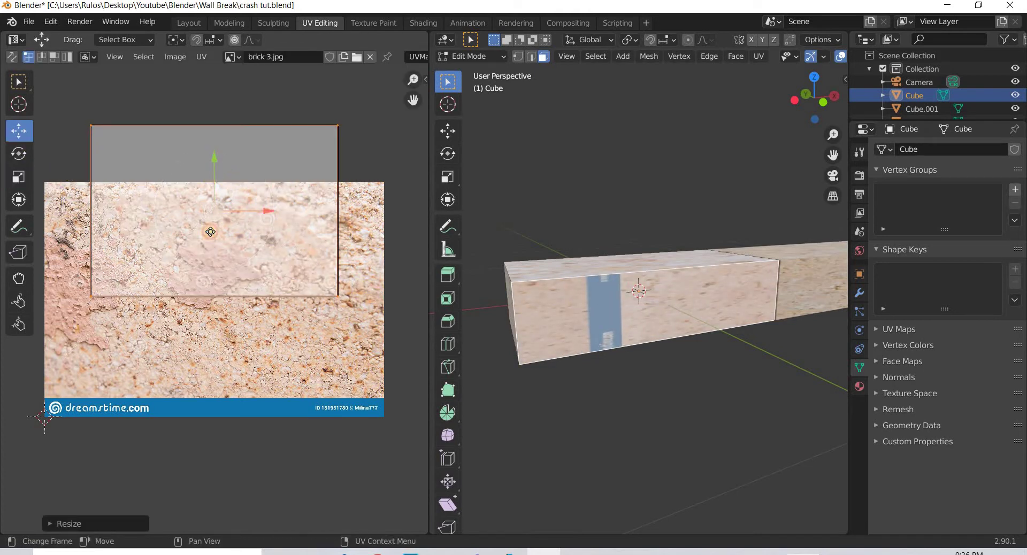
left_click_drag(210, 248, 210, 324)
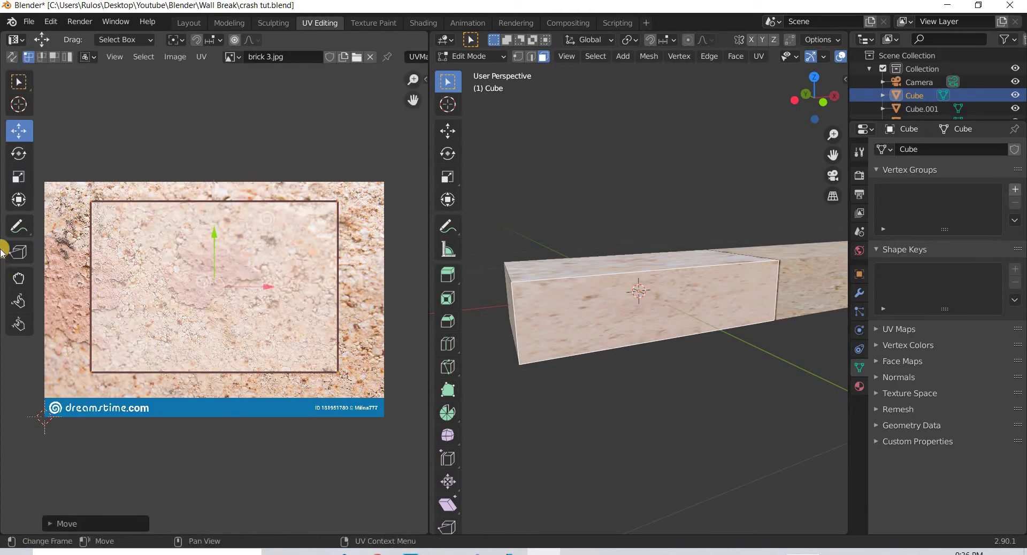
- Scale the long side face's UVs by about 1.2 vertically and narrow them horizontally to roughly half their width
left_click(19, 183)
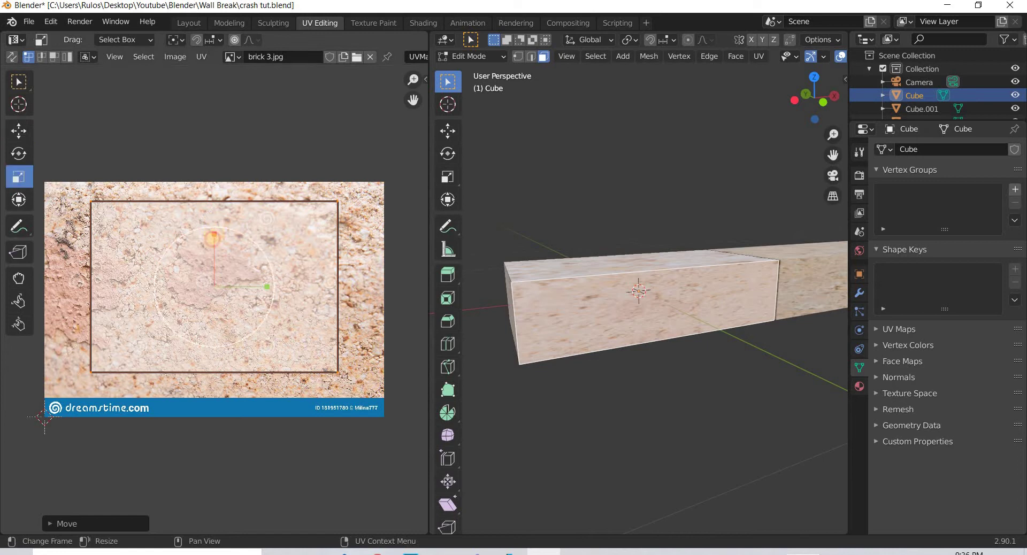
mouse_move(210, 247)
left_mouse_down()
mouse_move(209, 222)
mouse_move(212, 236)
left_mouse_up()
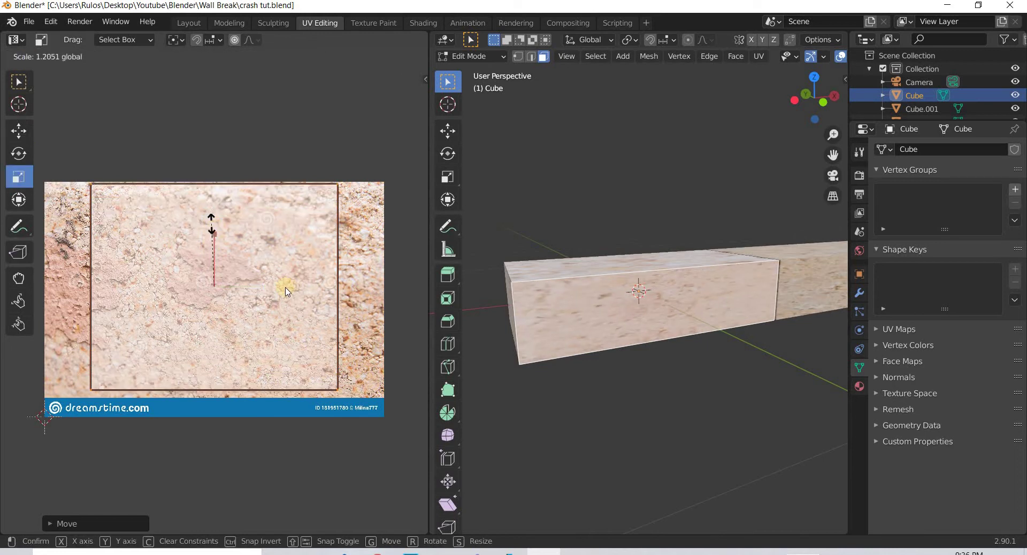
left_click_drag(247, 288, 237, 288)
- Enlarge the UVs of the brick's top face and shift them horizontally so they lie within the brick image
middle_click_drag(618, 399, 635, 419)
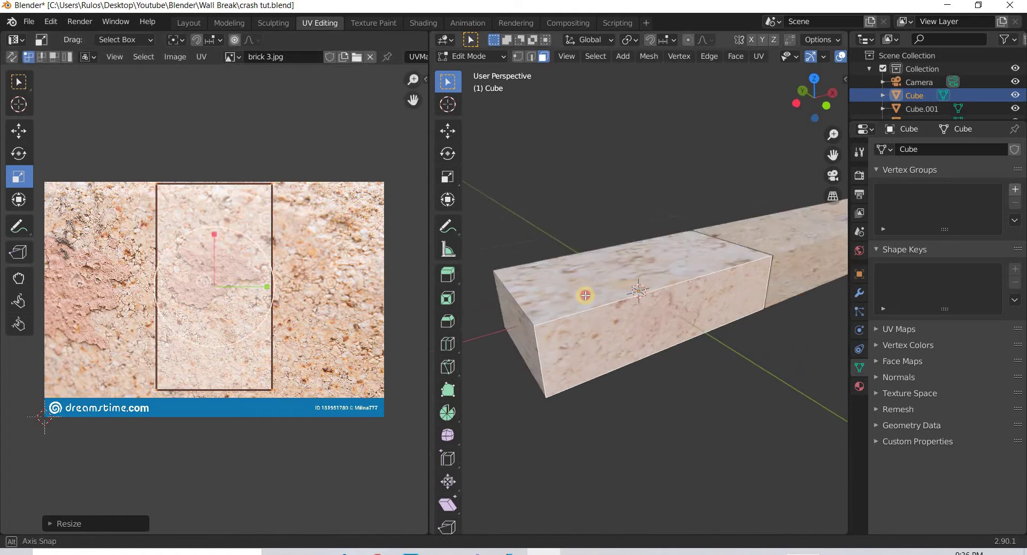
left_click(615, 274)
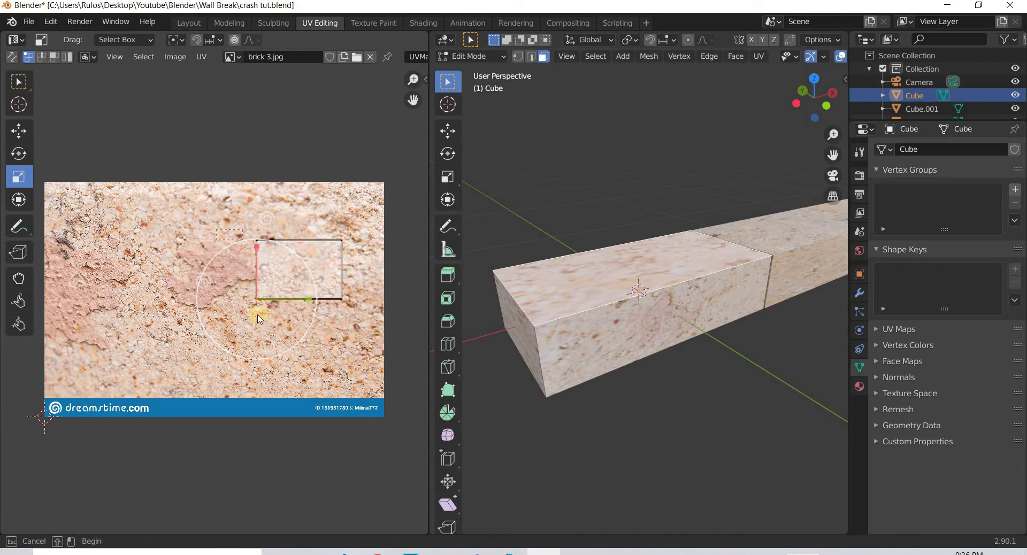
key("s")
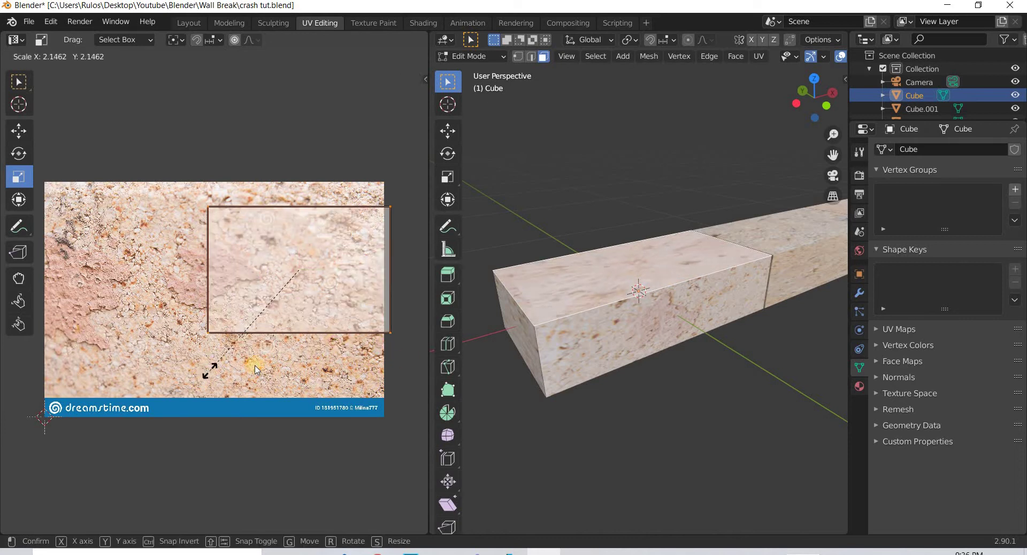
left_click(32, 163)
left_click(19, 130)
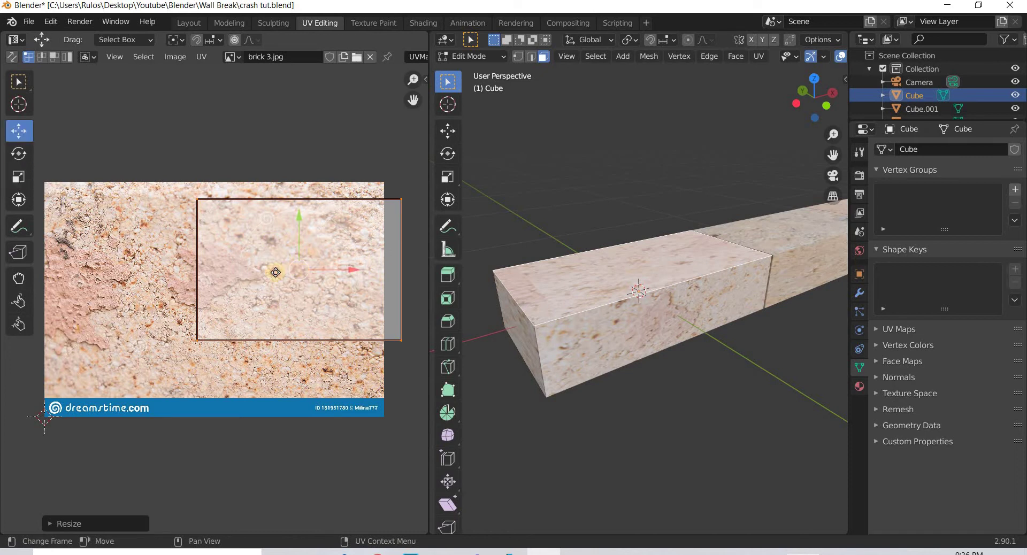
left_click_drag(261, 274, 223, 274)
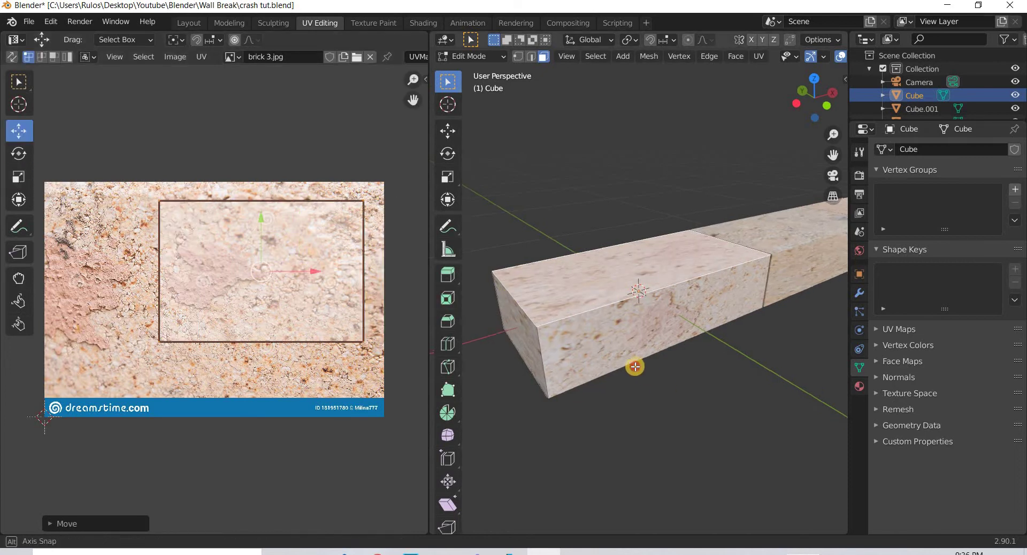
- Extend the UVs of the brick's end face upward by moving their upper vertices along Y
middle_click_drag(635, 362, 464, 360)
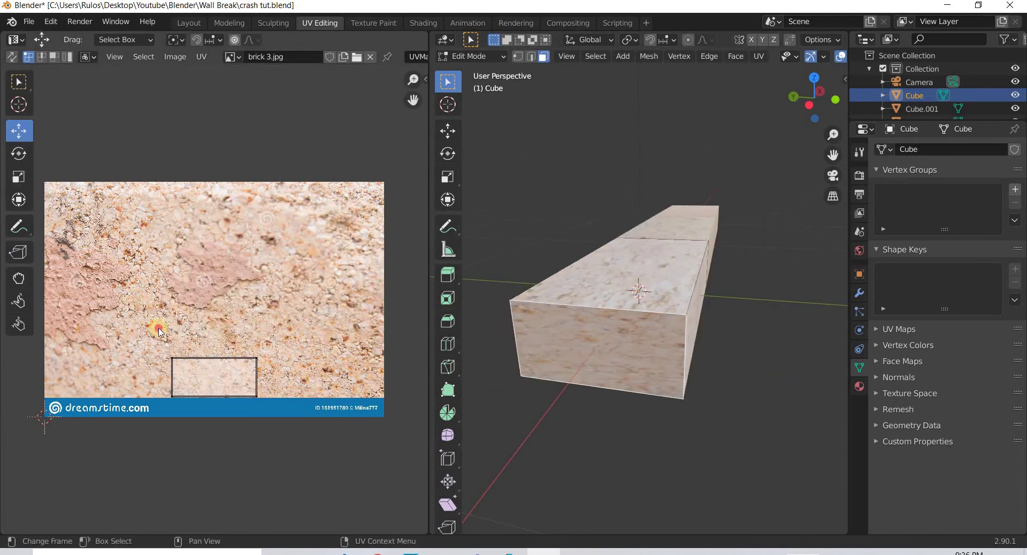
left_click_drag(316, 382, 162, 323)
key("g")
key("y")
left_click(735, 438)
- Stretch the UVs of the opposite long side face by moving their upper edge up near the top of the image
middle_click_drag(603, 331, 692, 329)
left_click(588, 335)
left_click_drag(271, 277, 160, 318)
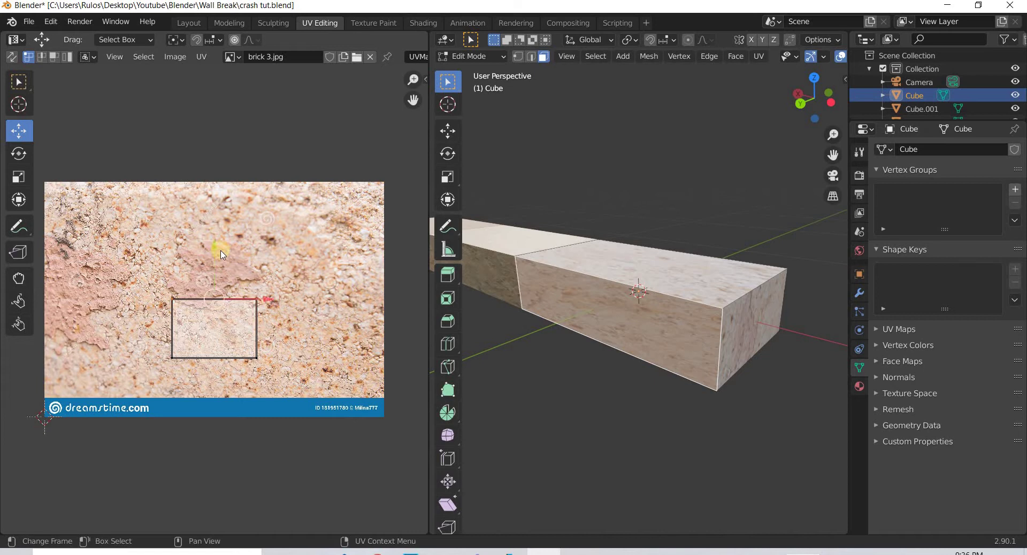
left_click_drag(212, 175, 218, 144)
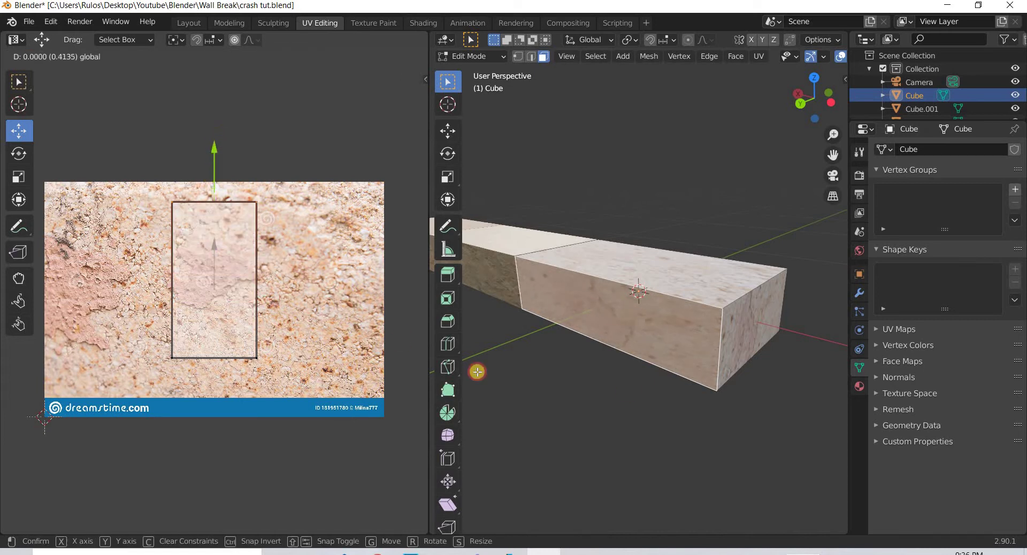
- Enlarge the UVs of the first brick's bottom face by moving their right edge outward and their lower edge down
middle_click_drag(656, 374, 648, 259)
left_click(647, 260)
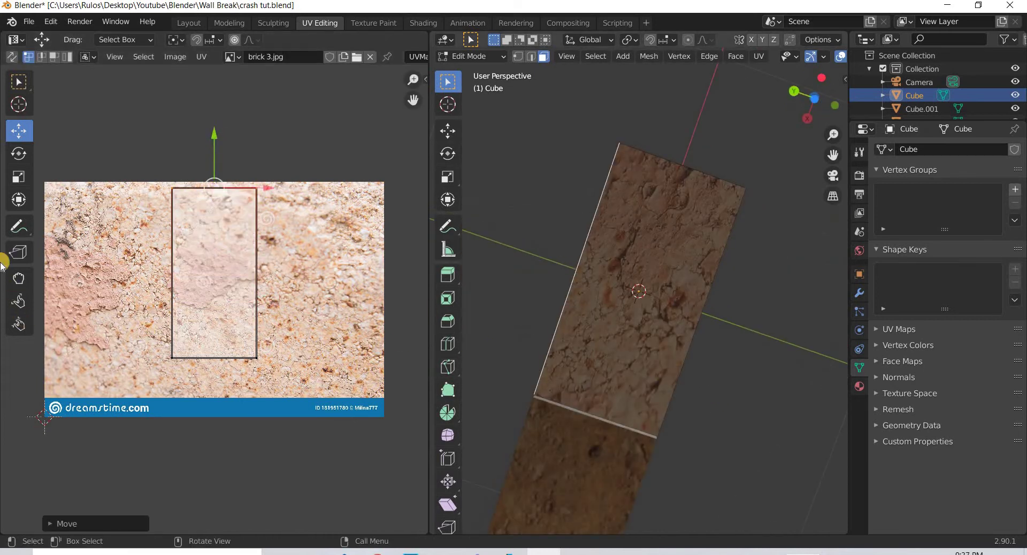
left_click_drag(235, 229, 156, 315)
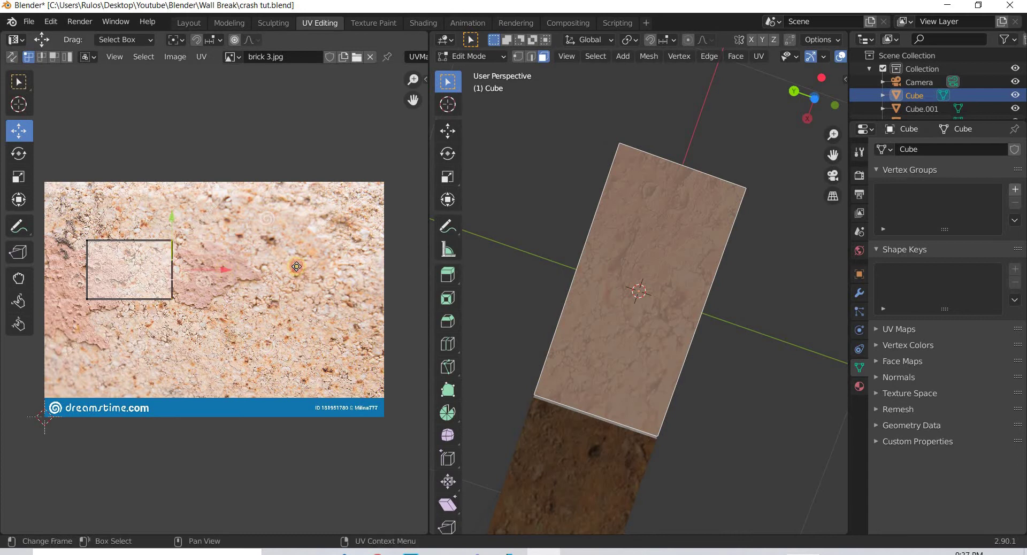
left_click_drag(228, 270, 372, 267)
left_click_drag(368, 331, 6, 273)
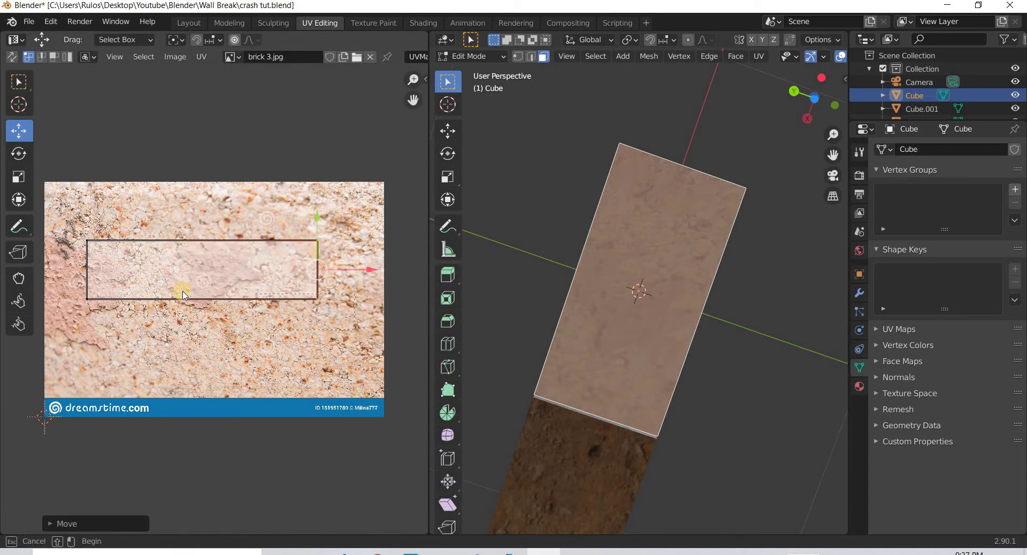
left_click_drag(203, 285, 203, 289)
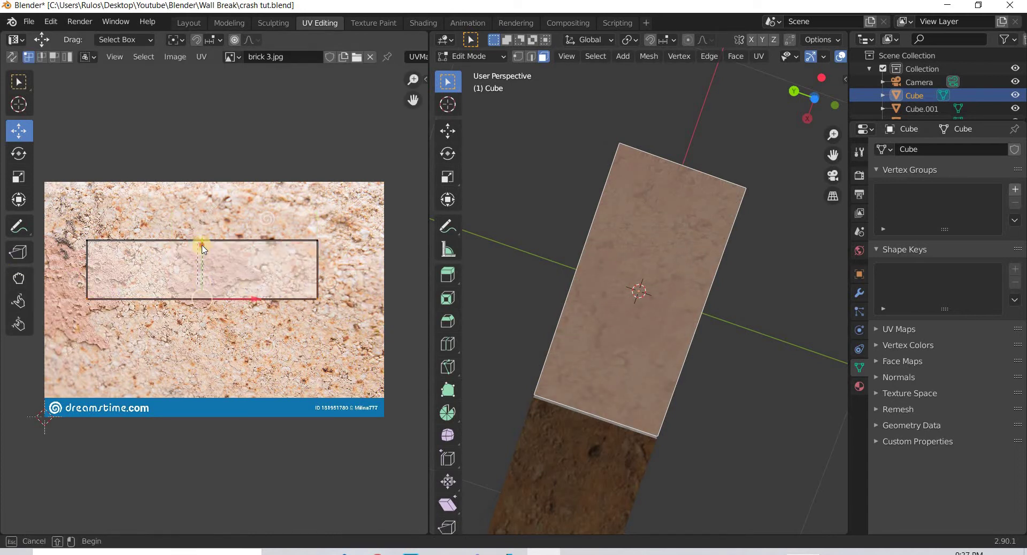
left_click_drag(202, 246, 202, 250)
left_click_drag(203, 290, 202, 335)
- Enlarge the UVs of the end face adjoining the next brick by moving their lower edge down and right edge outward
middle_click_drag(725, 369, 686, 308)
left_click(513, 316)
middle_click_drag(692, 394, 658, 362)
scroll(669, 447, "up", 3)
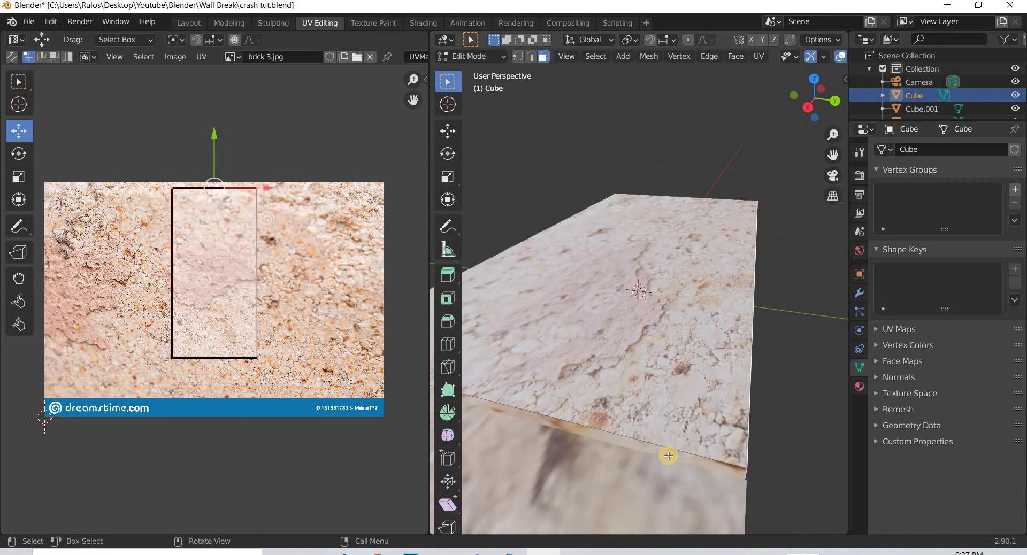
left_click_drag(279, 309, 160, 283)
left_click_drag(215, 246, 215, 318)
left_click_drag(249, 395, 303, 230)
left_click_drag(360, 307, 362, 308)
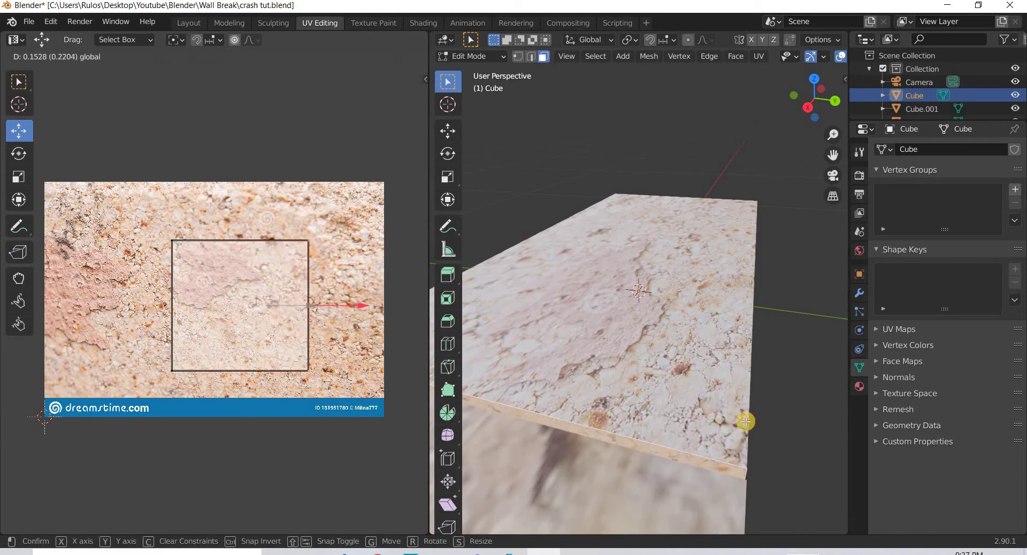
- Turn on X-ray and select all faces of the first brick to review its textures and complete UV layout
scroll(545, 428, "down", 4)
middle_click_drag(545, 428, 642, 364)
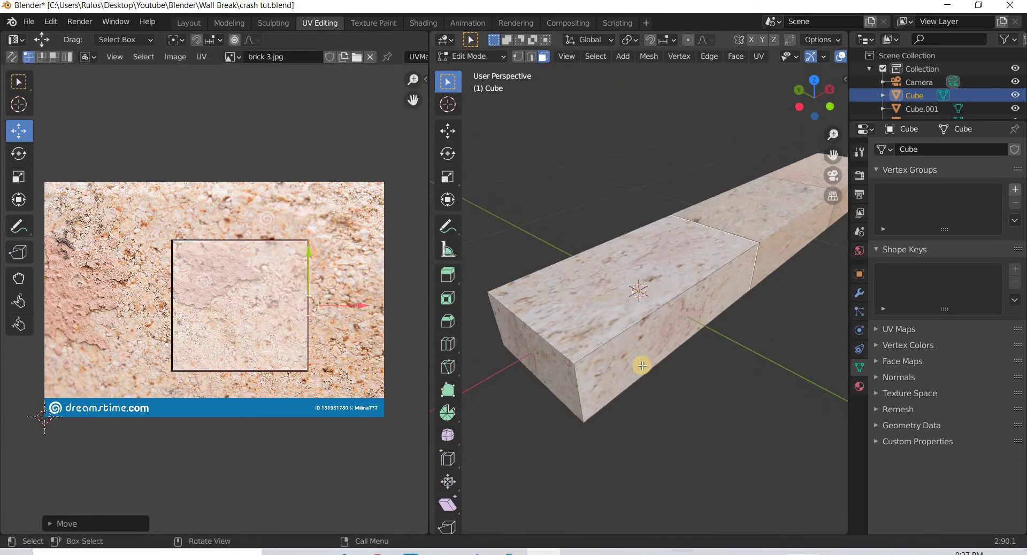
scroll(641, 364, "up", 2)
scroll(719, 433, "down", 2)
middle_click_drag(682, 413, 506, 208)
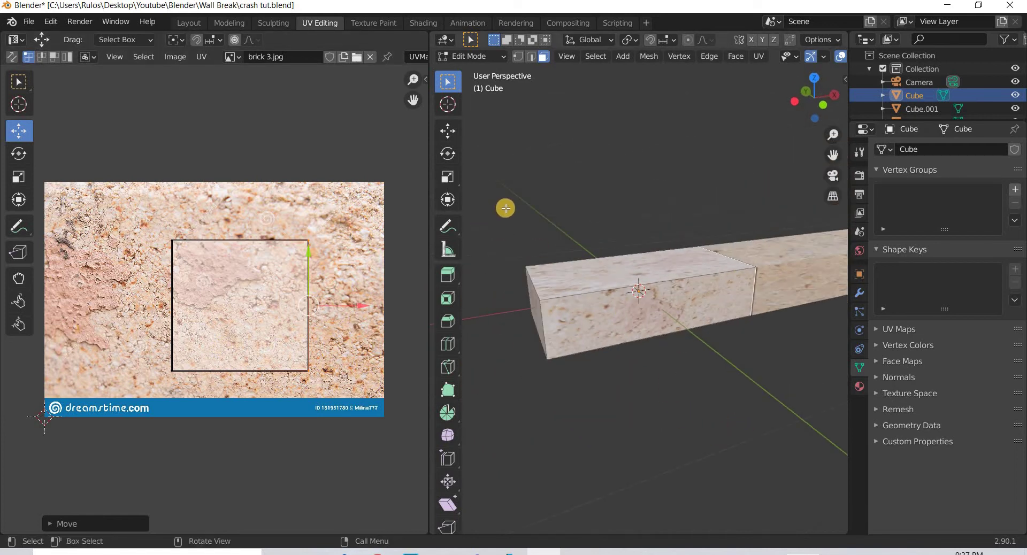
scroll(770, 55, "down", 5)
left_click(769, 56)
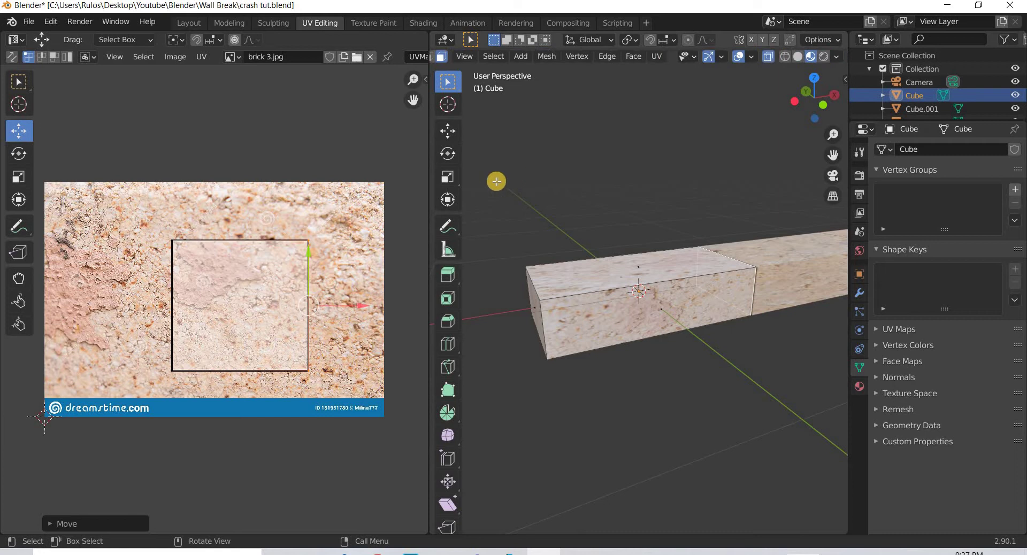
left_click_drag(495, 181, 812, 459)
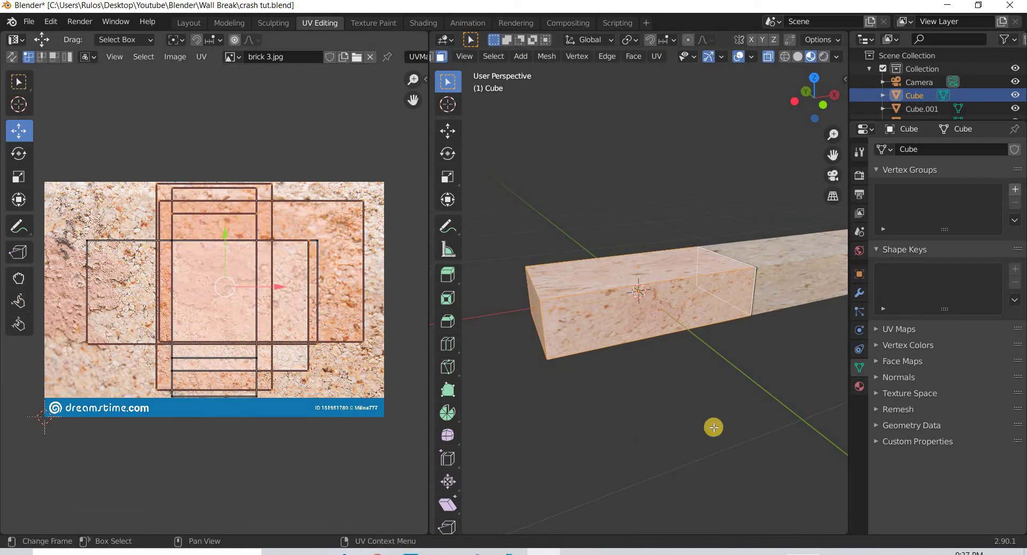
middle_click_drag(713, 438, 713, 414)
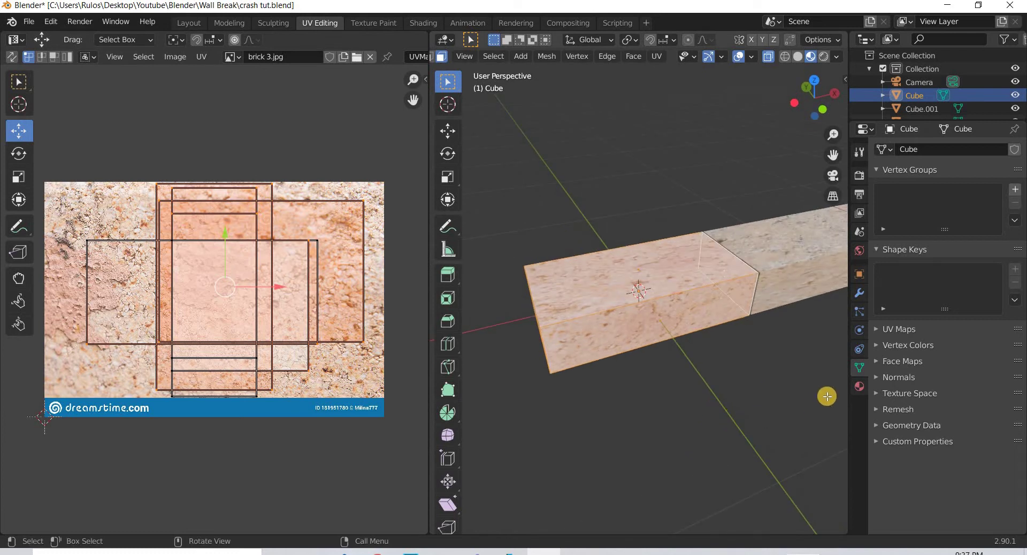
middle_click_drag(787, 400, 671, 445, "shift")
scroll(667, 419, "down", 2)
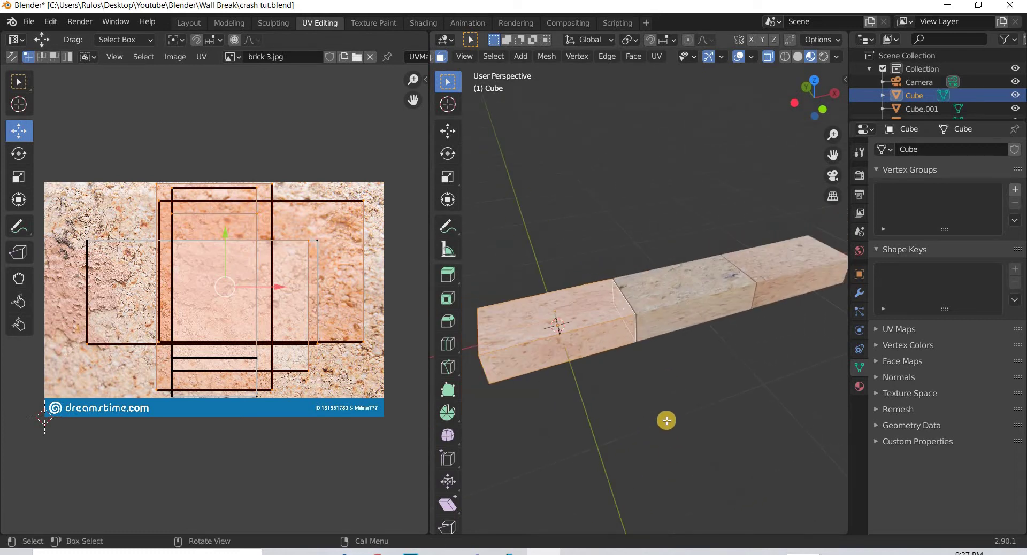
middle_click_drag(665, 365, 664, 356)
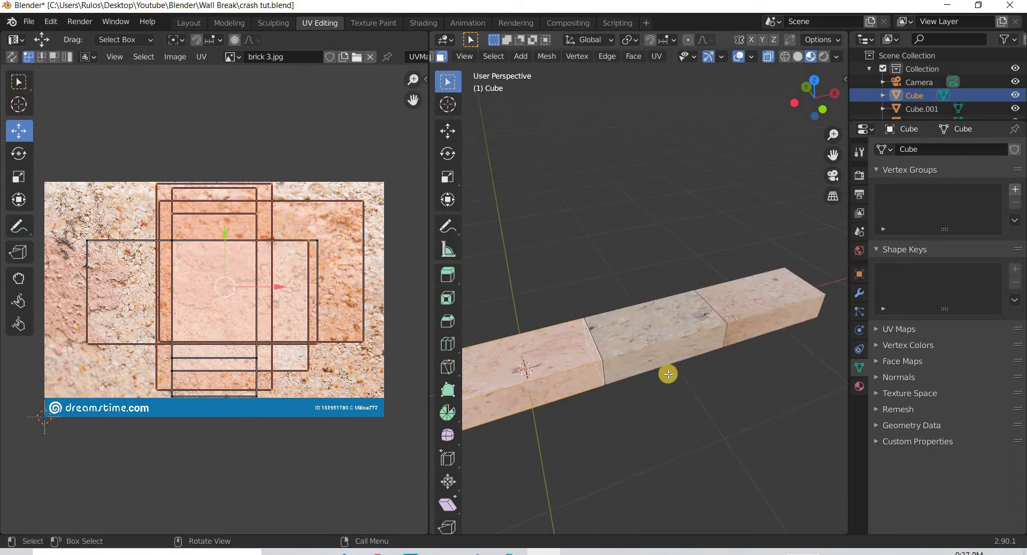
- Clear the face selection, leave edit mode, and bring all three selected bricks into edit mode together for UV editing
left_click(638, 315)
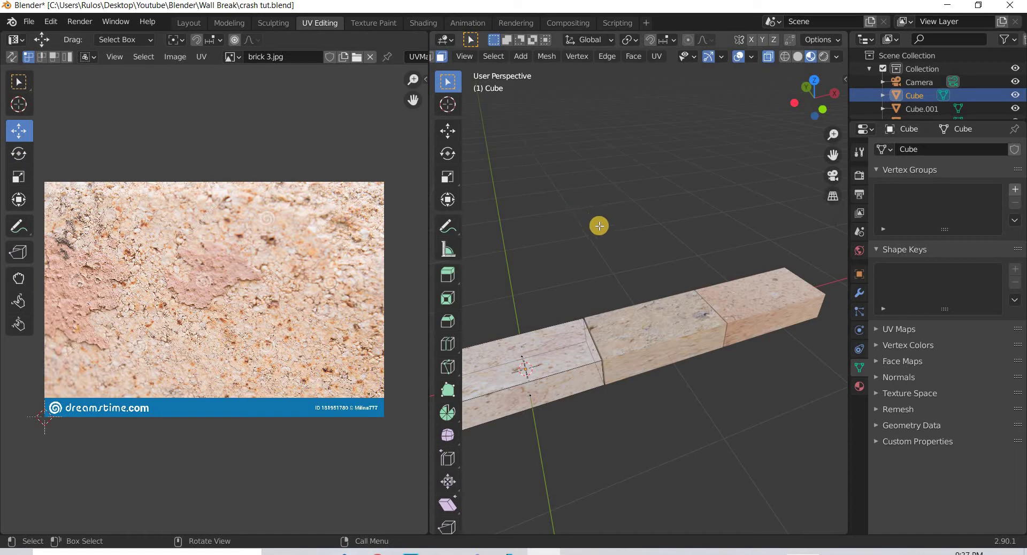
key("Tab")
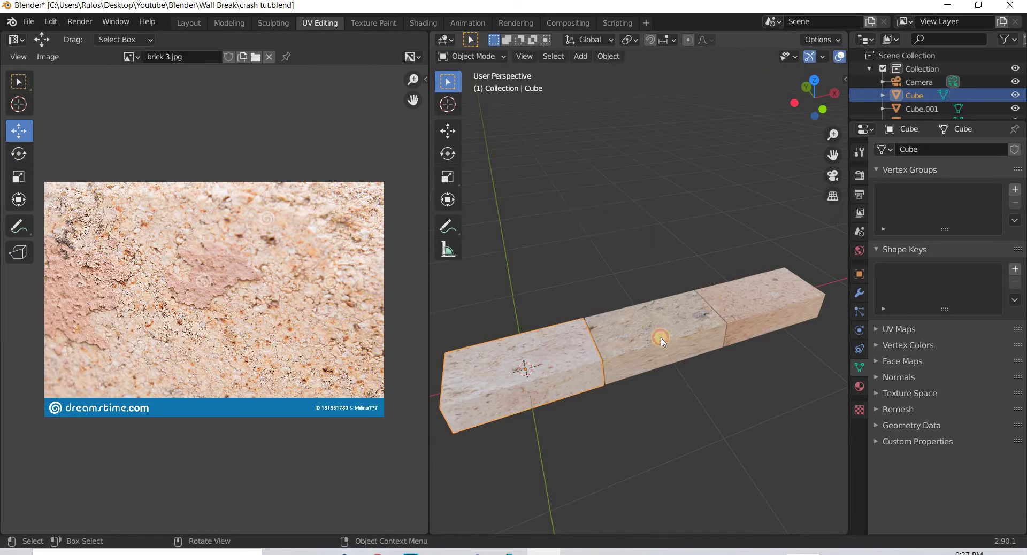
left_click(671, 343)
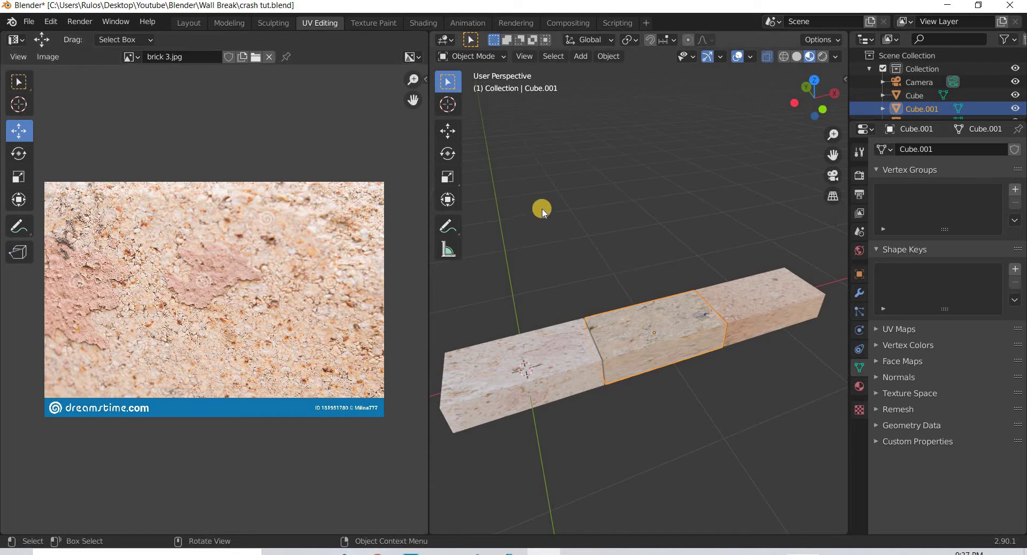
left_click_drag(797, 444, 540, 210)
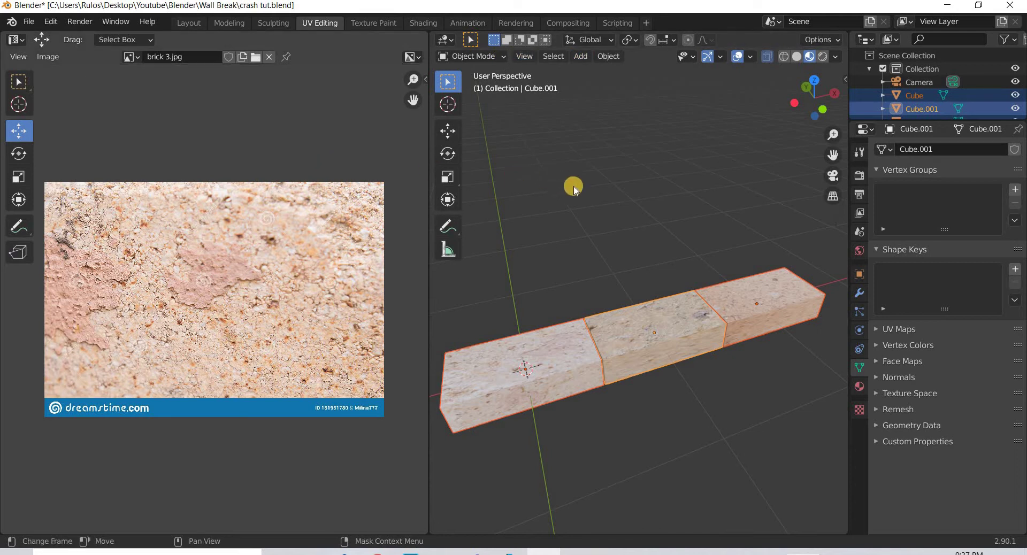
left_click(189, 23)
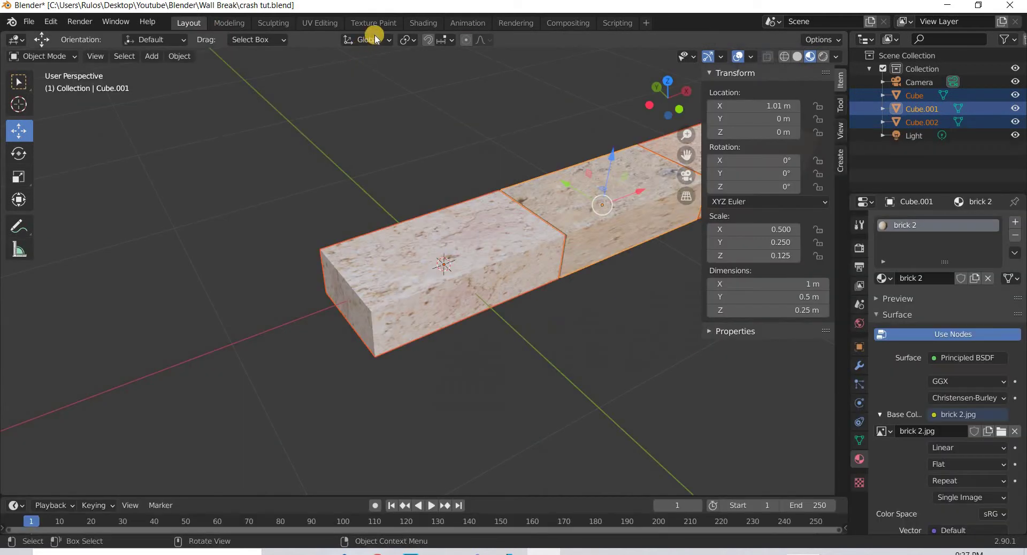
left_click(326, 22)
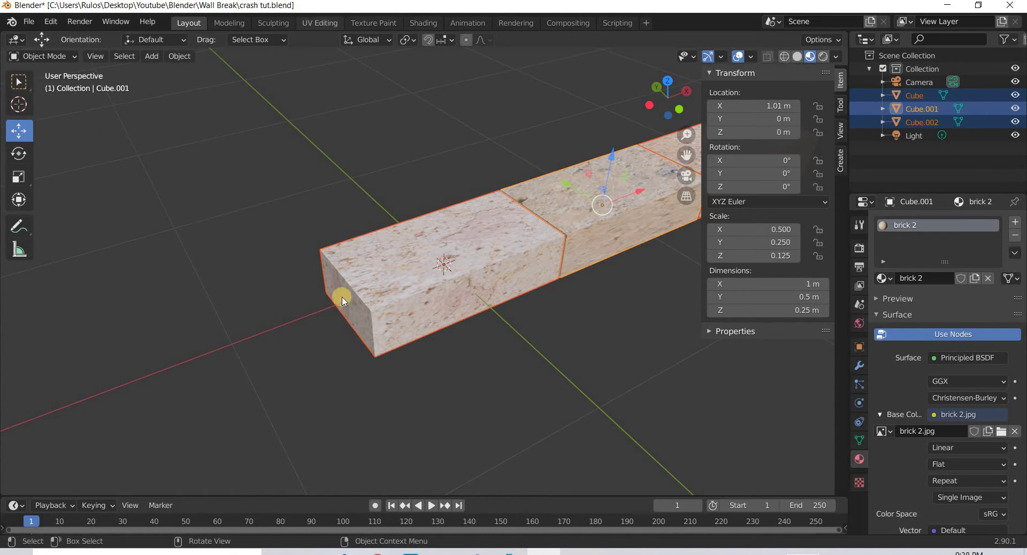
scroll(189, 351, "up", 5)
scroll(320, 336, "down", 2)
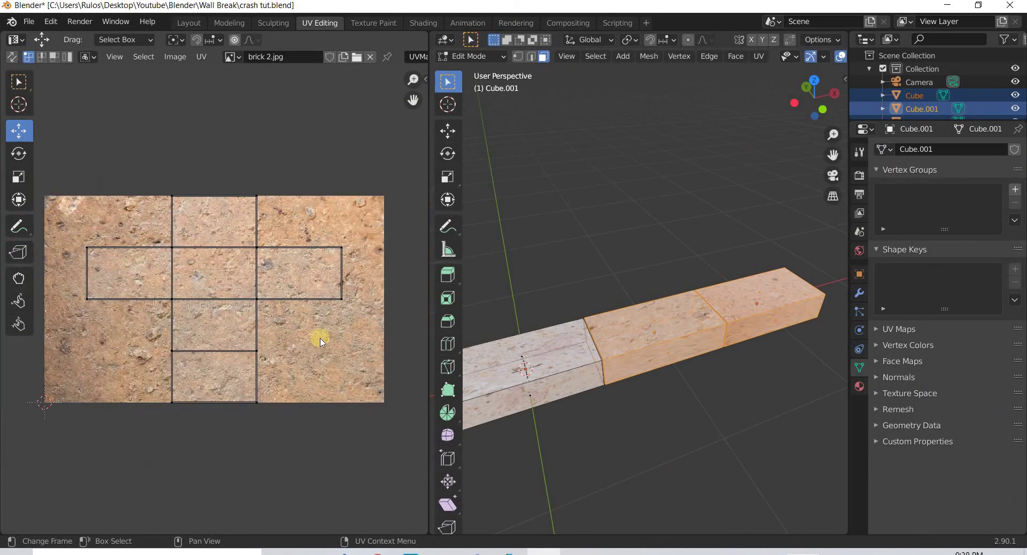
- Scale the selected bricks' UVs up to about 2.3 times over the brick 2.jpg image and shift them down
left_click(18, 176)
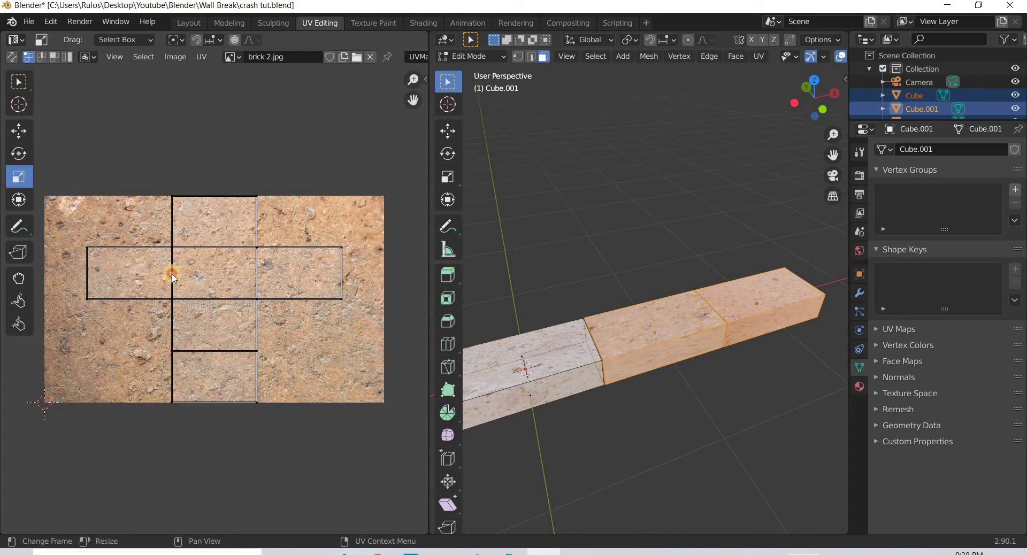
left_click_drag(64, 135, 381, 480)
scroll(260, 349, "down", 4)
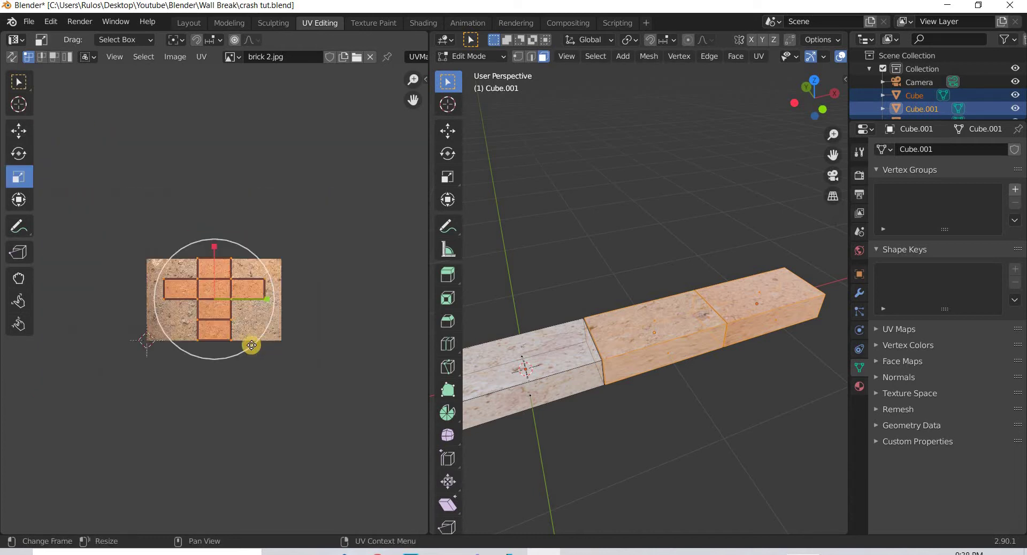
key("s")
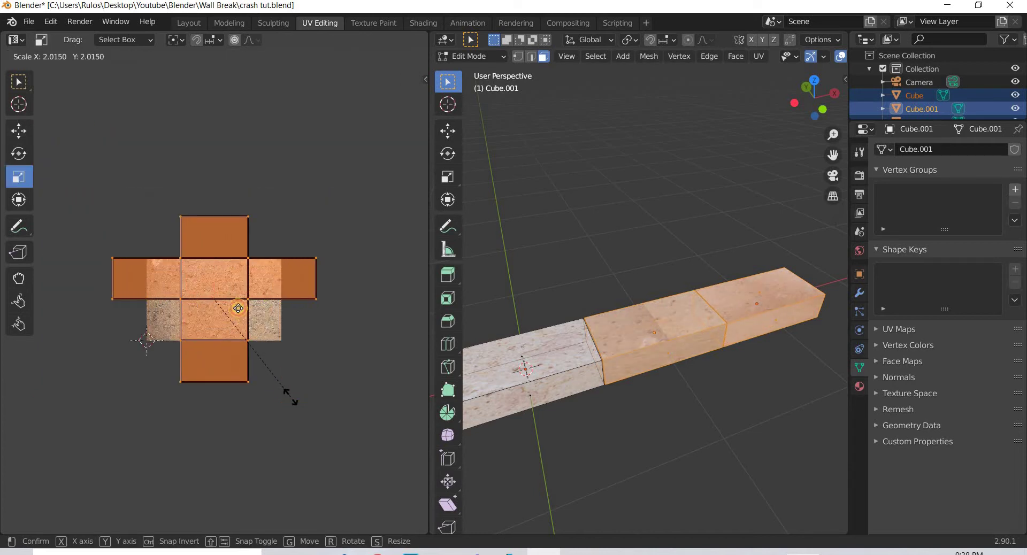
left_click(215, 273)
left_click_drag(213, 281, 214, 301)
key("ctrl+z")
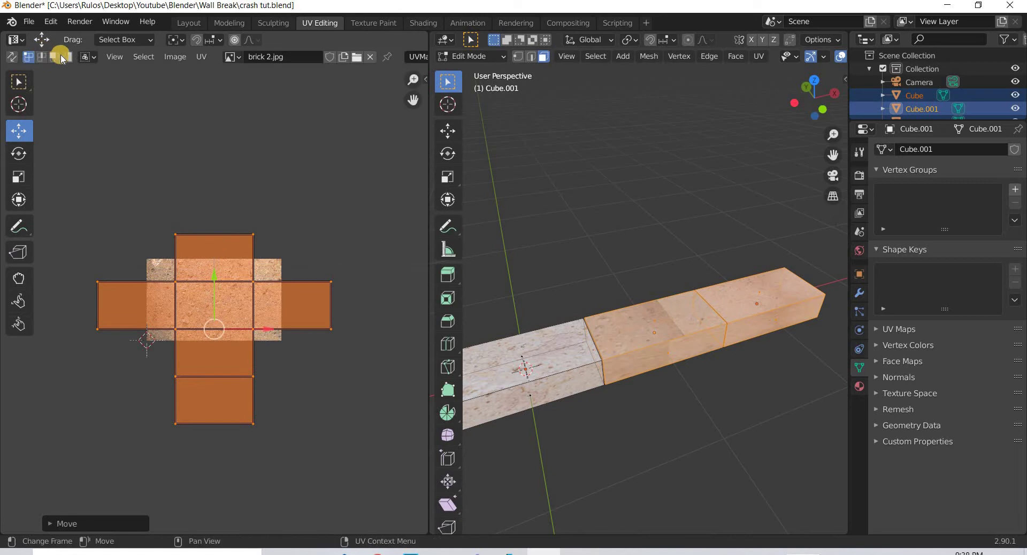
- Switch UV selection to face mode and try to move individual faces of the enlarged UV layout
left_click(321, 289)
left_click(215, 260)
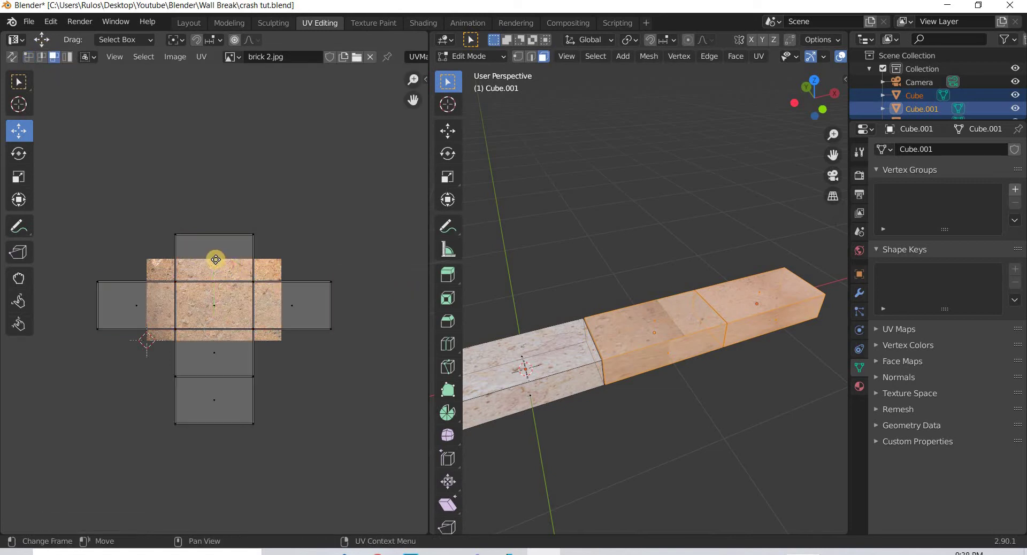
left_click_drag(214, 261, 213, 304)
right_click(243, 234)
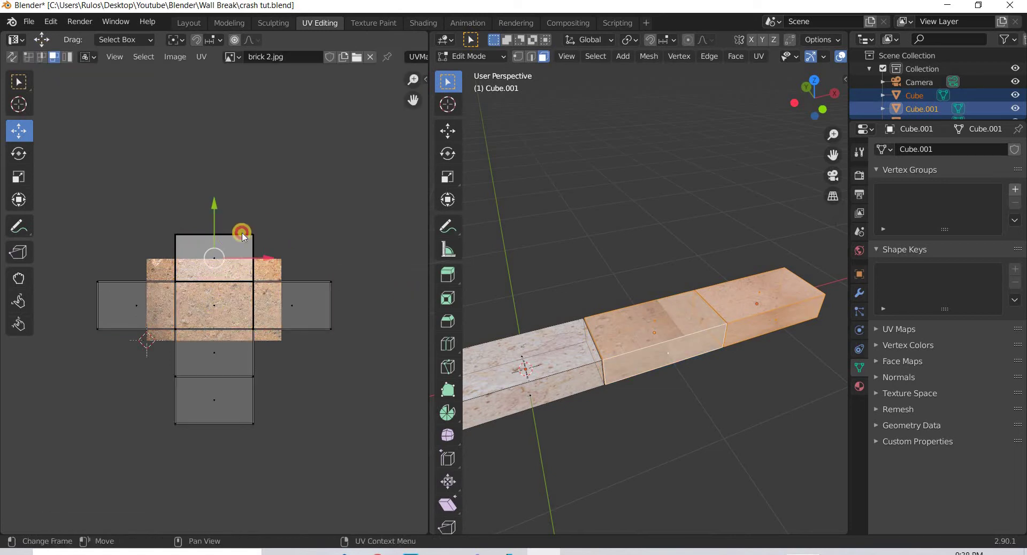
left_click_drag(293, 218, 320, 236)
left_click(291, 307)
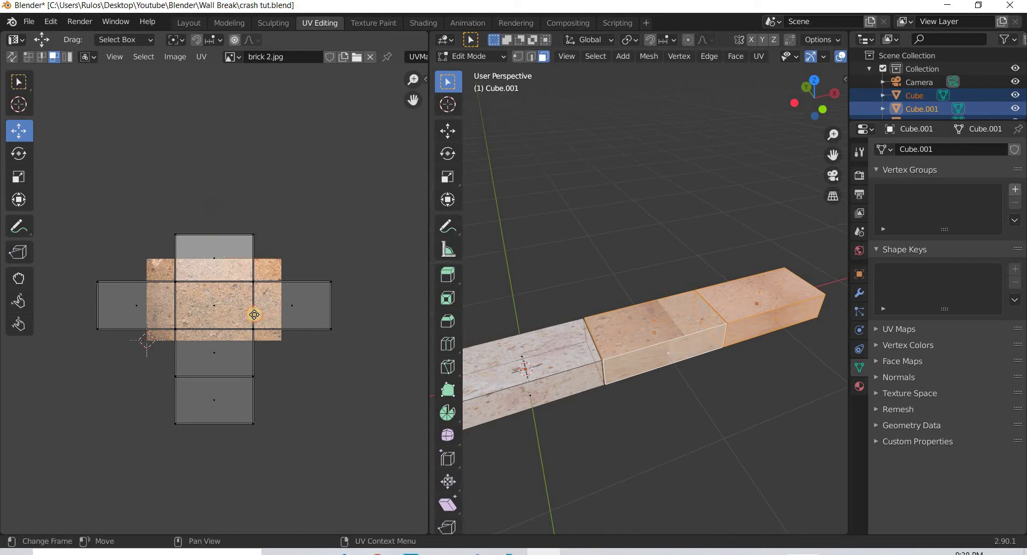
left_click_drag(254, 315, 280, 332)
left_click_drag(279, 322, 340, 342)
right_click(342, 338)
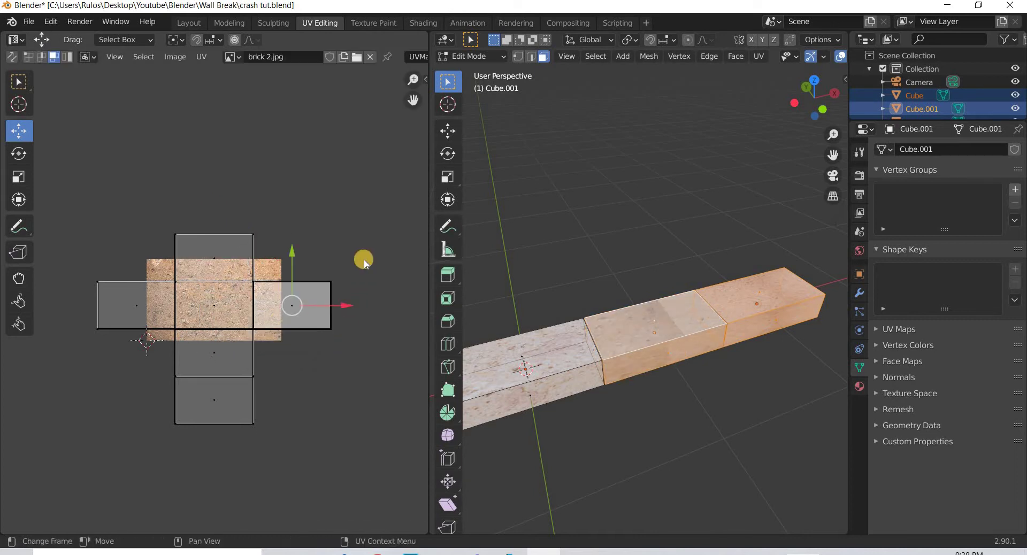
- Select the middle brick's front long side face and move its UVs down about 0.47 so they lie within the image
left_click_drag(652, 334, 652, 325)
left_click(653, 325)
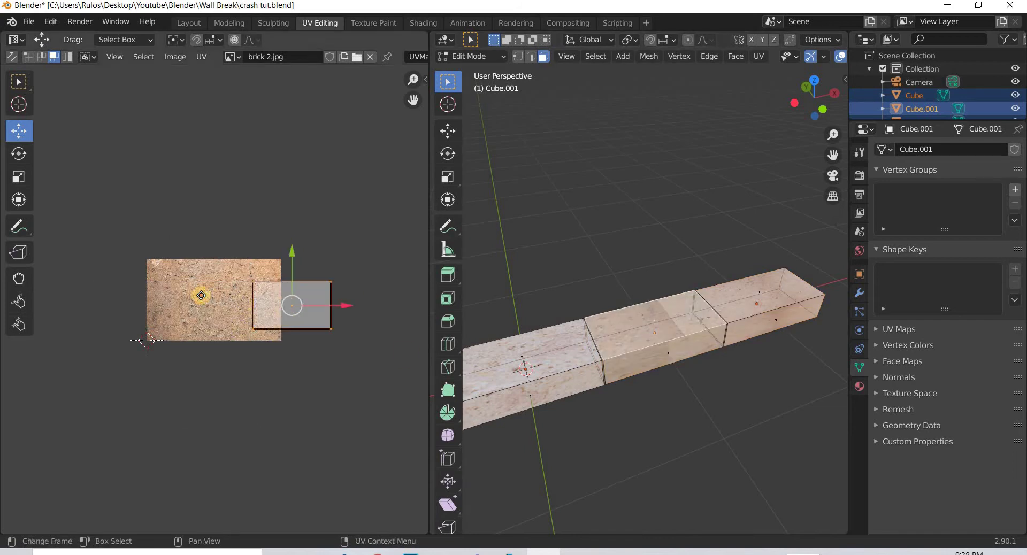
left_click_drag(292, 305, 253, 284)
left_click_drag(255, 319, 301, 209)
right_click(301, 210)
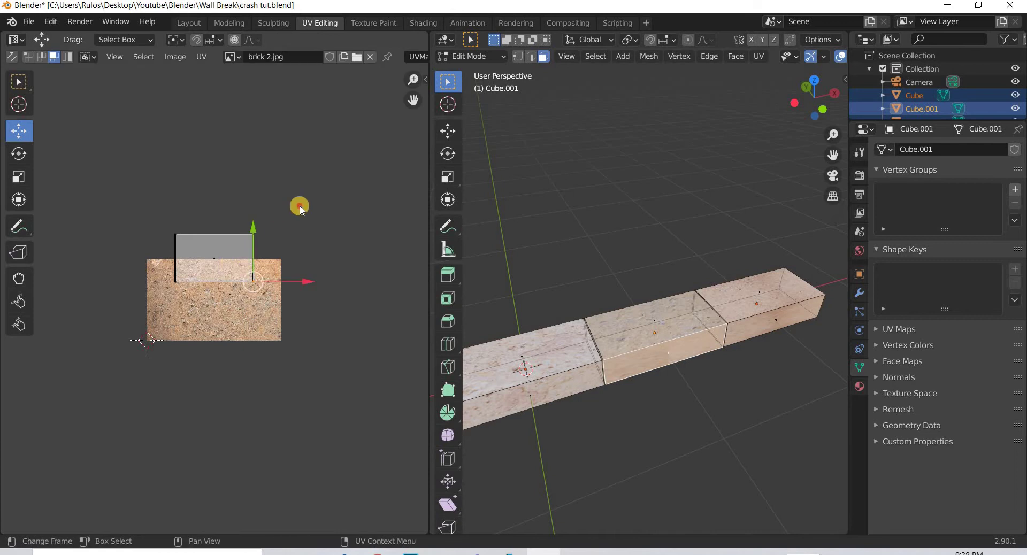
left_click(216, 282)
key("g")
left_click(333, 328)
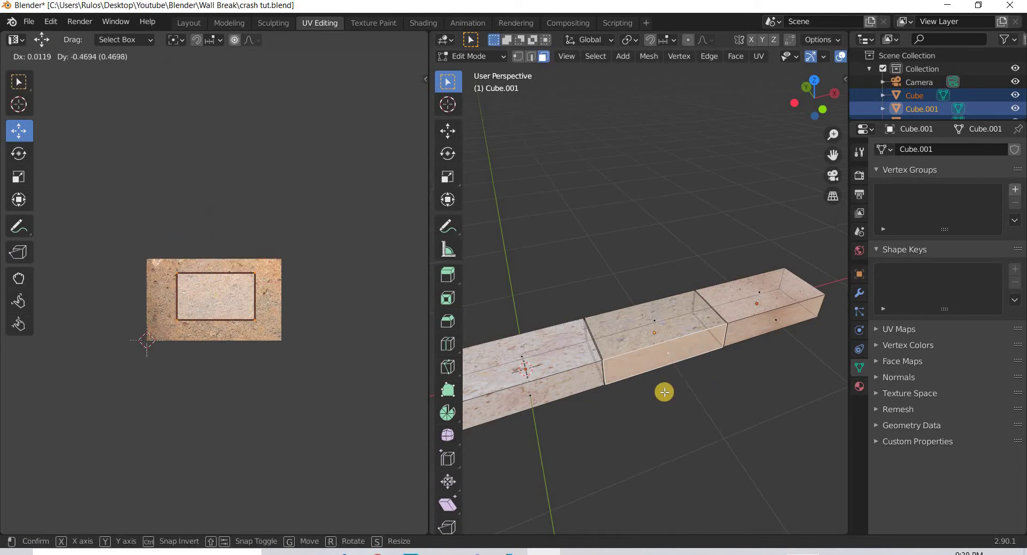
- Select the middle brick's opposite long side face and move its UVs up so they lie within the image
middle_click_drag(664, 392, 650, 293)
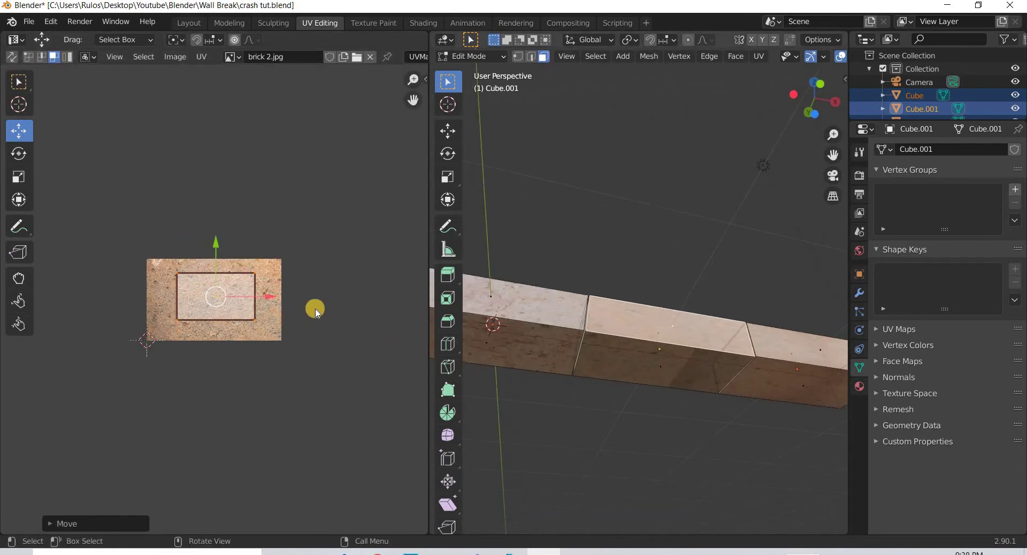
key("g")
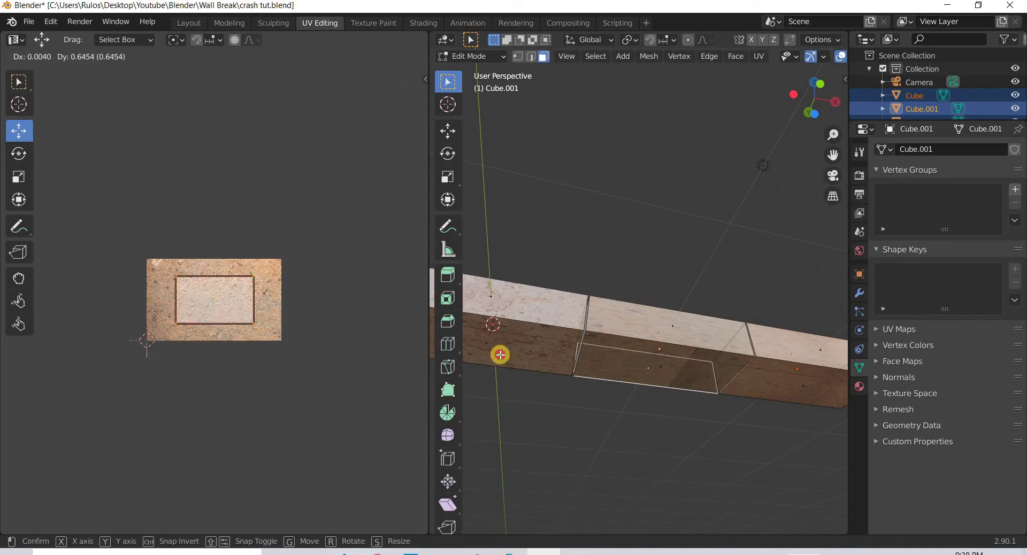
left_click(763, 412)
middle_click_drag(578, 351, 597, 422)
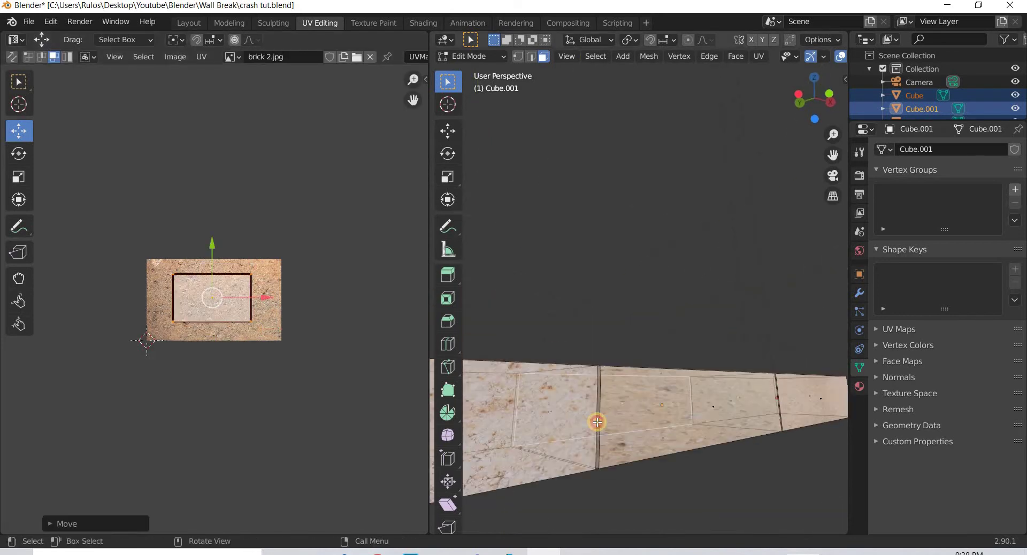
left_click(337, 327)
- Select the middle brick's end face and move its UVs up so they lie within the brick 2.jpg image
middle_click_drag(549, 477, 594, 424)
middle_click_drag(782, 480, 635, 358)
left_click(634, 358)
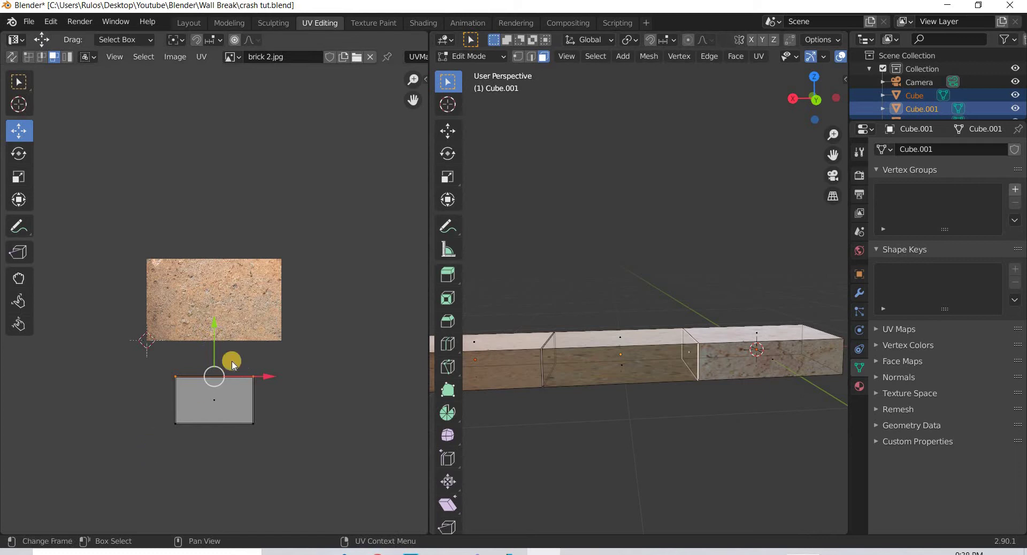
left_click_drag(148, 358, 315, 456)
left_click_drag(214, 400, 213, 296)
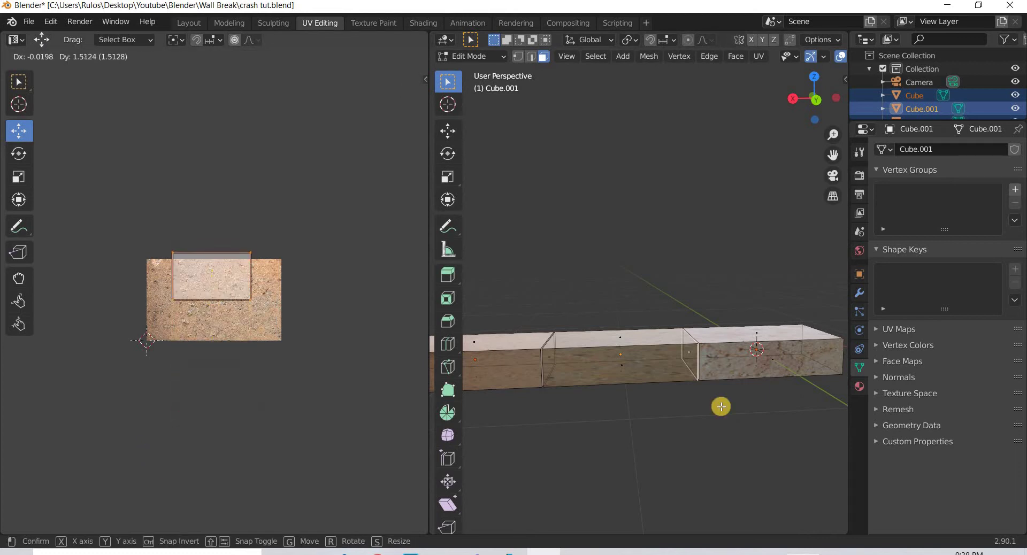
- Select the middle brick's bottom face and move its UVs horizontally so they lie within the brick 2.jpg image
mouse_move(747, 411)
middle_mouse_down()
mouse_move(718, 432)
mouse_move(728, 456)
mouse_move(704, 422)
mouse_move(722, 426)
mouse_move(731, 413)
mouse_move(738, 426)
middle_mouse_up()
middle_click_drag(745, 60, 709, 448)
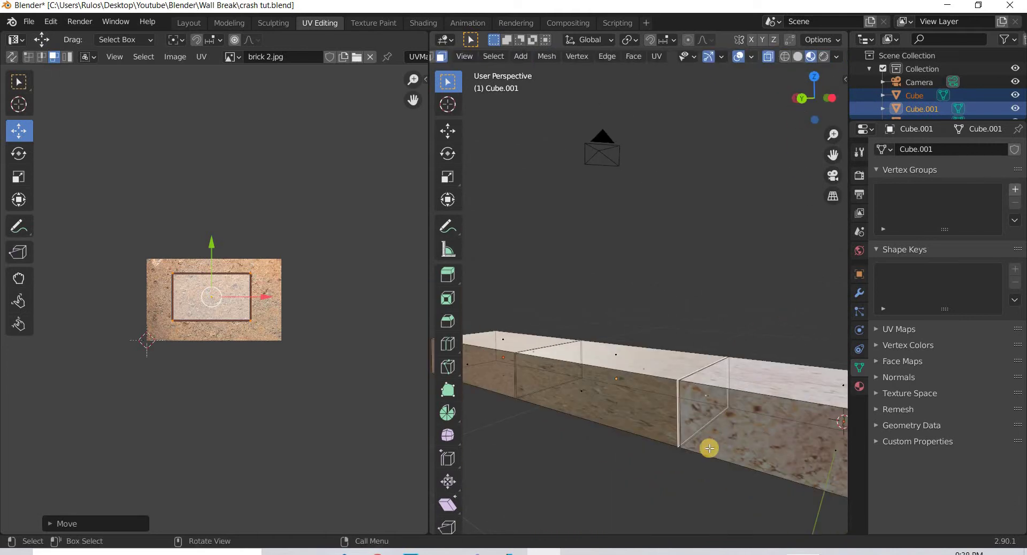
left_click(707, 399)
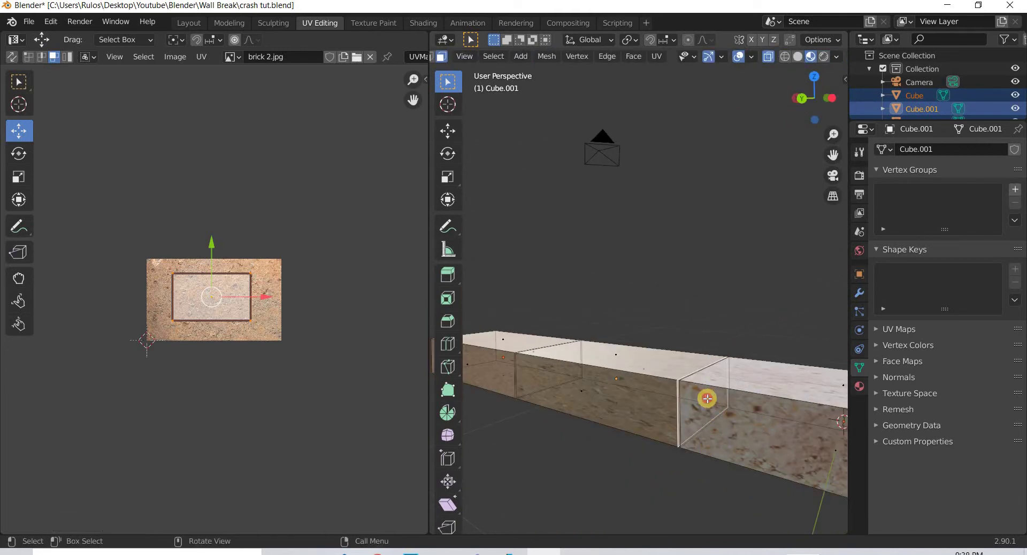
left_click(522, 377)
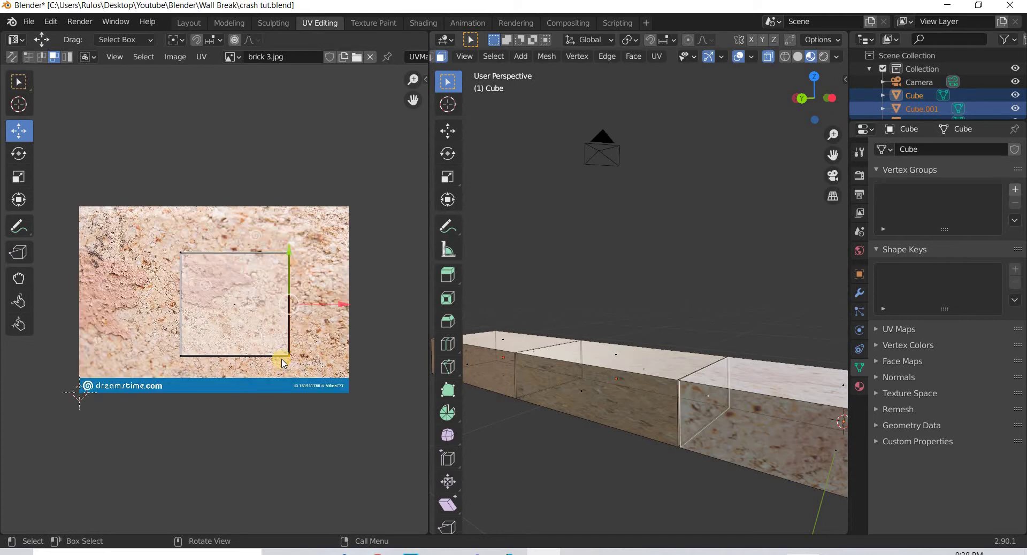
left_click(653, 390)
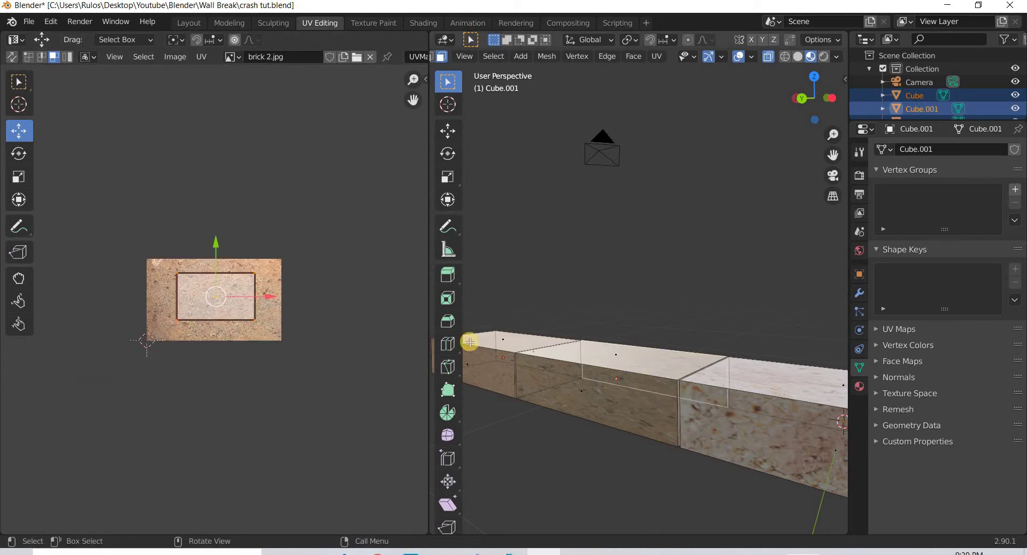
left_click(643, 405)
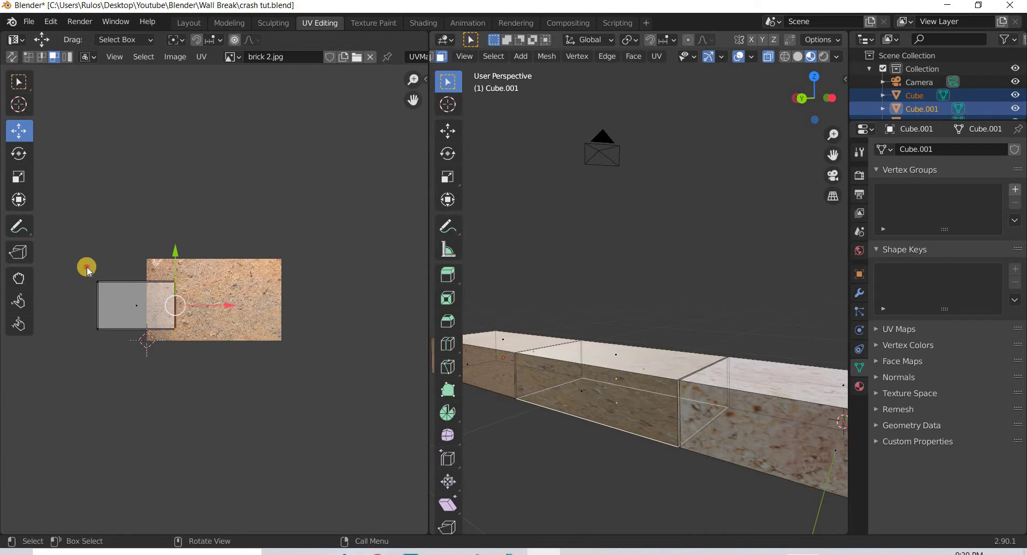
left_click_drag(87, 267, 295, 379)
left_click_drag(136, 305, 214, 298)
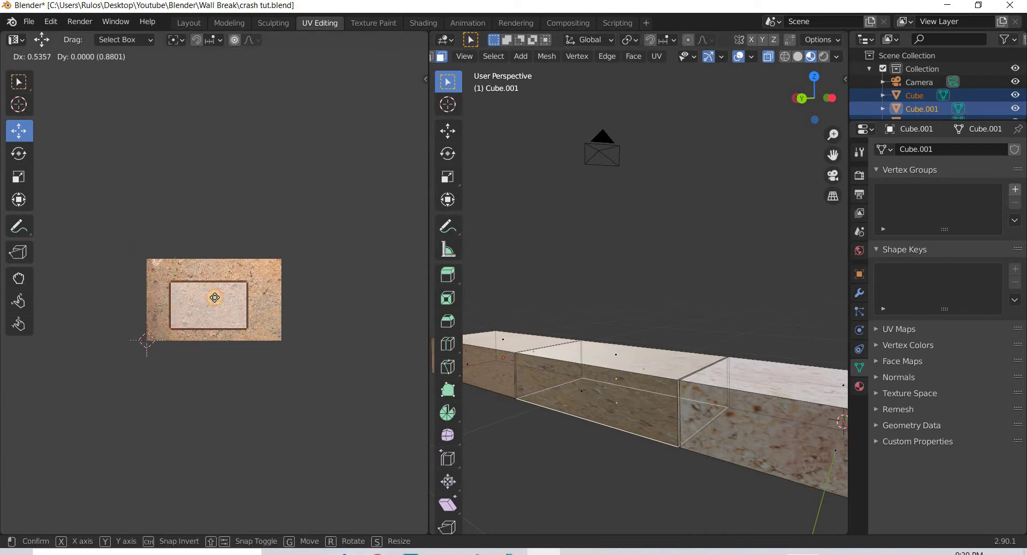
- Finish editing the first two bricks, select the third brick in the Layout workspace and open it for UV editing
middle_click_drag(665, 422, 718, 382)
scroll(718, 382, "down", 5)
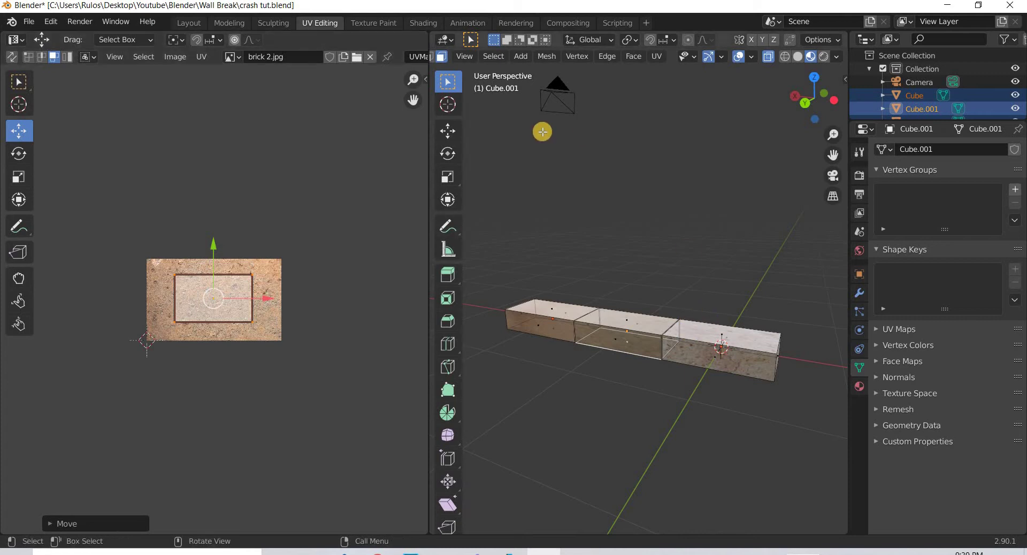
key("Tab")
left_click(756, 364)
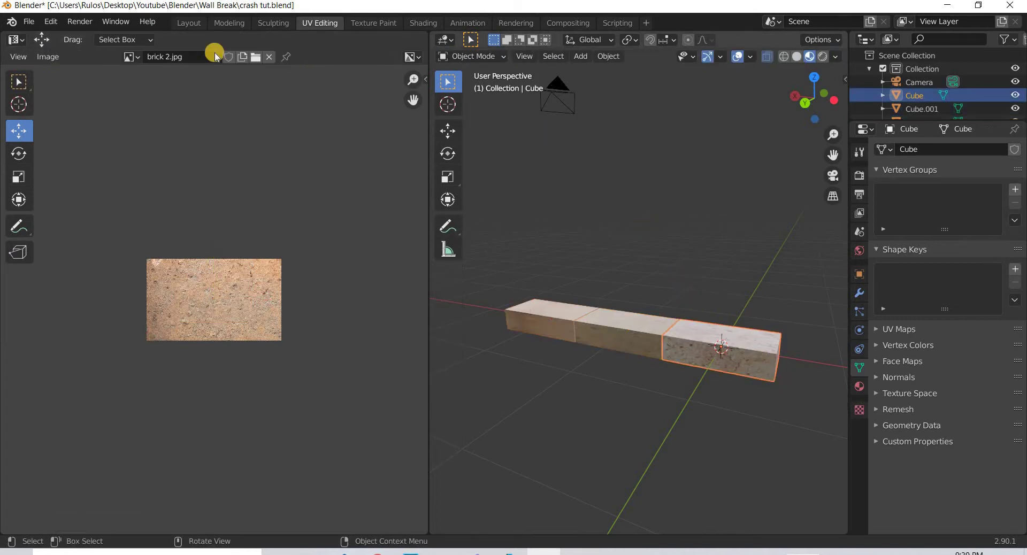
left_click(190, 23)
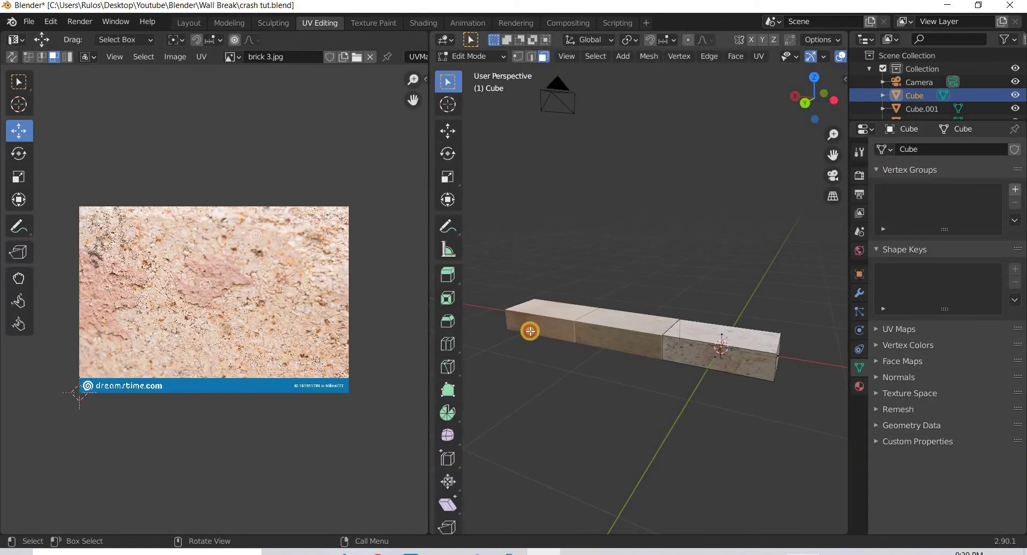
left_click(176, 24)
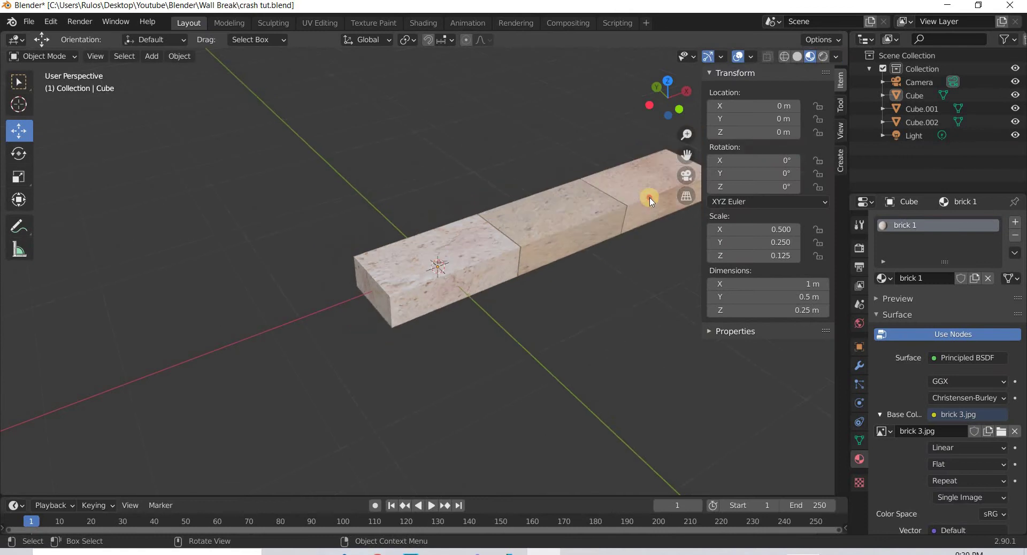
left_click(650, 201)
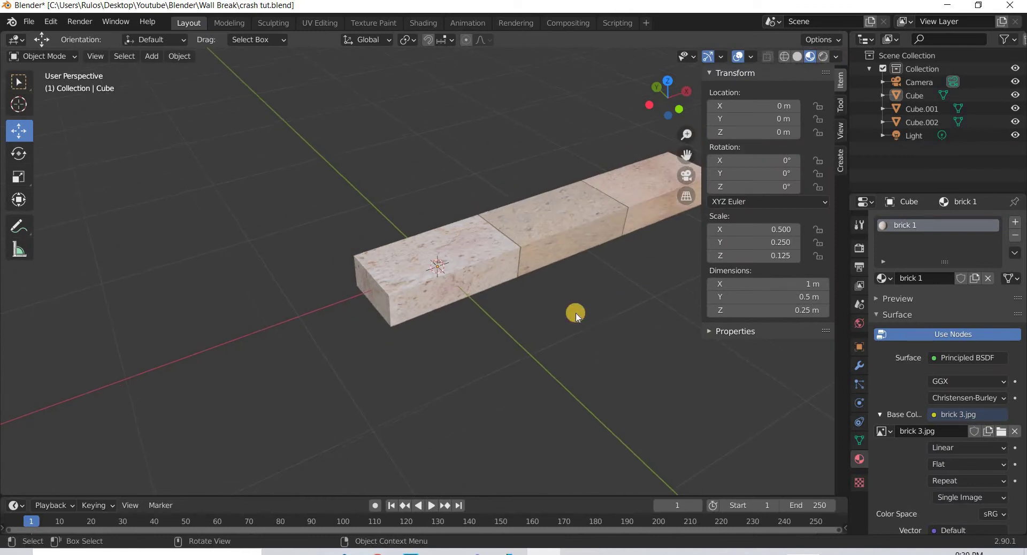
left_click(321, 24)
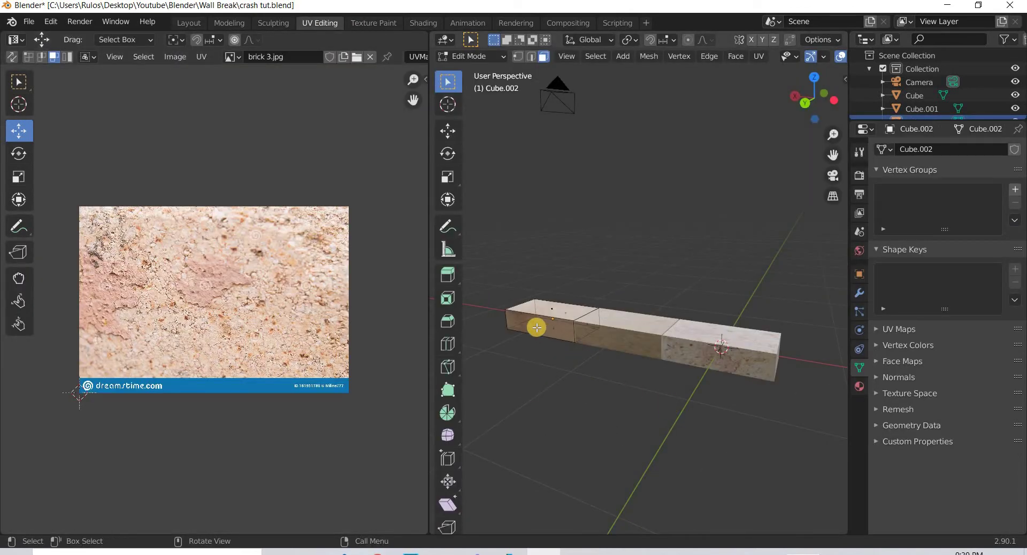
- Select all faces of the third brick to display its full UV layout over brick 1.jpg
left_click(534, 335)
left_click(233, 424)
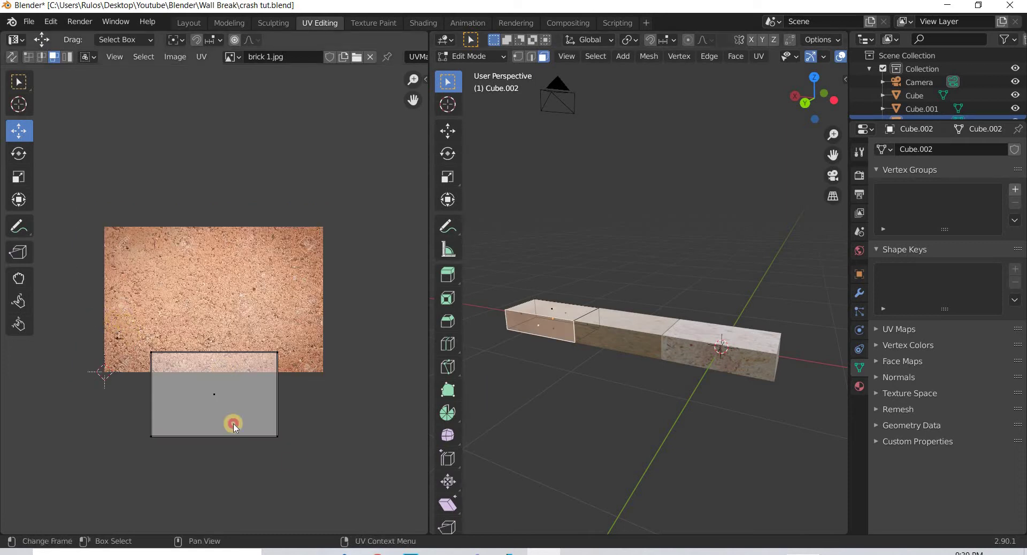
left_click(215, 399)
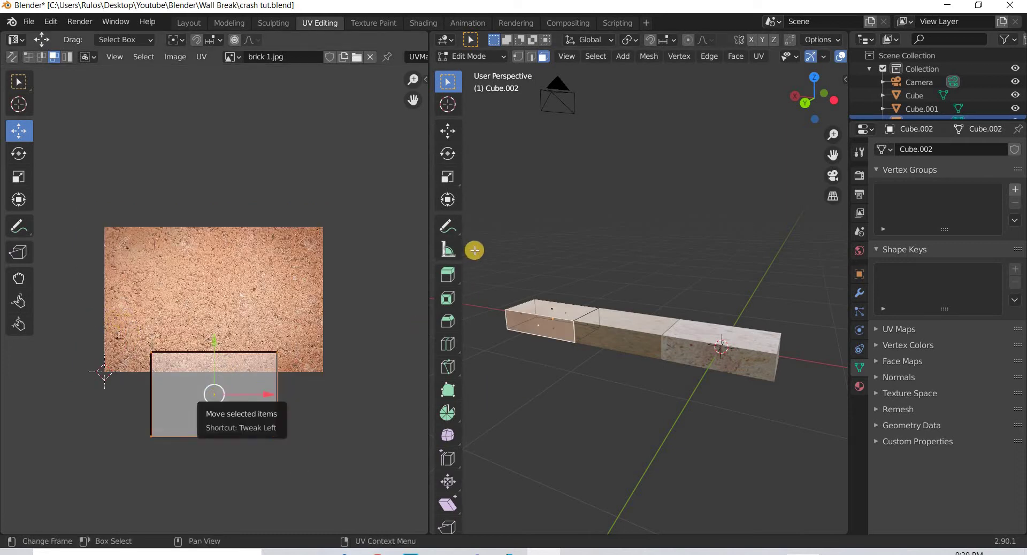
left_click_drag(476, 251, 651, 429)
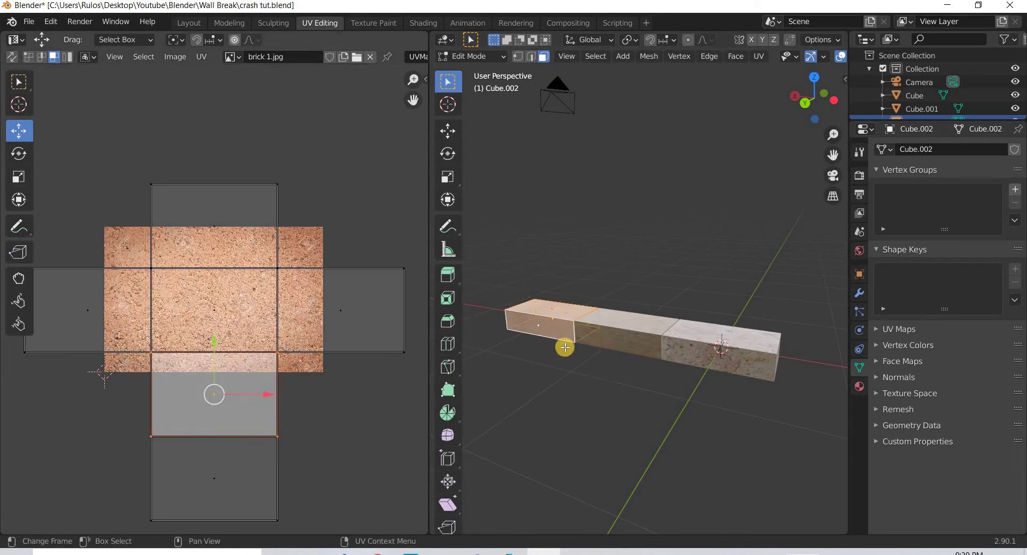
left_click(543, 261)
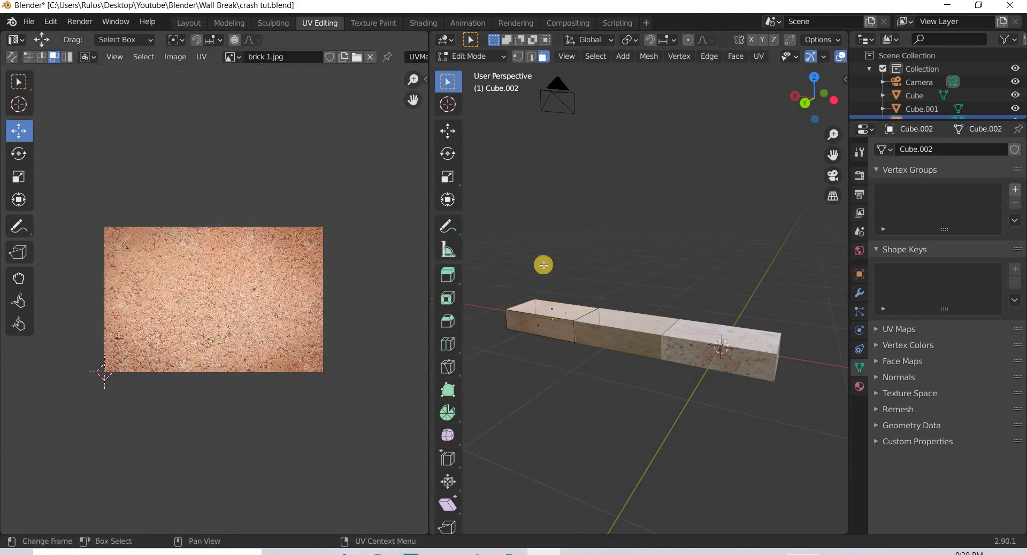
left_click_drag(621, 393, 500, 275)
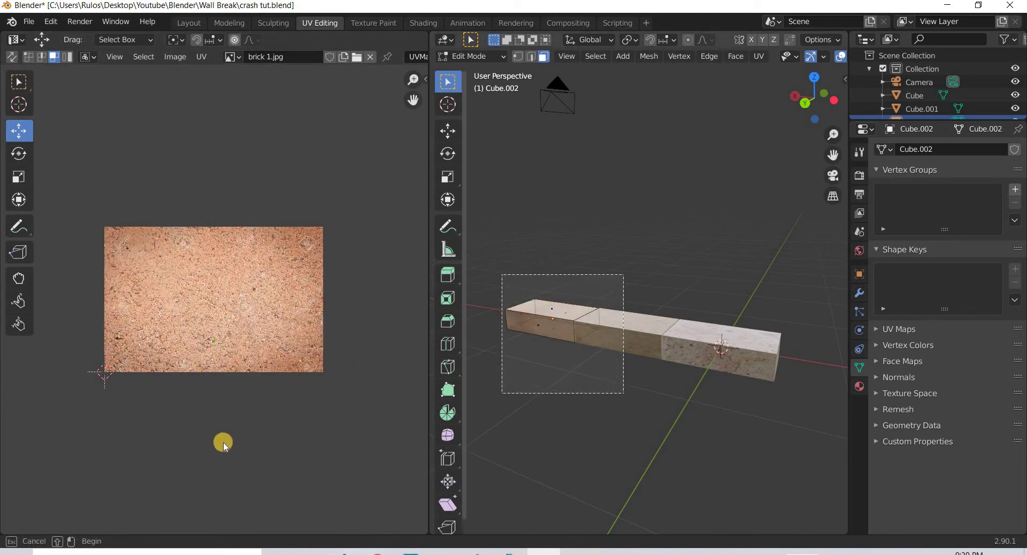
- Move the two lowest faces of the third brick's UV layout up so they lie within the image
left_click(213, 476)
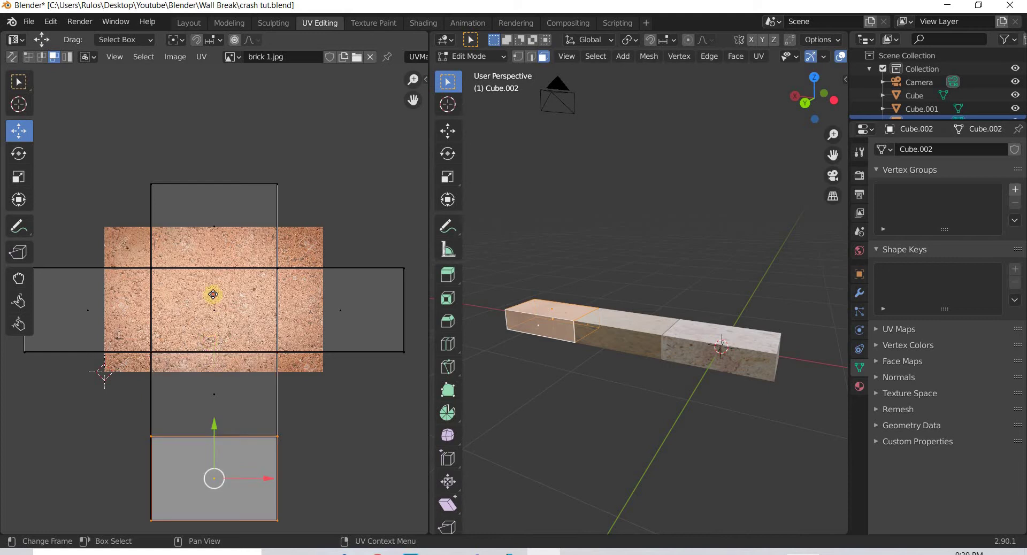
key("g")
left_click(343, 315)
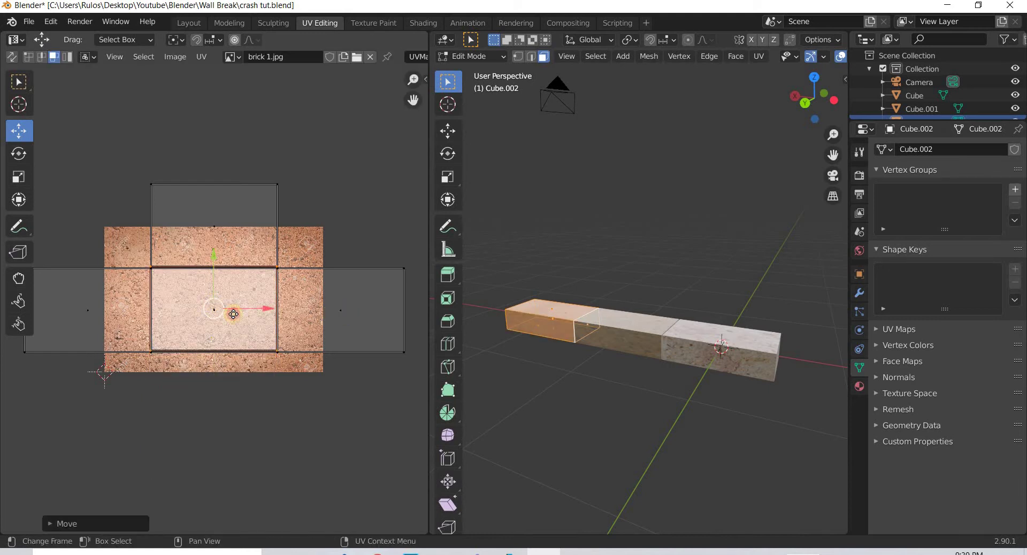
- Select the third brick's top face and move its UVs sideways and slightly up so they lie within the image
left_click(343, 315)
key("g")
right_click(344, 314)
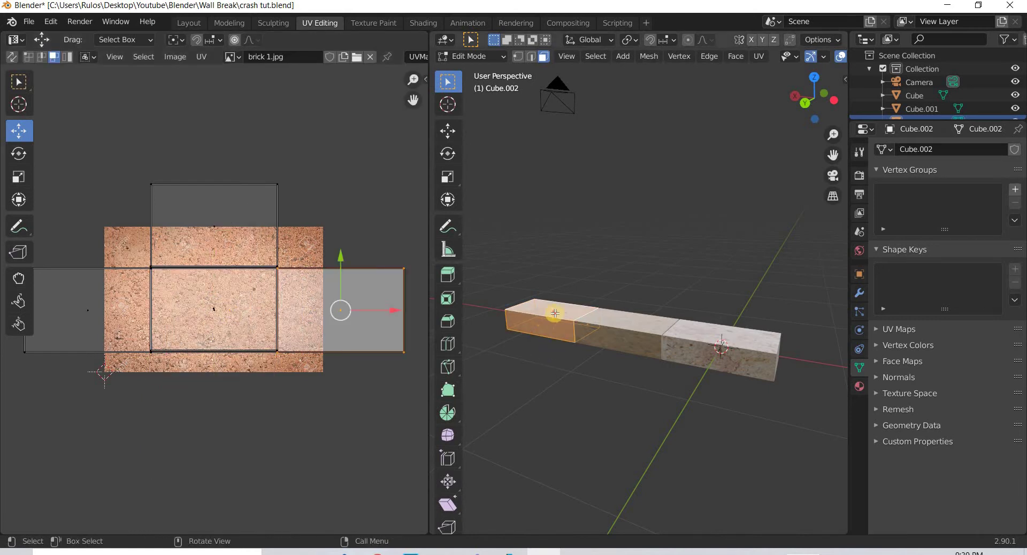
key("shift+h")
key("g")
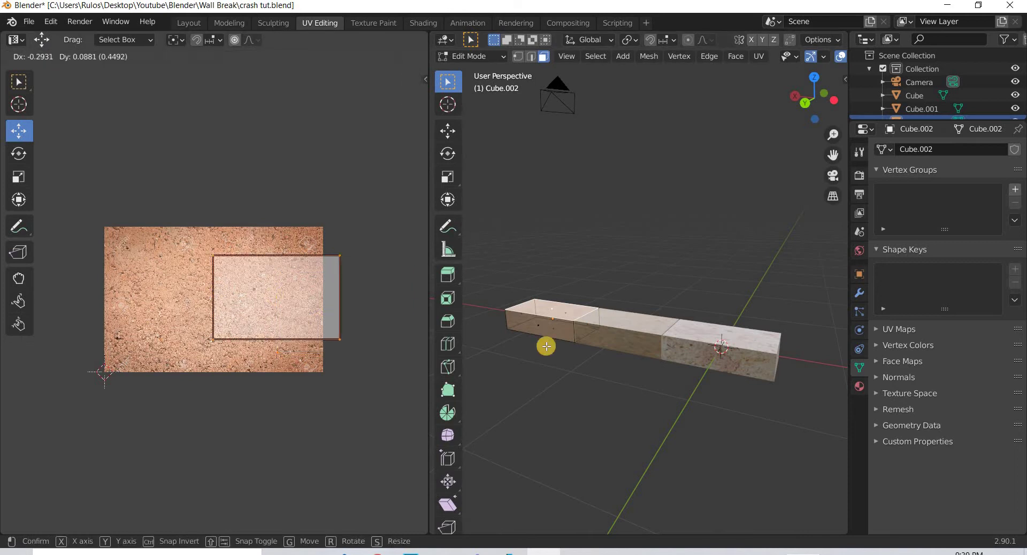
left_click(702, 360)
- Select the third brick's opposite long side face and move its UVs down about 0.47 into the image
middle_click_drag(702, 360, 566, 416)
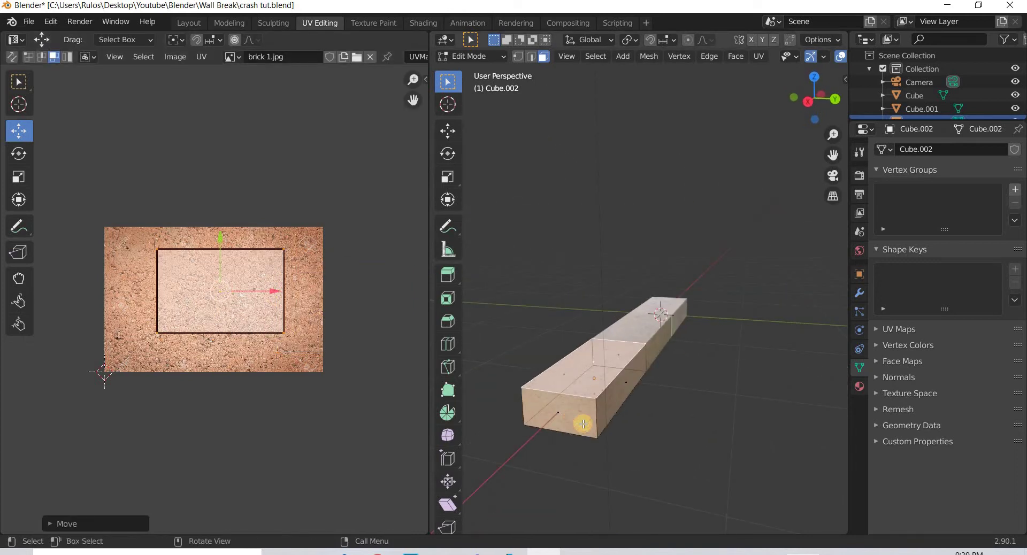
key("ctrl+z")
middle_click_drag(733, 360, 573, 347)
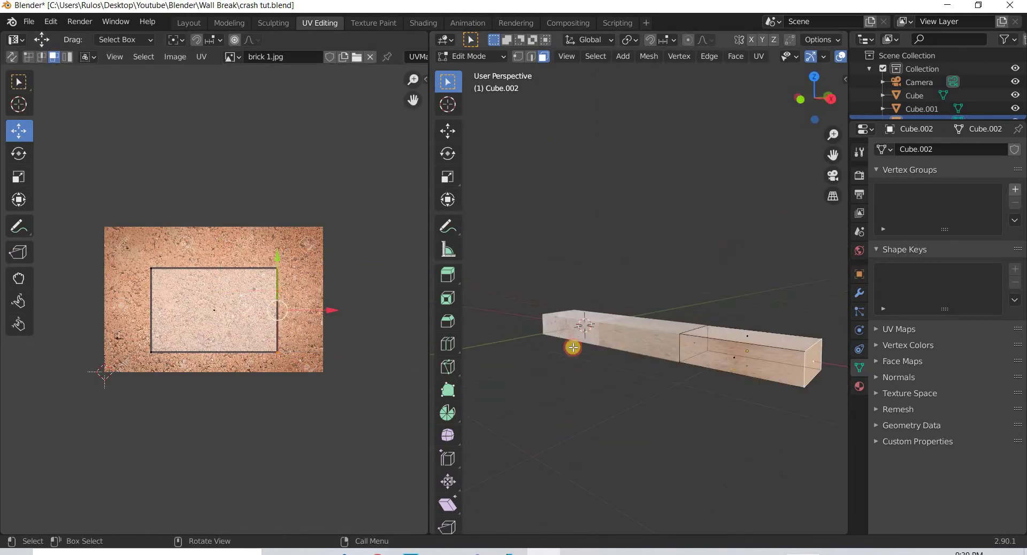
left_click_drag(202, 309, 201, 224)
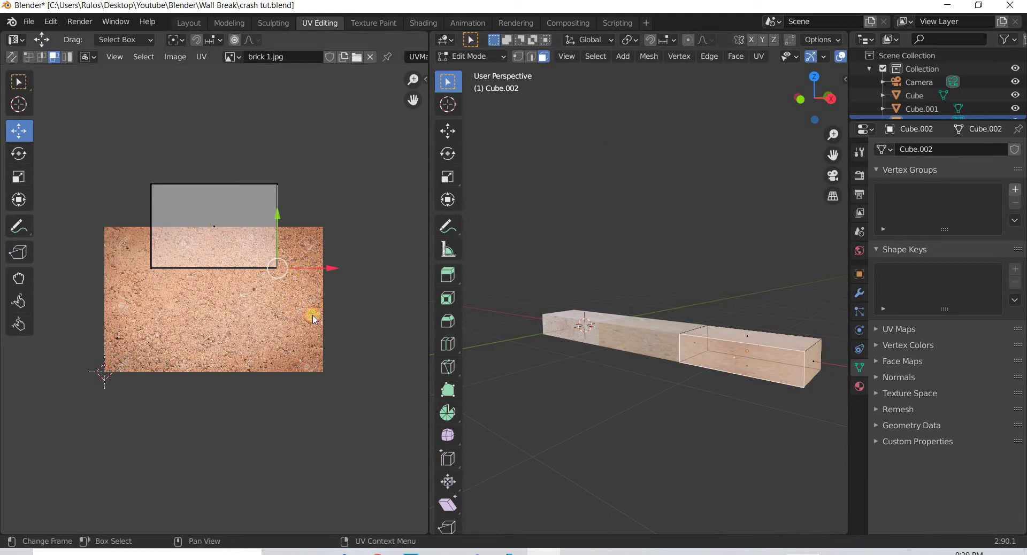
left_click(218, 229)
left_click_drag(214, 225, 220, 293)
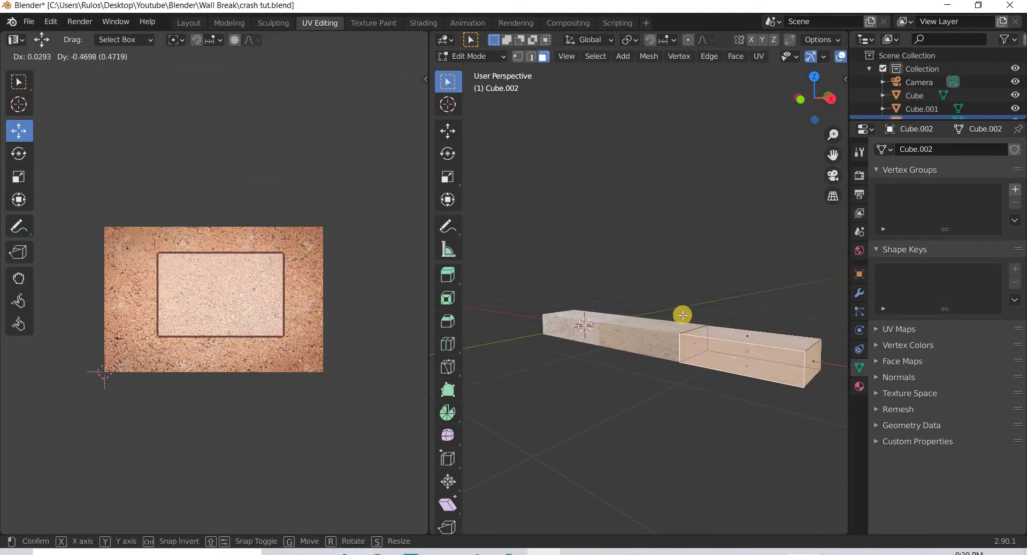
- Select the third brick's bottom face and move its UVs horizontally so they lie within the brick 1.jpg image
middle_click_drag(683, 314, 745, 244)
left_click(745, 244)
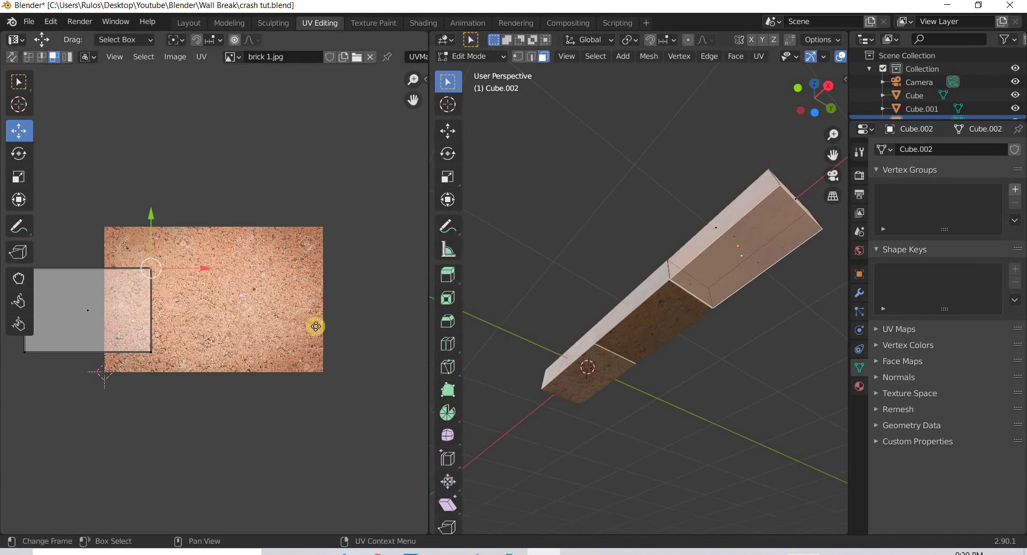
scroll(337, 326, "down", 1)
middle_click_drag(132, 245, 237, 246)
left_click_drag(127, 241, 289, 380)
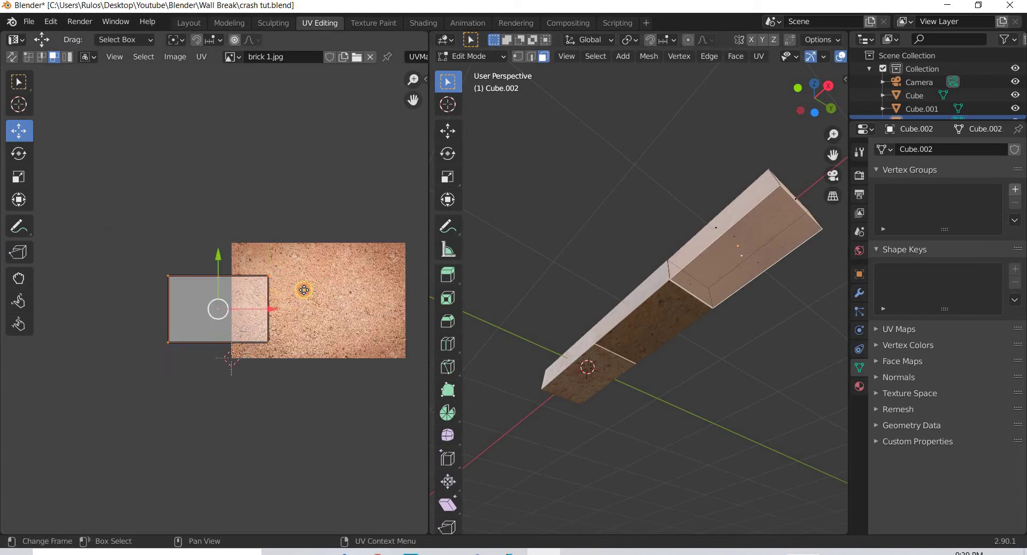
left_click_drag(218, 309, 303, 293)
- Examine the joint between the third and middle bricks and check the UV placement of the third brick's inner end face
middle_click_drag(611, 396, 464, 419)
scroll(490, 395, "up", 4)
middle_click_drag(653, 405, 826, 364, "shift")
middle_click_drag(685, 362, 646, 418)
left_click(753, 183)
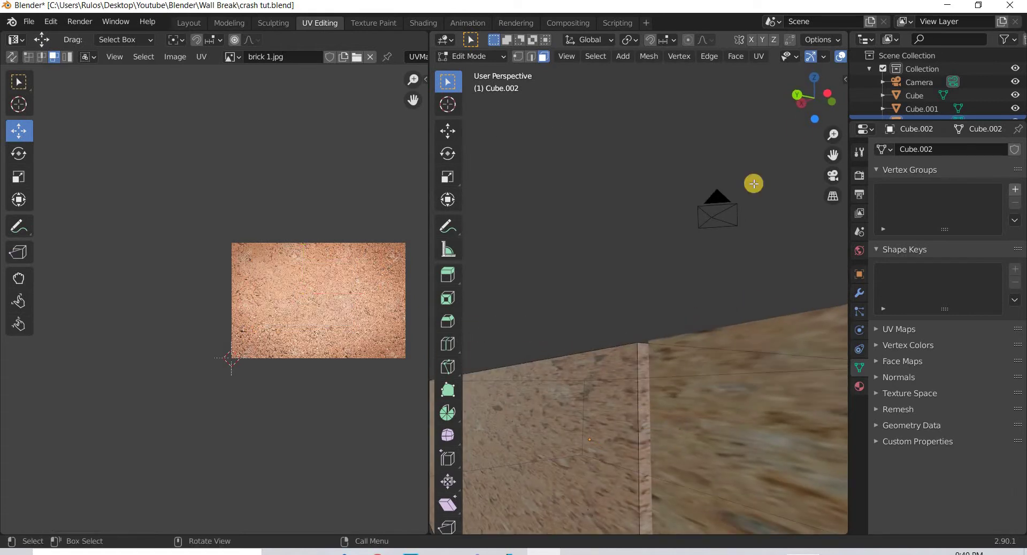
scroll(769, 58, "down", 4)
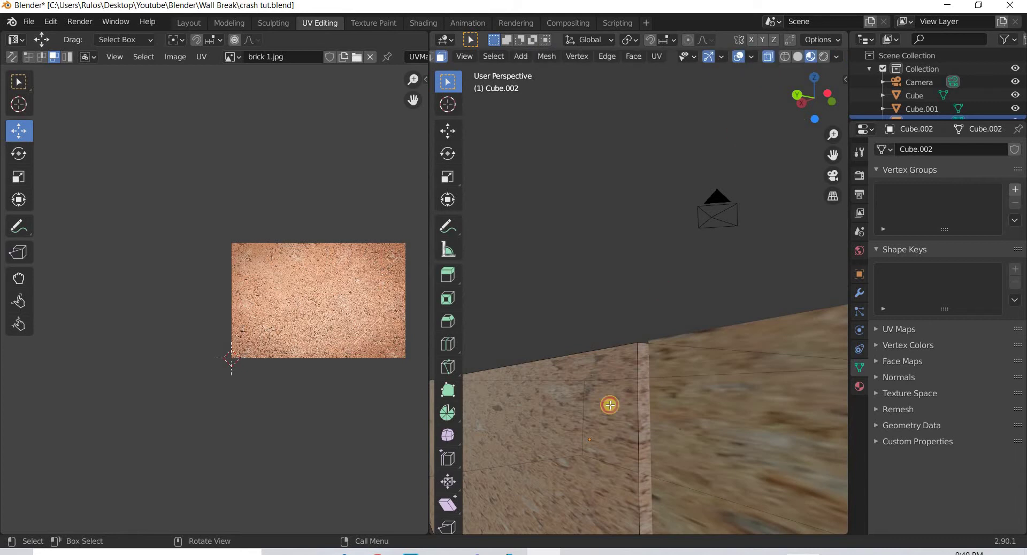
key("a")
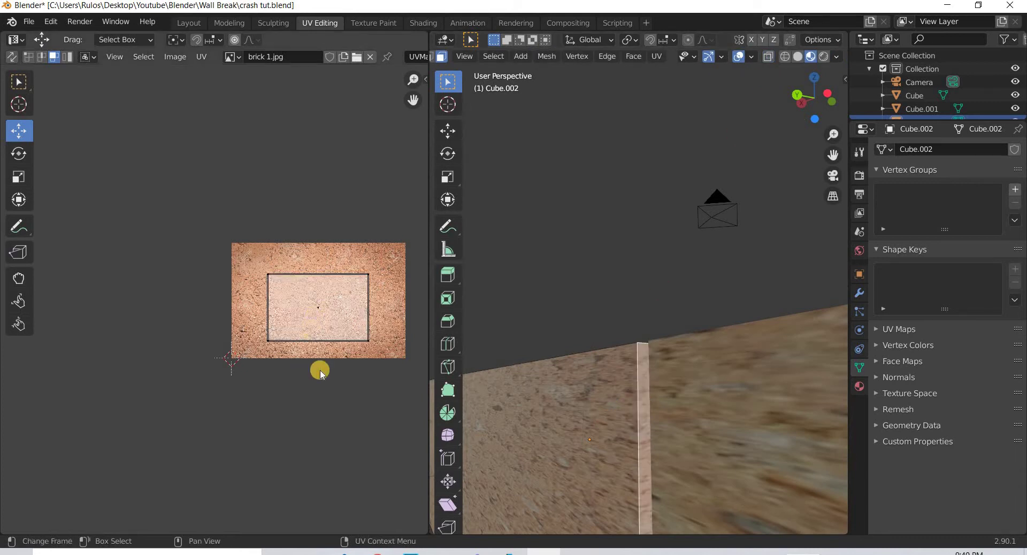
scroll(323, 202, "down", 3)
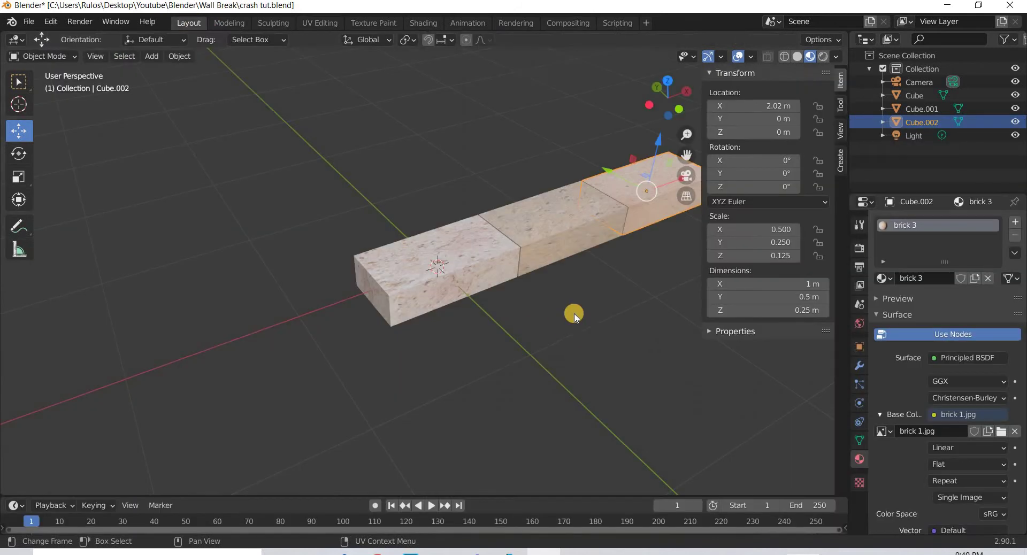
- Review the three textured bricks in the Layout workspace and save the project file
scroll(513, 312, "down", 4)
middle_click_drag(491, 314, 254, 338)
scroll(174, 133, "up", 3)
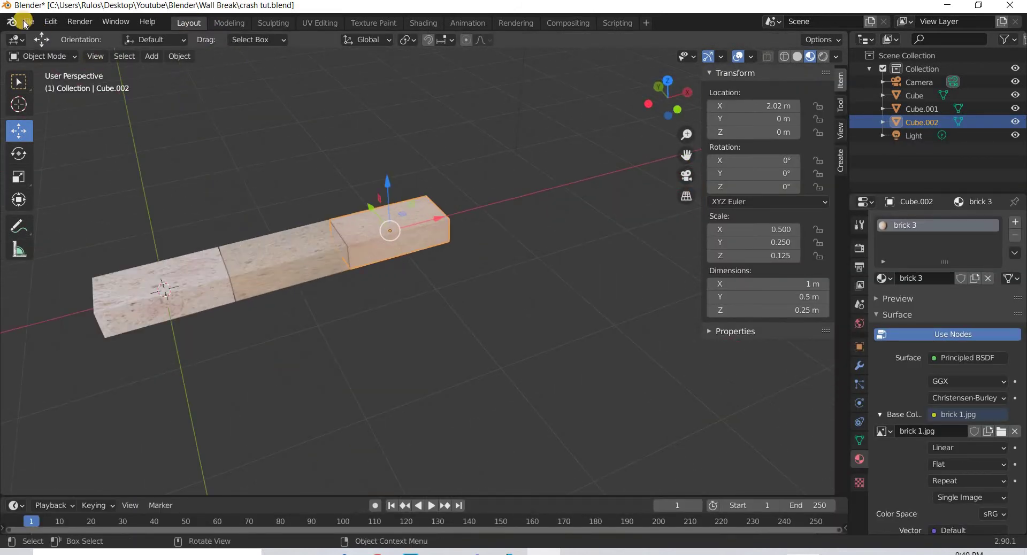
left_click(29, 21)
left_click(54, 108)
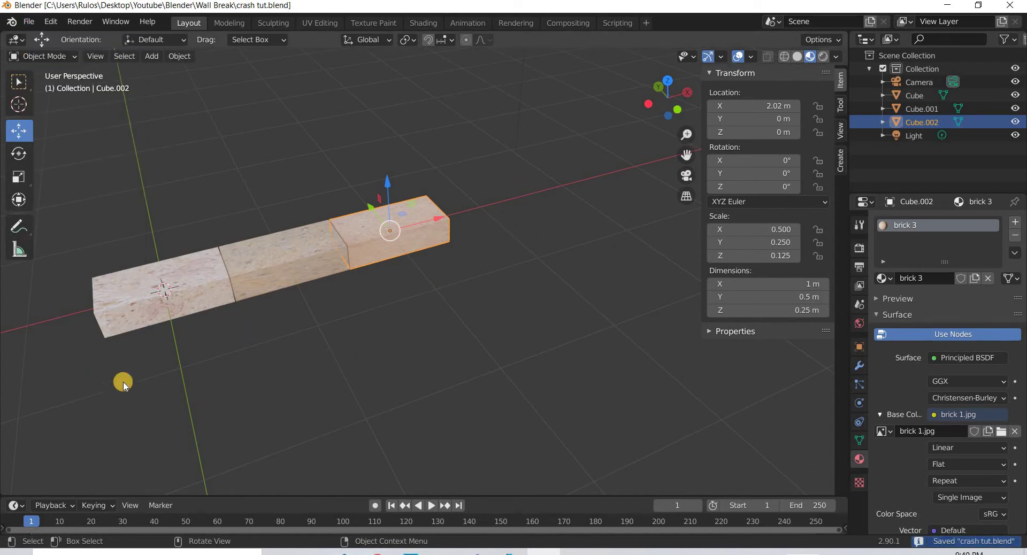
- Select all three textured bricks together
left_click_drag(524, 180, 122, 373)
left_click_drag(305, 338, 329, 353)
middle_click_drag(268, 369, 342, 223)
key("g")
key("shift+x")
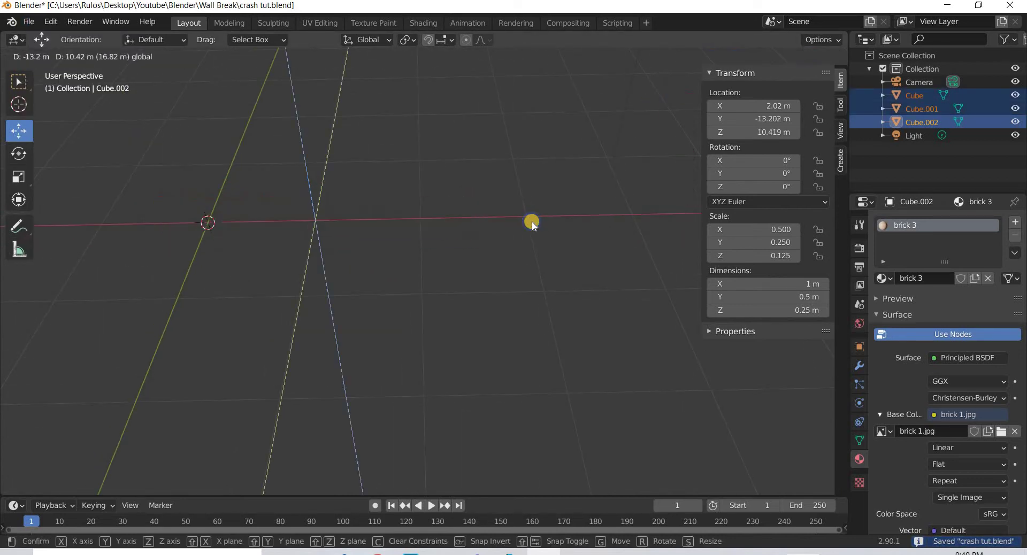
right_click(519, 222)
- Duplicate the three bricks and move the copies along X to extend the row, setting the last brick's X location to 5.03 m
key("shift+d")
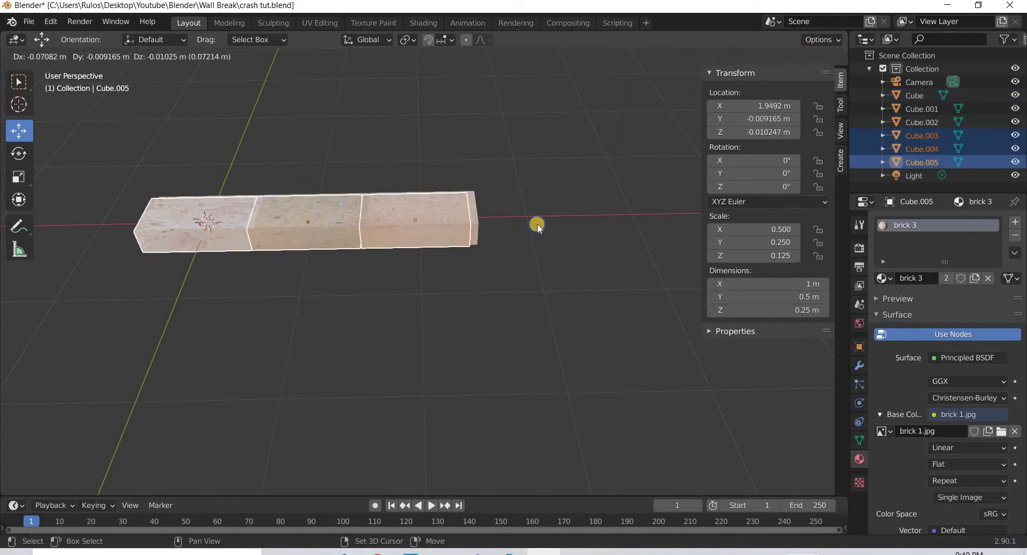
right_click(343, 224)
key("g")
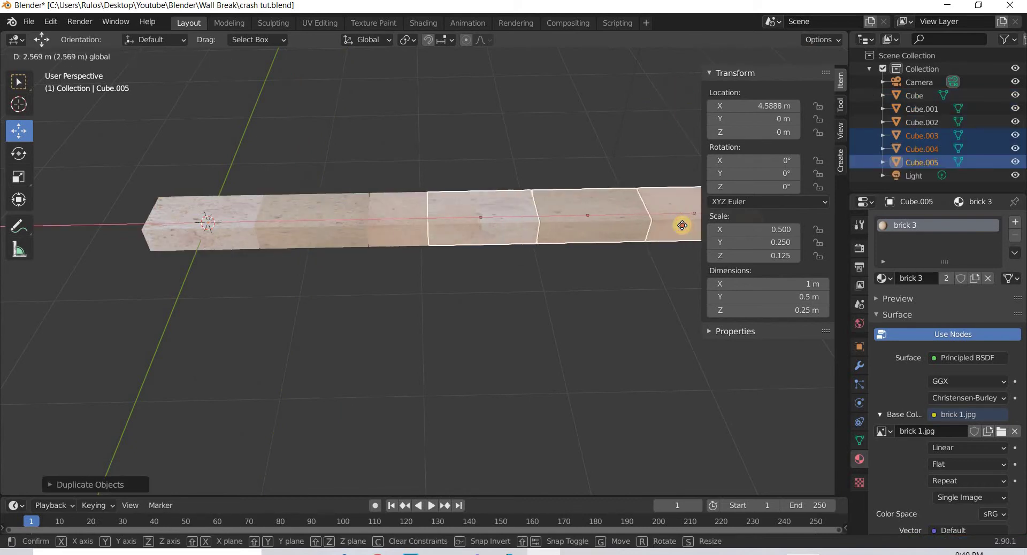
left_click(787, 103)
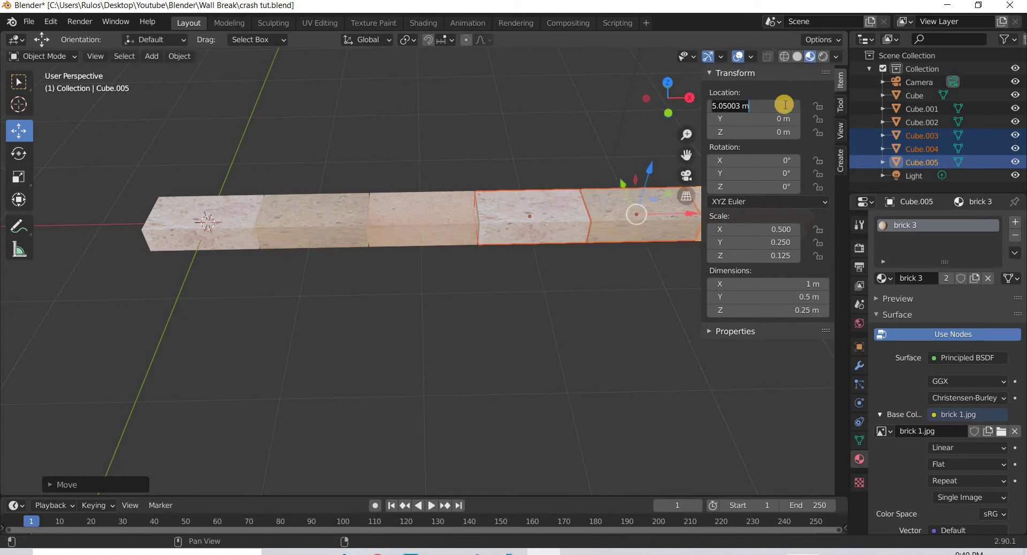
key("Return")
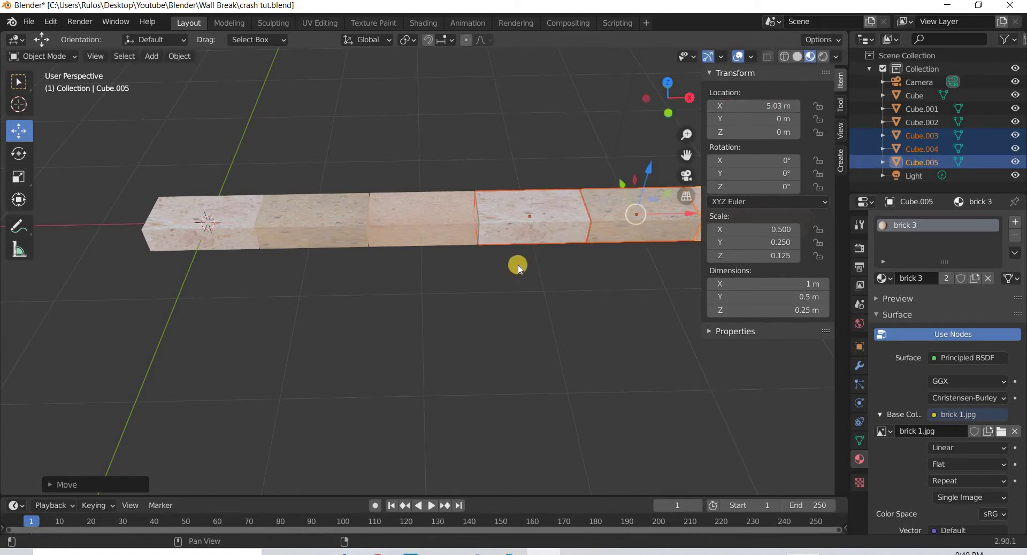
- Select the whole six-brick row, duplicate it and raise the copy about 0.25 m in Z as a second row
scroll(534, 278, "down", 2)
middle_click_drag(522, 278, 371, 281, "shift")
left_click_drag(159, 330, 63, 326)
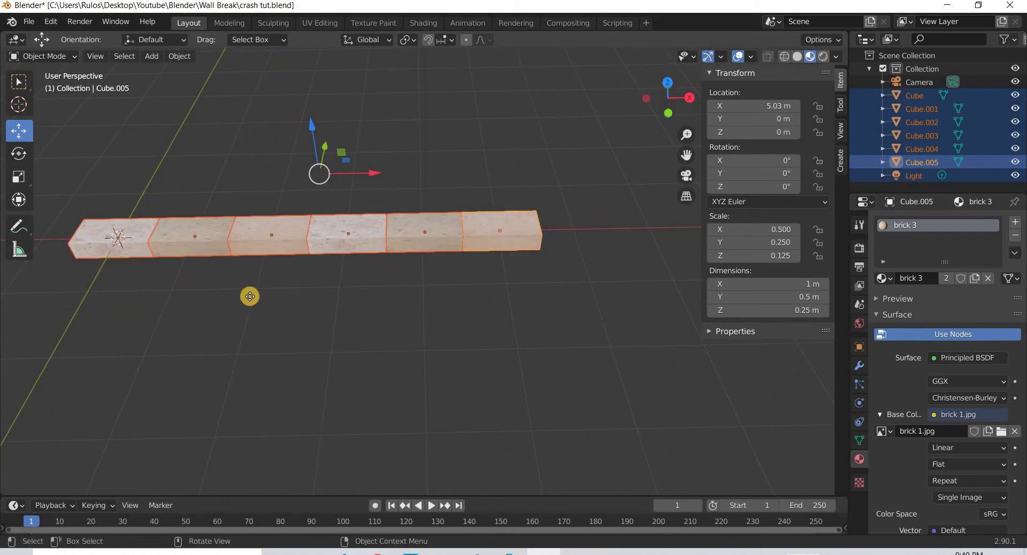
key("shift+d")
key("Escape")
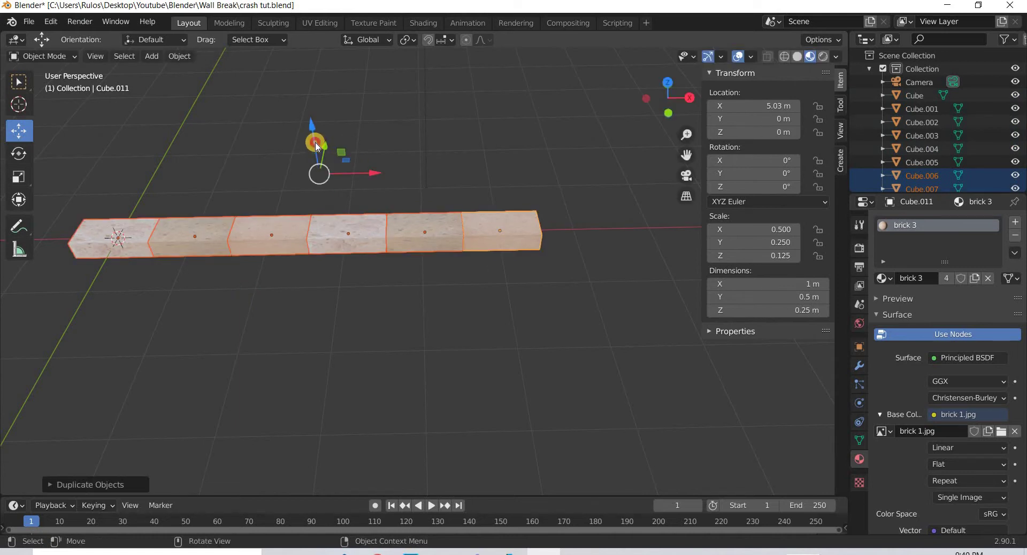
left_click_drag(315, 131, 328, 236)
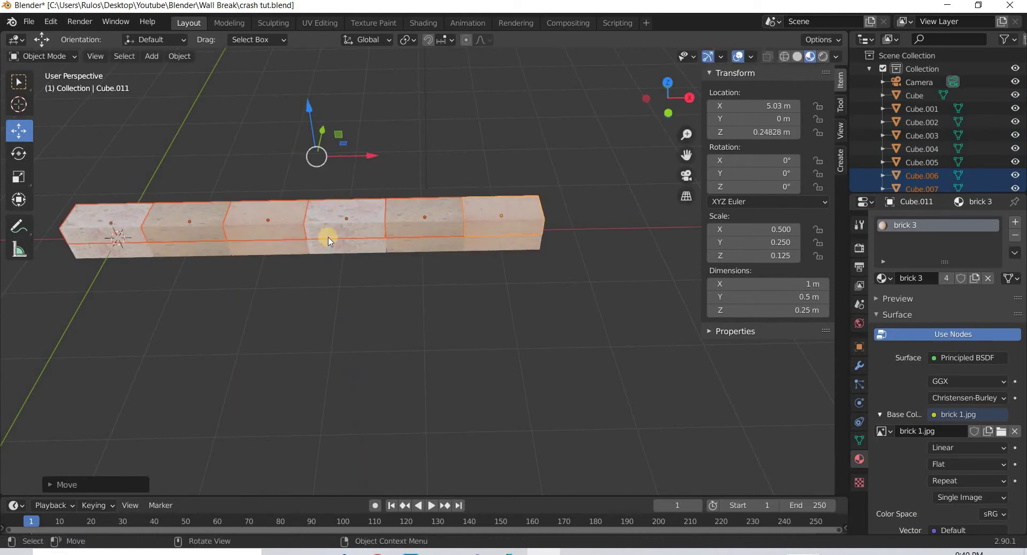
- Raise the second row about 0.006 m more along Z to leave a thin gap above the bottom row
middle_click_drag(328, 236, 319, 249)
scroll(318, 249, "up", 3)
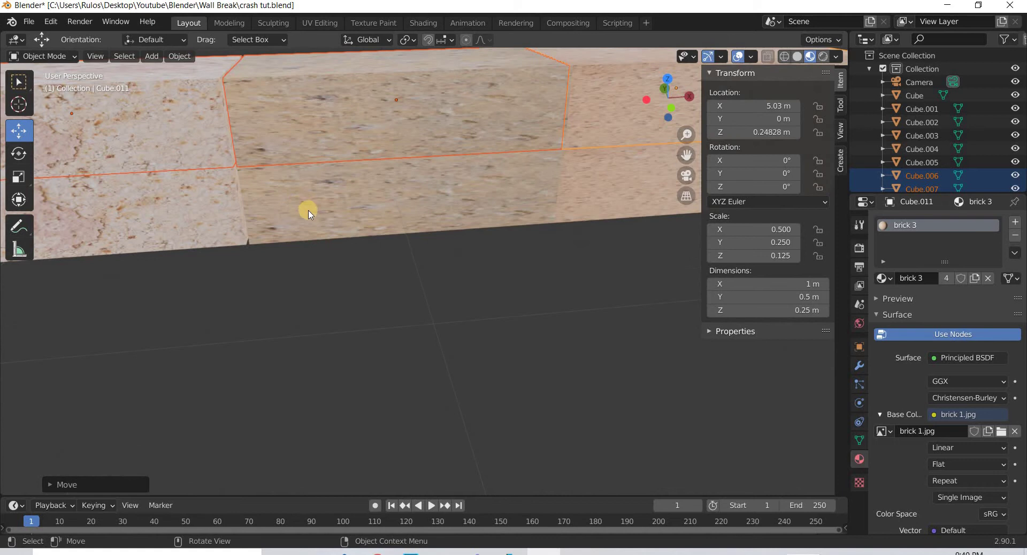
middle_click_drag(311, 206, 296, 282)
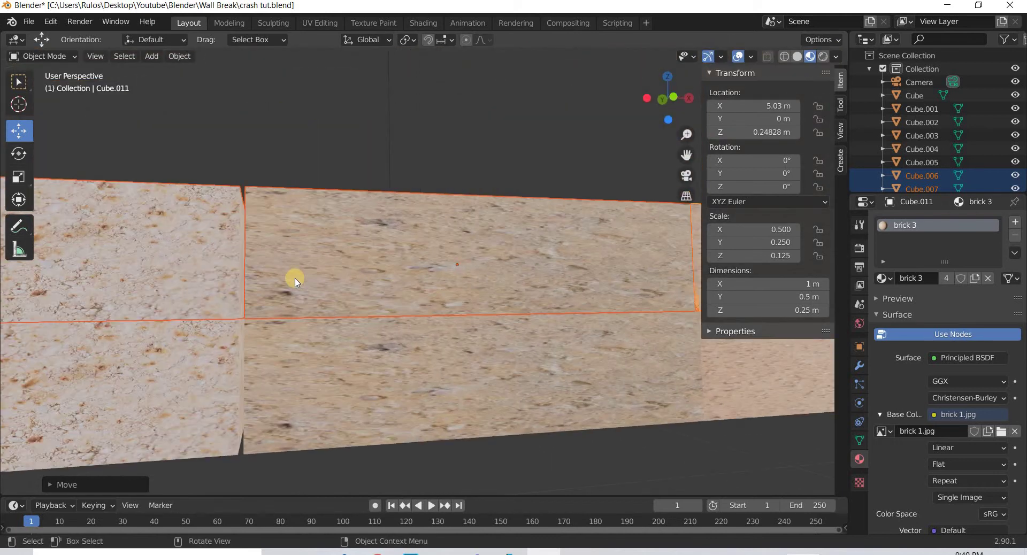
key("g")
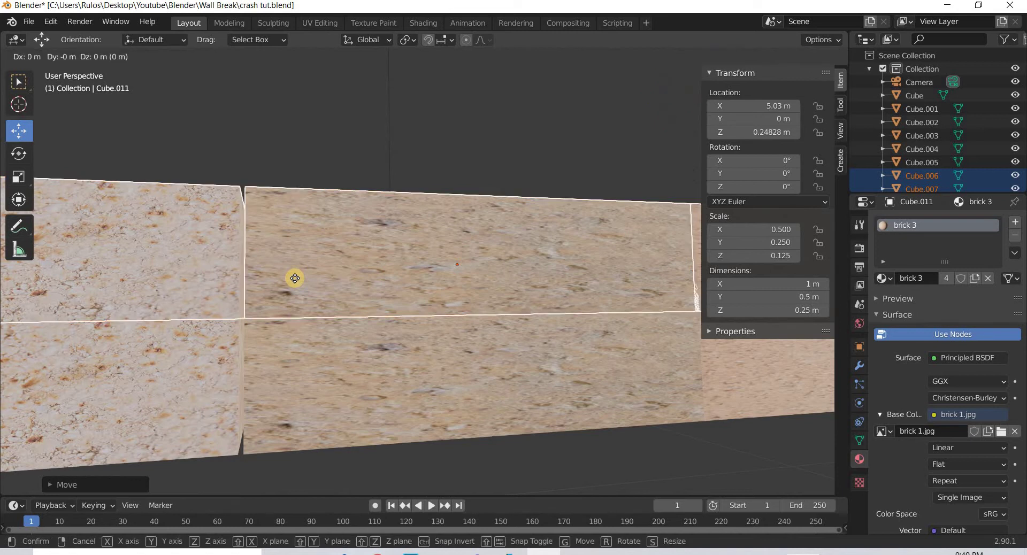
key("z")
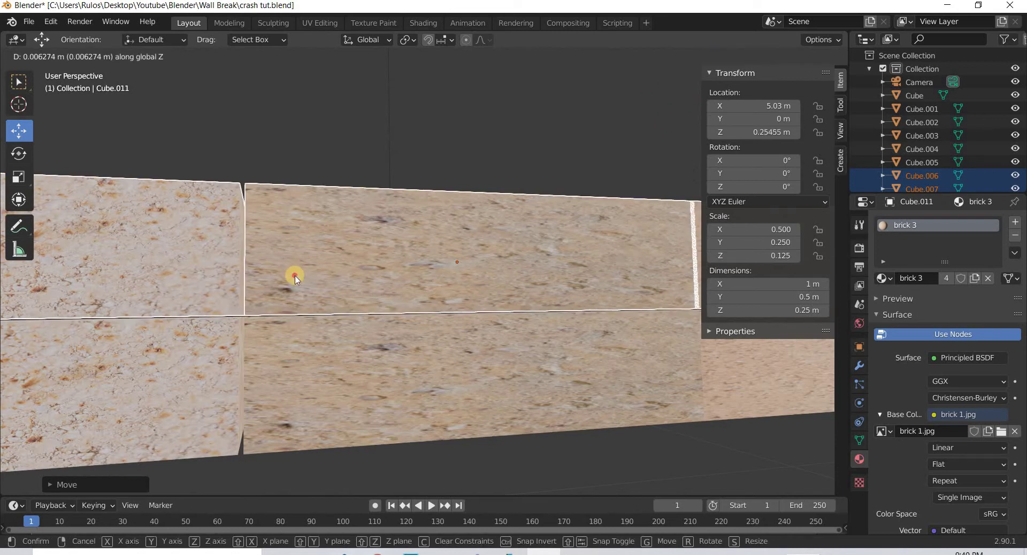
left_click(295, 278)
- Shift the second row about 0.55 m in the negative X direction to stagger its joints over the bottom row
scroll(295, 277, "down", 5)
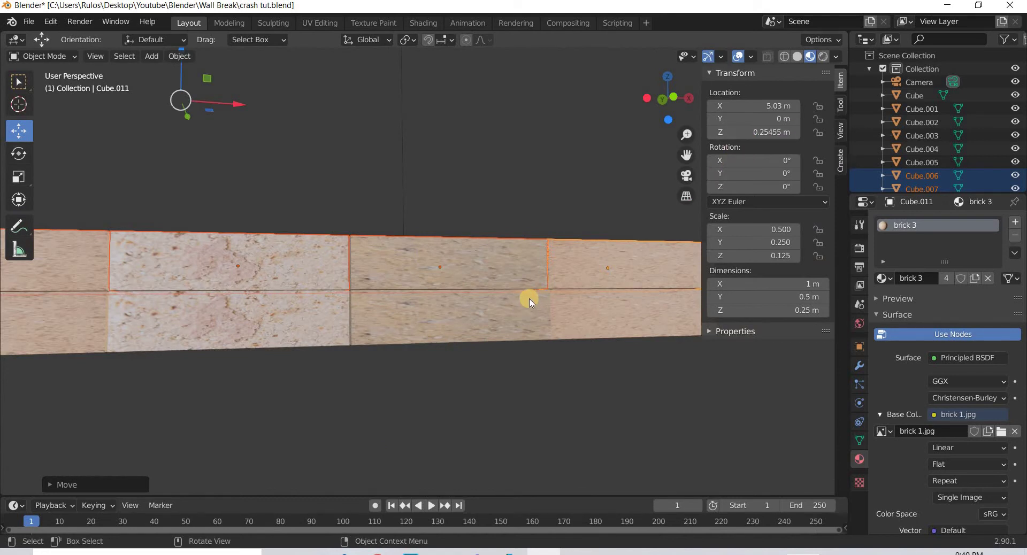
scroll(528, 298, "down", 6)
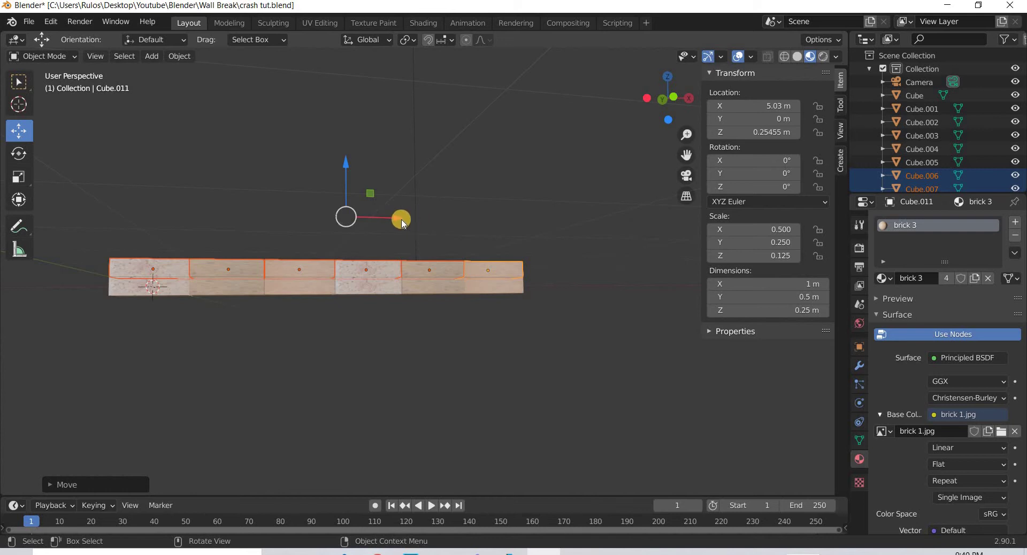
left_click_drag(389, 217, 367, 374)
middle_click_drag(367, 374, 328, 352)
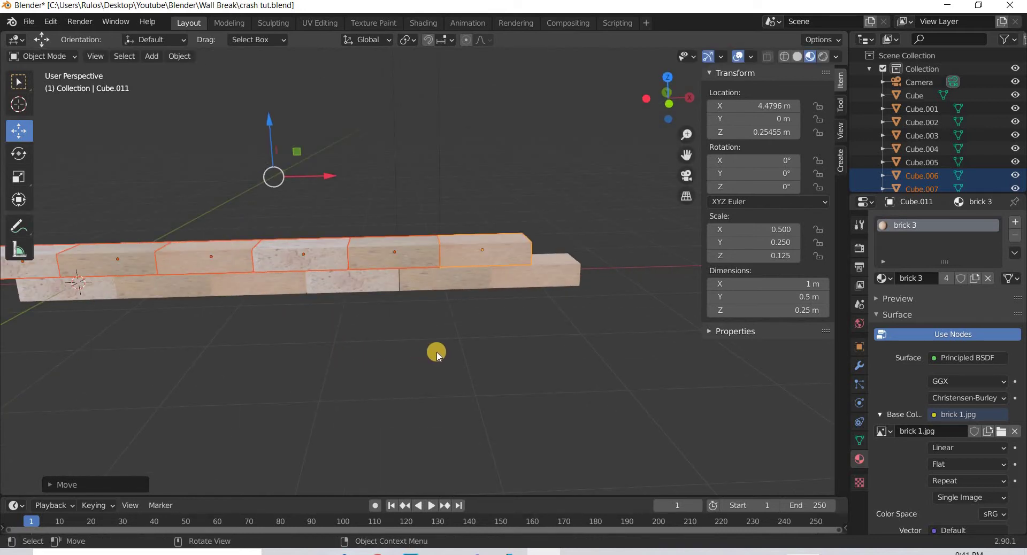
- Select the six bottom-row bricks, duplicate them and raise the copy about 0.54 m along Z as a third row
middle_click_drag(437, 353, 690, 282)
left_click_drag(398, 329, 109, 371)
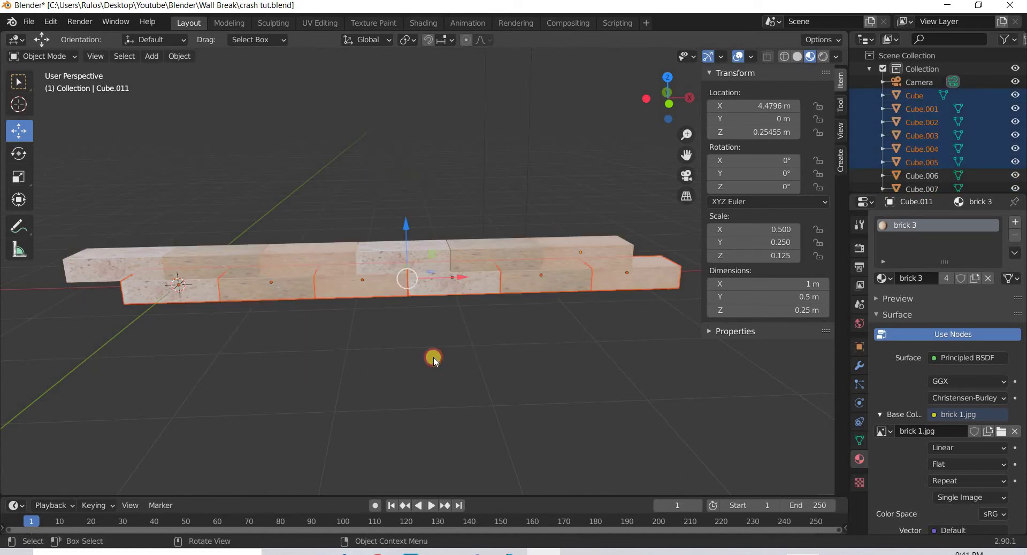
left_click(618, 365)
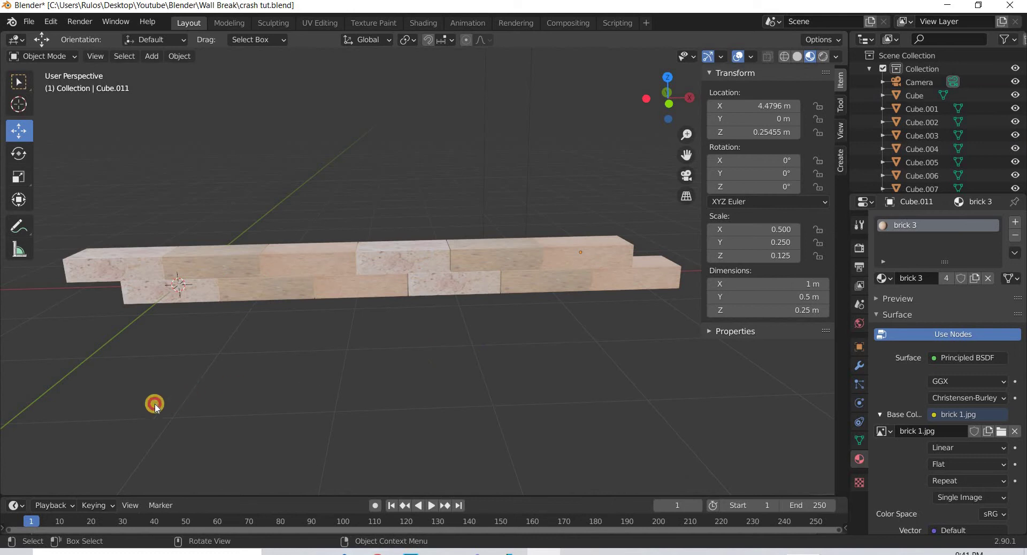
left_click_drag(154, 405, 191, 410)
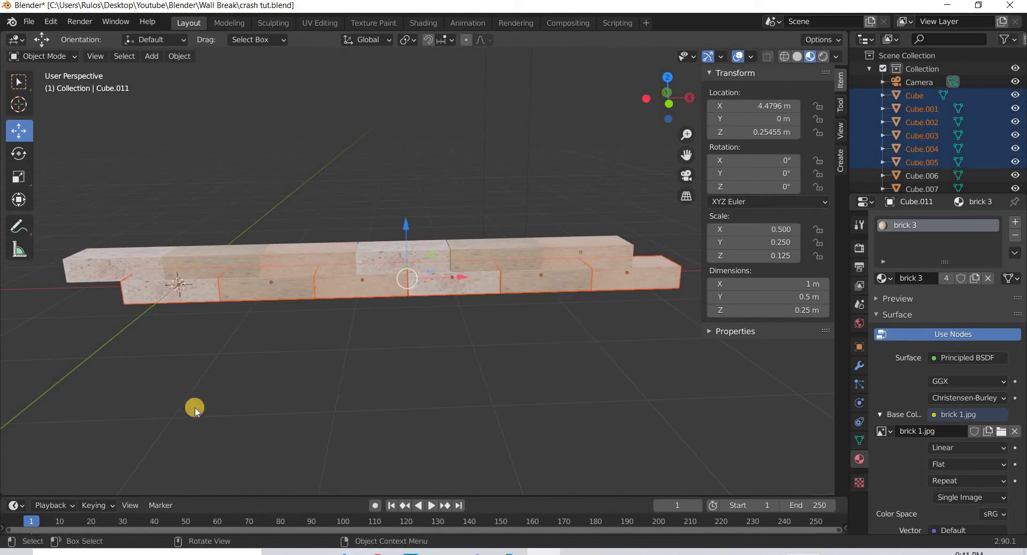
key("shift+d")
right_click(409, 237)
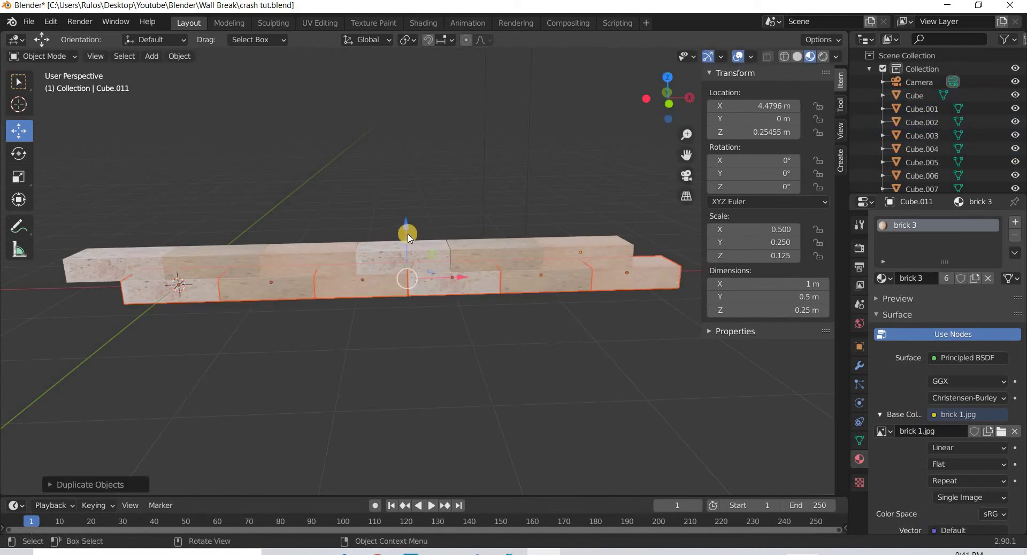
key("g")
key("z")
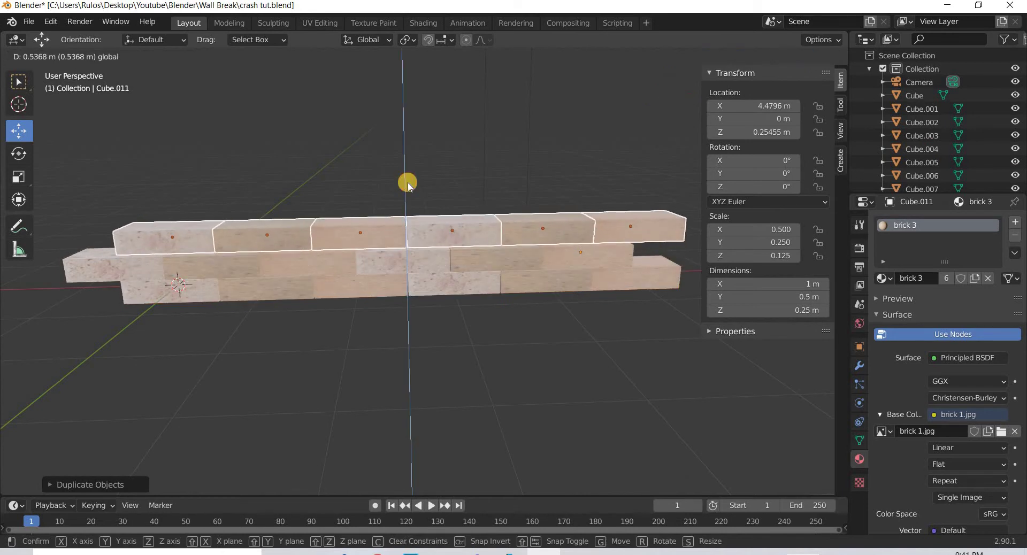
left_click(702, 150)
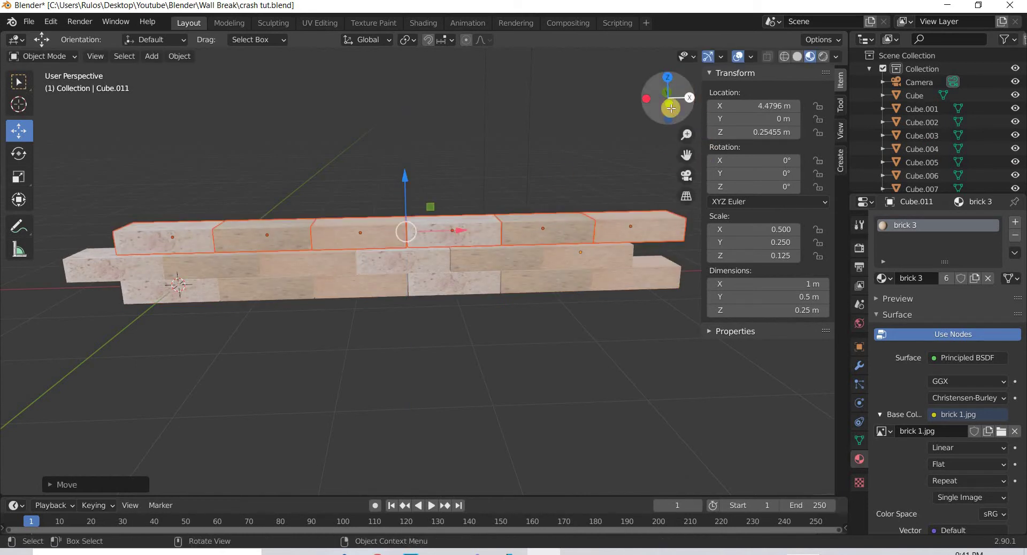
- Lower the third row to a Z location of about 0.508 m, leaving only a thin gap above the second row
key("KP_3")
scroll(537, 263, "up", 6)
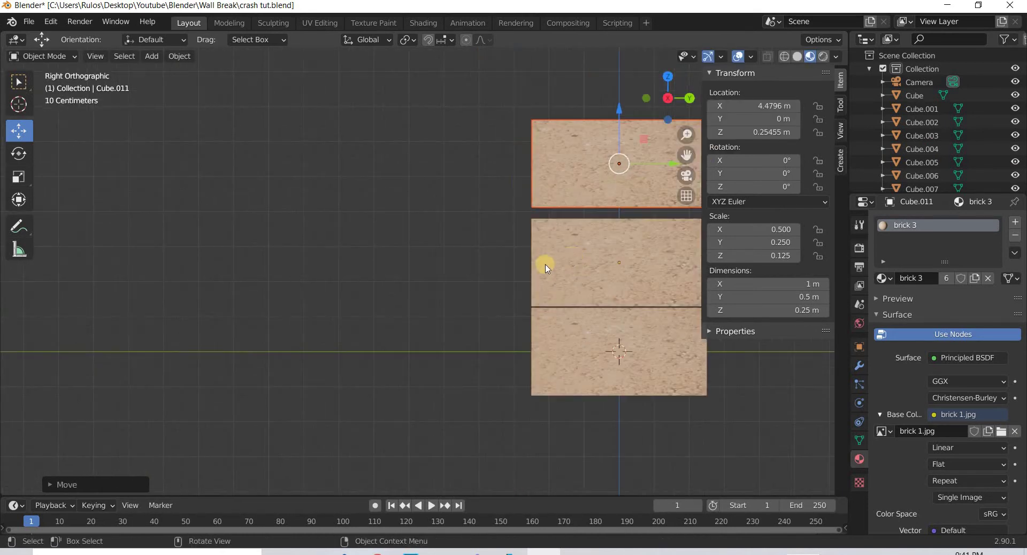
middle_click_drag(596, 80, 348, 126, "shift")
scroll(338, 121, "up", 3)
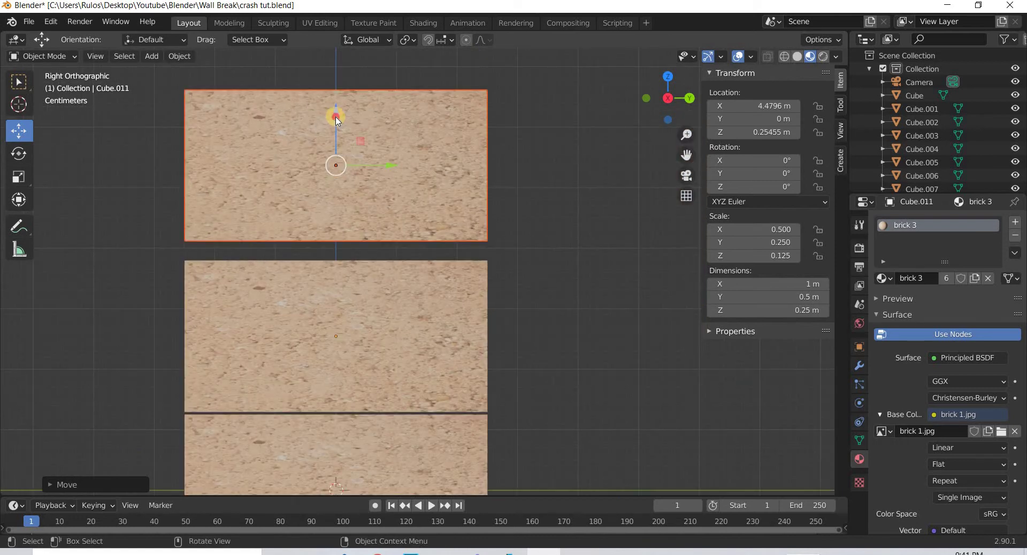
left_click_drag(336, 119, 335, 137)
left_click_drag(484, 318, 399, 332)
middle_click_drag(399, 332, 319, 369)
middle_click_drag(588, 385, 447, 387)
scroll(405, 389, "down", 1)
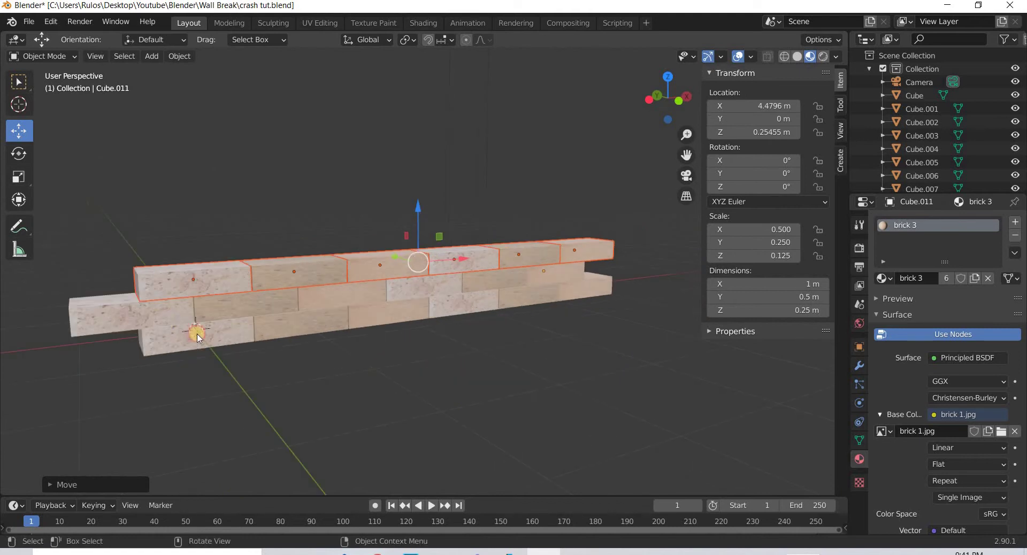
- Assign the brick 2 material to the middle row's first brick and brick 3 to its fourth brick
left_click(126, 317)
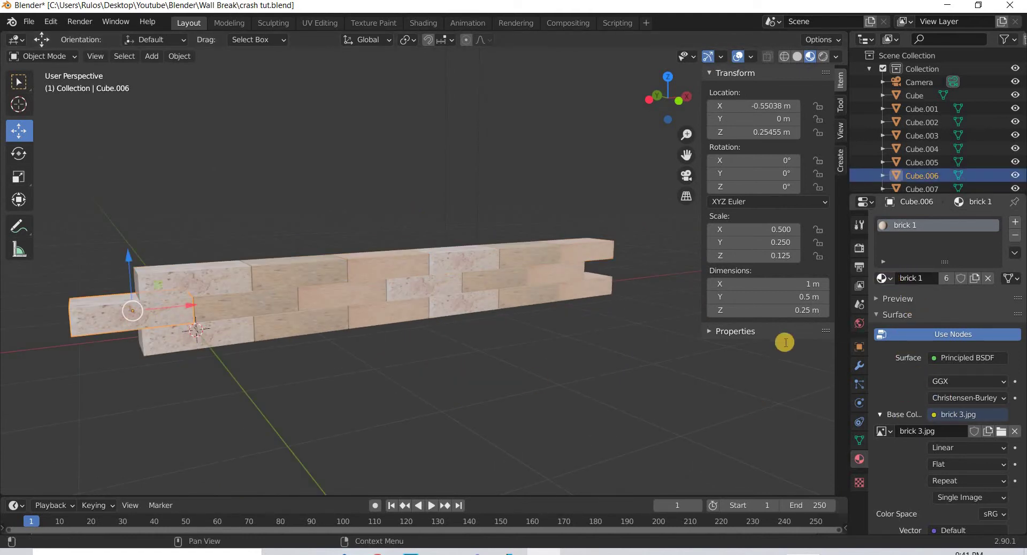
left_click(735, 307)
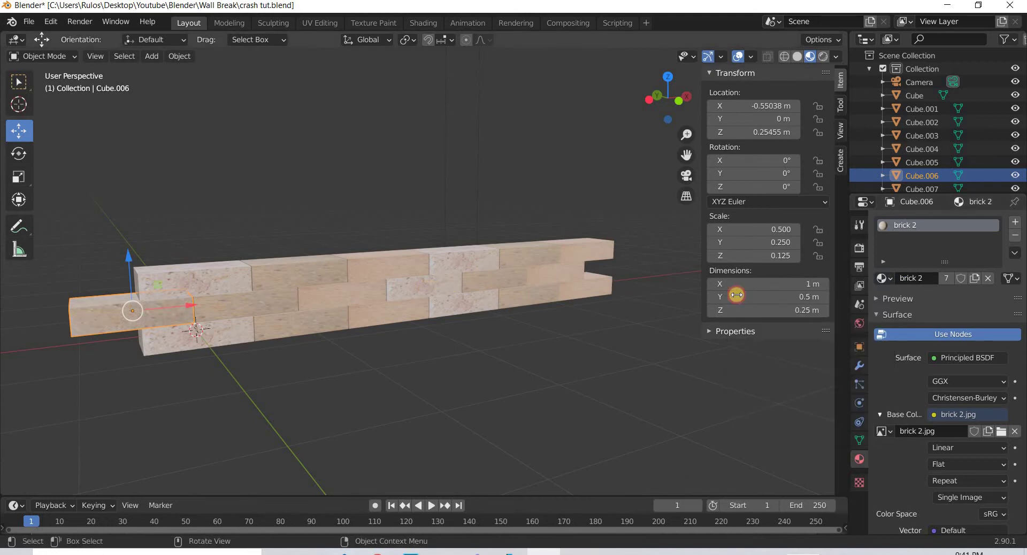
left_click(891, 280)
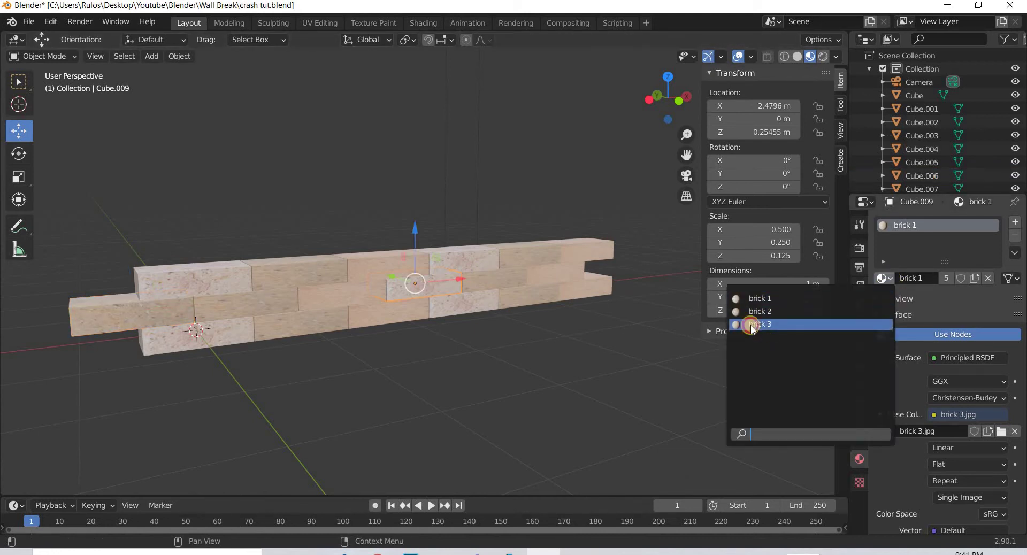
left_click(765, 324)
- Assign the brick 1 material to the top row's fifth brick and the bottom row's third brick
left_click(529, 257)
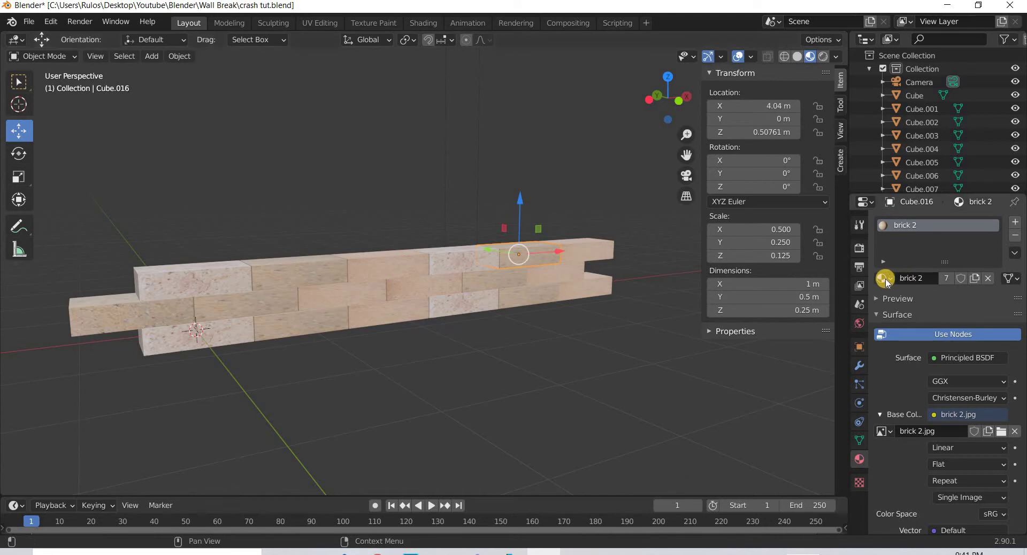
left_click(882, 278)
key("Up")
key("Return")
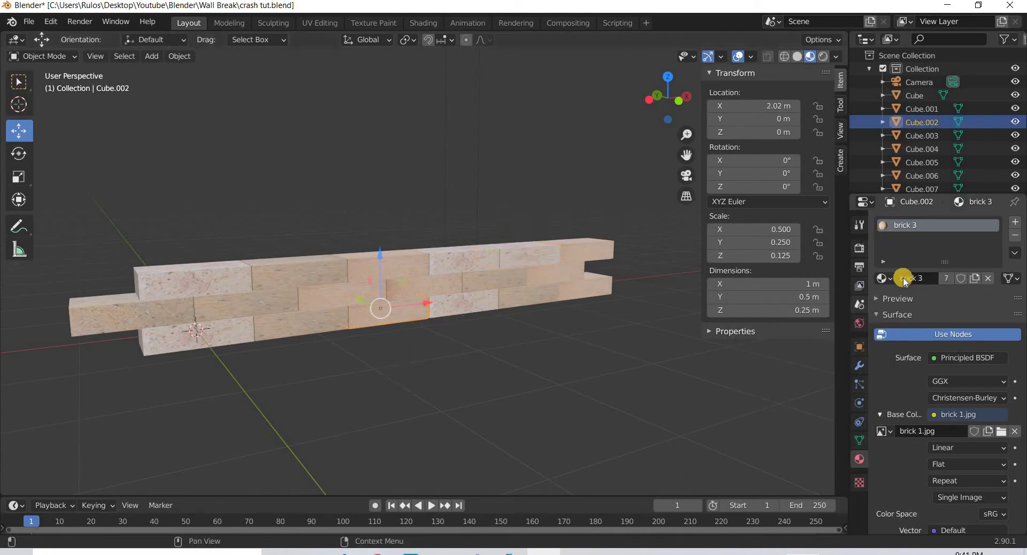
left_click(882, 278)
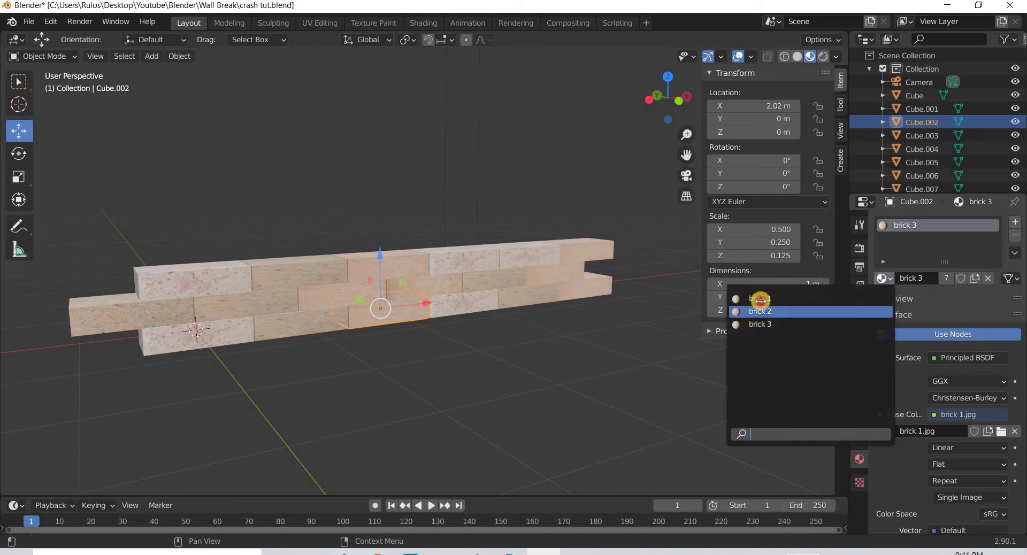
left_click(760, 300)
middle_click_drag(415, 401, 486, 428)
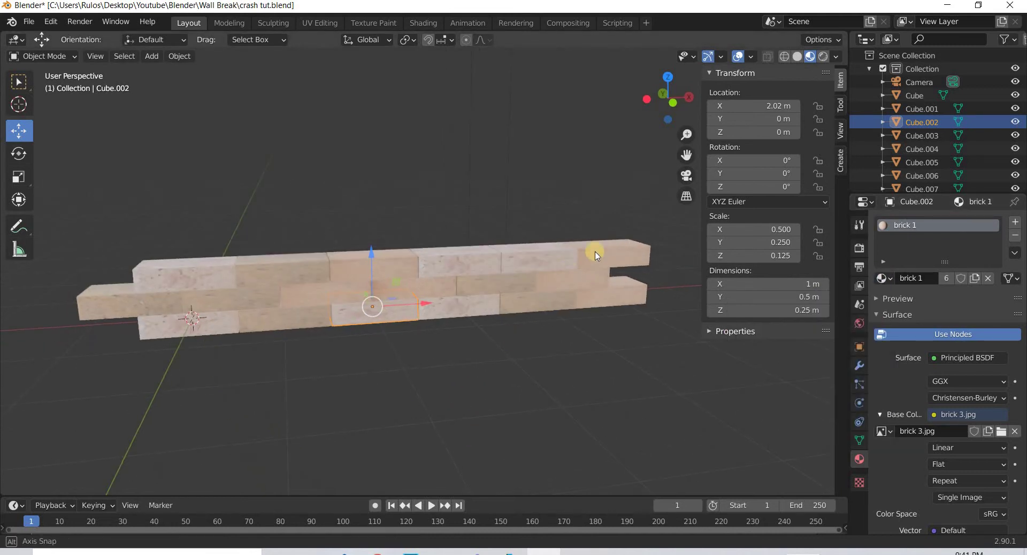
- Select all three brick rows, duplicate them and raise the copy about 0.765 m along Z on top of the originals
middle_click_drag(447, 376, 496, 328)
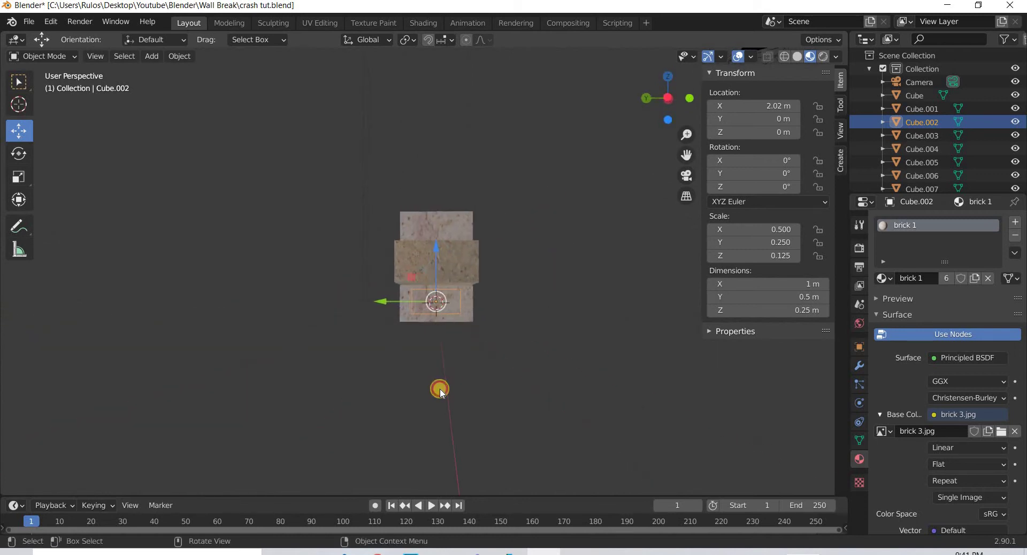
left_click_drag(555, 195, 442, 393)
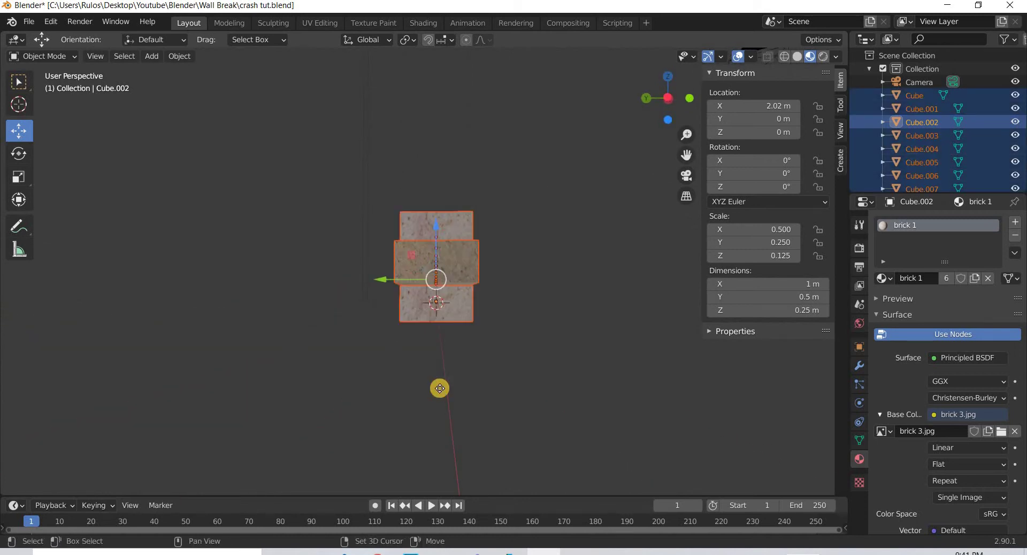
key("shift+d")
right_click(436, 264)
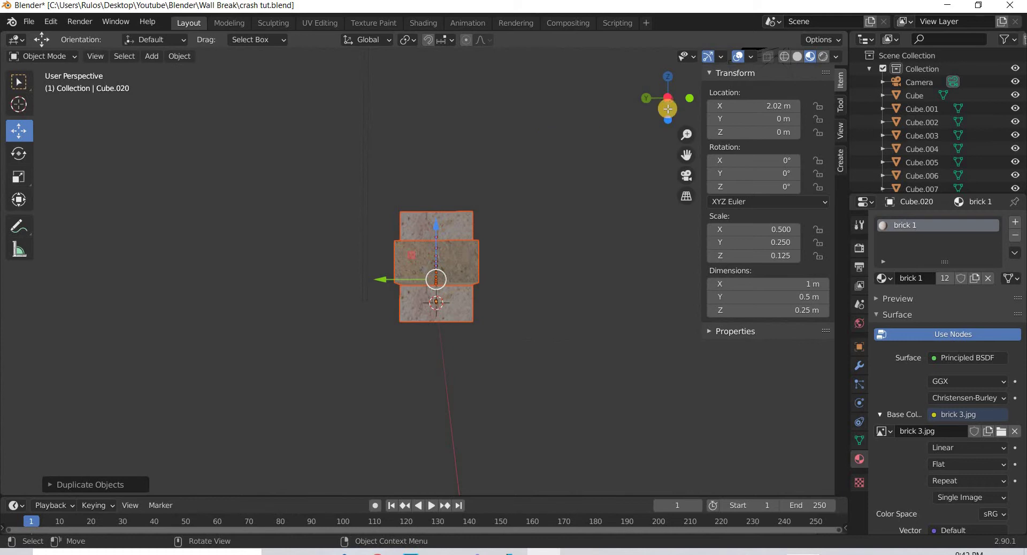
key("KP_1")
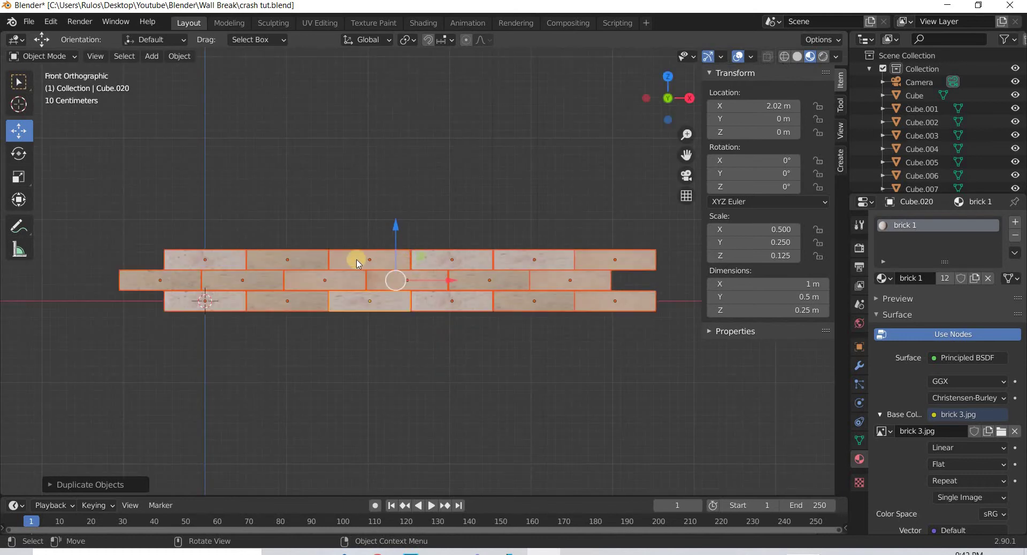
scroll(353, 260, "up", 4)
key("g")
key("z")
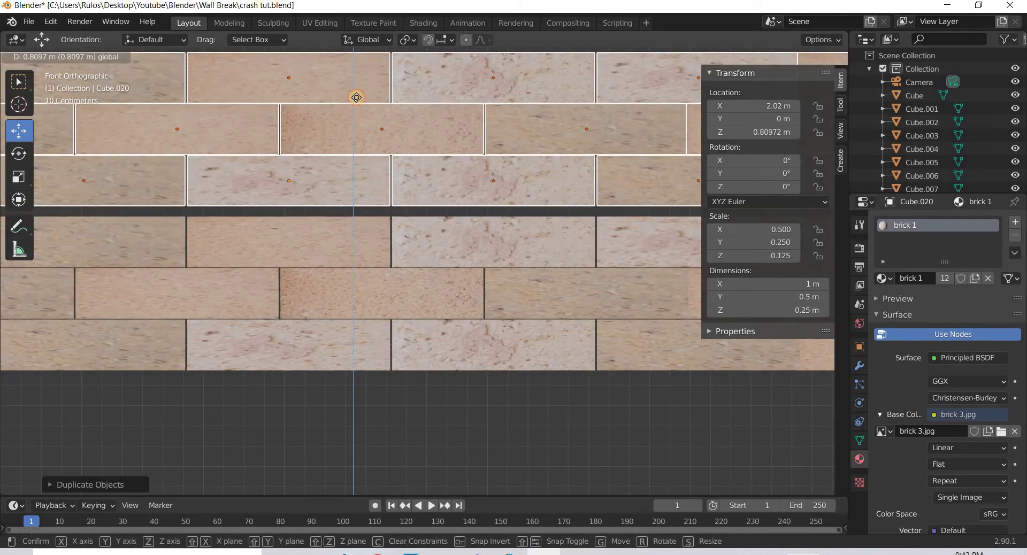
left_click(355, 101)
scroll(412, 293, "down", 7)
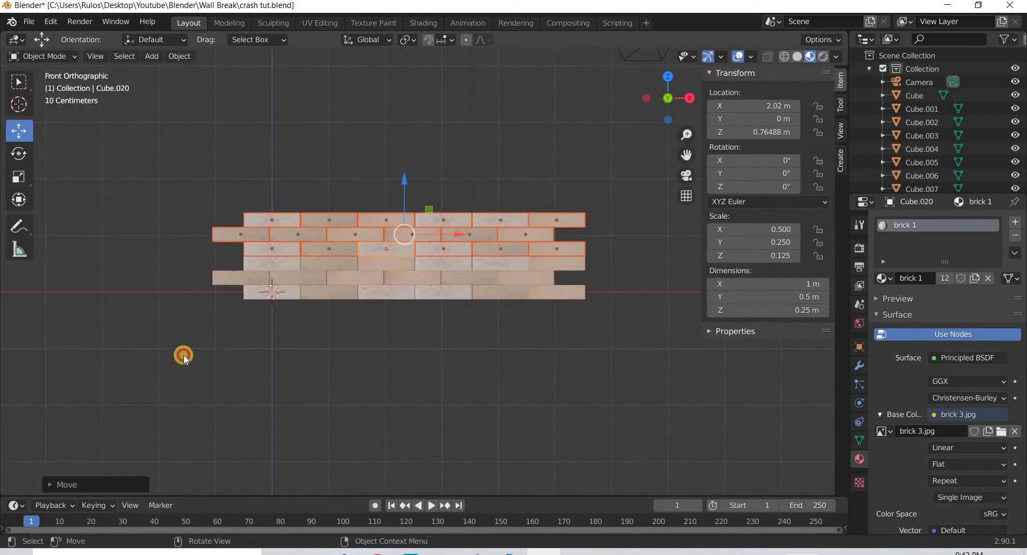
- Select all six brick rows, duplicate them and raise the copy about 1.54 m along Z above the originals
left_click_drag(619, 189, 183, 356)
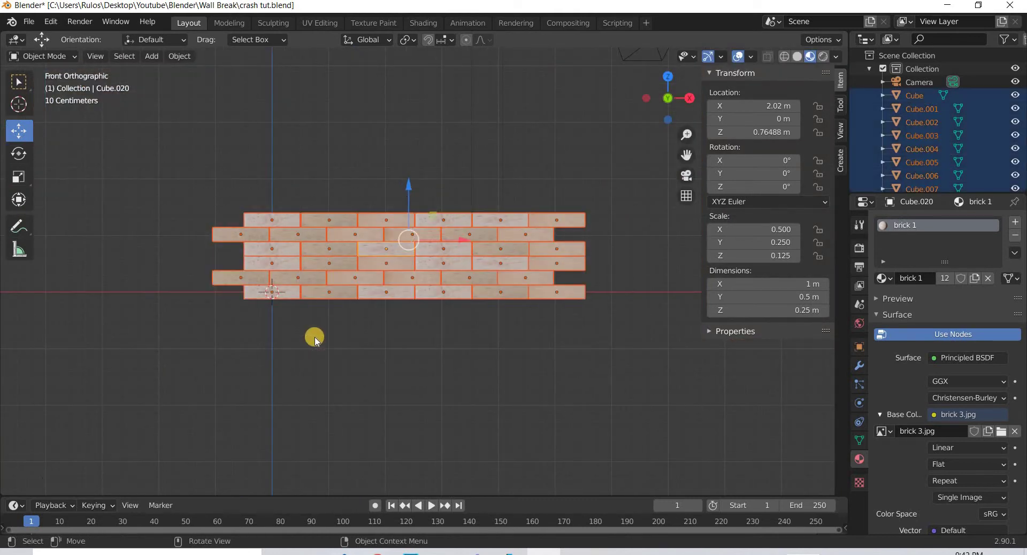
key("shift+d")
right_click(422, 192)
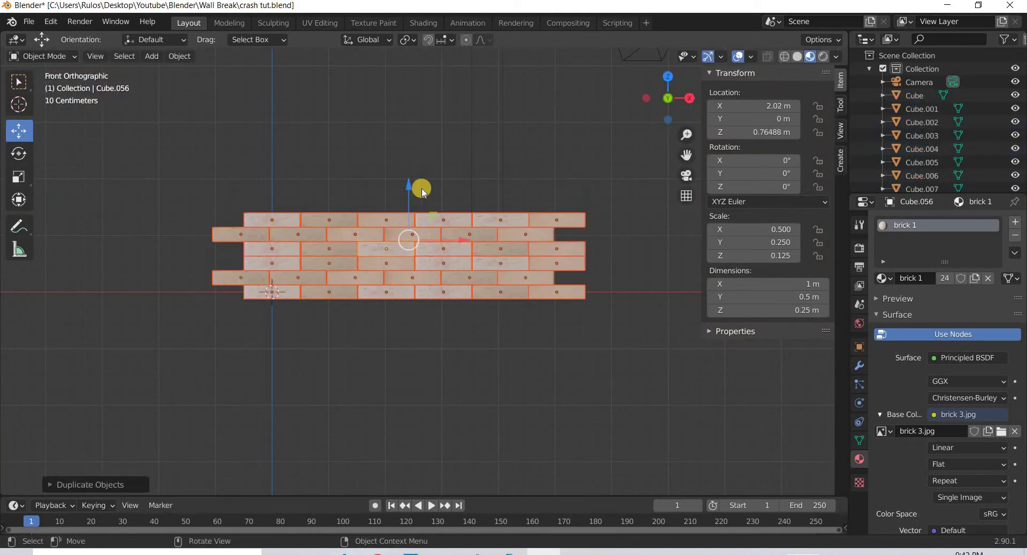
key("g")
key("z")
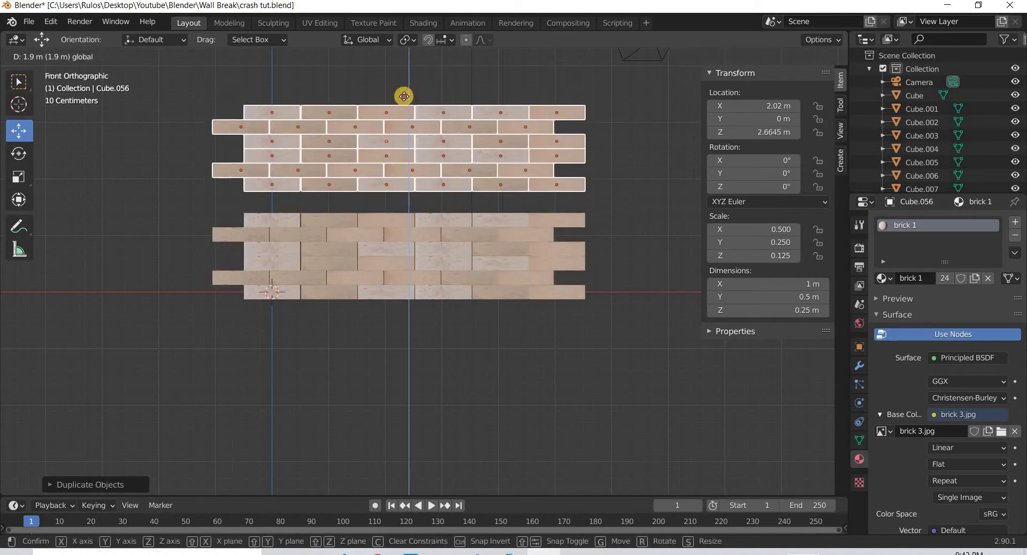
left_click(380, 242)
- Lower the duplicated upper six rows about 0.013 m along Z, leaving only a thin gap above the lower rows
scroll(439, 183, "up", 6)
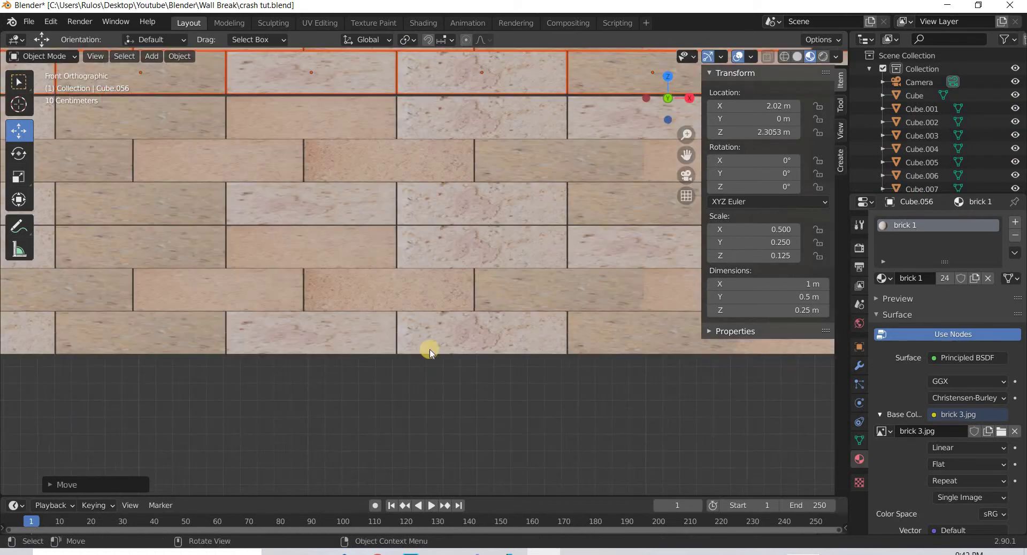
middle_click_drag(387, 114, 356, 323, "shift")
scroll(358, 326, "up", 7)
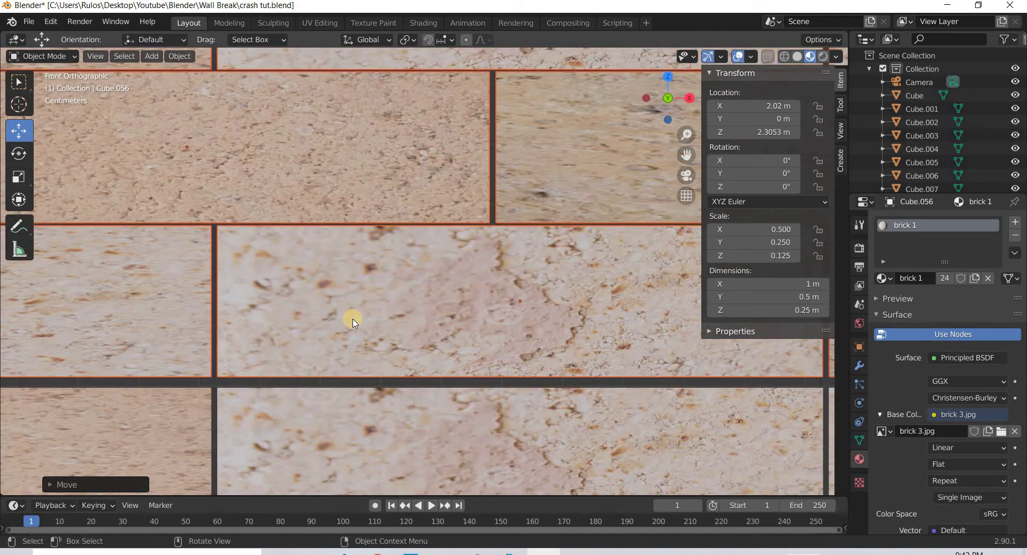
key("g")
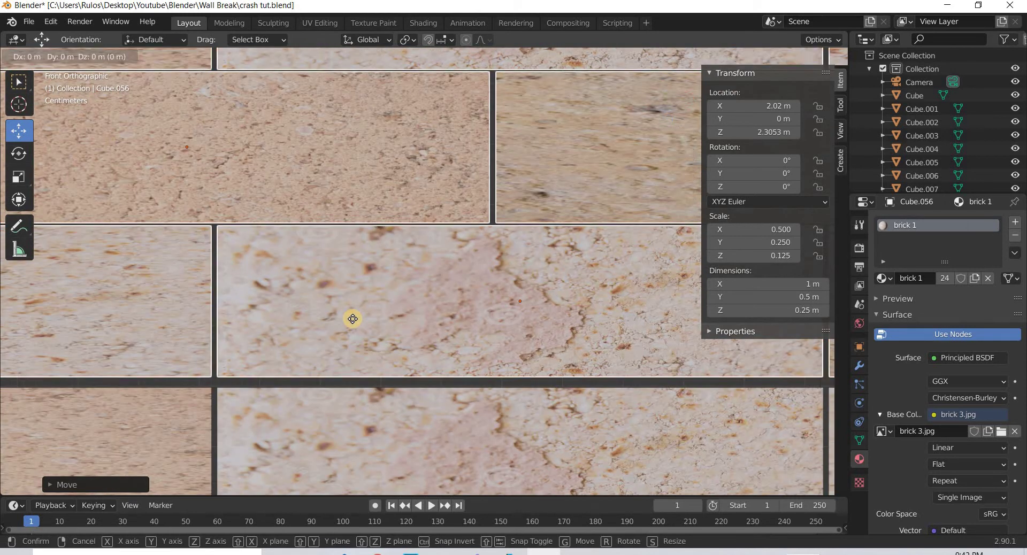
key("z")
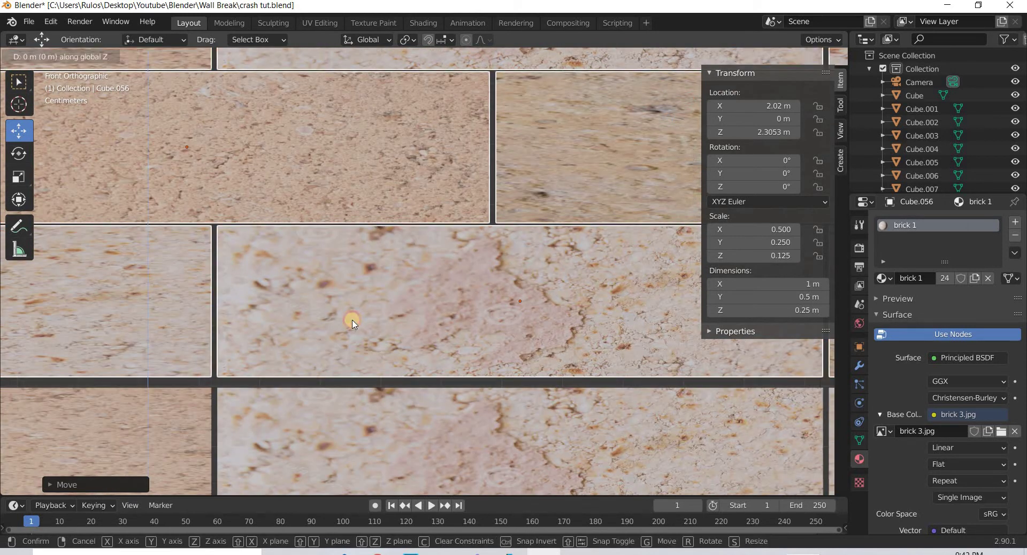
left_click(348, 333)
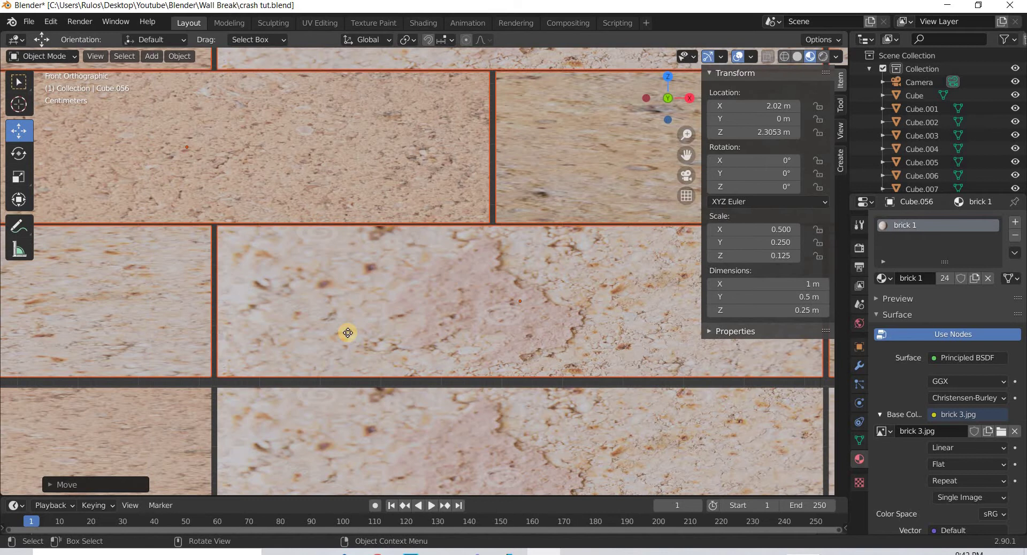
key("g")
key("z")
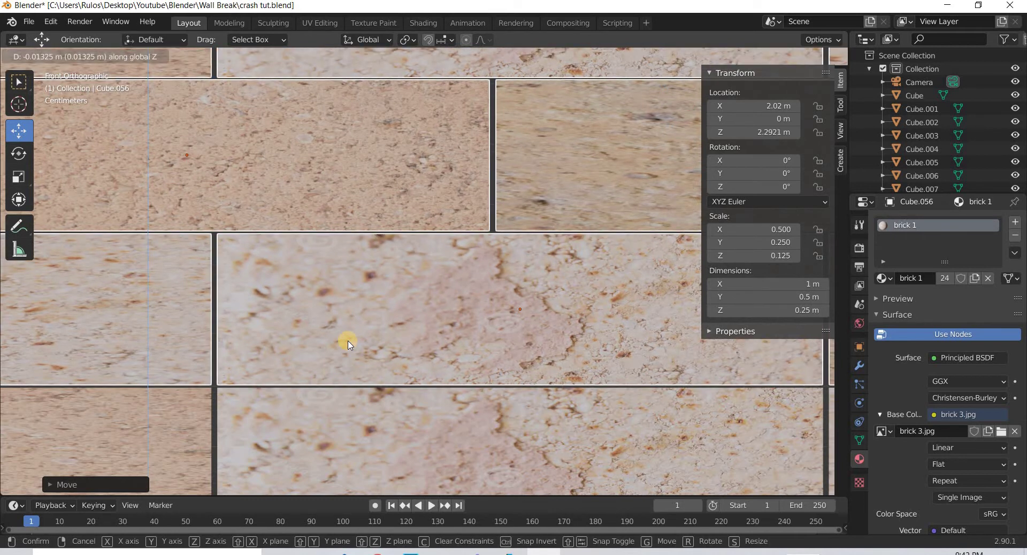
left_click(348, 344)
scroll(383, 362, "down", 10)
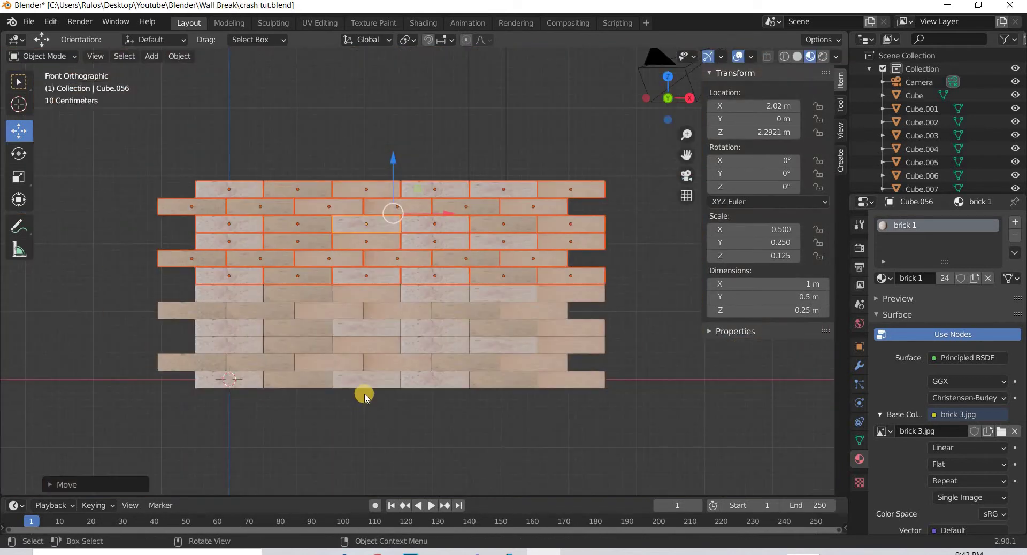
- Give the seventh row's fourth brick a material other than brick 1 and assign brick 3 to the tenth row's first brick
middle_click_drag(362, 392, 406, 393)
scroll(422, 391, "down", 3)
left_click(432, 390)
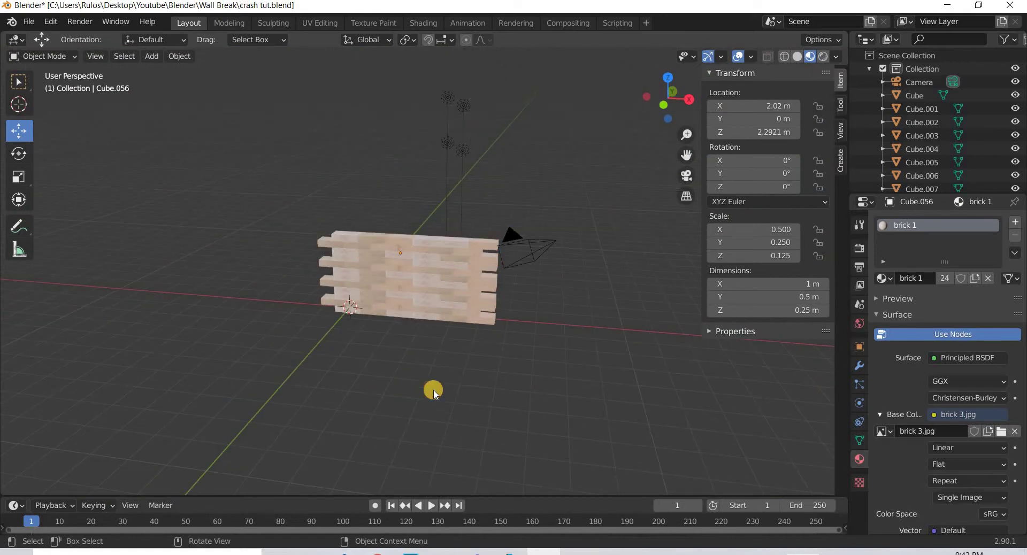
scroll(437, 294, "up", 4)
left_click(434, 282)
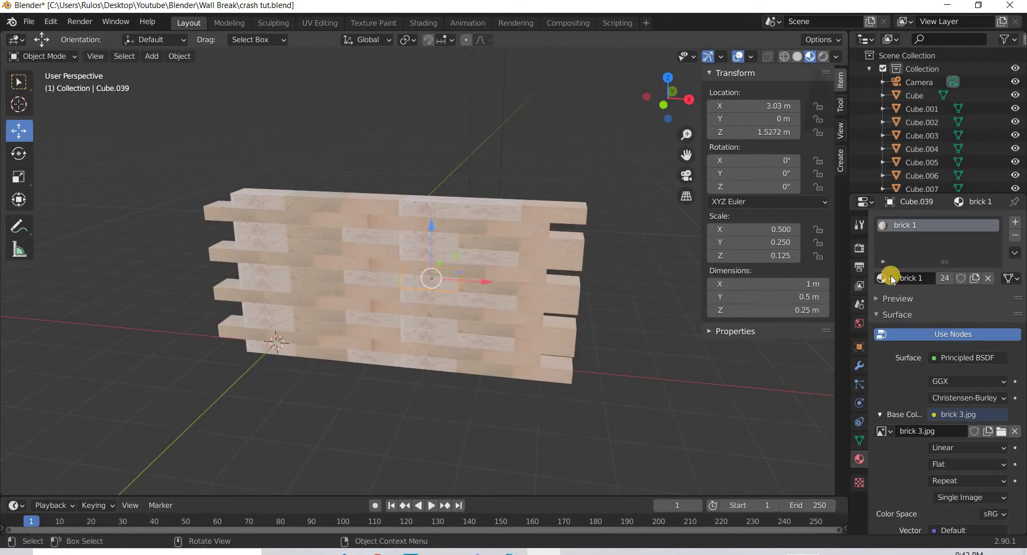
left_click(888, 277)
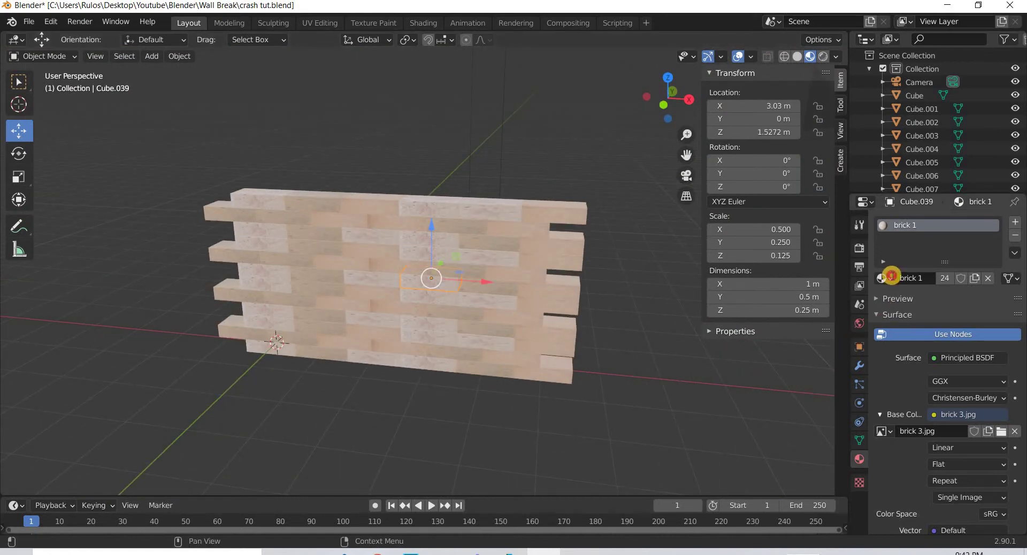
left_click(275, 232)
left_click(886, 278)
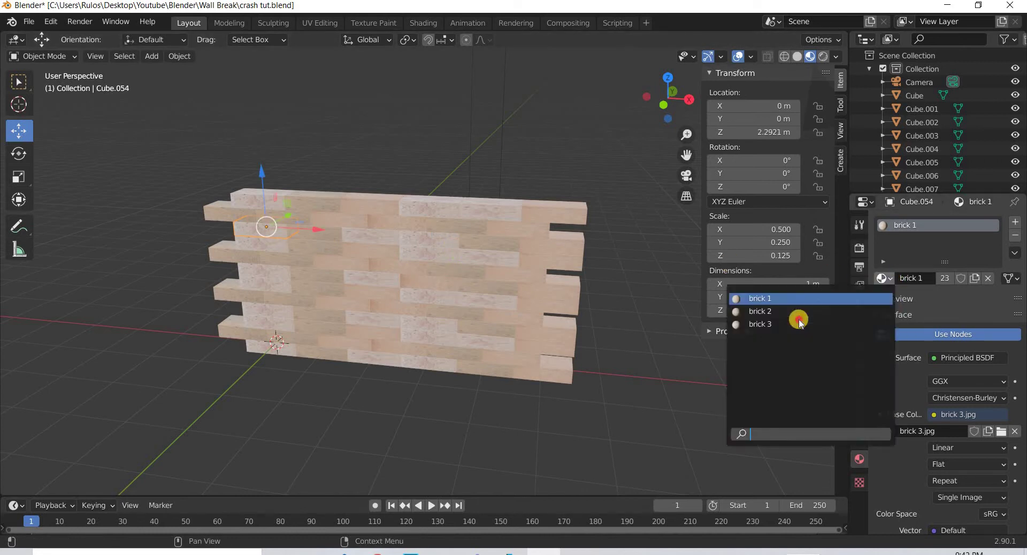
left_click(798, 321)
- Give the top row's fifth brick a different brick material and assign brick 1 to the eighth row's third and ninth row's last bricks
left_click(491, 209)
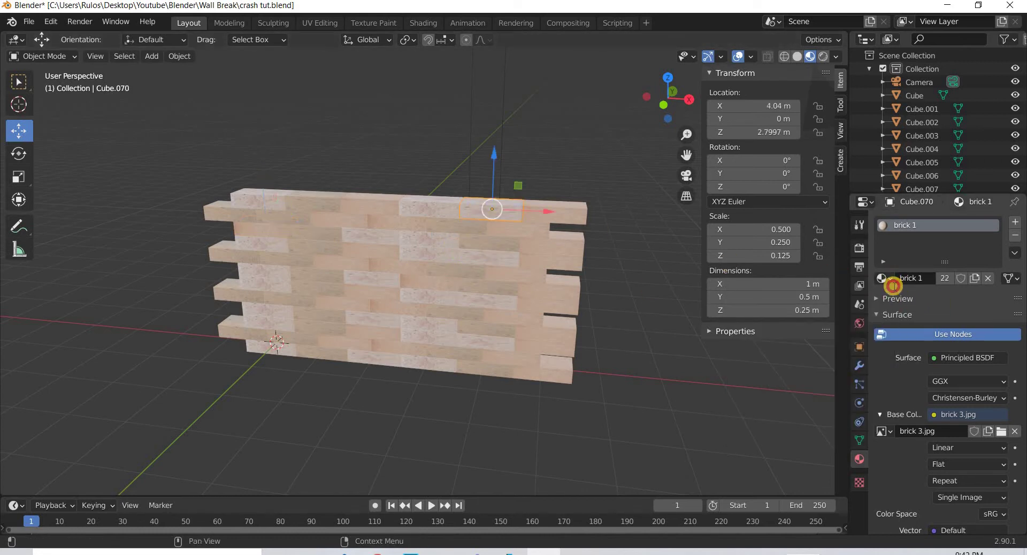
left_click(884, 278)
key("Return")
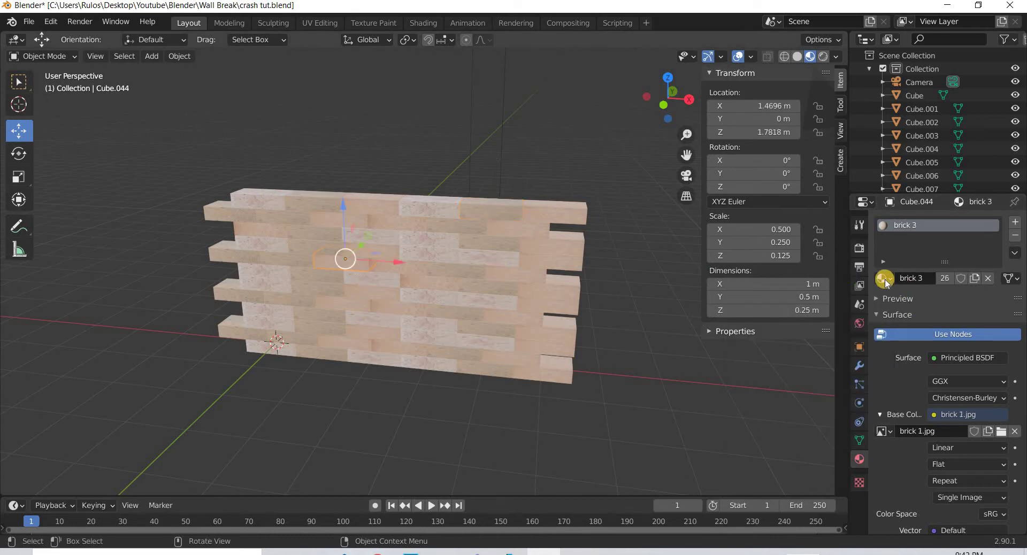
left_click(884, 278)
left_click(813, 299)
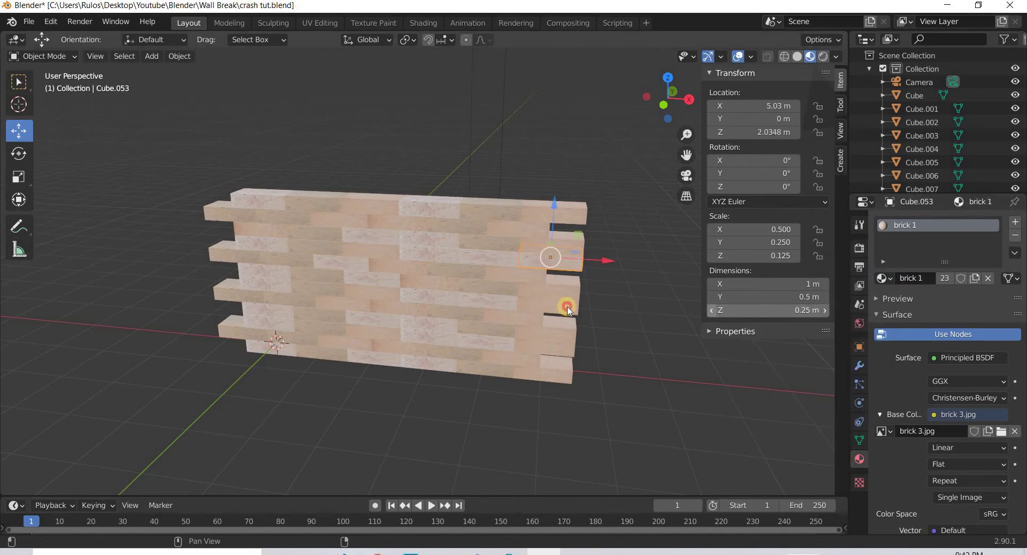
- Assign the brick 1 material to the last bricks of the sixth row and the bottom row, then deselect everything
left_click(557, 303)
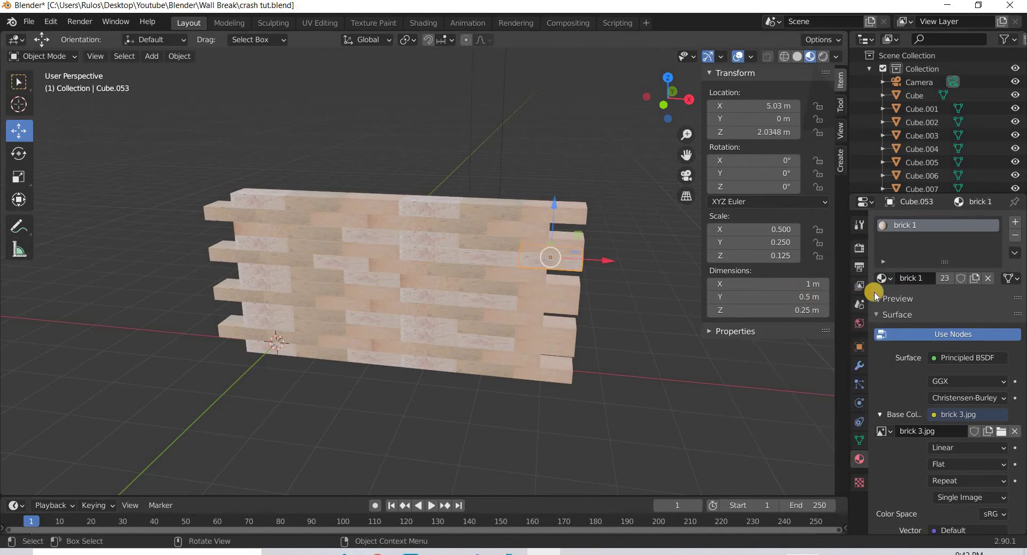
left_click(883, 278)
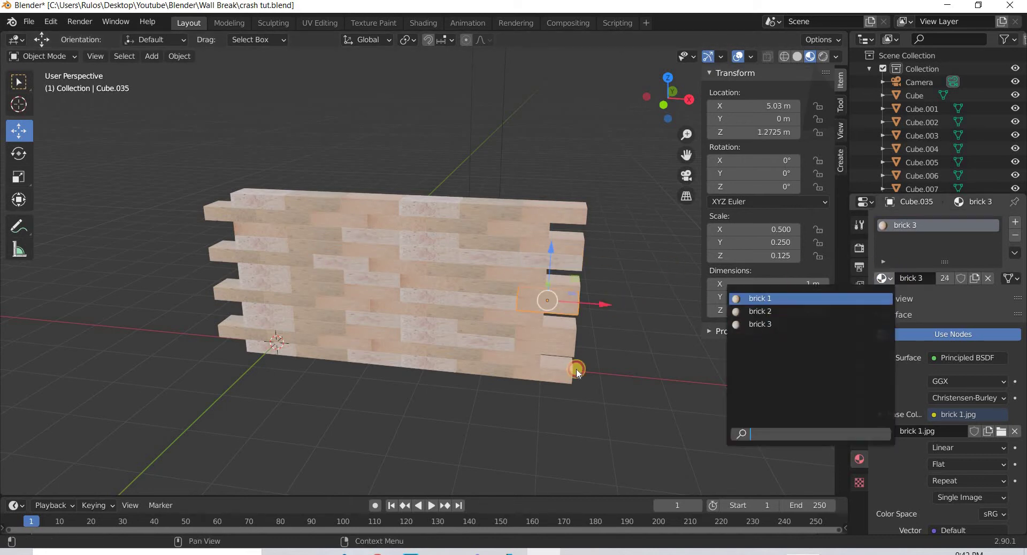
left_click(542, 378)
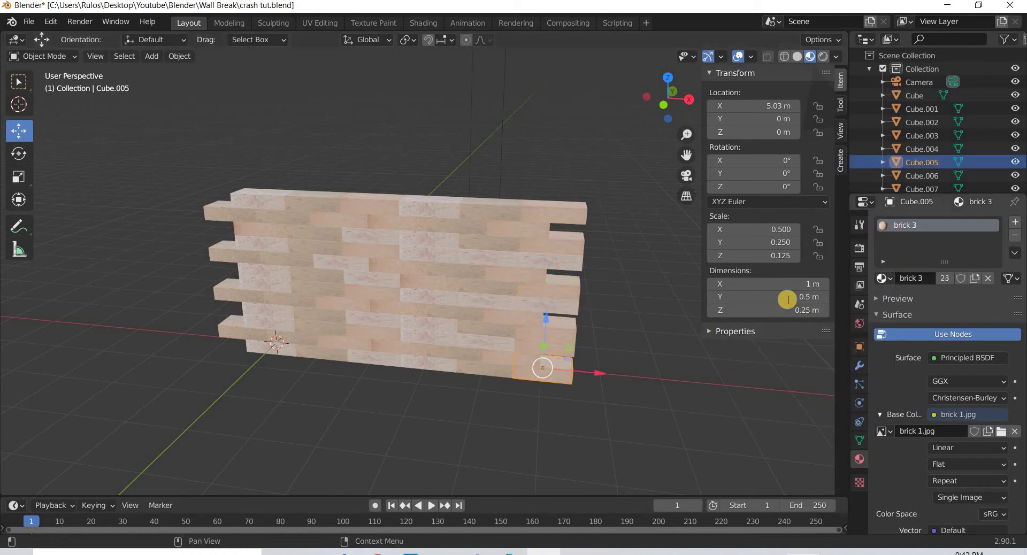
left_click(884, 278)
left_click(788, 300)
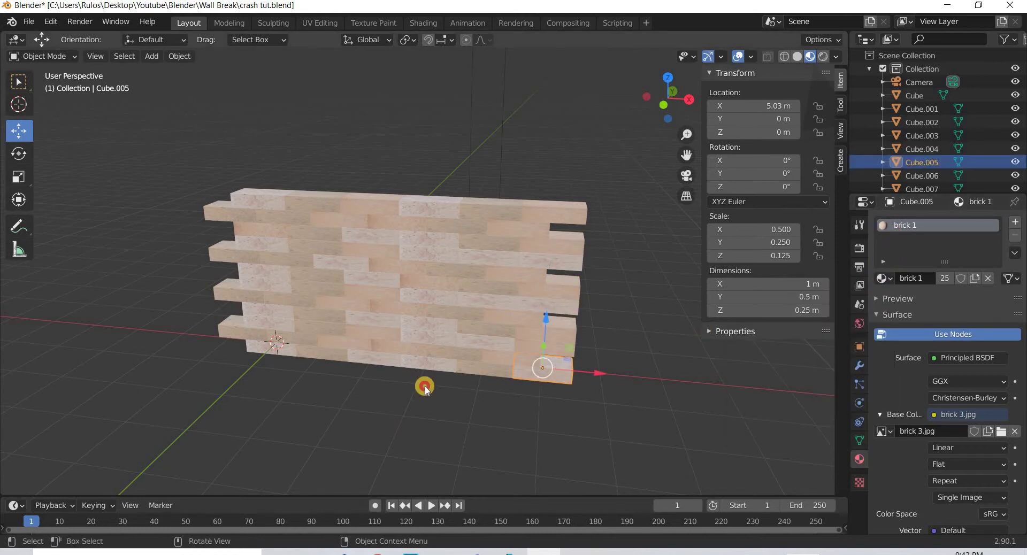
left_click(436, 430)
- Box-select the four lights above the wall and delete them
middle_click_drag(458, 395, 452, 409)
scroll(504, 408, "down", 3)
middle_click_drag(527, 369, 165, 241)
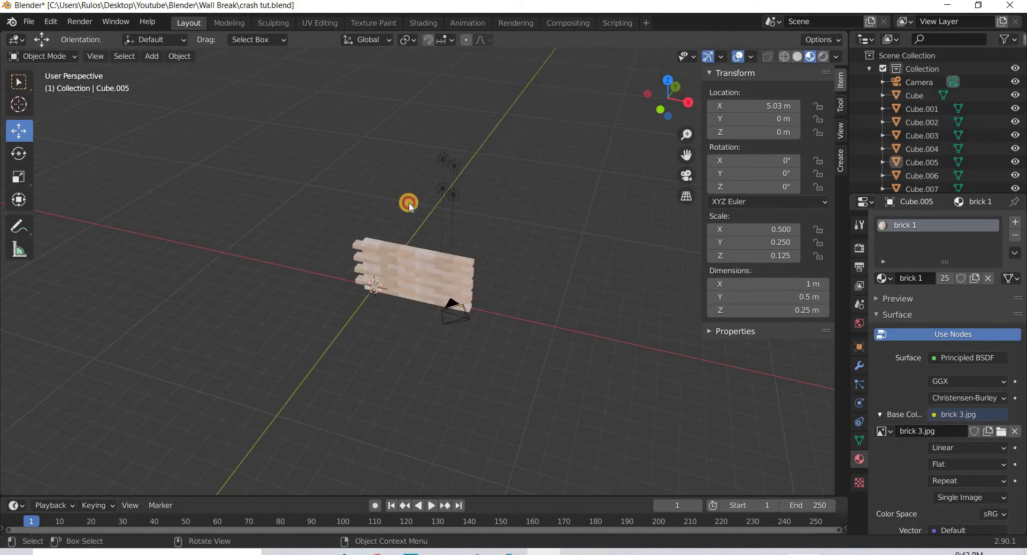
left_click_drag(509, 130, 409, 206)
key("Delete")
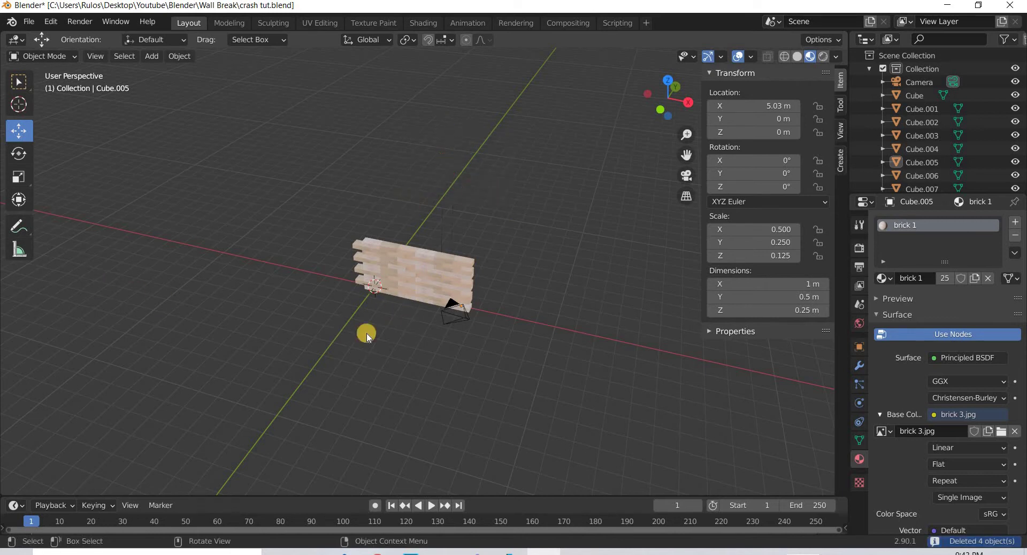
- Add a mesh plane under the wall and scale it up uniformly to about 16.39 as the ground
middle_click_drag(394, 364, 154, 59)
left_click(152, 56)
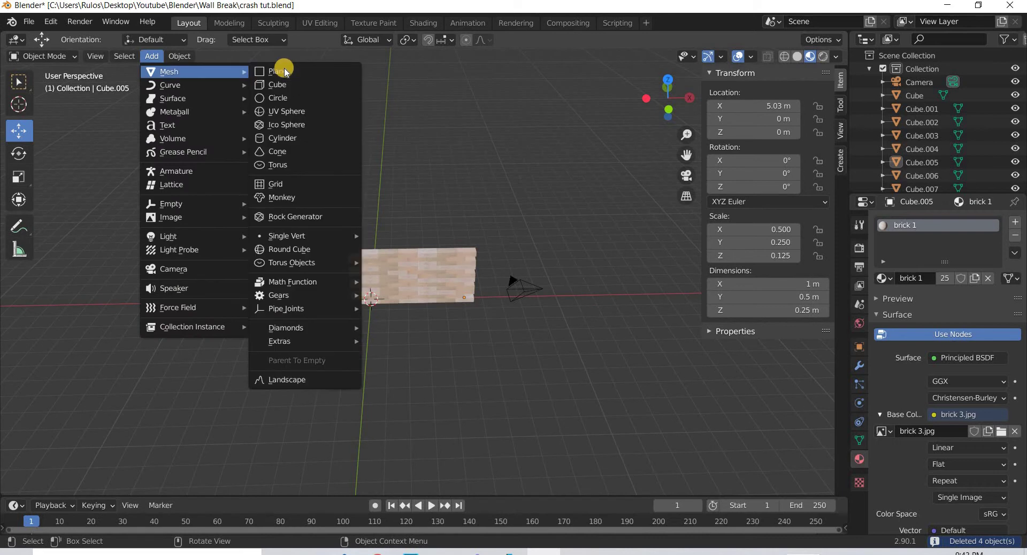
left_click(284, 75)
left_click(27, 180)
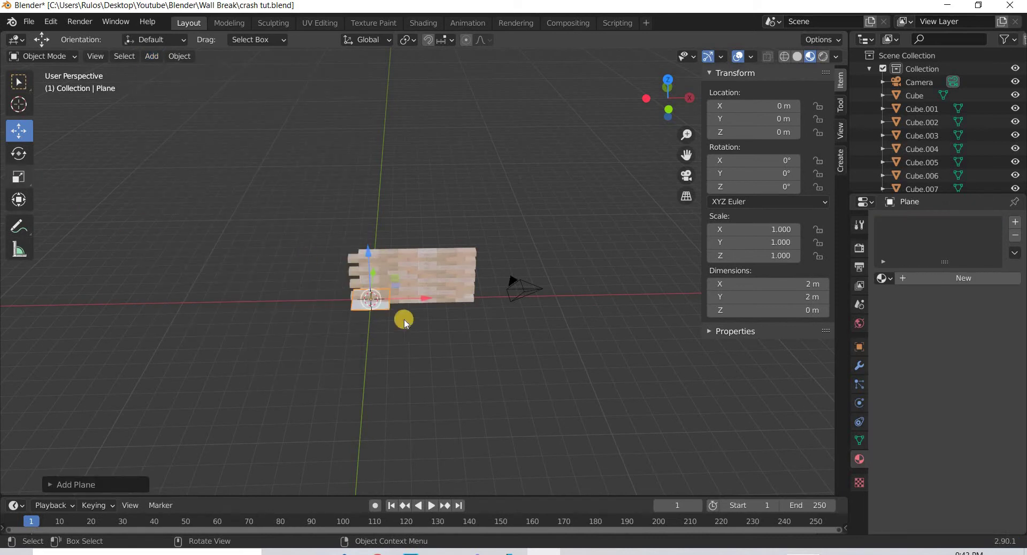
left_click_drag(396, 322, 512, 381)
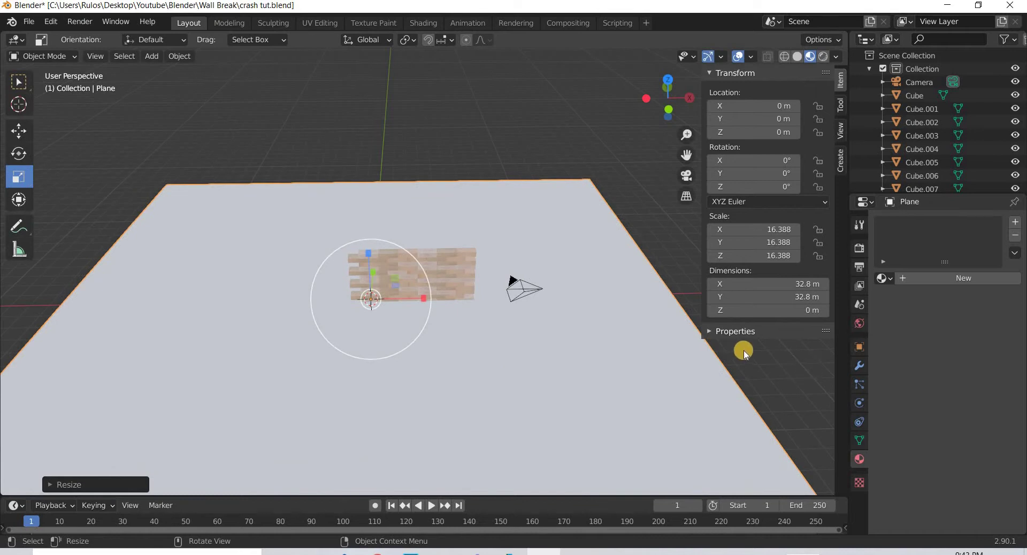
- Select the ground plane and apply its scale
scroll(685, 350, "down", 2)
middle_click_drag(633, 360, 182, 63)
left_click(282, 259)
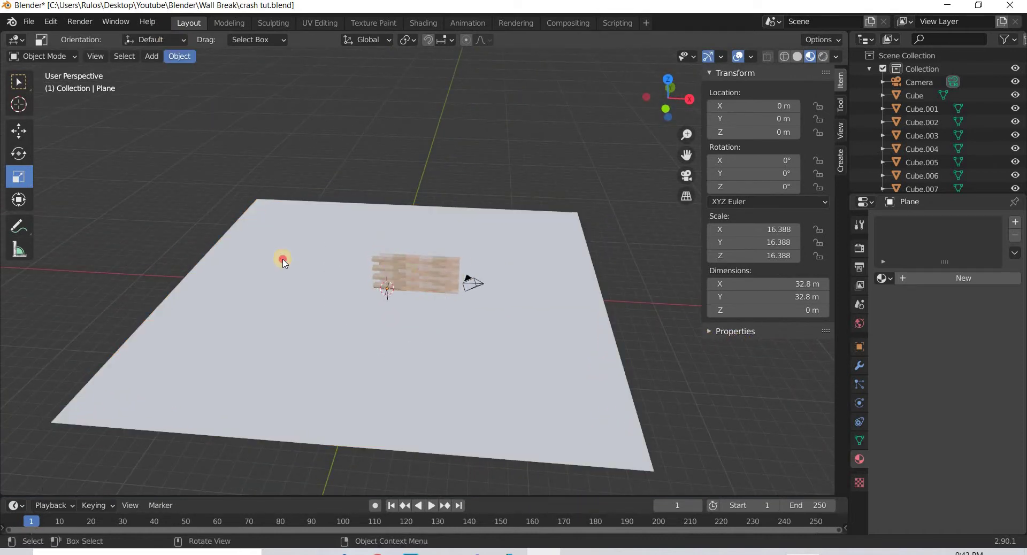
left_click(178, 57)
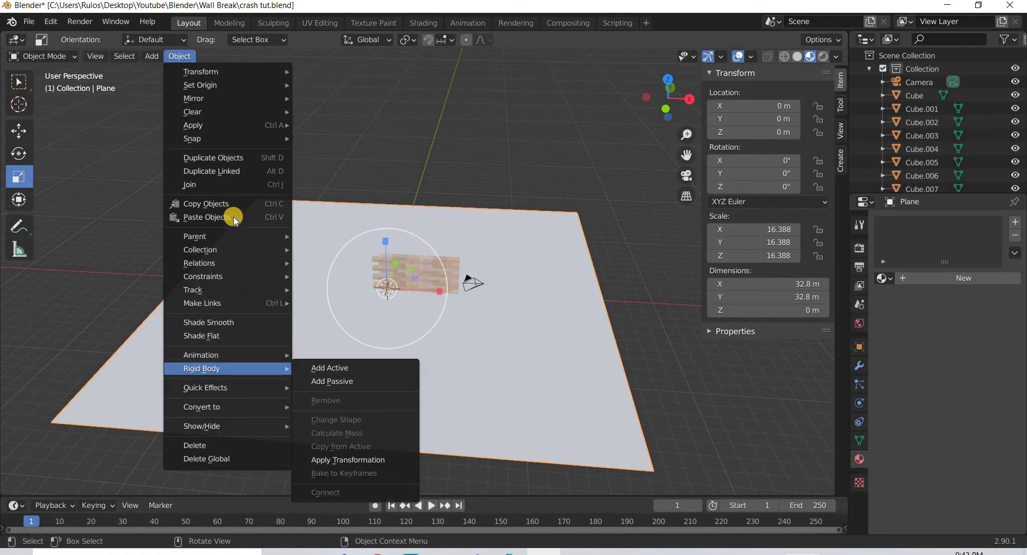
mouse_move(239, 111)
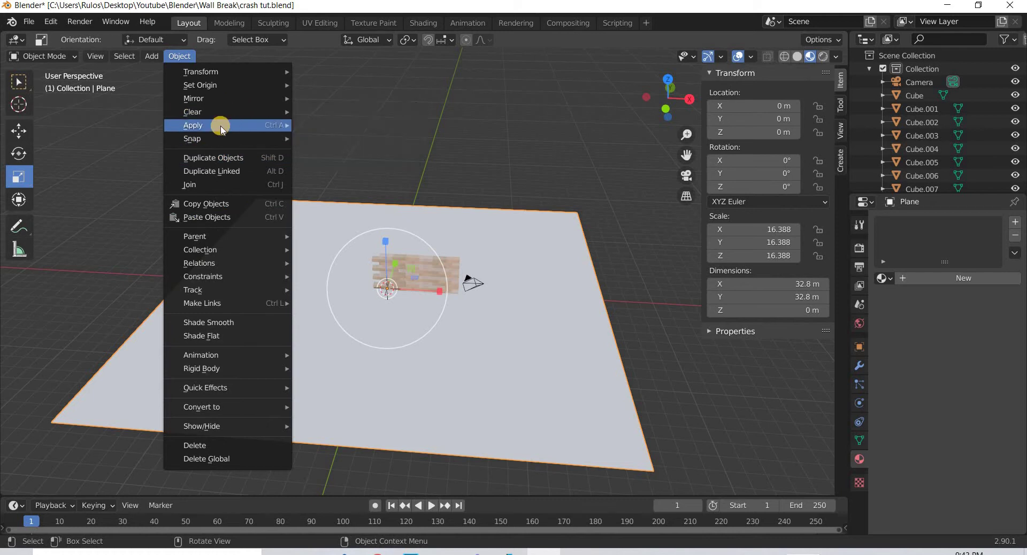
mouse_move(216, 126)
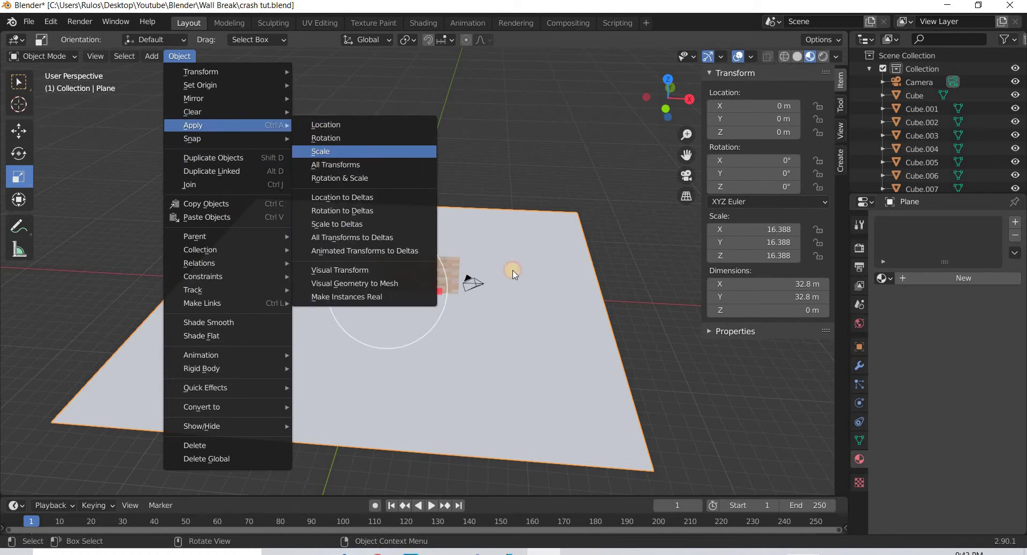
left_click(322, 152)
- Apply the scale of all the bricks together with the plane, then deselect everything
middle_click_drag(466, 312, 325, 355)
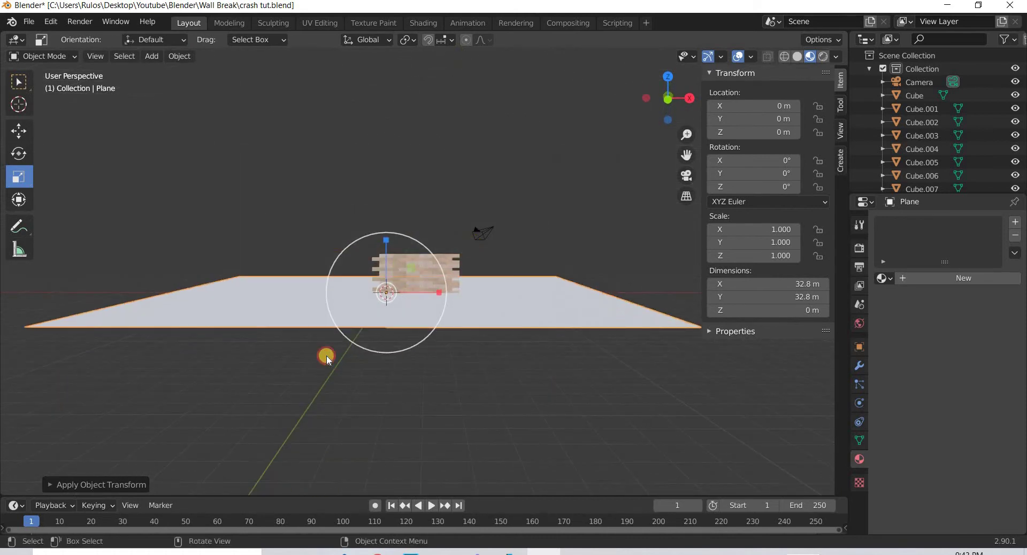
left_click(179, 56)
mouse_move(228, 125)
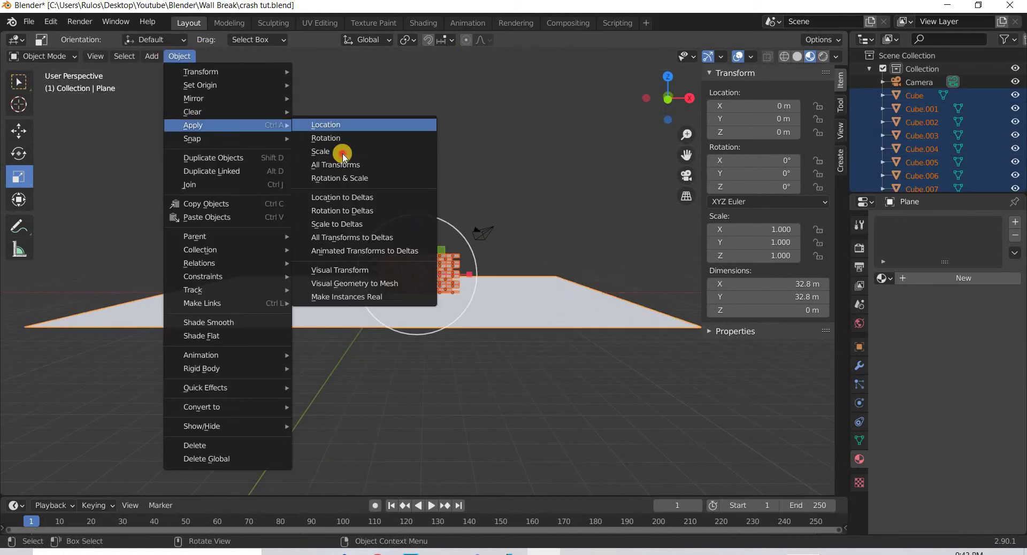
left_click(343, 152)
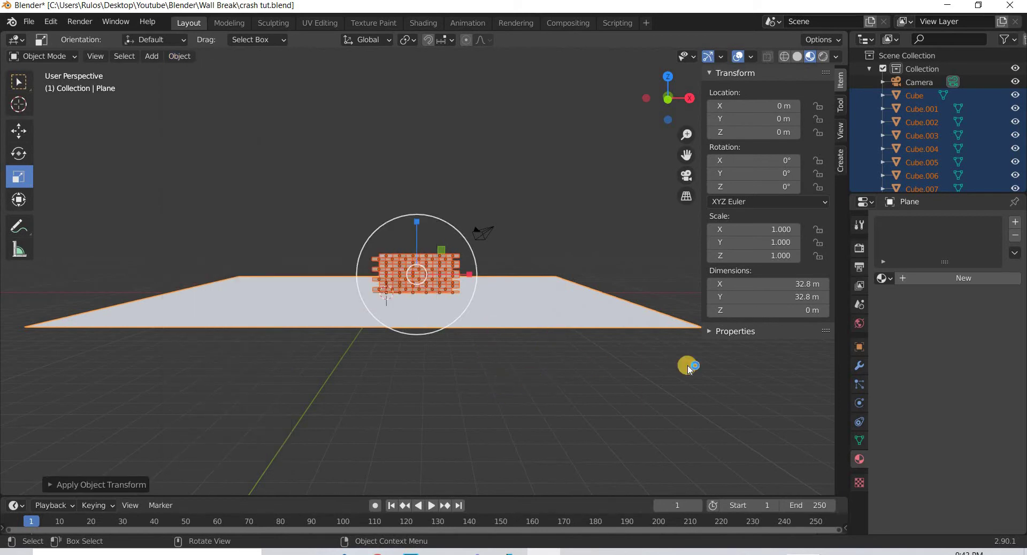
middle_click_drag(685, 362, 475, 320)
key("alt+a")
- Select all the bricks without the ground plane and raise them about 0.136 m along Z above the ground line
scroll(481, 291, "up", 4)
middle_click_drag(488, 250, 331, 365)
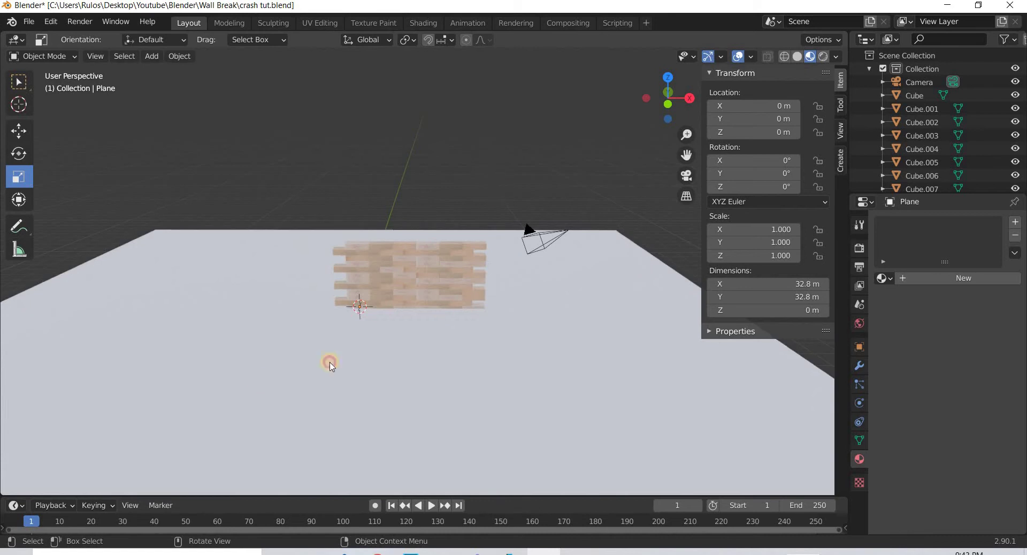
key("a")
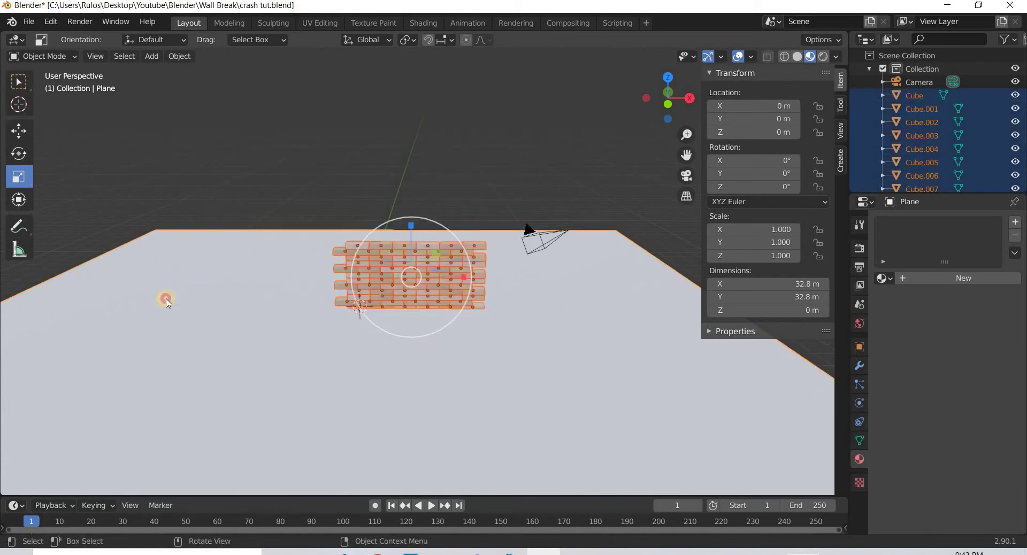
left_click(393, 402, "ctrl")
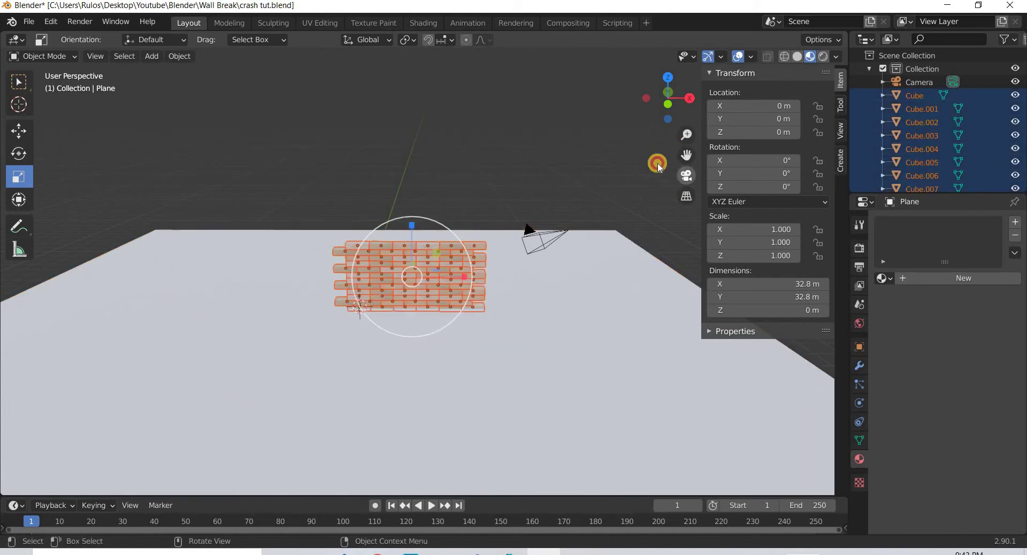
key("KP_3")
scroll(373, 278, "up", 4)
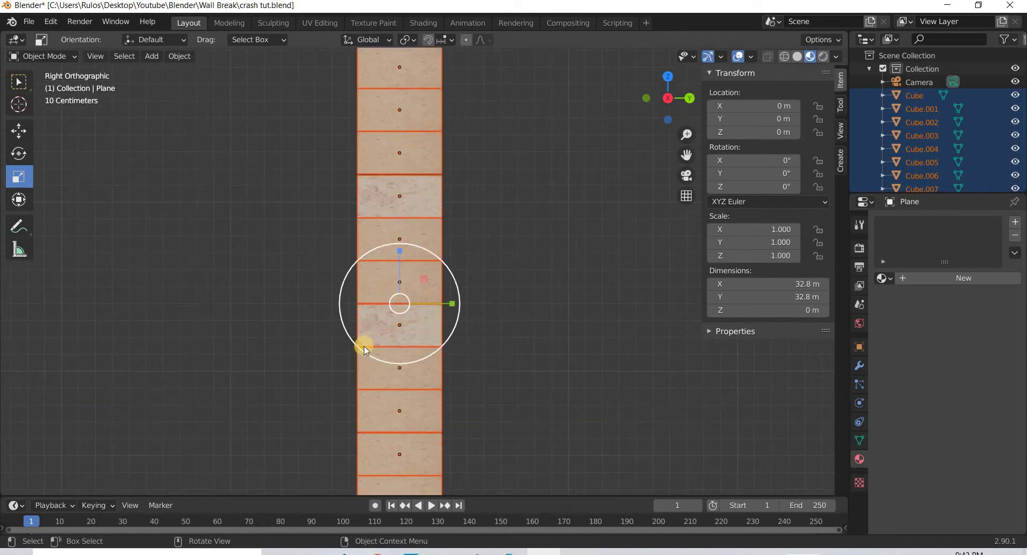
middle_click_drag(407, 347, 405, 230, "shift")
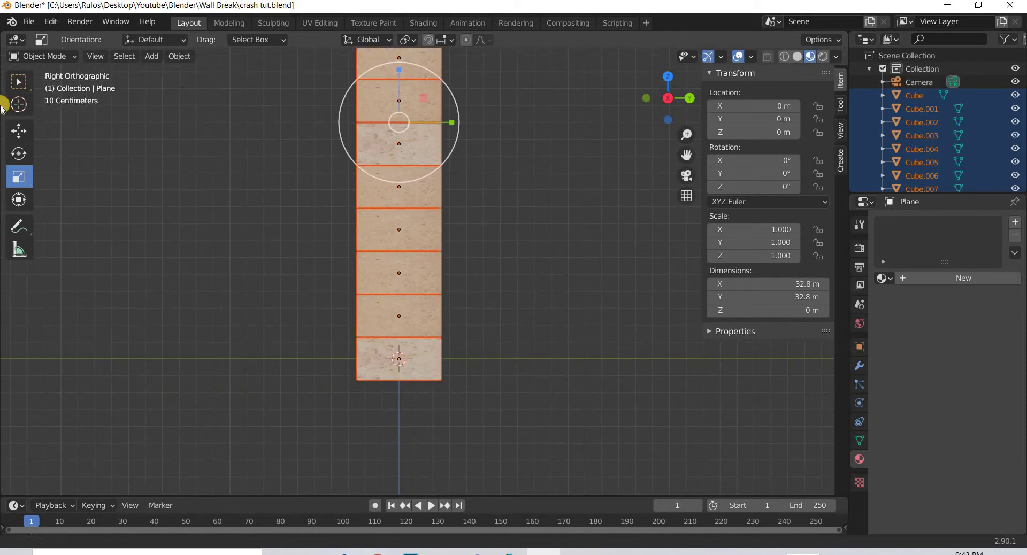
left_click(23, 134)
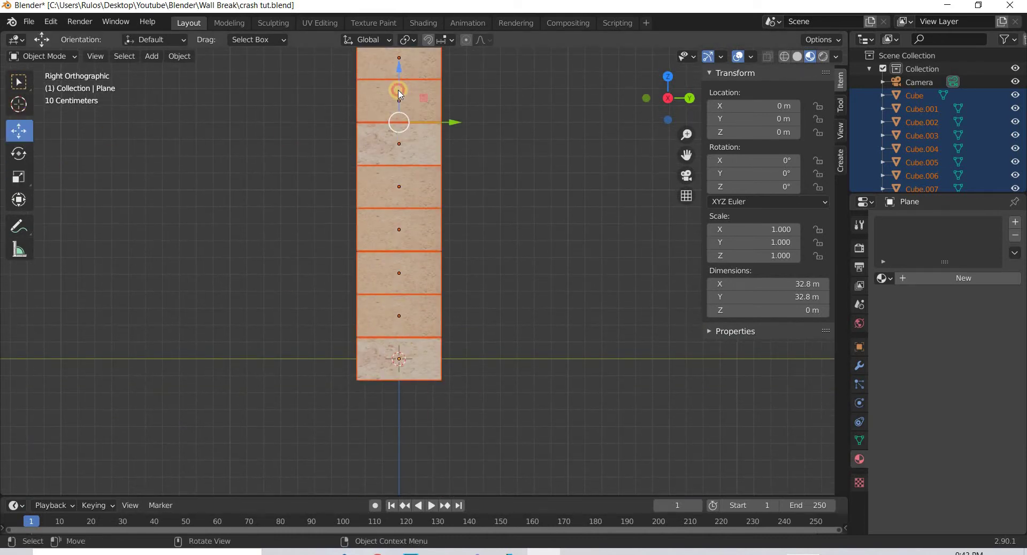
left_click_drag(404, 80, 366, 305)
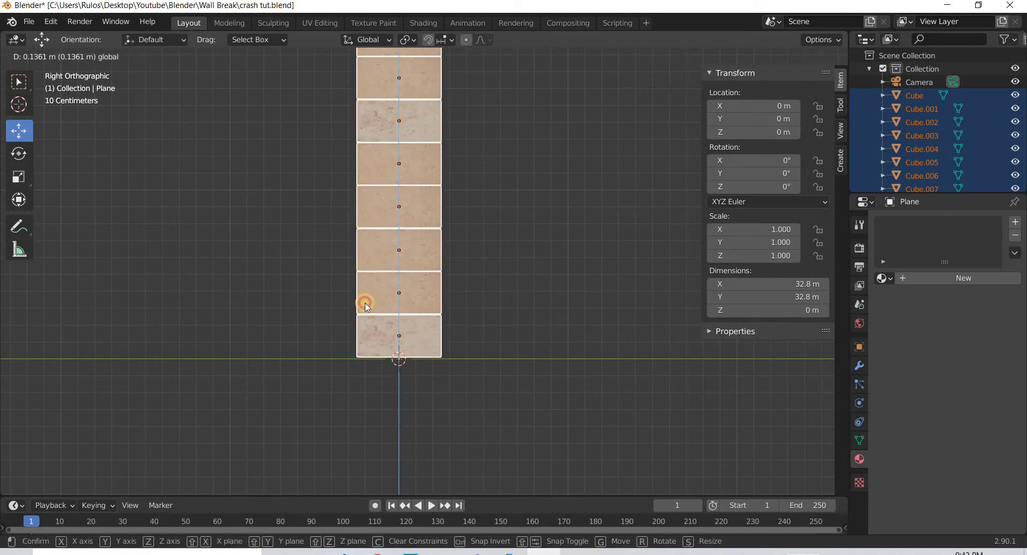
left_click_drag(368, 364, 368, 365)
- Lower the selected bricks about 0.006 m along Z so the bottom row sits just above the ground plane
scroll(362, 378, "up", 6)
middle_click_drag(328, 221, 362, 194, "shift")
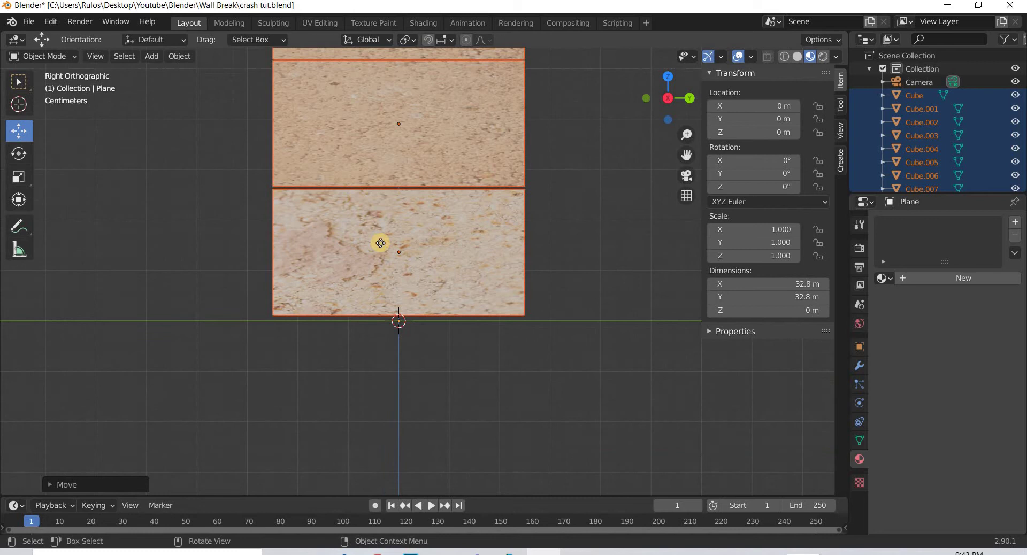
key("g")
key("z")
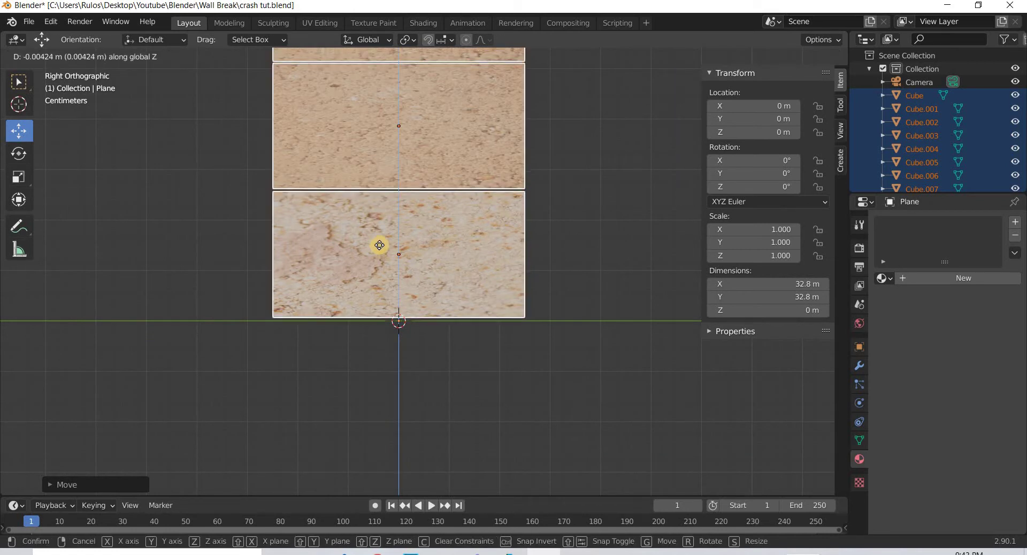
left_click(381, 250)
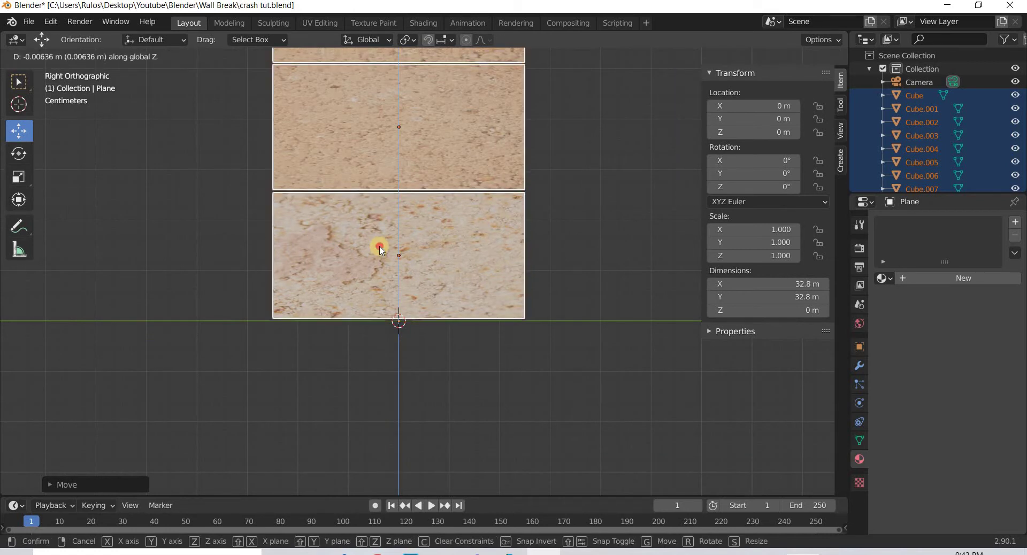
left_click(472, 340)
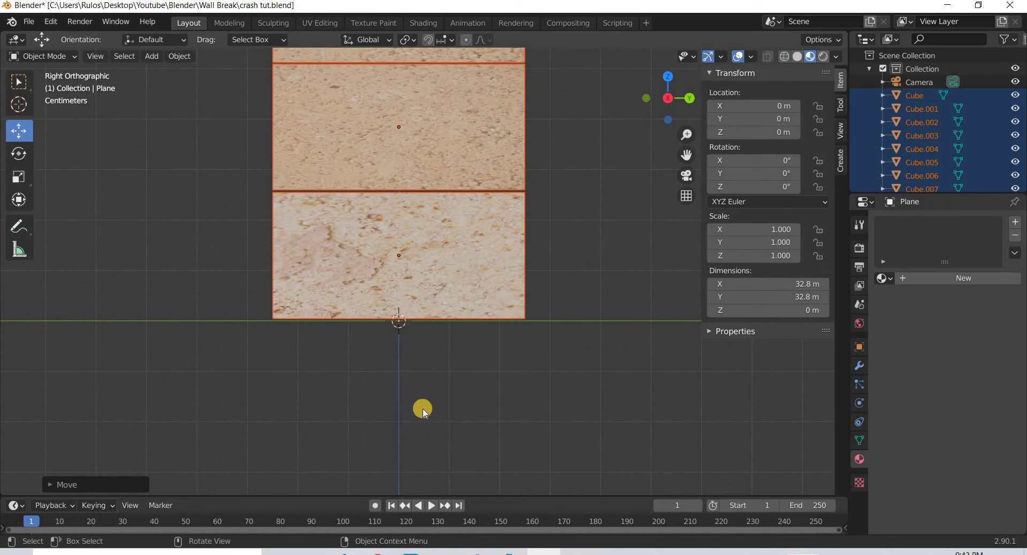
- Add a rigid body to the ground plane and set its type to Passive
middle_click_drag(423, 410, 498, 385)
scroll(498, 385, "down", 1)
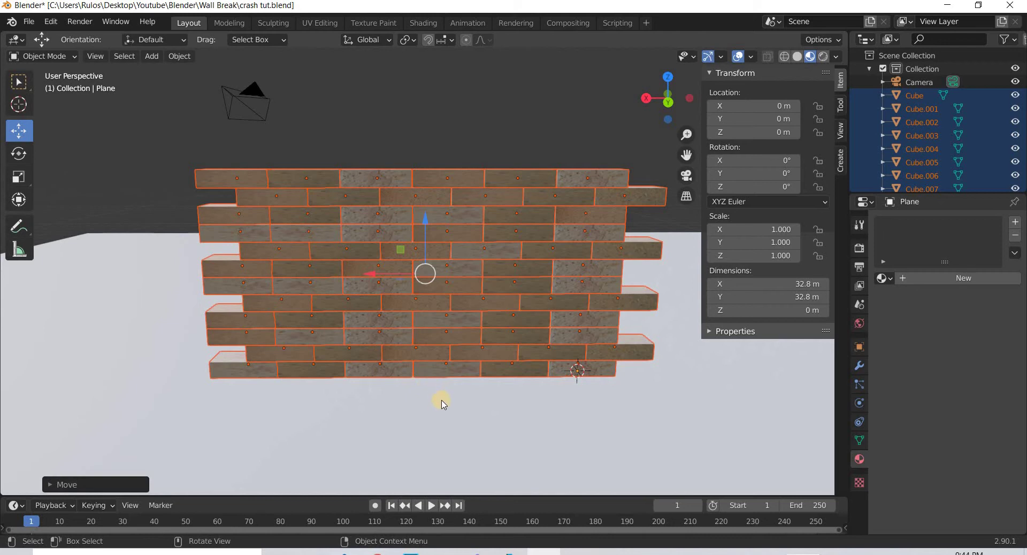
scroll(437, 420, "down", 2)
middle_click_drag(436, 419, 420, 389)
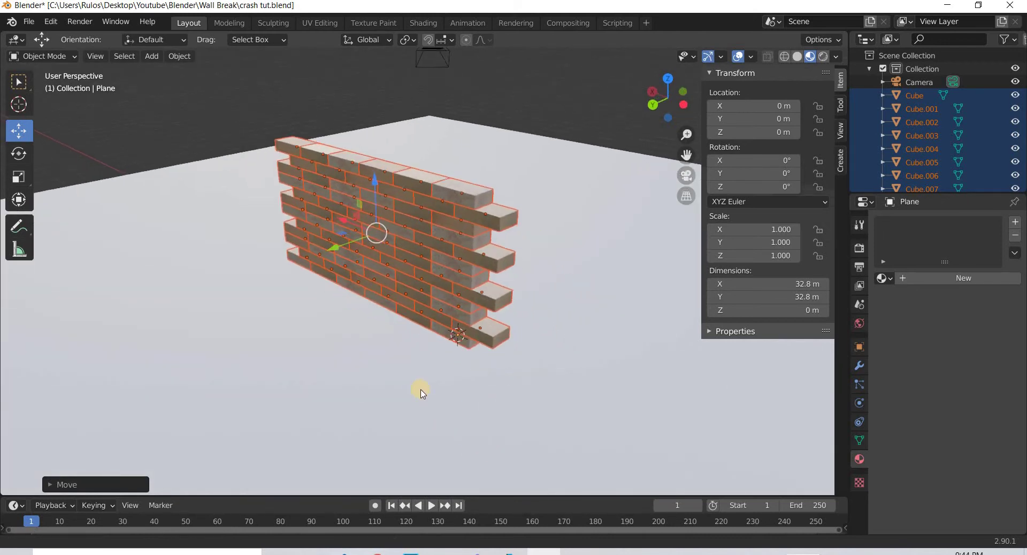
scroll(510, 376, "down", 1)
left_click(512, 379)
scroll(465, 378, "down", 2)
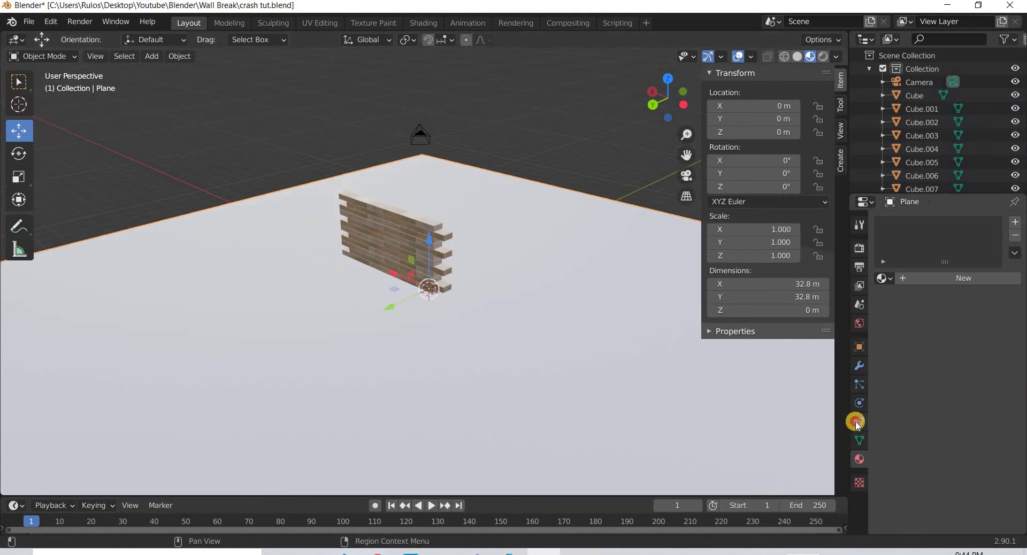
left_click(858, 404)
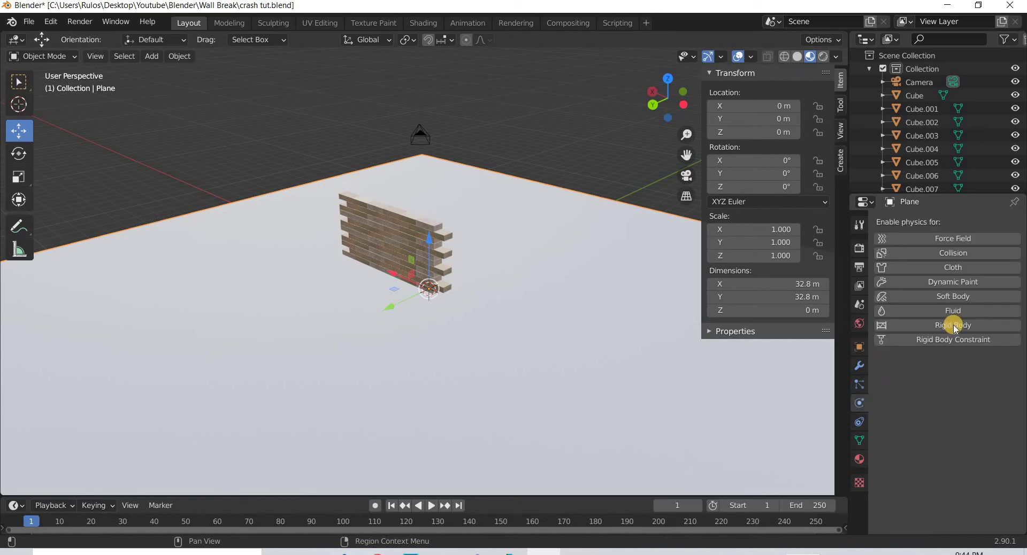
left_click(954, 326)
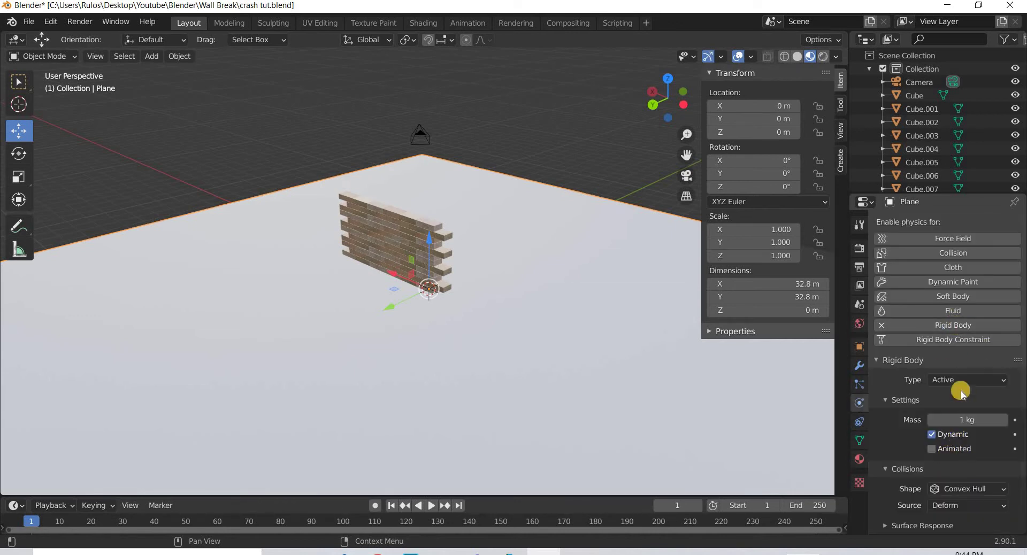
left_click(962, 383)
left_click(957, 406)
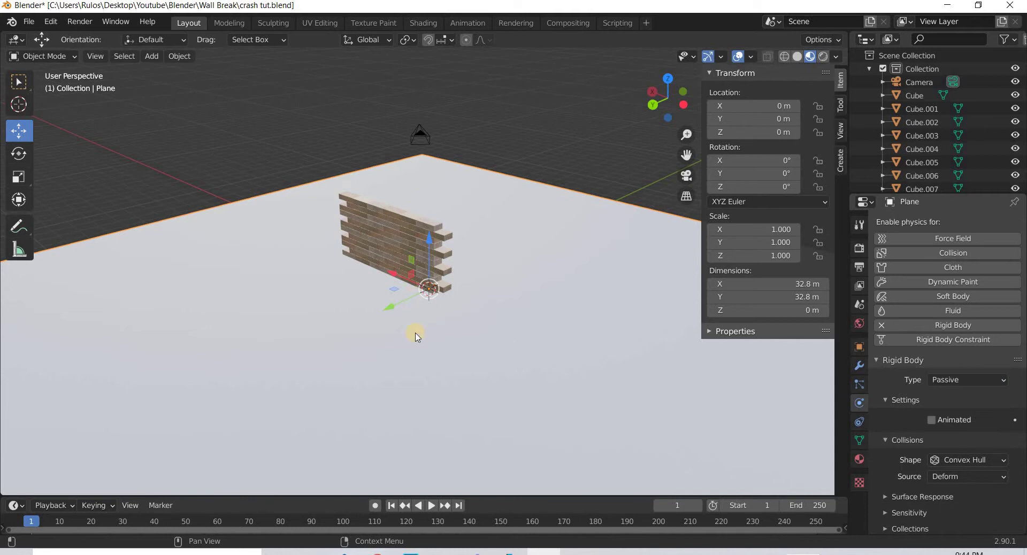
- Try to add a rigid body to the box-selected bricks while the ground plane is still the active object
middle_click_drag(416, 372, 420, 351, "alt")
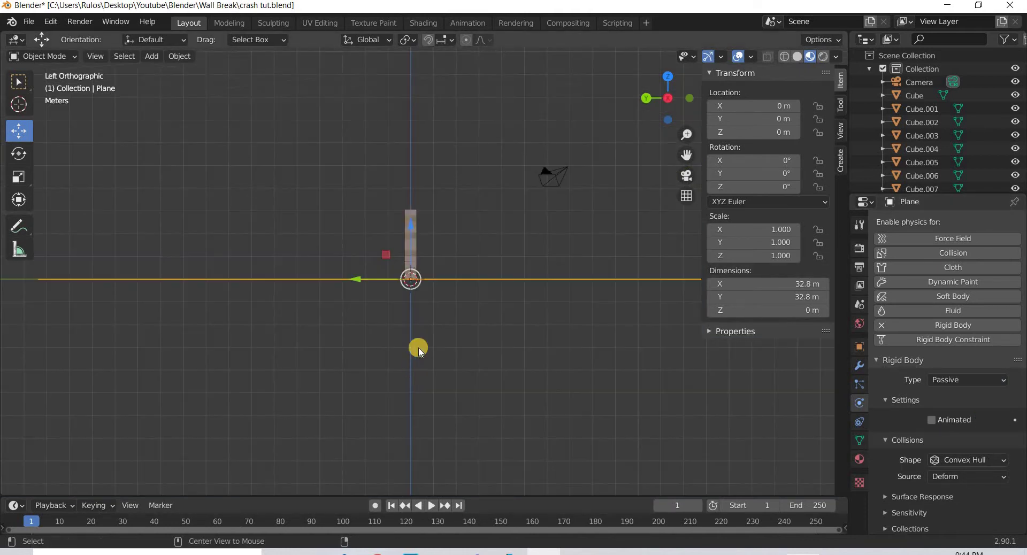
scroll(424, 272, "up", 5)
left_click_drag(446, 83, 313, 284)
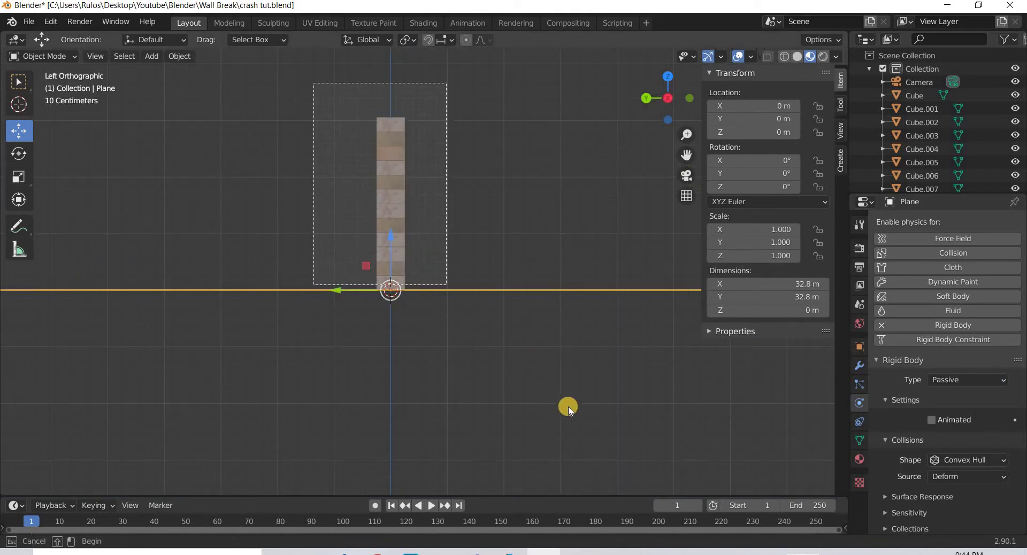
left_click(958, 326)
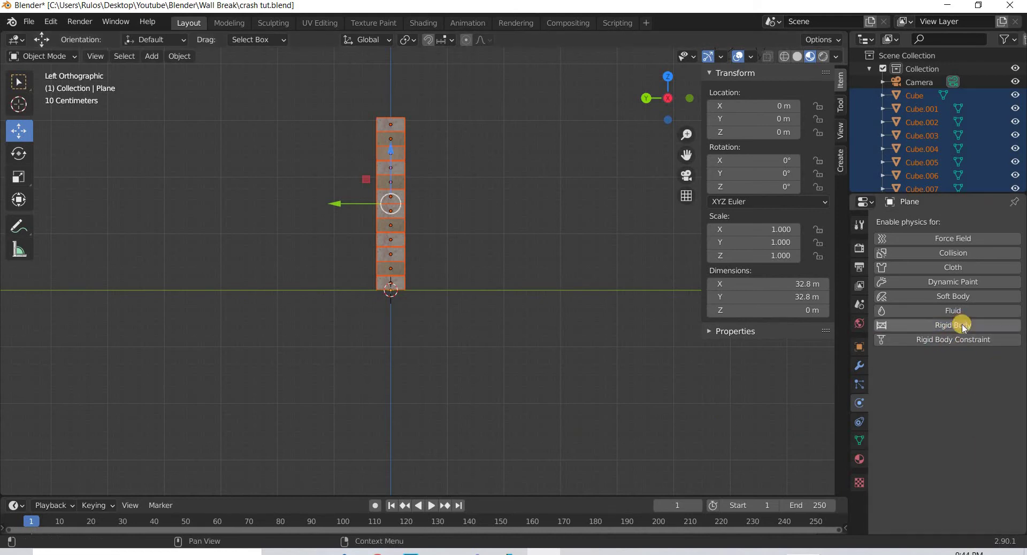
key("ctrl+z")
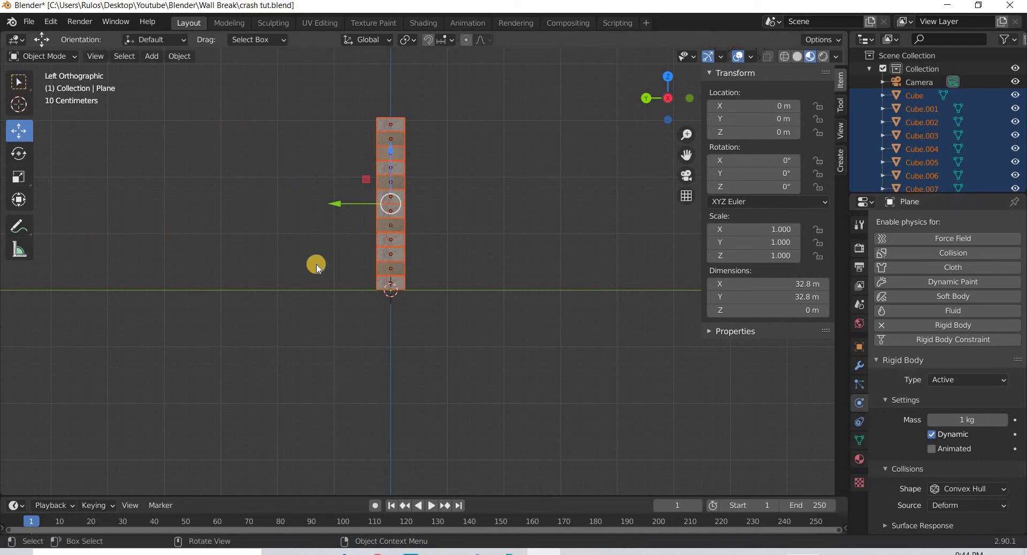
- Clear the selection and box-select the whole wall with a second-row brick from the top as the active object
left_click(408, 151)
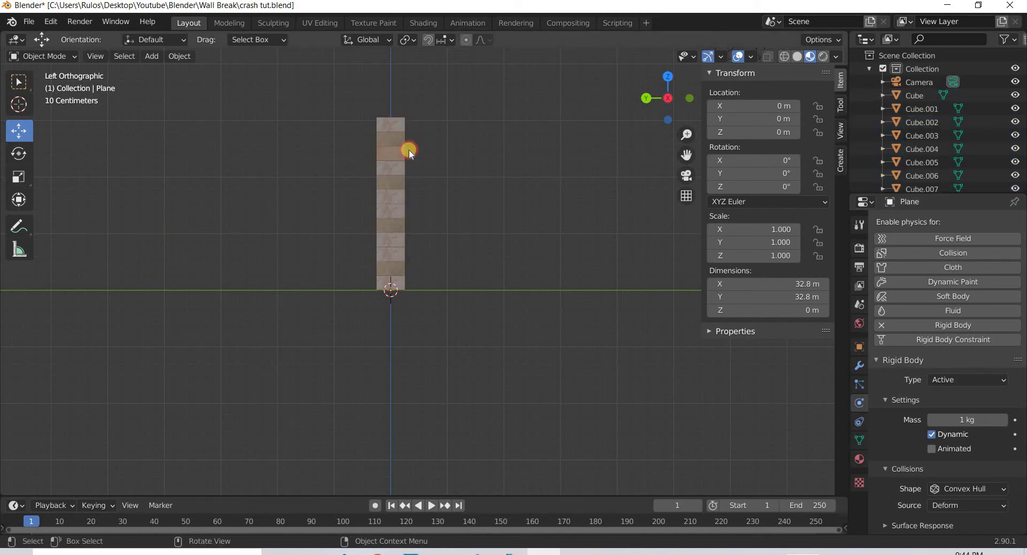
mouse_move(448, 95)
left_mouse_down()
mouse_move(324, 284)
mouse_move(446, 299)
left_mouse_up()
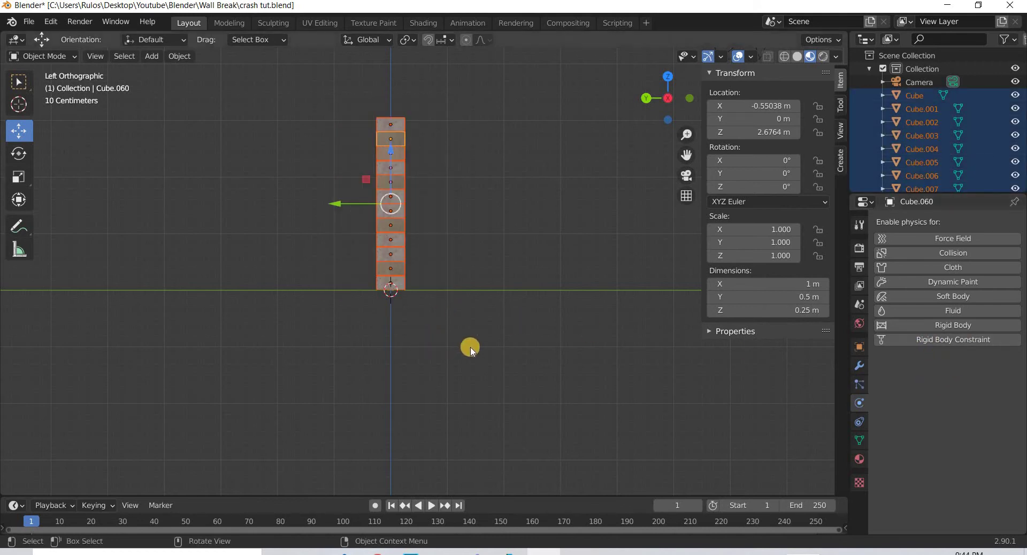
middle_click_drag(447, 357, 474, 119)
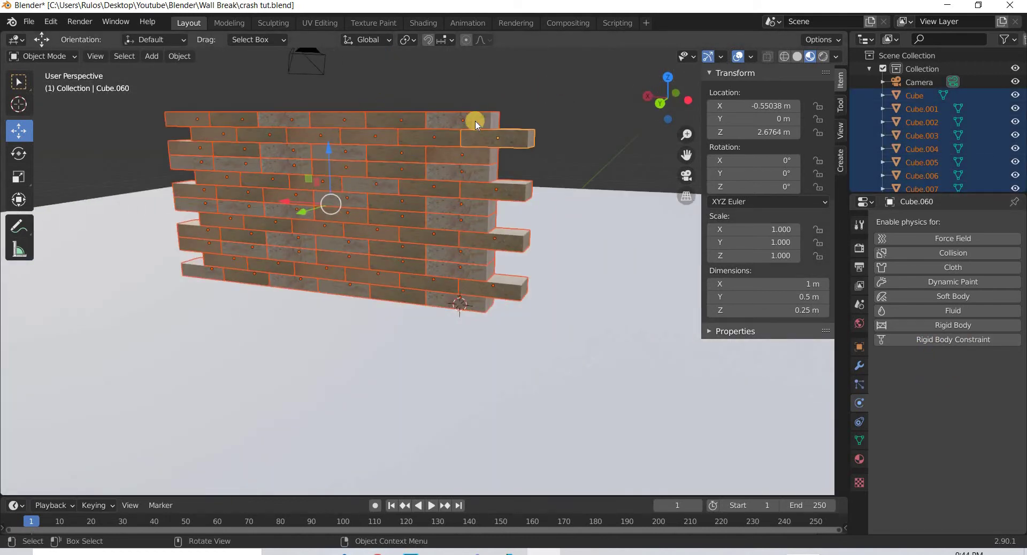
key("alt+a")
left_click(475, 121)
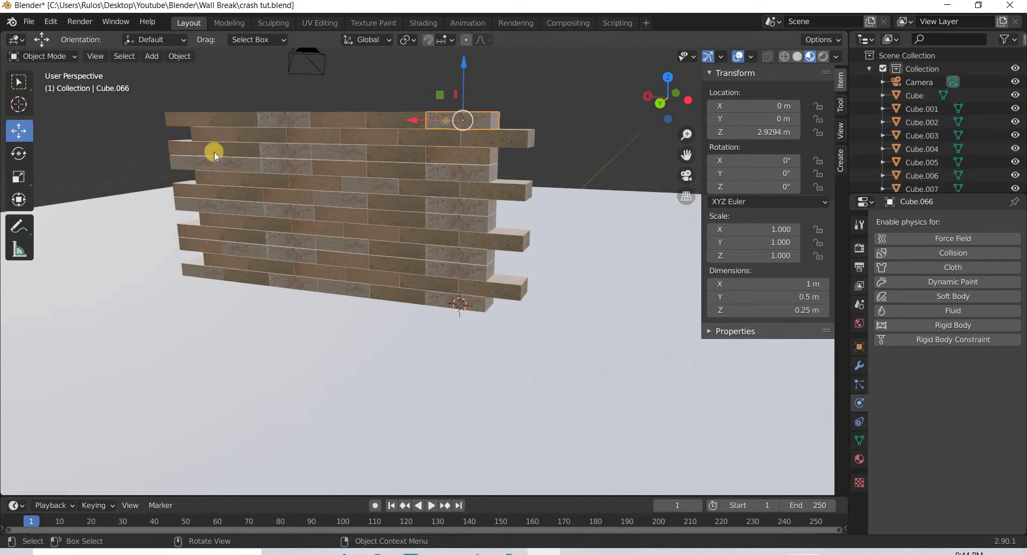
left_click(201, 272)
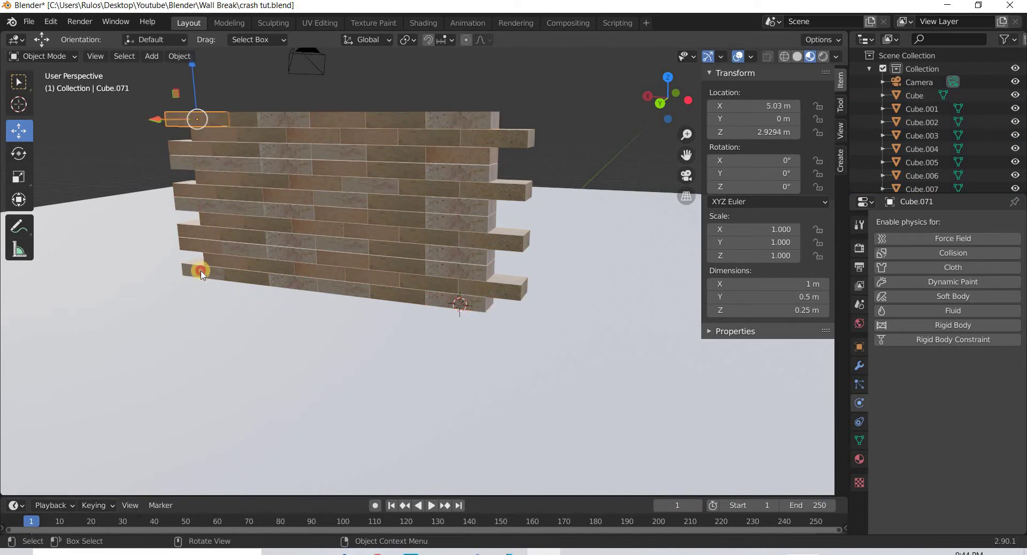
left_click(468, 304)
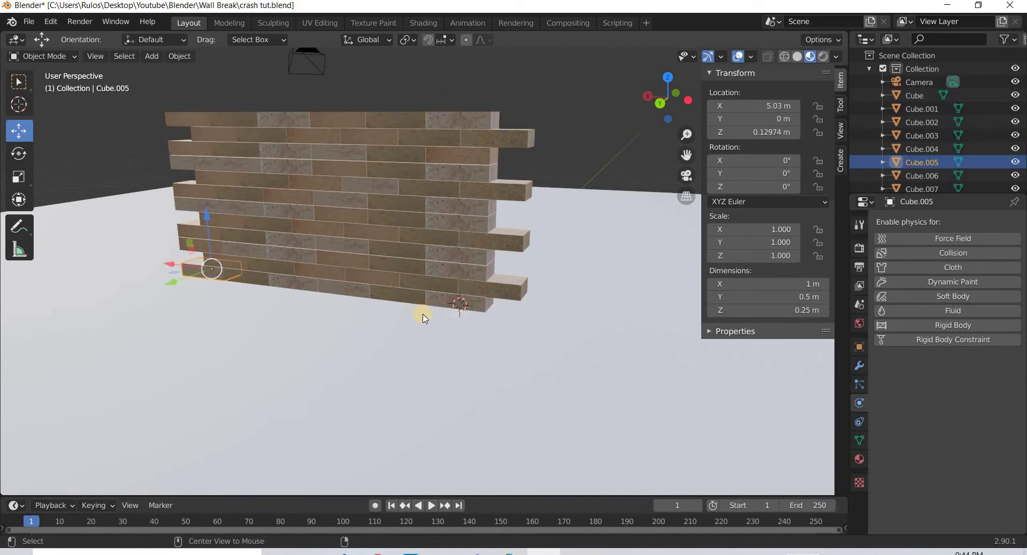
- Switch to the left orthographic view and add an active rigid body to the top brick at the near end of the wall
key("ctrl+KP_3")
left_click_drag(457, 77, 318, 284)
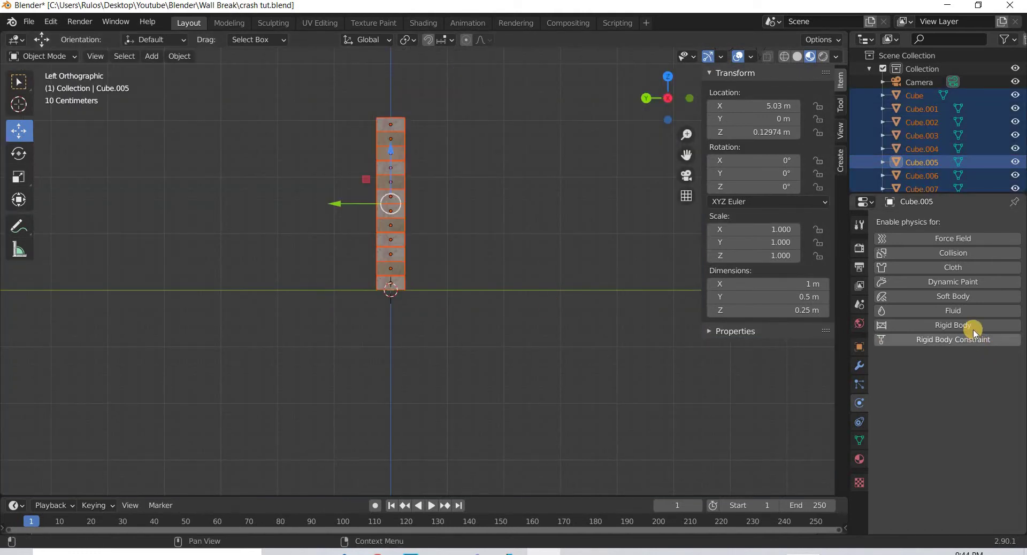
left_click(480, 169)
left_click(390, 125)
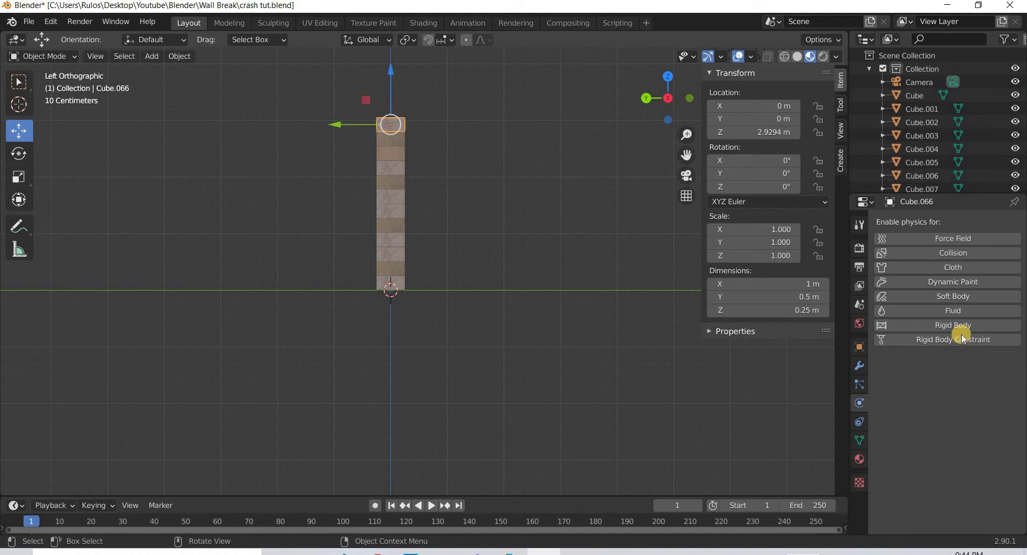
left_click(953, 326)
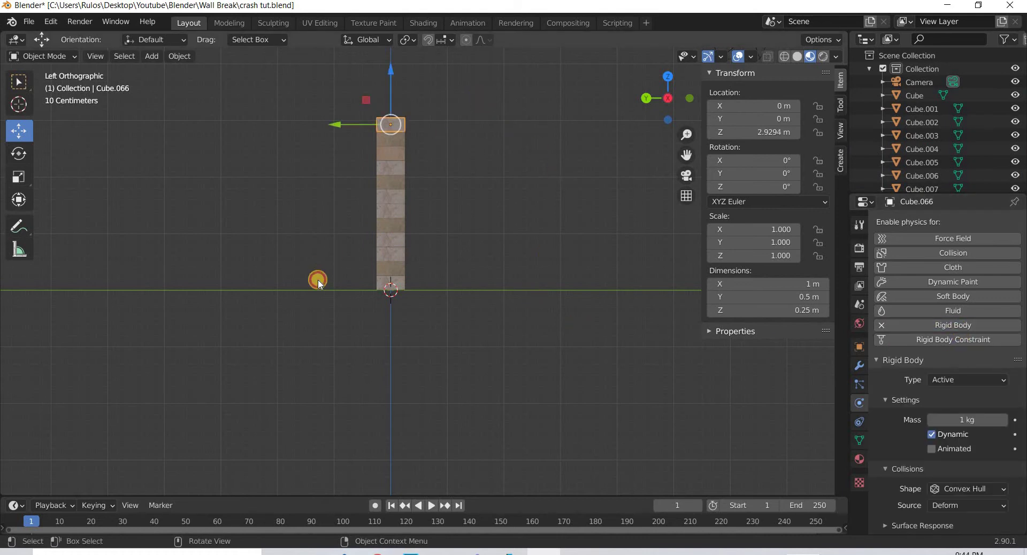
- Box-select the whole wall and copy the rigid body settings from the active top brick to all other bricks
left_click_drag(484, 90, 317, 279)
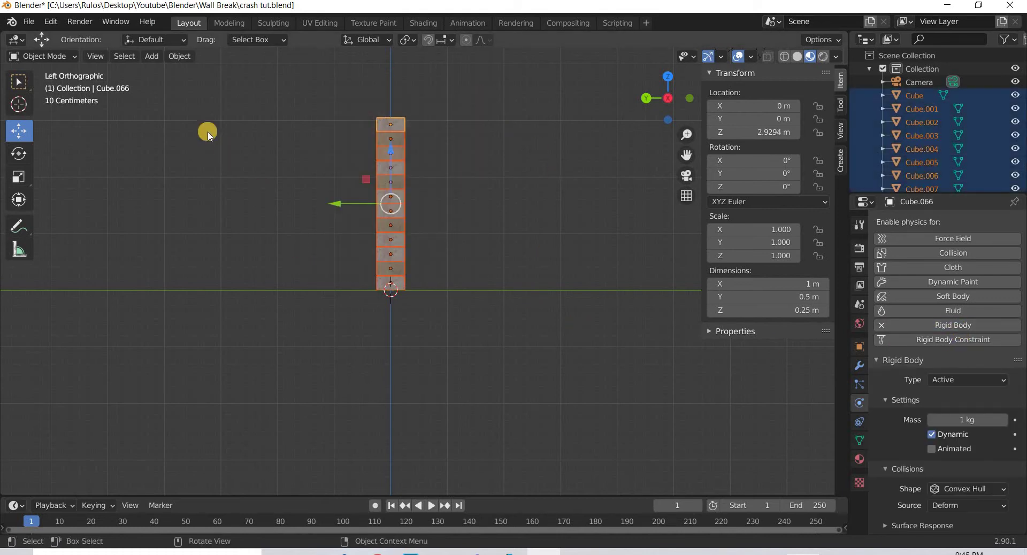
left_click(181, 57)
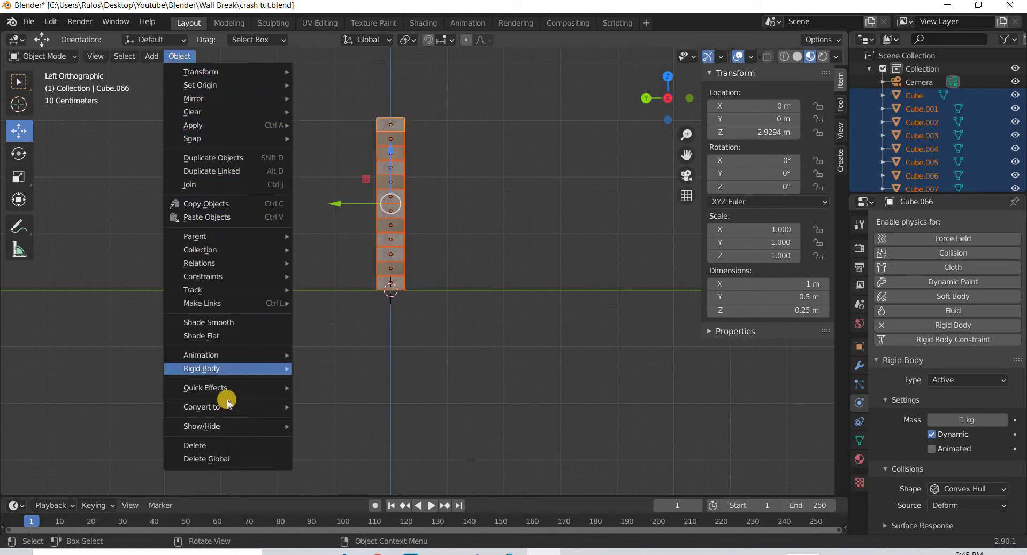
mouse_move(220, 368)
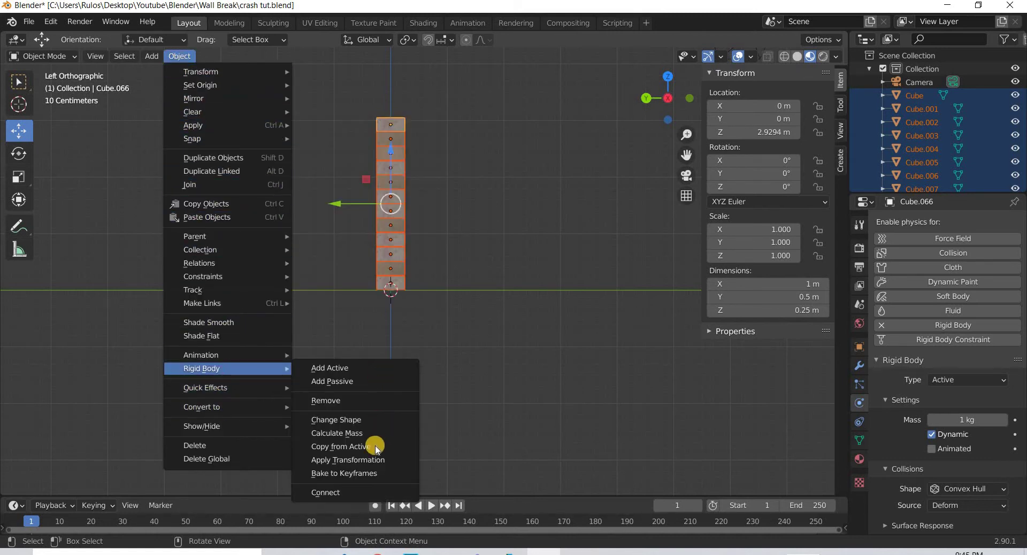
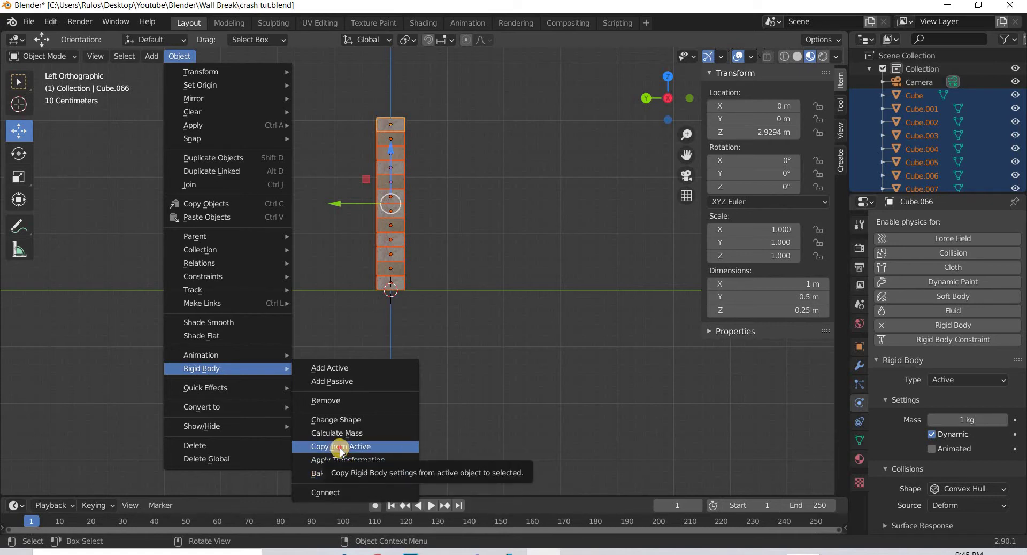
left_click(340, 450)
left_click(424, 309)
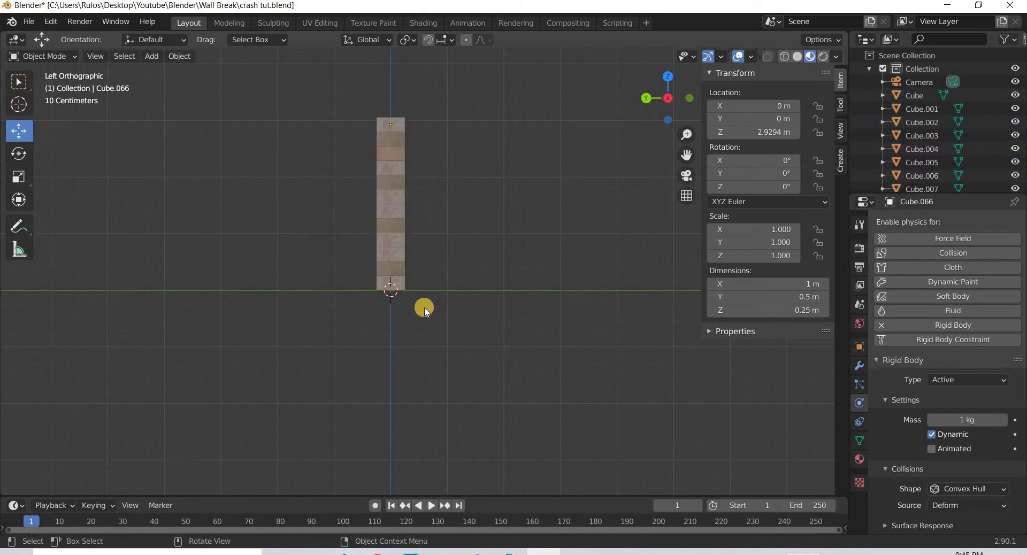
- Check the rigid body settings on a couple of bricks in the middle of the wall
middle_click_drag(355, 236, 389, 243)
left_click(389, 243)
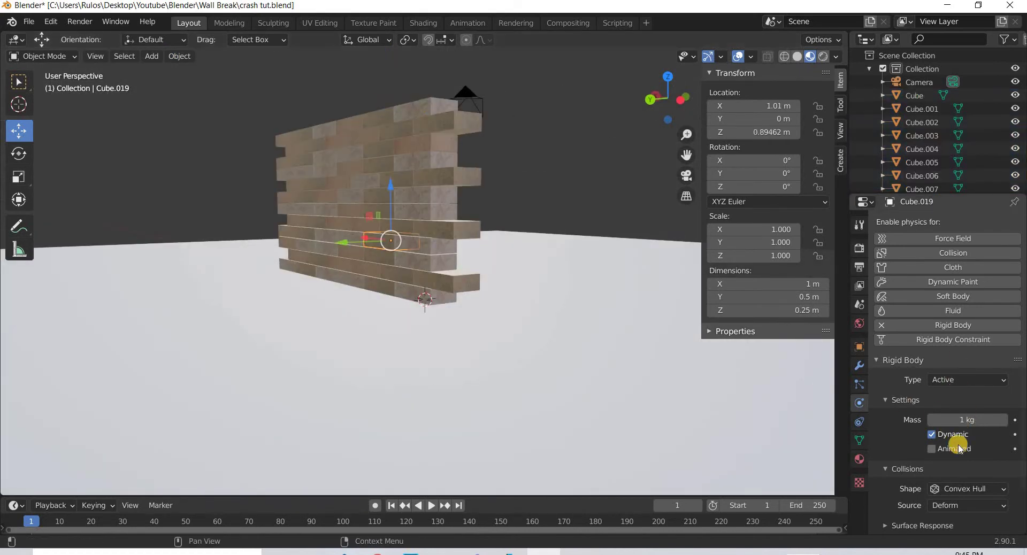
left_click(325, 214)
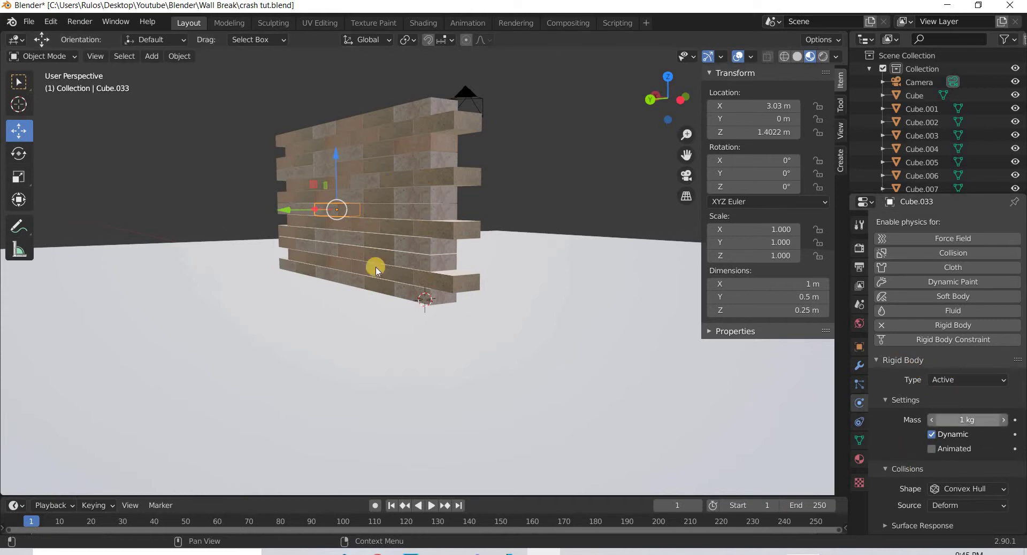
- Play the simulation briefly to test the wall and ground together, and return to frame 1
scroll(339, 354, "down", 3)
middle_click_drag(377, 366, 489, 522)
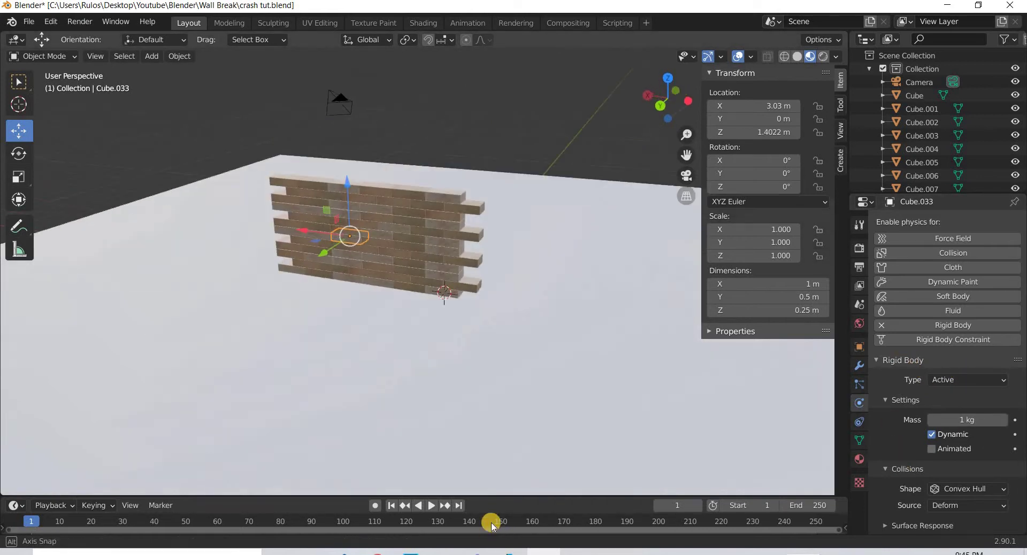
left_click(433, 509)
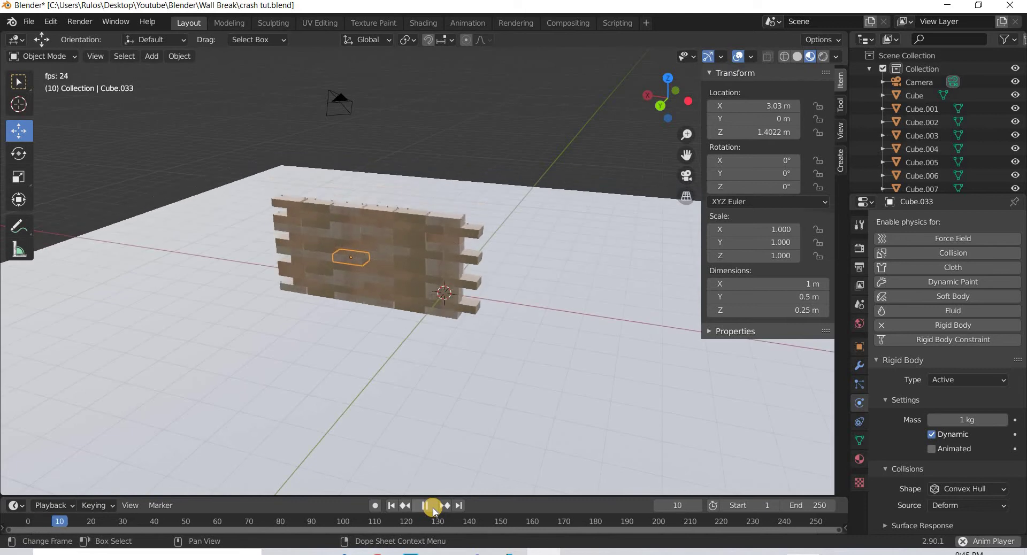
left_click(424, 505)
left_click(391, 505)
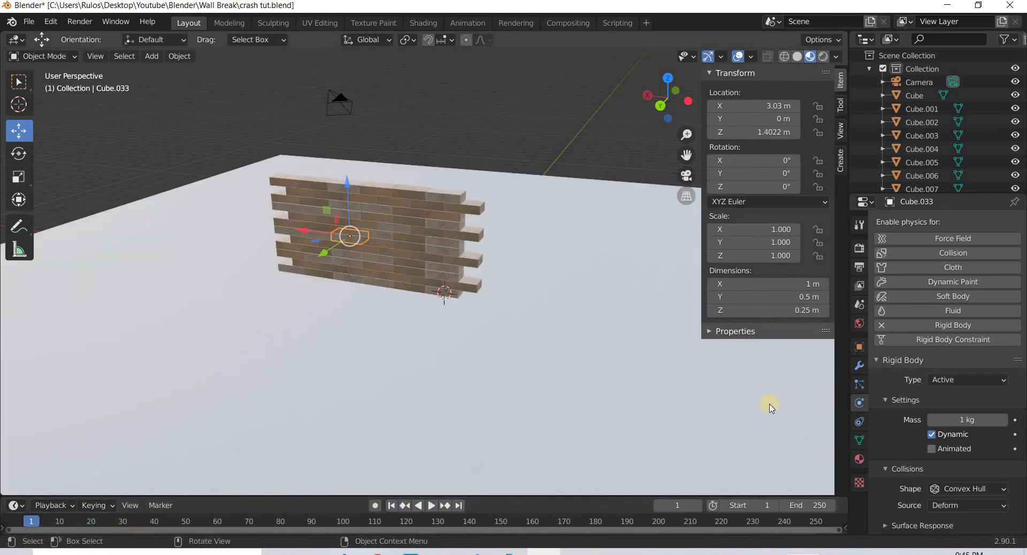
- Set the ground plane's rigid body type to Passive
left_click(769, 405)
left_click(956, 380)
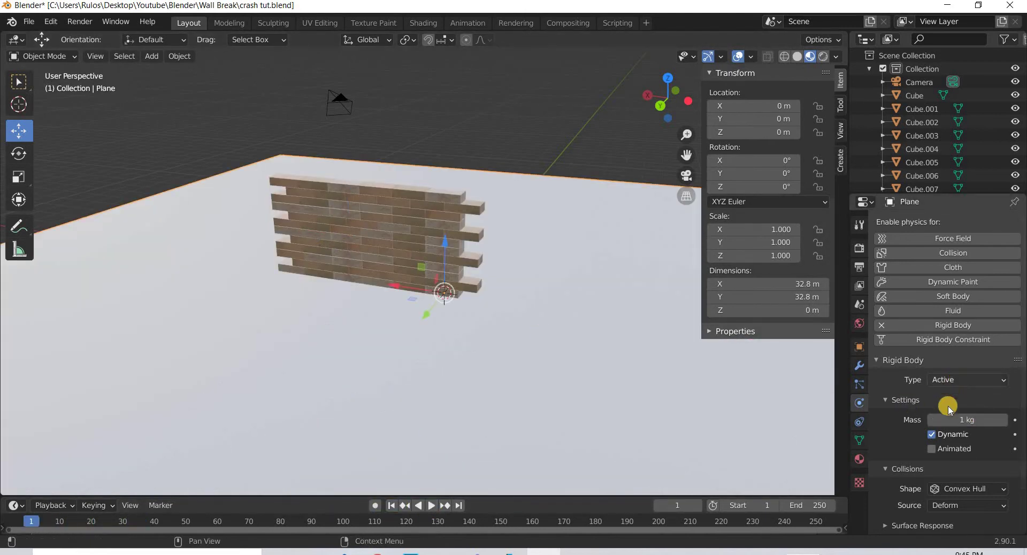
left_click(944, 405)
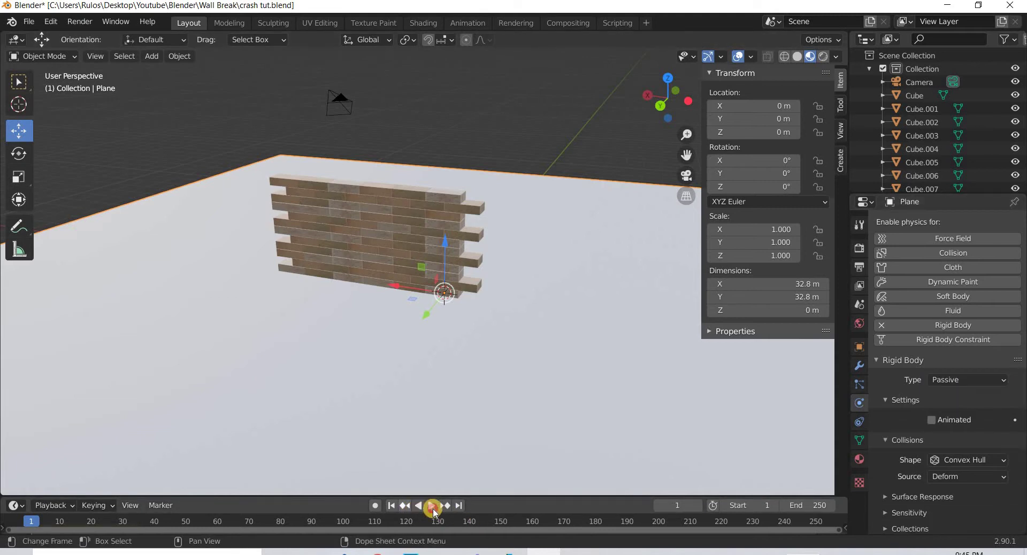
- Replay the simulation to check how the wall rests on the passive ground, and return to frame 1
left_click(432, 506)
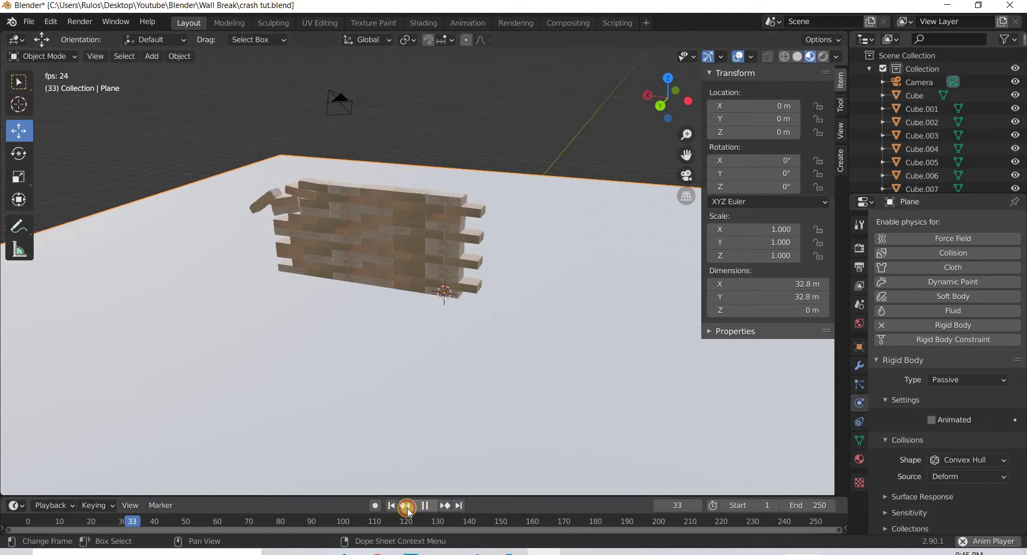
key("space")
left_click(391, 506)
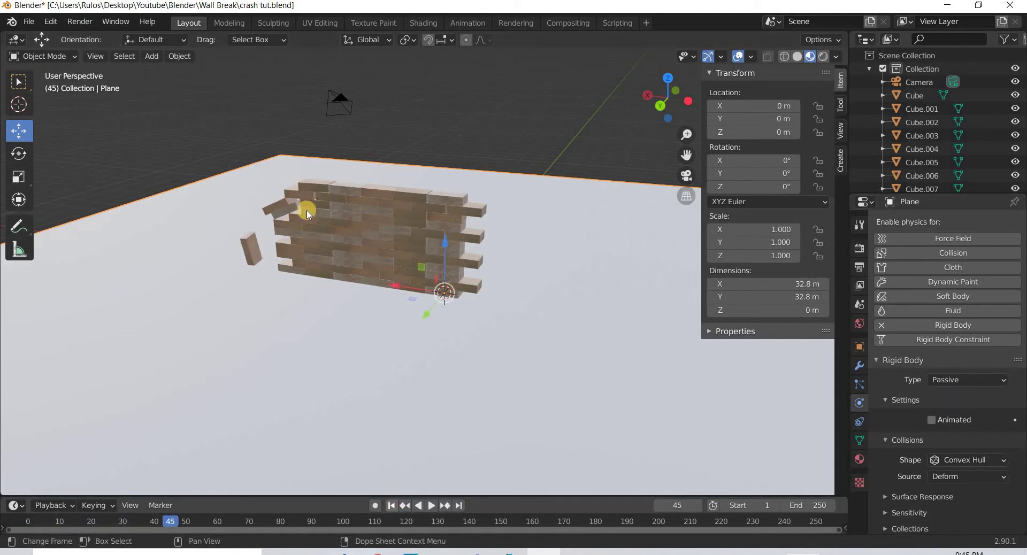
- Delete the overhanging top-row brick at the far end of the wall, away from the 3D cursor
left_click(302, 194)
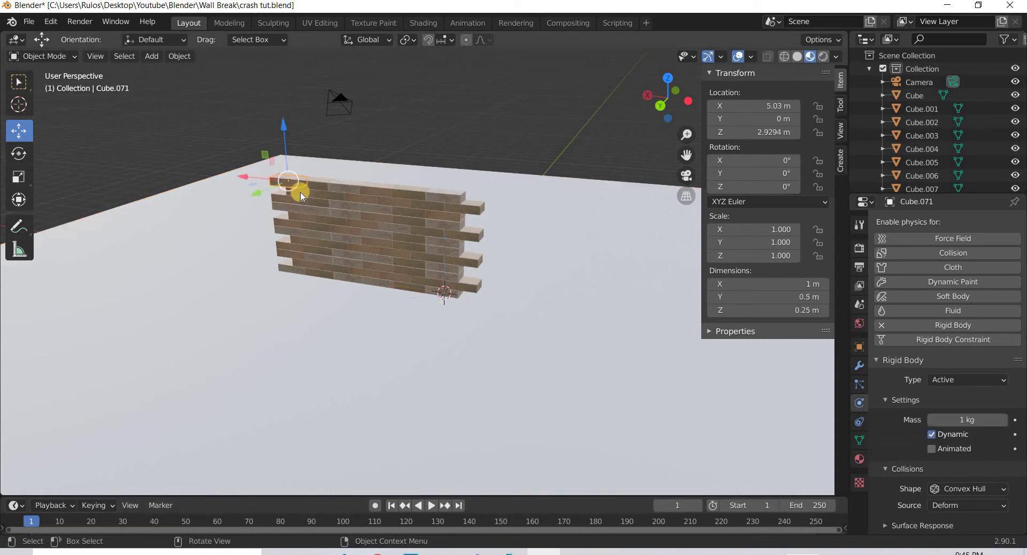
scroll(238, 214, "up", 5)
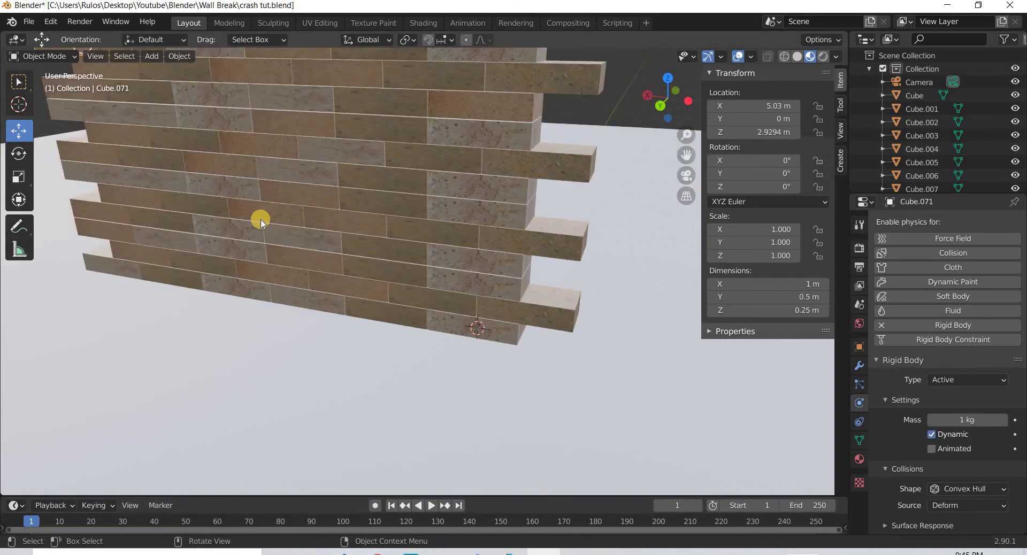
scroll(260, 220, "down", 5)
key("Delete")
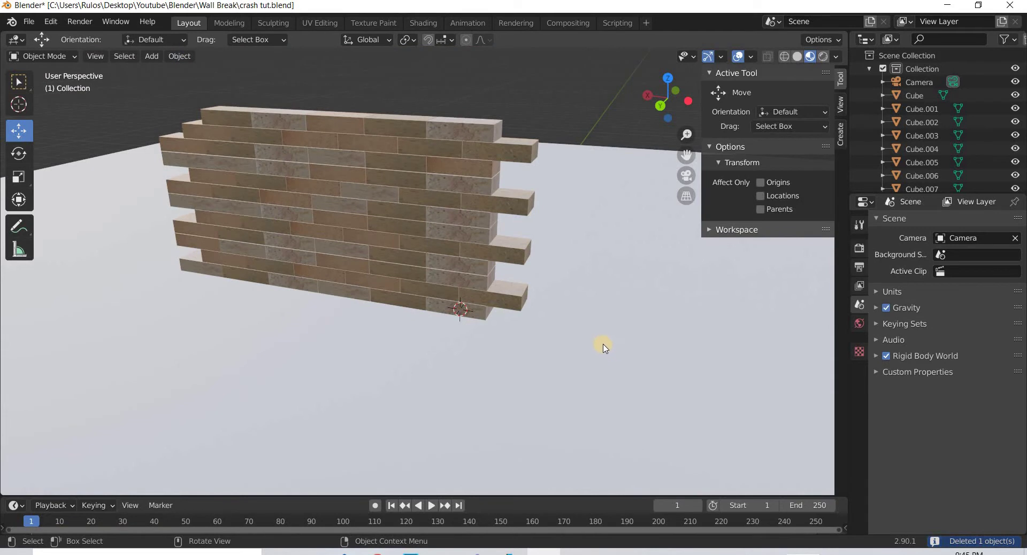
- Play the simulation twice to check the stability of the remaining bricks, rewinding to frame 1 each time
left_click(436, 508)
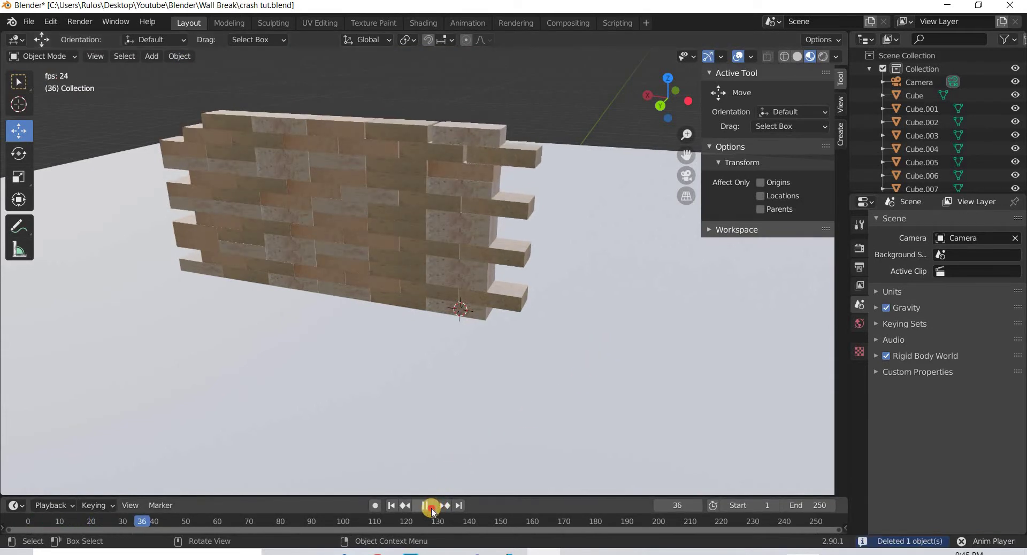
left_click(423, 507)
left_click(392, 507)
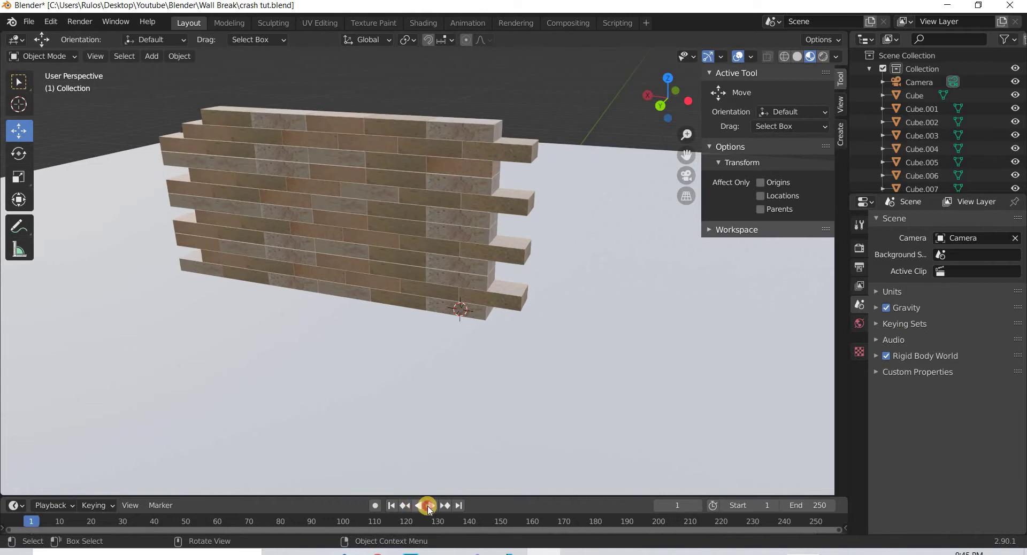
left_click(431, 507)
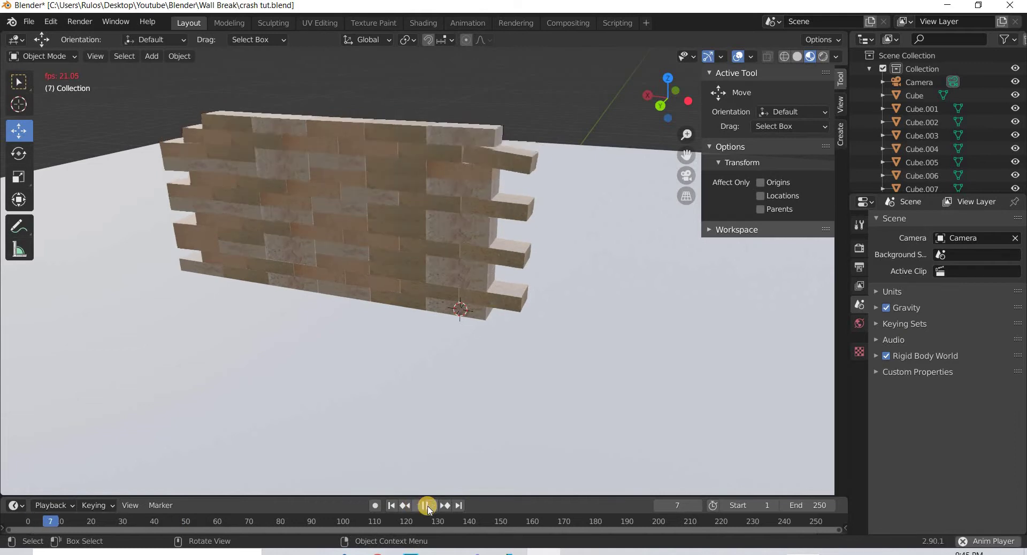
left_click(390, 506)
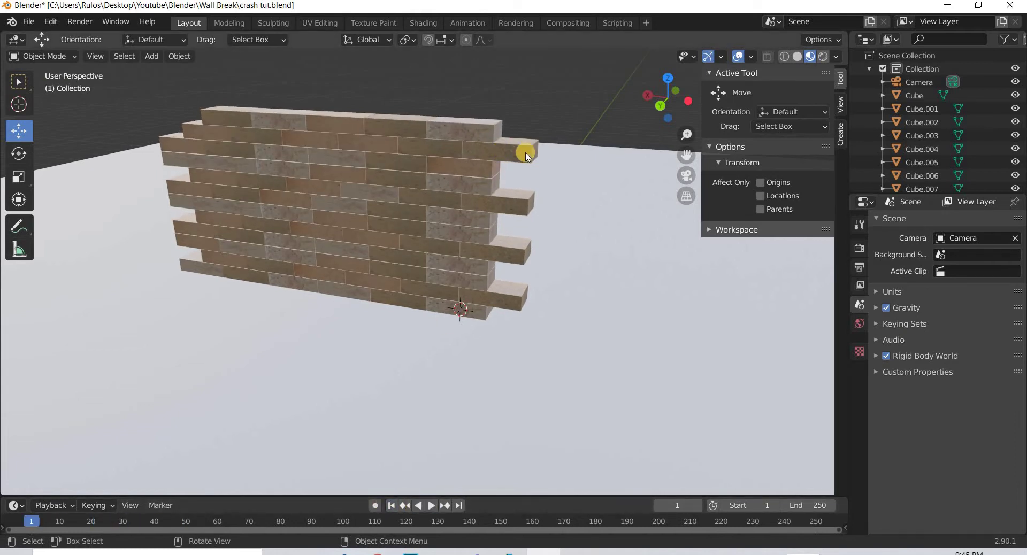
- Delete the overhanging second-row brick and the top-row end brick above it on the 3D cursor side of the wall
scroll(478, 158, "up", 3)
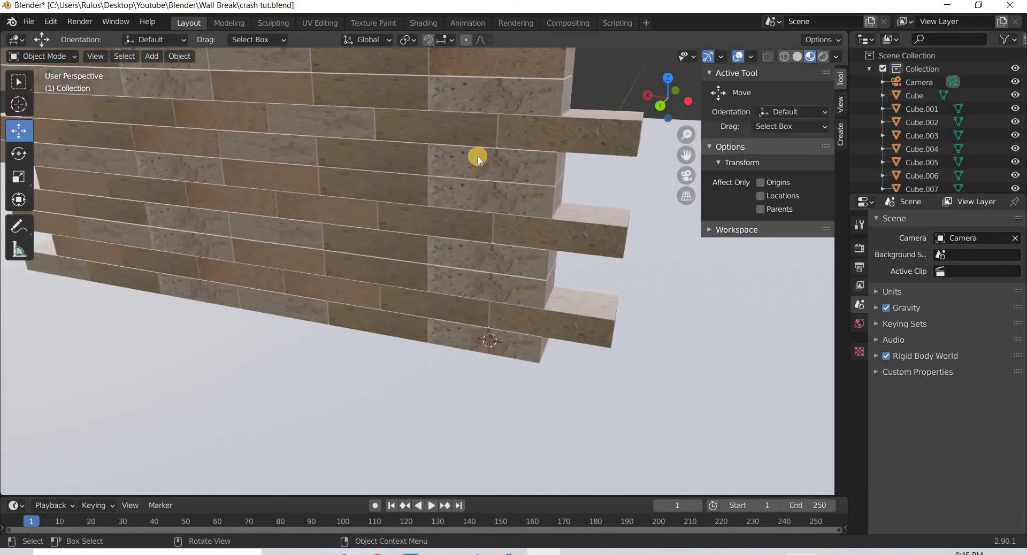
scroll(477, 159, "down", 3)
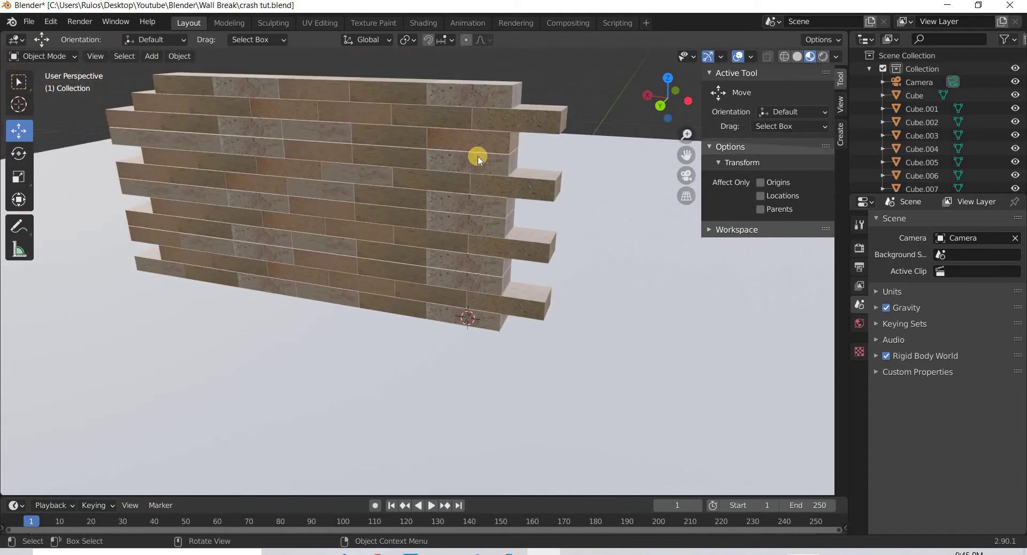
left_click(483, 116)
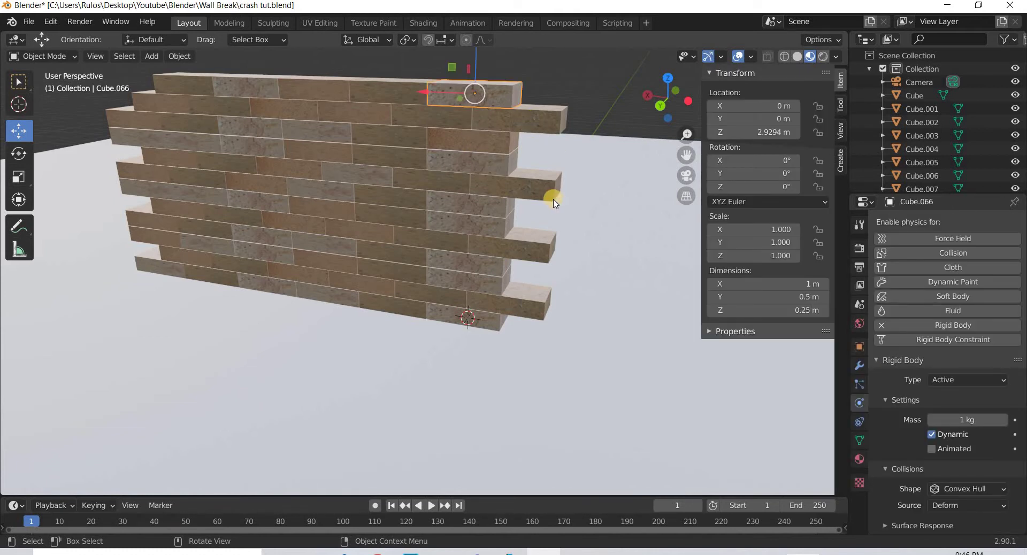
key("ctrl+z")
key("Delete")
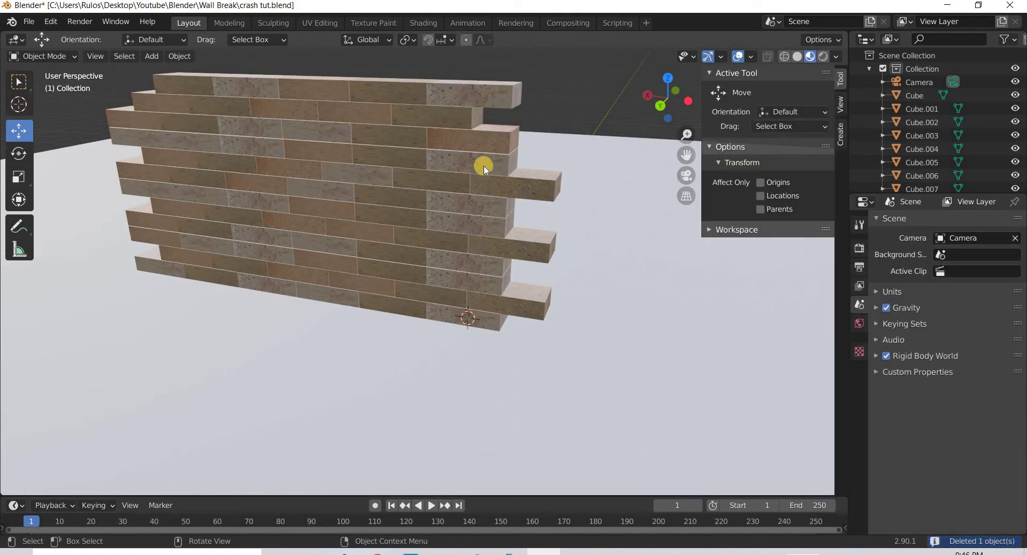
key("ctrl+z")
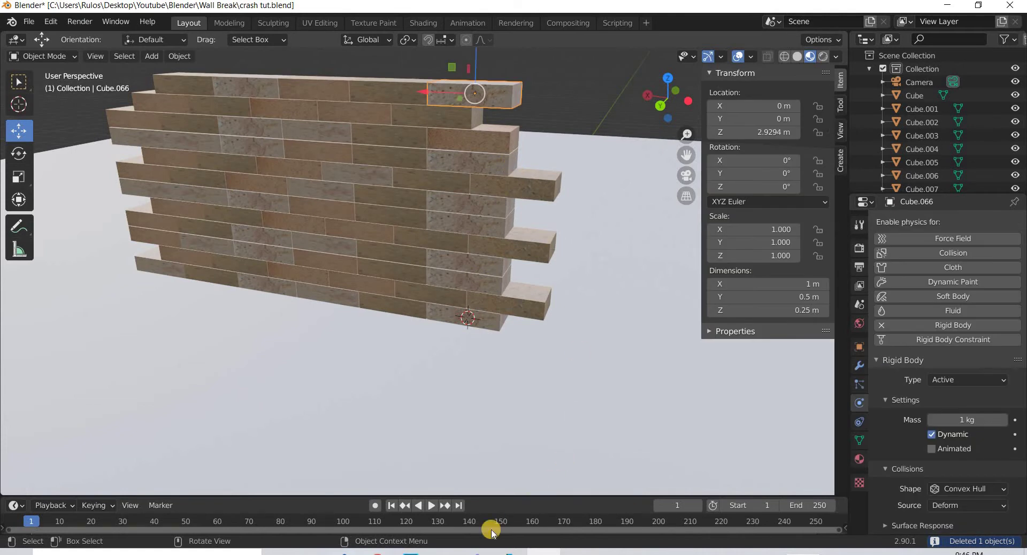
key("Delete")
- Run the simulation to check that the trimmed wall stands, and return to frame 1
left_click(428, 507)
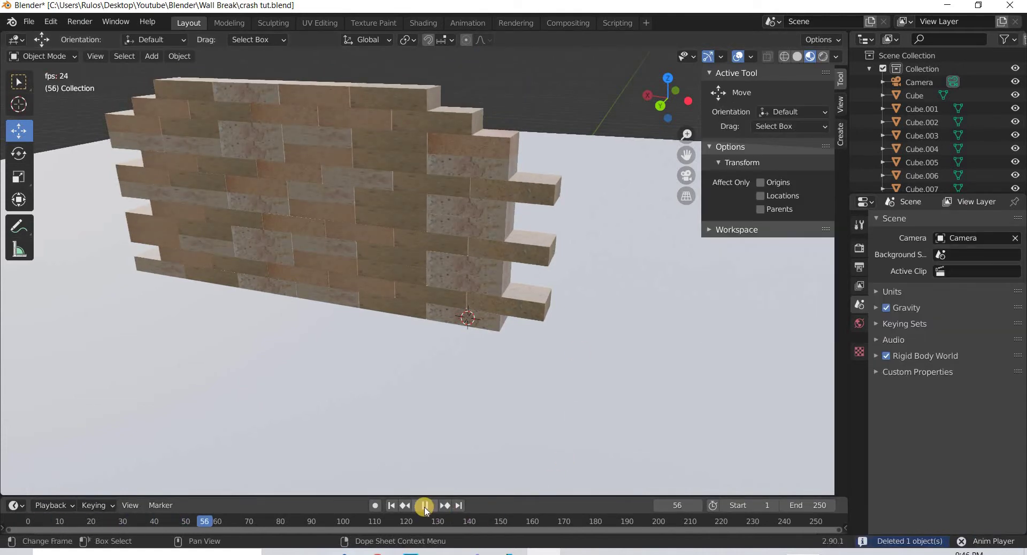
key("space")
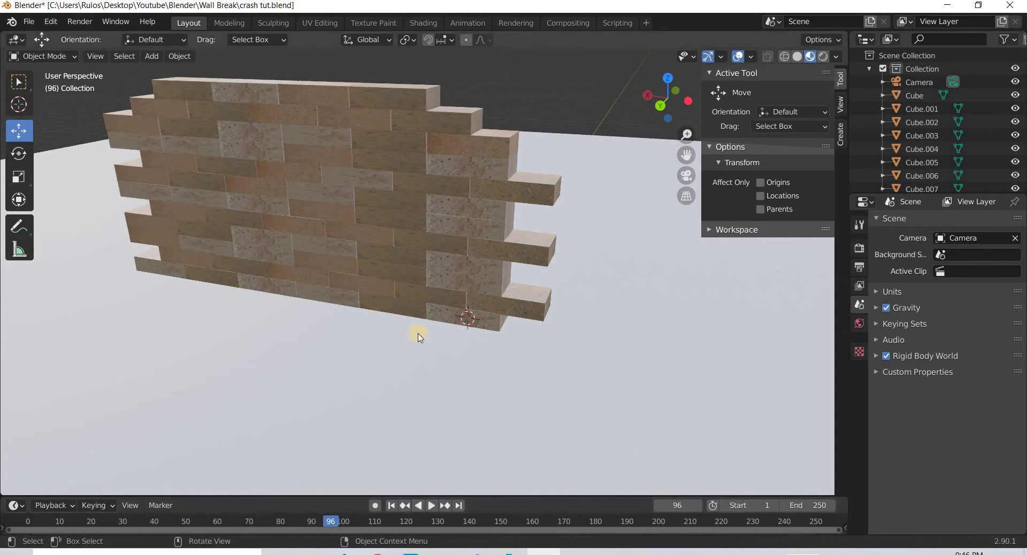
scroll(417, 380, "down", 3)
left_click(389, 507)
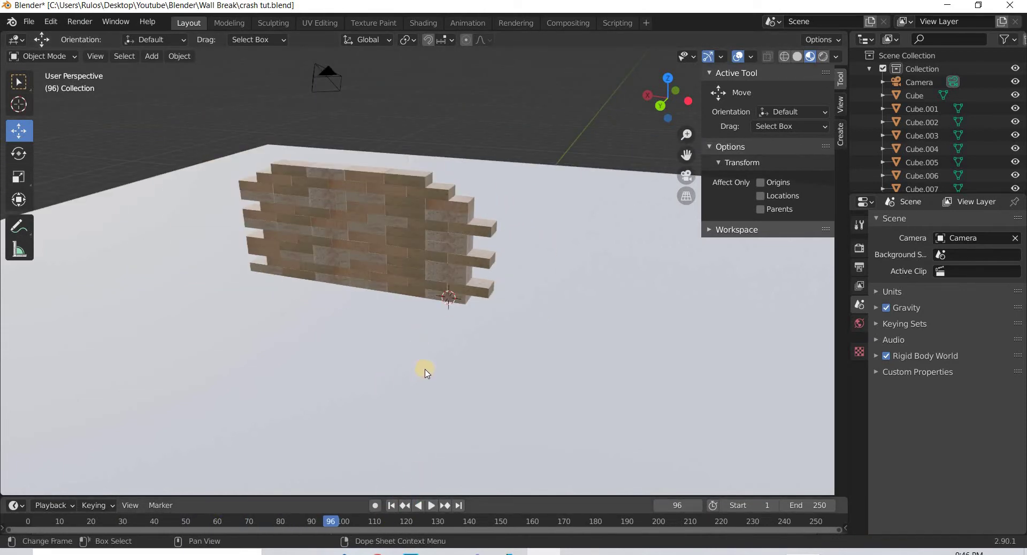
- Add a Landscape mesh at the 3D cursor and scale it uniformly to about 16.26, covering the ground plane
middle_click_drag(456, 383, 446, 401)
scroll(181, 94, "down", 2)
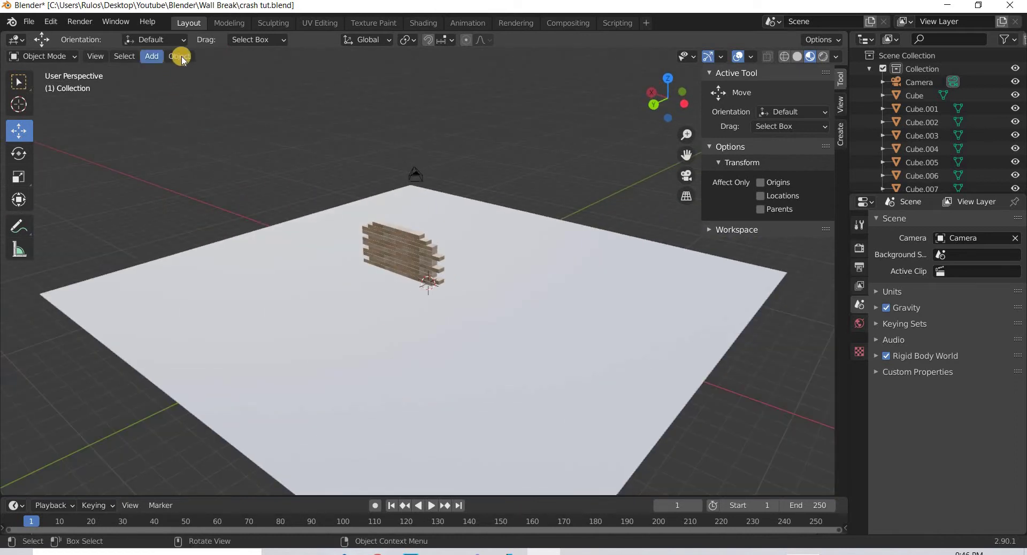
left_click(152, 56)
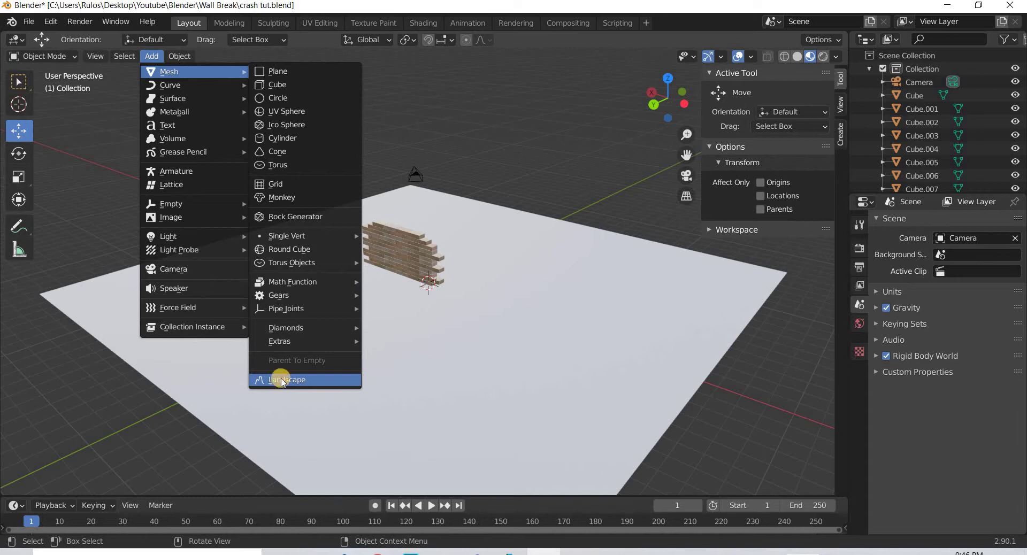
left_click(282, 380)
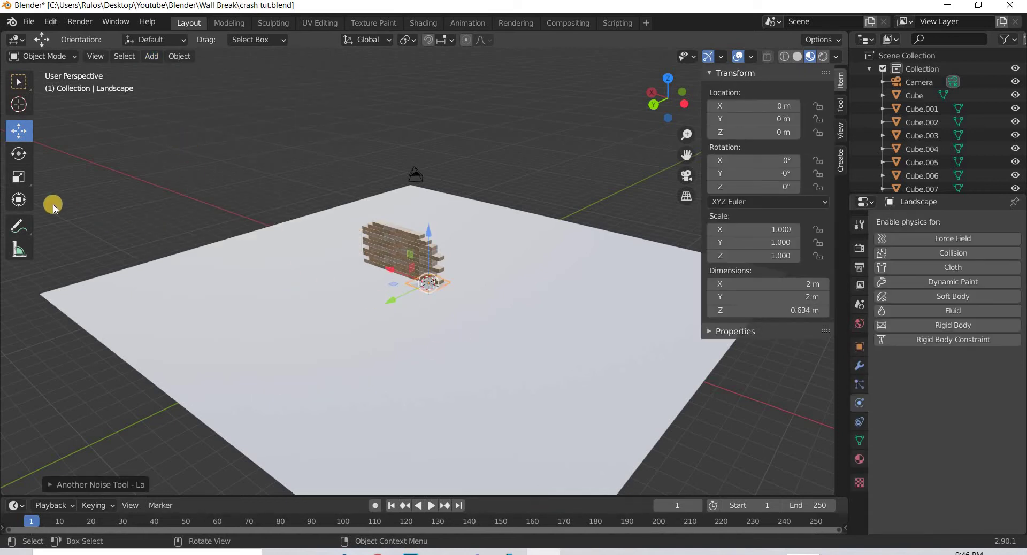
key("s")
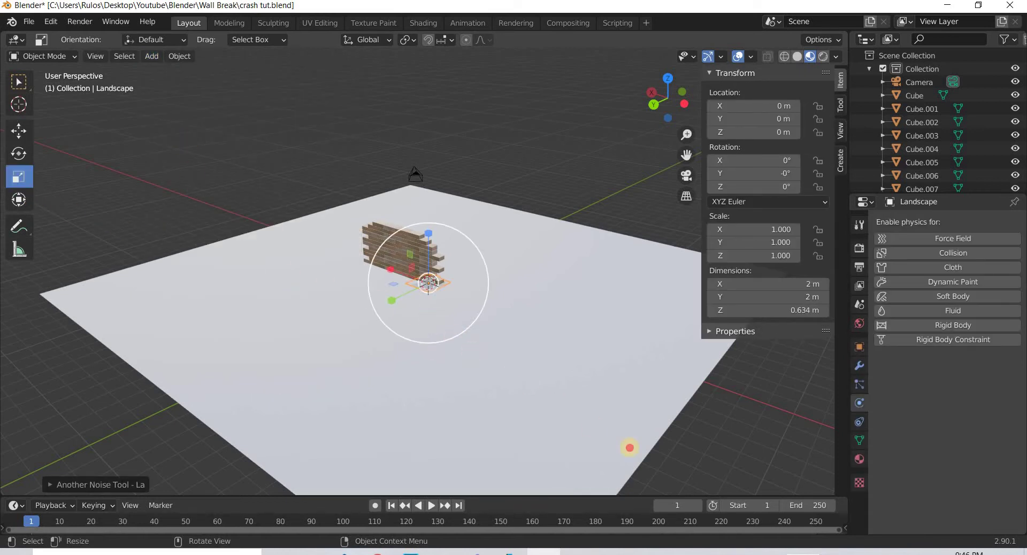
left_click(505, 330)
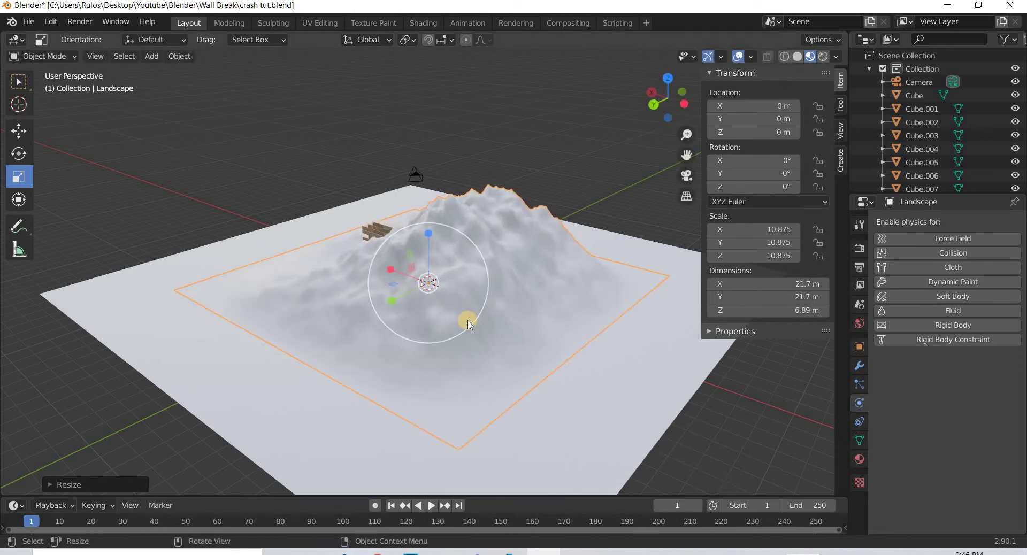
left_click_drag(472, 327, 502, 343)
- Move the landscape along Y to about -32.577 m so that it adjoins the ground plane's edge behind the wall
left_click(23, 130)
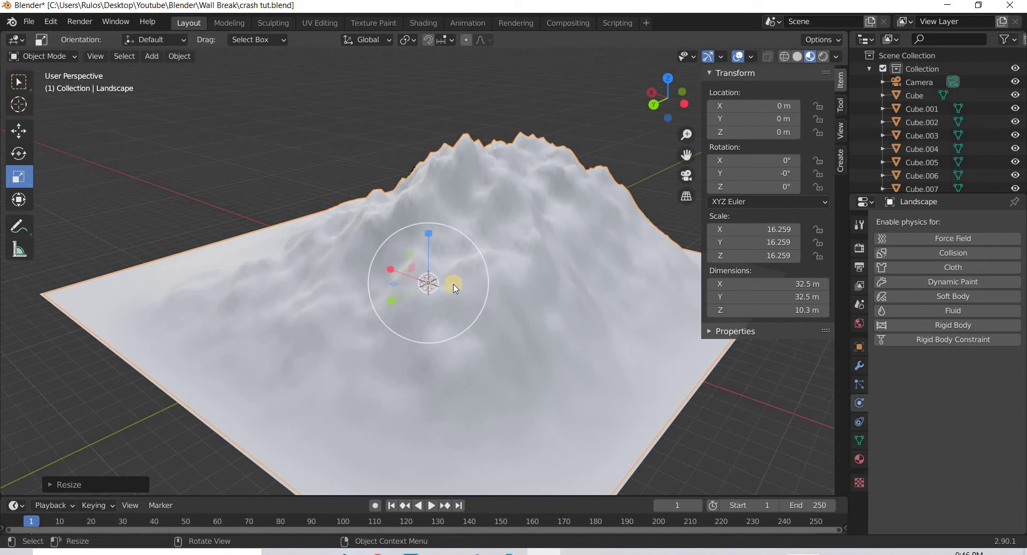
left_click_drag(398, 297, 422, 307)
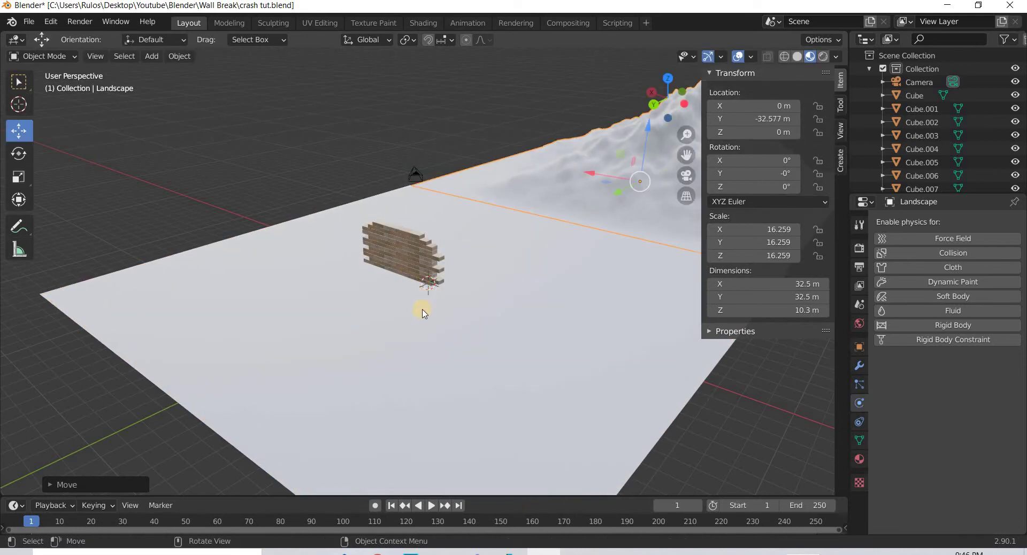
middle_click_drag(422, 307, 491, 330)
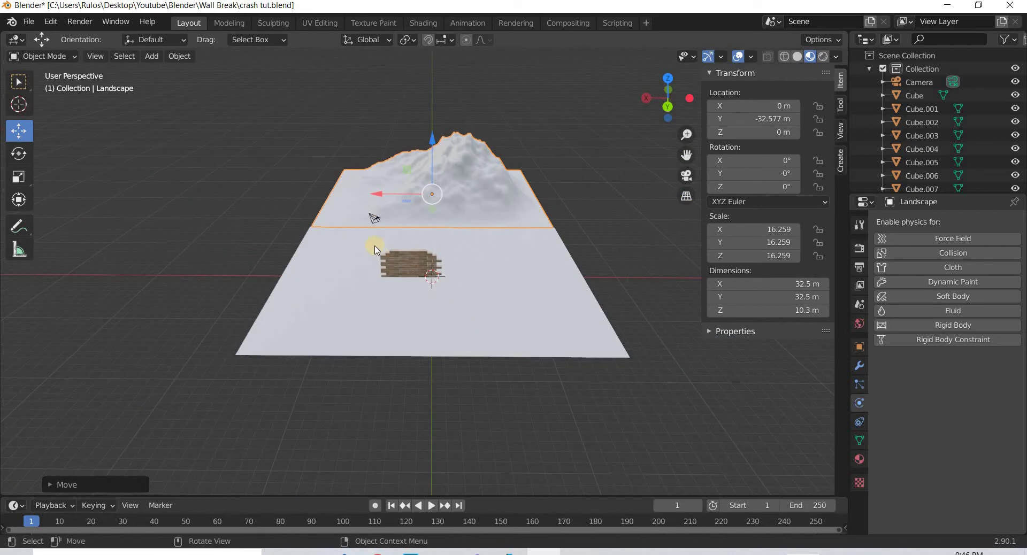
- Select the scene camera and look at the wall through the camera viewpoint
left_click(118, 71)
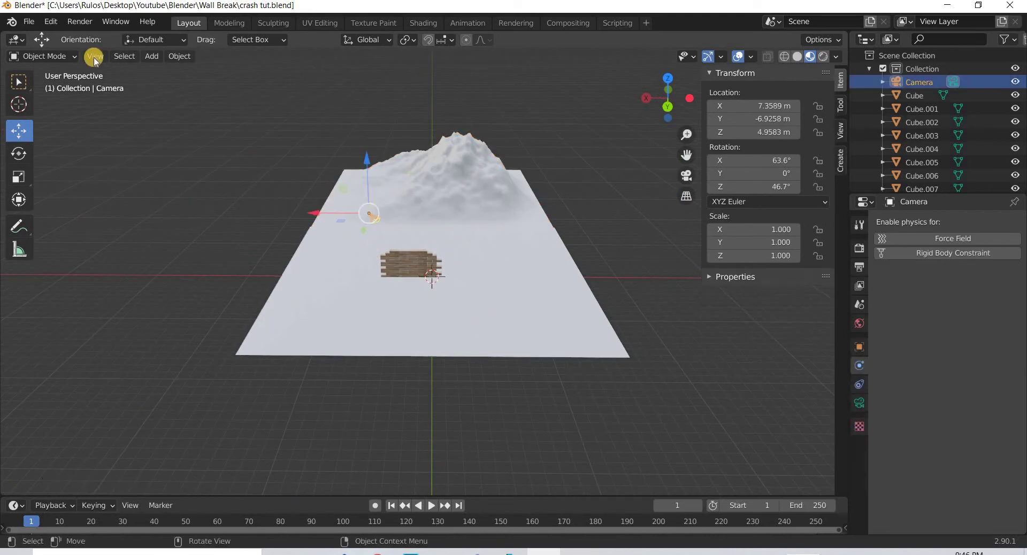
left_click(96, 56)
mouse_move(134, 209)
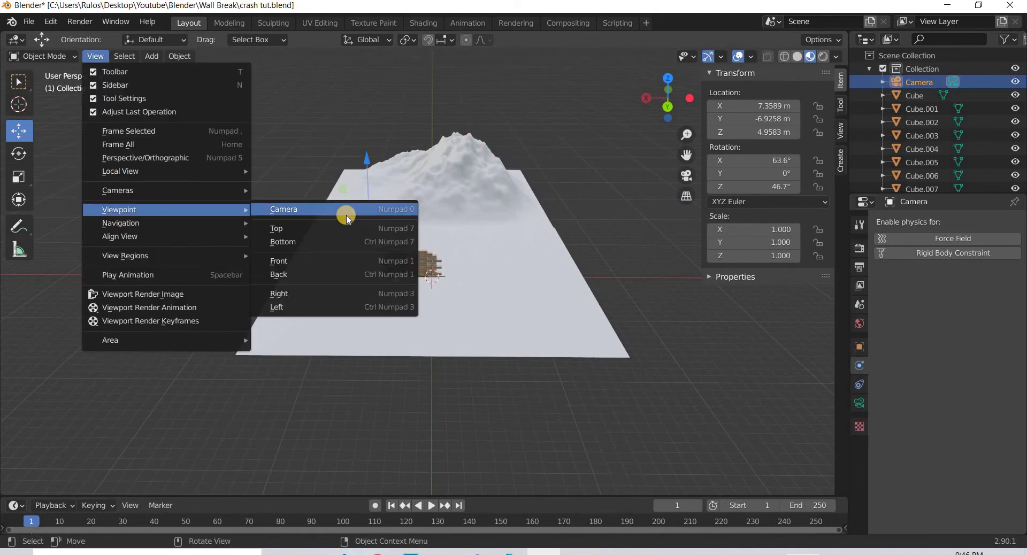
left_click(330, 209)
middle_click_drag(443, 299, 382, 286)
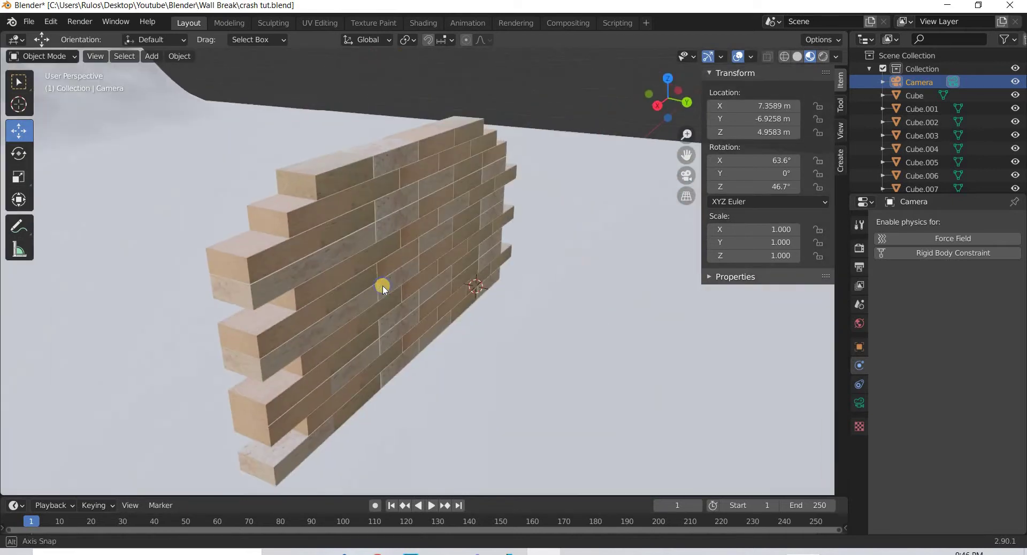
left_click(96, 56)
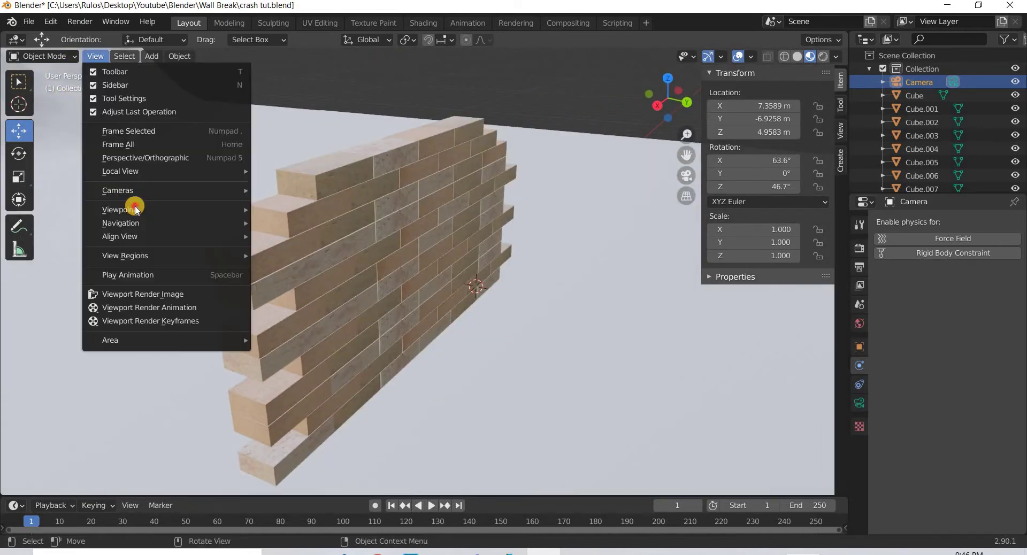
mouse_move(128, 191)
mouse_move(160, 210)
left_click(337, 207)
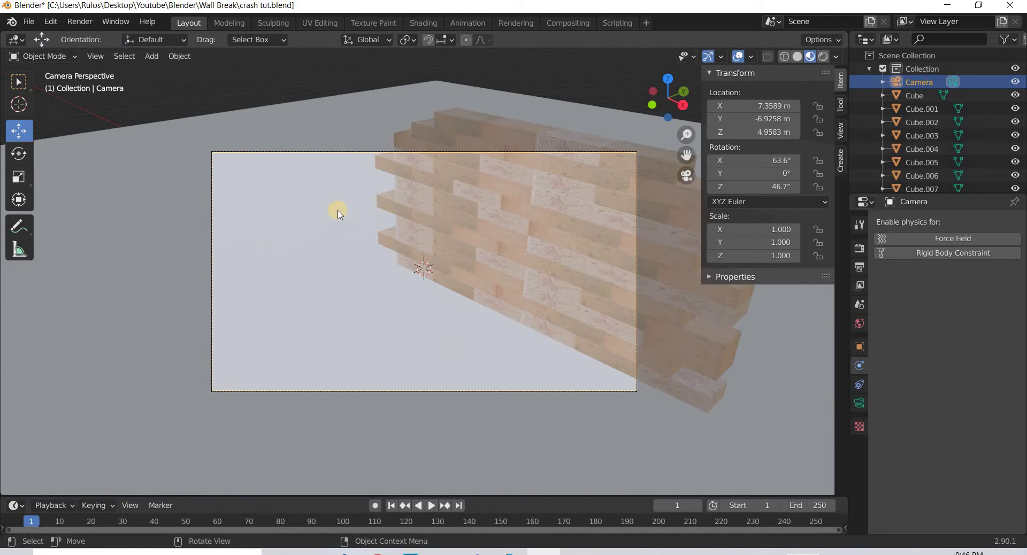
- Lock the camera to the view and reframe it to face the brick wall head-on with the landscape behind
key("n")
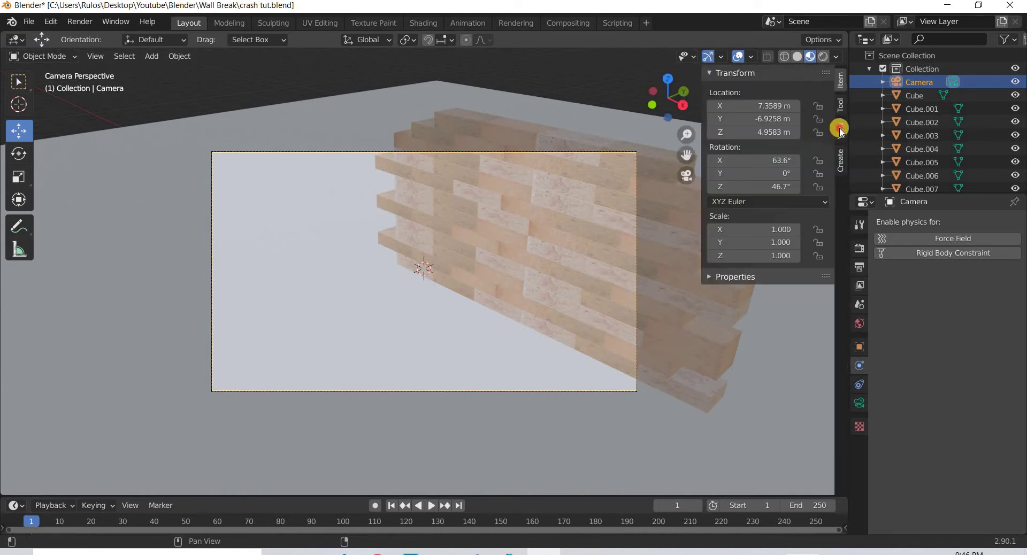
left_click(840, 130)
left_click(760, 236)
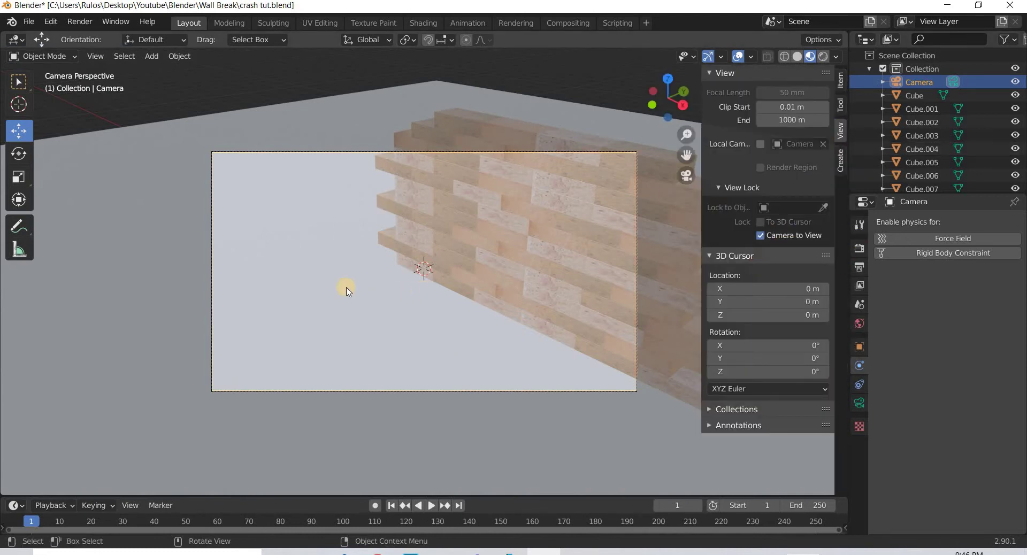
middle_click_drag(344, 286, 235, 261)
scroll(218, 258, "down", 5)
left_click_drag(202, 225, 178, 221)
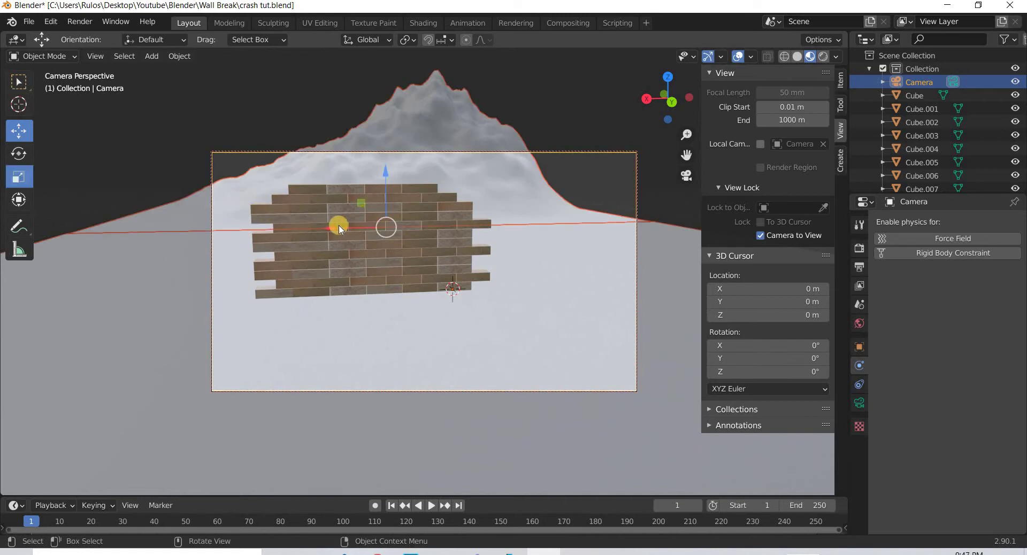
- Stretch the landscape along its X axis so the mountain spreads wider across the background
left_click_drag(321, 229, 319, 228)
right_click(320, 229)
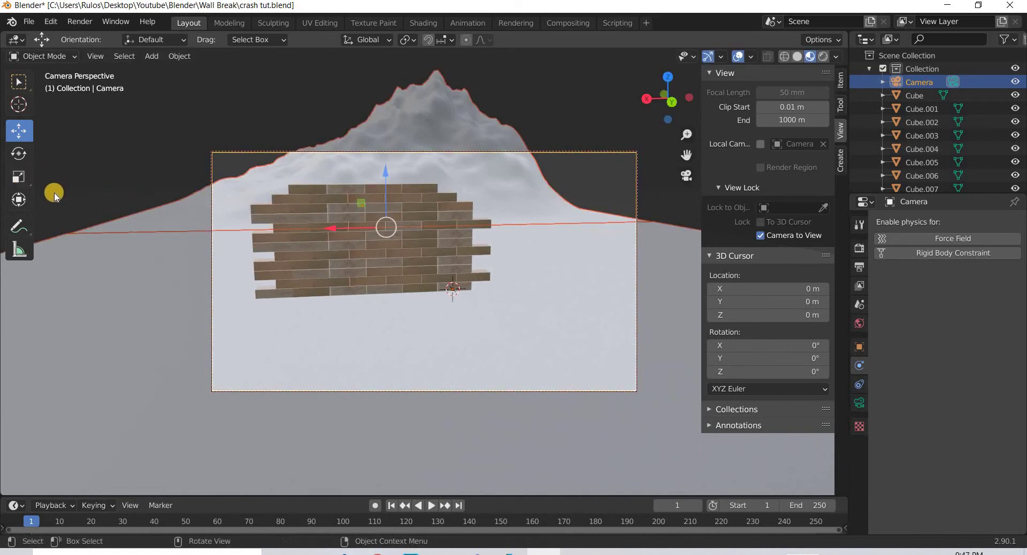
left_click(65, 223)
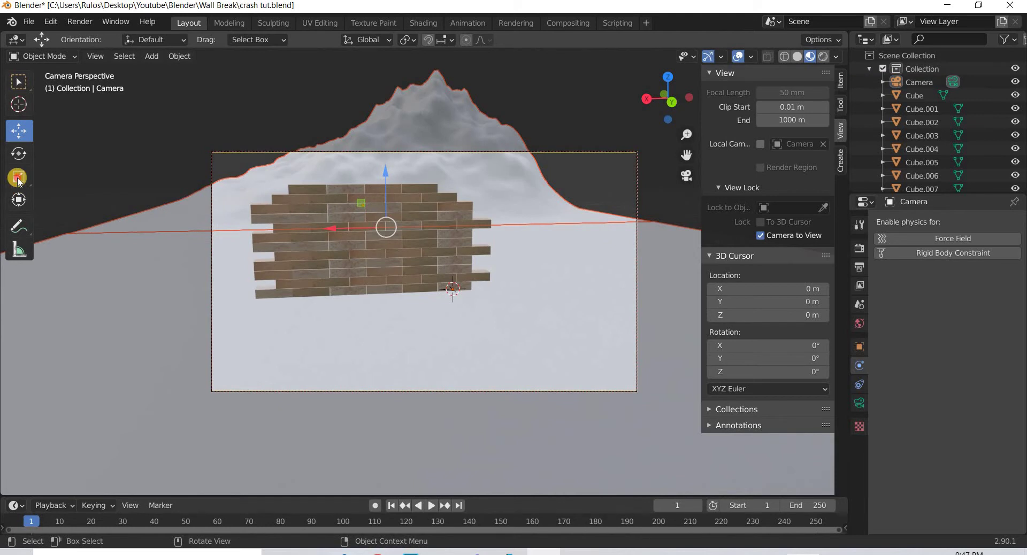
key("shift+space")
key("s")
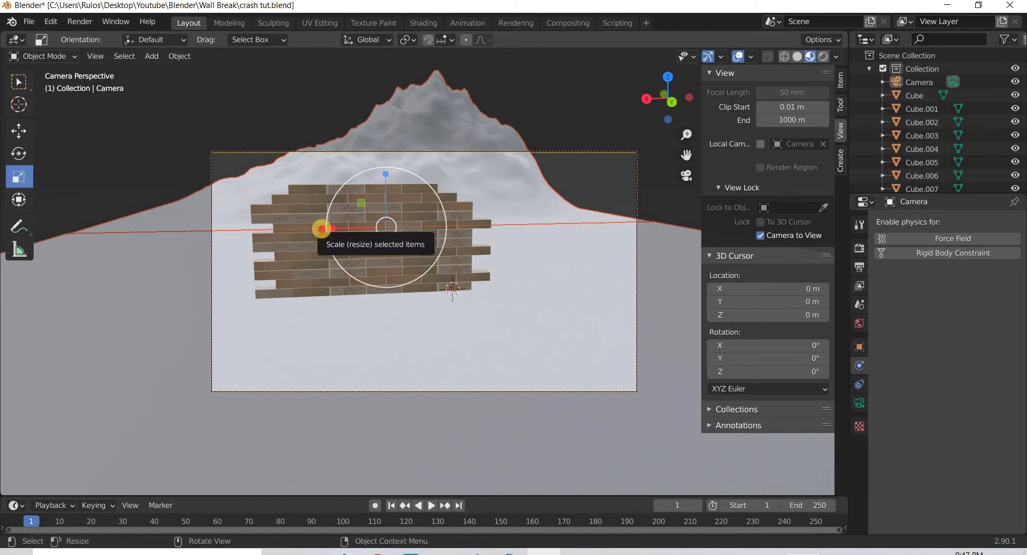
left_click_drag(323, 228, 356, 272)
- Reframe the camera so the wall sits nearer the middle of the shot, deselect everything and turn off the Camera to View lock
middle_click_drag(355, 271, 425, 278)
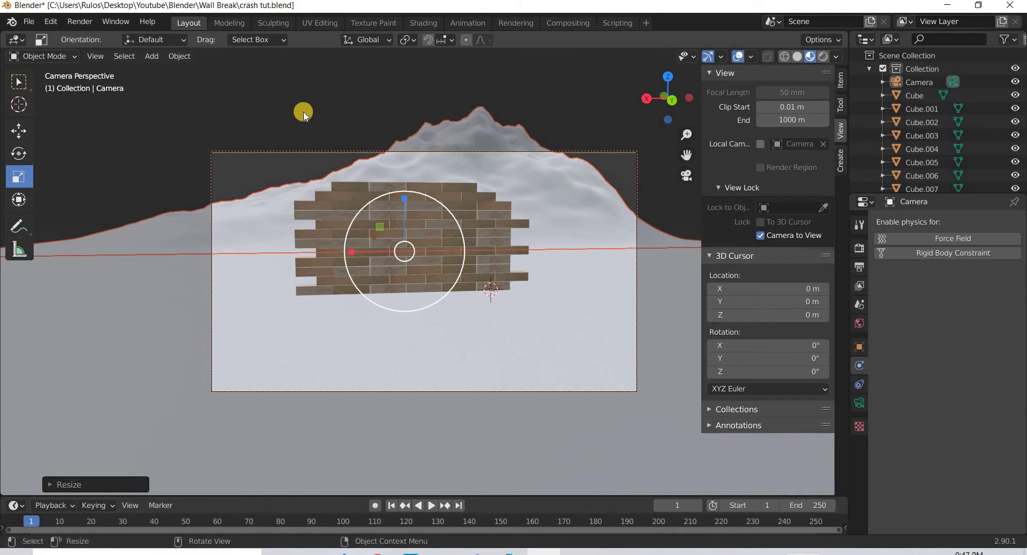
left_click(304, 113)
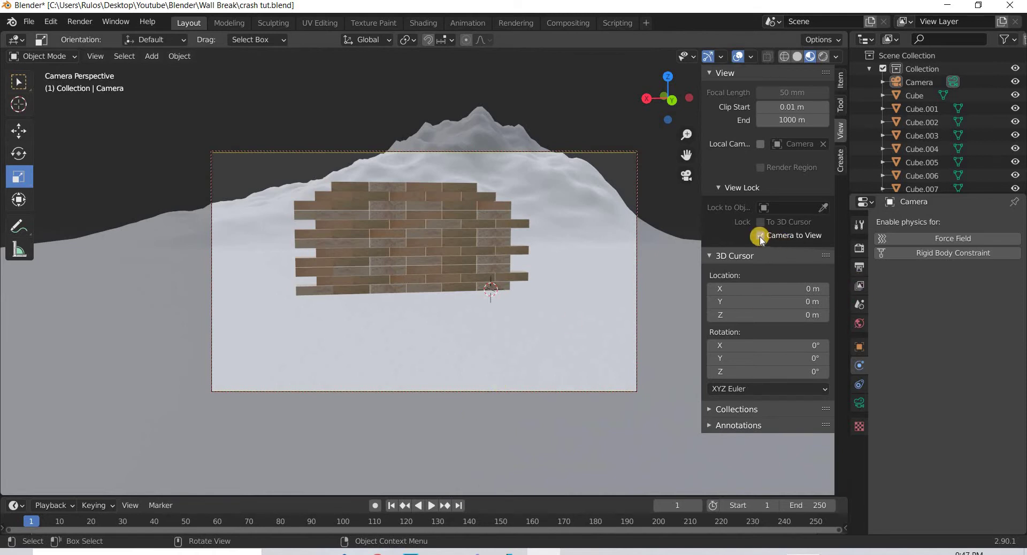
middle_click_drag(438, 354, 385, 386)
middle_click_drag(463, 256, 464, 257)
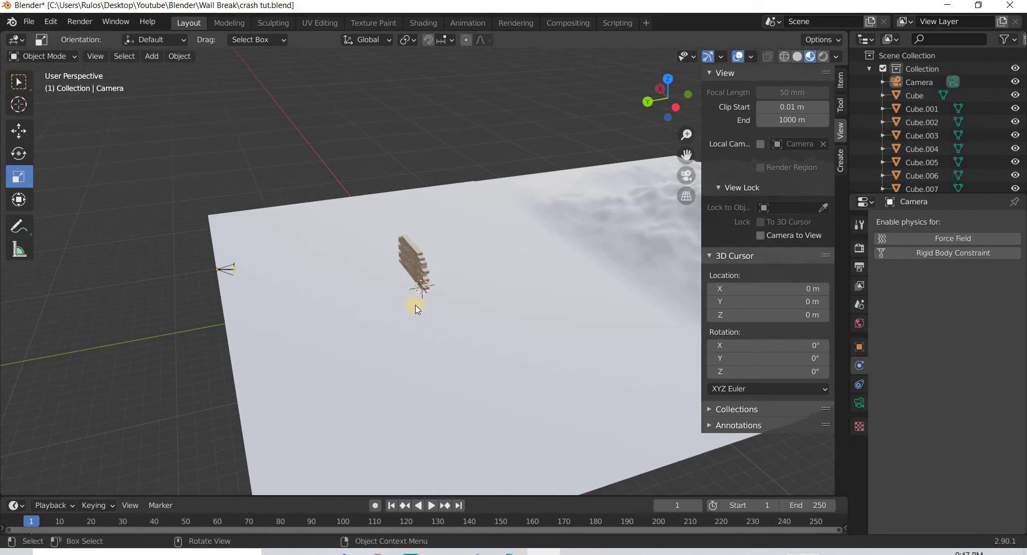
- Select the ground plane and open the add-on preferences
left_click(473, 383)
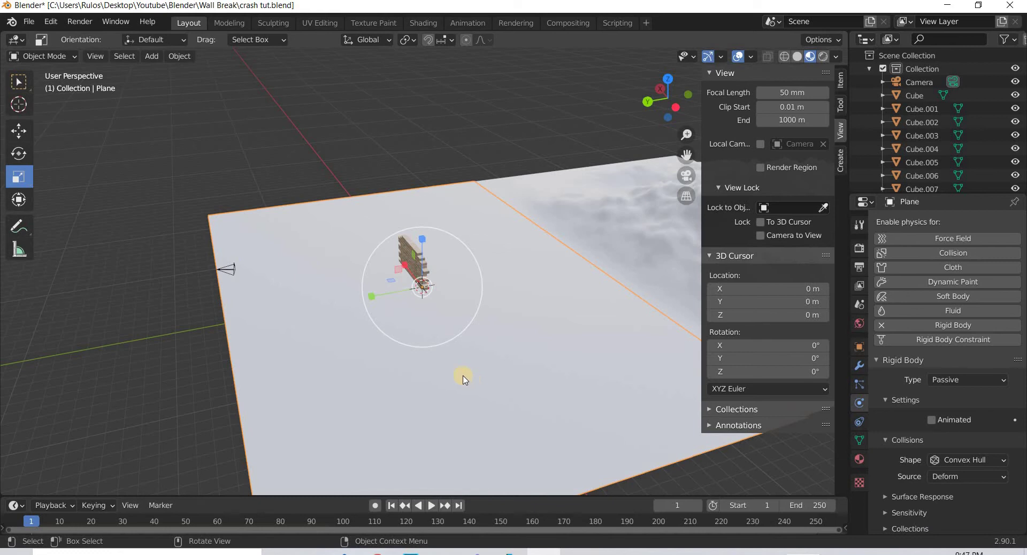
left_click(52, 21)
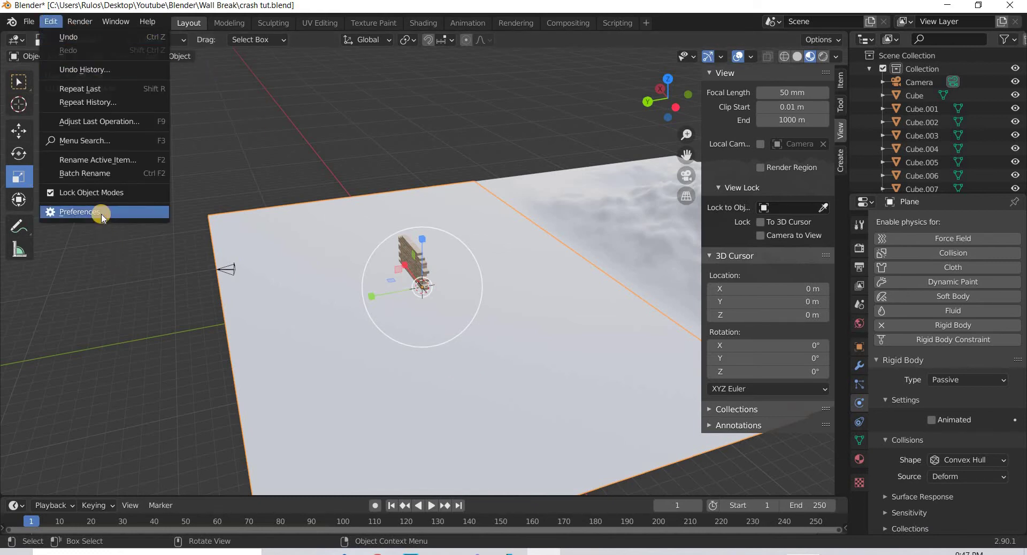
left_click(83, 211)
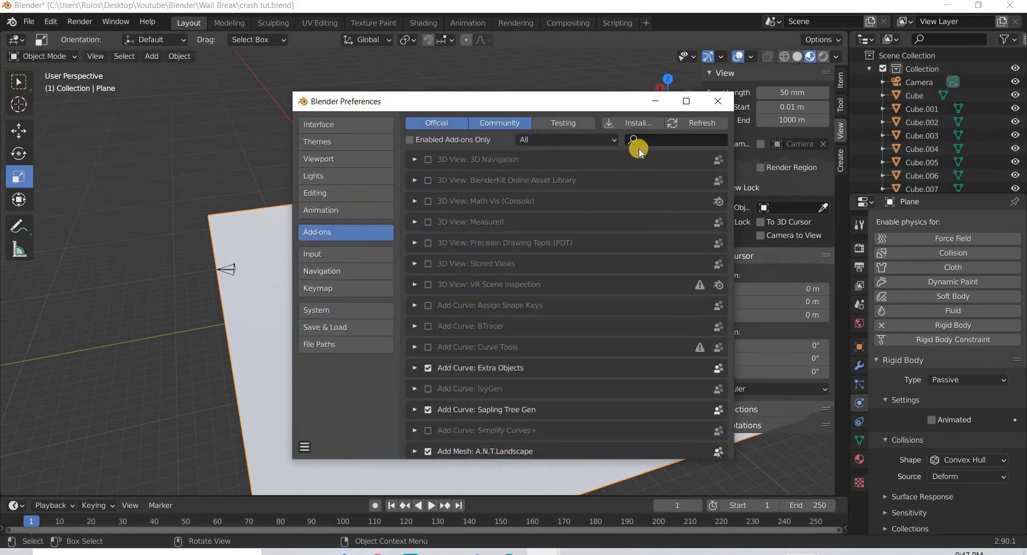
- Search the add-ons for "node" to check whether Node Wrangler is enabled, and close the preferences
left_click(671, 139)
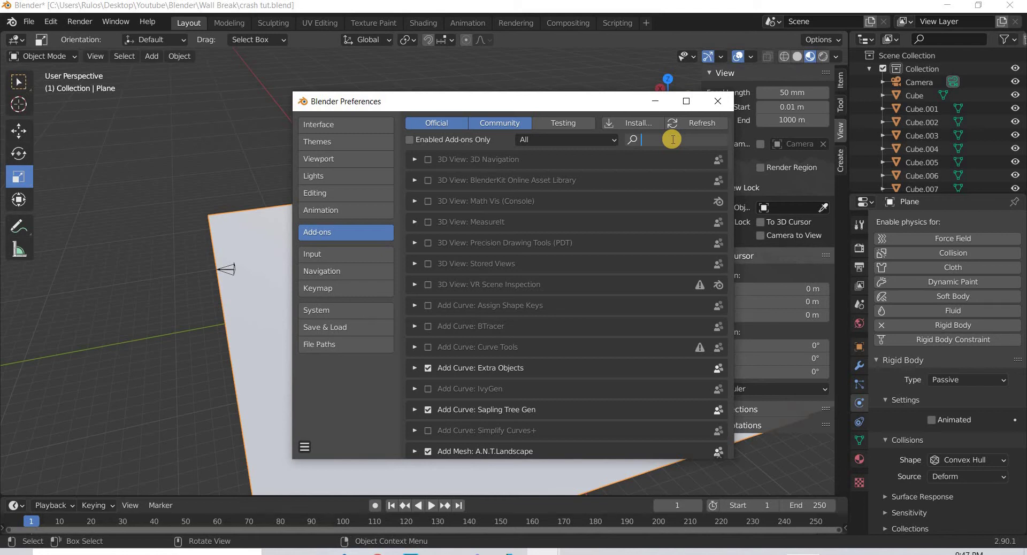
type("node")
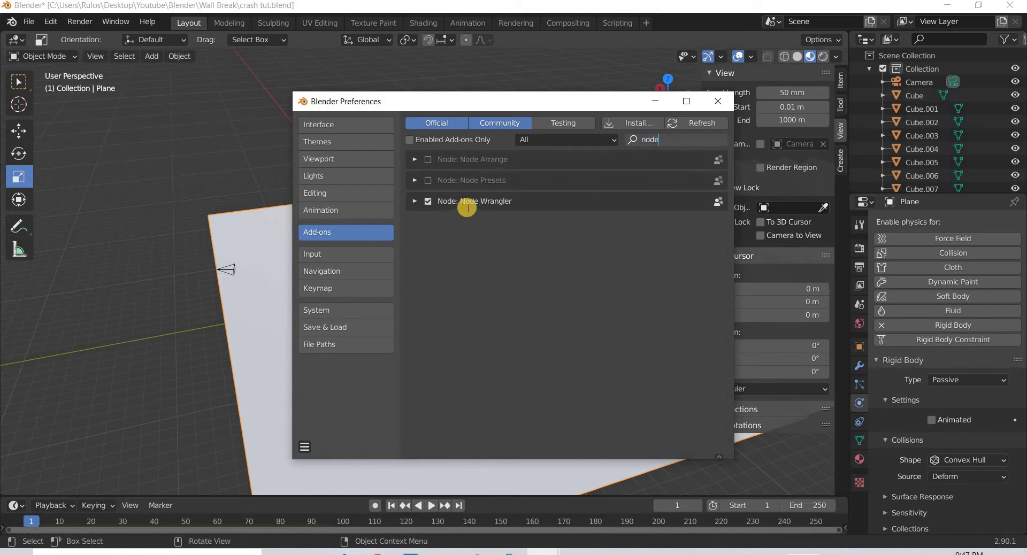
left_click(288, 375)
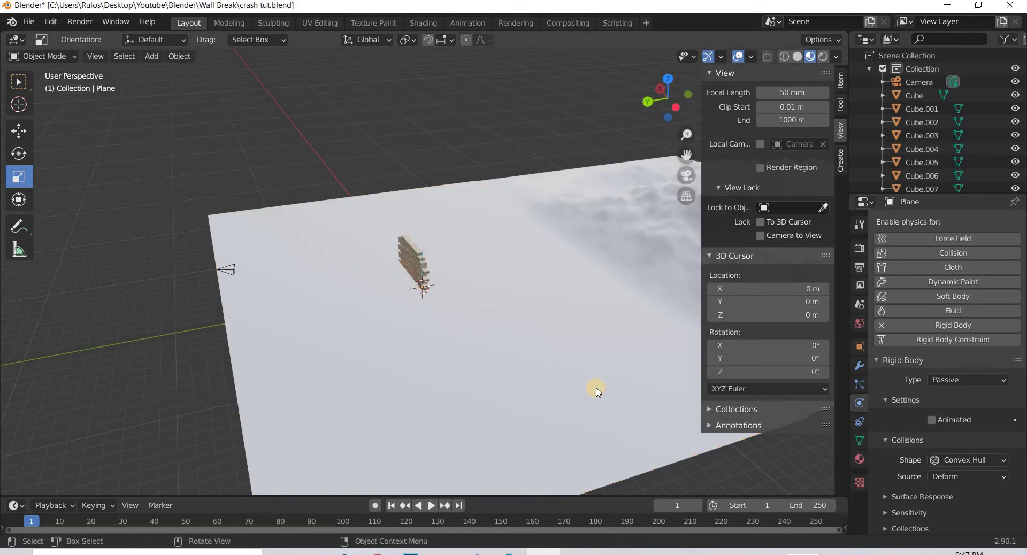
- Create a new material named ground on the selected plane
left_click(861, 463)
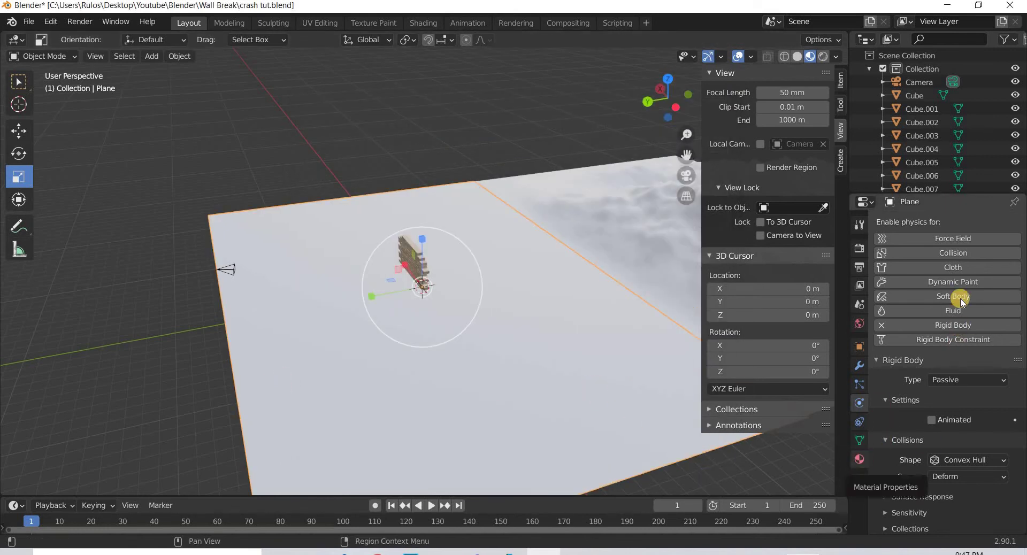
left_click(962, 279)
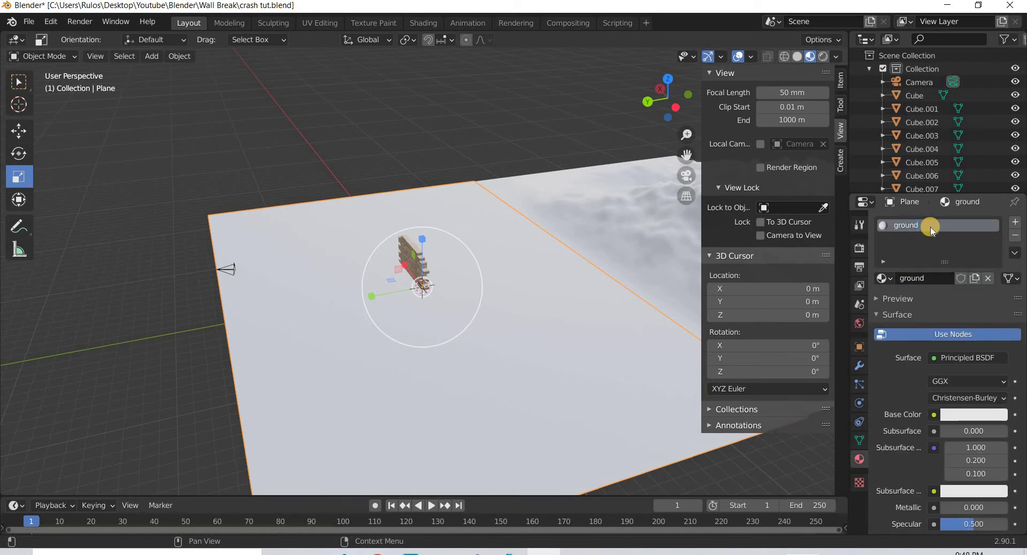
- In the Shading workspace, start Node Wrangler's Principled Texture Setup on the ground material's Principled BSDF node
left_click(422, 22)
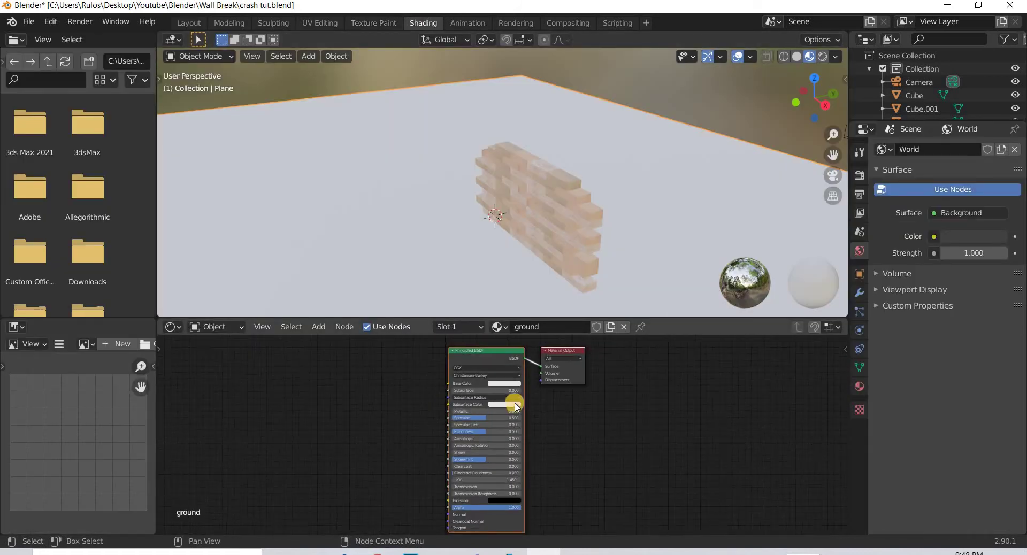
middle_click_drag(505, 350, 514, 393)
left_click(491, 394)
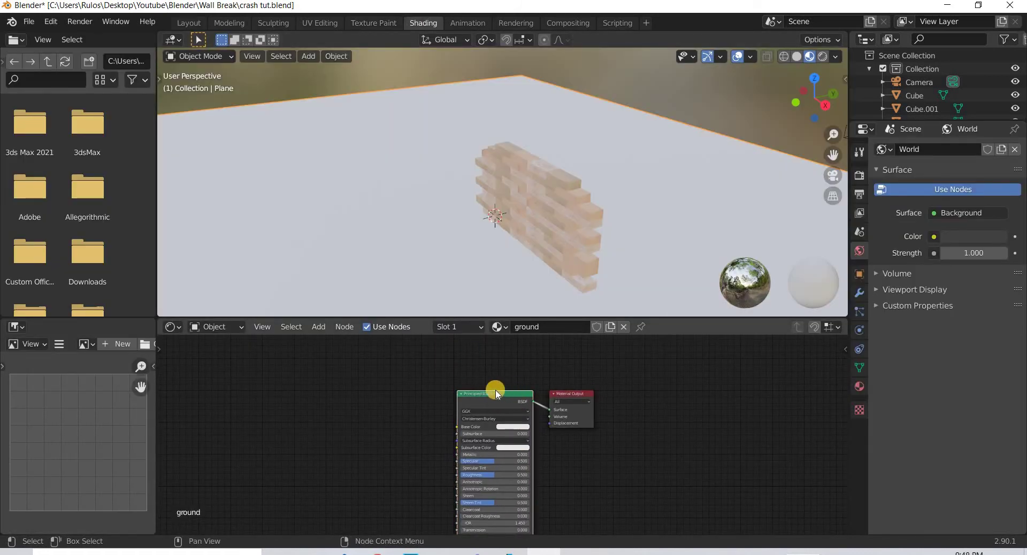
key("ctrl+shift")
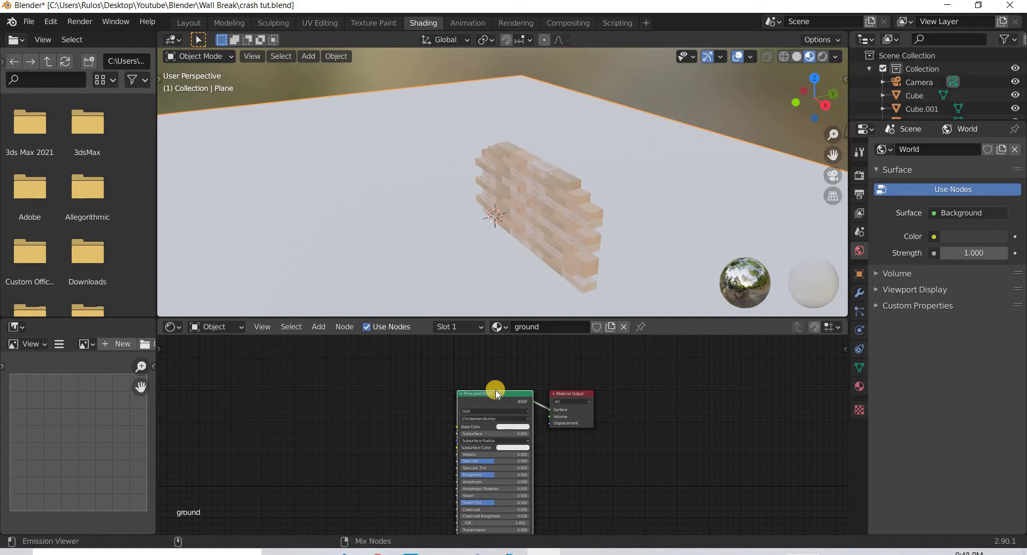
key("ctrl+shift+t")
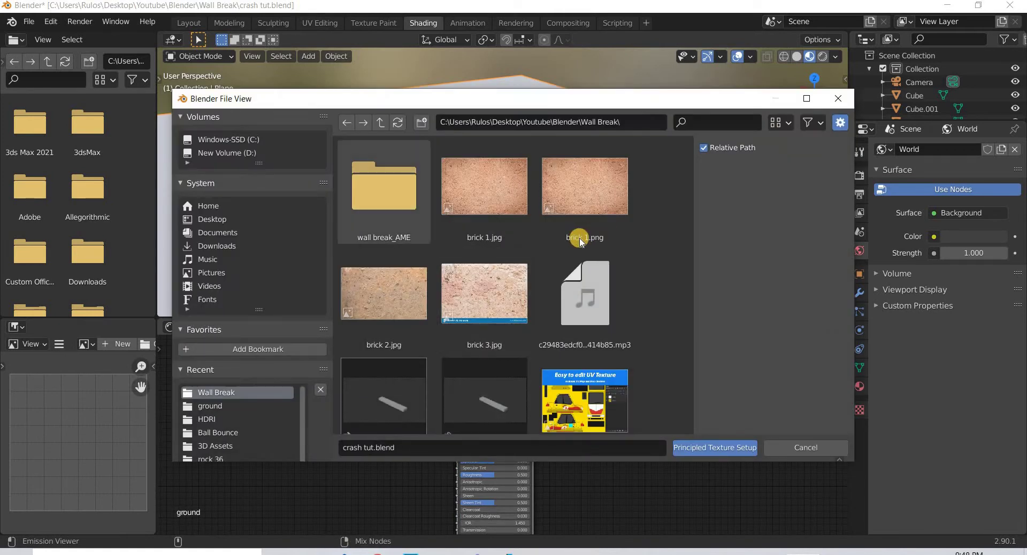
- Switch to Chrome, find the CC0 Textures site with a web search for "cco textures", and search it for ground
left_click(377, 554)
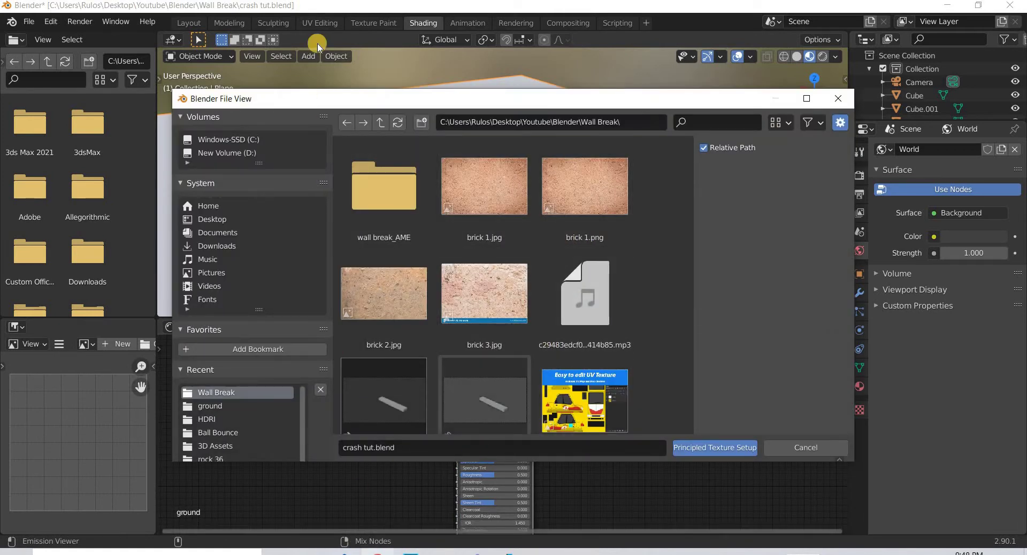
left_click(334, 33)
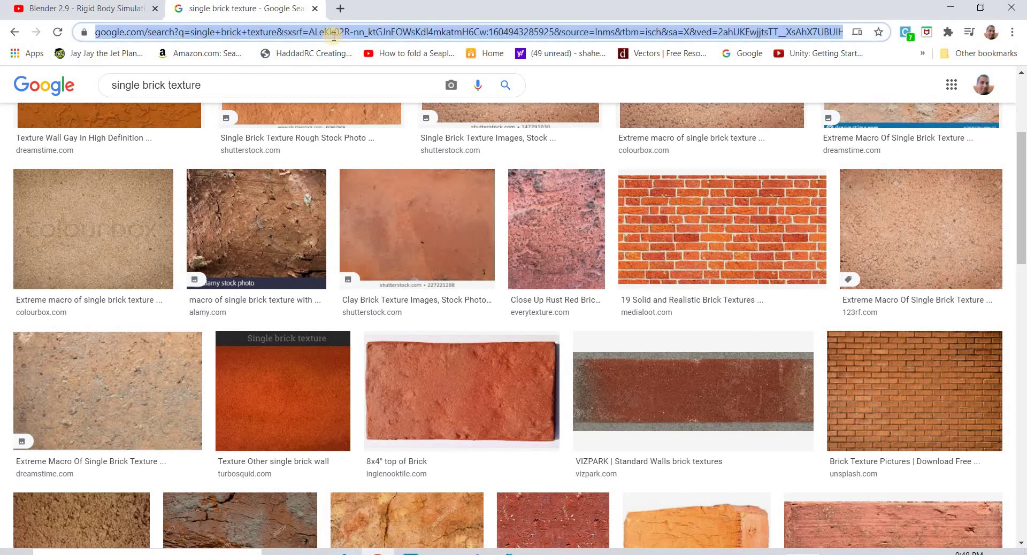
type("cco")
key("Return")
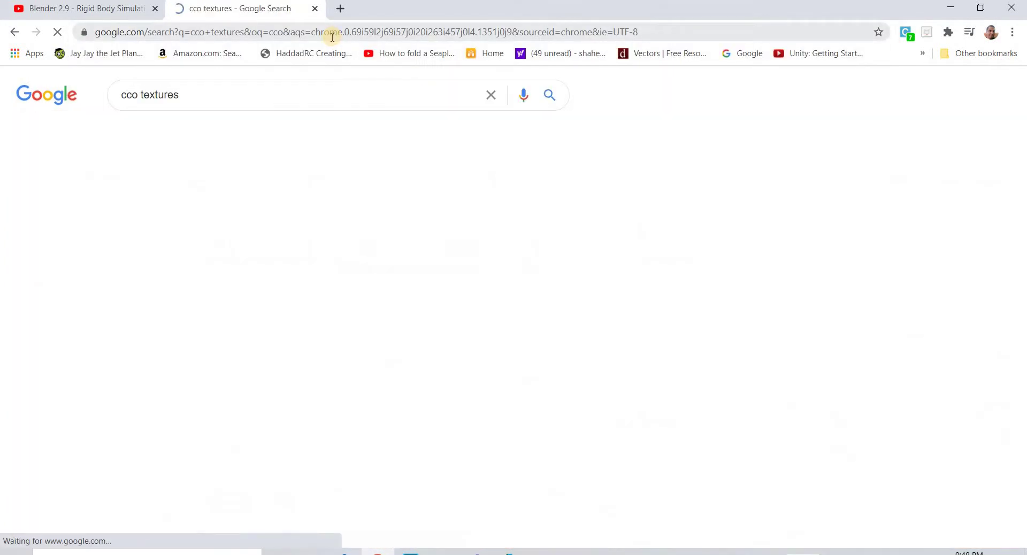
left_click(177, 233)
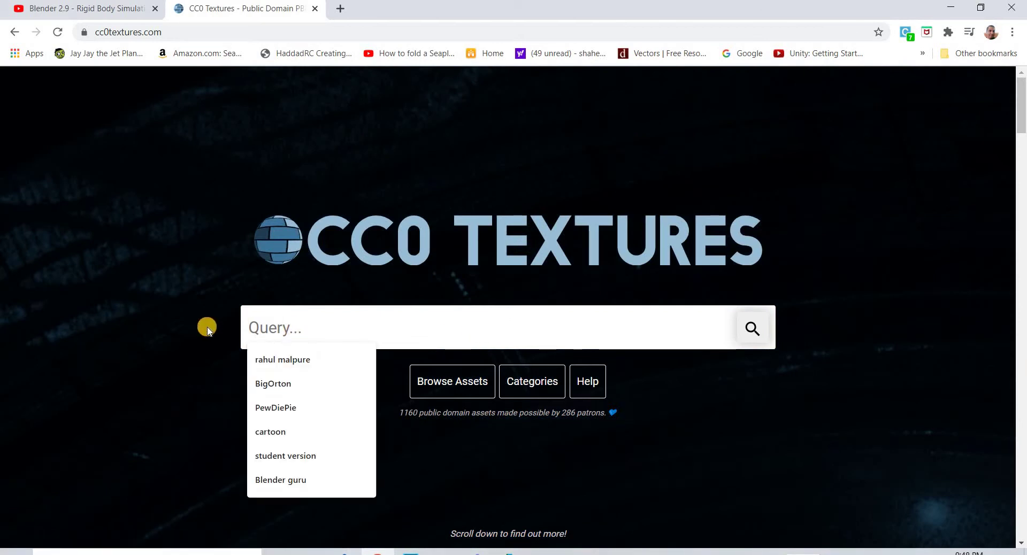
type("ground")
key("Return")
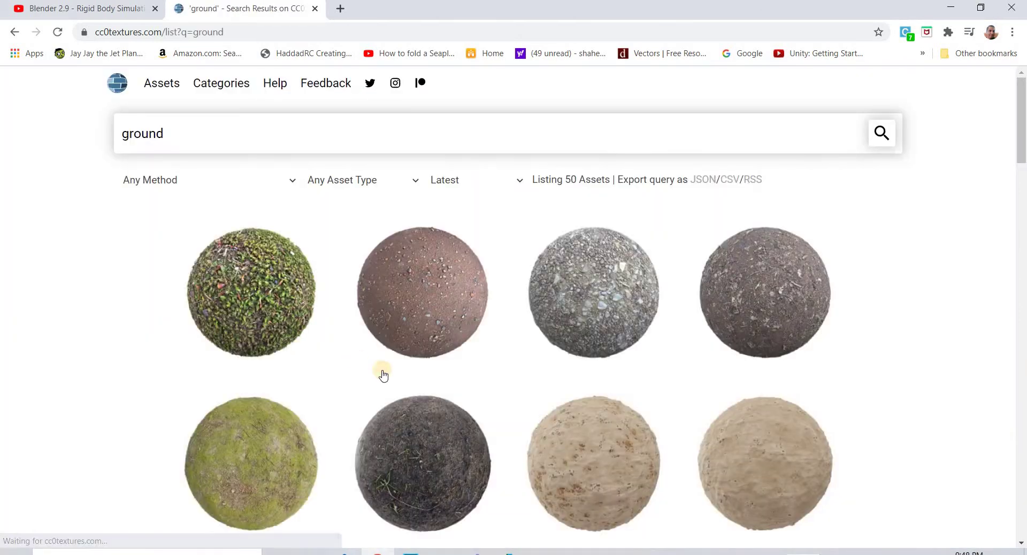
- View the download options of the Ground 038 texture and return to the ground search results
scroll(474, 485, "down", 5)
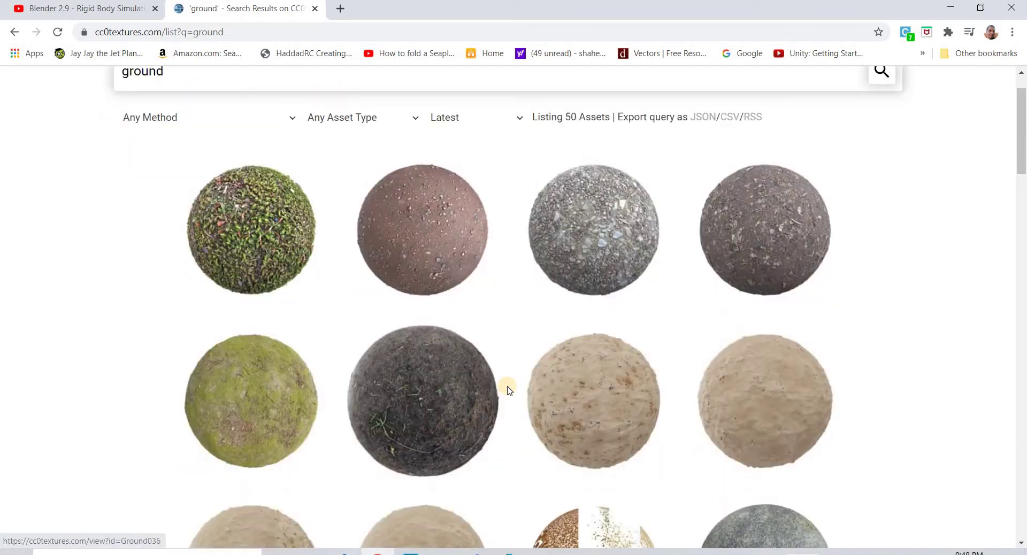
scroll(791, 321, "up", 5)
left_click(851, 407)
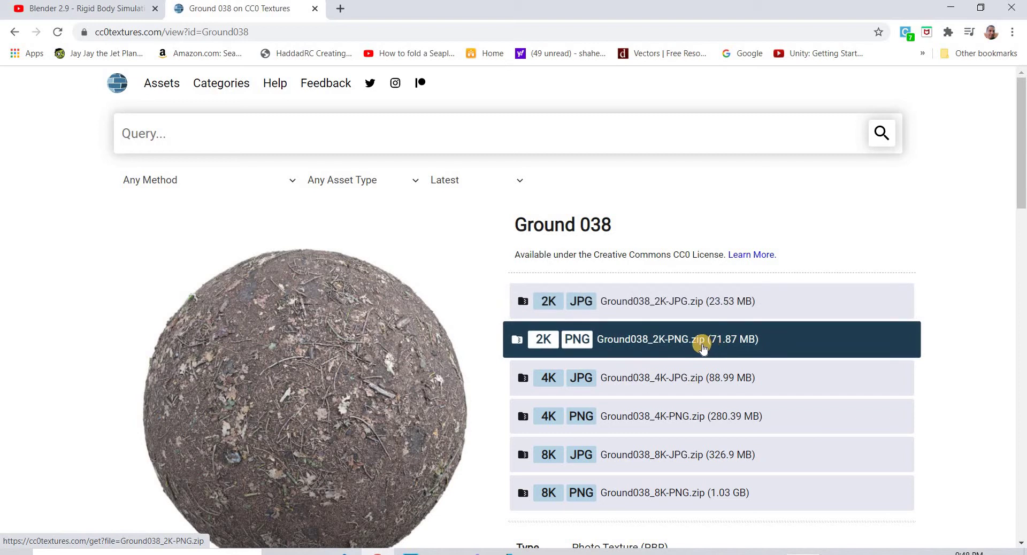
left_click(325, 387)
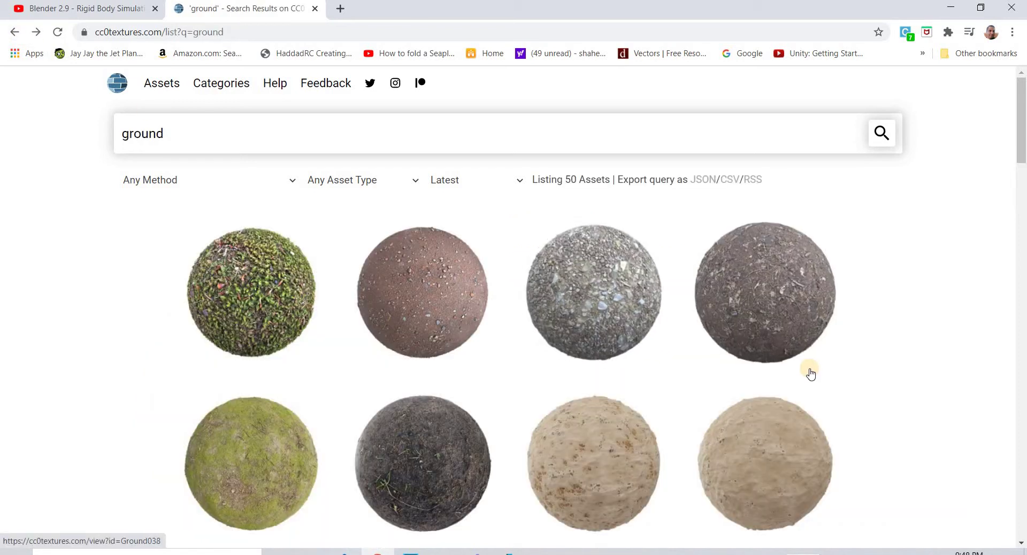
- Find the Ground 019 texture among the results and download Ground019_2K-JPG.zip
scroll(809, 371, "down", 1)
scroll(809, 372, "down", 2)
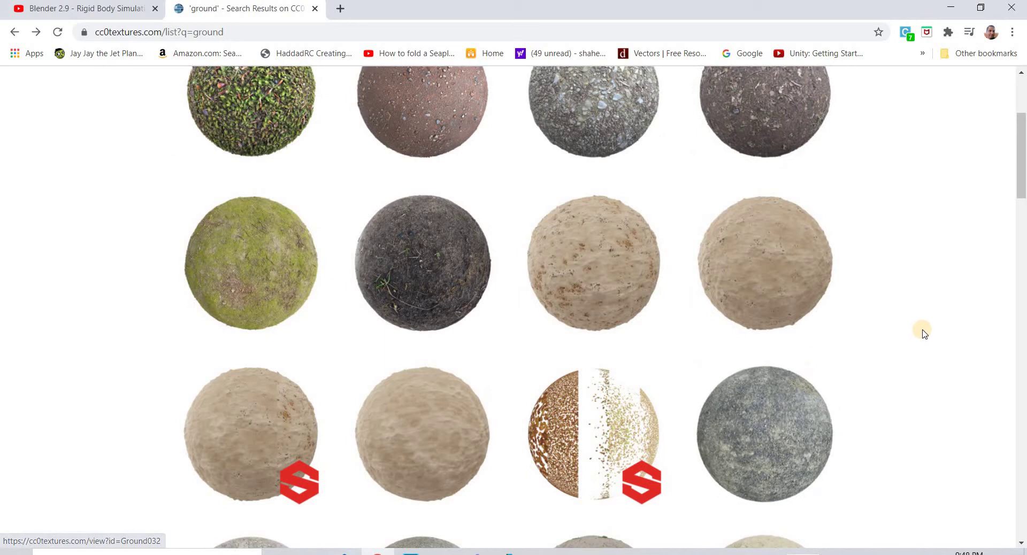
scroll(924, 333, "down", 5)
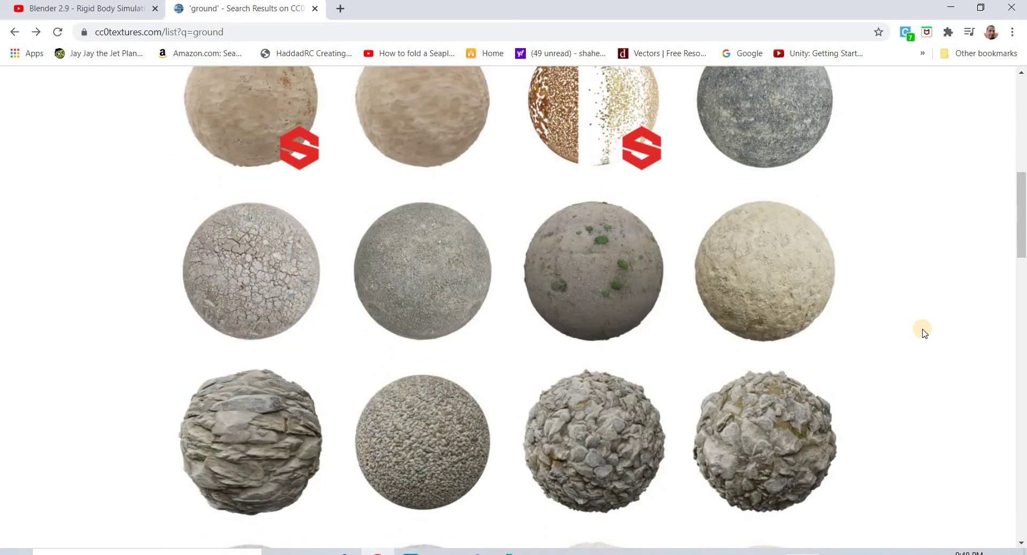
scroll(924, 332, "down", 5)
scroll(924, 333, "down", 5)
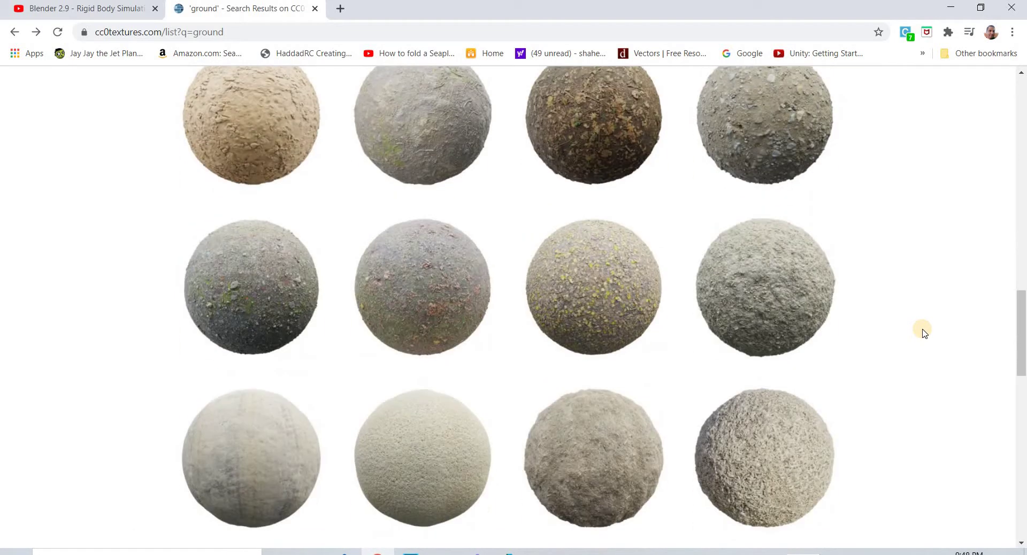
left_click(603, 316)
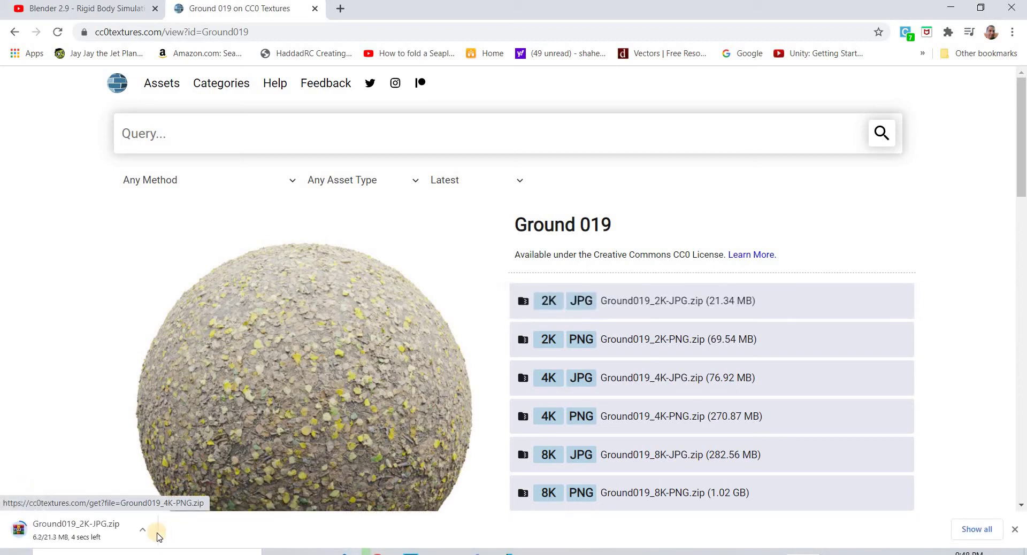
- Show the downloaded Ground019_2K-JPG archive in its folder and open it in WinRAR
left_click(143, 532)
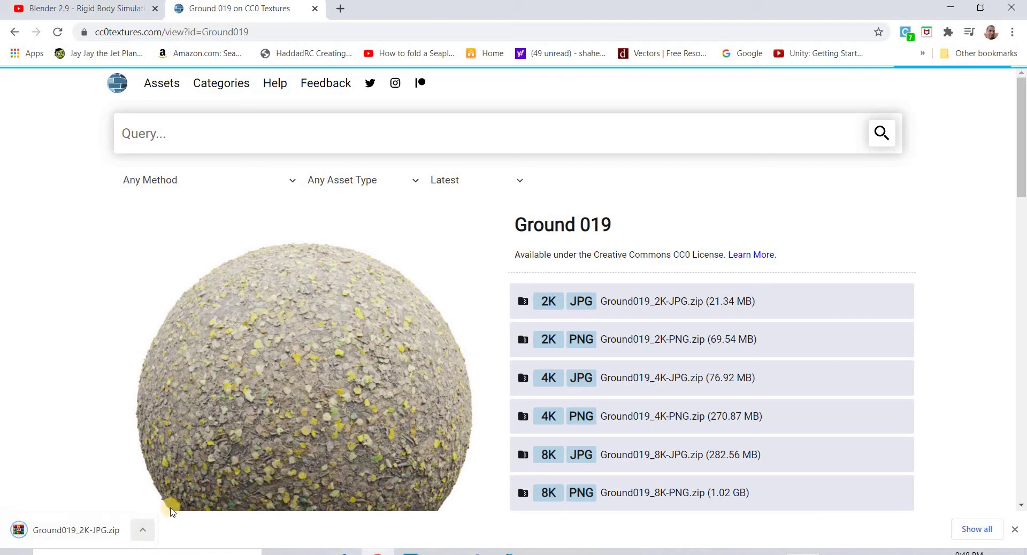
left_click(180, 484)
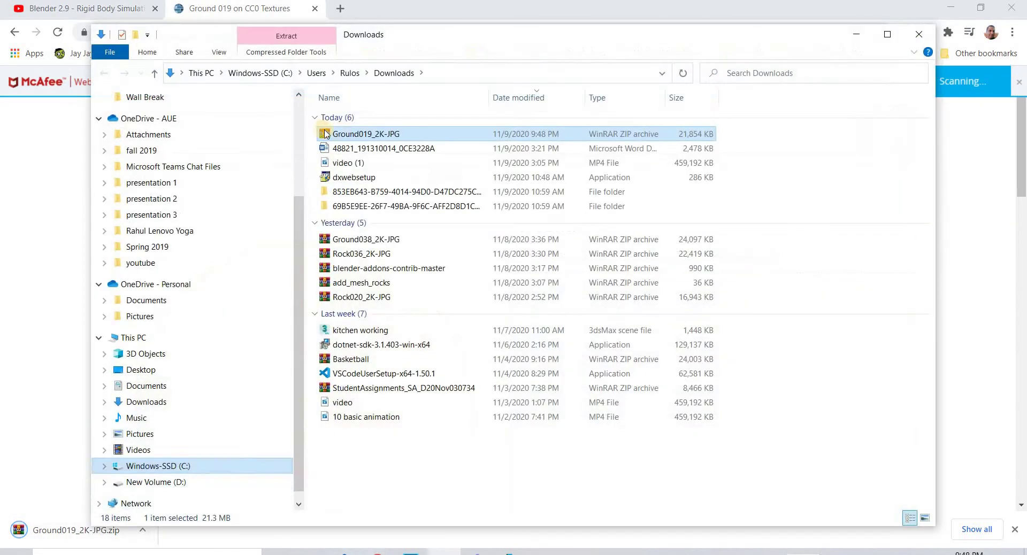
double_click(351, 138)
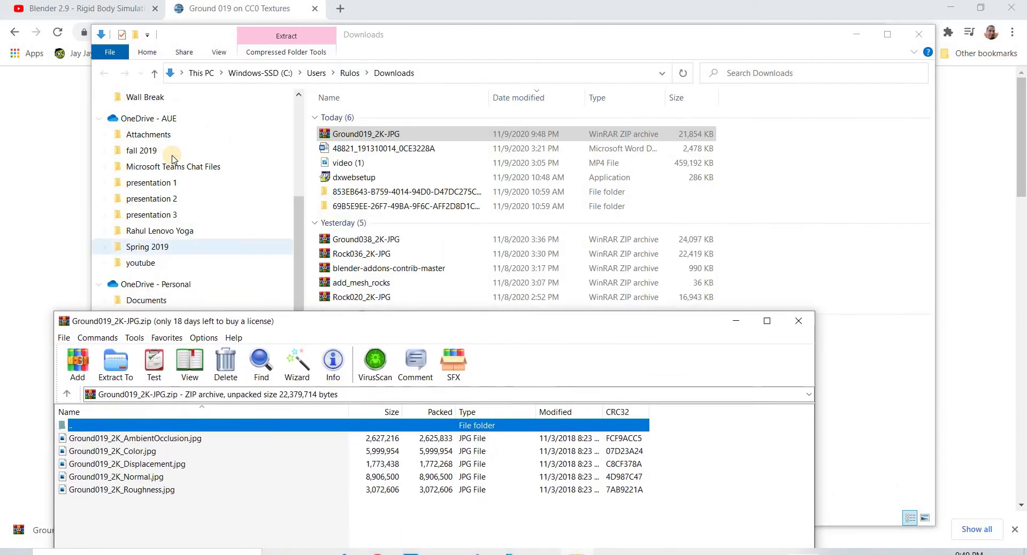
- Browse in File Explorer to the ground folder inside 3D Assets on the Desktop
scroll(155, 182, "up", 3)
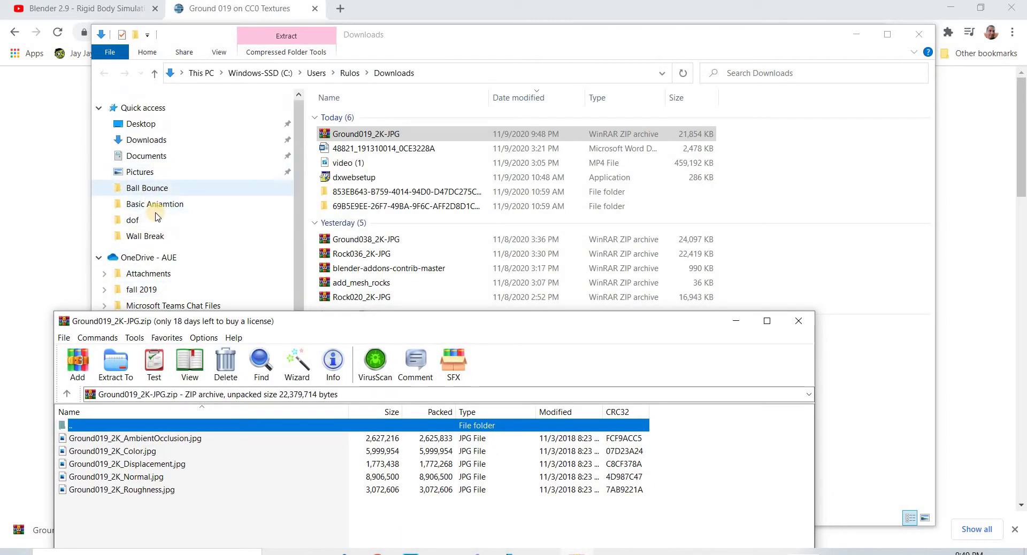
left_click(150, 126)
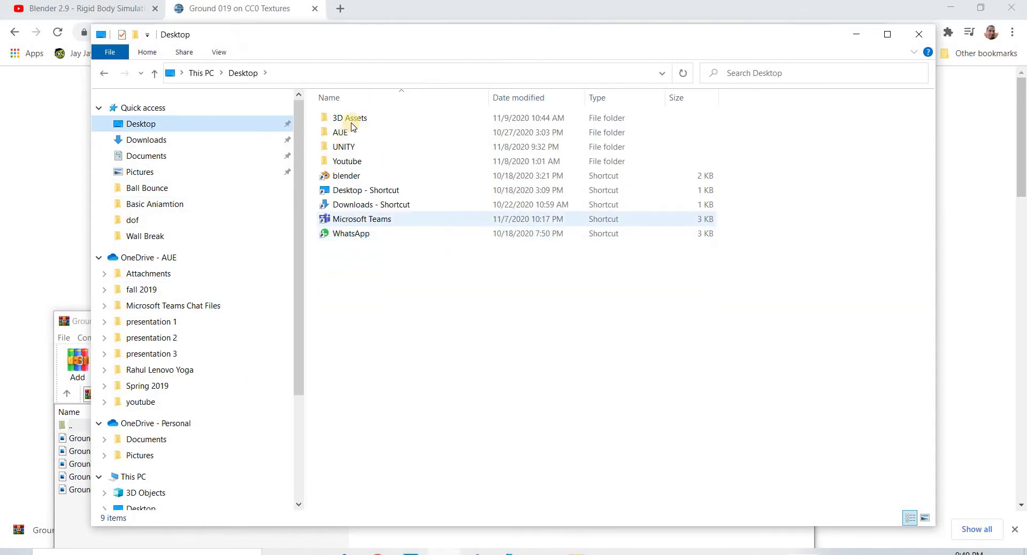
left_click(350, 109)
double_click(350, 108)
double_click(432, 153)
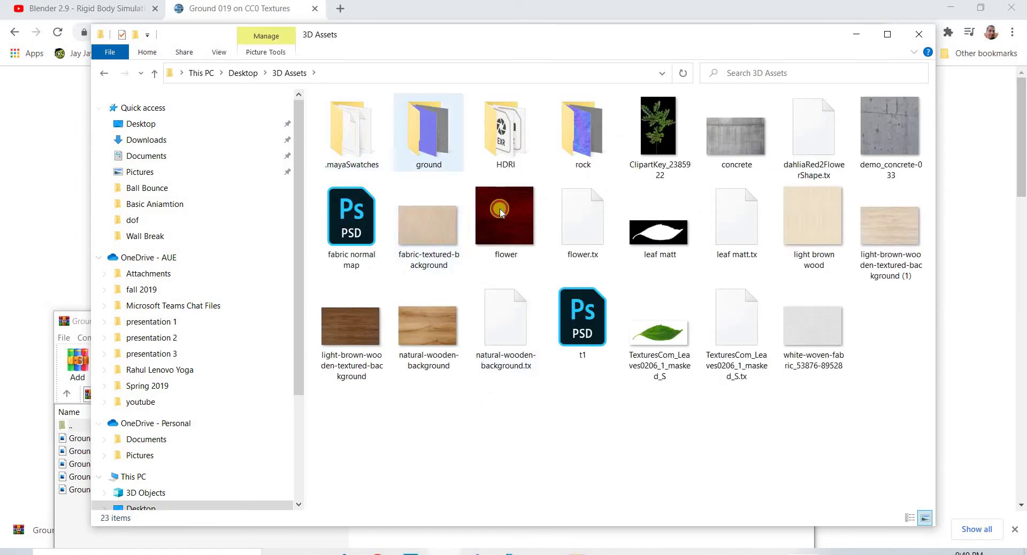
- Create a subfolder named ground beside the Ground038 texture files and open it
right_click(474, 463)
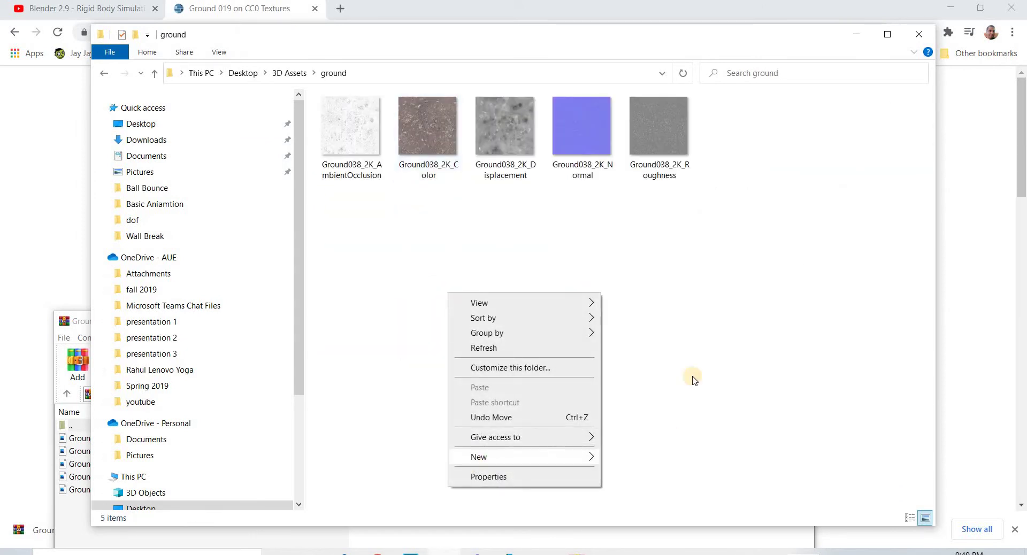
mouse_move(476, 458)
key("f")
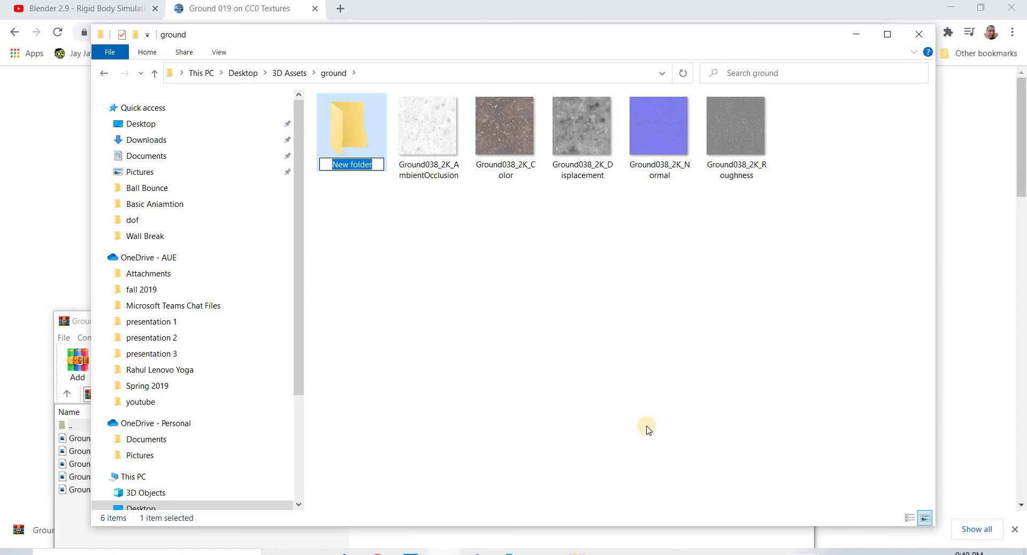
left_click(353, 131)
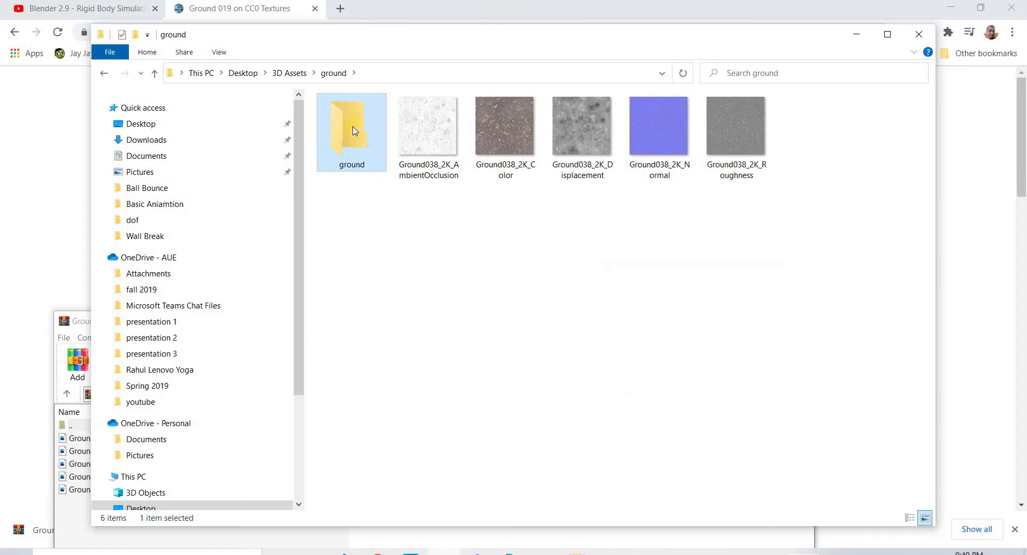
key("Return")
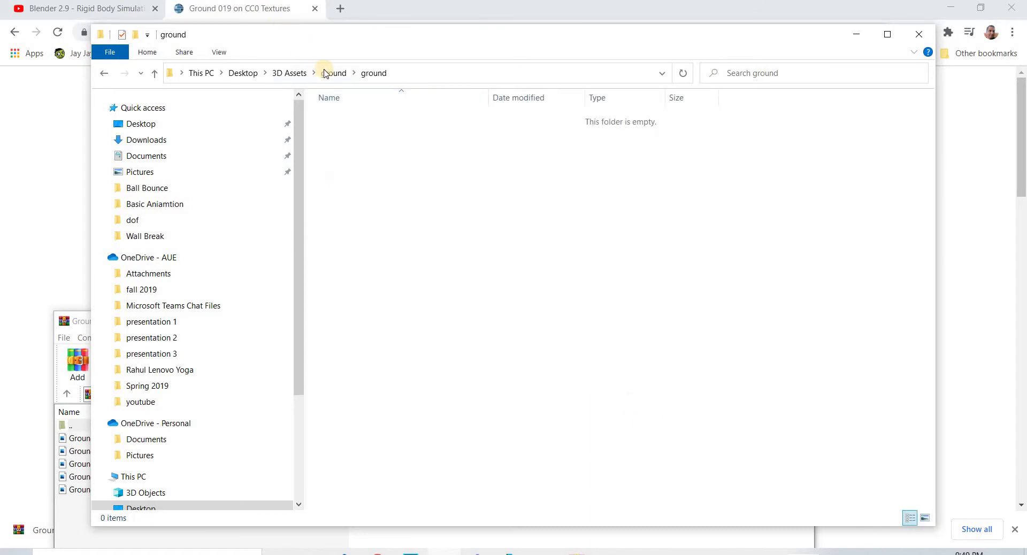
- Go back to the parent folder and rename the new subfolder as ground 1
key("alt+Left")
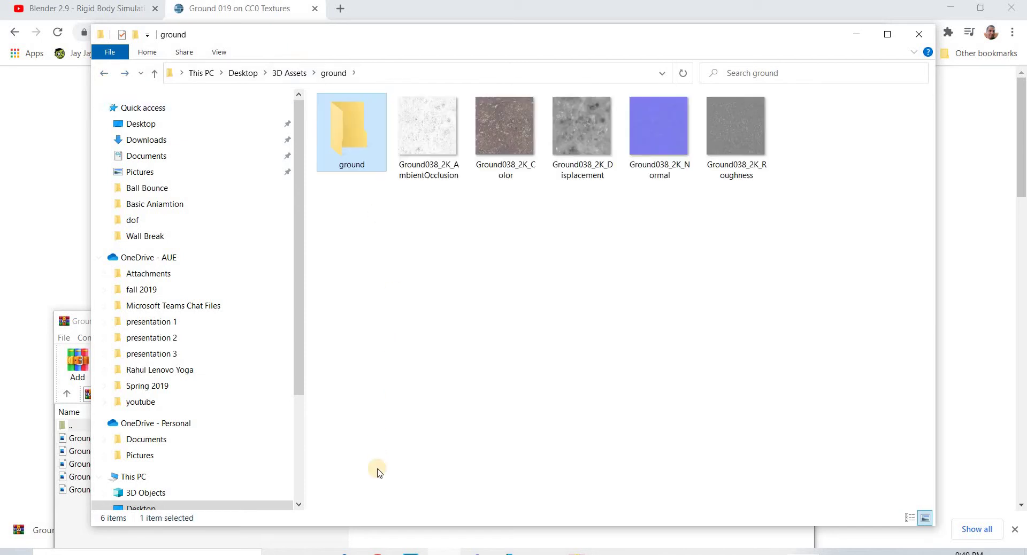
right_click(370, 165)
left_click(394, 495)
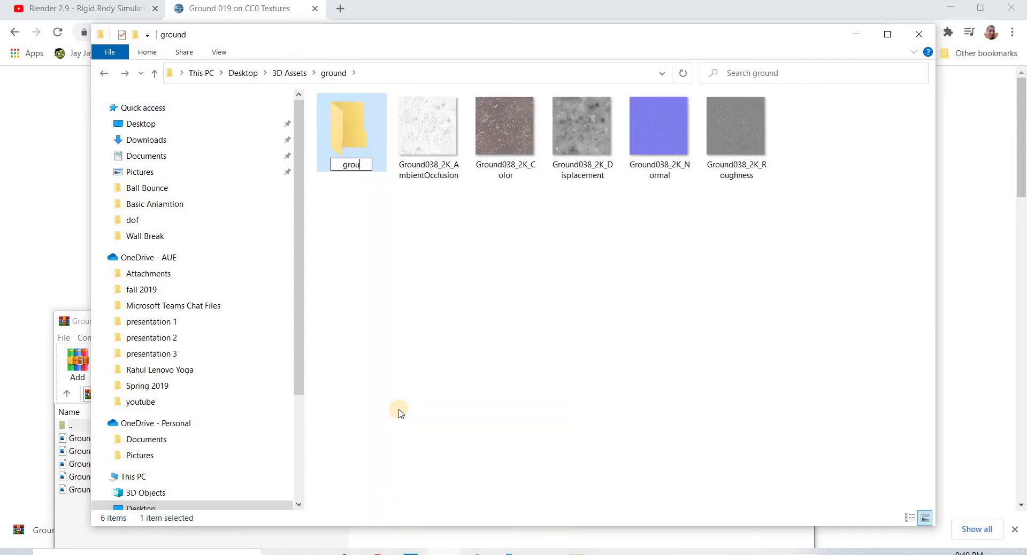
type("1")
key("Return")
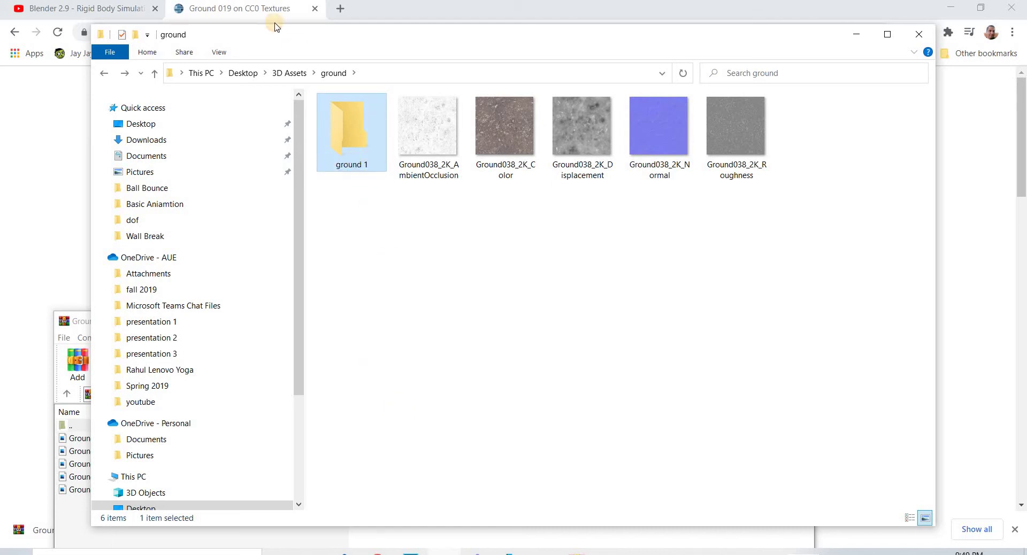
- Open the ground 1 folder and extract all five Ground019_2K texture files from the archive into it
key("Return")
left_click_drag(536, 56, 814, 75)
left_click_drag(131, 516, 115, 436)
left_click_drag(116, 438, 898, 278)
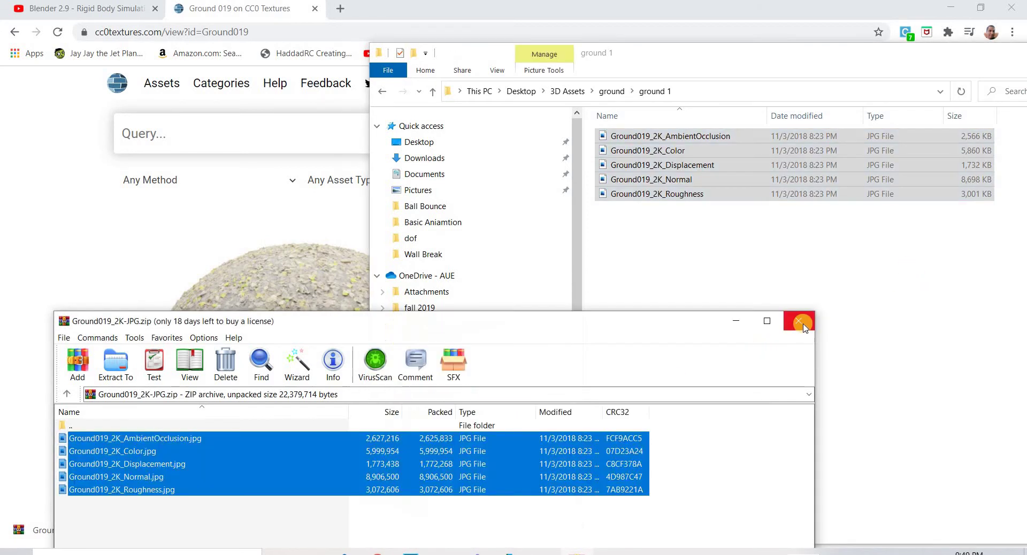
- Start the Principled Texture Setup in Blender and browse to Desktop > 3D Assets > ground > ground 1
left_click(160, 490)
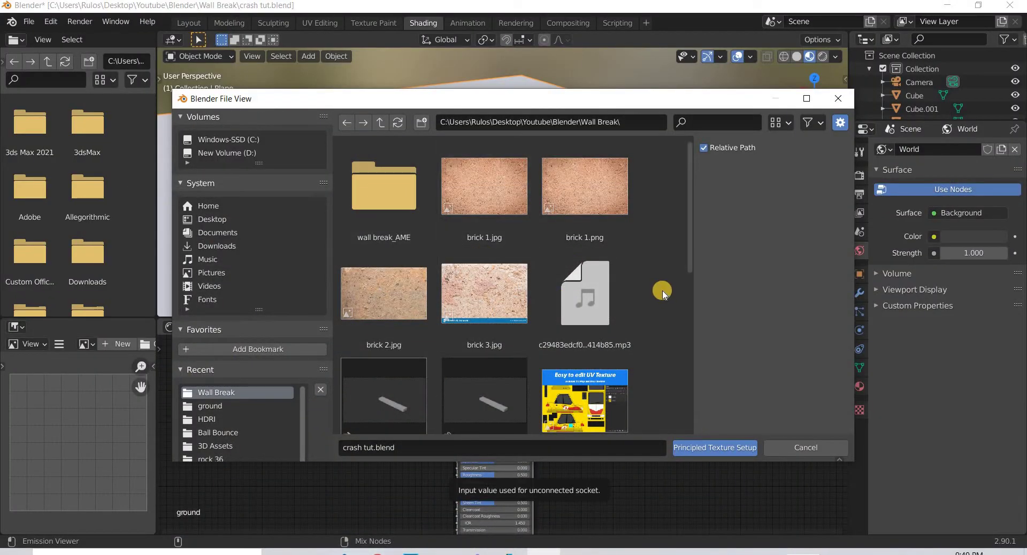
left_click(219, 220)
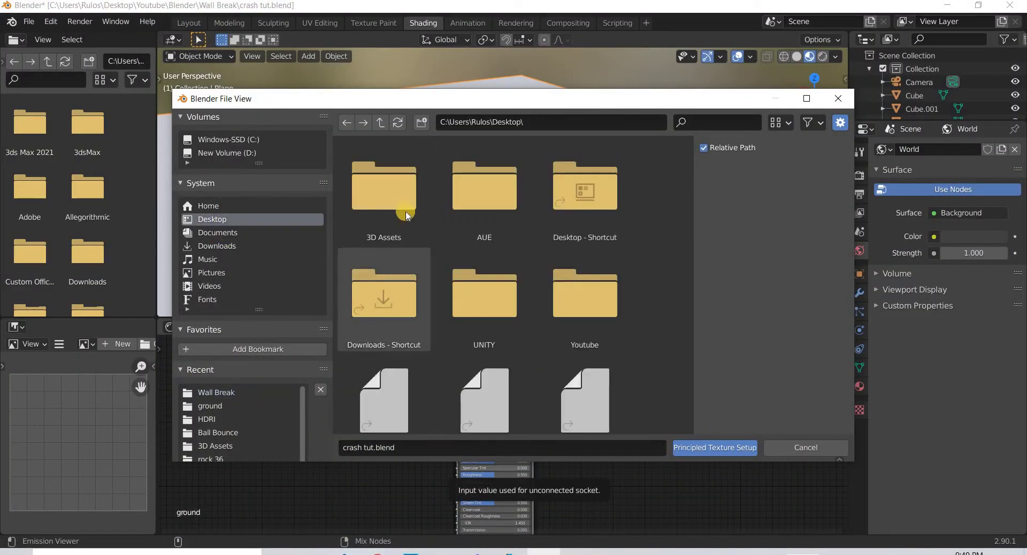
double_click(405, 213)
double_click(497, 219)
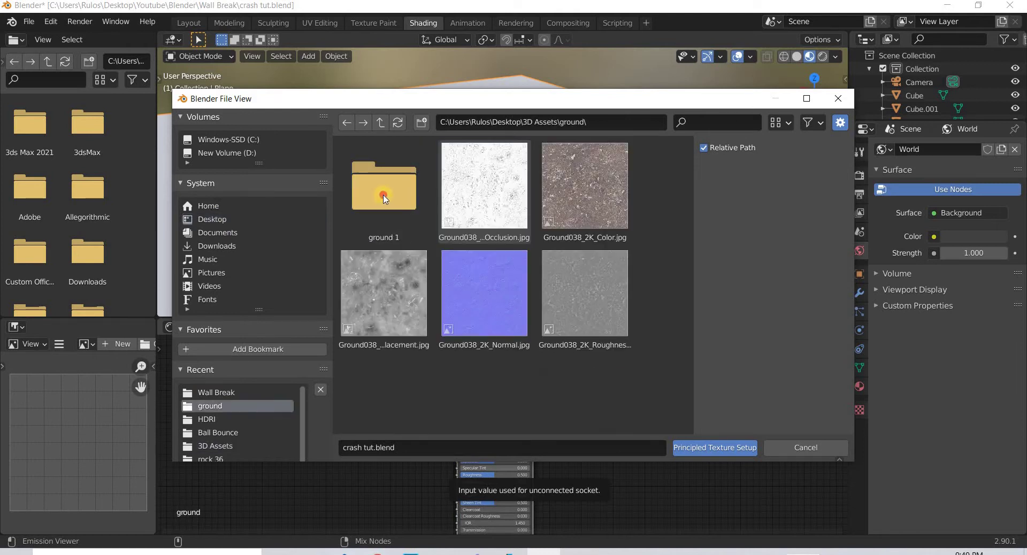
double_click(383, 190)
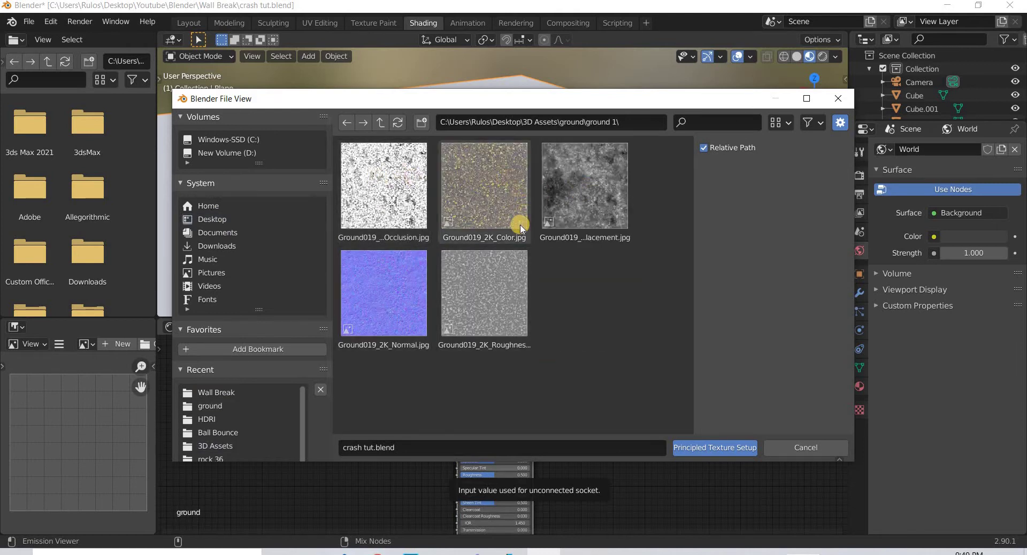
- Select the Ground019_2K texture maps and load them into the ground material with Principled Texture Setup
left_click(476, 215)
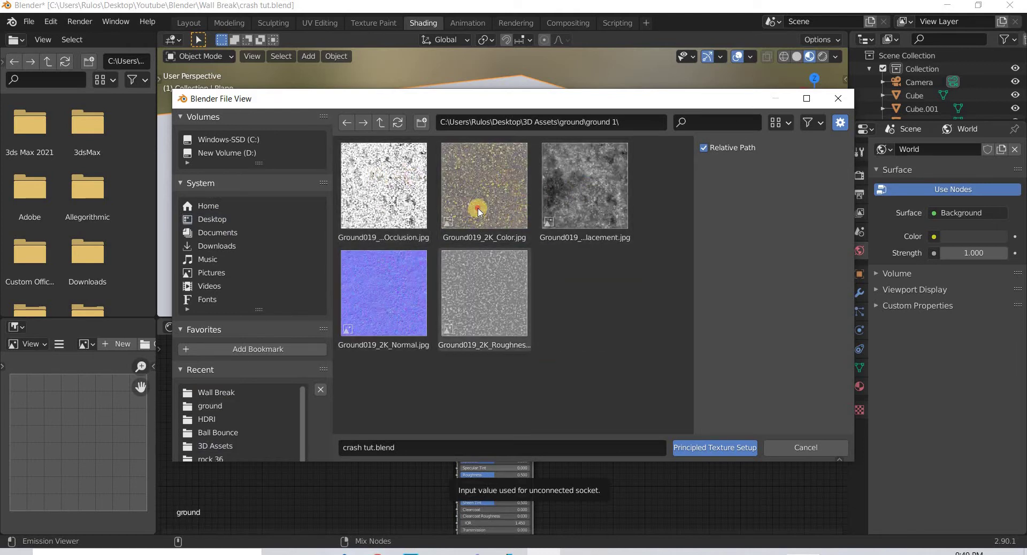
left_click(393, 303)
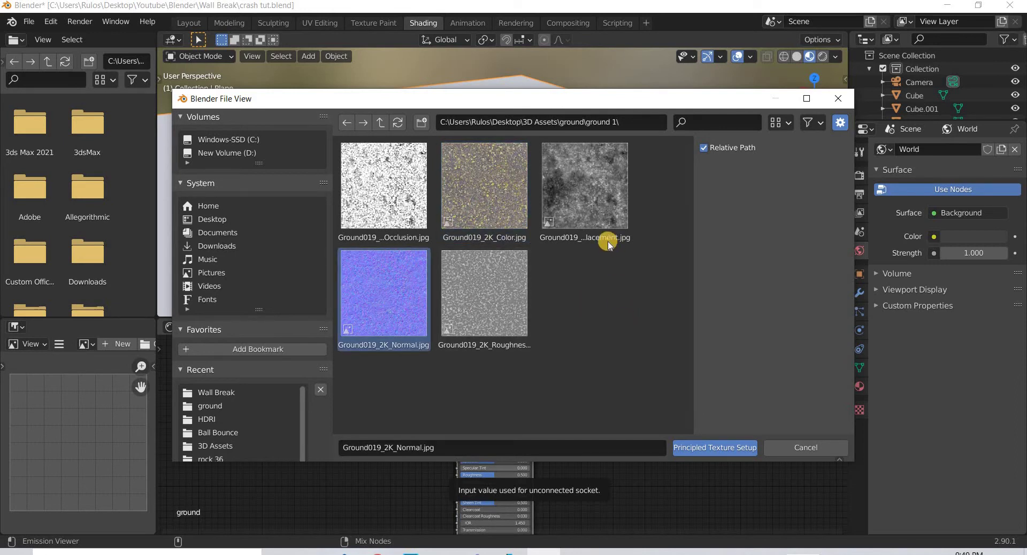
left_click(411, 235)
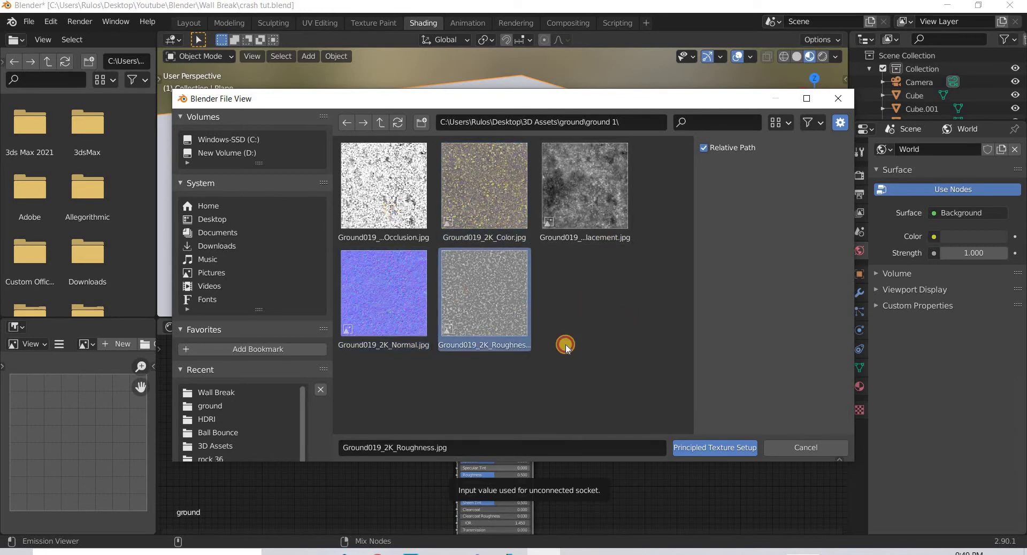
left_click_drag(638, 378, 392, 197)
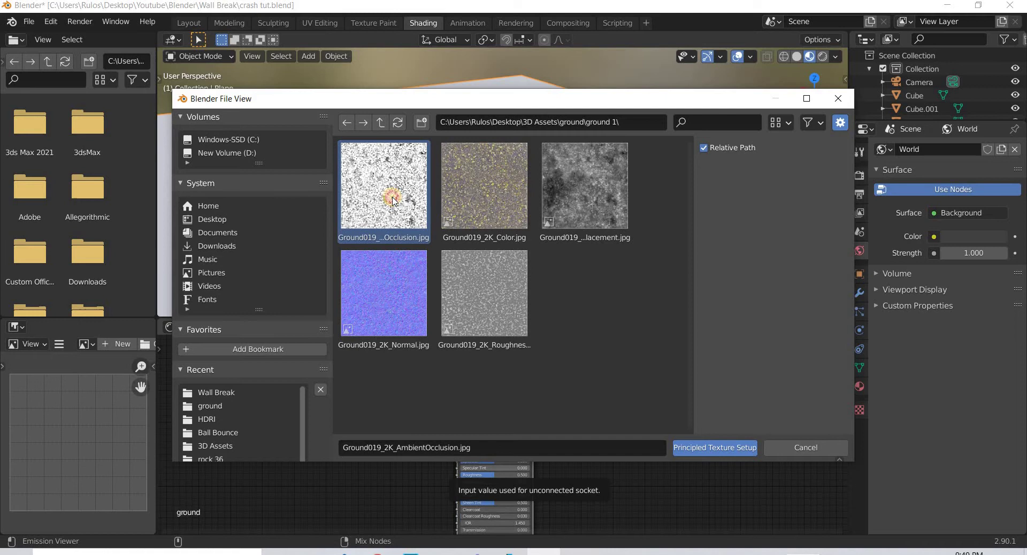
left_click(721, 448)
scroll(610, 471, "down", 2)
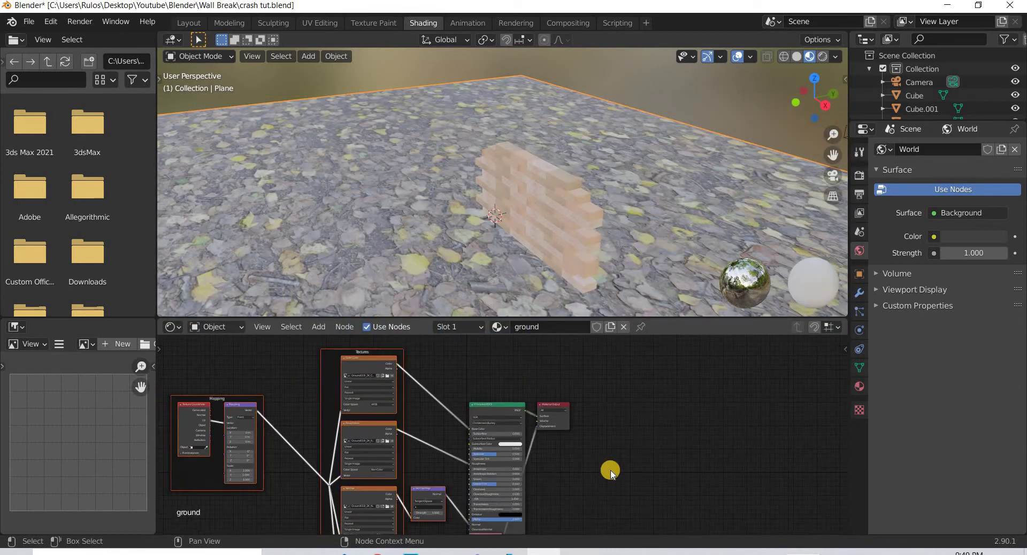
scroll(572, 396, "down", 1)
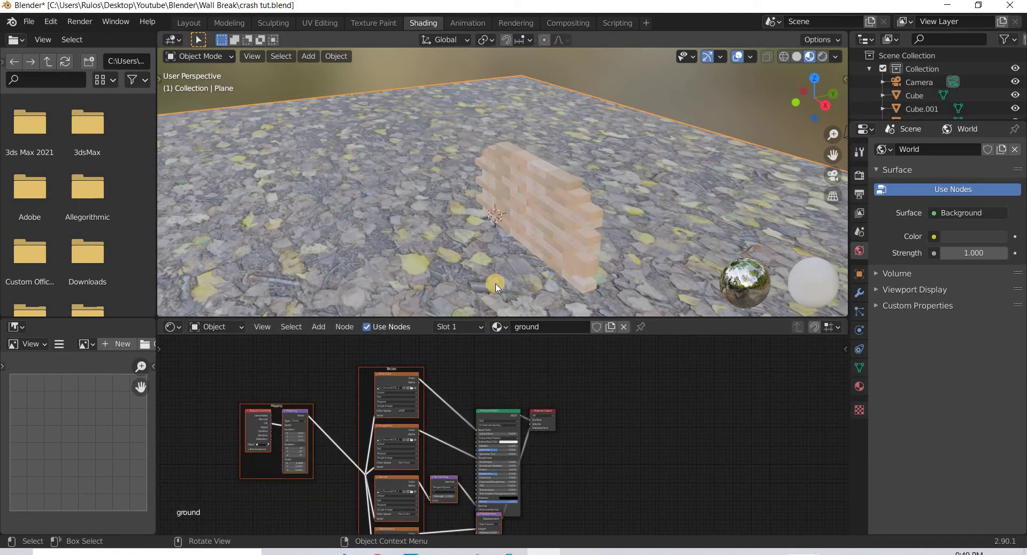
- Assign the existing ground material to the Landscape object
scroll(496, 287, "down", 6)
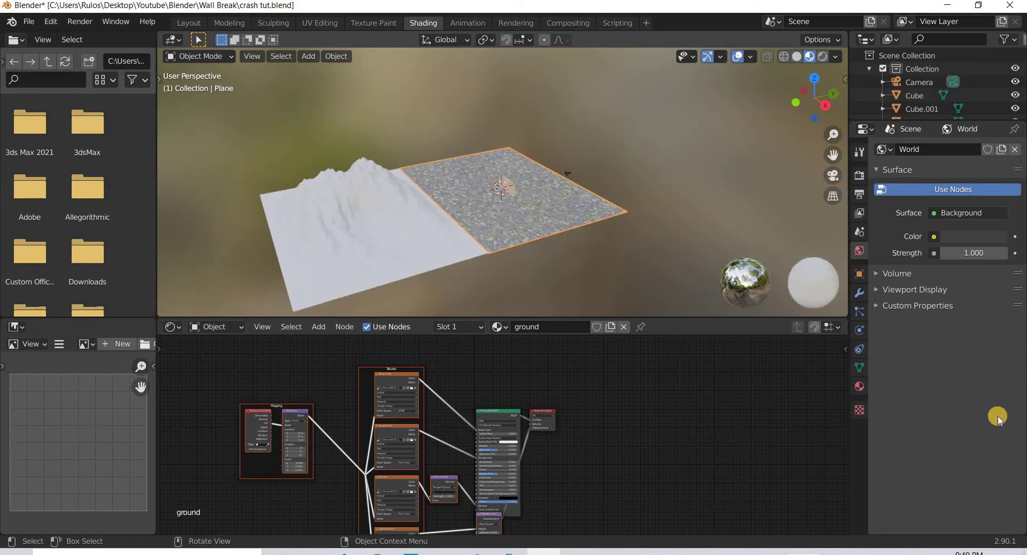
left_click(863, 389)
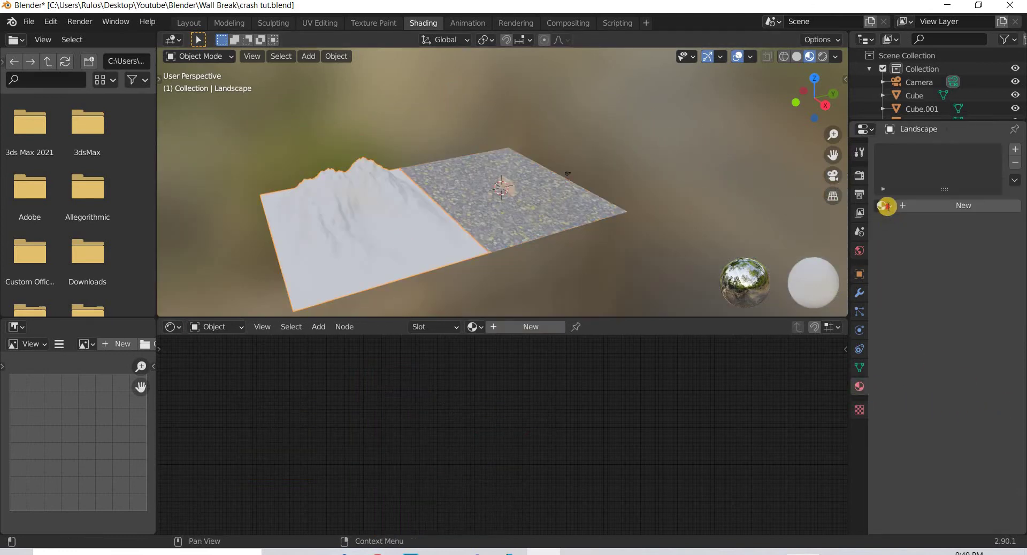
left_click(880, 208)
left_click(759, 264)
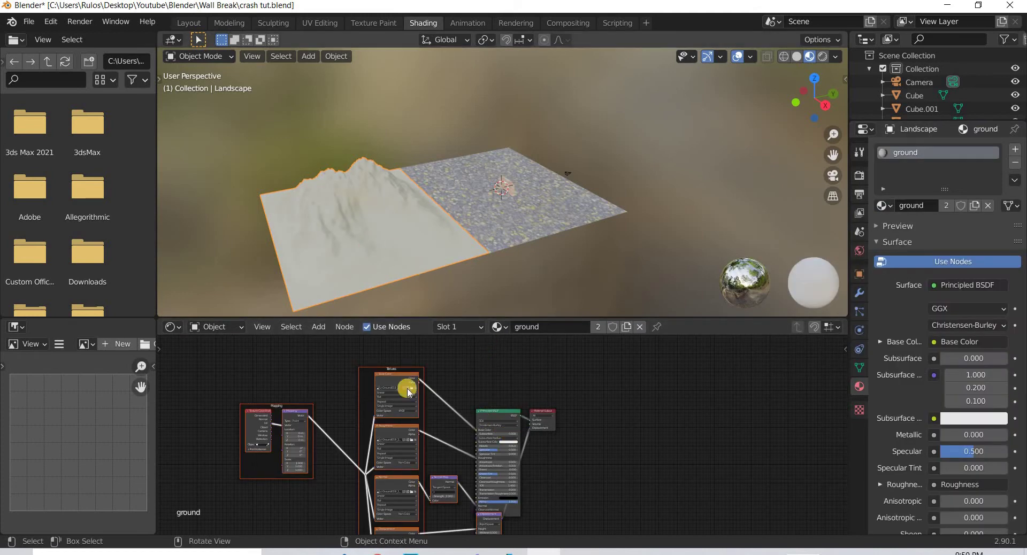
- Open the Landscape mesh for UV editing with all its geometry selected in Edit Mode
left_click(187, 23)
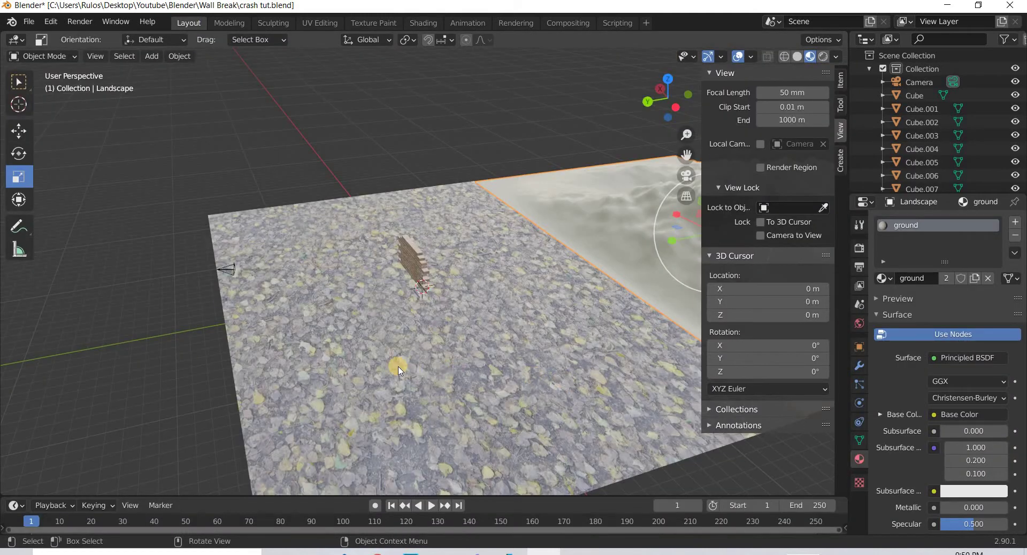
middle_click_drag(399, 369, 470, 358)
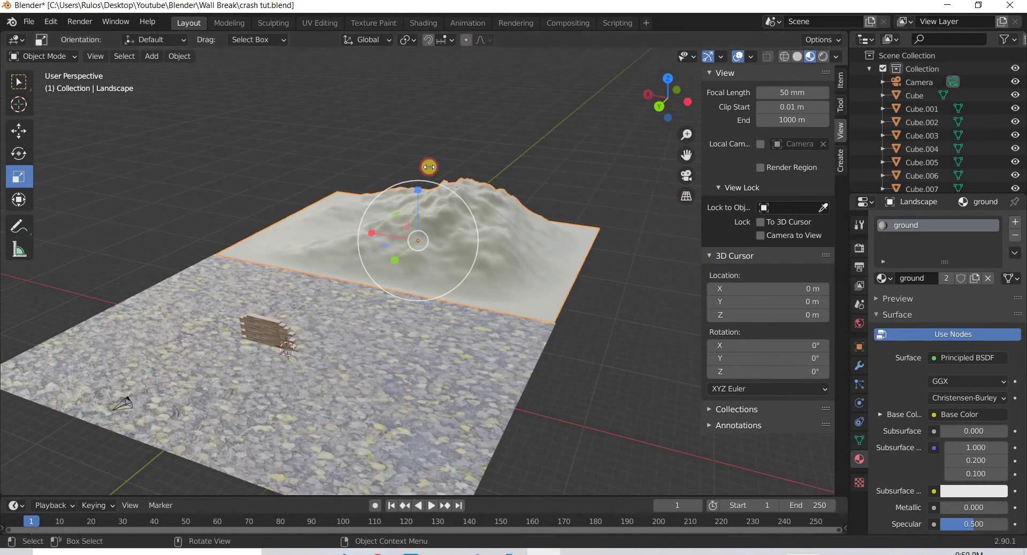
scroll(616, 282, "down", 8)
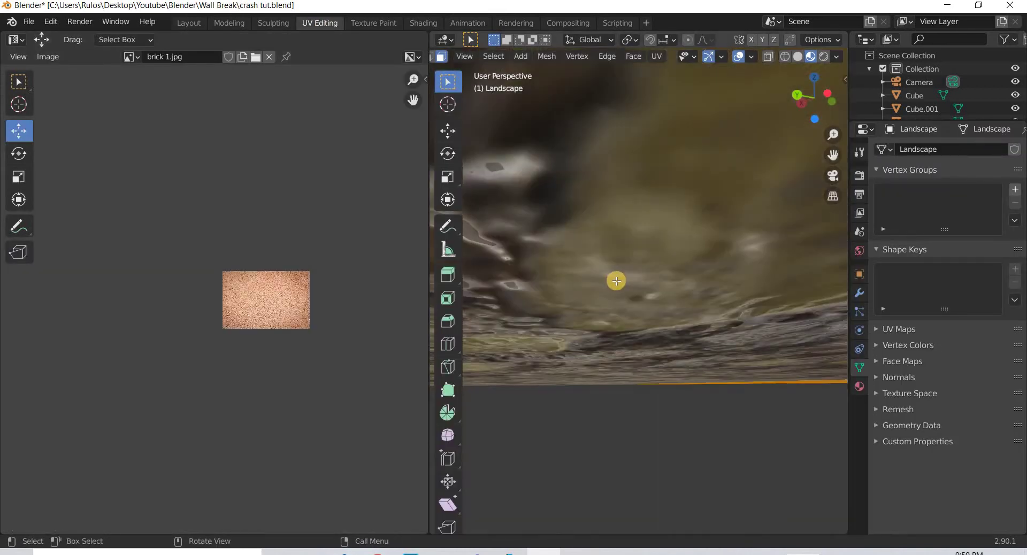
middle_click_drag(634, 312, 788, 235)
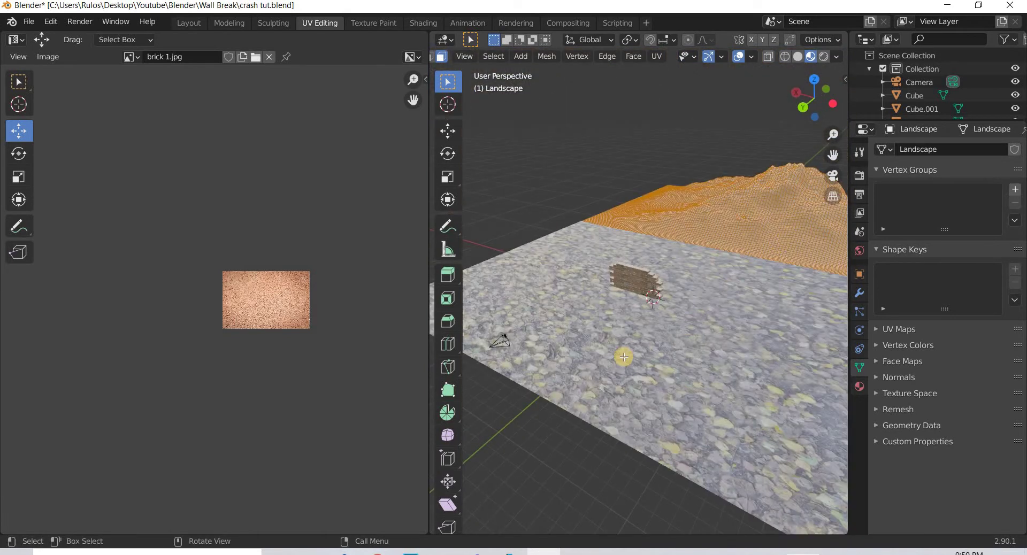
scroll(624, 357, "up", 5)
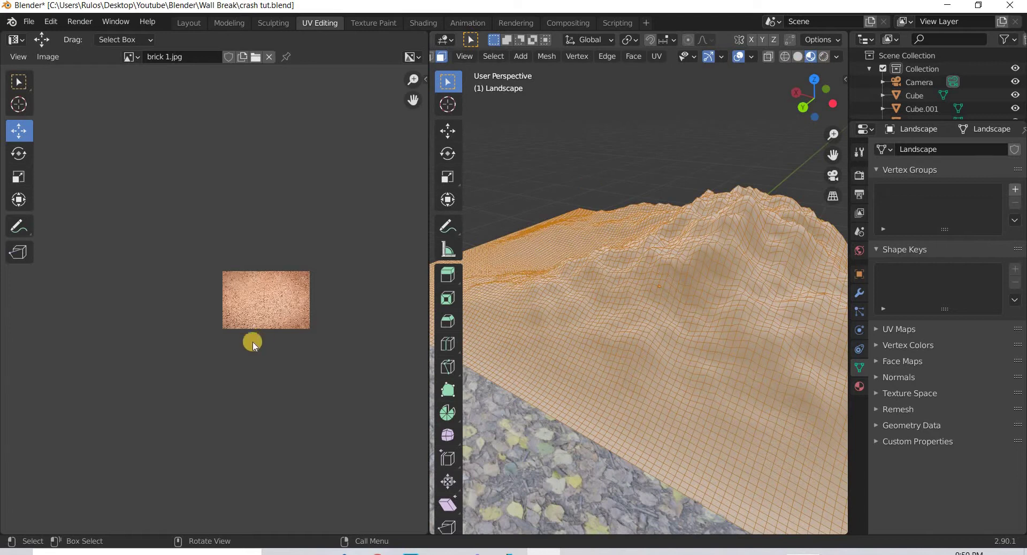
- Unwrap the Landscape mesh with Smart UV Project, using a 66 angle limit and 0 island margin
scroll(249, 333, "up", 5)
middle_click_drag(249, 333, 37, 330)
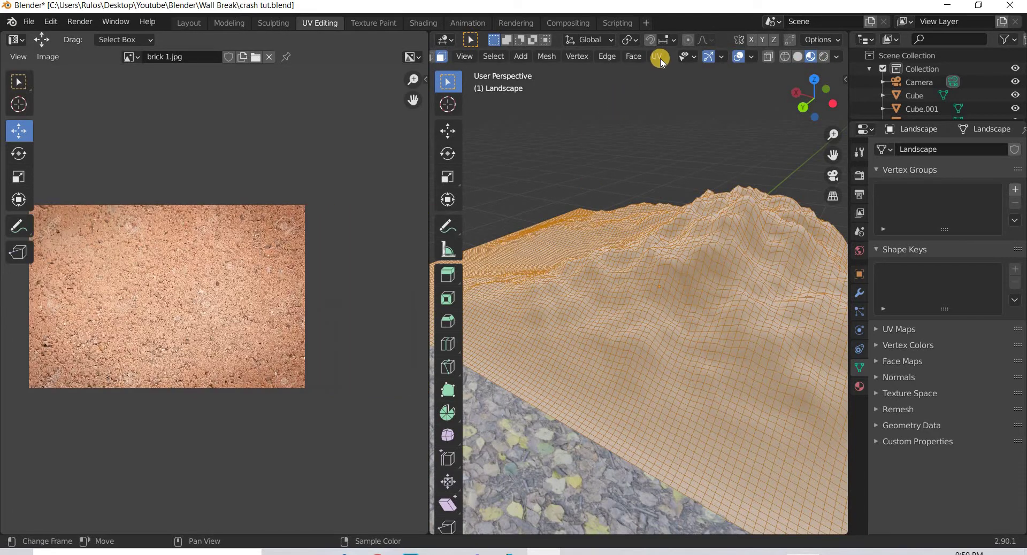
key("u")
left_click(690, 105)
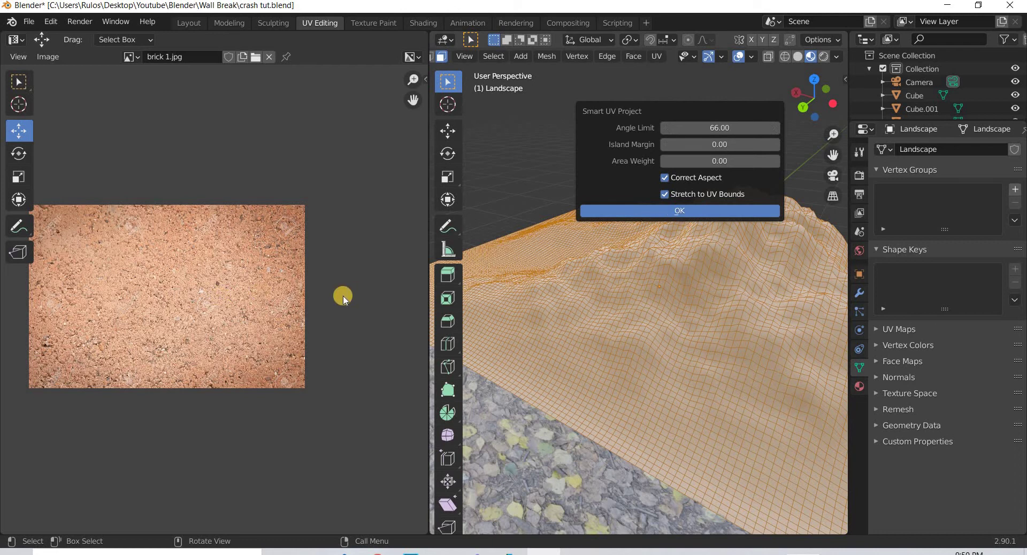
key("Return")
scroll(698, 282, "down", 3)
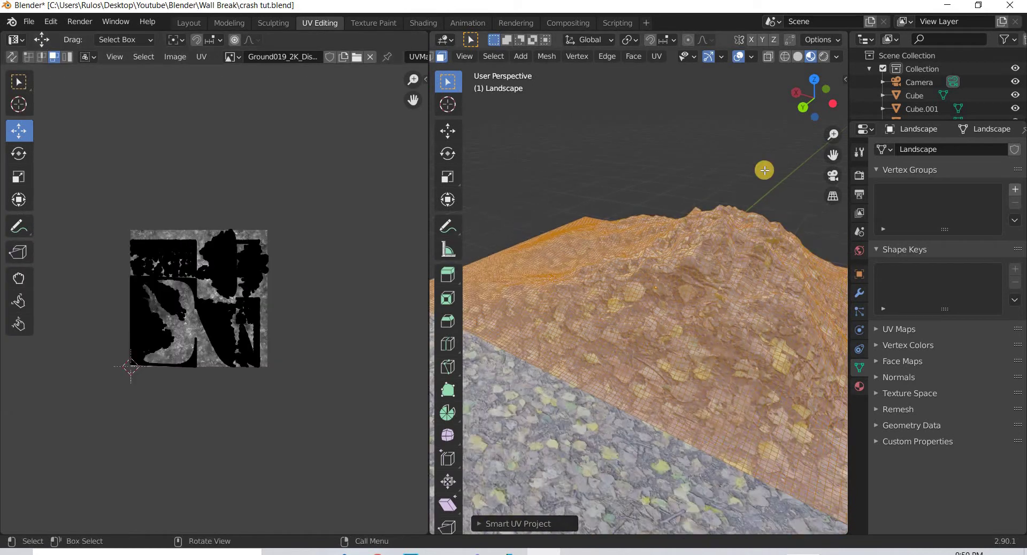
- Box-select the whole Landscape mesh with X-ray on and select all of its UV islands
scroll(641, 222, "down", 4)
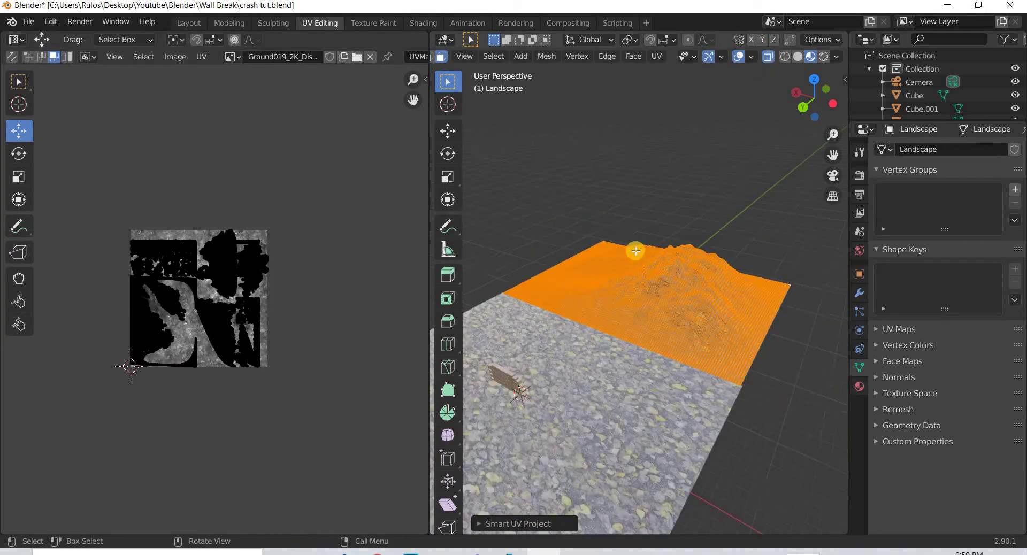
left_click_drag(518, 172, 784, 438)
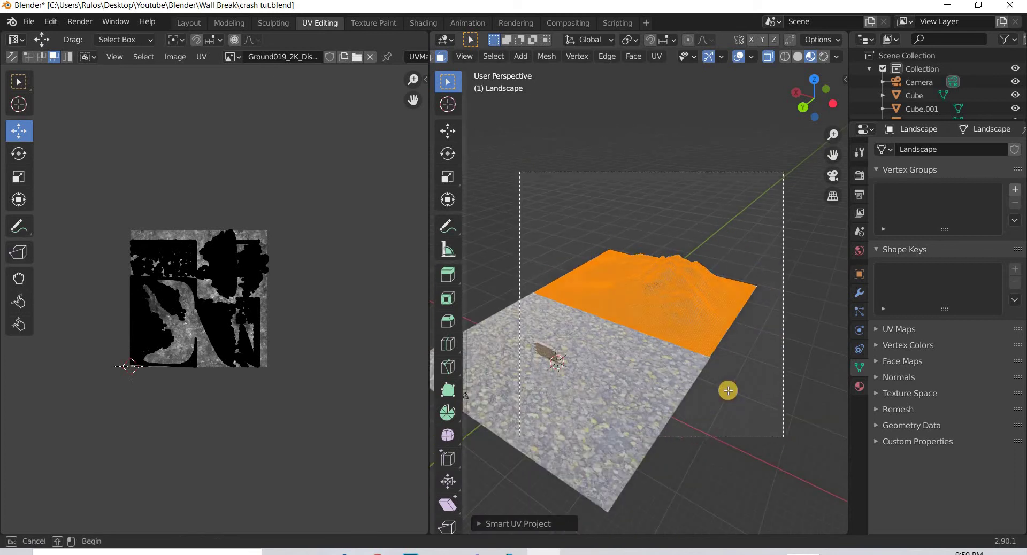
scroll(727, 390, "up", 7)
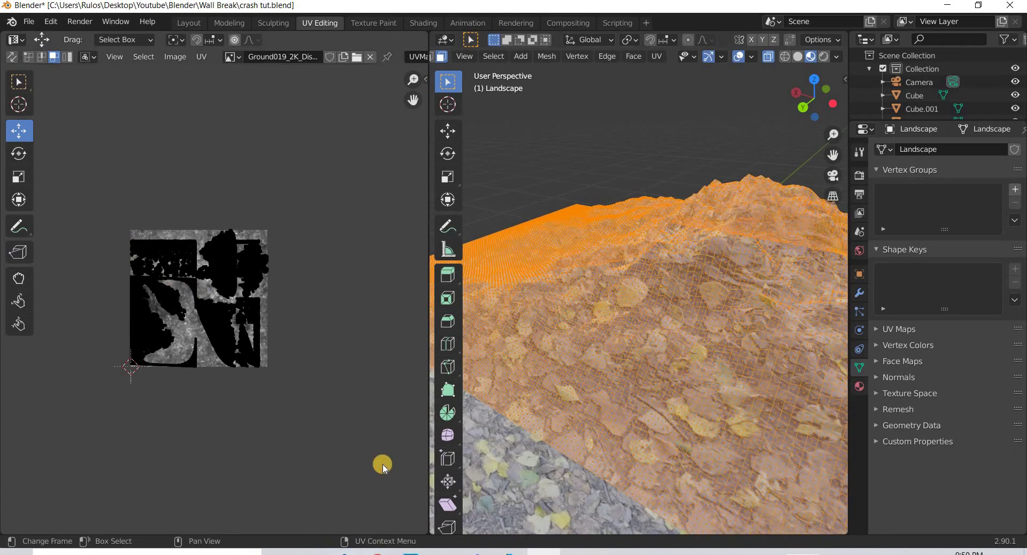
left_click_drag(374, 452, 101, 196)
left_click(21, 159)
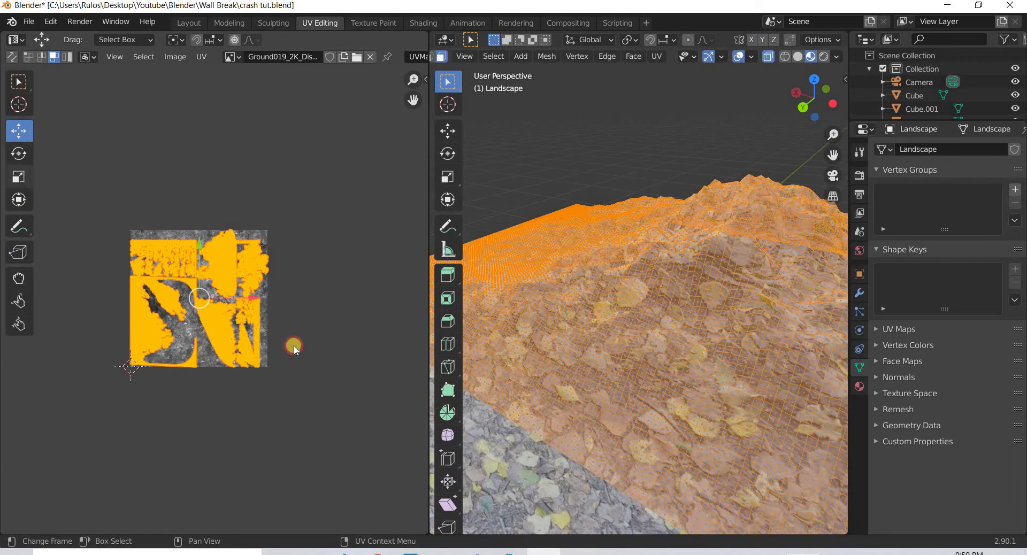
left_click_drag(370, 434, 42, 14)
key("ctrl+z")
- Scale the Landscape's UV islands up far beyond the image bounds so the ground texture tiles smaller, and deselect the mesh
left_click(26, 178)
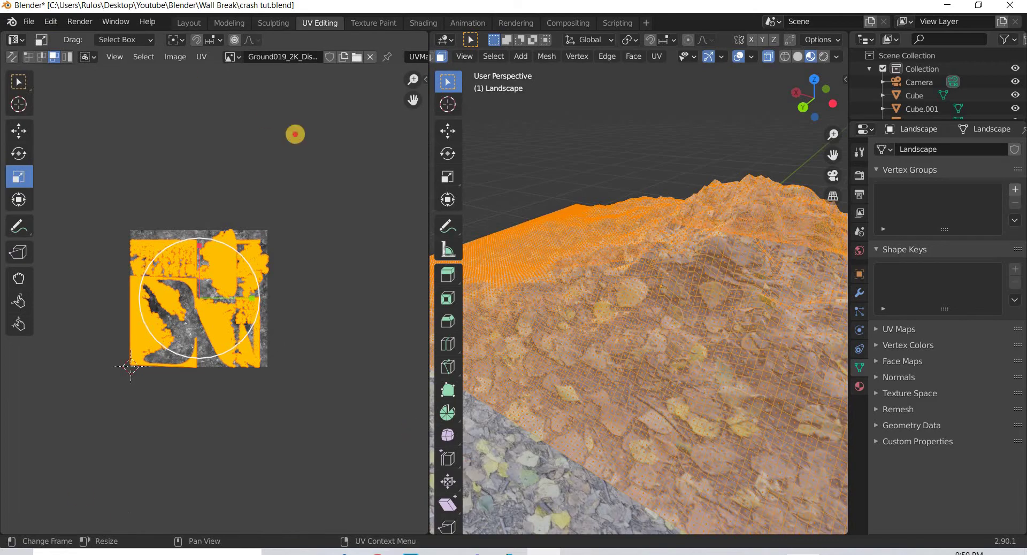
left_click_drag(295, 134, 797, 411)
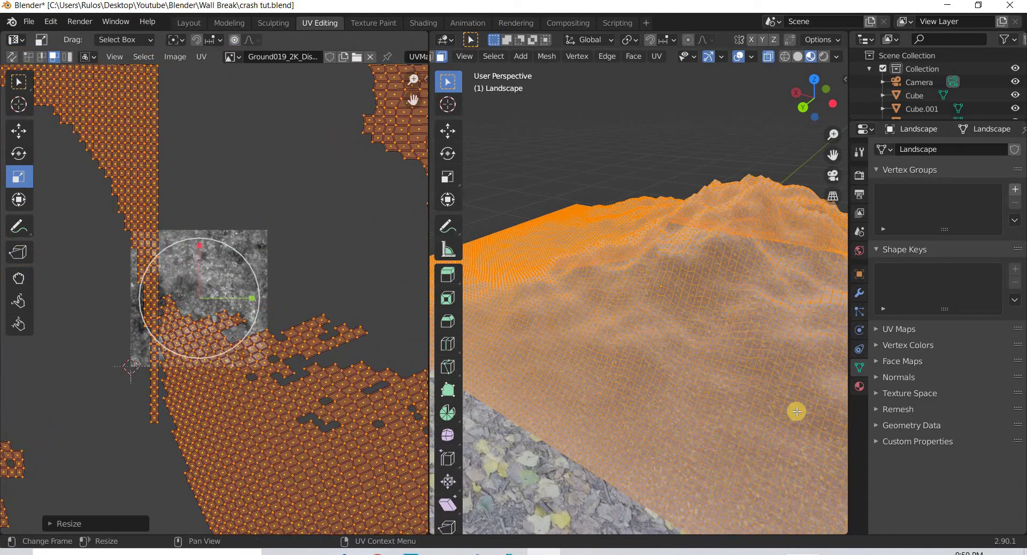
middle_click_drag(681, 408, 547, 160)
key("alt+a")
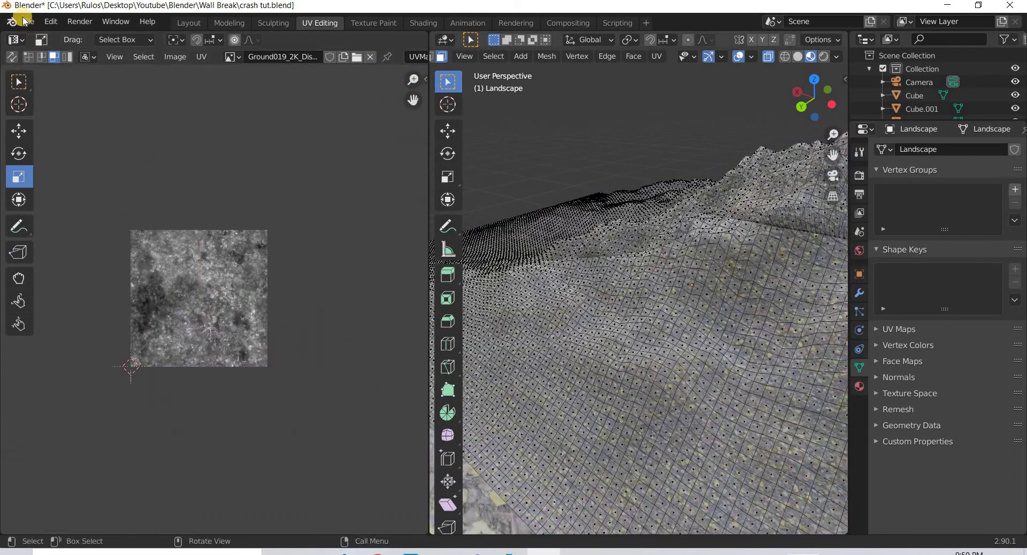
- Save the crash tut.blend file and return the Landscape to Object Mode
left_click(23, 19)
left_click(51, 111)
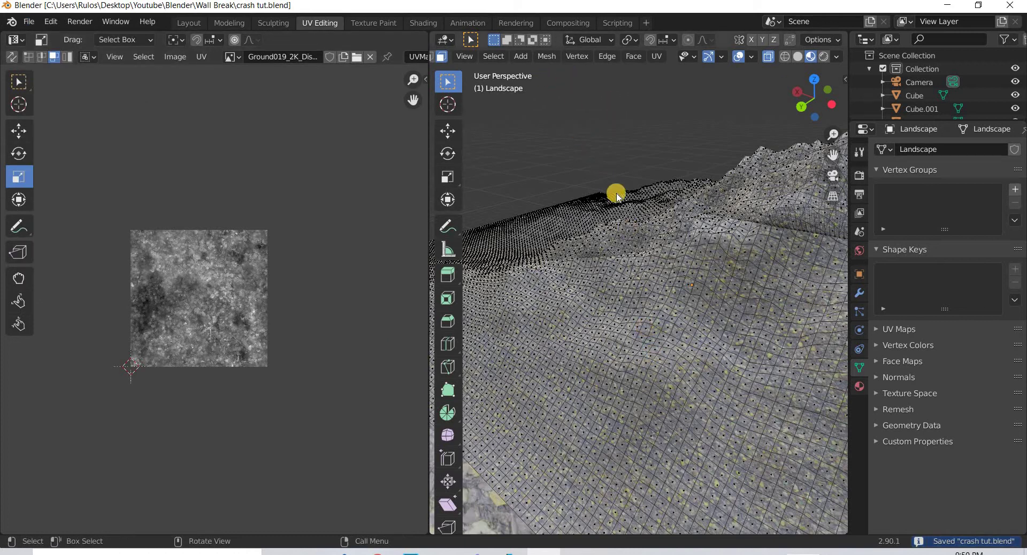
key("Tab")
scroll(667, 340, "down", 8)
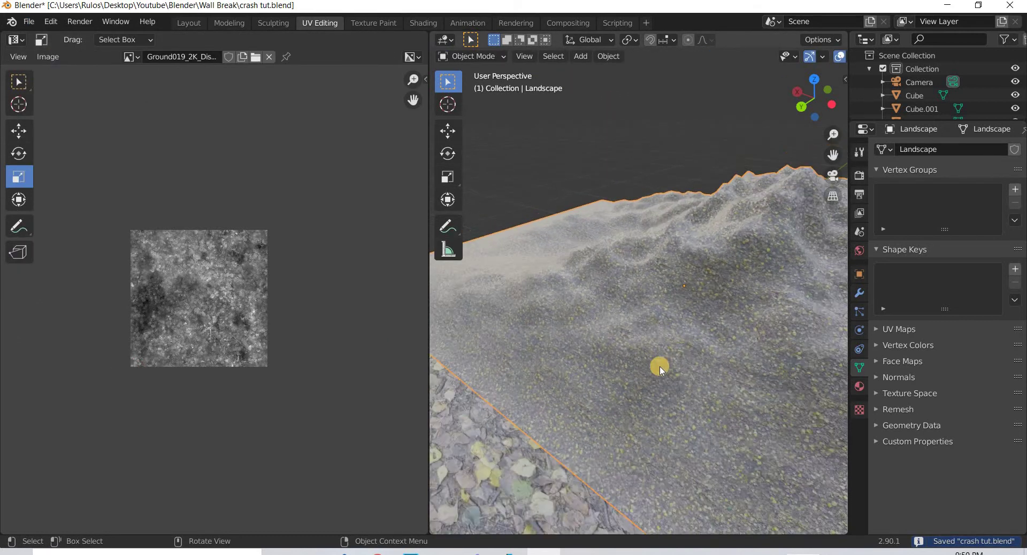
- Select the ground Plane and select its whole face in the UV Editing workspace
middle_click_drag(603, 436, 607, 417)
left_click(607, 408)
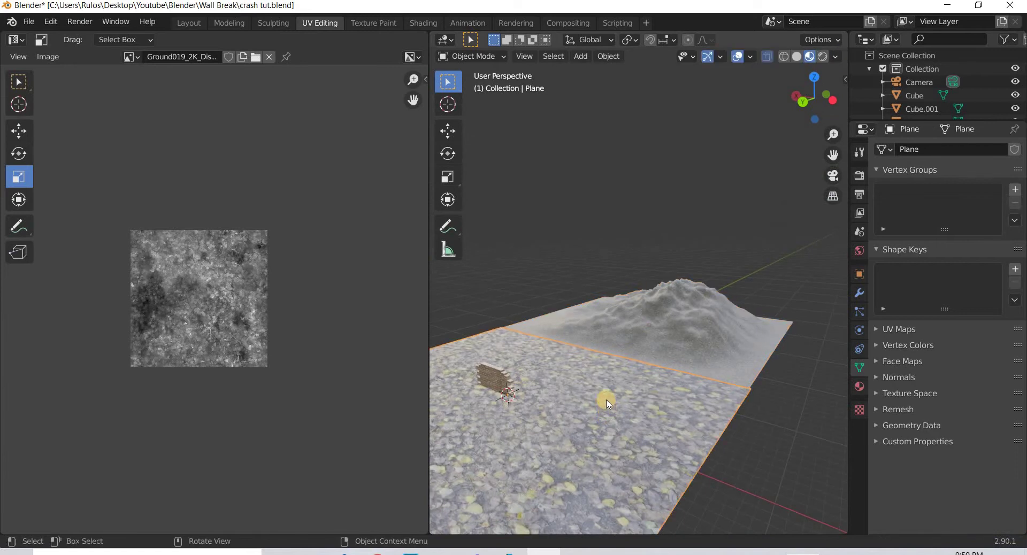
scroll(584, 348, "down", 4)
scroll(595, 377, "up", 5)
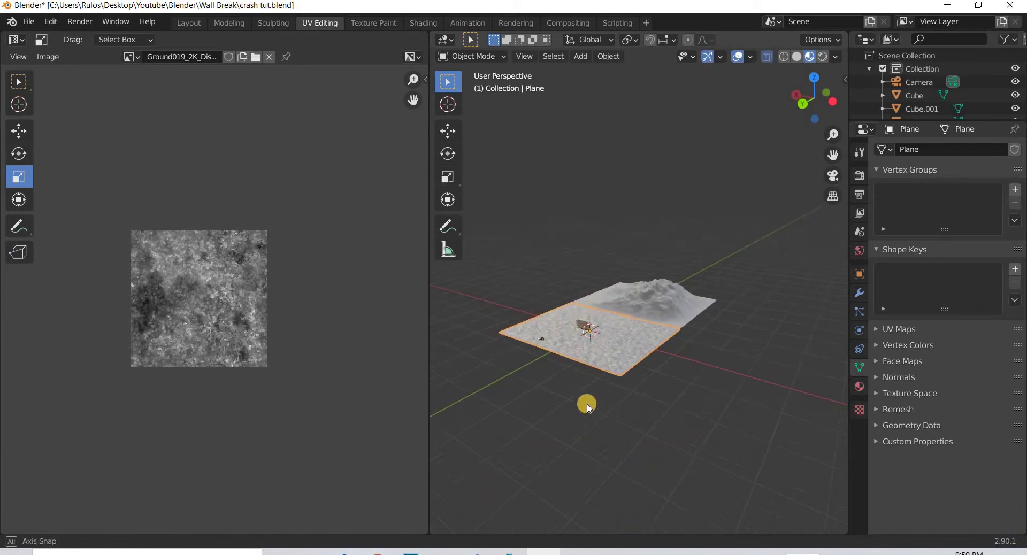
left_click(202, 34)
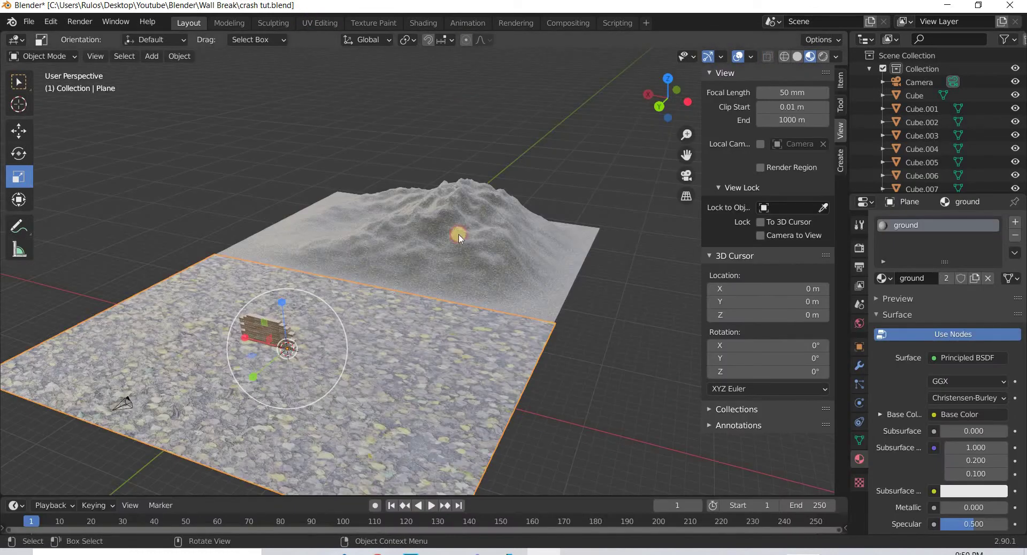
left_click(320, 23)
left_click(154, 257)
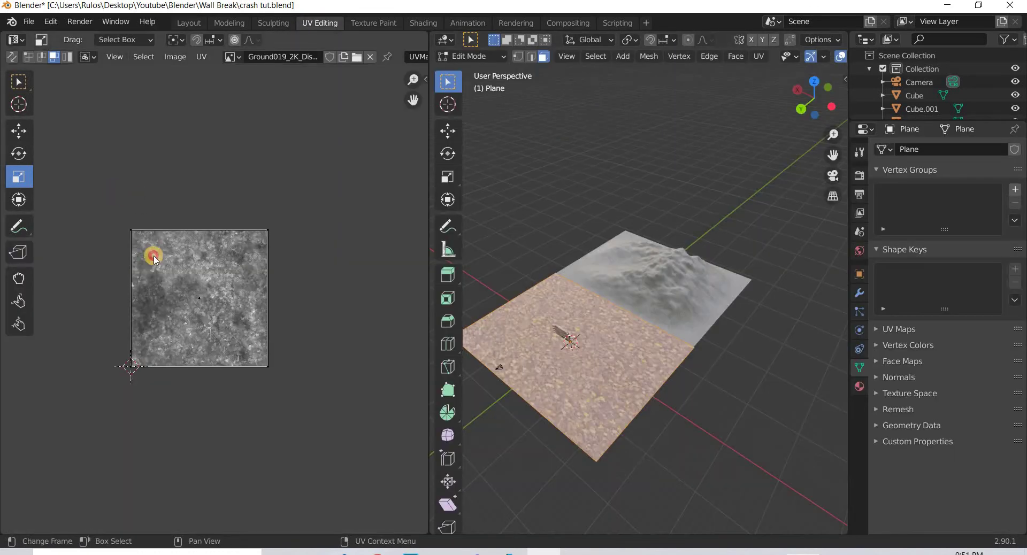
left_click(180, 349)
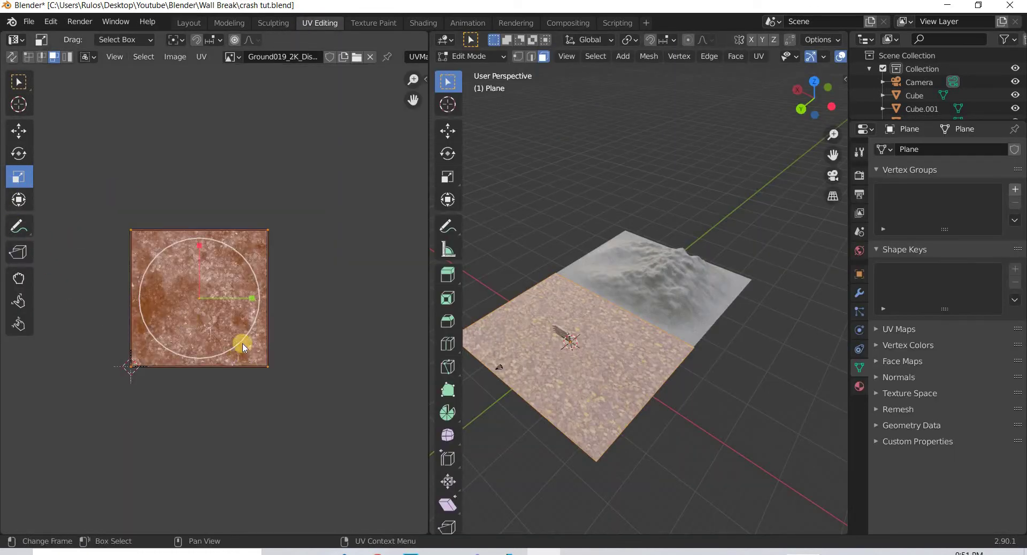
- Scale the ground plane's UV face up far beyond the image bounds so the leaf texture tiles smaller
left_click_drag(241, 339, 130, 498)
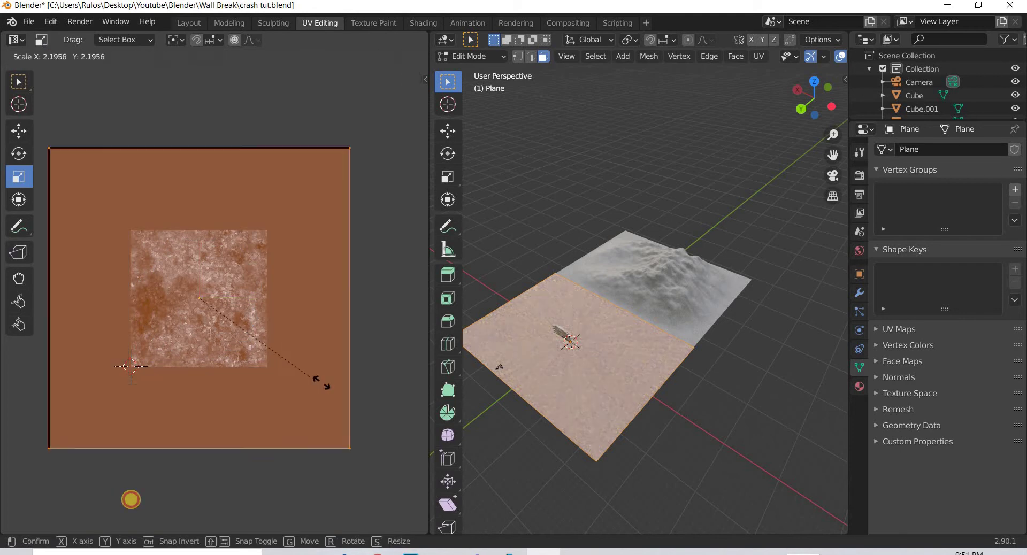
scroll(565, 426, "up", 3)
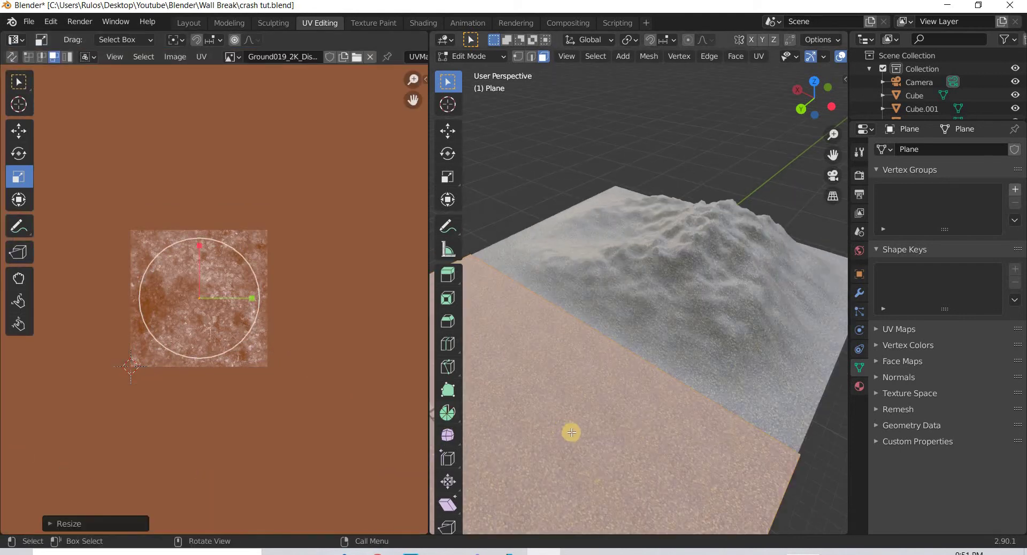
middle_click_drag(662, 220, 560, 127, "shift")
- View the scene through the camera and enlarge the ground plane's UV face further for finer texture tiling
left_click(567, 57)
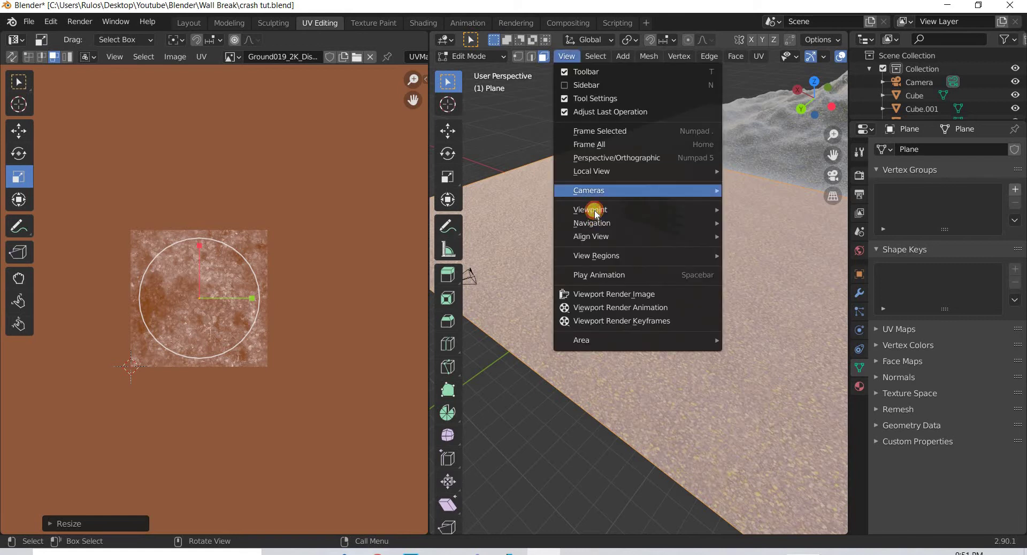
mouse_move(593, 210)
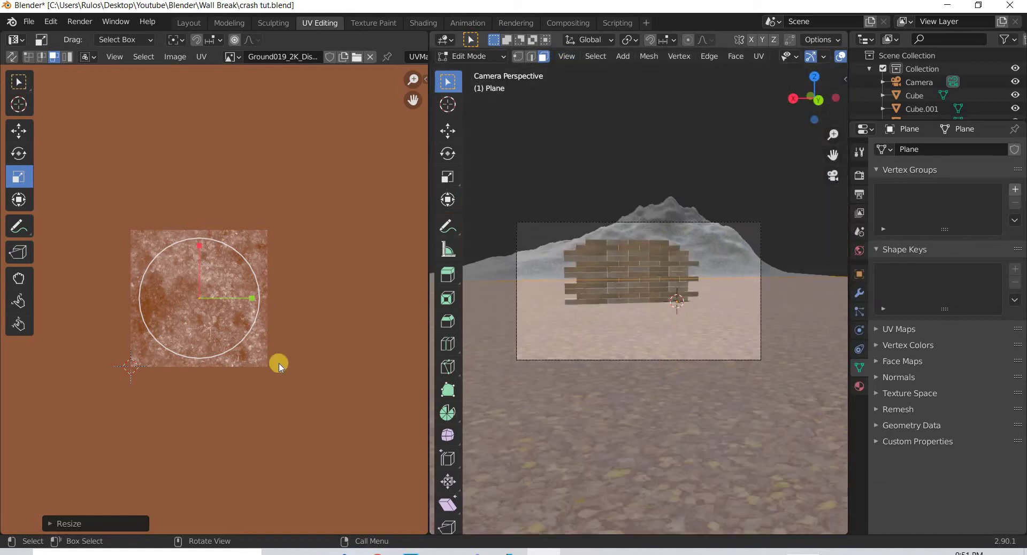
left_click_drag(243, 338, 8, 463)
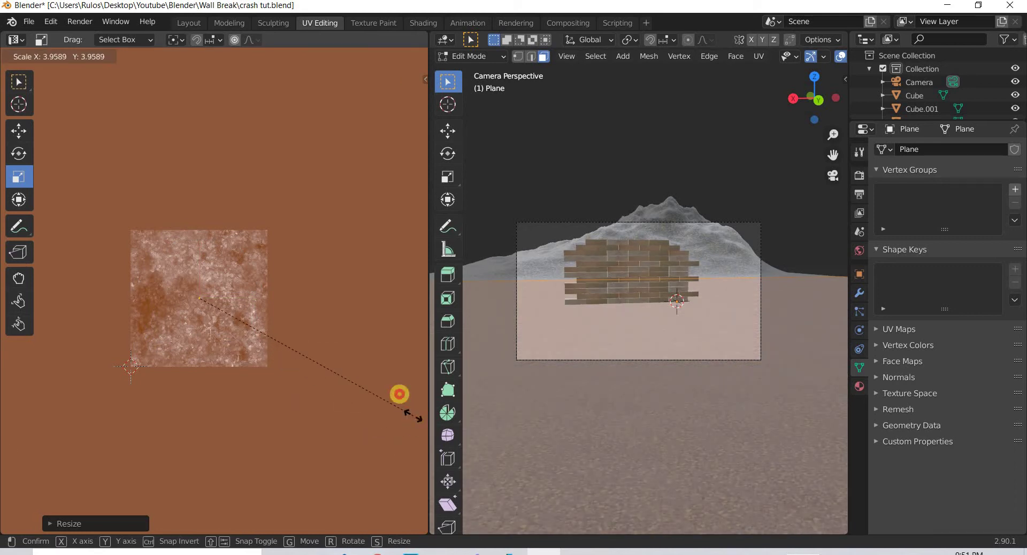
left_click_drag(400, 396, 400, 396)
scroll(654, 336, "up", 5)
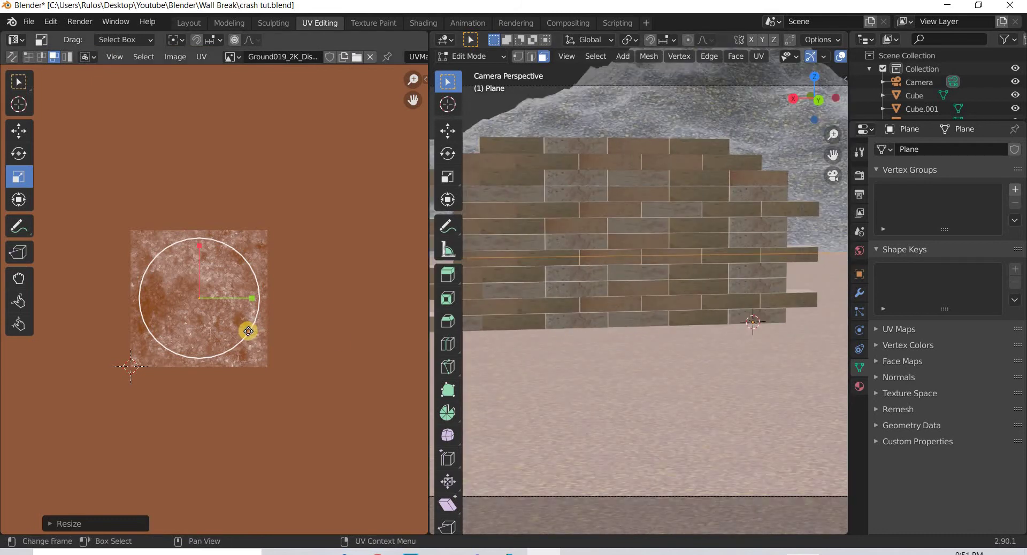
- Scale the ground plane's UV face down to about 0.82 and check the texture around the brick wall
mouse_move(239, 320)
left_mouse_down()
mouse_move(230, 305)
mouse_move(246, 320)
mouse_move(244, 309)
left_mouse_up()
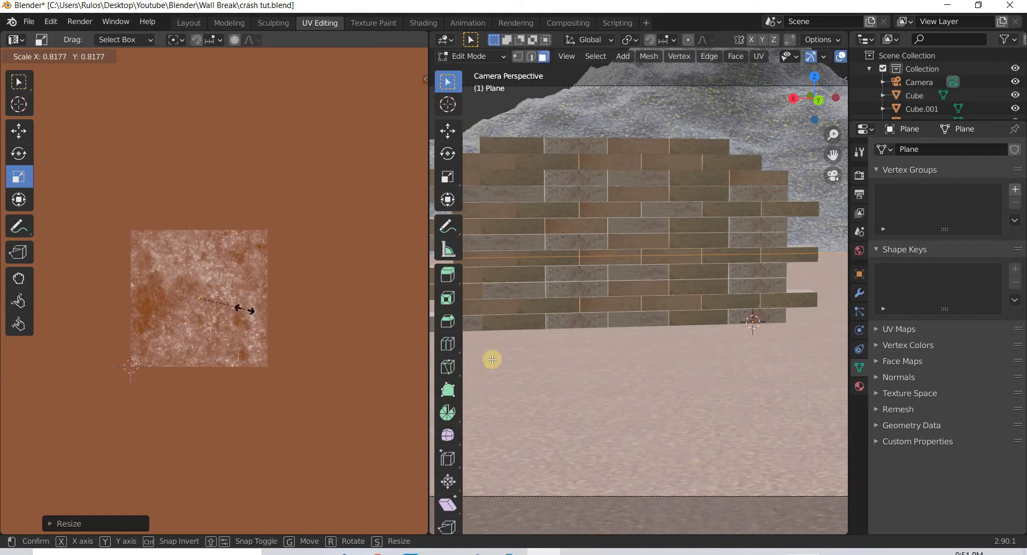
scroll(661, 325, "down", 3)
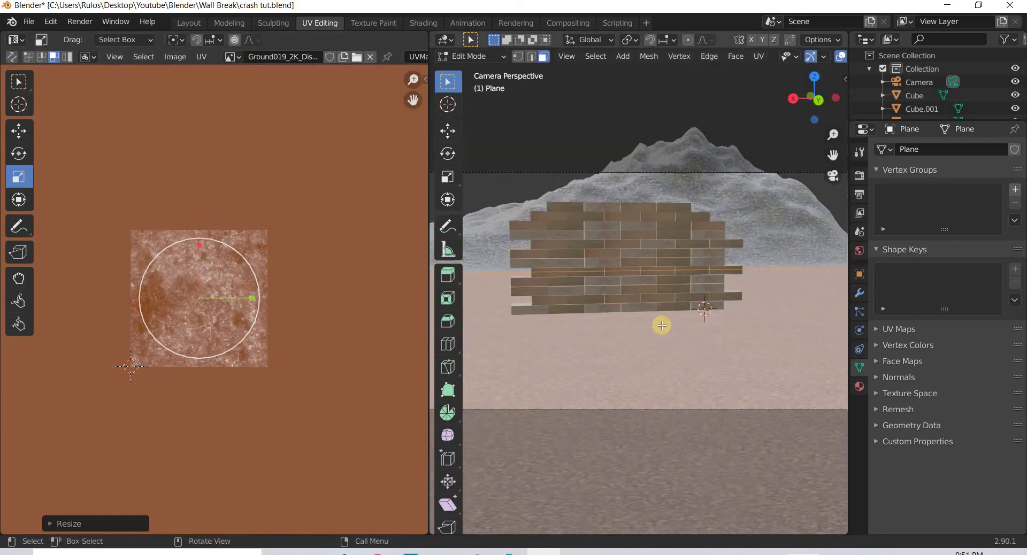
scroll(592, 369, "down", 2)
middle_click_drag(591, 369, 541, 289)
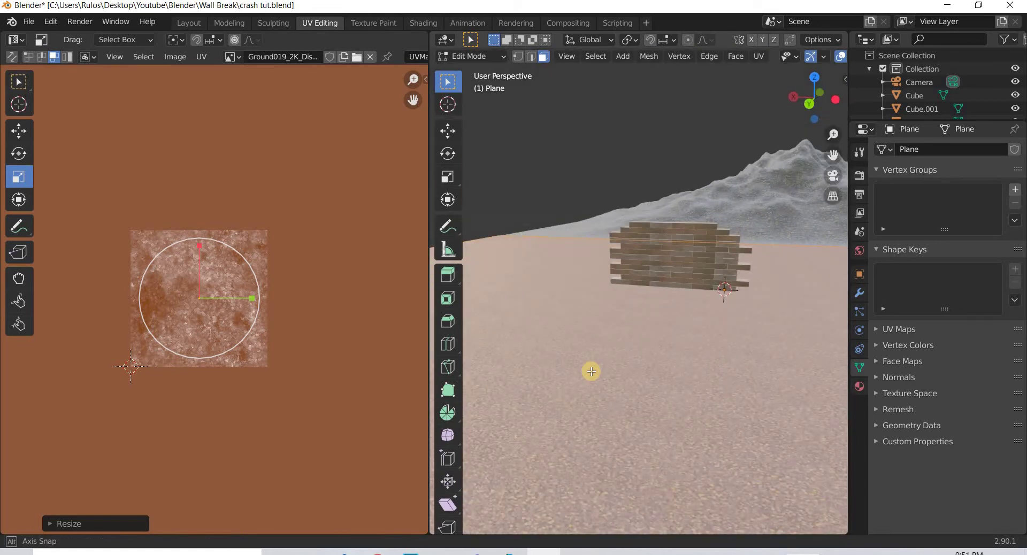
scroll(591, 371, "up", 3)
scroll(591, 371, "down", 3)
middle_click_drag(491, 191, 661, 345)
scroll(662, 345, "up", 5)
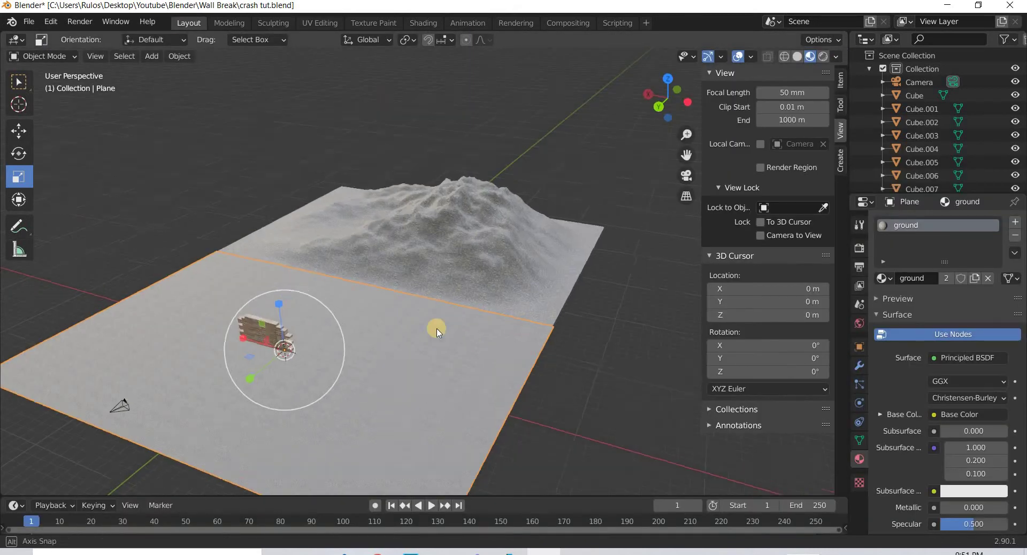
- In the Layout workspace, move the Landscape along Y toward the ground plane to a Y location of -32.425 m, and deselect it
middle_click_drag(437, 332, 410, 259)
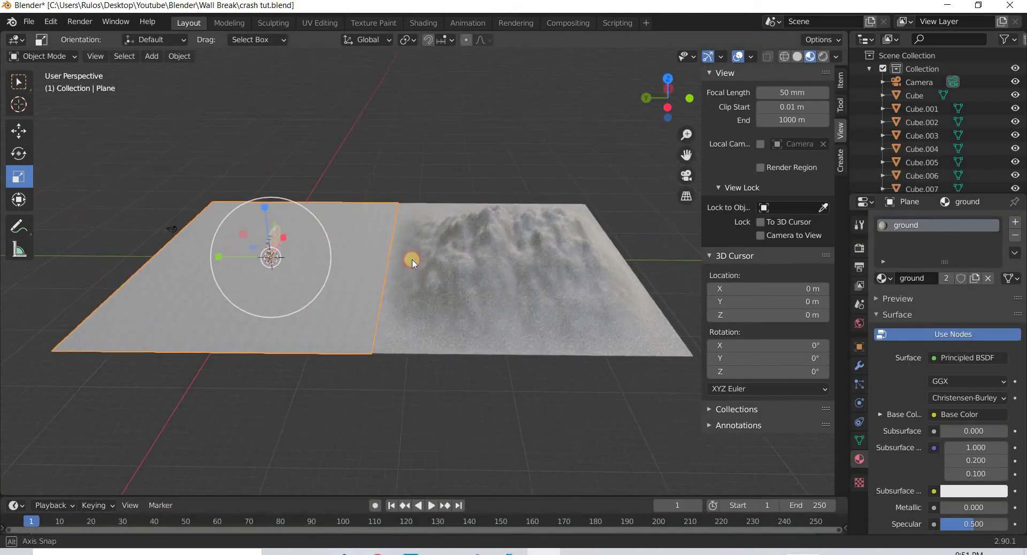
left_click(363, 239)
key("g")
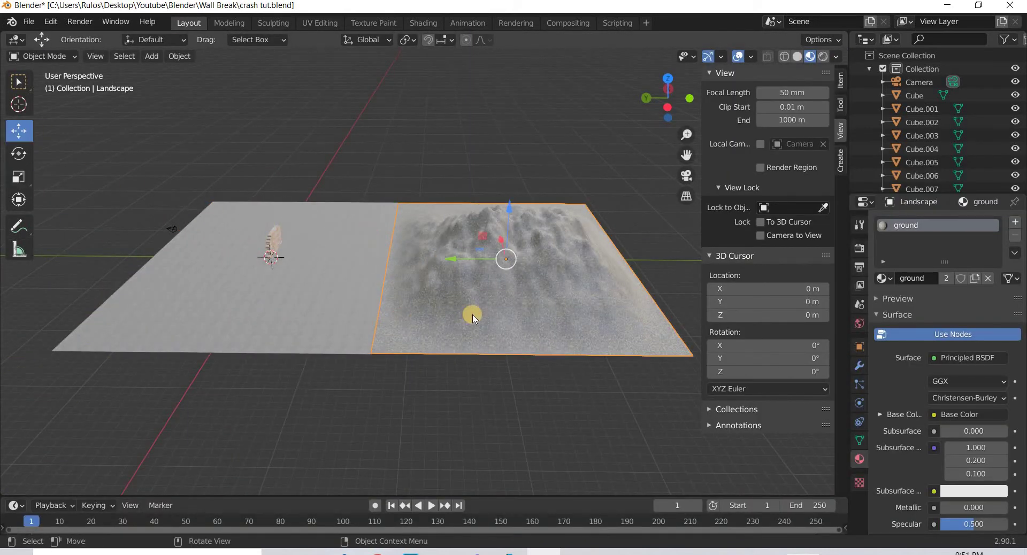
scroll(473, 316, "up", 4)
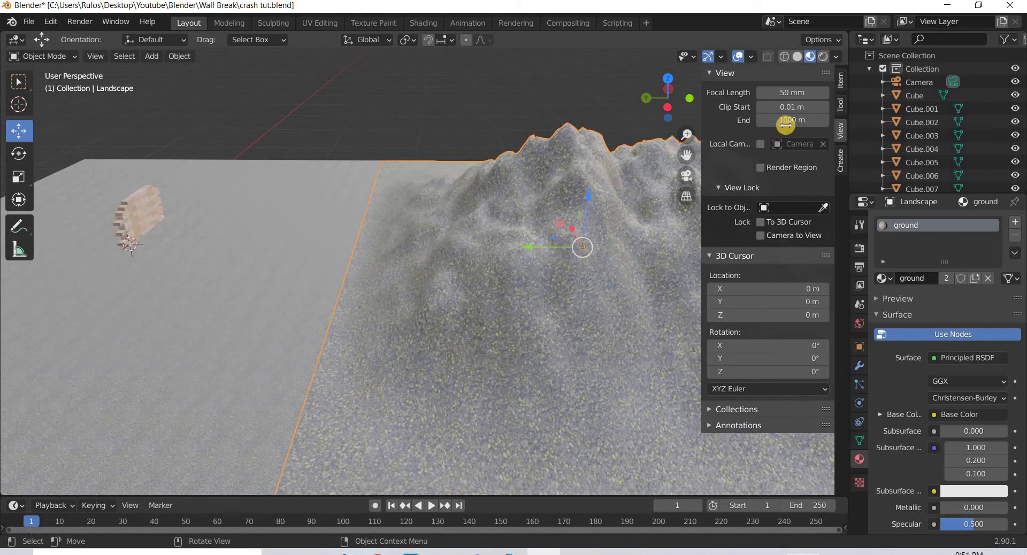
left_click(844, 90)
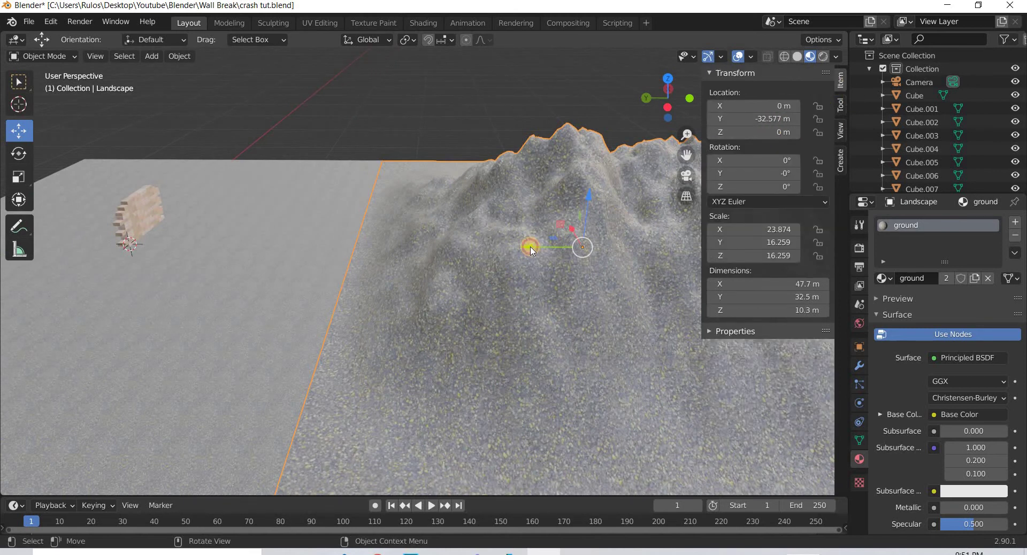
left_click_drag(528, 246, 525, 247)
left_click(348, 133)
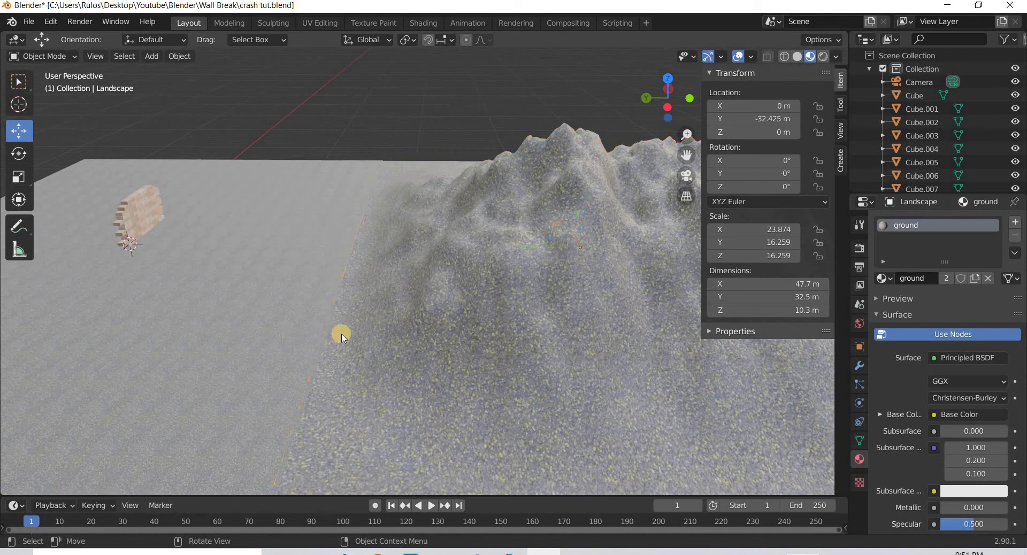
- Examine the seam between the ground plane and the Landscape, comparing the leaf texture size on both sides
middle_click_drag(342, 335, 426, 307)
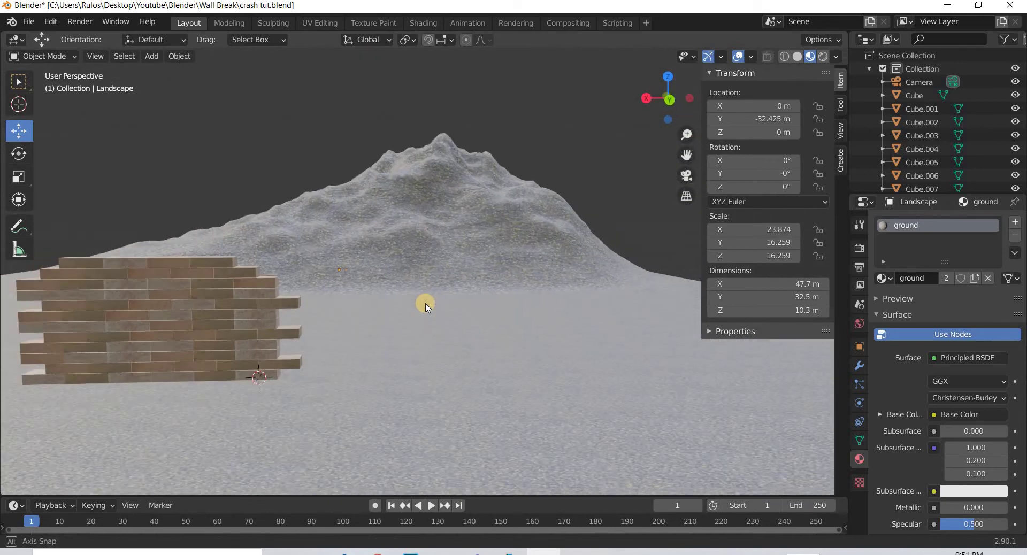
scroll(383, 368, "up", 4)
middle_click_drag(382, 369, 203, 467)
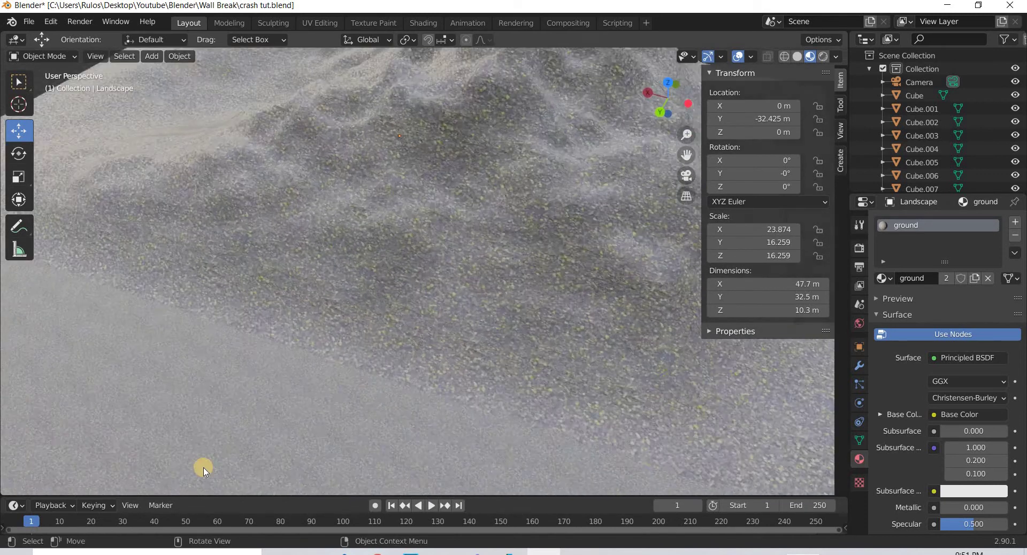
scroll(203, 467, "up", 3)
left_click(382, 192)
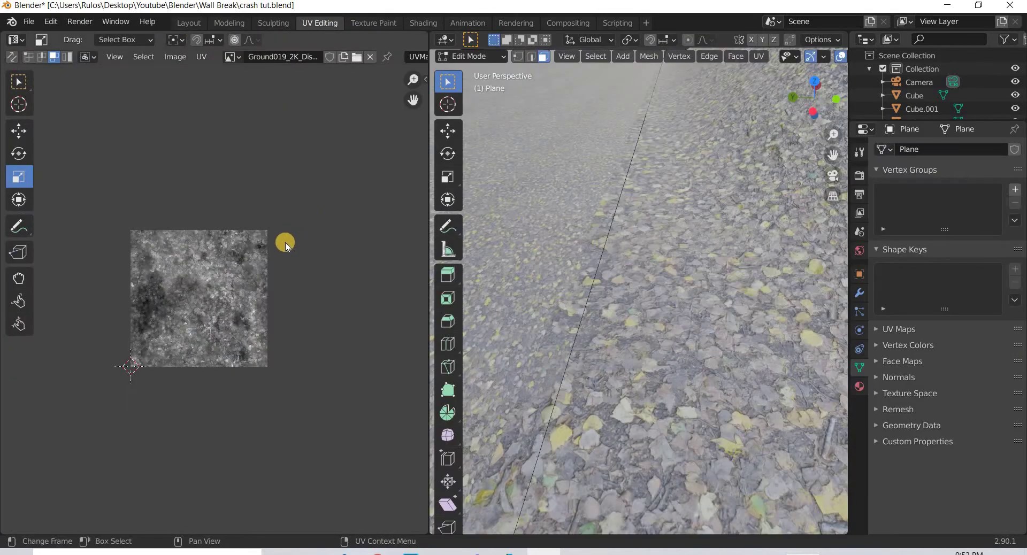
scroll(284, 243, "down", 12)
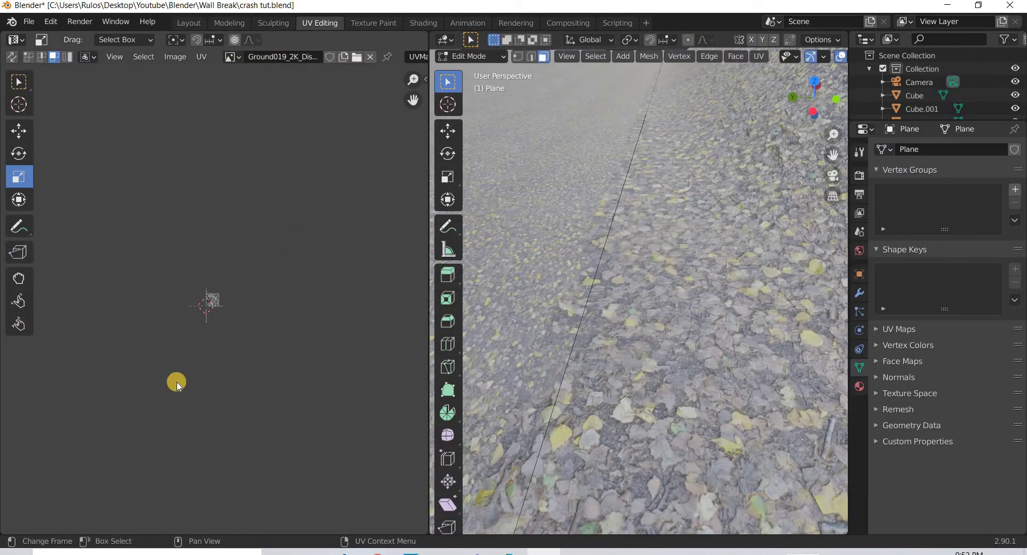
scroll(178, 384, "up", 8)
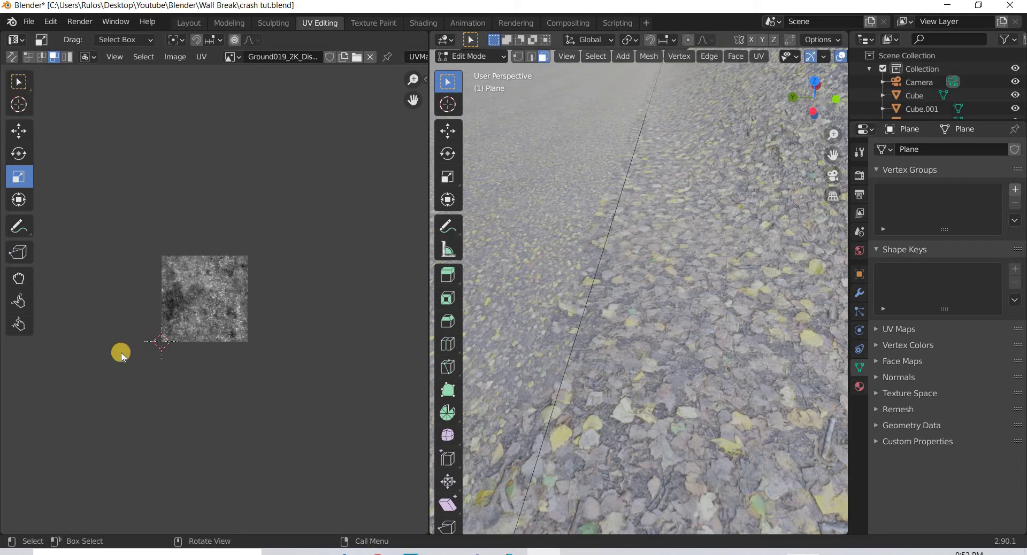
scroll(122, 353, "down", 7)
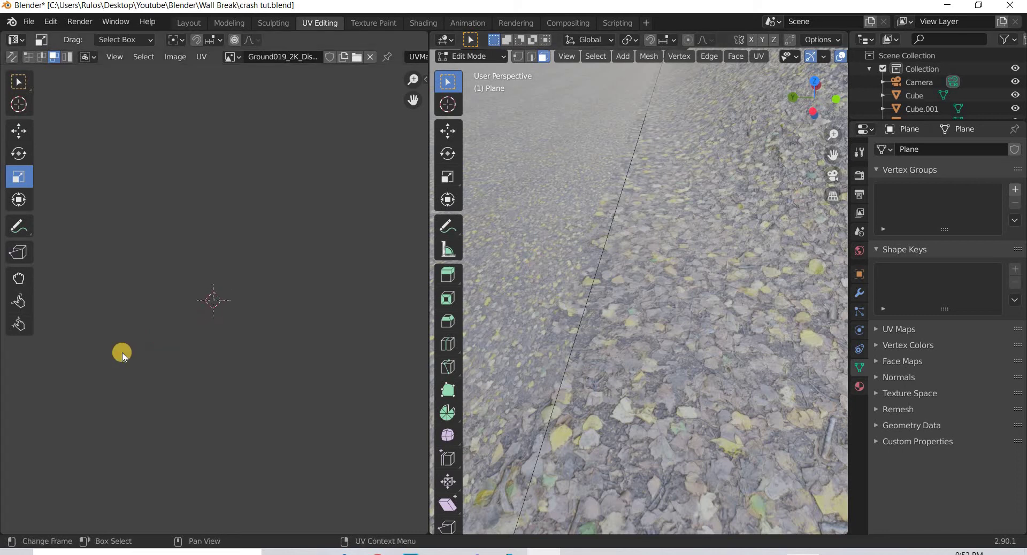
scroll(282, 390, "up", 7)
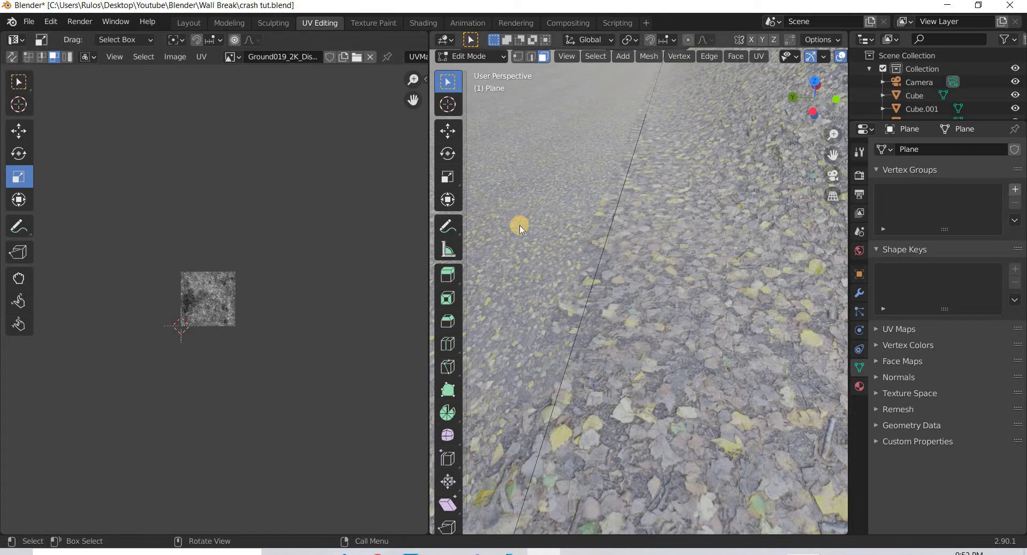
- Select the ground plane's entire mesh in Edit Mode and bring its full UV face into the UV editor
key("Tab")
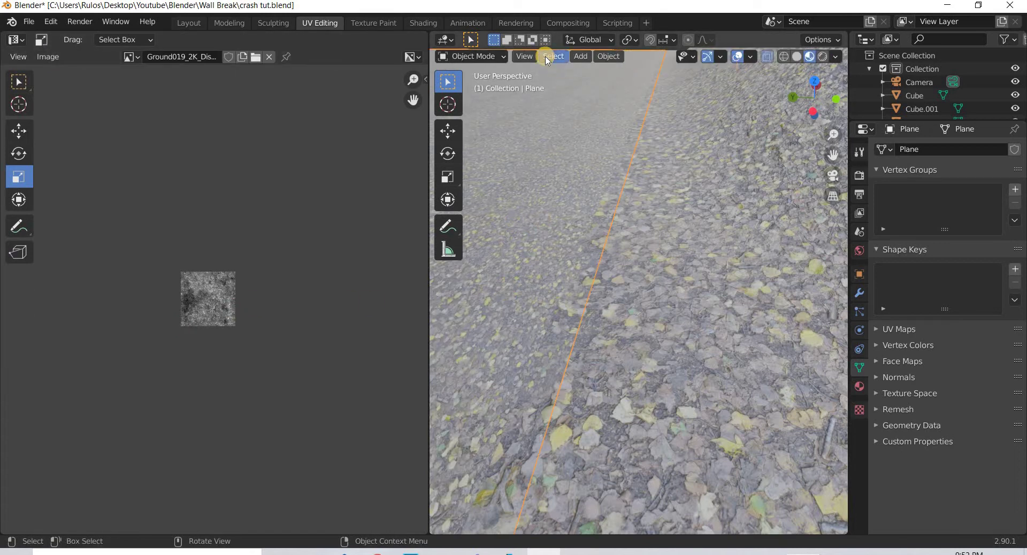
key("Tab")
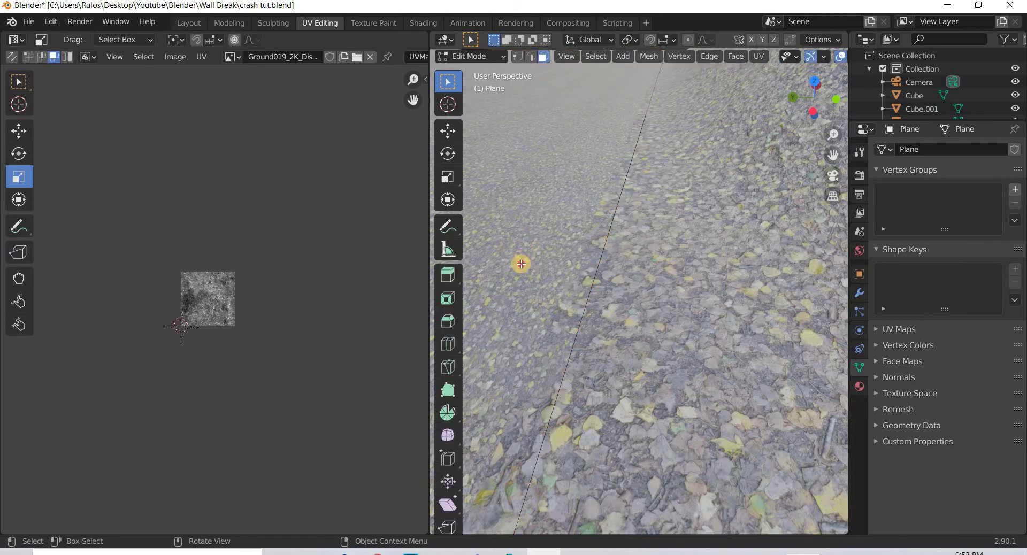
scroll(571, 250, "down", 10)
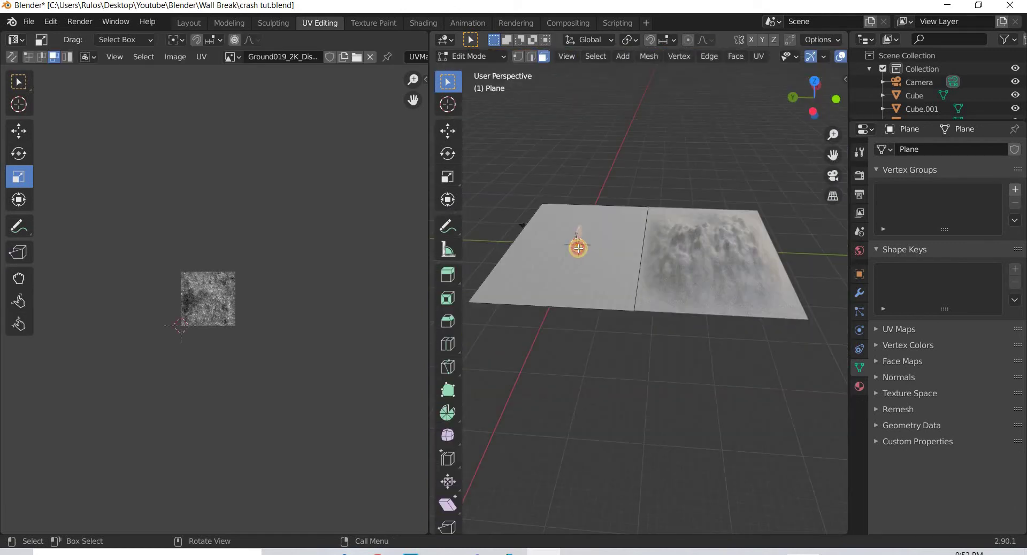
key("a")
scroll(257, 337, "up", 6)
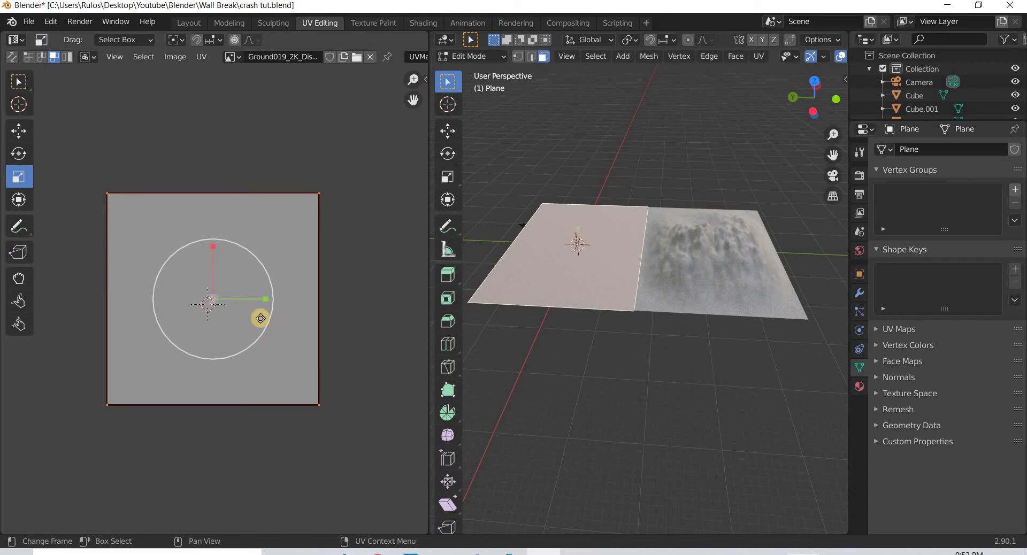
- Scale the ground plane's UV face down to about a third to match the Landscape's leaf size, and check it through the camera
scroll(614, 293, "up", 10)
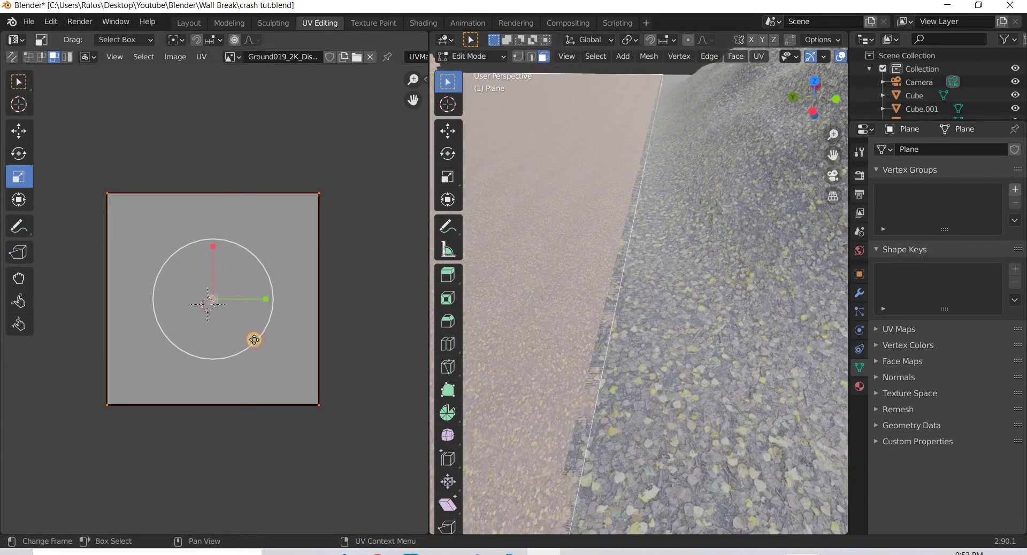
left_click_drag(248, 331, 230, 297)
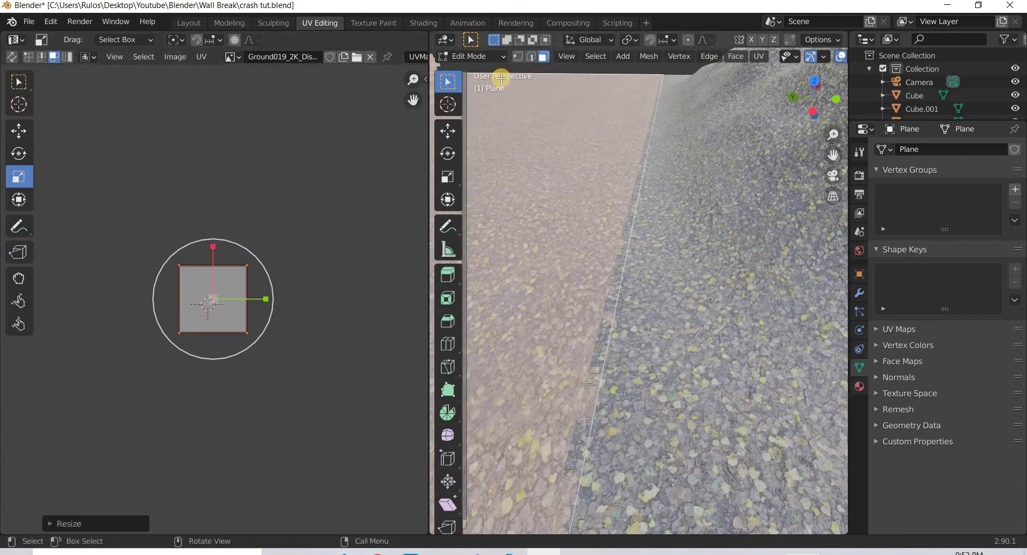
left_click(566, 56)
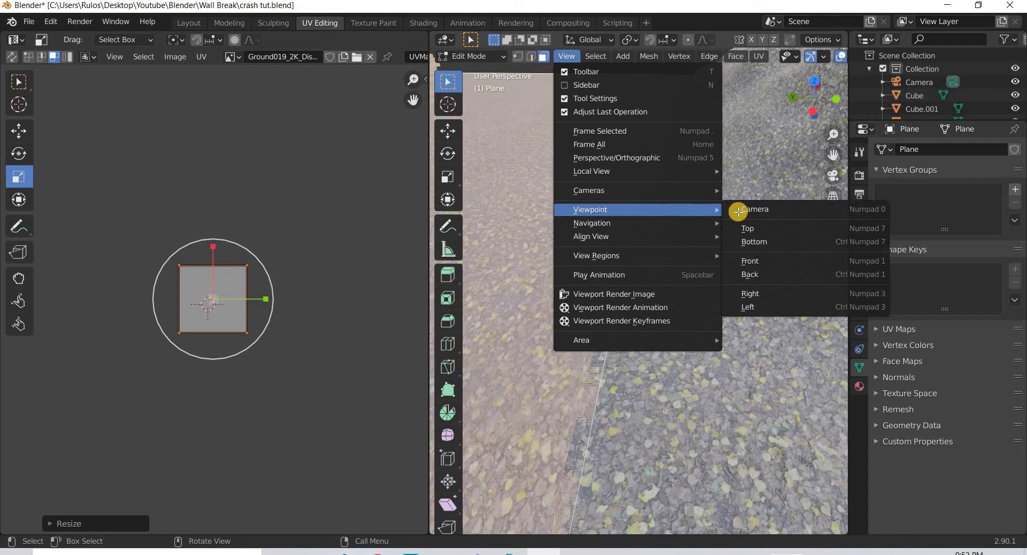
left_click(738, 207)
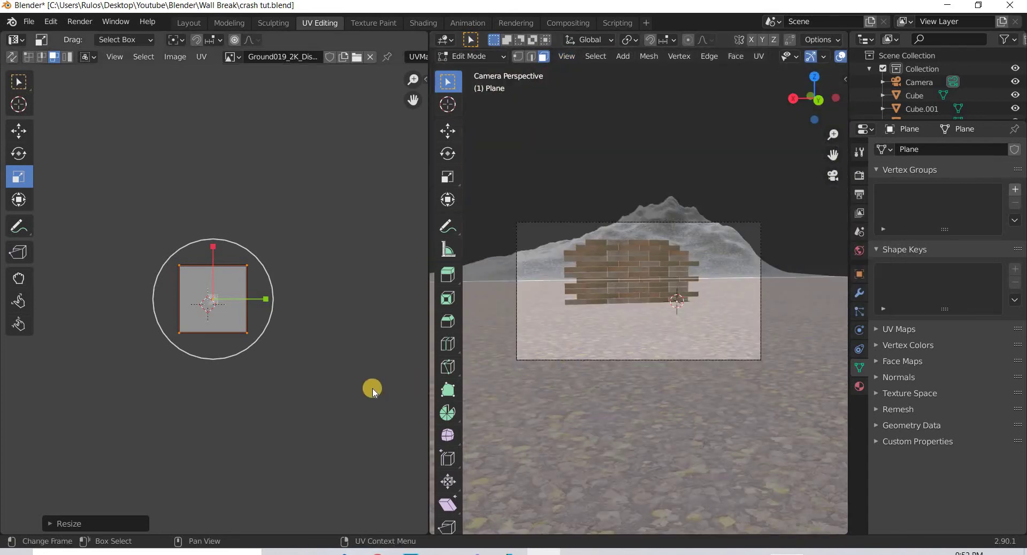
- Enlarge the ground plane's UV face to about 1.6 times its size, deselect it, and check the ground texture in perspective
scroll(650, 416, "up", 1)
scroll(651, 416, "up", 5)
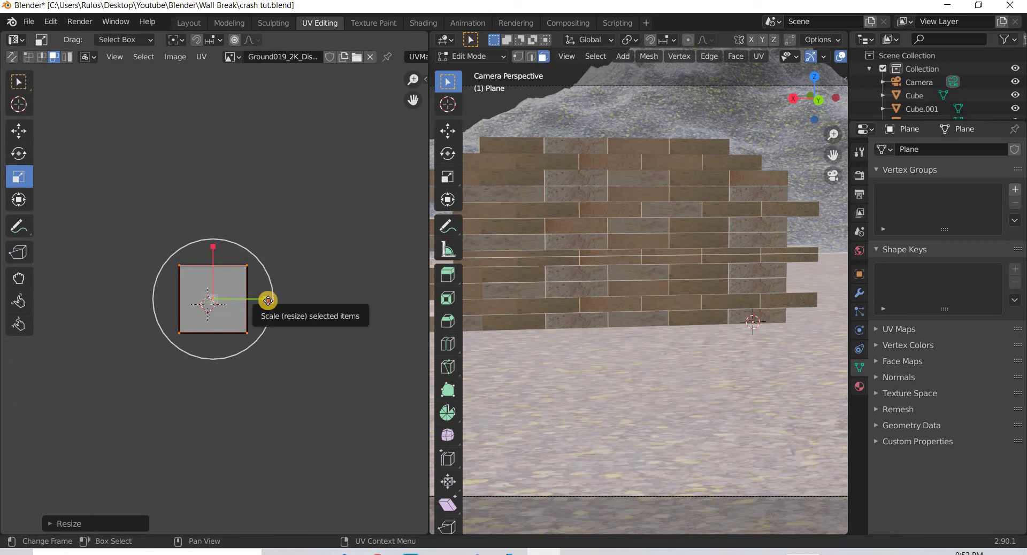
left_click_drag(264, 300, 375, 396)
key("ctrl+z")
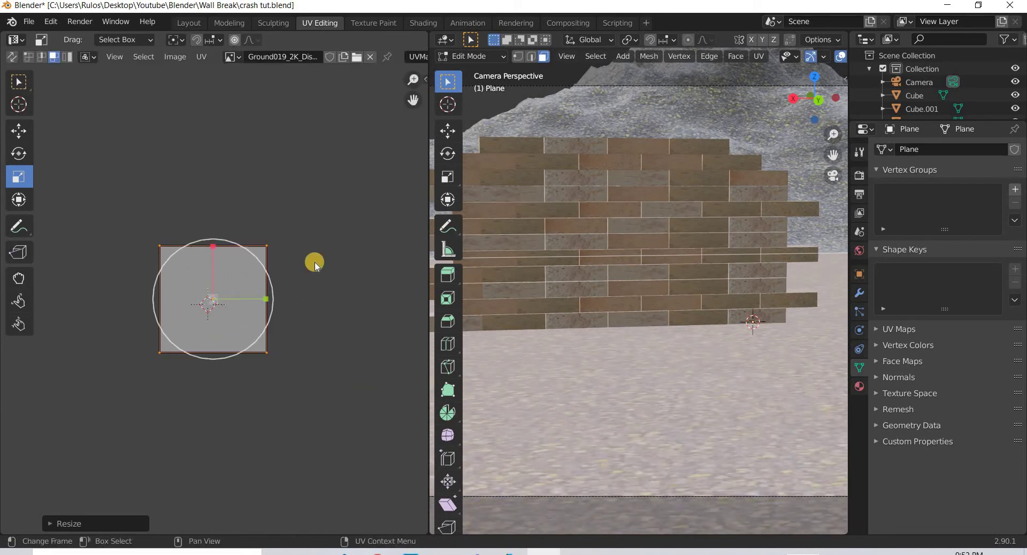
left_click(315, 263)
middle_click_drag(652, 454, 600, 374)
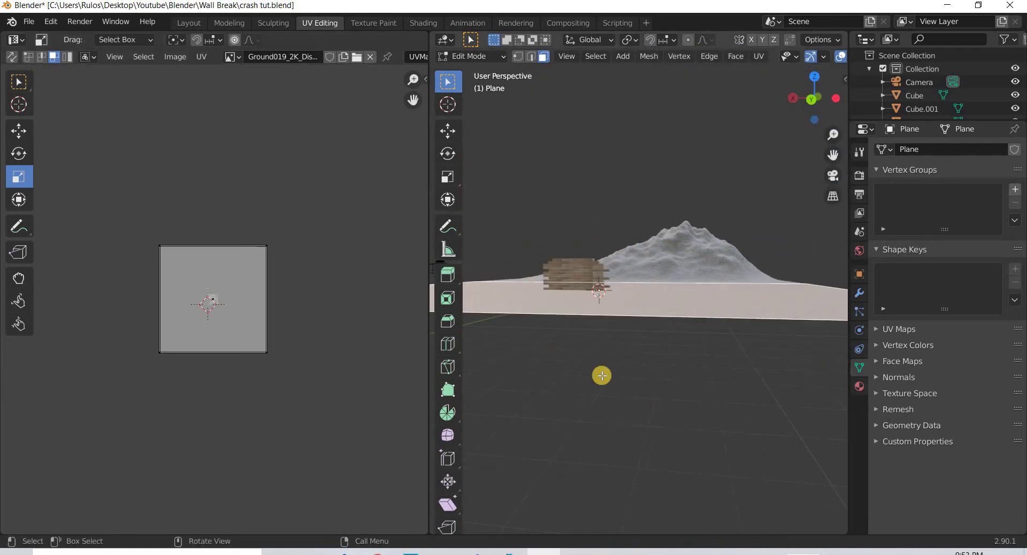
middle_click_drag(593, 408, 11, 128)
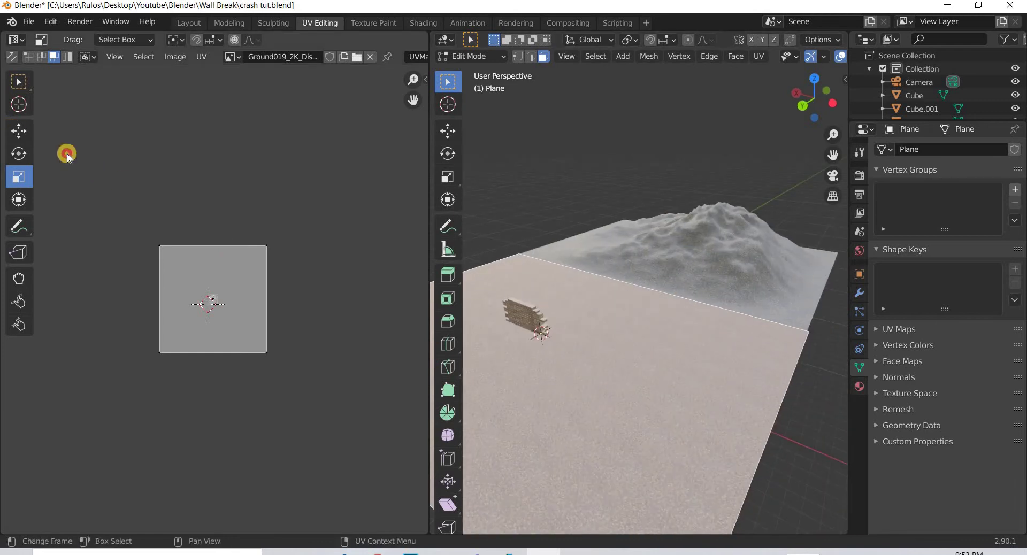
- Return to the Layout workspace and add a cube mesh to the scene
left_click(18, 130)
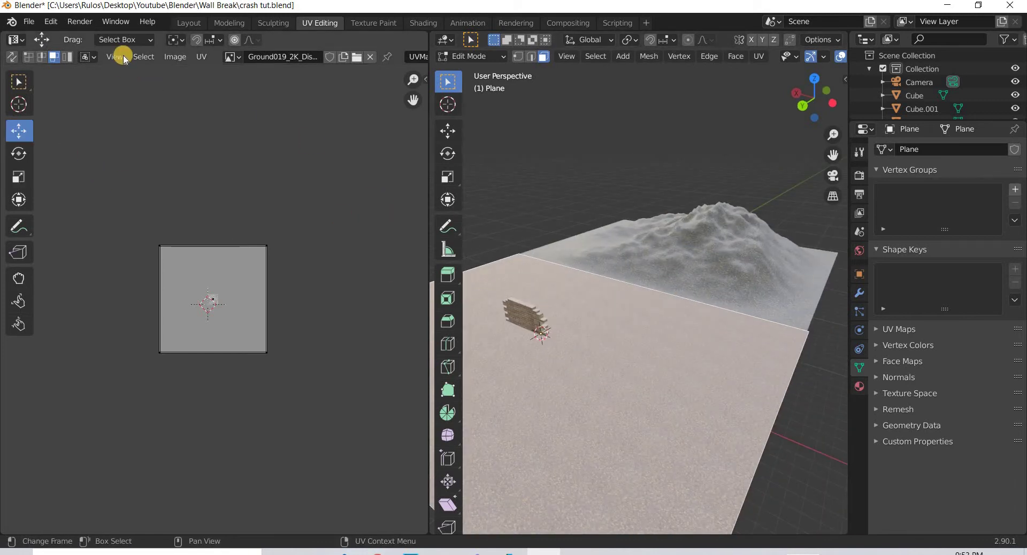
left_click(184, 23)
scroll(468, 351, "down", 5)
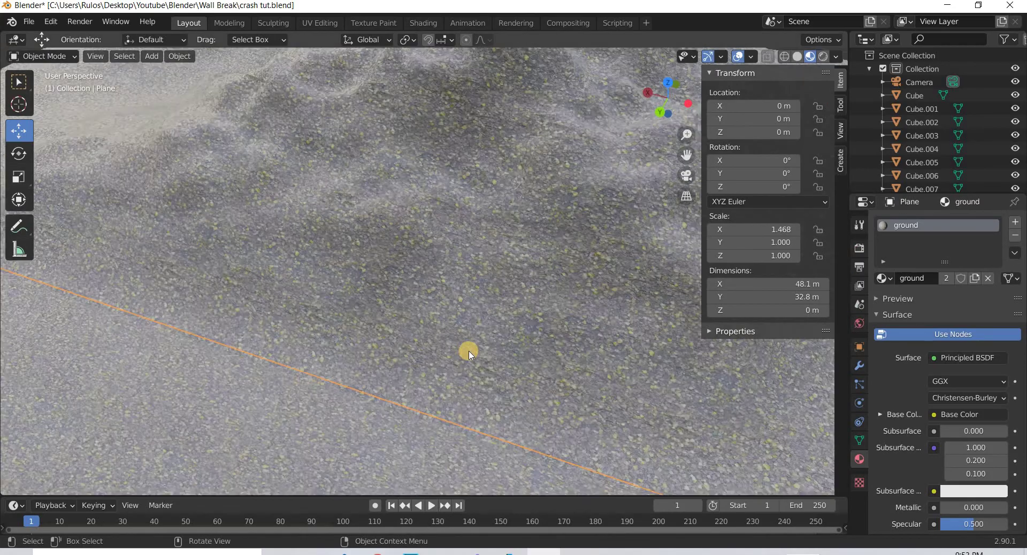
middle_click_drag(351, 395, 483, 368)
scroll(179, 110, "up", 3)
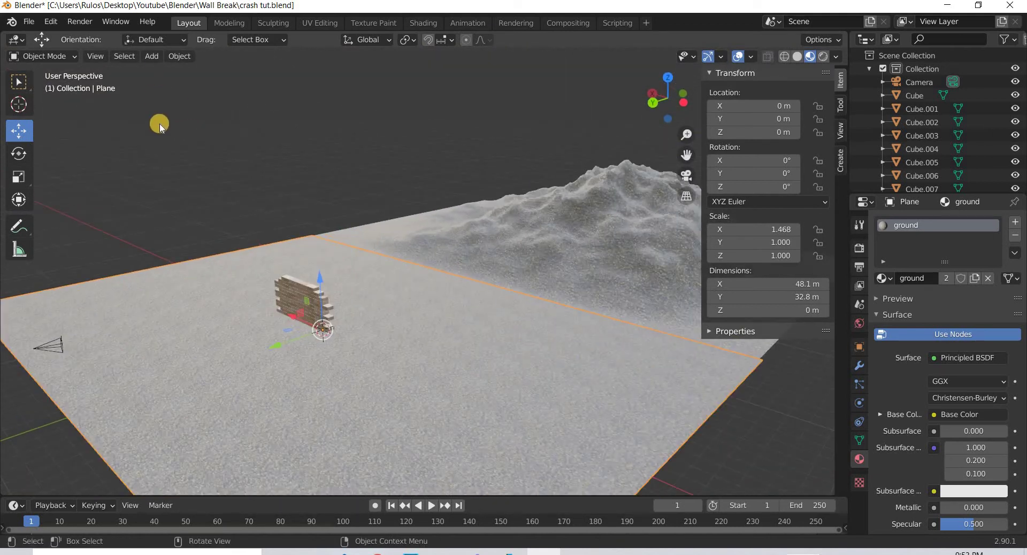
left_click(152, 57)
mouse_move(203, 71)
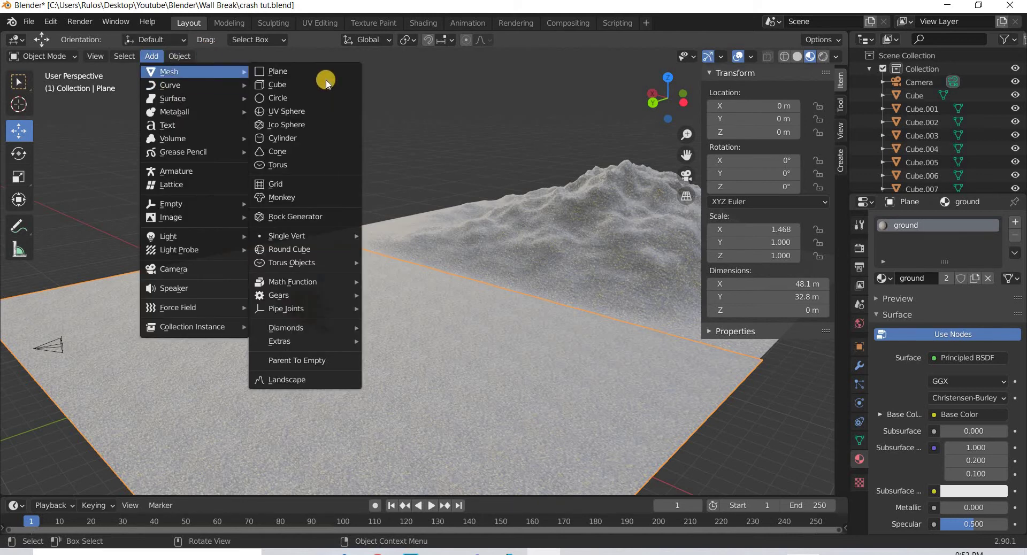
left_click(327, 84)
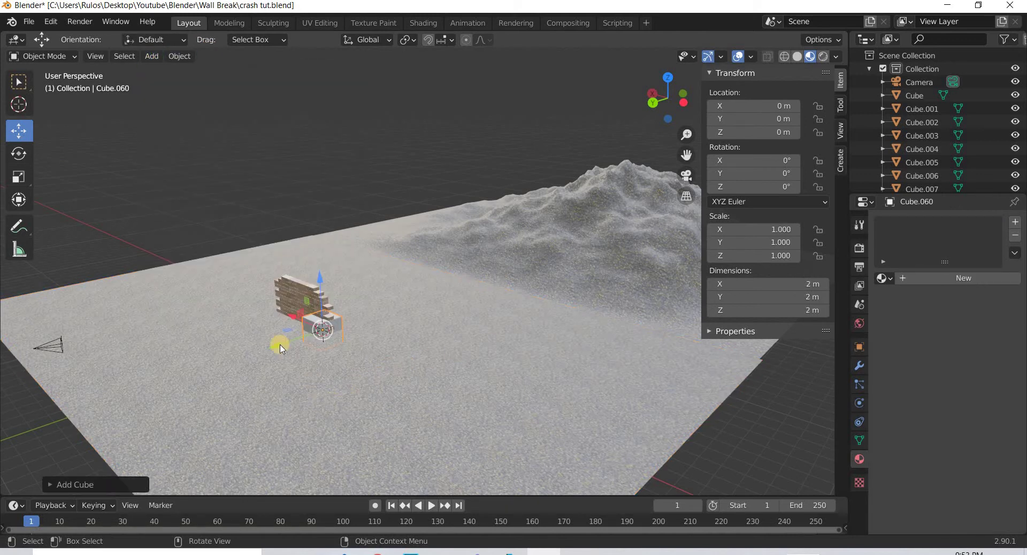
- Move the new cube along Y to about -5.5 m, between the brick wall and the Landscape
middle_click_drag(282, 349, 32, 402)
key("g")
key("y")
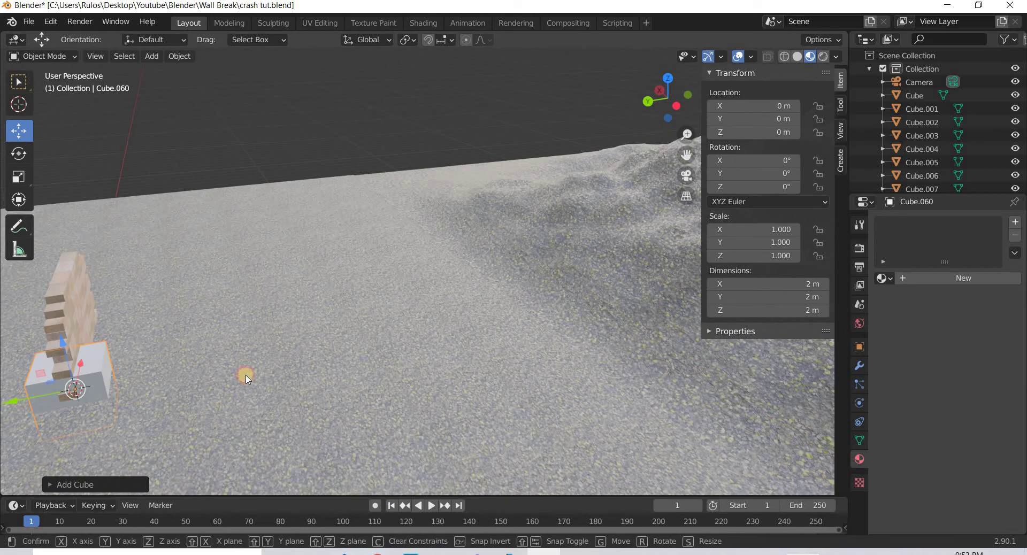
left_click(257, 335)
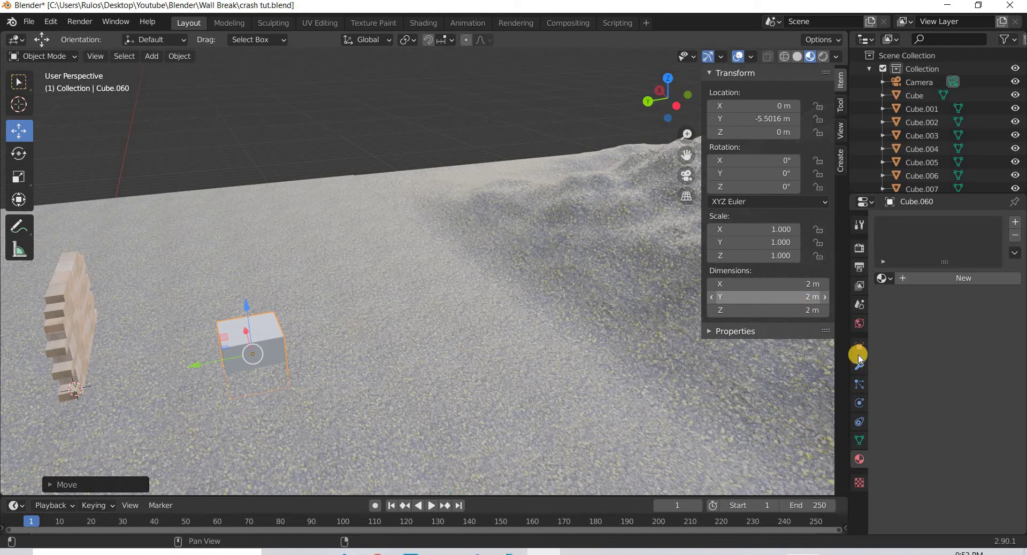
left_click(18, 182)
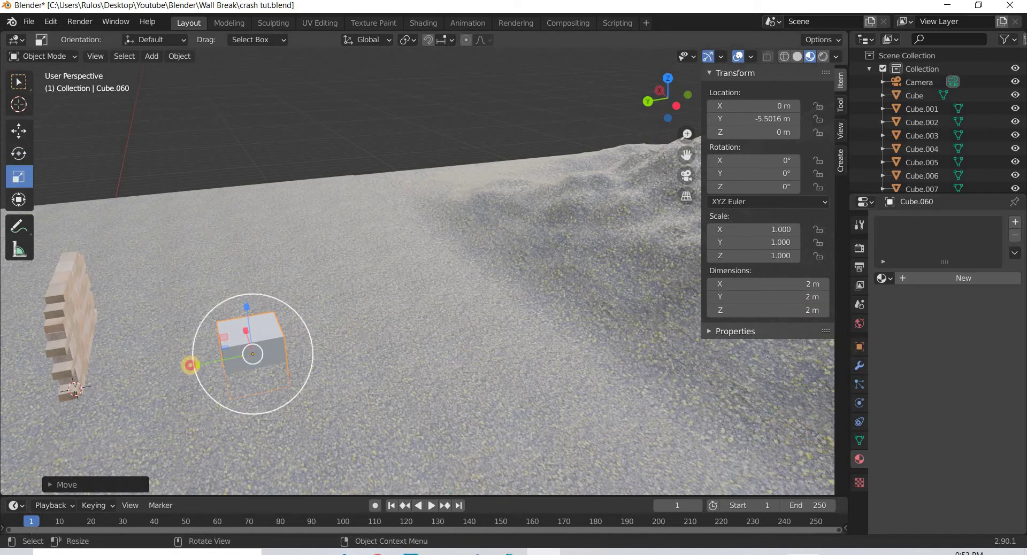
left_click_drag(197, 367, 280, 368)
right_click(280, 368)
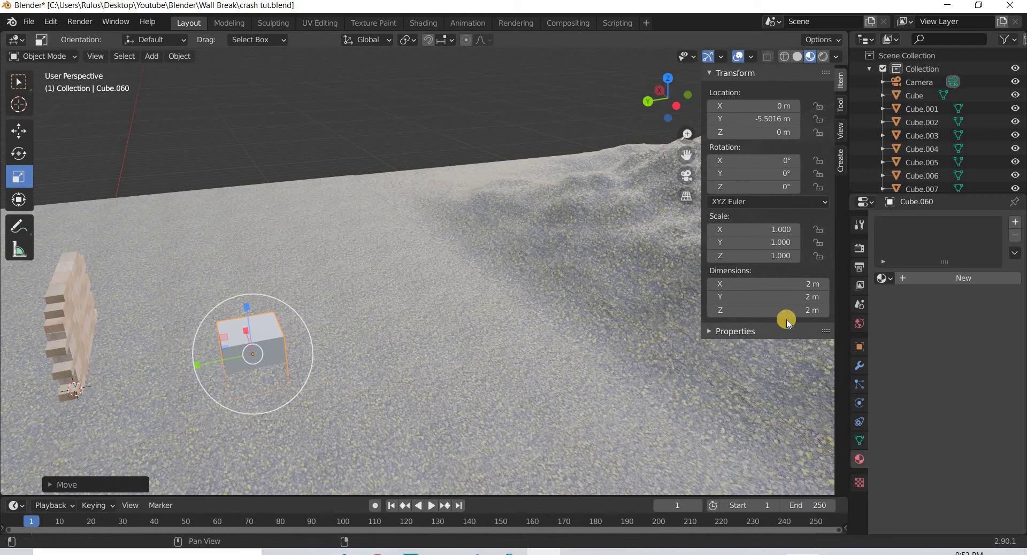
- Set the cube's Z dimension to 1 m and its X dimension to 1 m
left_click(793, 314)
type("1")
key("Return")
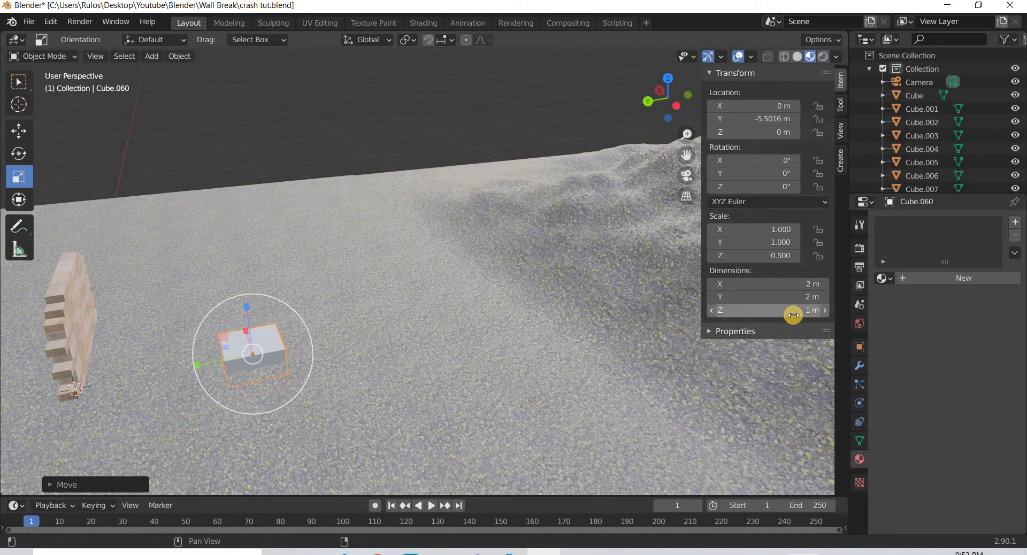
left_click(806, 284)
type("1")
key("Return")
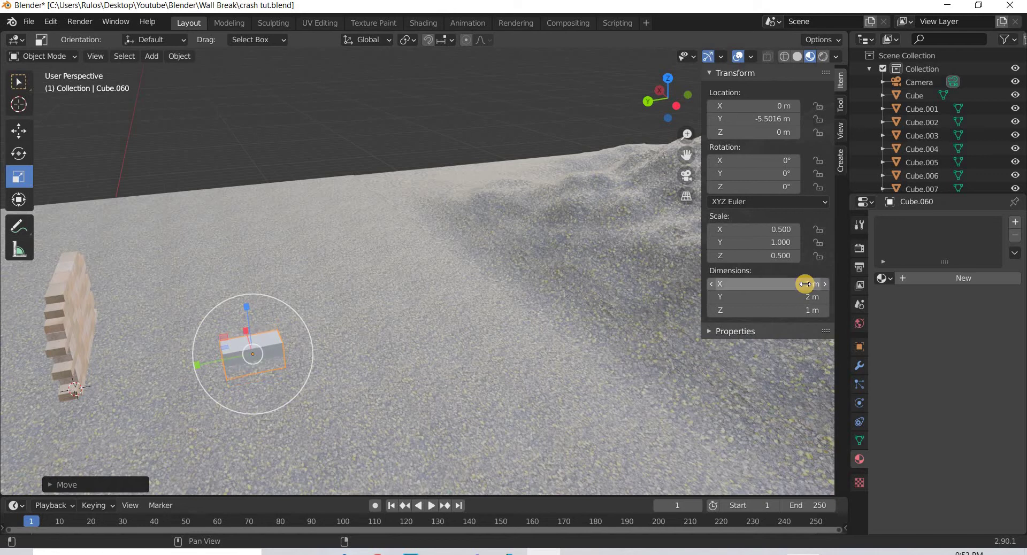
- Try an X dimension of 0.5 m on the cube, and set it back to 1 m
left_click(806, 284)
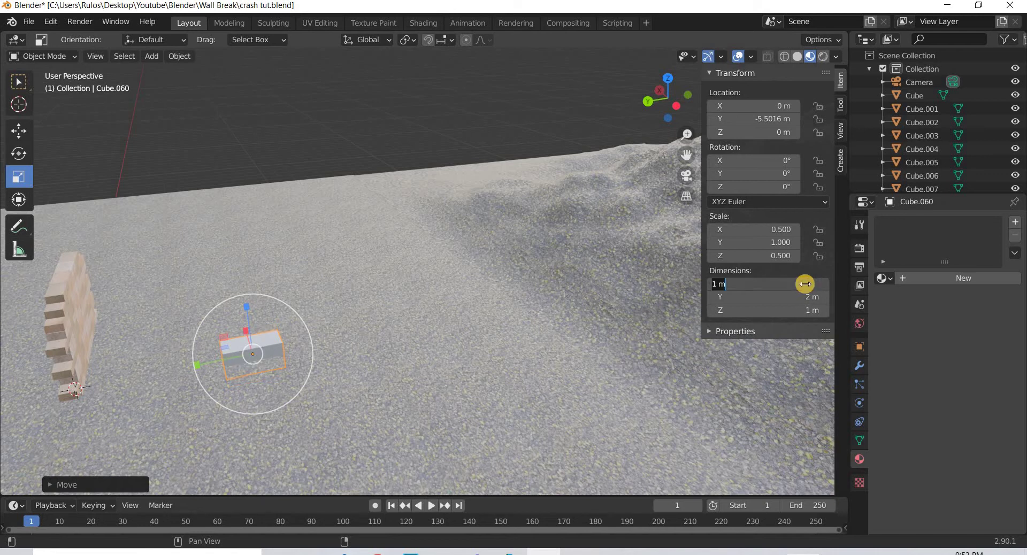
type(".5")
key("Return")
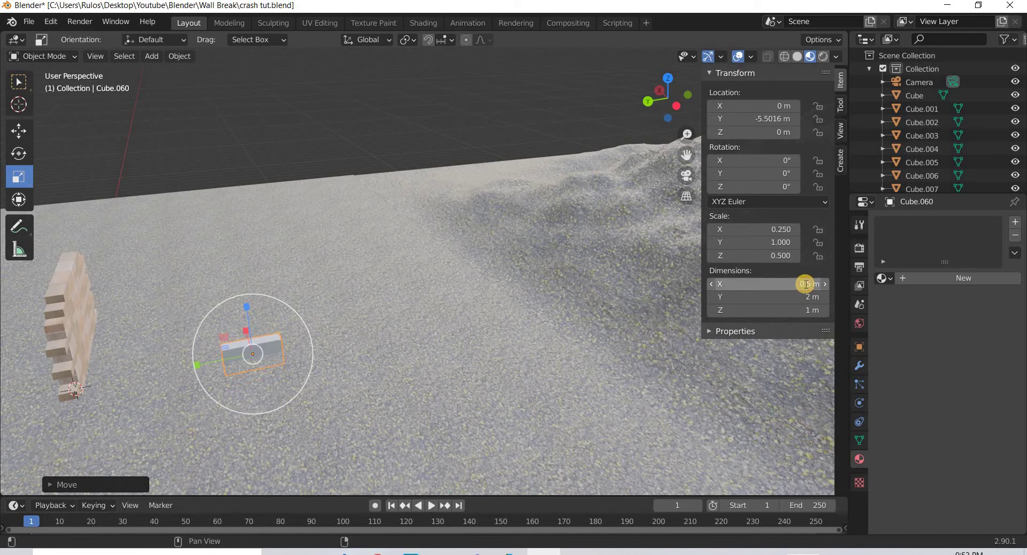
left_click(806, 284)
type("1")
key("Return")
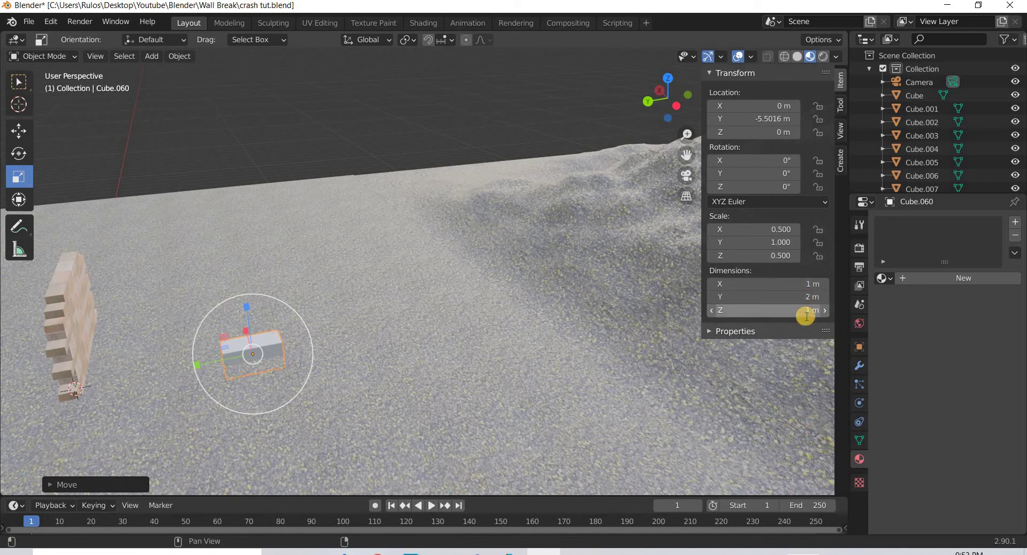
- Set the cube's Z dimension to 0.5 m and raise the block along Z to about 0.907 m, above the ground plane
left_click(805, 311)
key("Return")
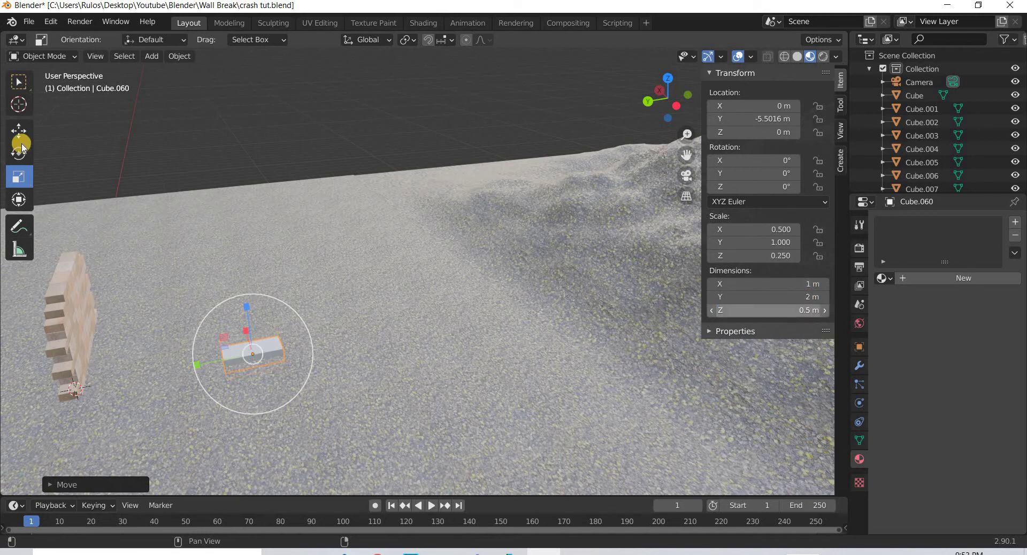
left_click(21, 134)
middle_click_drag(298, 355, 238, 349)
left_click_drag(232, 350, 248, 312)
scroll(316, 361, "down", 5)
middle_click_drag(302, 358, 183, 64)
- Add a cylinder mesh and set its Y rotation to 90°
left_click(152, 56)
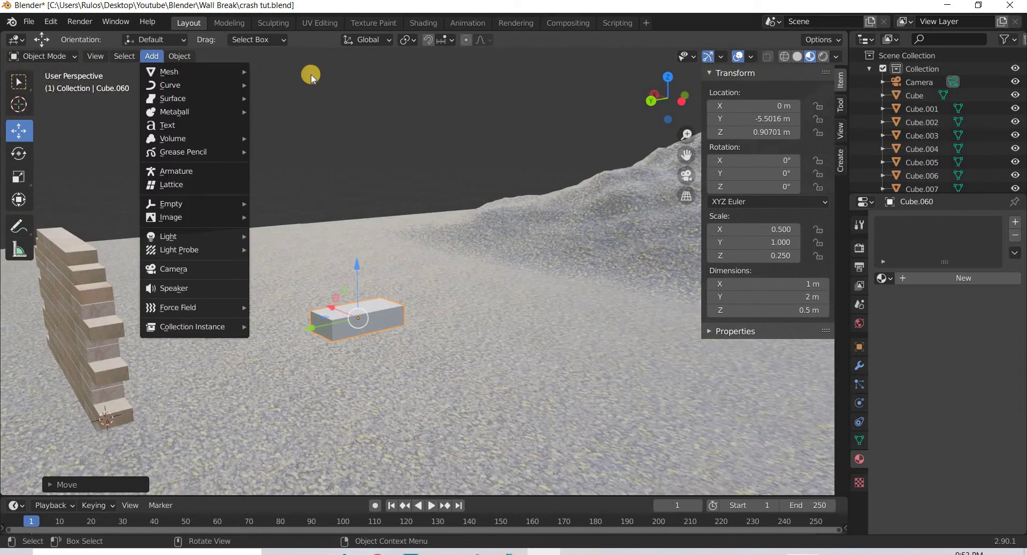
mouse_move(176, 71)
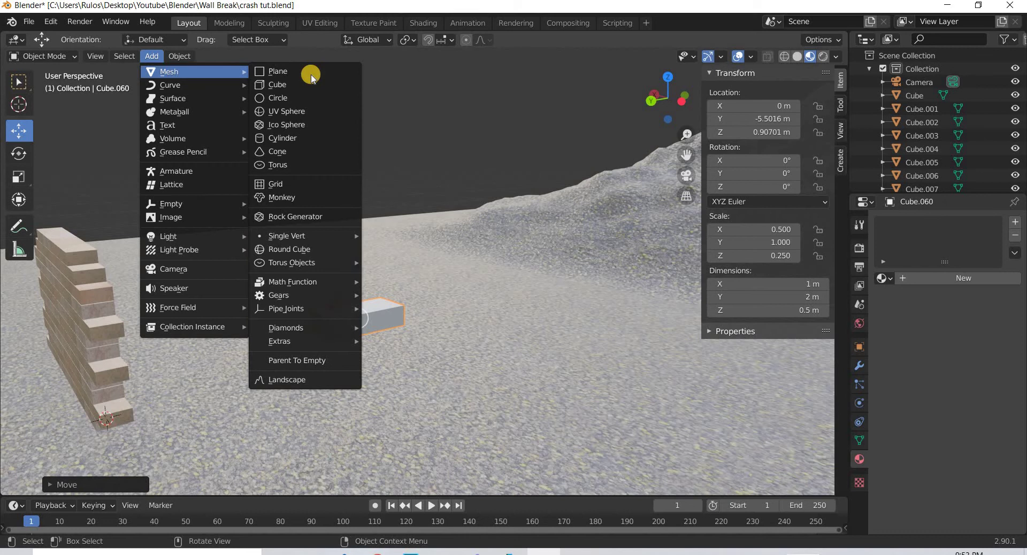
left_click(282, 138)
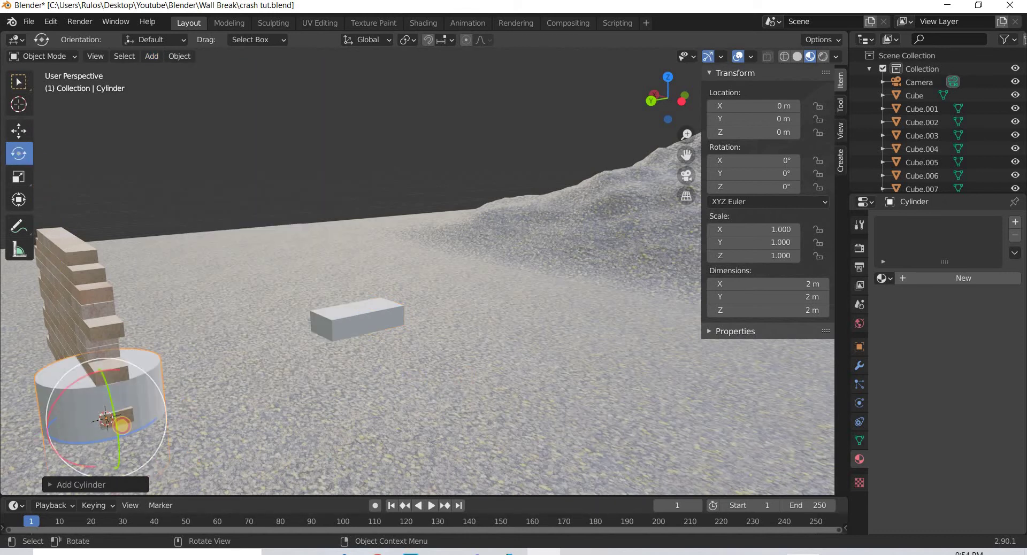
mouse_move(121, 426)
left_mouse_down()
mouse_move(108, 419)
mouse_move(134, 424)
left_mouse_up()
left_click(763, 175)
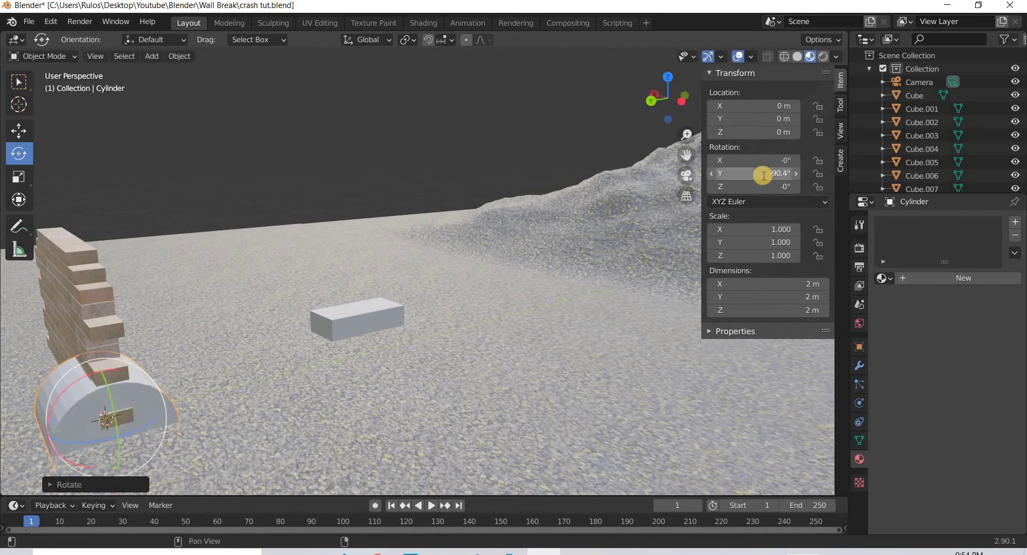
type("90")
key("Return")
- Move the cylinder along Y to about -6.23 m, next to the raised block
left_click(18, 131)
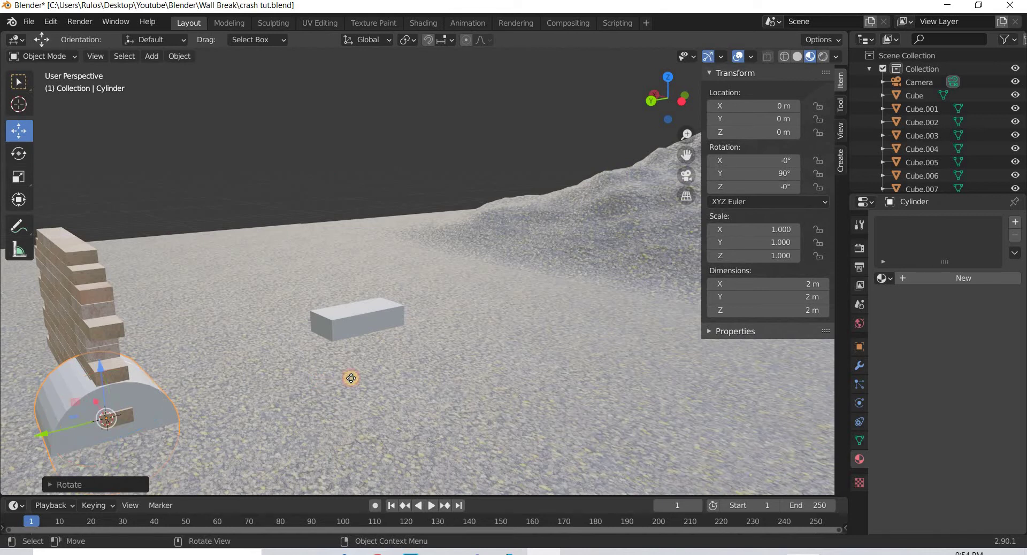
left_click_drag(351, 378, 334, 382)
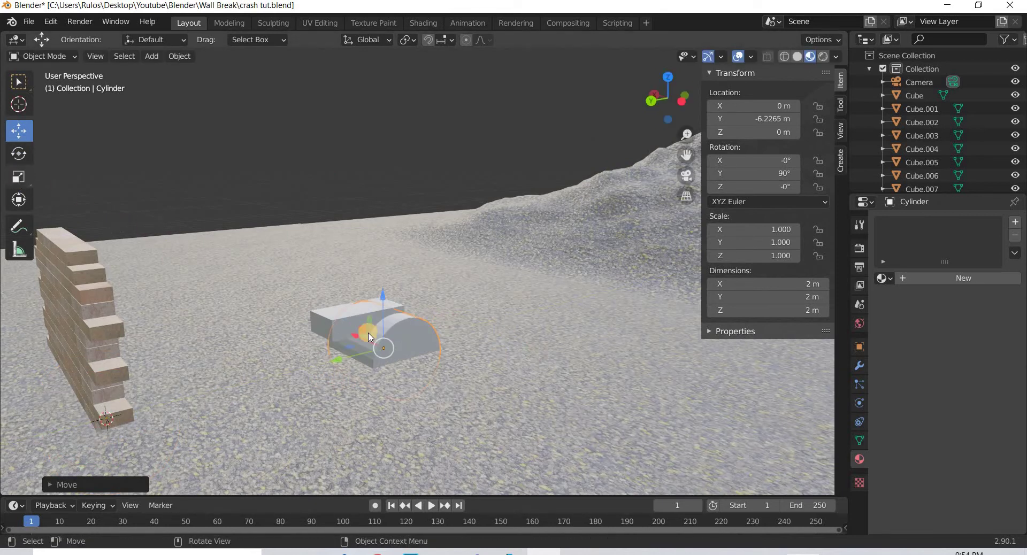
middle_click_drag(418, 366, 362, 316)
key("KP_Decimal")
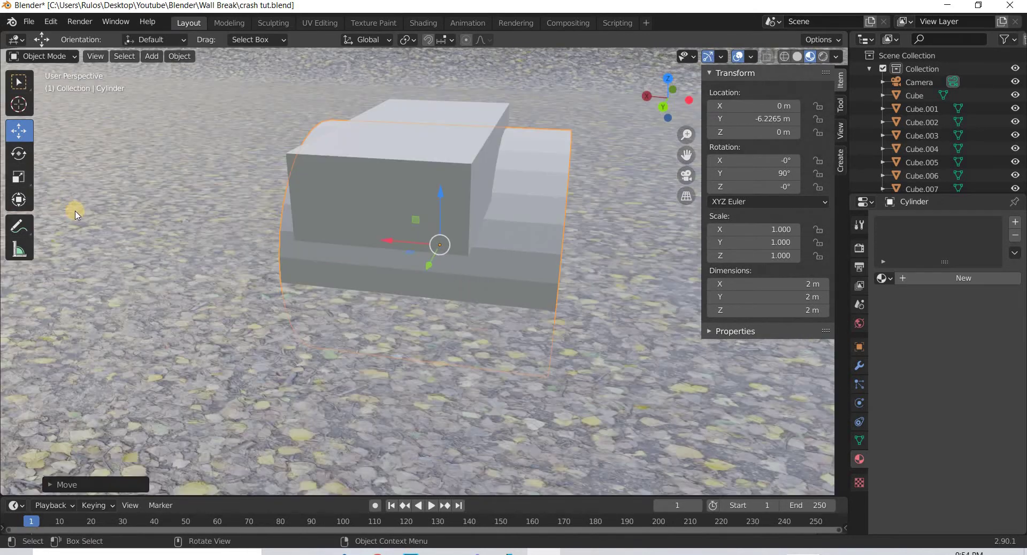
- Scale the cylinder down into a thin wheel about 0.89 m across and 0.27 m thick
left_click(19, 176)
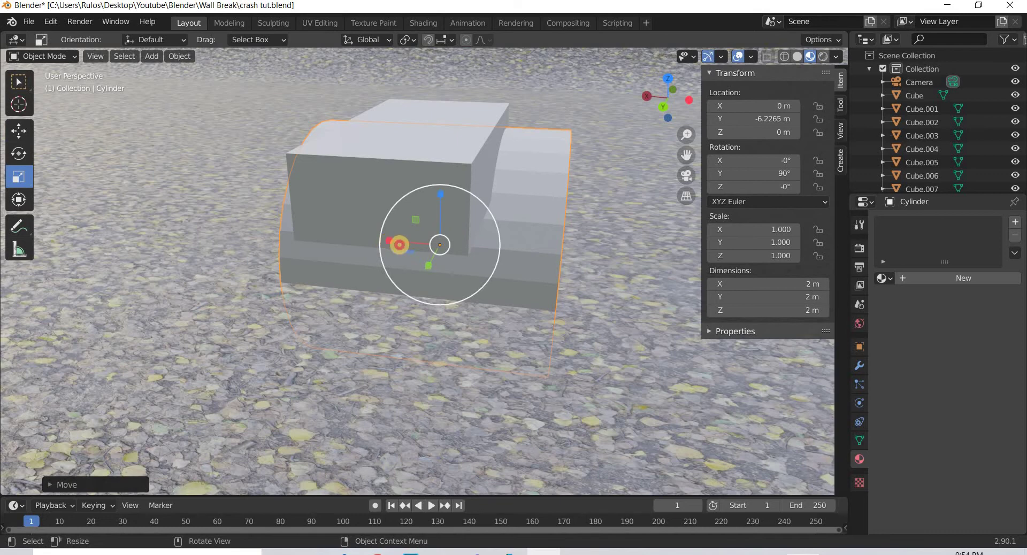
left_click_drag(397, 243, 432, 319)
middle_click_drag(431, 319, 420, 254)
scroll(411, 250, "up", 2)
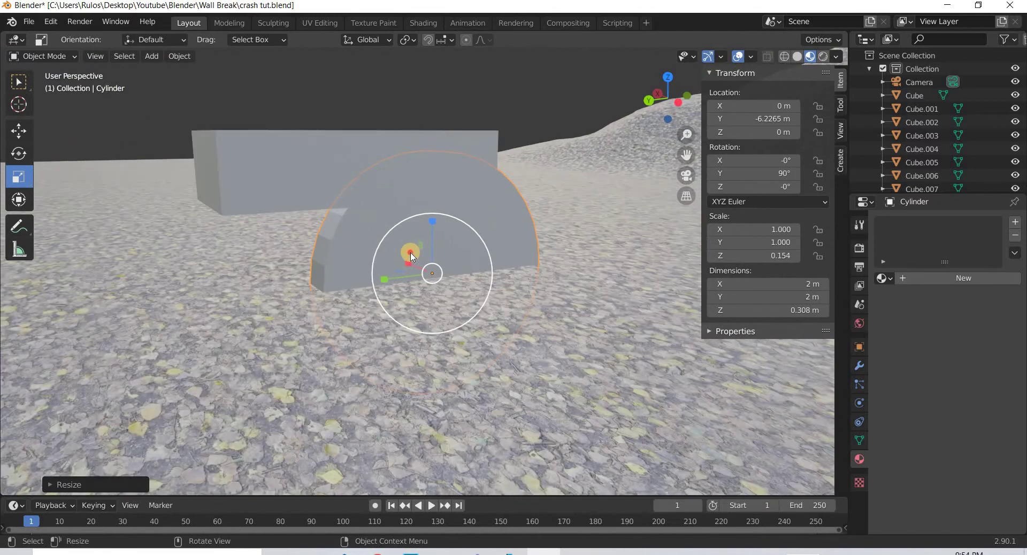
mouse_move(415, 260)
left_mouse_down()
mouse_move(425, 272)
mouse_move(413, 269)
left_mouse_up()
- Move the wheel cylinder along X to about 4.69 m, out past the side of the block
left_click(16, 131)
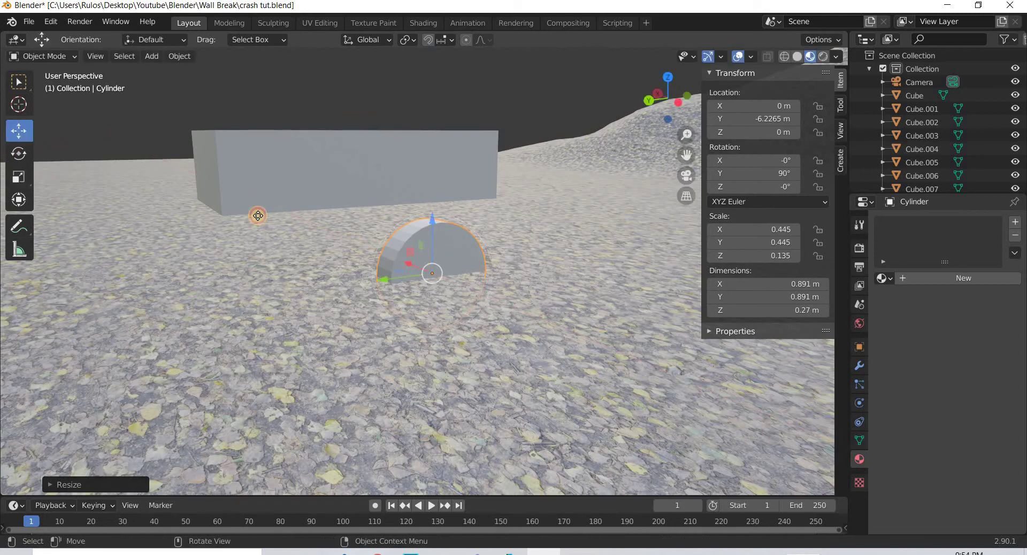
left_click_drag(256, 220, 338, 296)
middle_click_drag(321, 284, 610, 190, "shift")
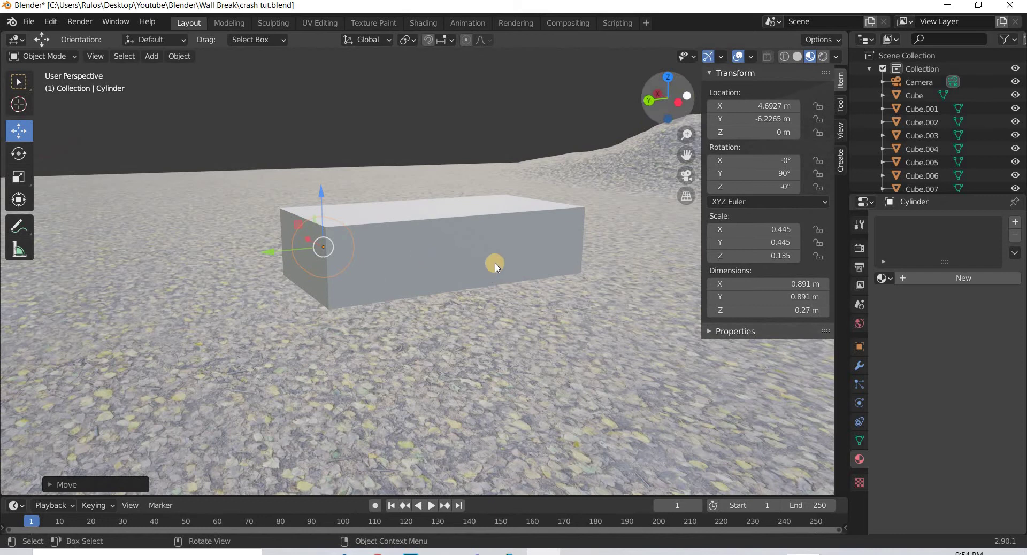
- Raise and shift the wheel cylinder in side view to about Y -6.00 m and Z 0.63 m, overlapping the block's lower edge
key("KP_1")
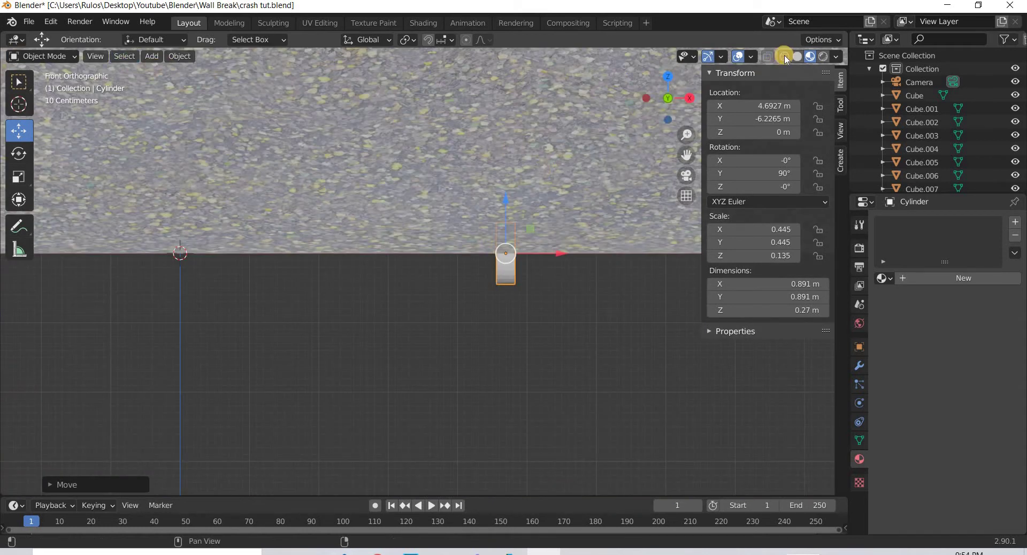
key("shift+z")
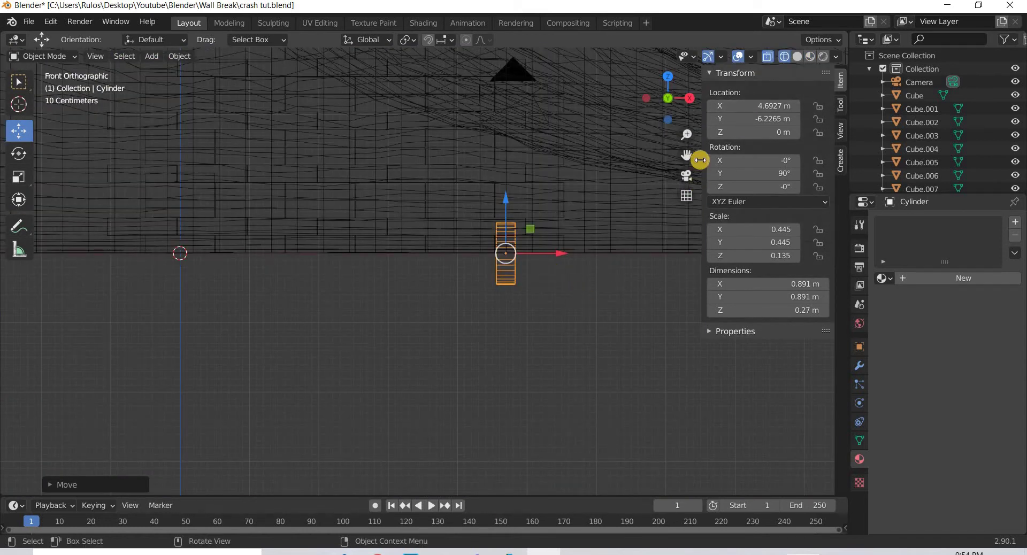
left_click(695, 100)
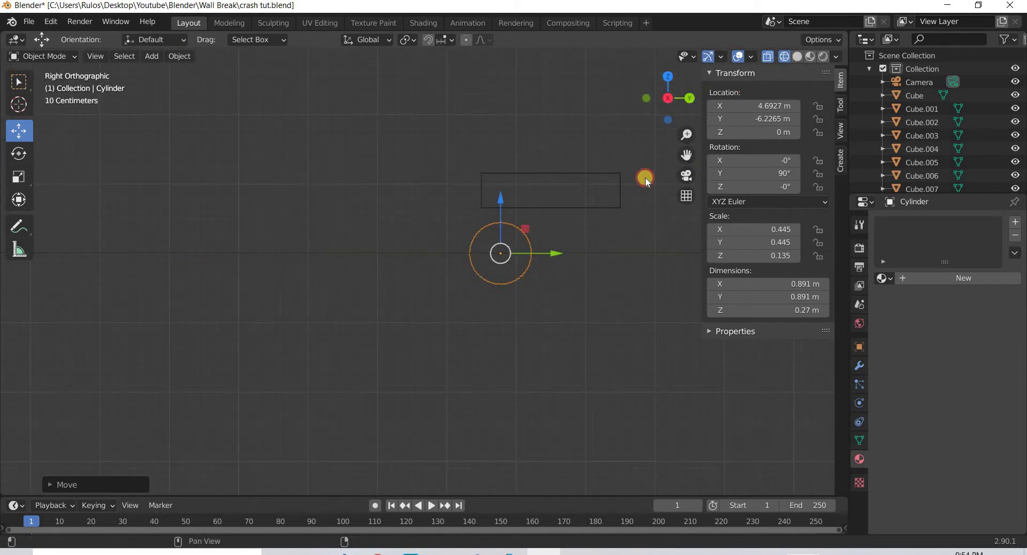
key("shift+z")
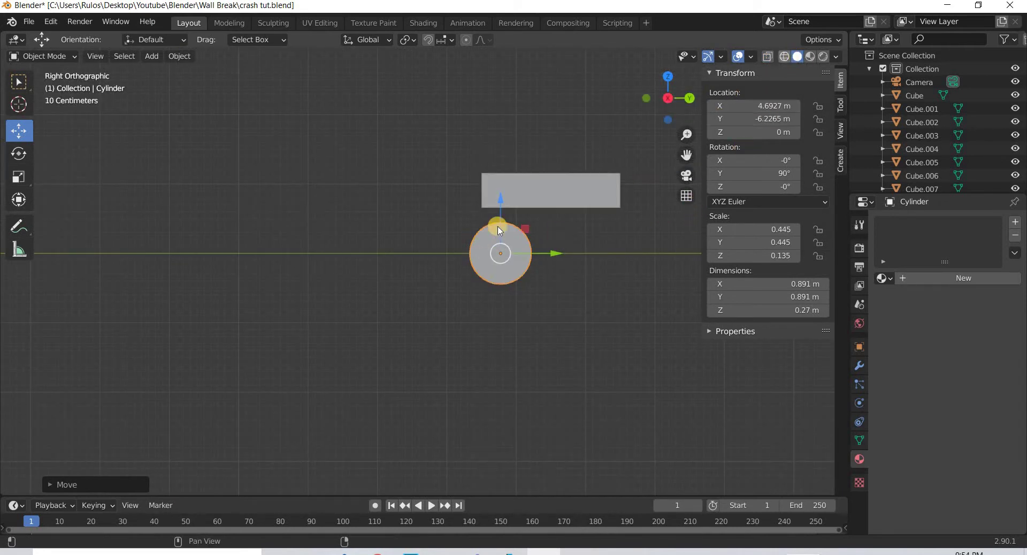
right_click(523, 230)
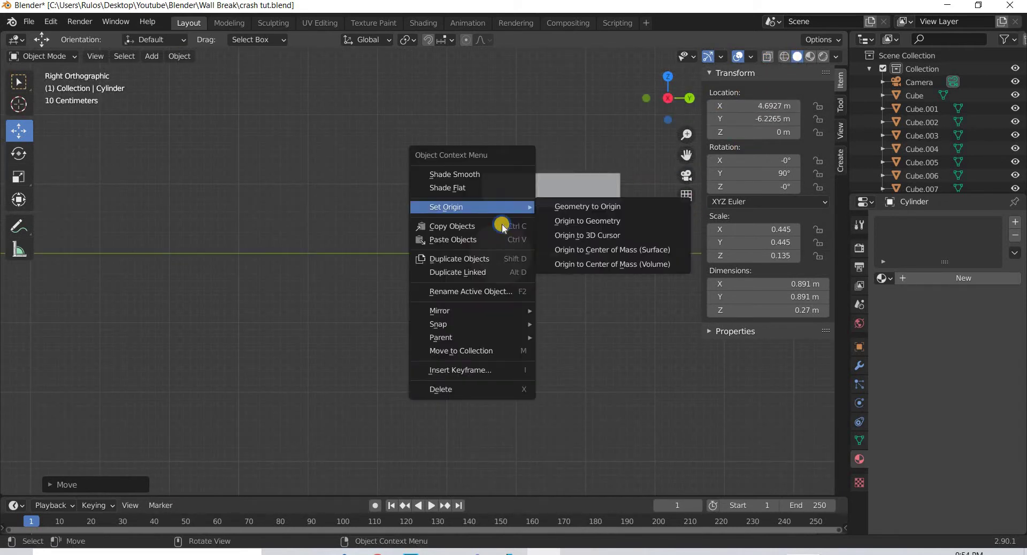
key("Escape")
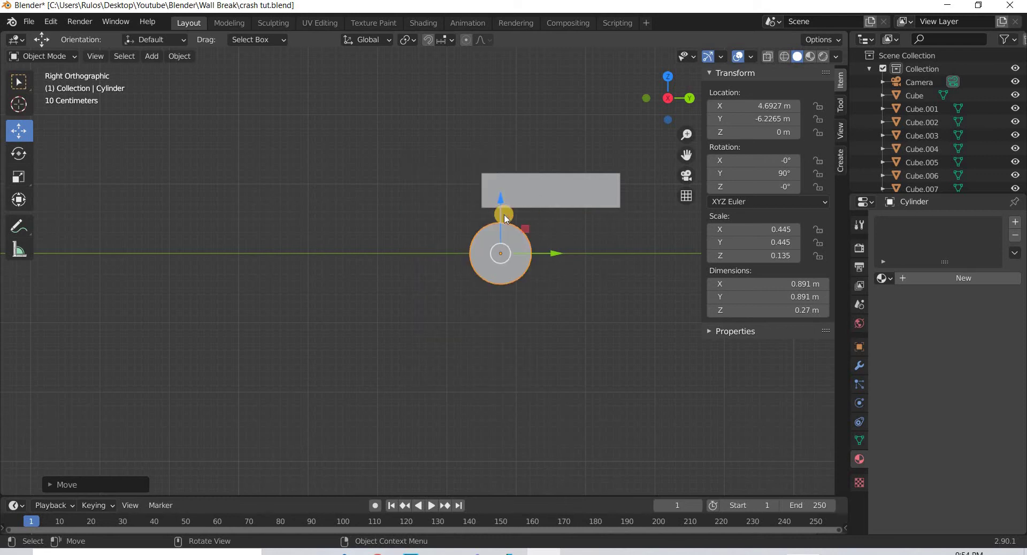
left_click(509, 260)
left_click(504, 234)
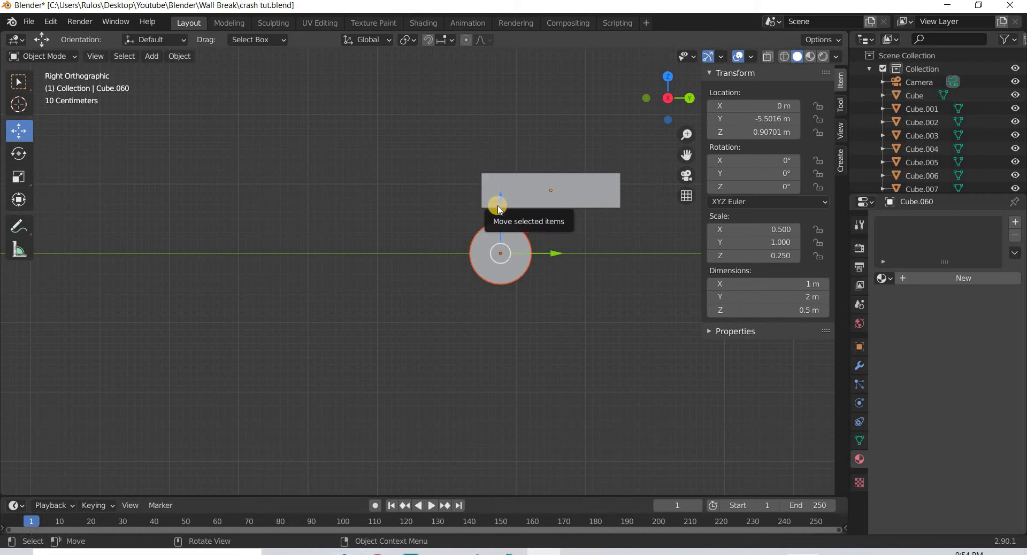
left_click_drag(504, 210, 622, 220)
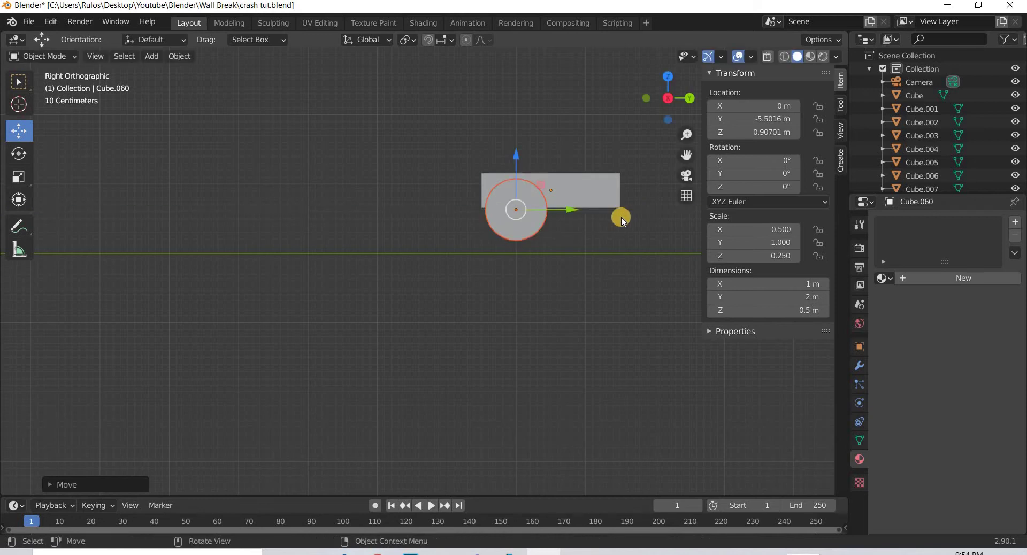
- Move the wheel cylinder along X to about 0.73 m, beside the block's long side
middle_click_drag(572, 330, 594, 238)
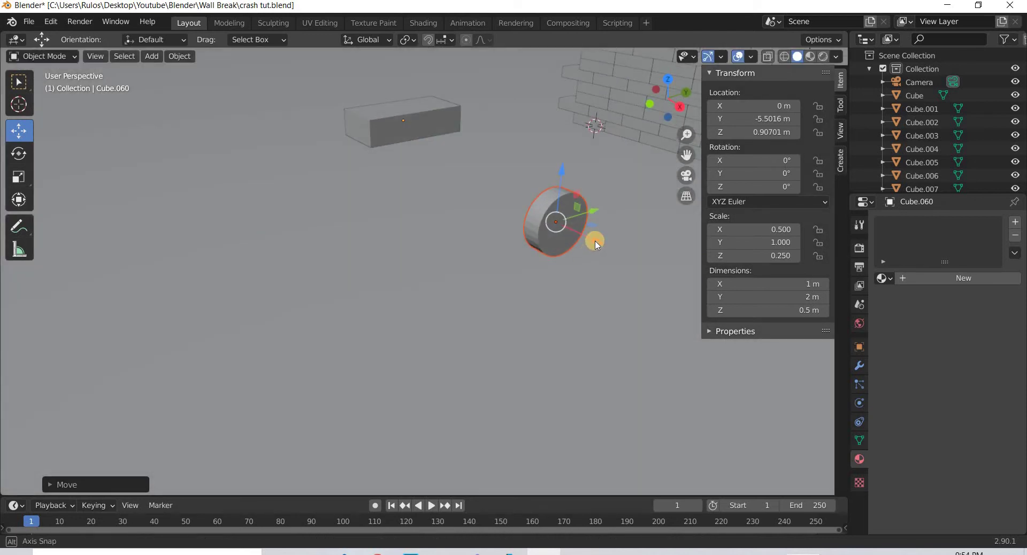
left_click(688, 92)
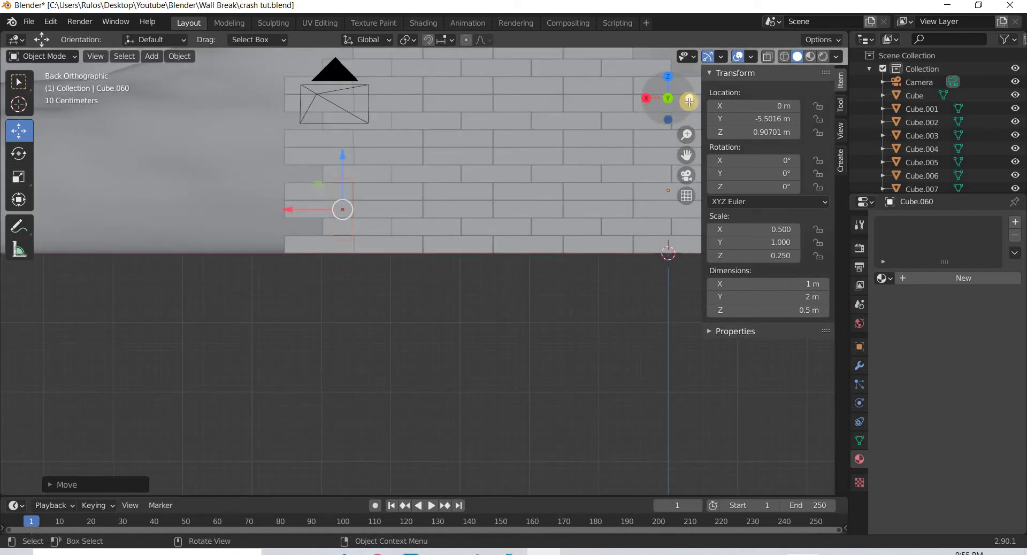
left_click(691, 99)
left_click(691, 98)
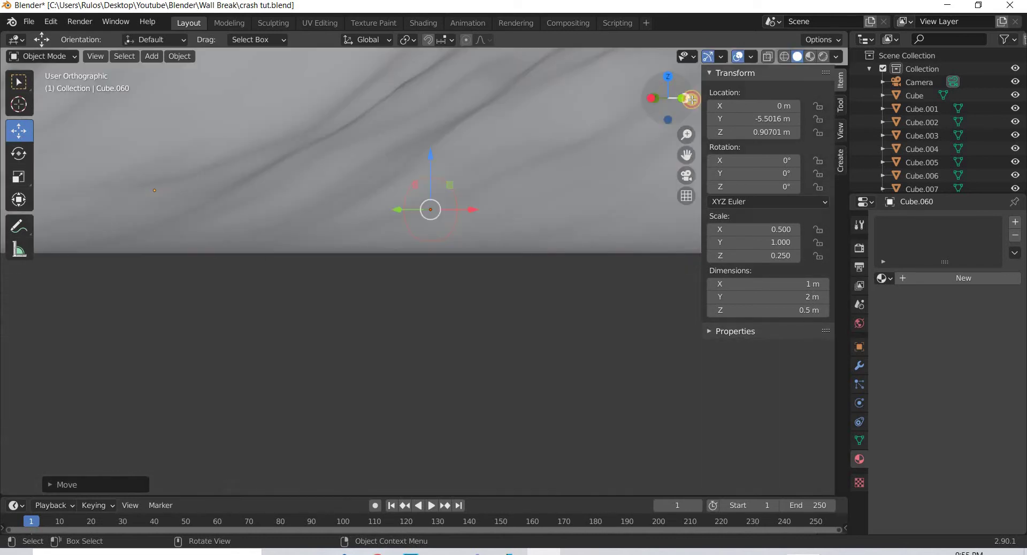
left_click(691, 99)
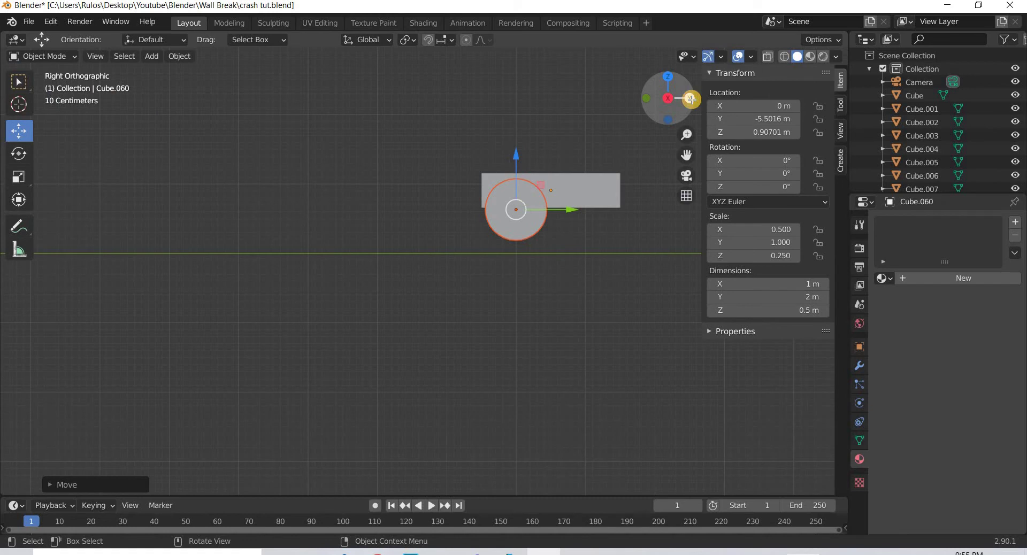
left_click(691, 99)
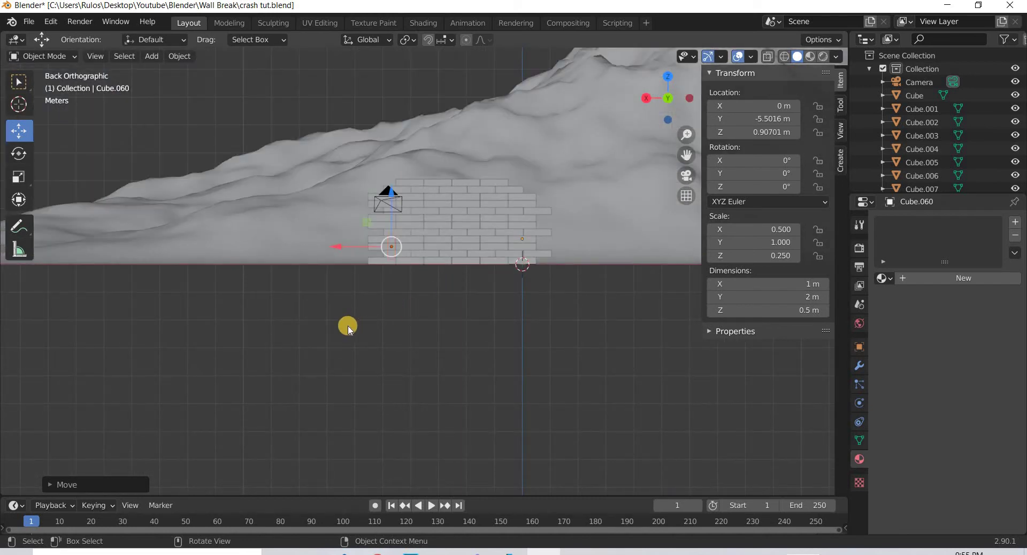
middle_click_drag(347, 328, 335, 285)
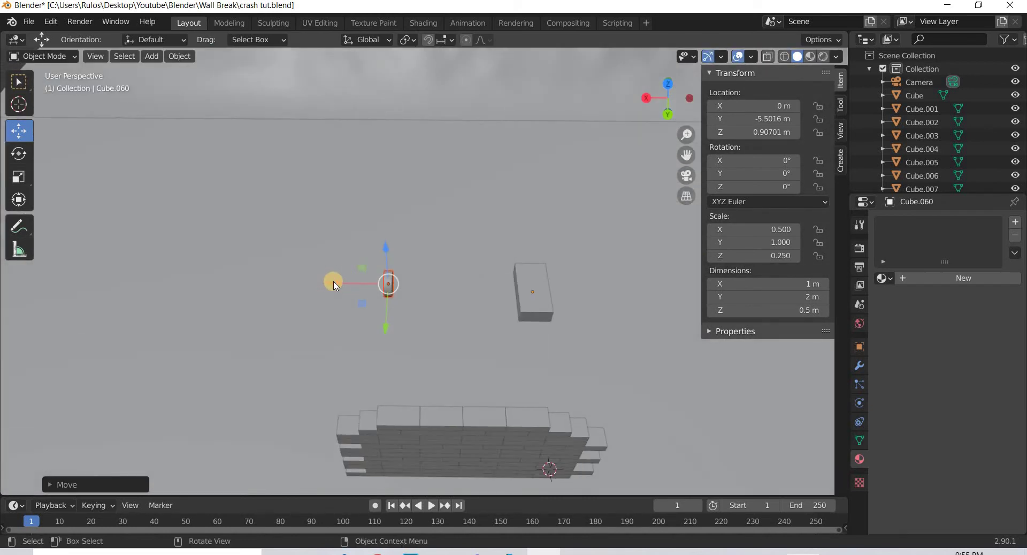
key("g")
key("x")
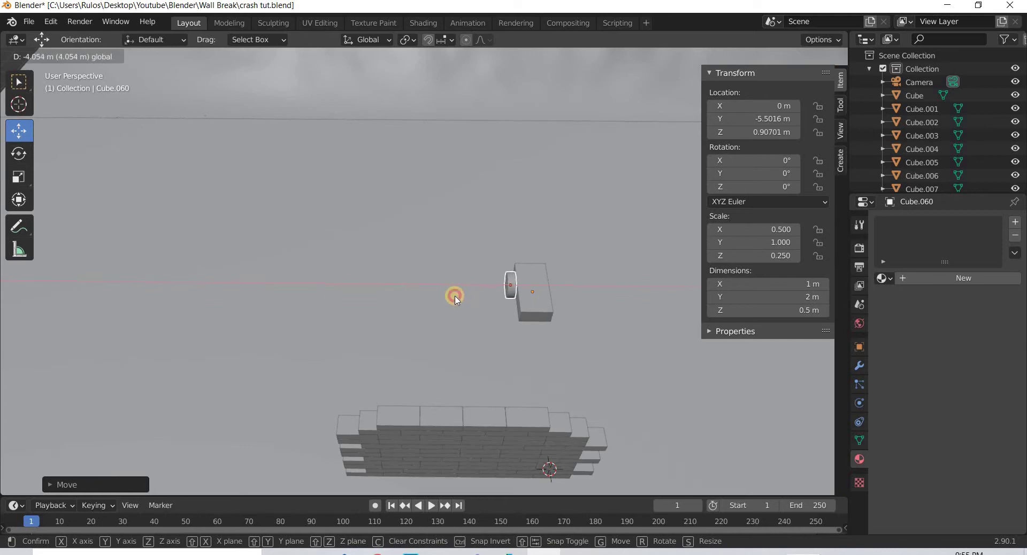
left_click_drag(454, 296, 452, 296)
- Try a Bevel modifier on the block and remove it
scroll(599, 331, "up", 5)
scroll(659, 342, "down", 2)
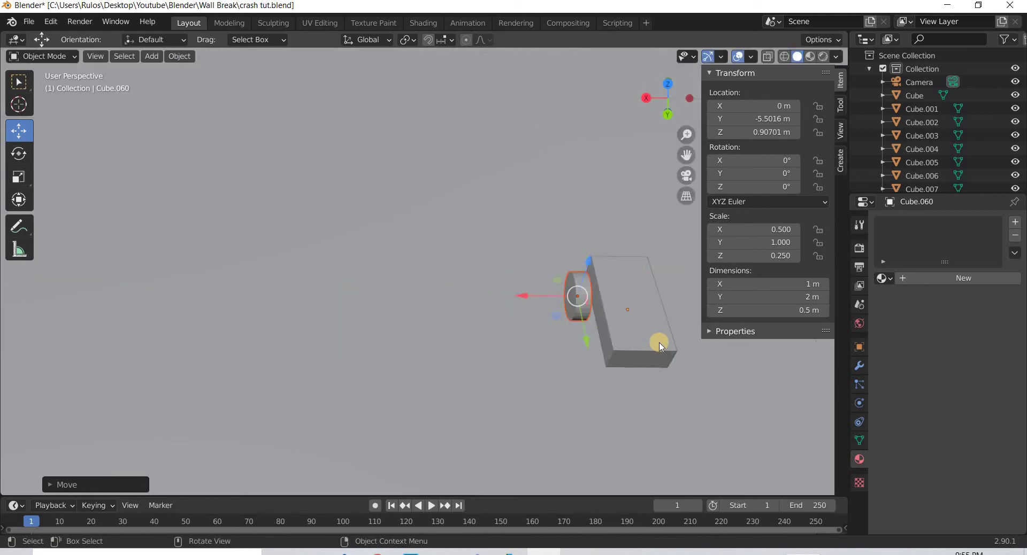
middle_click_drag(620, 341, 428, 332, "shift")
scroll(405, 353, "up", 2)
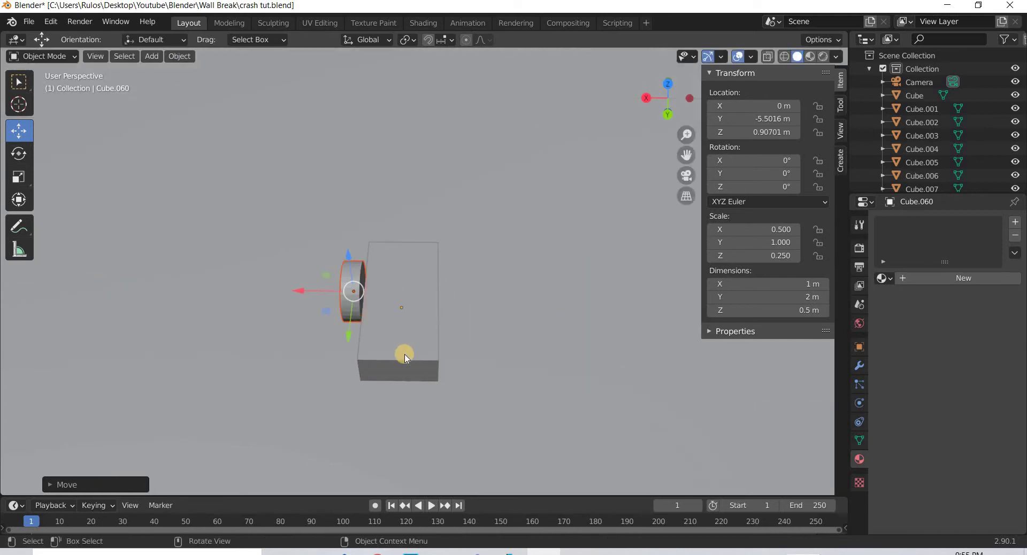
middle_click_drag(466, 370, 452, 363)
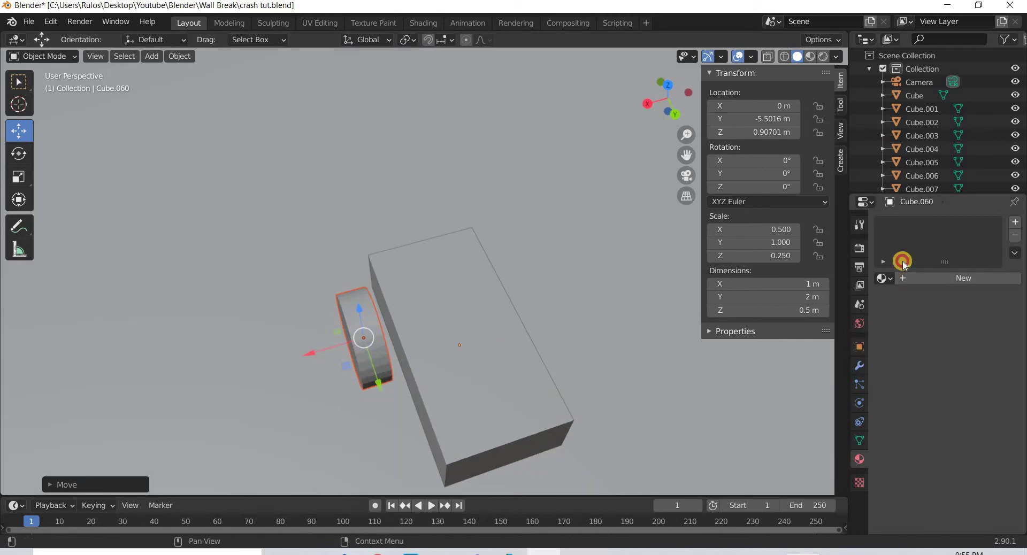
left_click(859, 365)
left_click(915, 223)
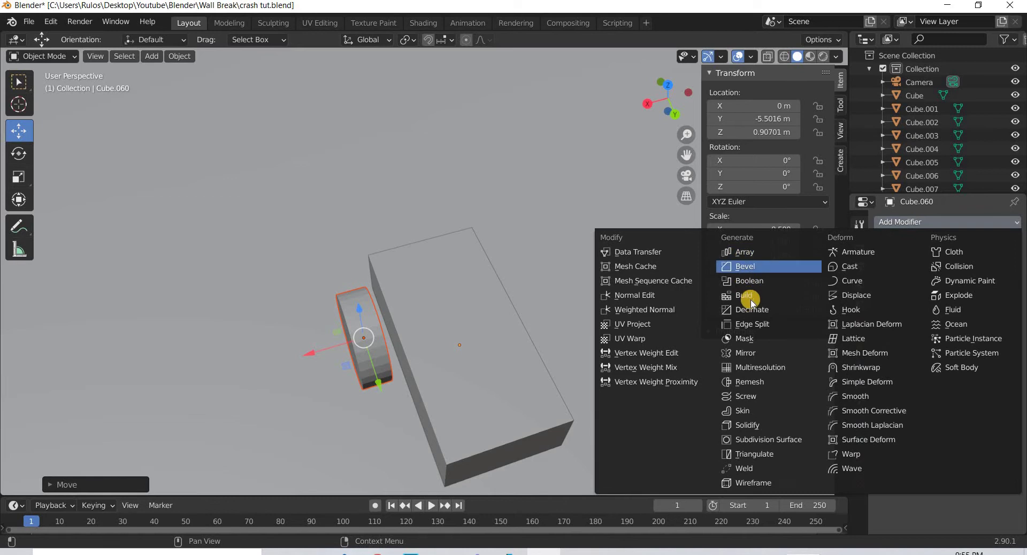
left_click(751, 266)
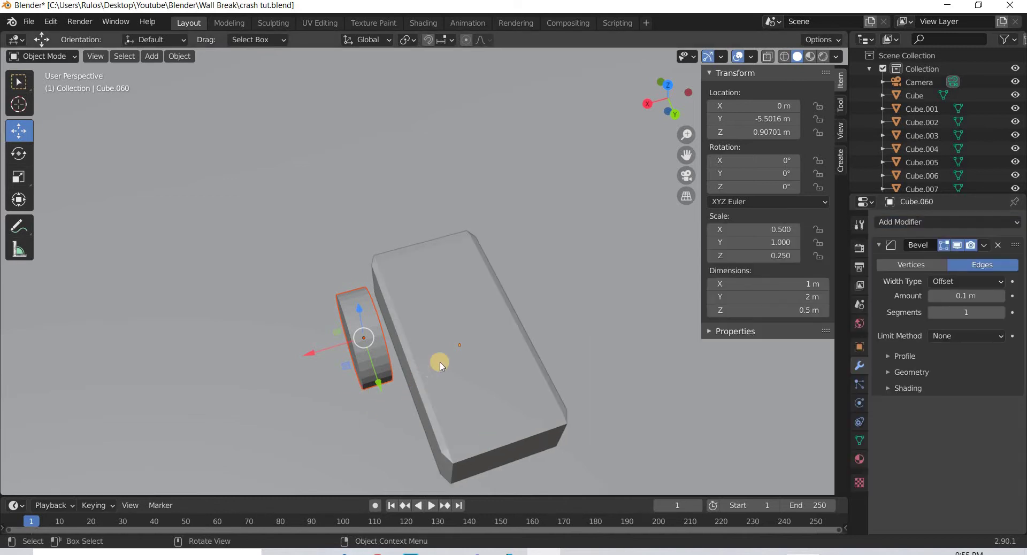
middle_click_drag(439, 363, 454, 271)
scroll(454, 271, "up", 3)
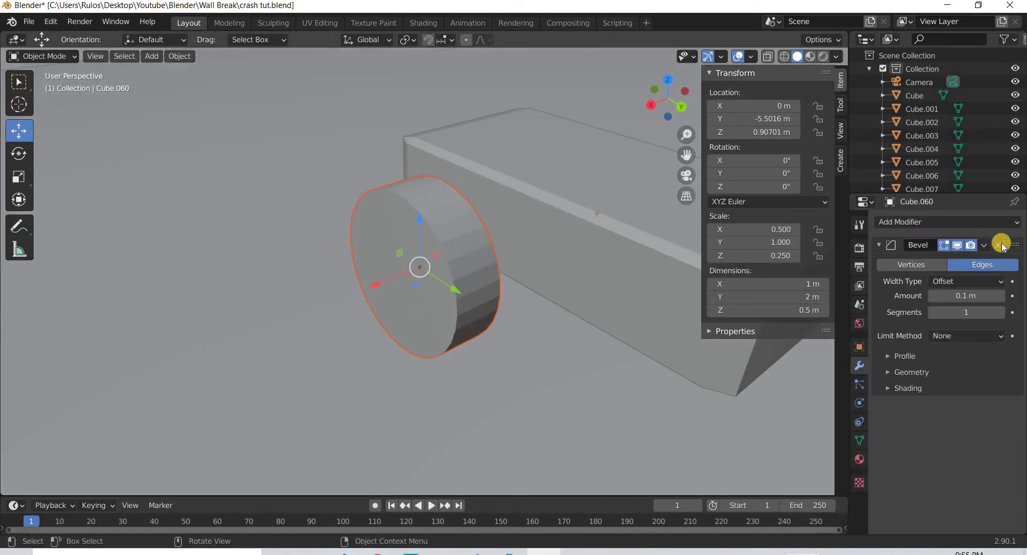
left_click(980, 266)
key("ctrl+z")
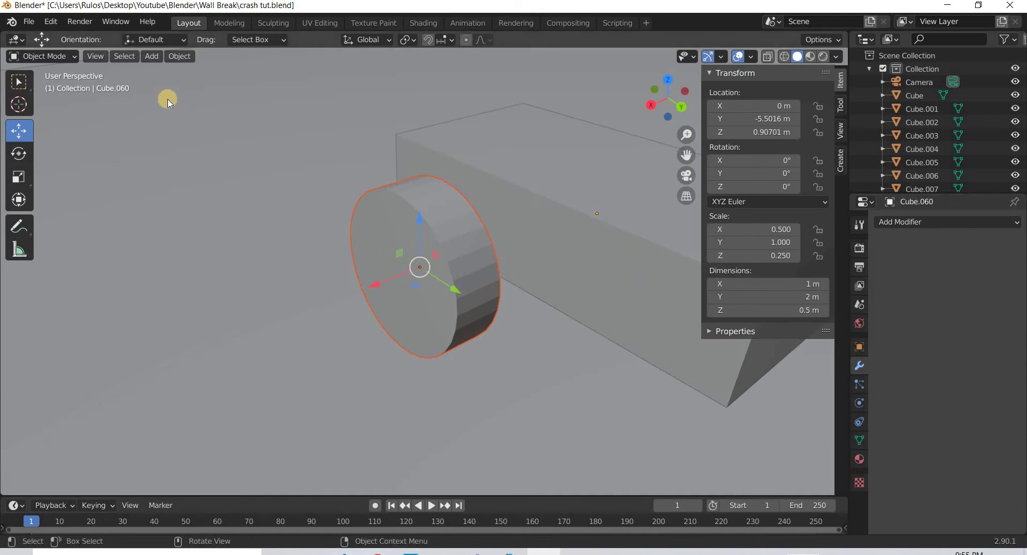
- Apply the scale of the selected wheel cylinder
left_click(179, 57)
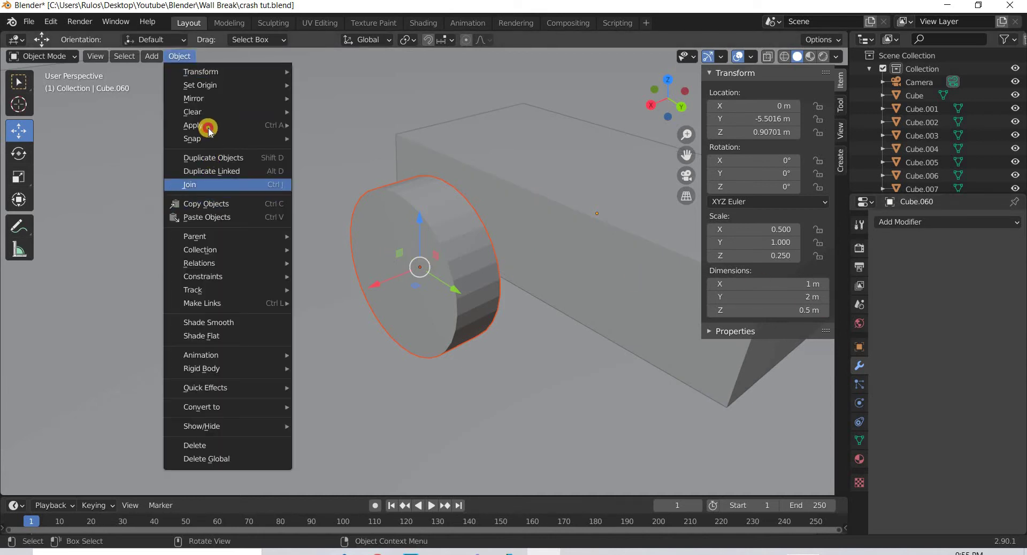
left_click(209, 128)
left_click(374, 152)
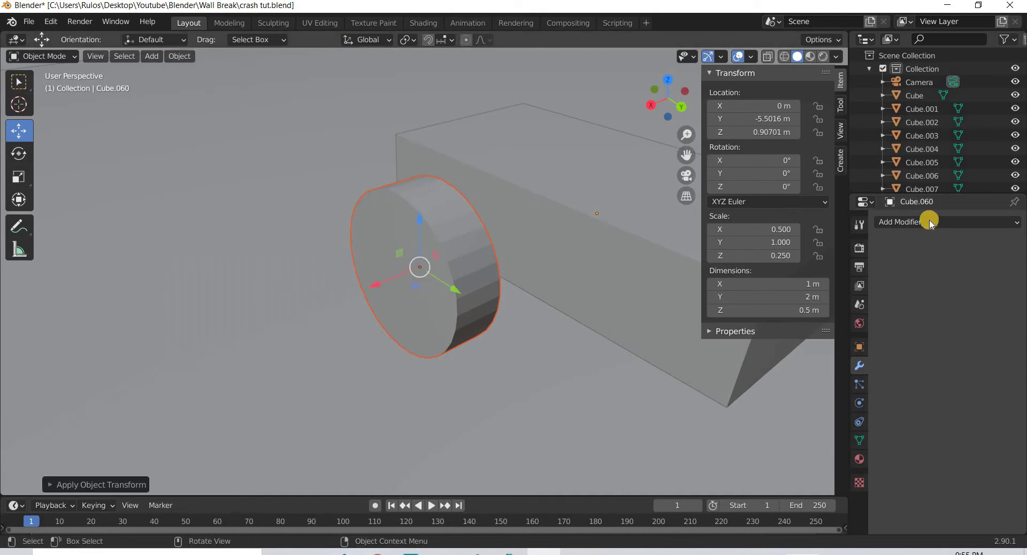
- Add a Bevel modifier to the block with a 0.1 m amount and raise its segment count for rounder edges
left_click(929, 221)
left_click(767, 271)
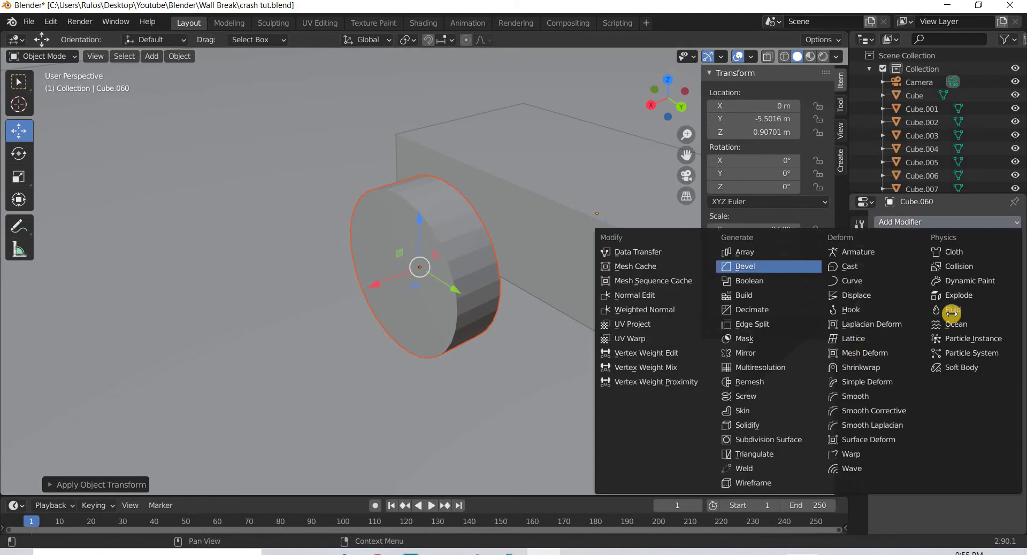
left_click(969, 299)
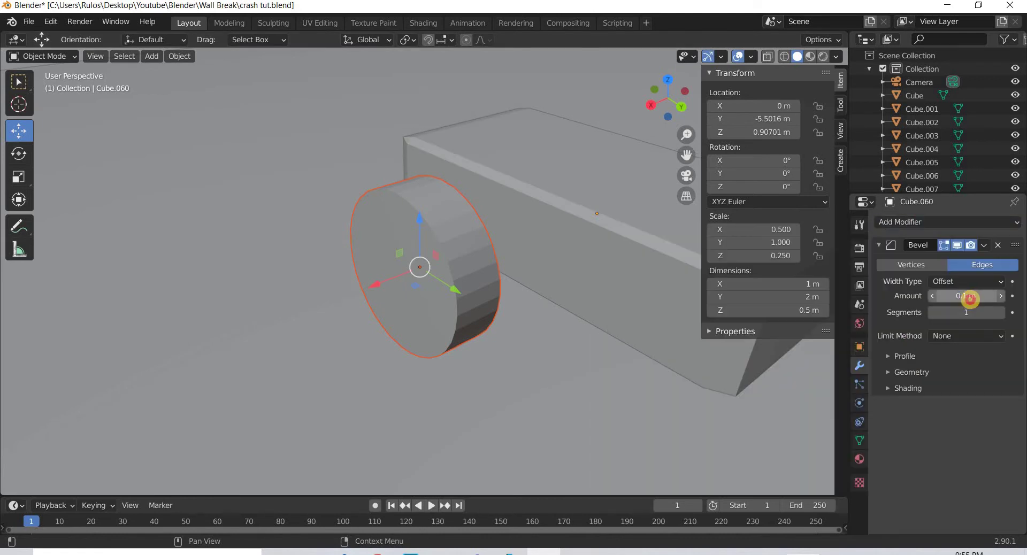
left_click(969, 297)
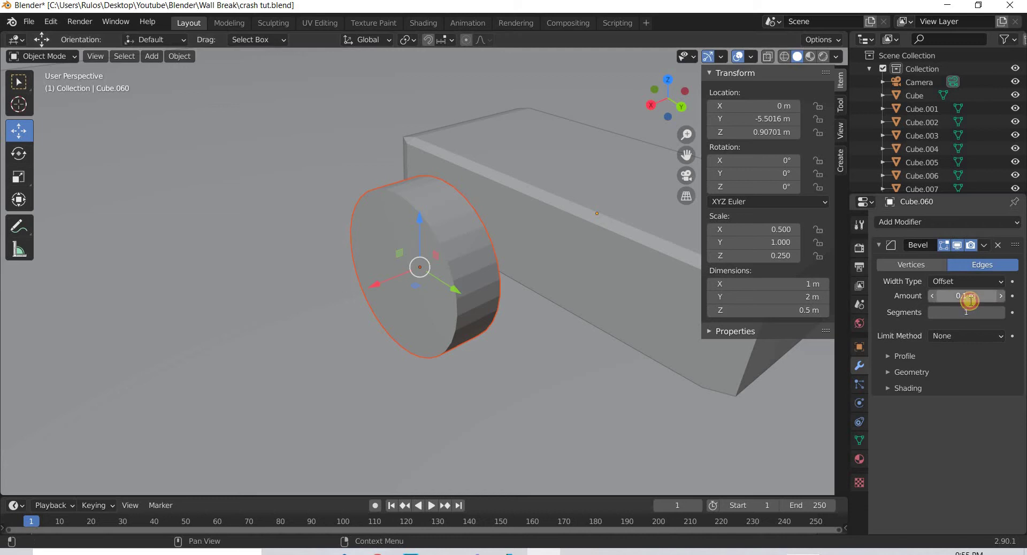
left_click(1000, 313)
left_click(1000, 312)
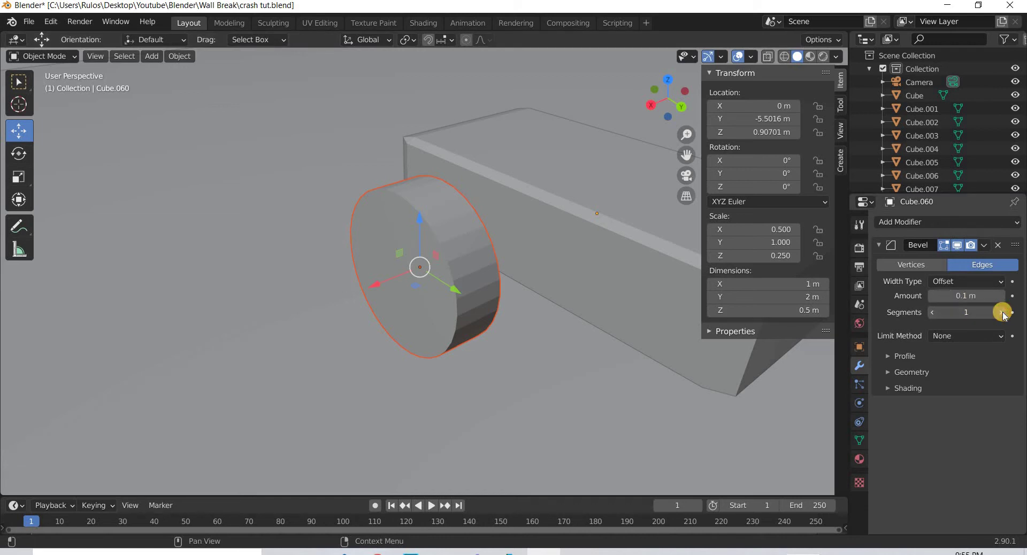
- Add a Bevel modifier to the wheel cylinder with 3 segments and the limit method set to Angle
left_click(444, 304)
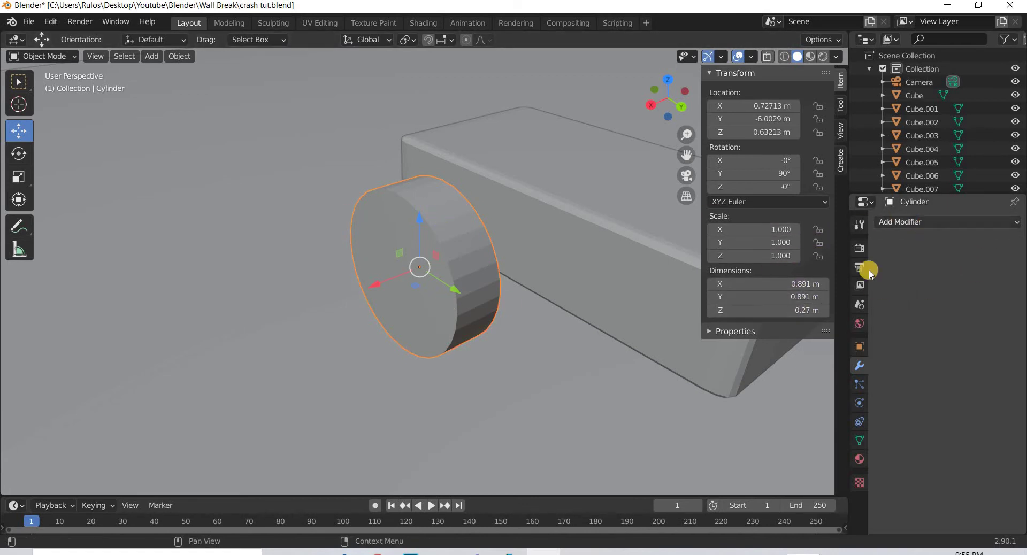
left_click(931, 221)
left_click(745, 266)
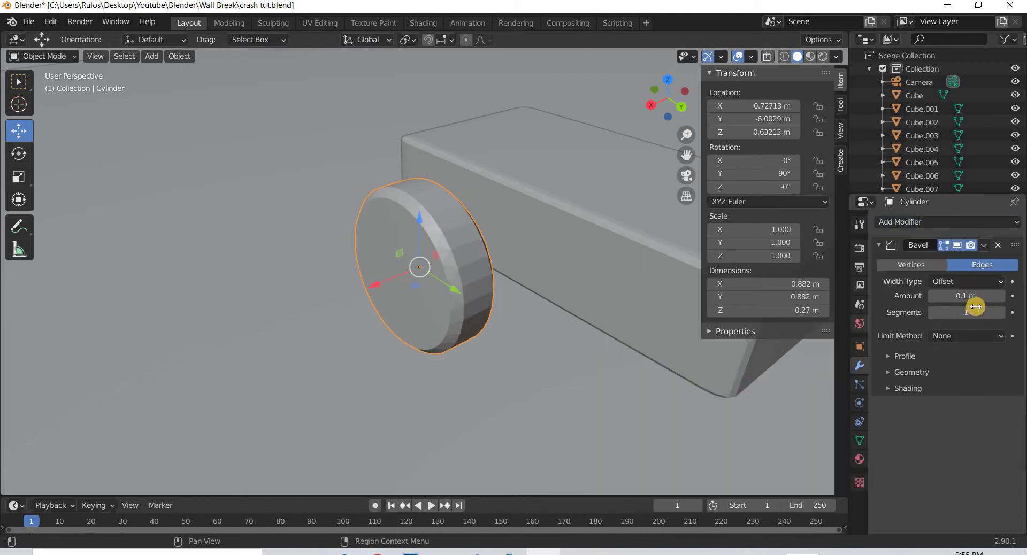
left_click(1000, 313)
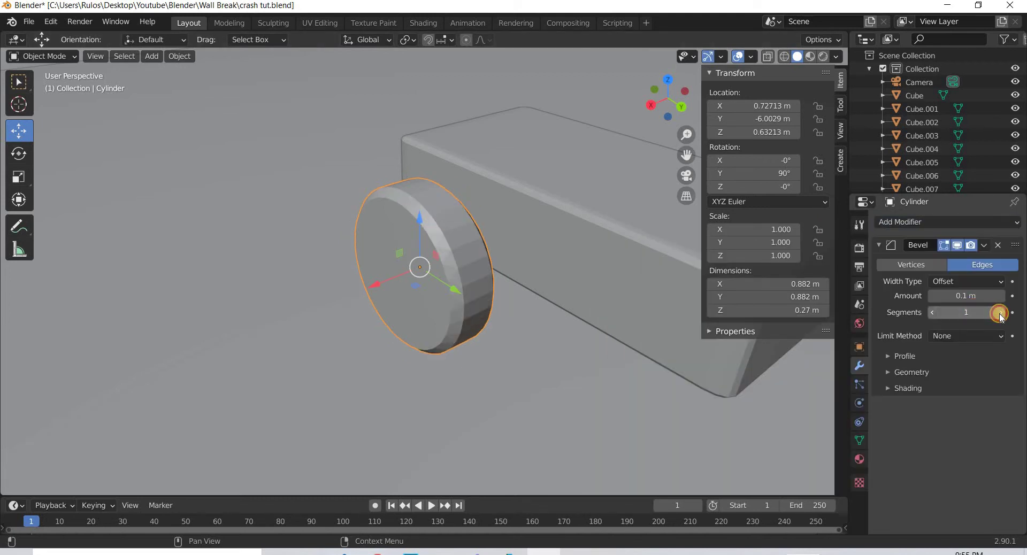
left_click(1000, 313)
left_click(962, 336)
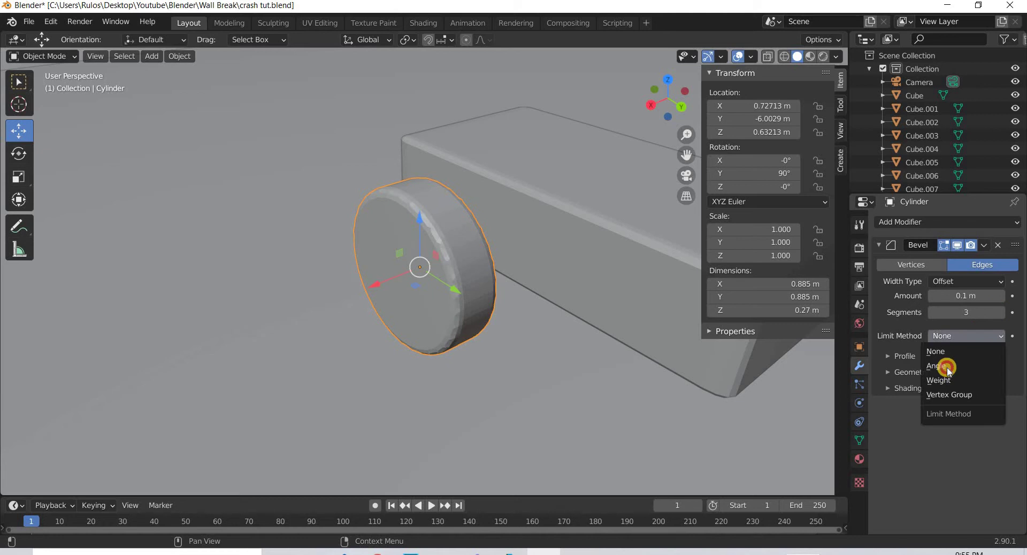
left_click(910, 362)
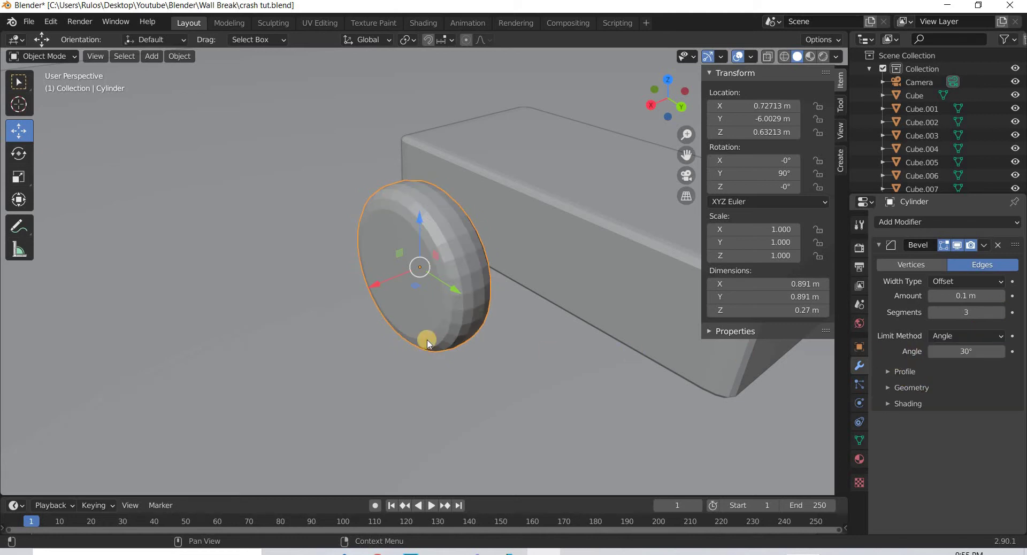
- Shade the beveled wheel cylinder smooth
left_click(180, 56)
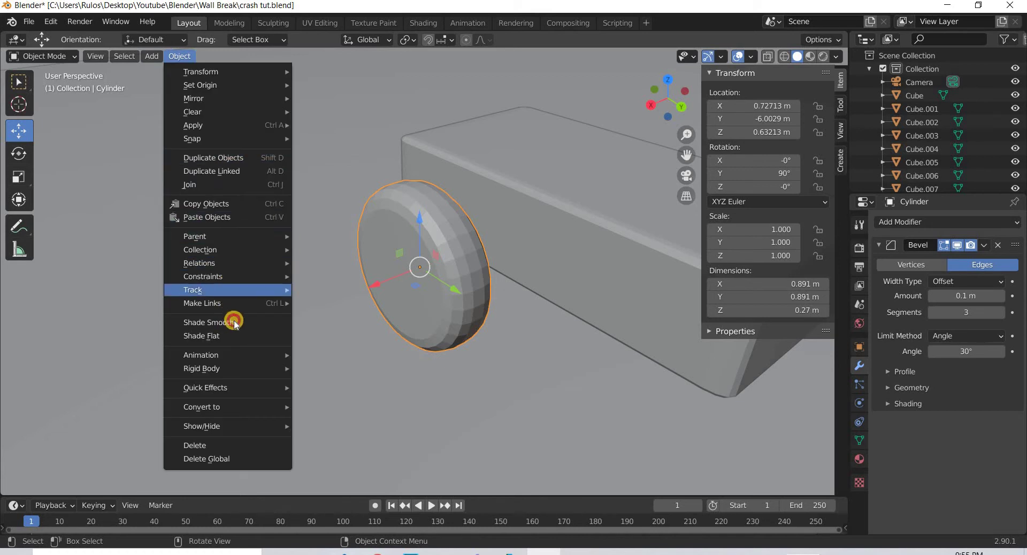
middle_click_drag(469, 336, 323, 335)
mouse_move(388, 354)
middle_mouse_down()
mouse_move(385, 345)
mouse_move(396, 351)
middle_mouse_up()
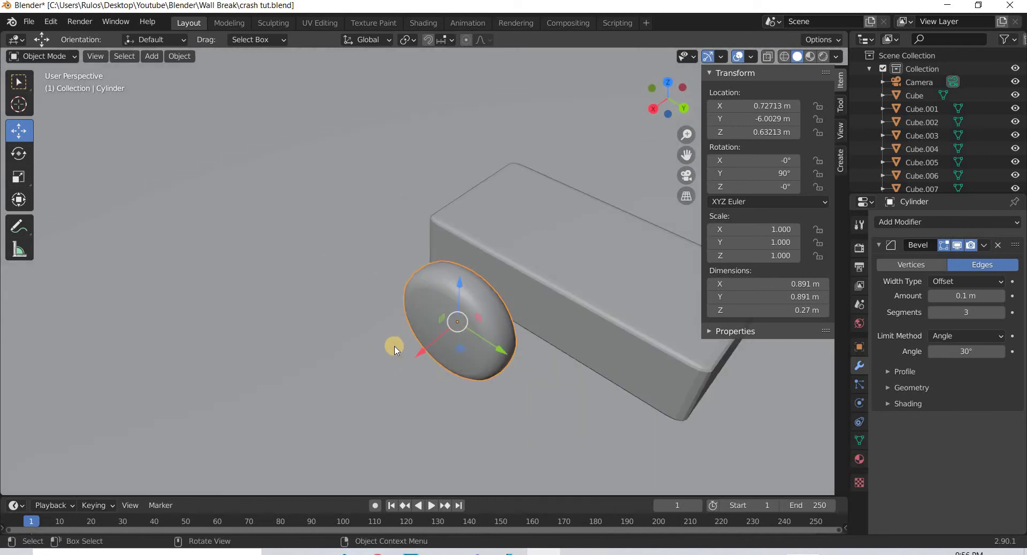
- Duplicate the wheel and move the copy along X to the block's opposite side, at about -0.68 m
key("shift+d")
right_click(423, 351)
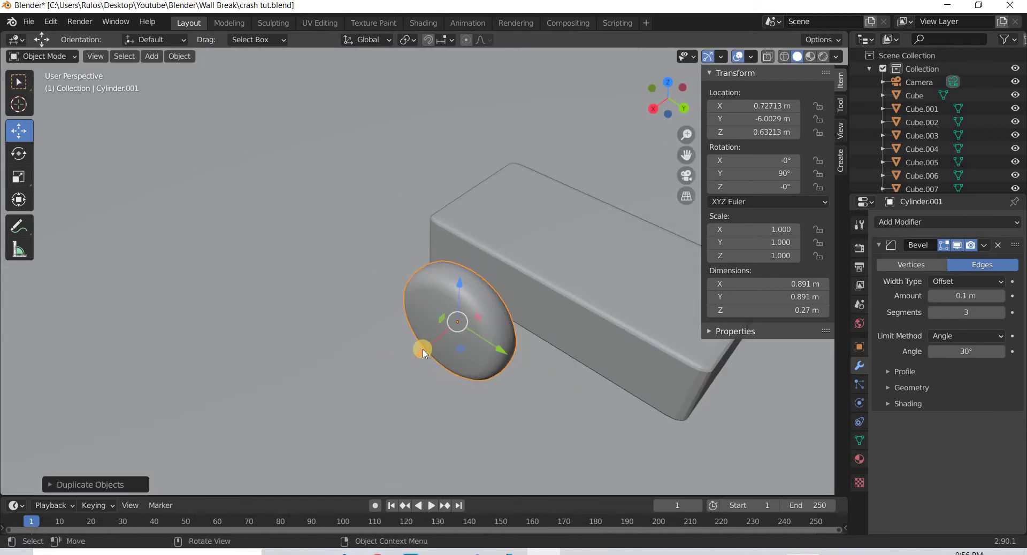
key("g")
key("x")
left_click(575, 343)
middle_click_drag(577, 343, 419, 282)
key("g")
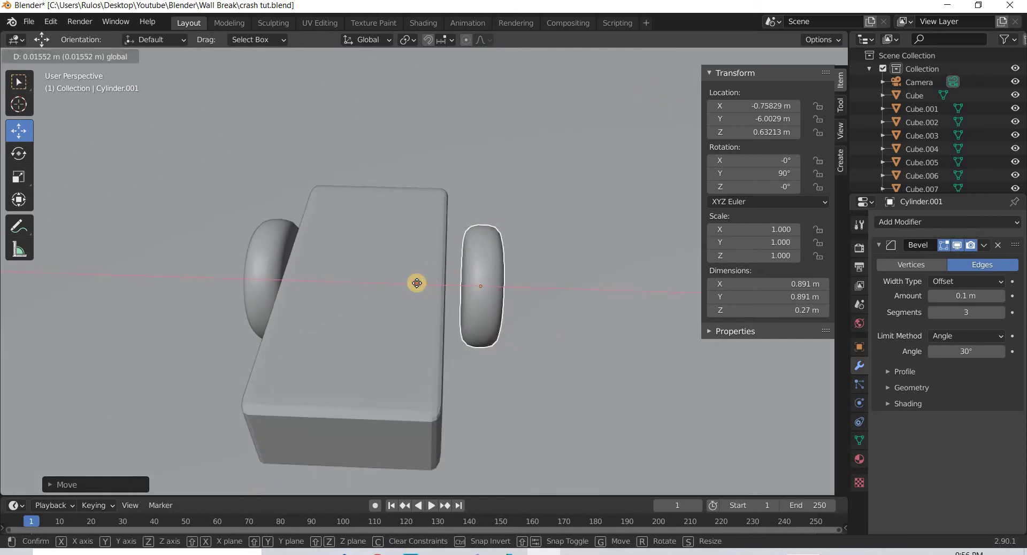
key("x")
left_click(465, 387)
middle_click_drag(486, 389, 564, 239)
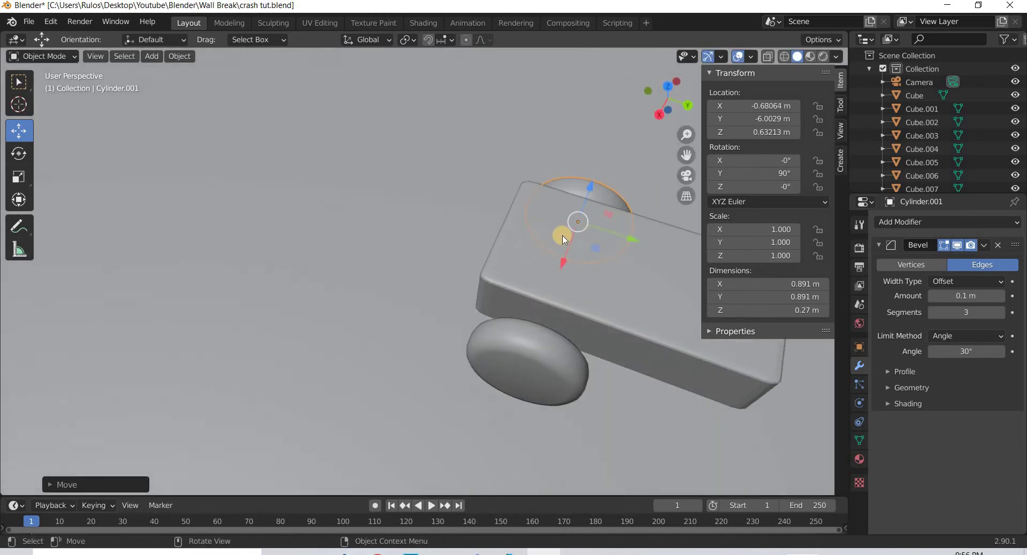
- Duplicate both wheels as a pair and move the copies about 1.1 m along Y to the block's other end
left_click(559, 362)
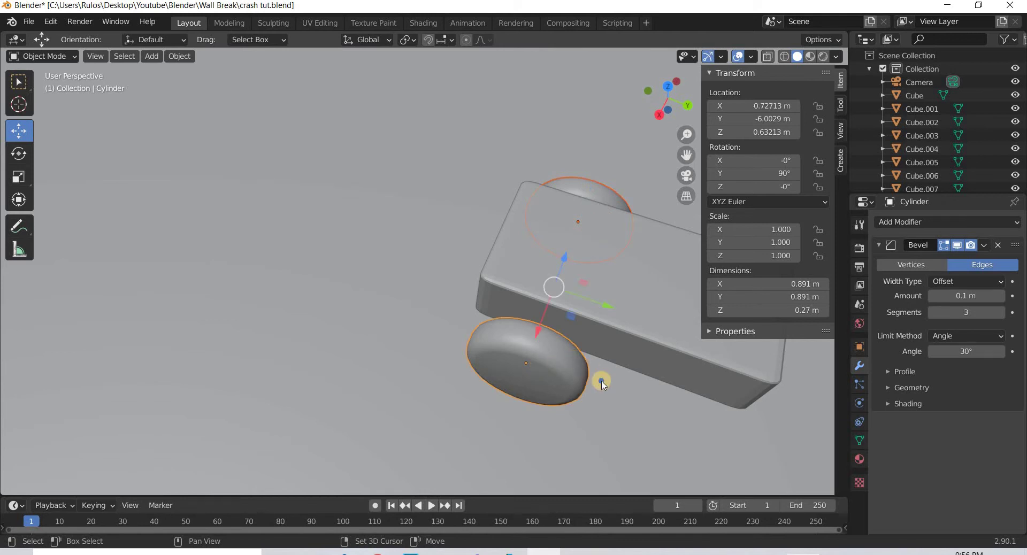
key("shift+d")
right_click(615, 310)
key("g")
key("y")
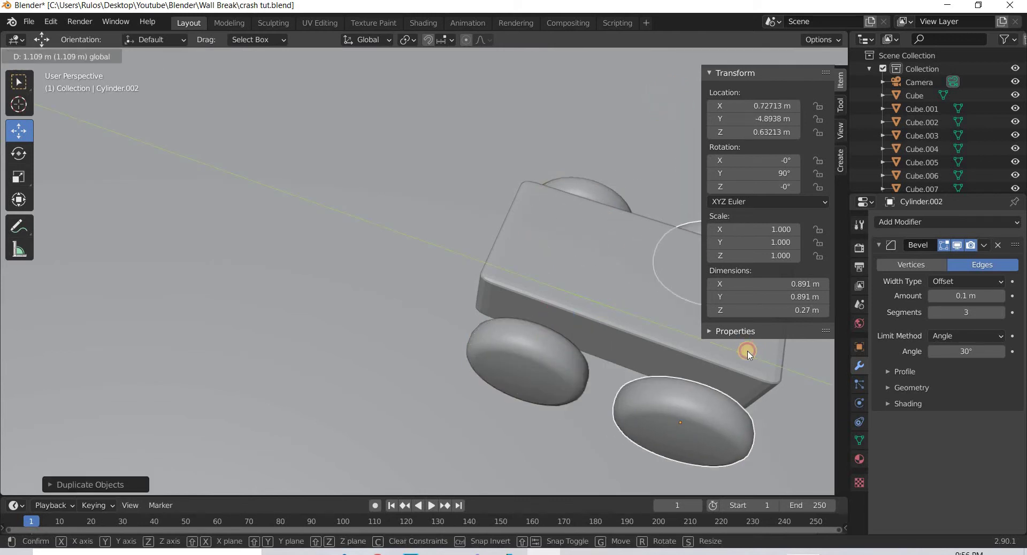
left_click(552, 416)
middle_click_drag(452, 380, 419, 376)
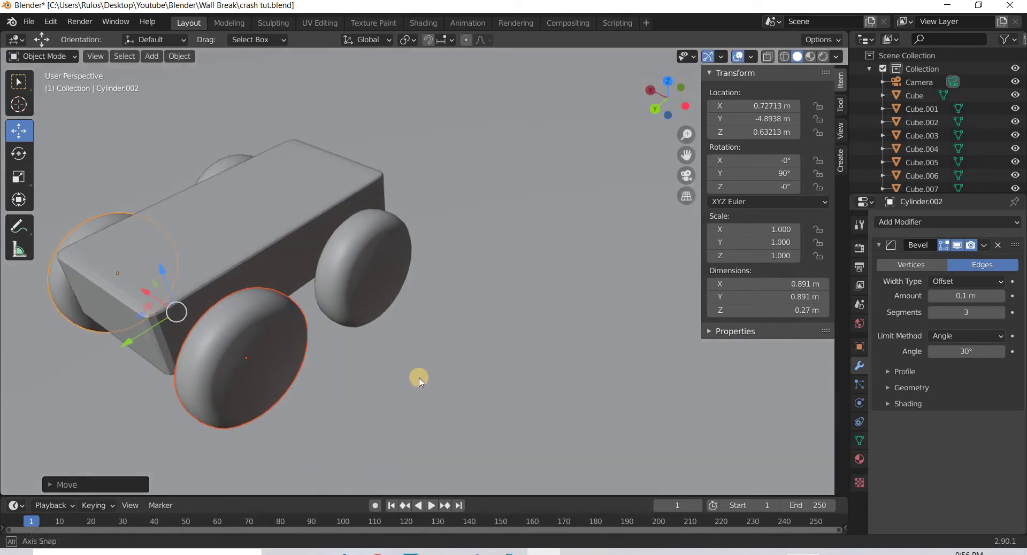
middle_click_drag(523, 380, 406, 267)
- Remove the Bevel modifier from the block
left_click(418, 312)
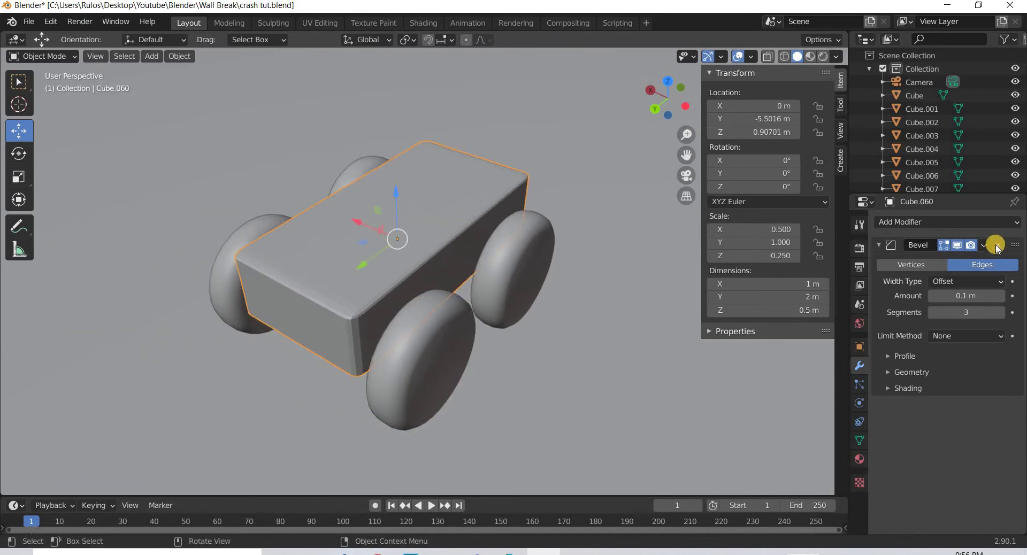
key("ctrl+z")
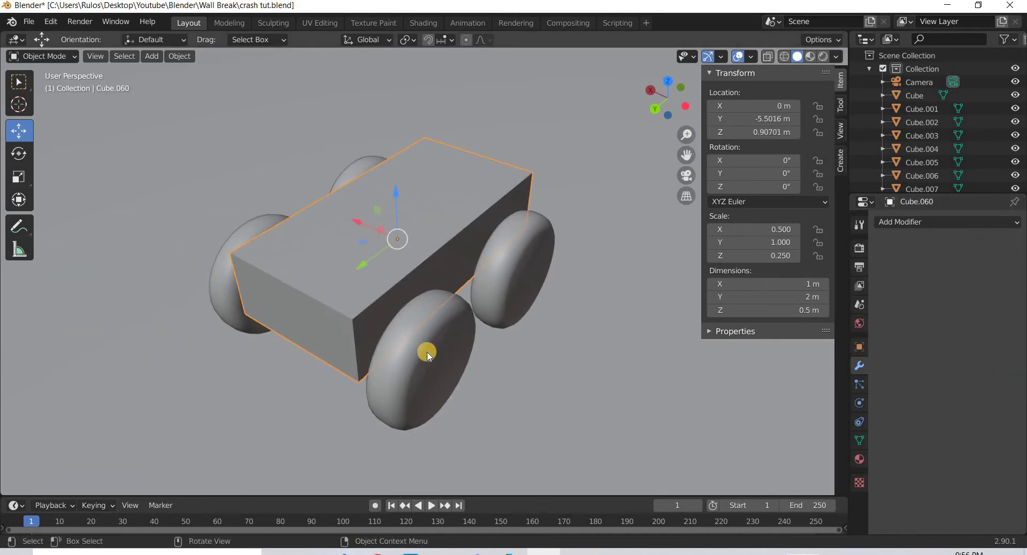
- Parent all four wheels to the block using the Object parent type
left_click(422, 355)
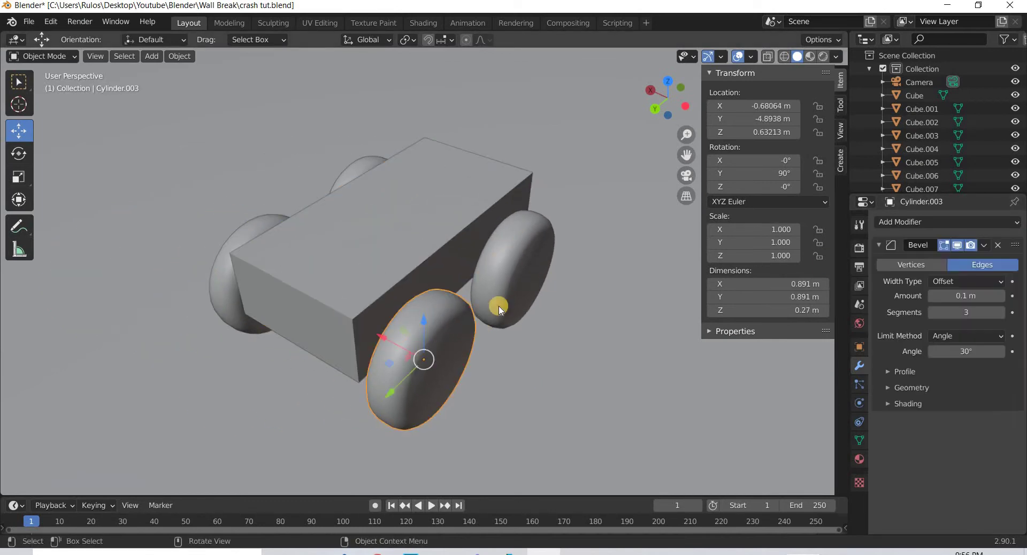
left_click(513, 284, "shift")
left_click(251, 229, "shift")
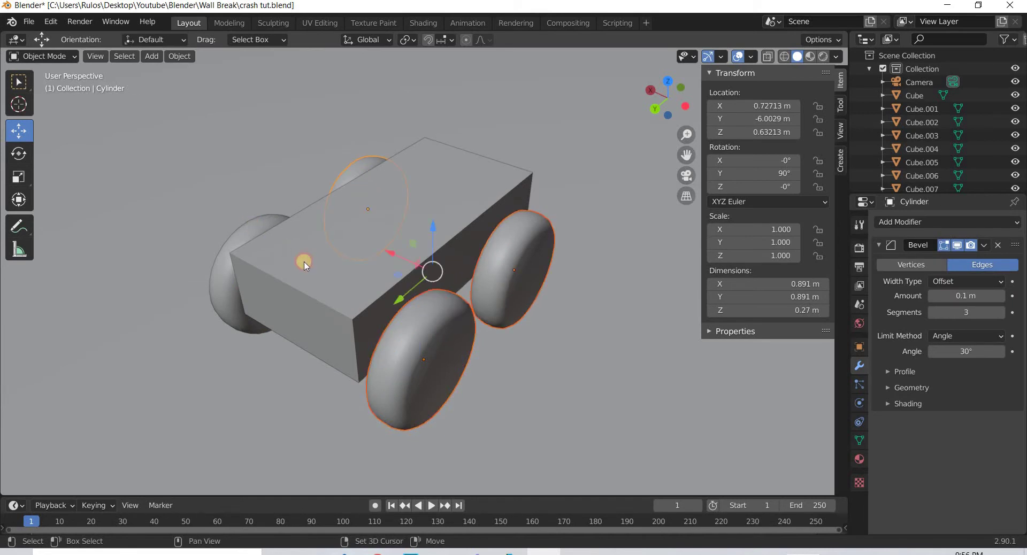
left_click(344, 277, "shift")
left_click(353, 288, "shift")
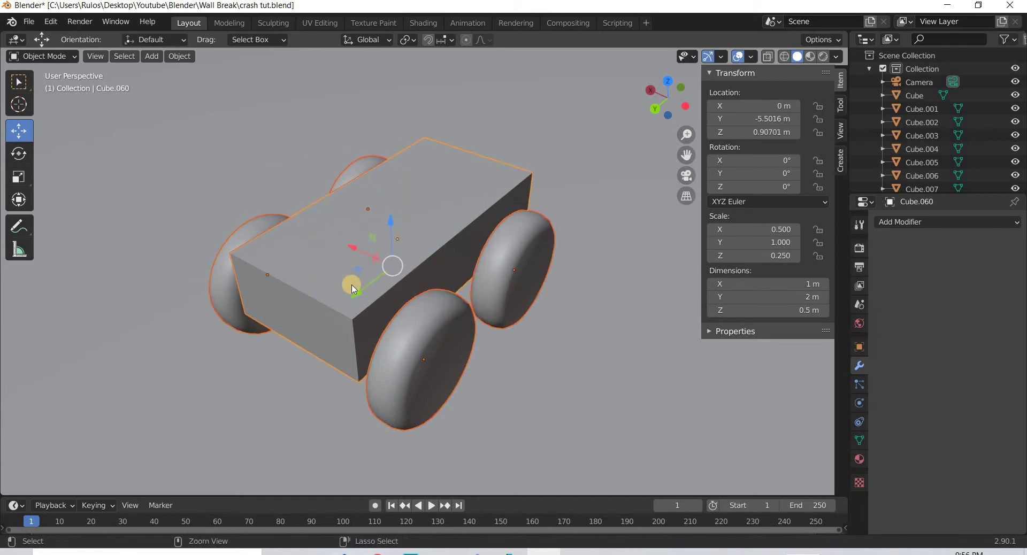
key("ctrl+p")
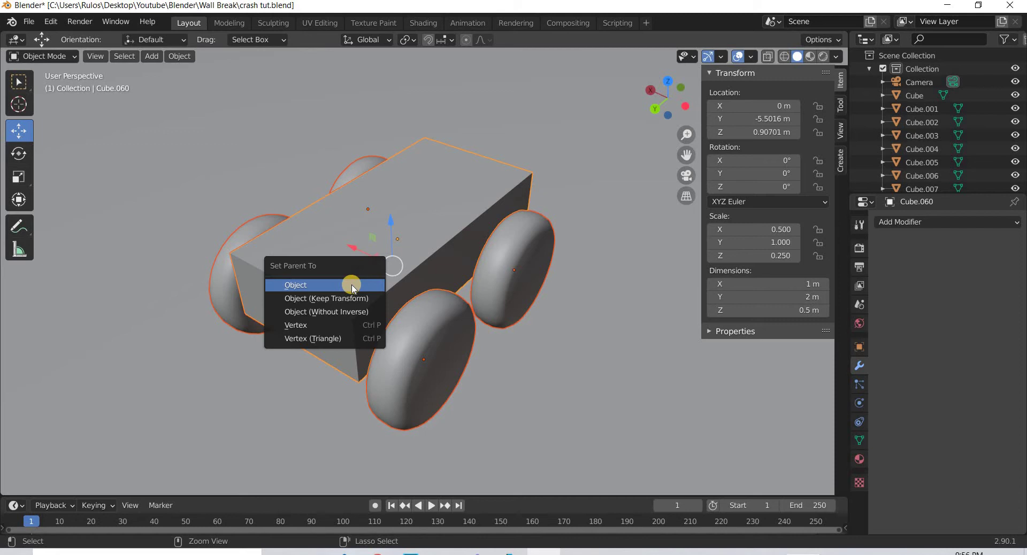
left_click(312, 285)
- Test-move the block to check how the parented wheels follow, and cancel the move
left_click(225, 305)
left_click_drag(222, 306, 347, 357)
right_click(346, 357)
left_click(366, 263)
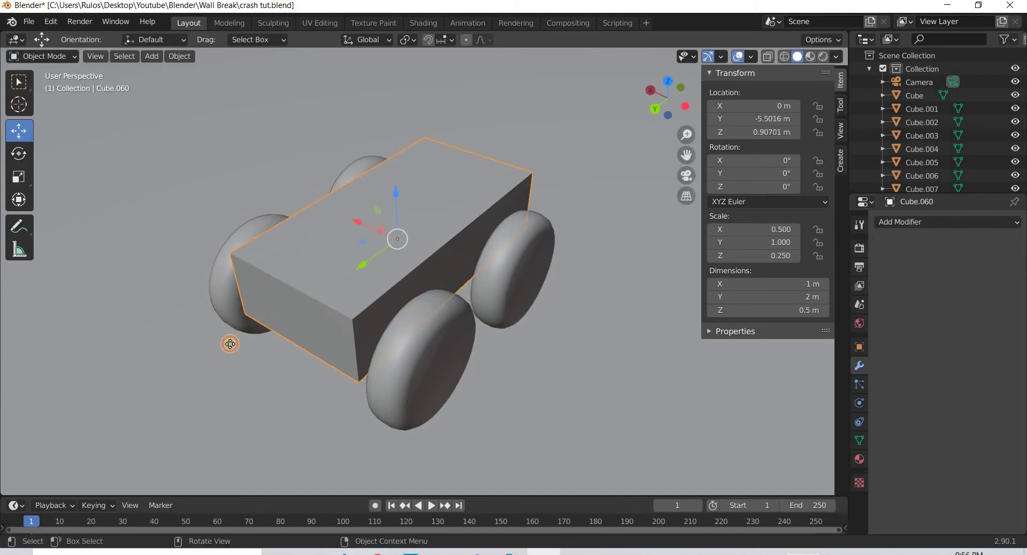
key("g")
right_click(389, 318)
- Enter Edit Mode on the block and add a single loop cut across the middle of its length
key("Tab")
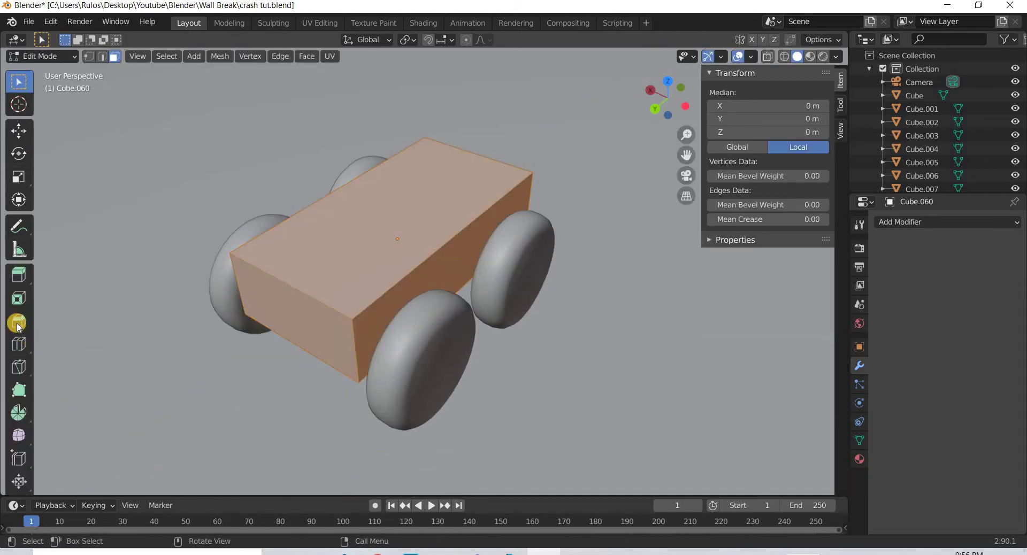
left_click(18, 343)
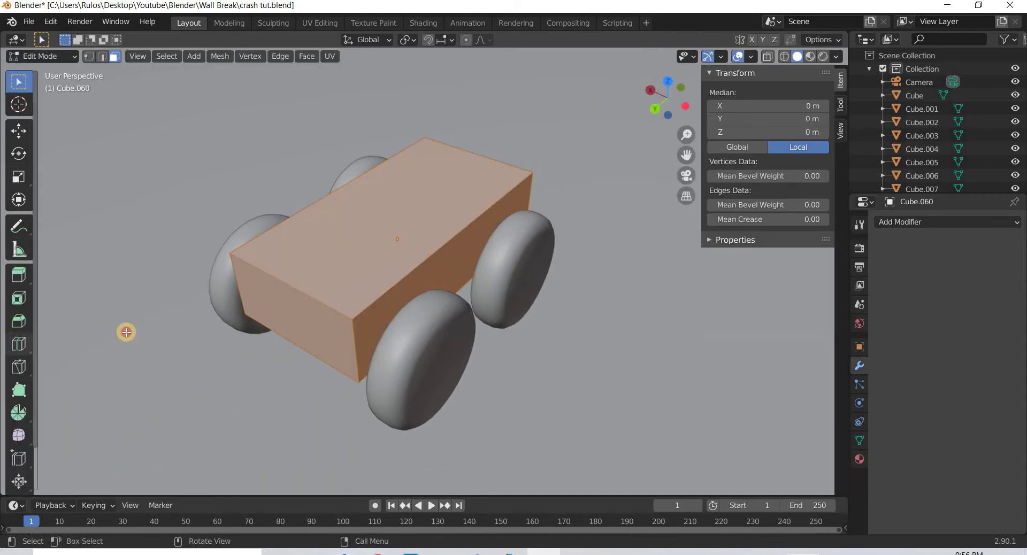
left_click(435, 280)
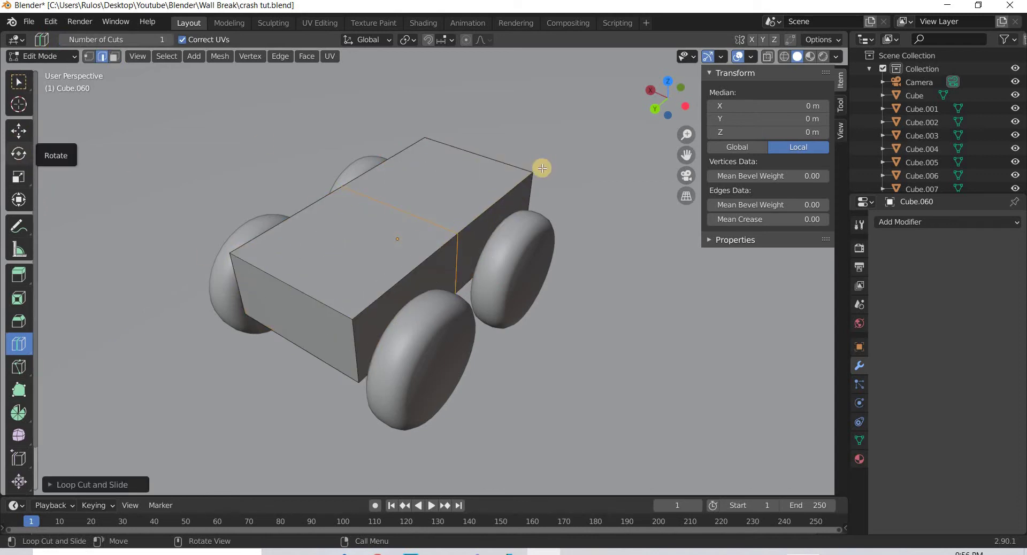
- Extrude the top face of the block's rear half upward into a cabin and scale the roof face down to taper it
left_click(19, 131)
key("3")
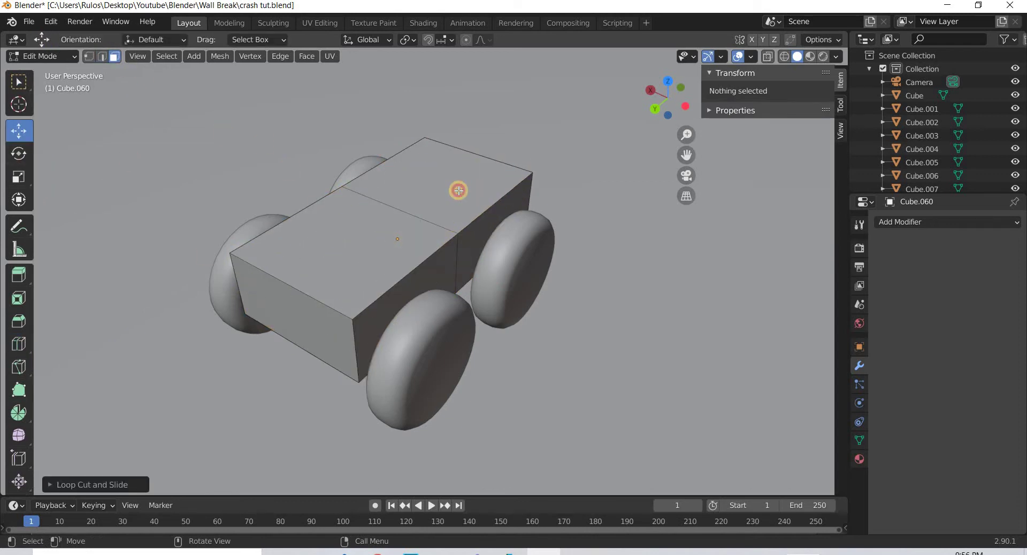
left_click(440, 201)
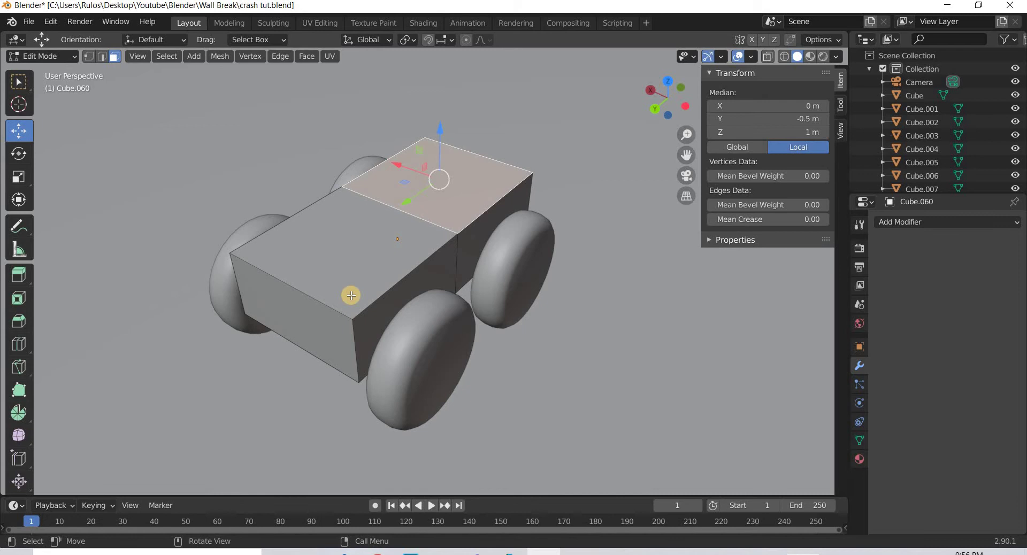
left_click(18, 274)
left_click_drag(444, 82, 442, 61)
left_click(20, 175)
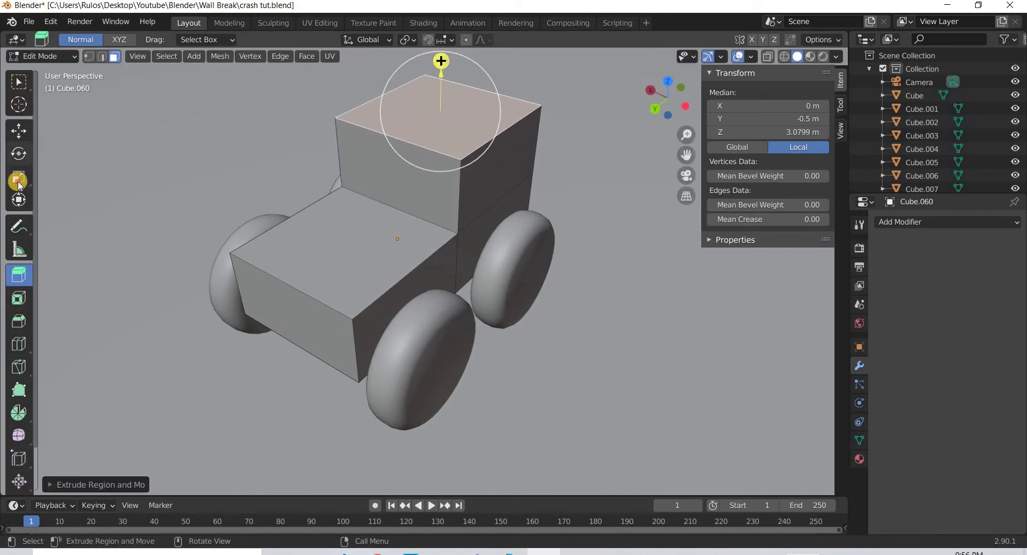
left_click_drag(476, 93, 469, 102)
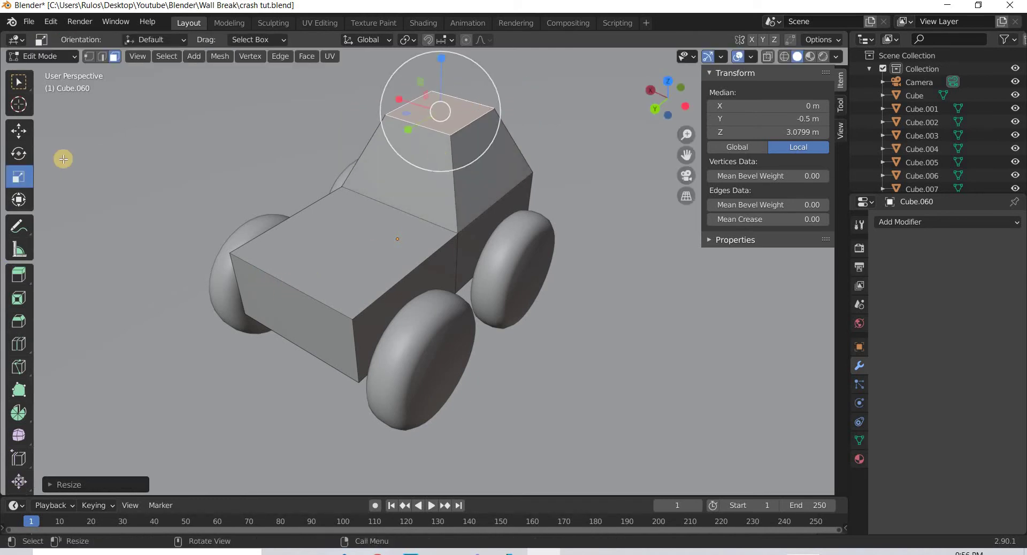
- Lower the upper vertices at the block's front end to about 0.22 m local Z to form a sloping hood
left_click(88, 58)
middle_click_drag(321, 312, 298, 287)
left_click_drag(163, 100, 233, 143)
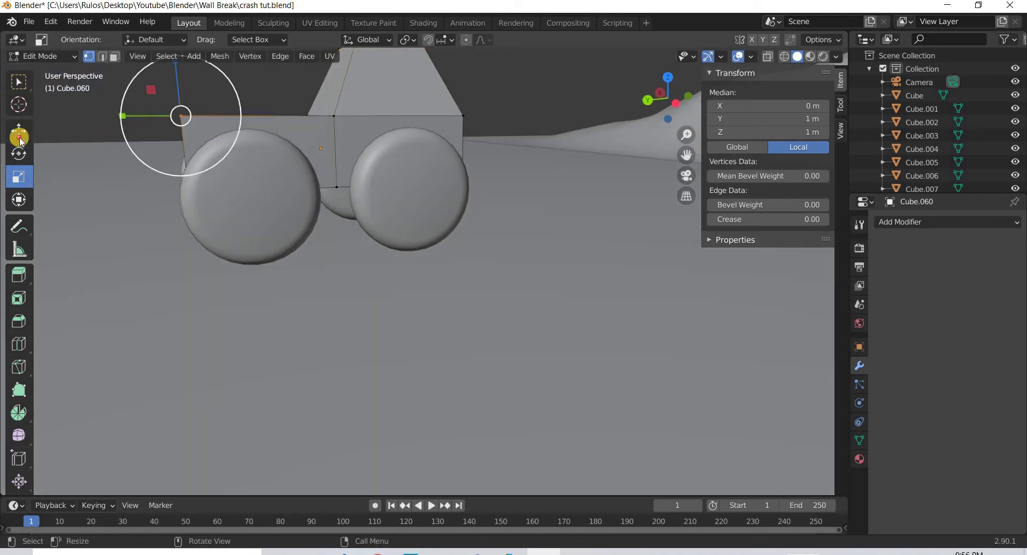
left_click(20, 138)
left_click_drag(182, 70, 447, 220)
middle_click_drag(447, 219, 482, 235)
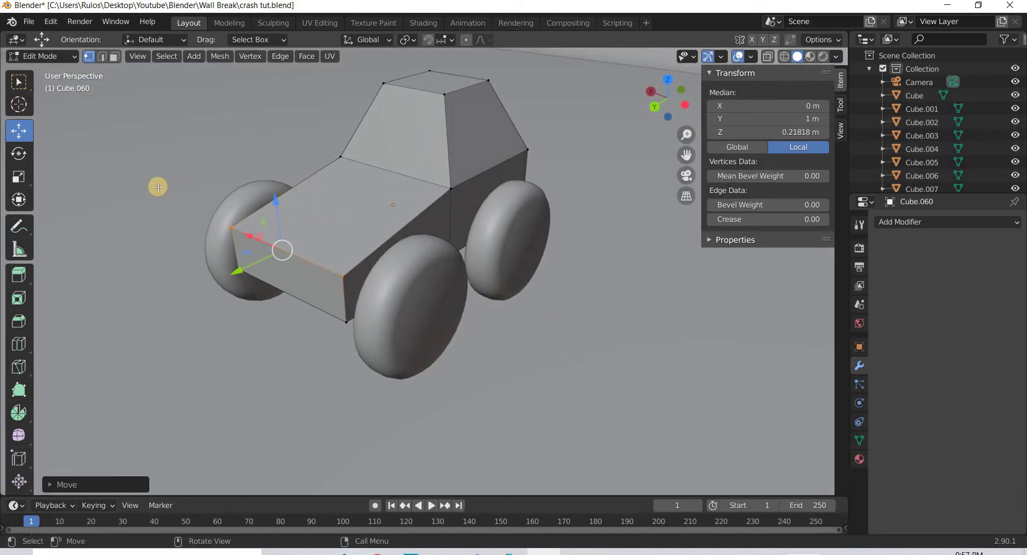
- Lengthen the hood by moving the front end's vertices outward along Y to about 1.3 m local Y
left_click_drag(138, 197, 371, 382)
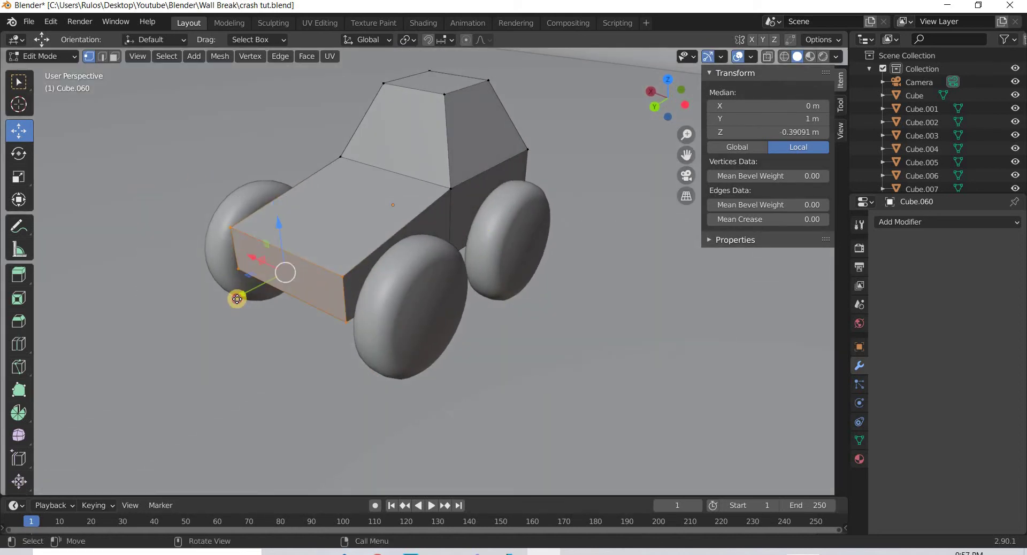
key("g")
key("y")
left_click(394, 341)
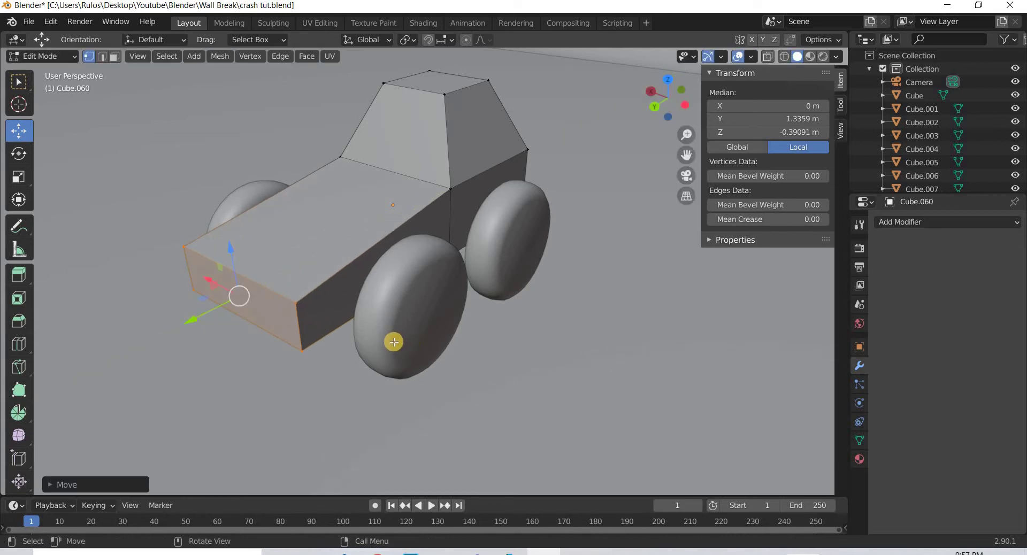
left_click_drag(197, 320, 455, 333)
left_click(502, 319)
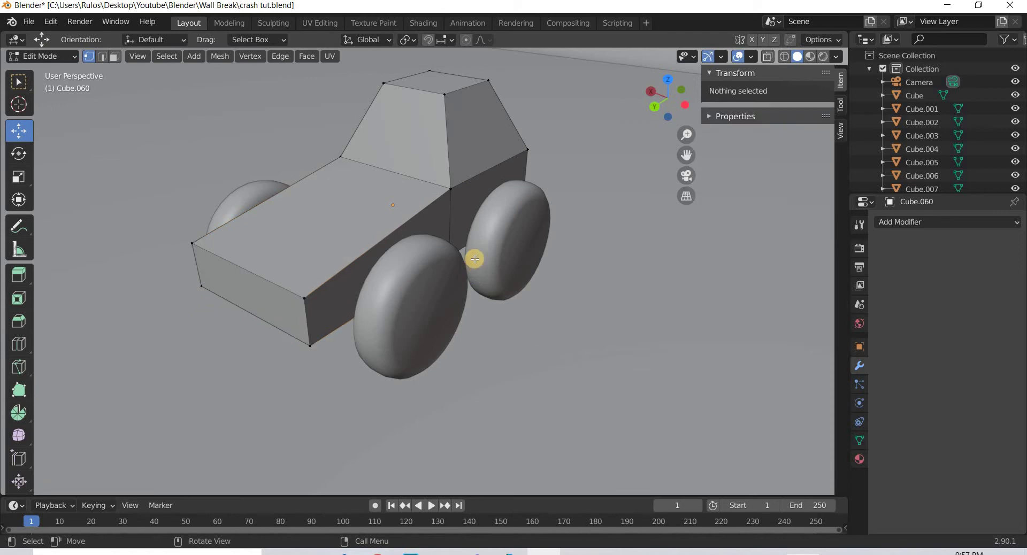
- Switch to face selection and select the cabin's sloped windshield face
right_click(415, 148)
left_click(116, 57)
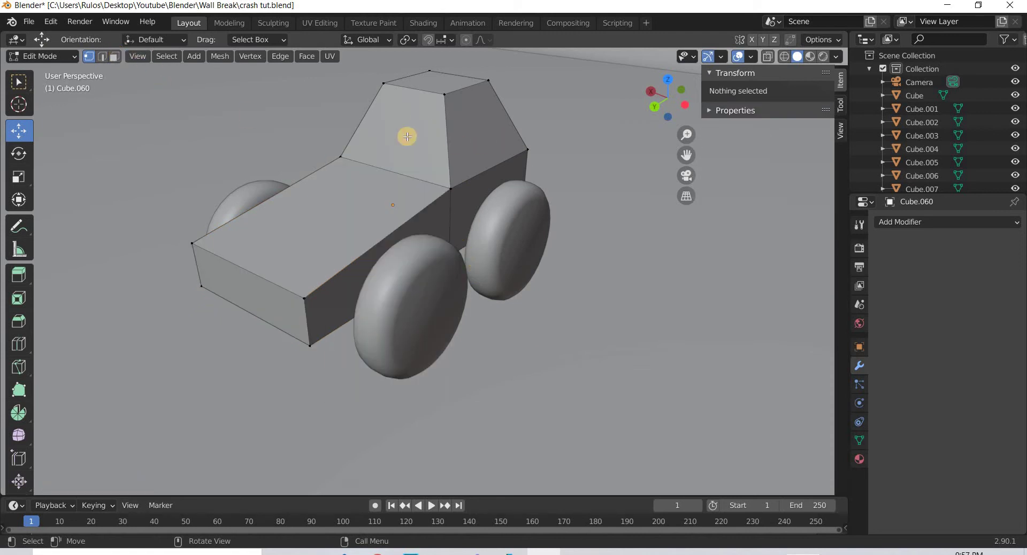
left_click(409, 138)
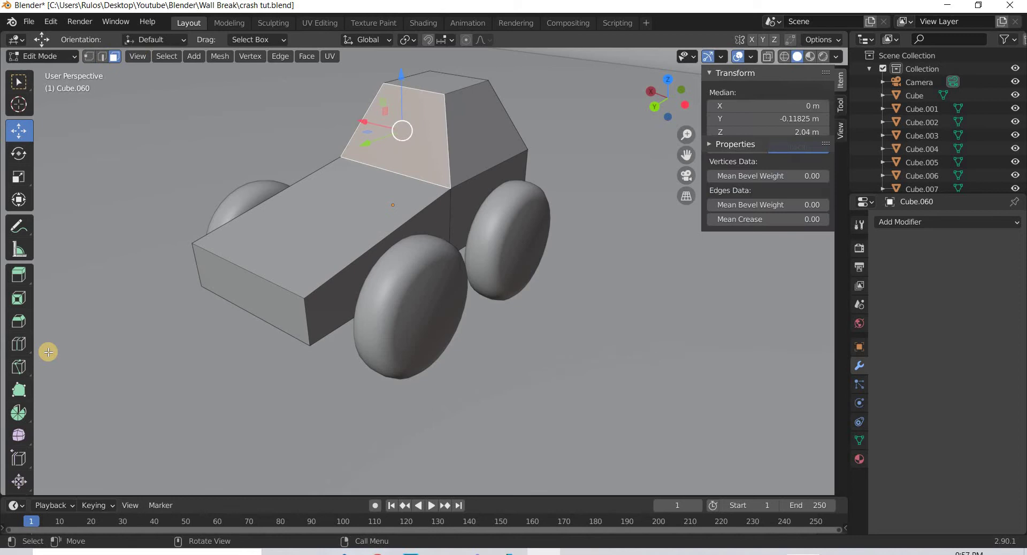
- Try to bevel the windshield face, and undo the bevel
left_click(20, 321)
left_click_drag(357, 119, 379, 174)
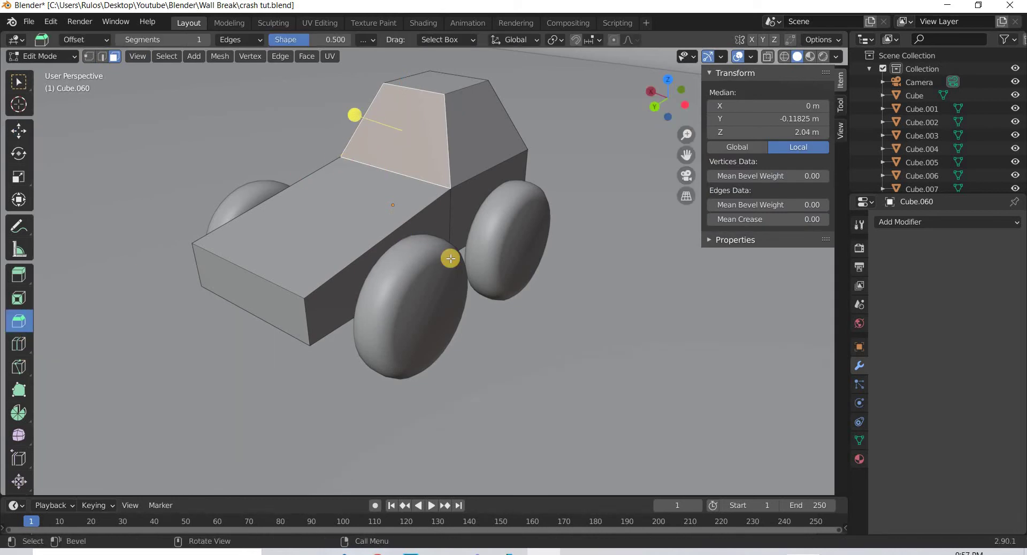
middle_click_drag(451, 258, 483, 230)
left_click_drag(479, 249, 481, 238)
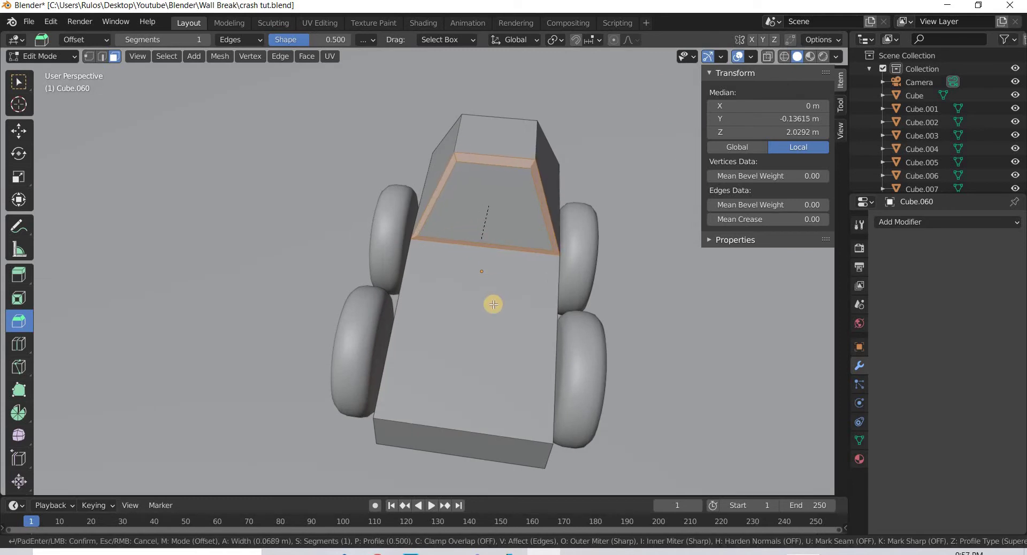
left_click_drag(493, 304, 487, 303)
key("ctrl+z")
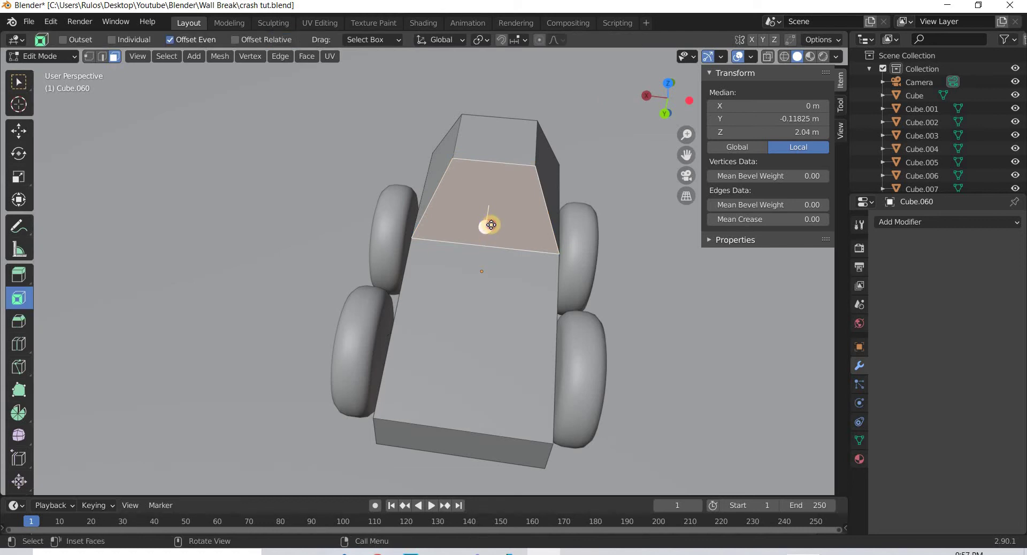
- Inset the windshield face to leave a narrow frame and extrude the inner face slightly inward
left_click_drag(490, 224, 447, 288)
middle_click_drag(447, 289, 502, 282)
middle_click_drag(527, 344, 447, 294)
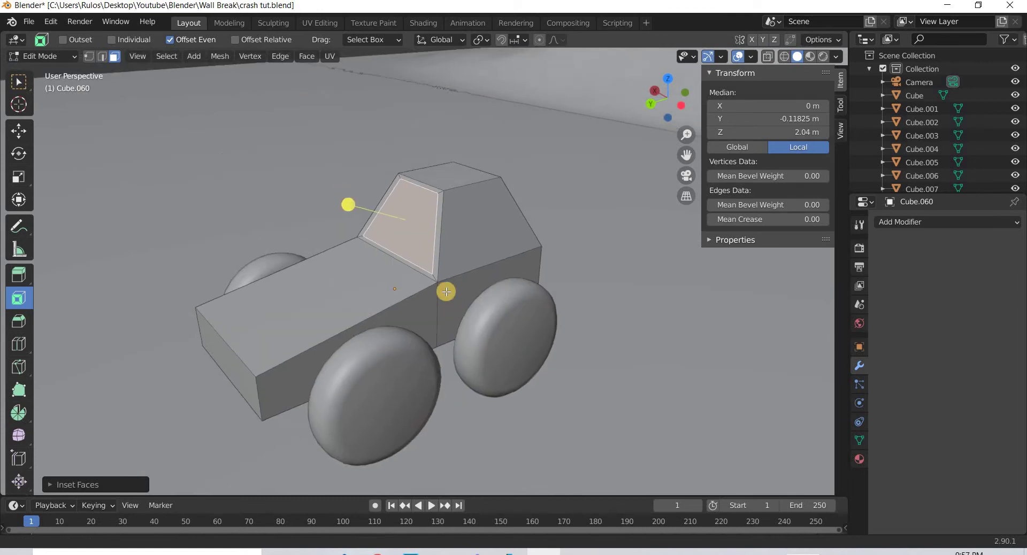
scroll(440, 291, "up", 5)
left_click(19, 275)
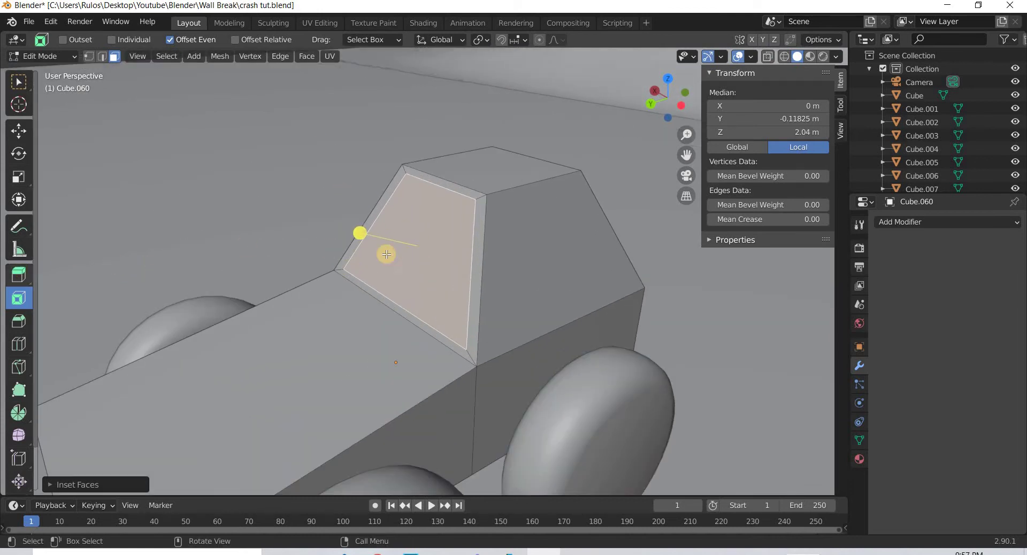
left_click_drag(385, 234, 531, 254)
- Inset the cabin's side face next to the windshield by about 0.2 m to outline a side window
left_click(564, 271)
left_click(18, 297)
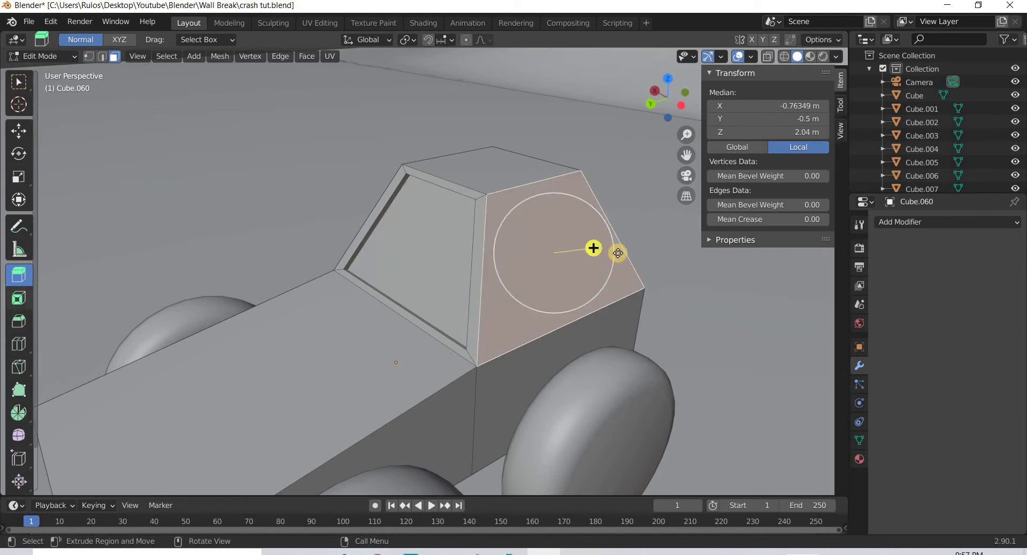
left_click_drag(584, 248, 584, 248)
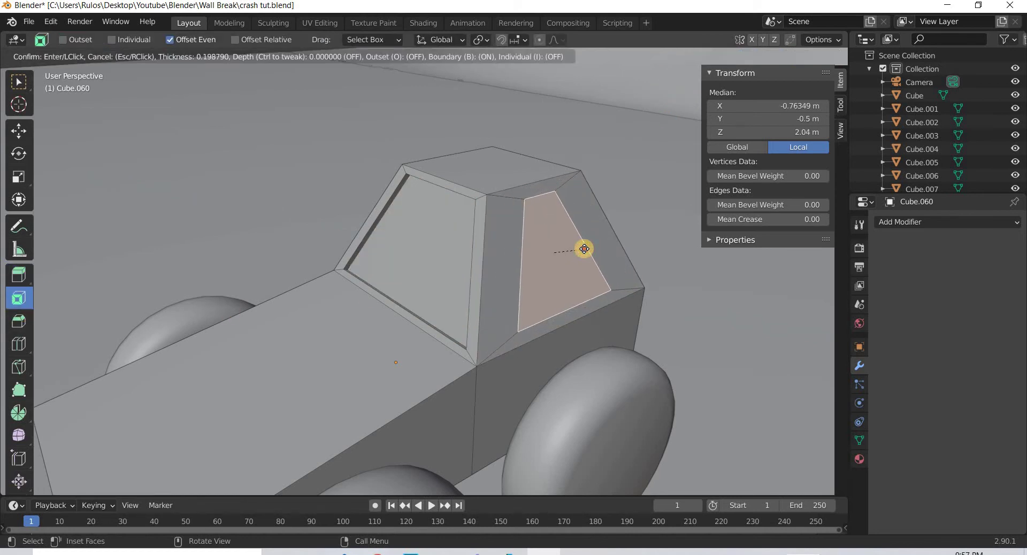
left_click(29, 293)
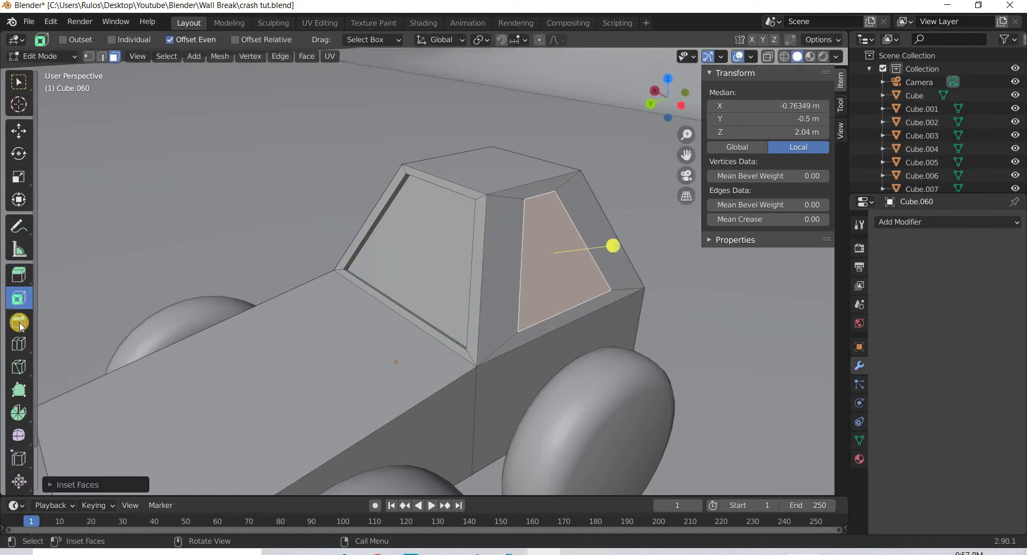
- Try to extrude the inset side window slightly inward and inset the cabin's opposite side face by about 0.07 m
left_click(17, 275)
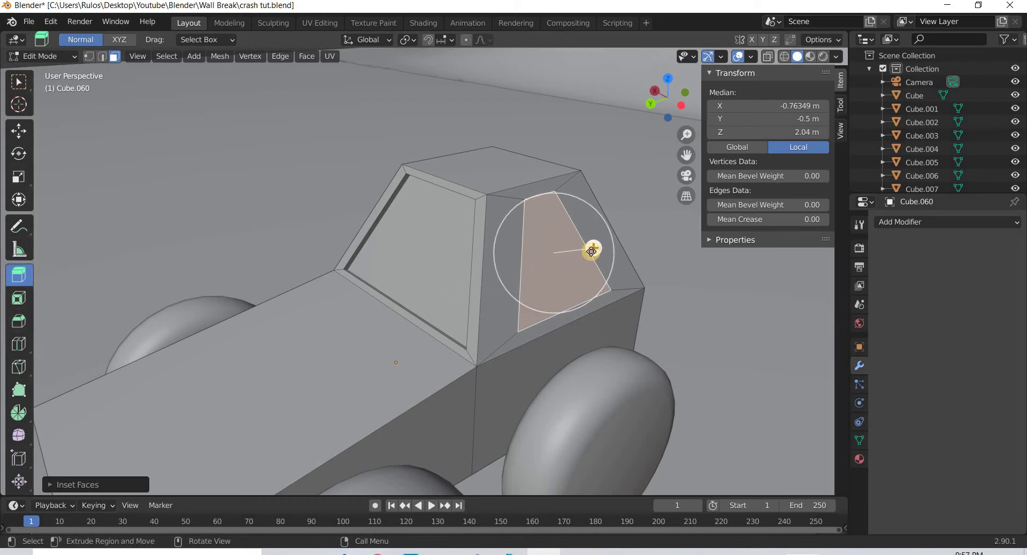
left_click_drag(593, 247, 511, 320)
middle_click_drag(534, 313, 389, 380)
middle_click_drag(525, 182, 360, 287, "shift")
scroll(357, 263, "up", 1)
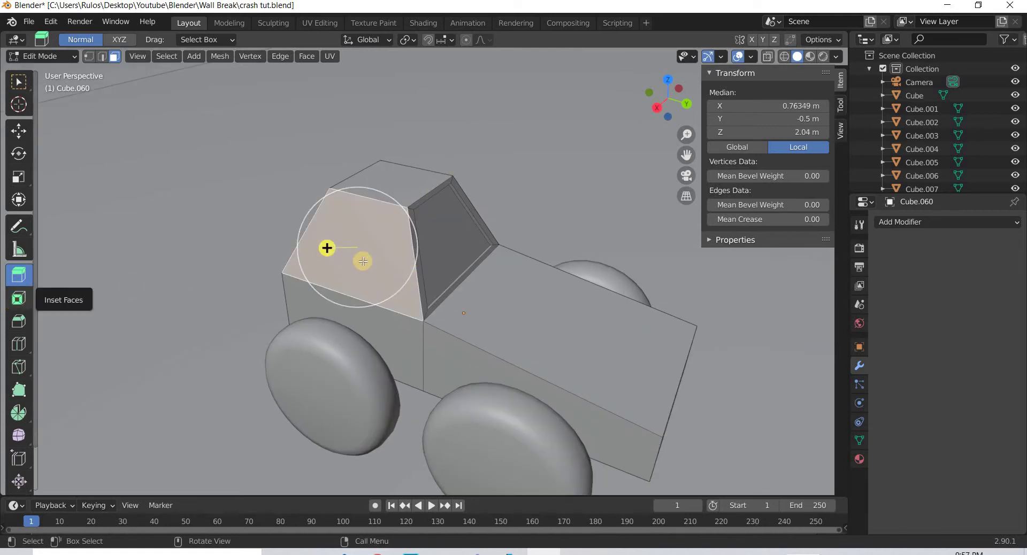
left_click(18, 298)
left_click_drag(320, 252, 320, 251)
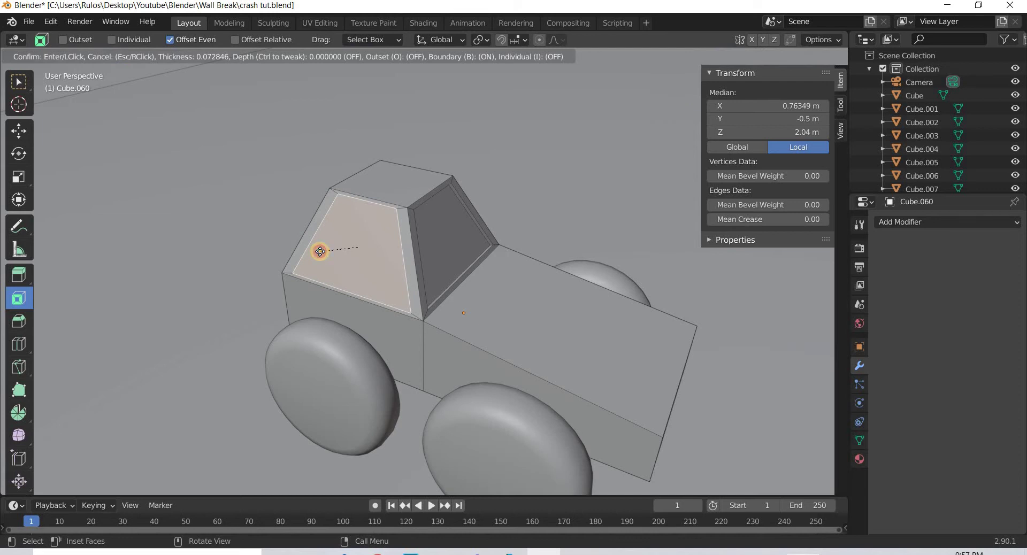
left_click(319, 251)
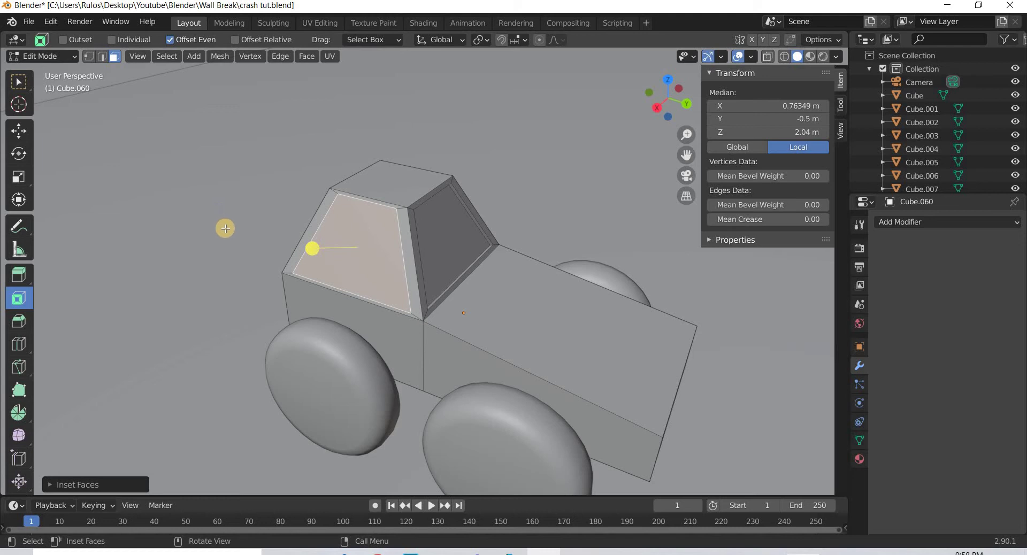
- Undo the side window edits back to the plain, un-inset cabin side face
middle_click_drag(310, 369, 315, 370)
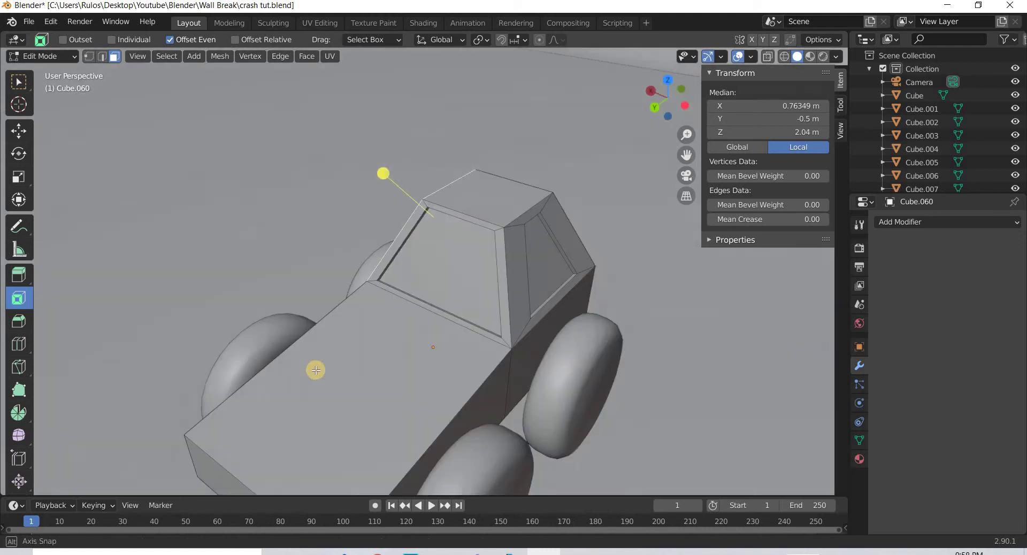
middle_click_drag(383, 174, 408, 175)
left_click(556, 270)
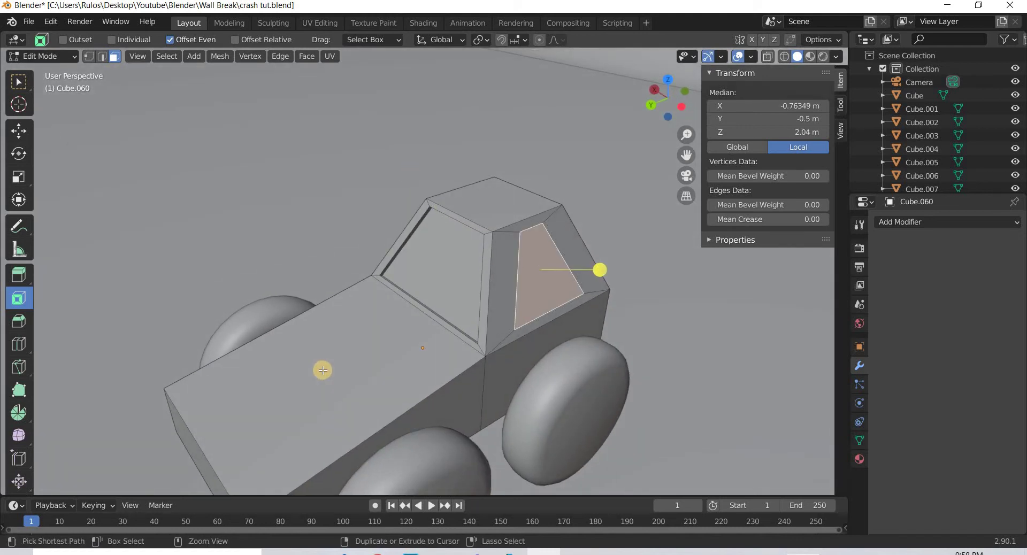
key("ctrl+z")
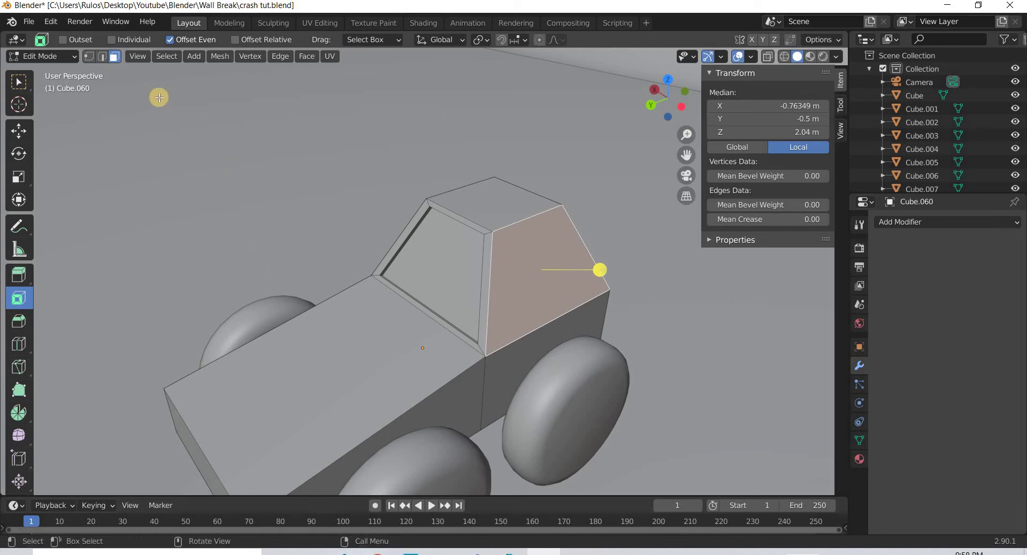
- Return to Object Mode and apply the car body's scale
key("Tab")
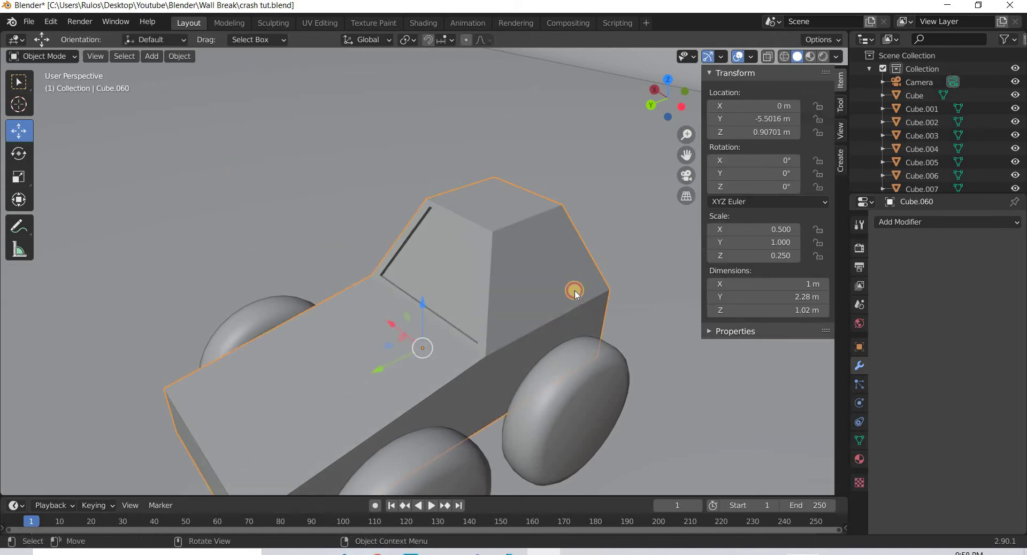
left_click(527, 258)
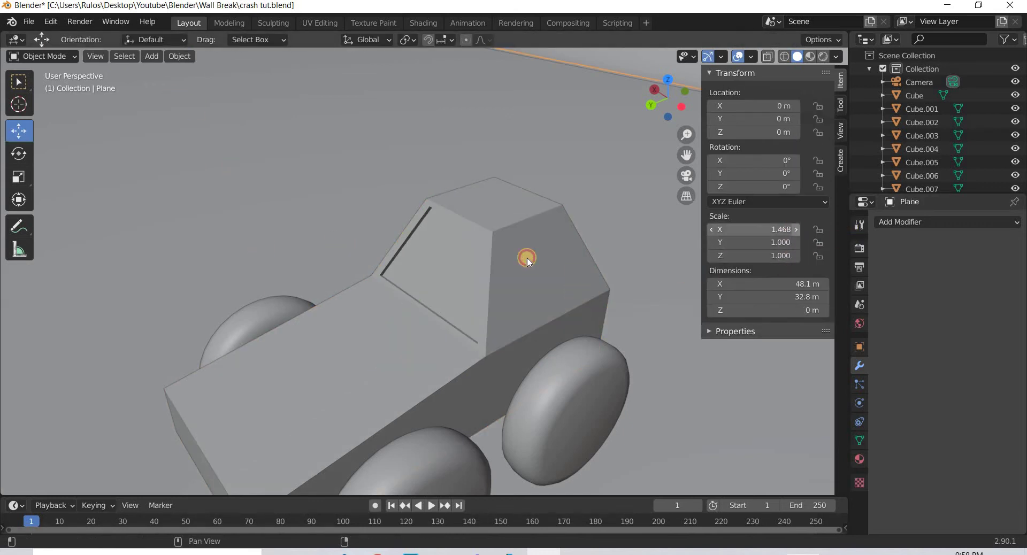
left_click(181, 55)
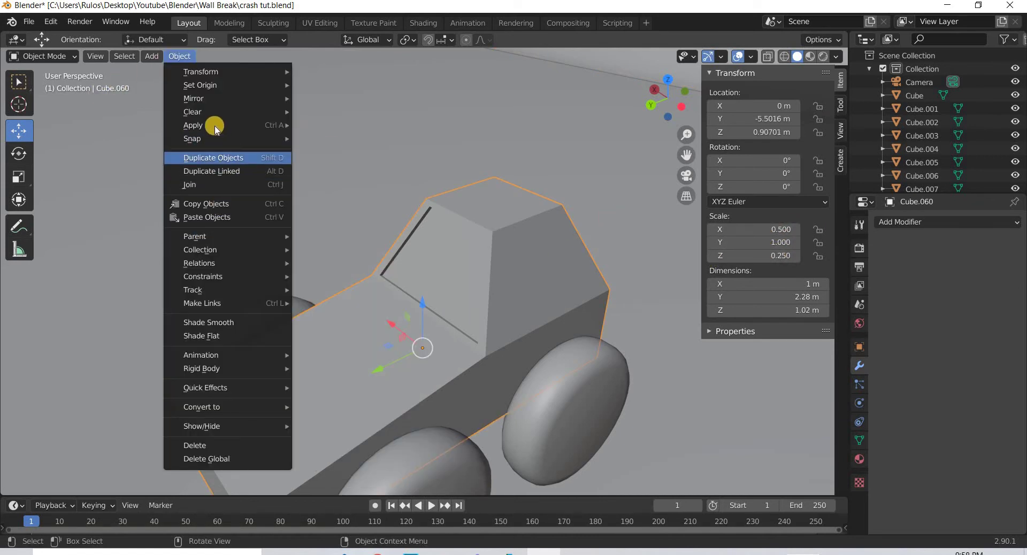
mouse_move(198, 138)
left_click(355, 152)
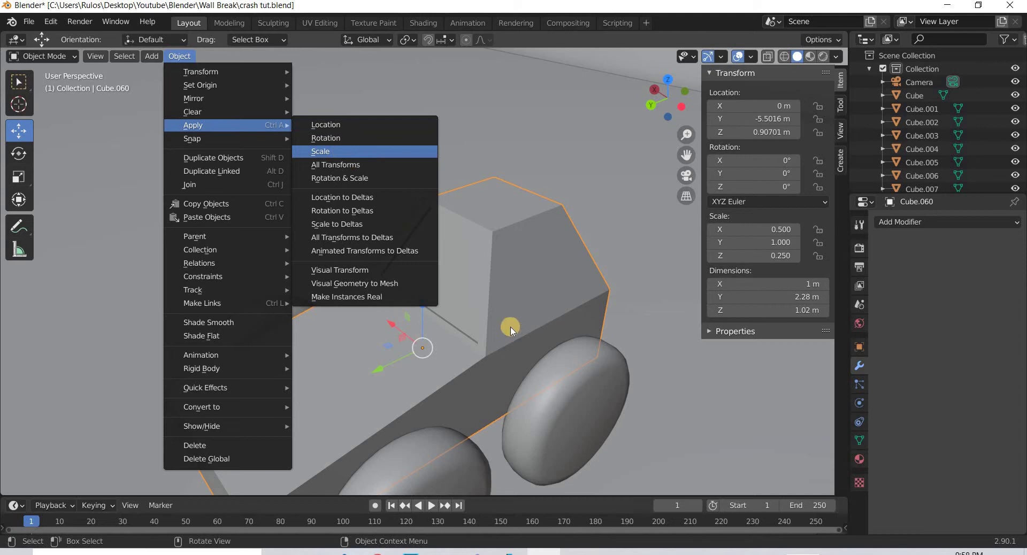
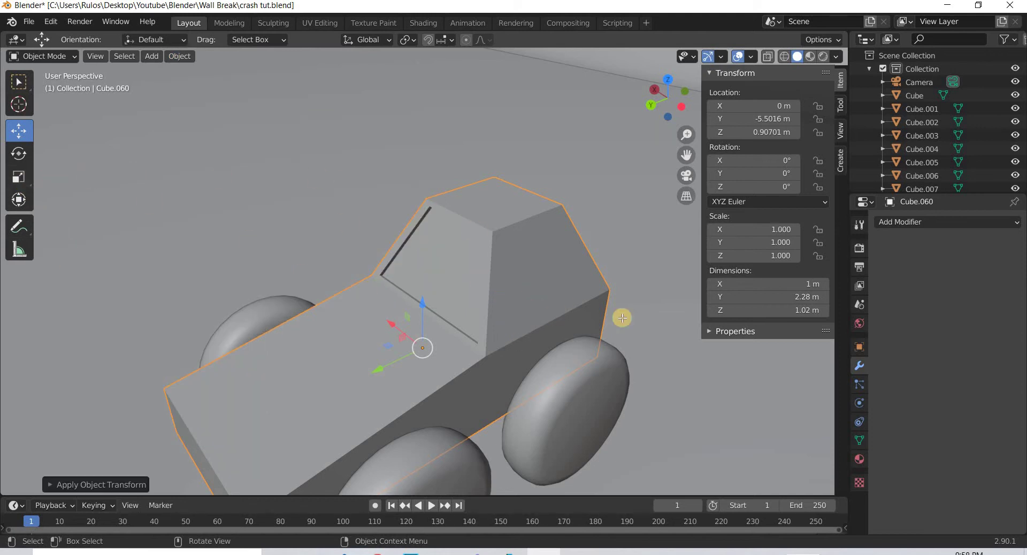
- Inset the cabin's selected side face by about 0.16 m and extrude the inner face slightly inward as a recessed window
key("Tab")
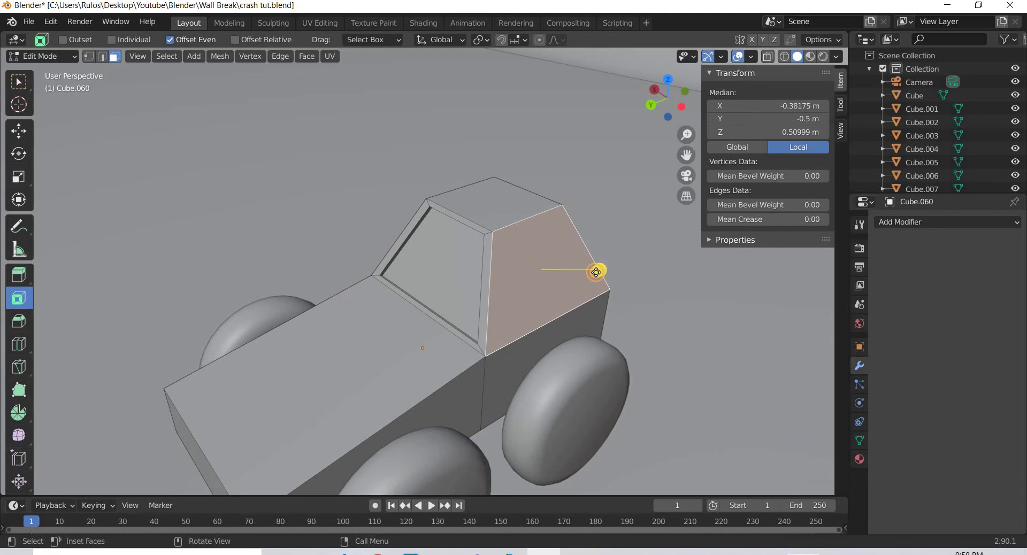
left_click_drag(583, 272, 570, 271)
left_click_drag(570, 271, 208, 304)
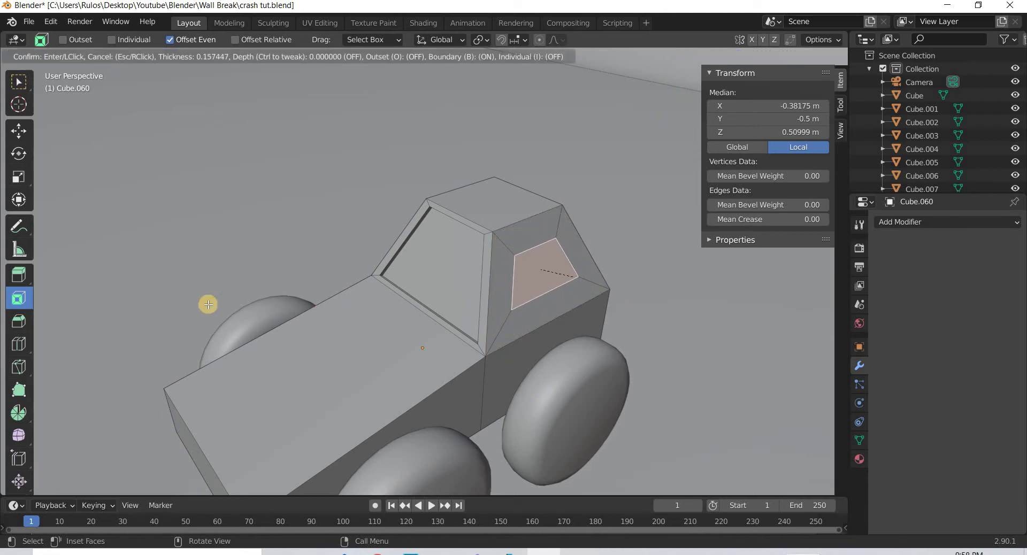
left_click(15, 280)
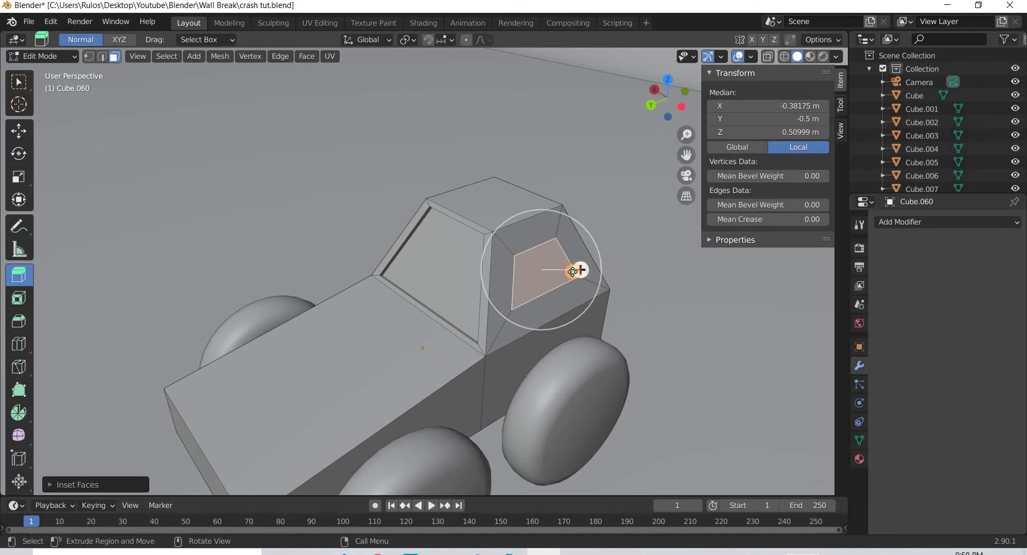
left_click_drag(572, 272, 568, 321)
- Inset the cabin's opposite side face by about 0.13 m to outline the second side window
middle_click_drag(568, 321, 330, 260)
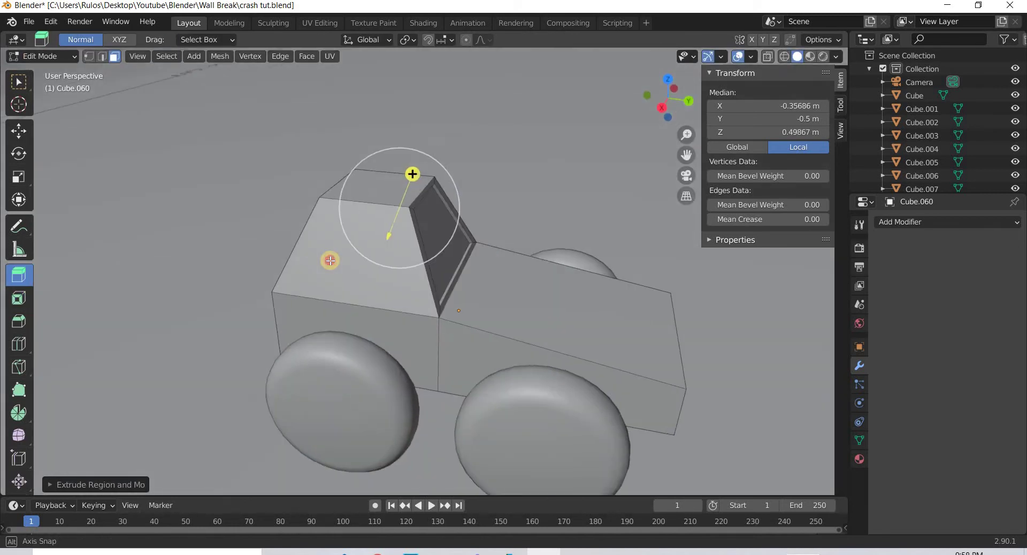
left_click(330, 261)
left_click(21, 299)
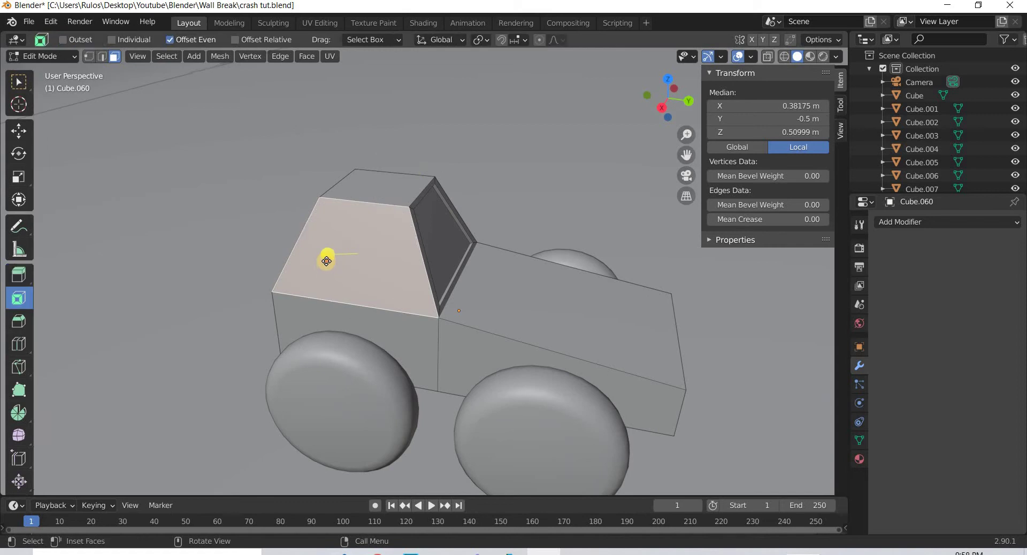
left_click_drag(351, 260, 352, 261)
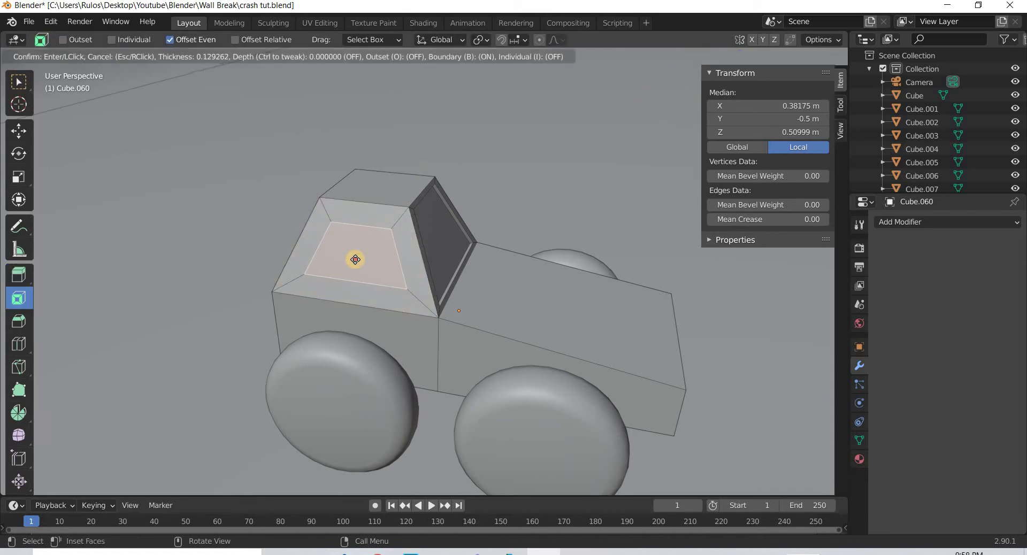
middle_click_drag(479, 317, 429, 304)
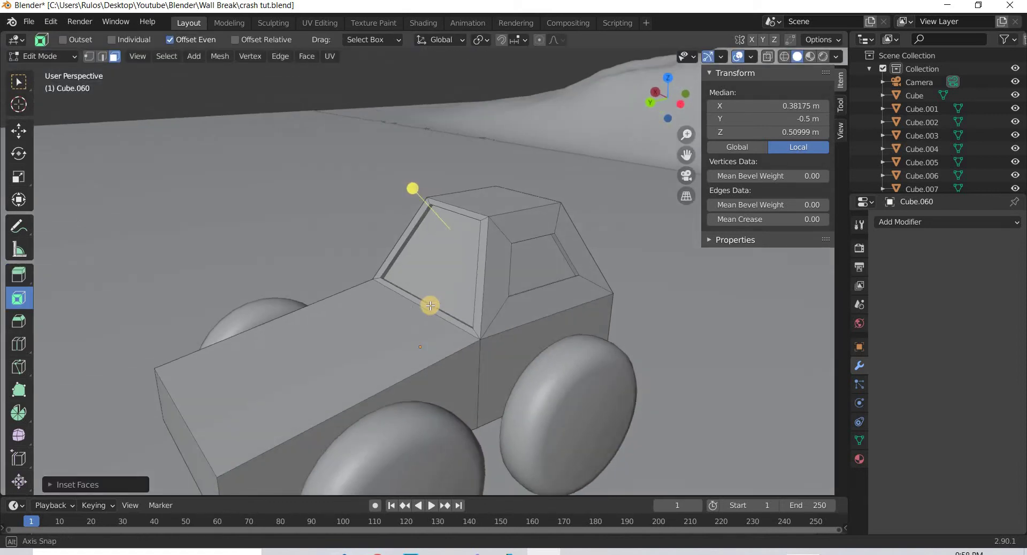
- Extrude the second side window's inner face slightly inward to match the first side window's recess
left_click(18, 320)
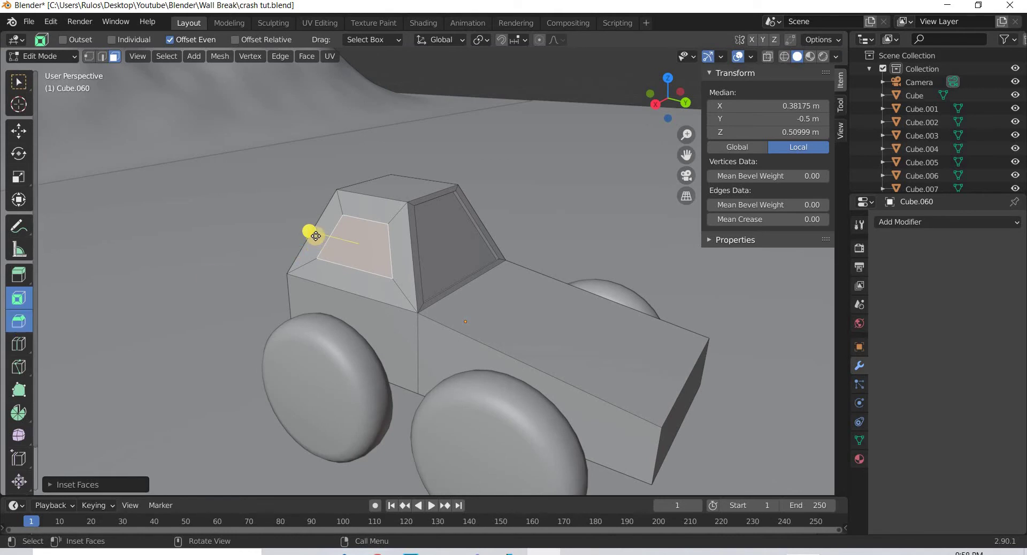
left_click(19, 274)
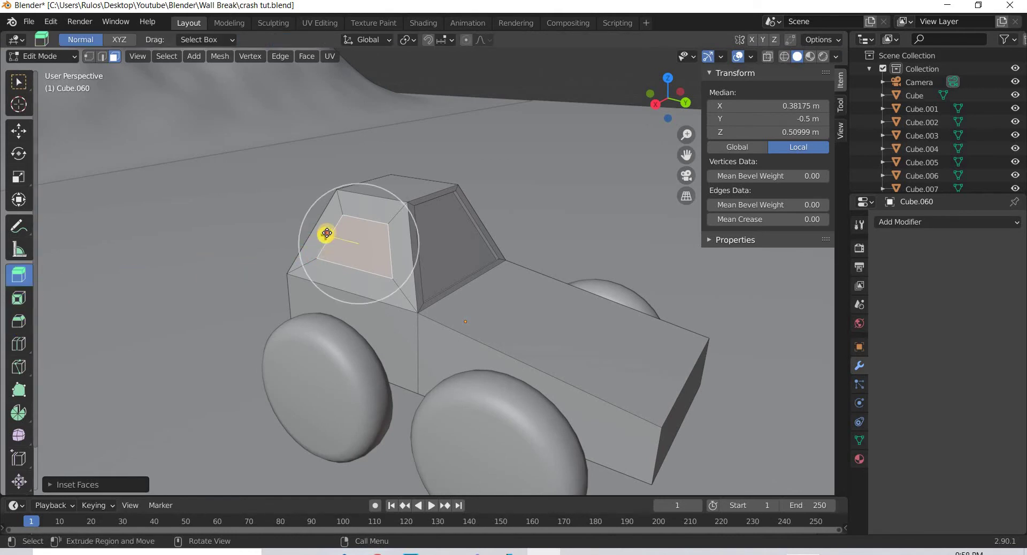
left_click_drag(329, 233, 505, 322)
middle_click_drag(506, 322, 306, 338)
middle_click_drag(536, 355, 556, 349)
scroll(556, 349, "down", 3)
middle_click_drag(98, 137, 37, 101)
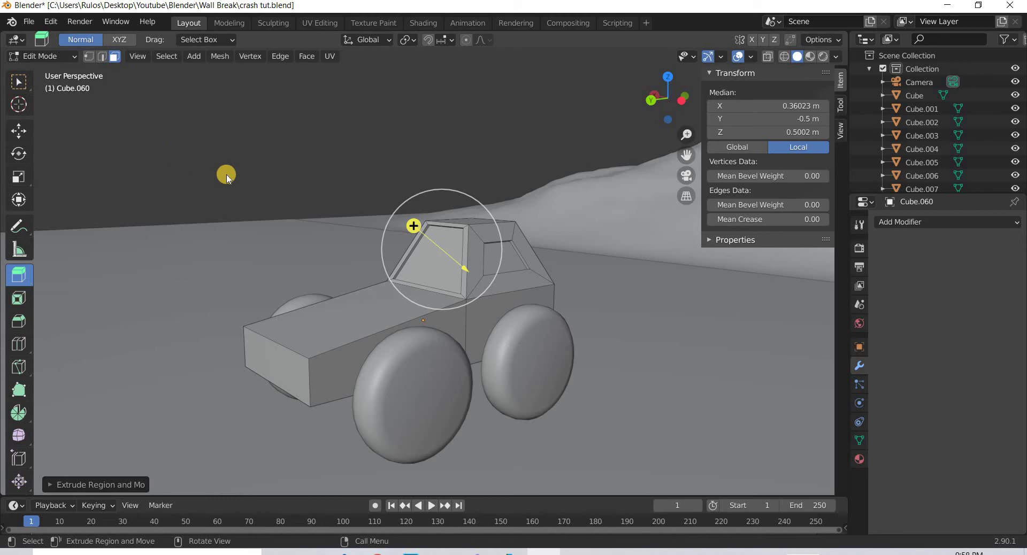
- Return to Object Mode and add a Bevel modifier to the car body with an amount of 0.16 m
key("Tab")
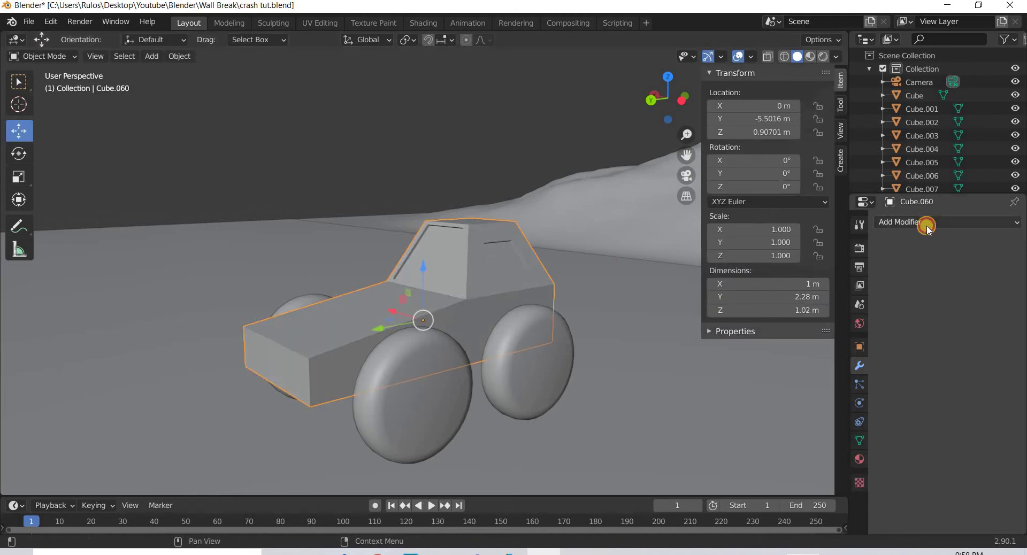
left_click(946, 222)
key("Return")
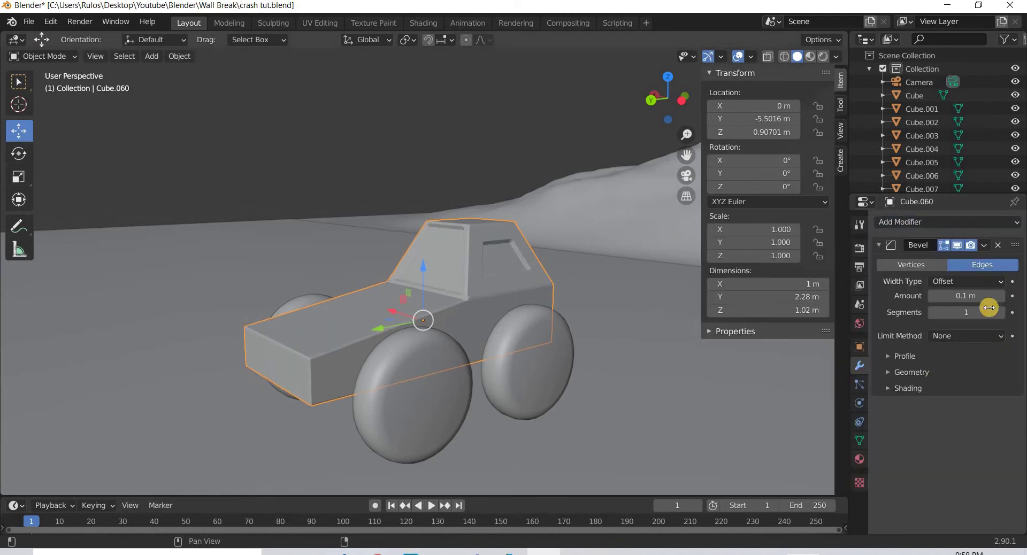
left_click(989, 297)
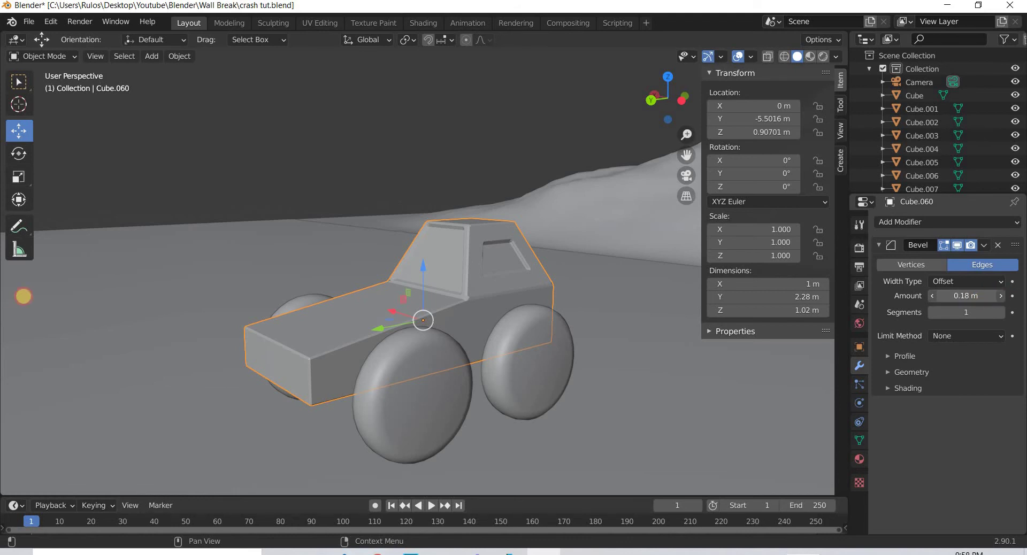
left_click_drag(974, 297, 985, 298)
scroll(447, 432, "up", 4)
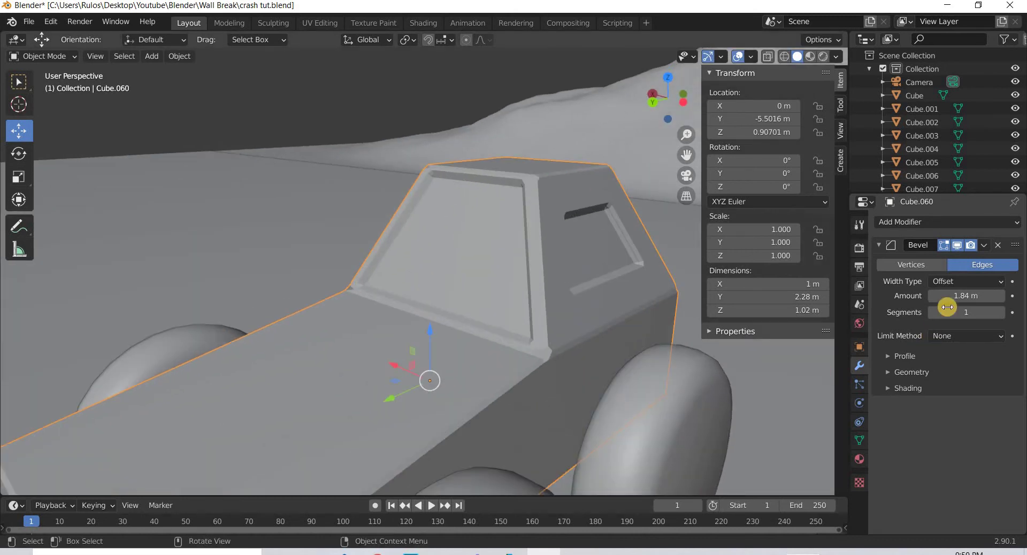
left_click_drag(959, 294, 984, 296)
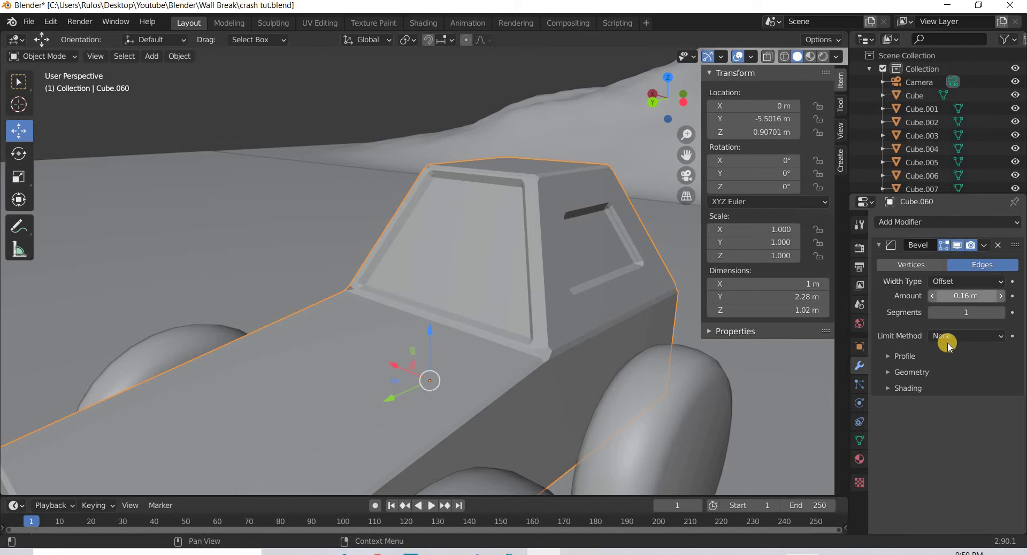
- Limit the car body's bevel by Angle and set its segments to 3
left_click(962, 336)
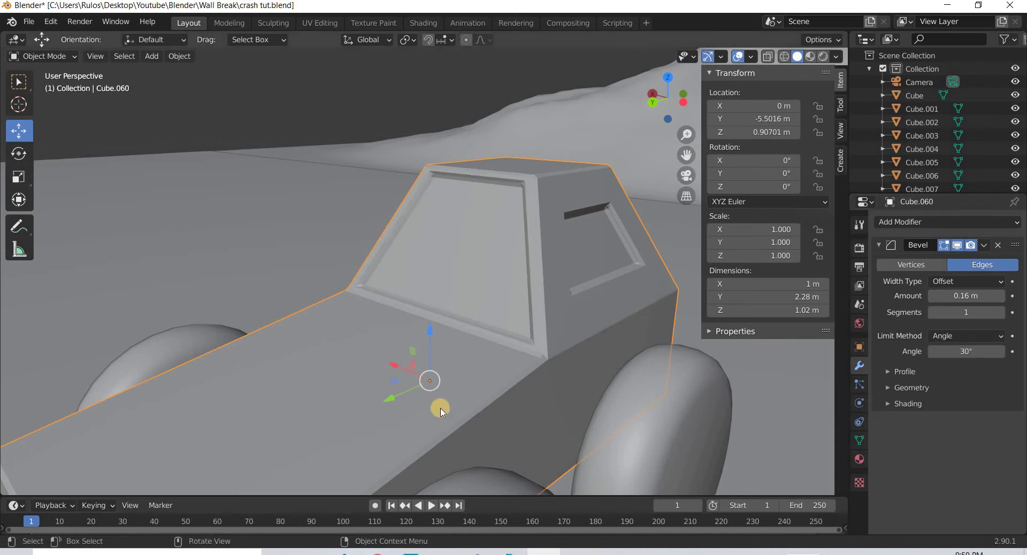
scroll(440, 408, "down", 2)
middle_click_drag(440, 408, 440, 395)
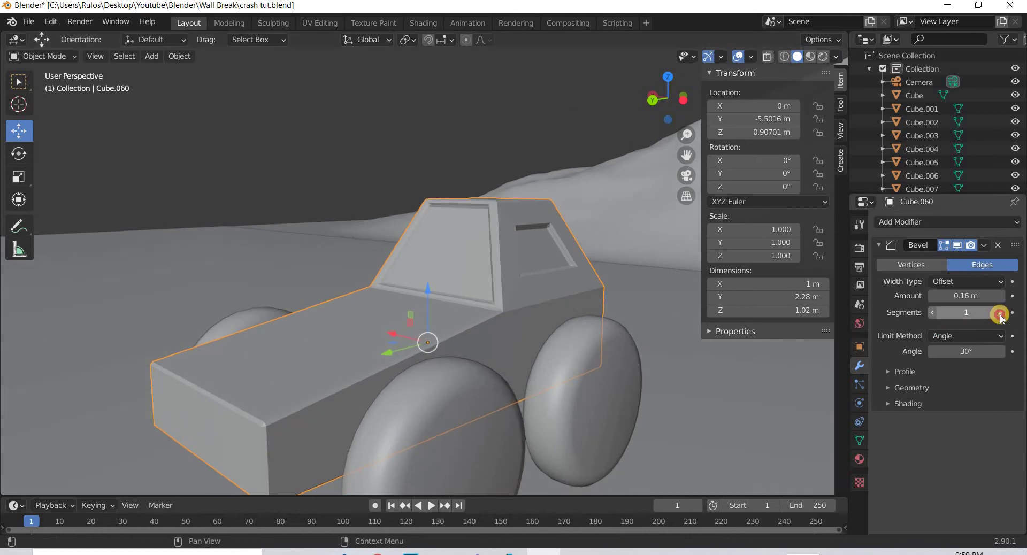
left_click(999, 312)
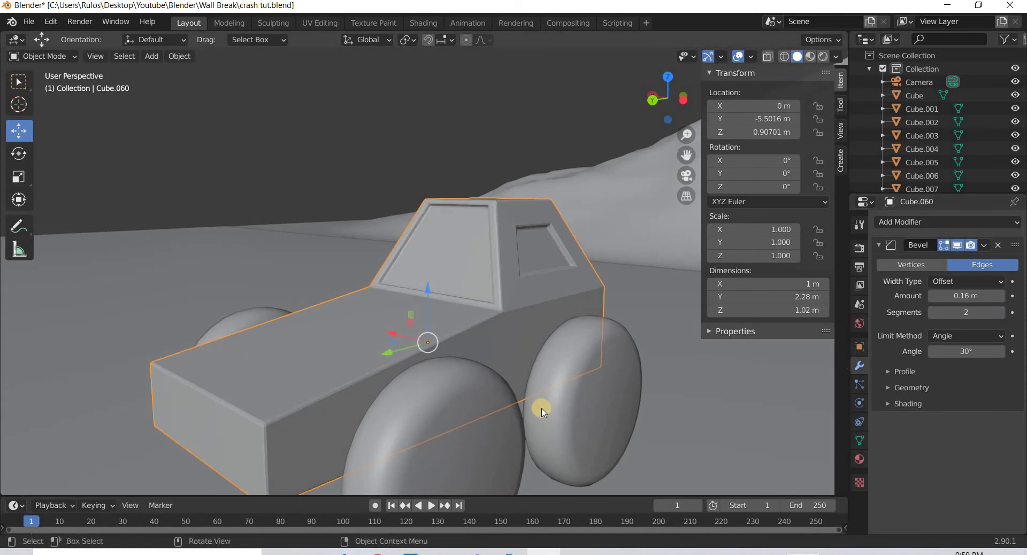
scroll(542, 410, "down", 1)
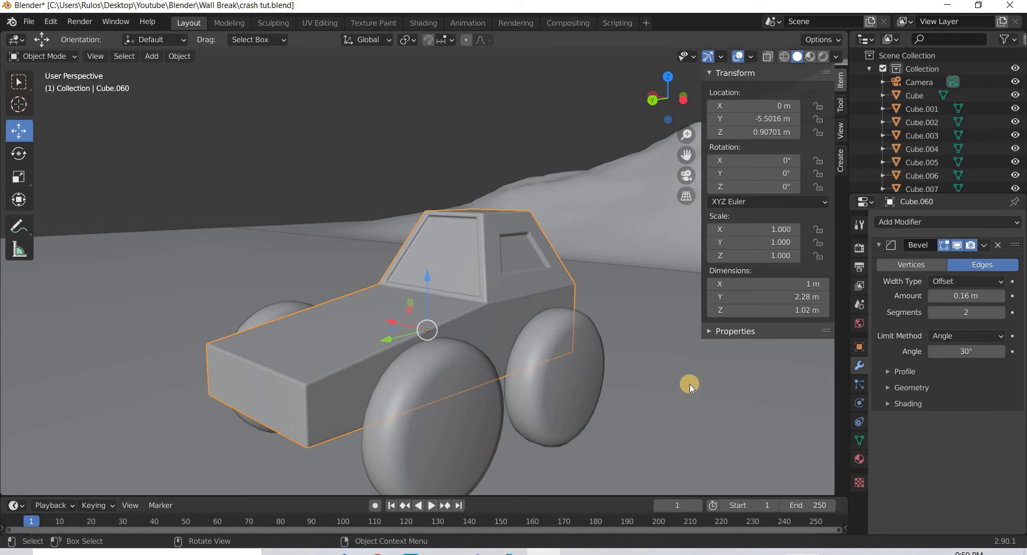
left_click(1000, 312)
left_click(428, 408)
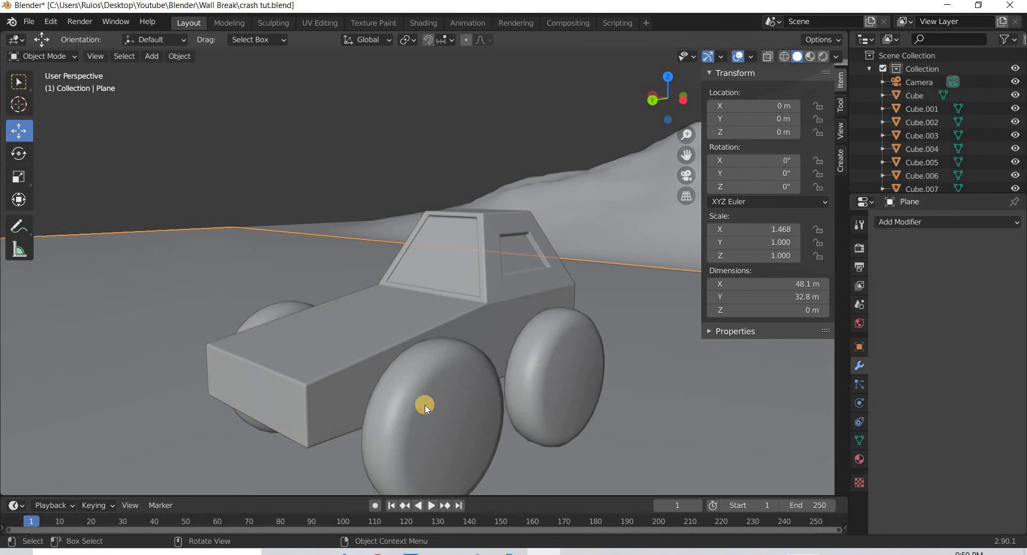
middle_click_drag(495, 423, 436, 327)
key("Tab")
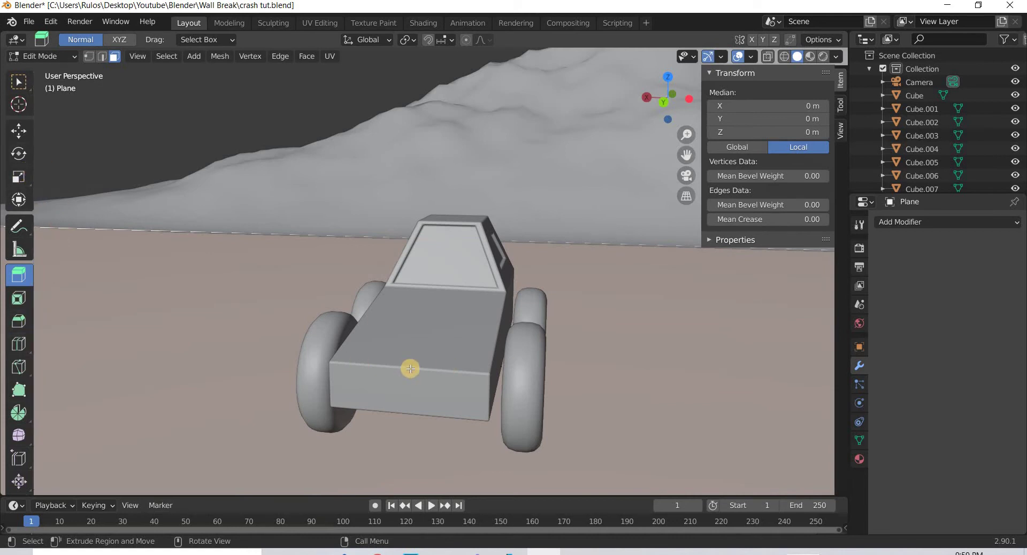
key("Tab")
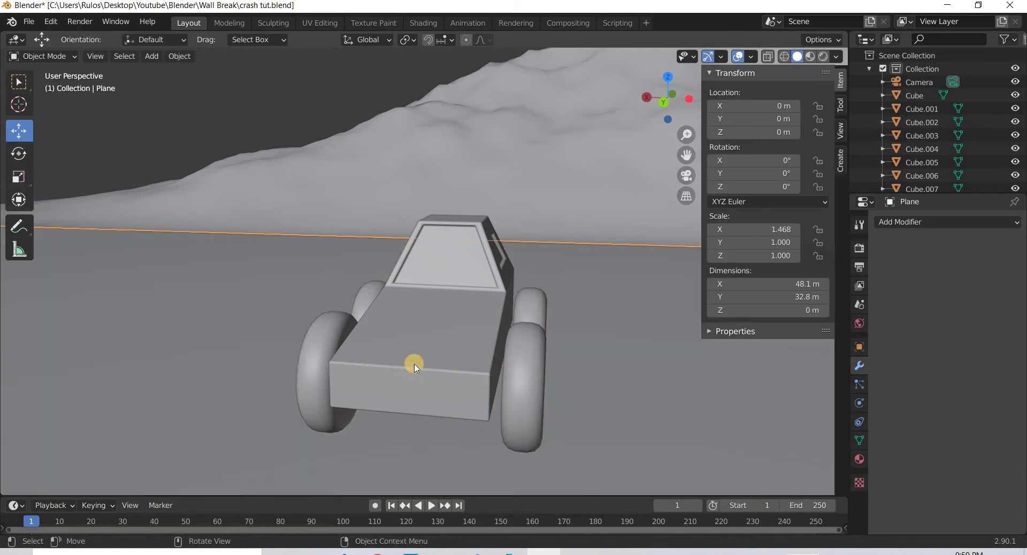
- Add a lengthwise loop cut down the middle of the car body and stretch it slightly along Y to angle the front
left_click(415, 367)
key("Tab")
left_click(19, 344)
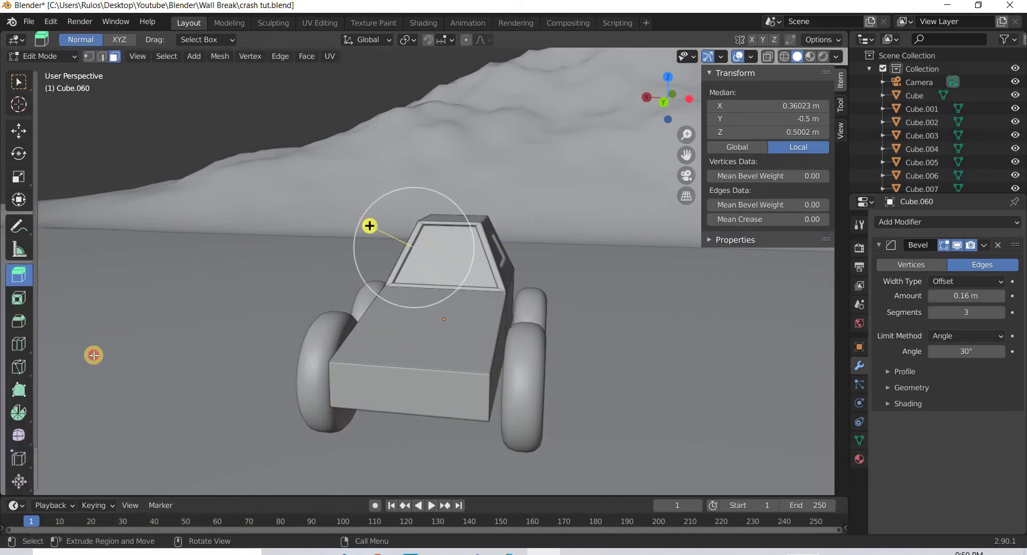
left_click(424, 371)
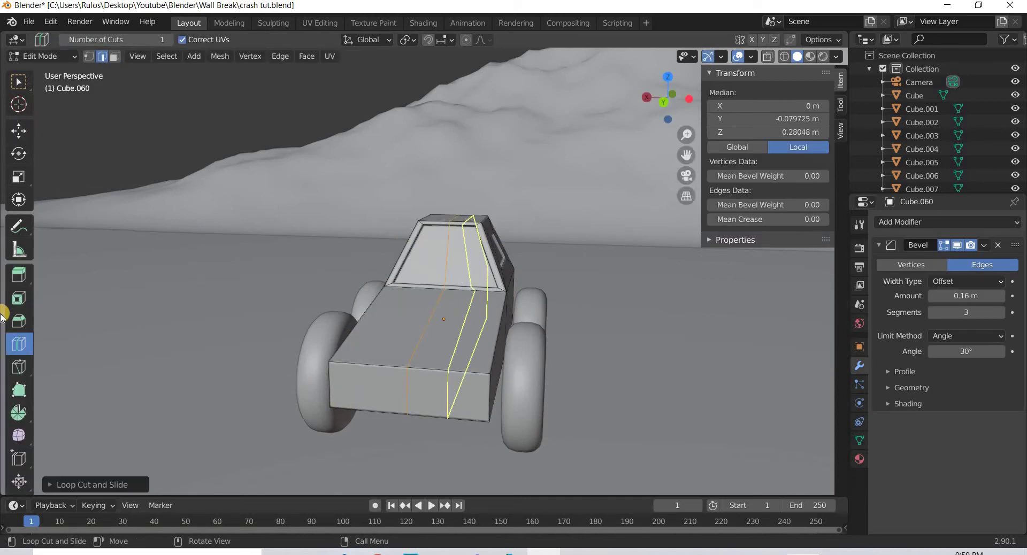
left_click(19, 177)
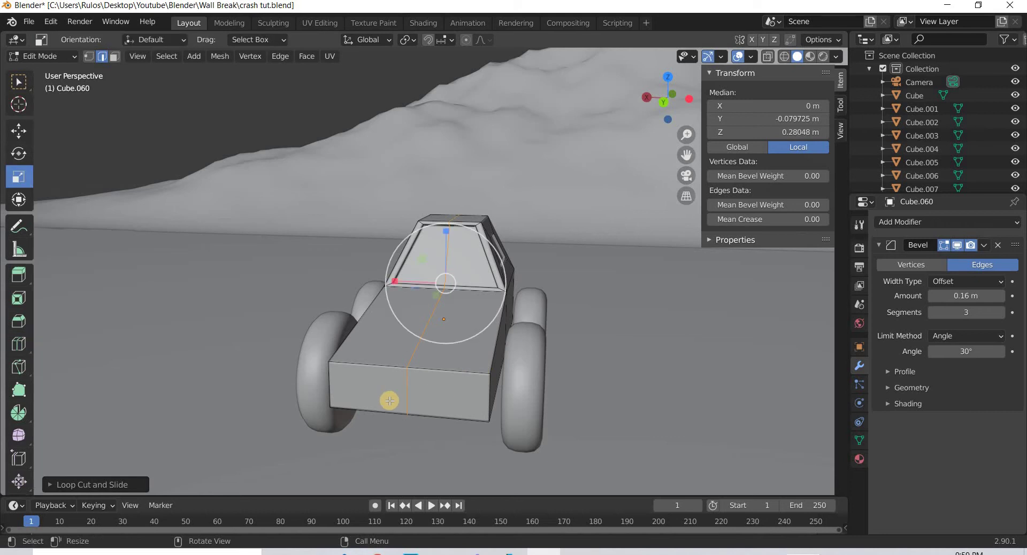
middle_click_drag(390, 401, 369, 304)
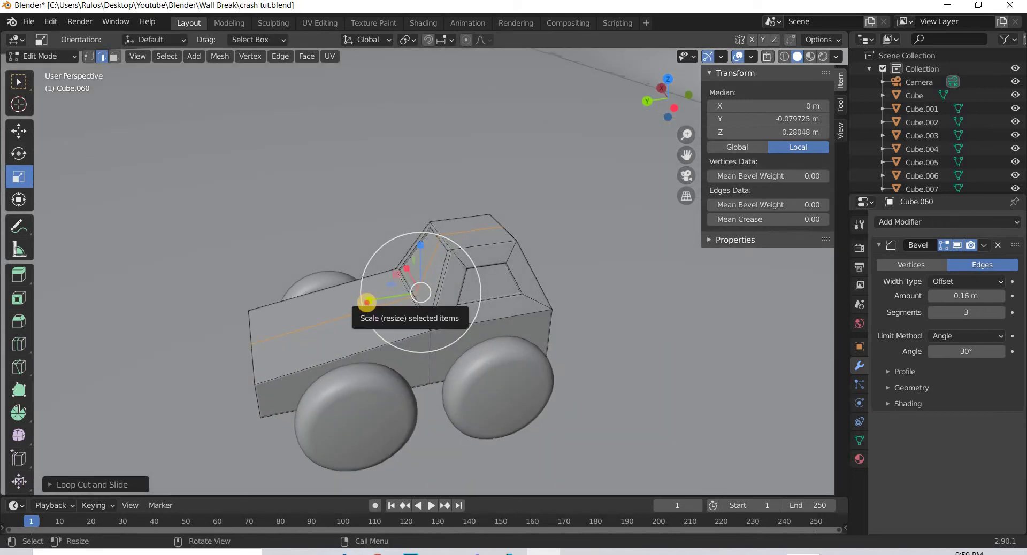
left_click_drag(366, 302, 362, 303)
middle_click_drag(408, 385, 85, 380)
- Add a horizontal loop cut around the lower body of the car and scale it outward
left_click(20, 346)
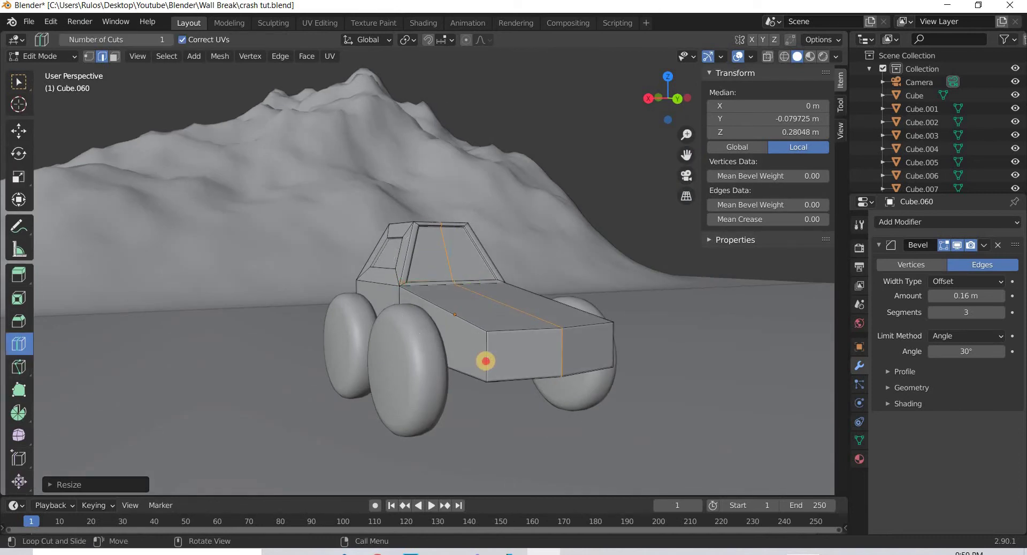
left_click(486, 359)
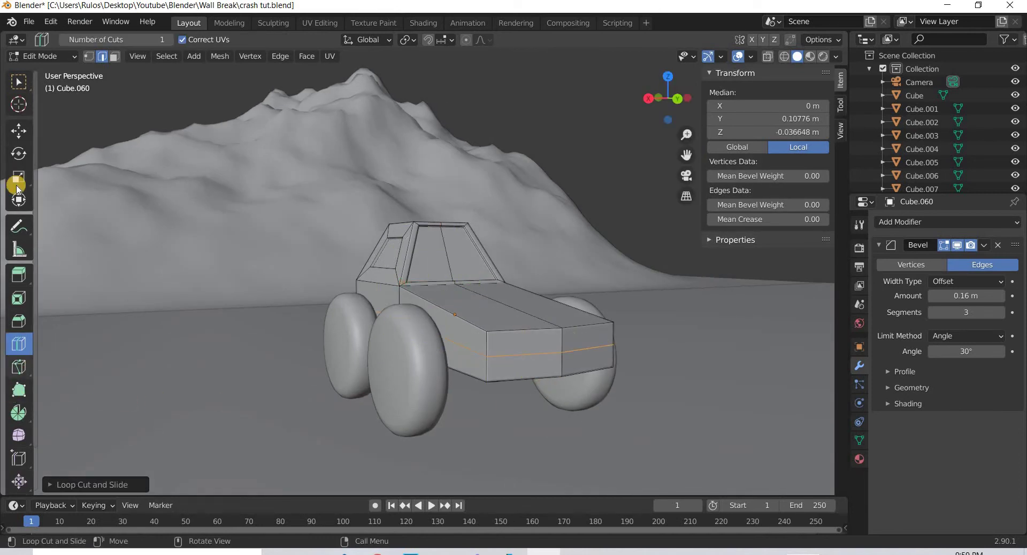
middle_click_drag(488, 328, 465, 353)
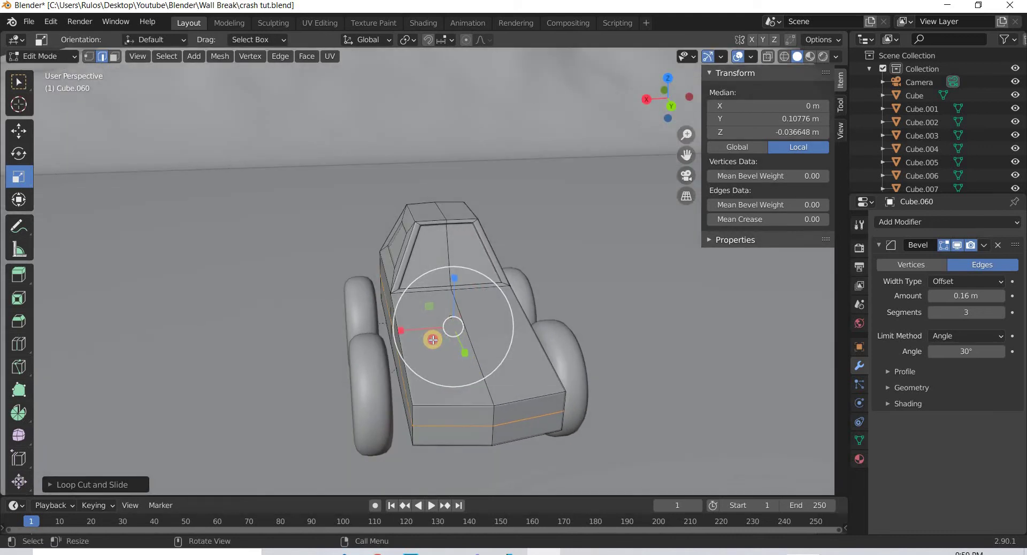
left_click_drag(433, 340, 433, 428)
middle_click_drag(433, 429, 427, 385)
- Add a horizontal loop cut around the cabin, through the windows, and return to Object Mode with nothing selected
left_click(21, 344)
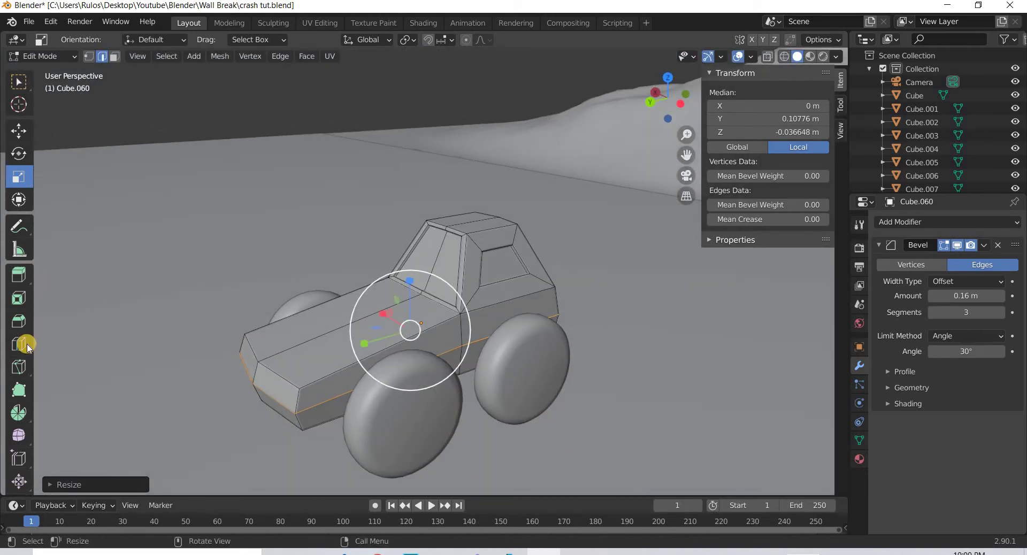
left_click(462, 280)
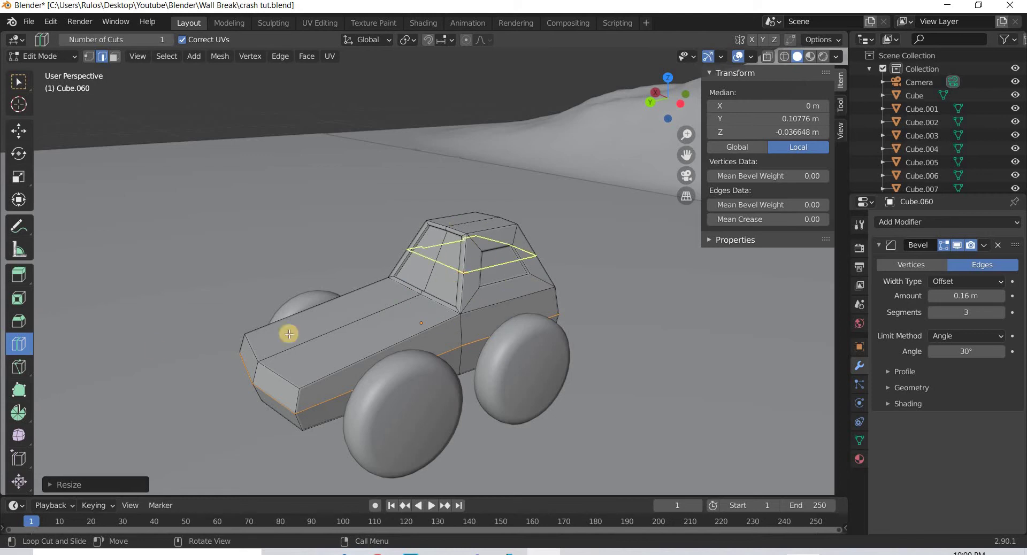
left_click(18, 178)
middle_click_drag(579, 332, 492, 314)
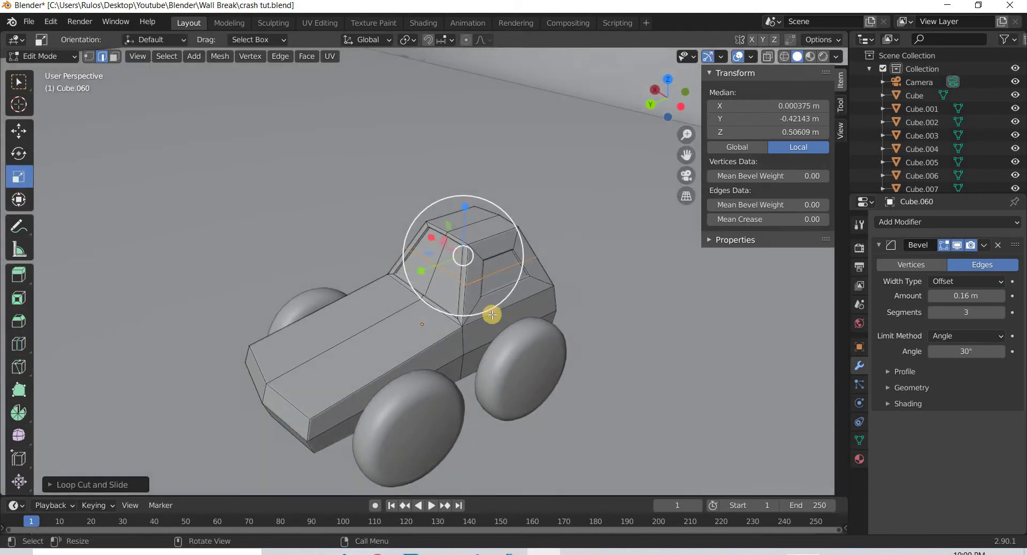
scroll(492, 314, "up", 2)
left_click_drag(495, 306, 498, 310)
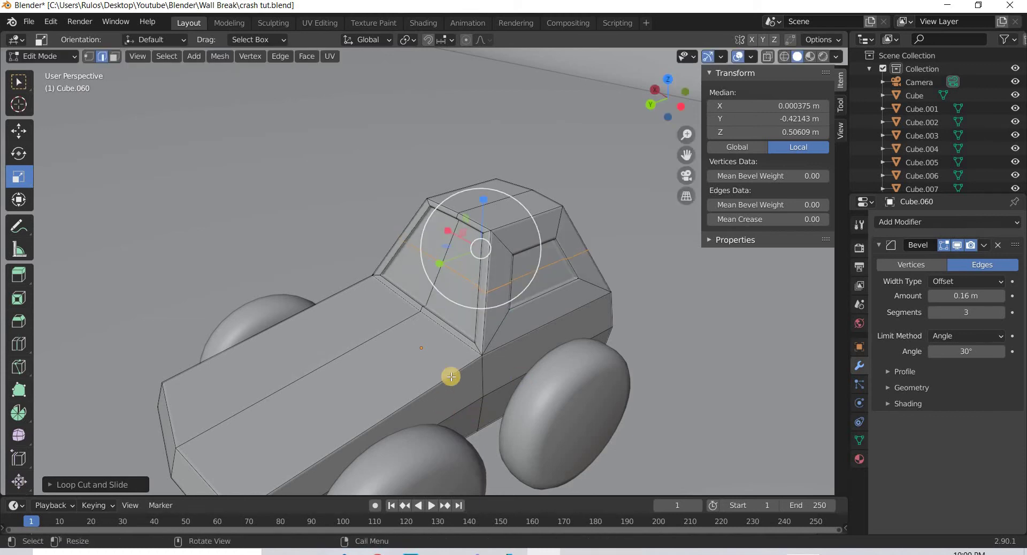
middle_click_drag(449, 373, 438, 332)
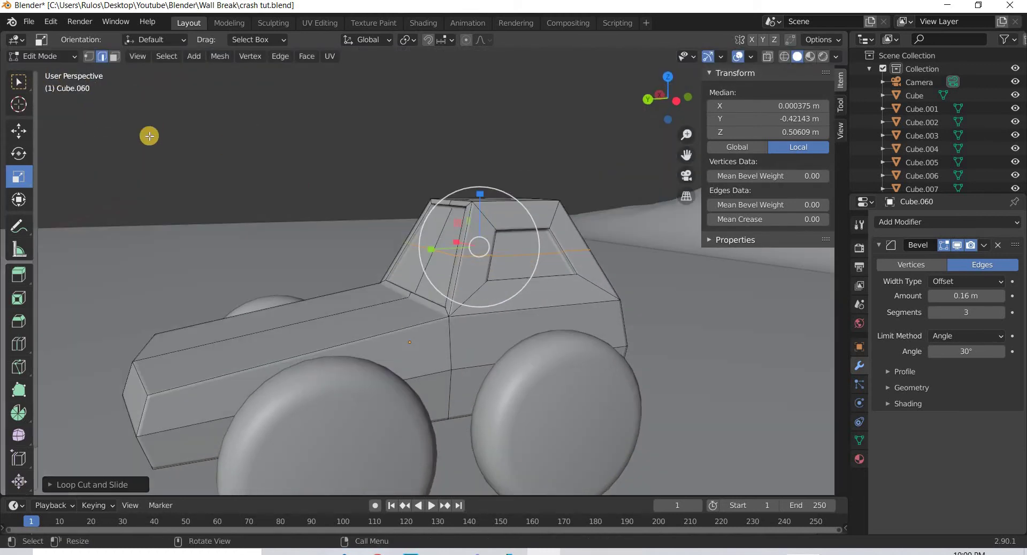
key("Tab")
key("alt+a")
scroll(471, 369, "down", 5)
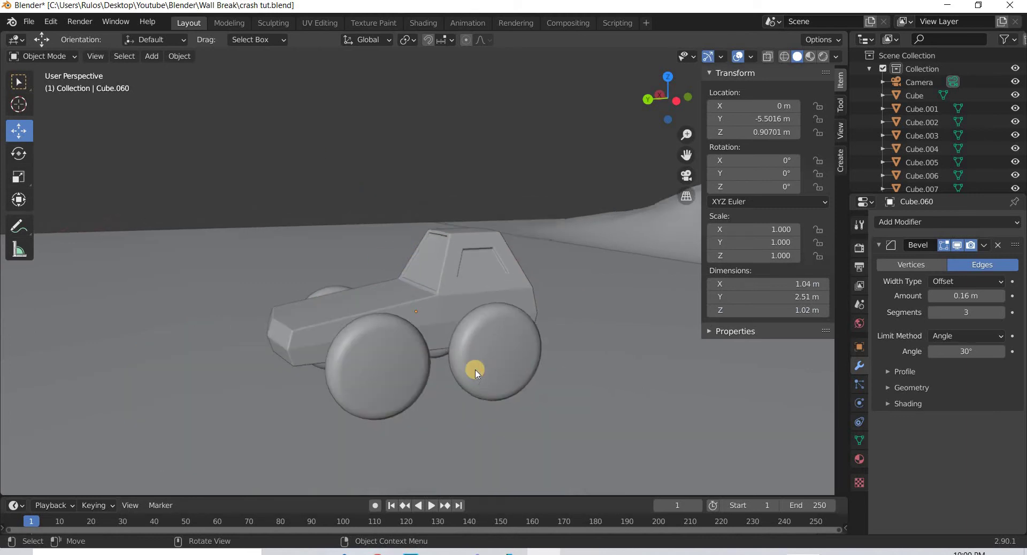
middle_click_drag(327, 295, 362, 328)
- Give the car body a new material and name it car
left_click(371, 332)
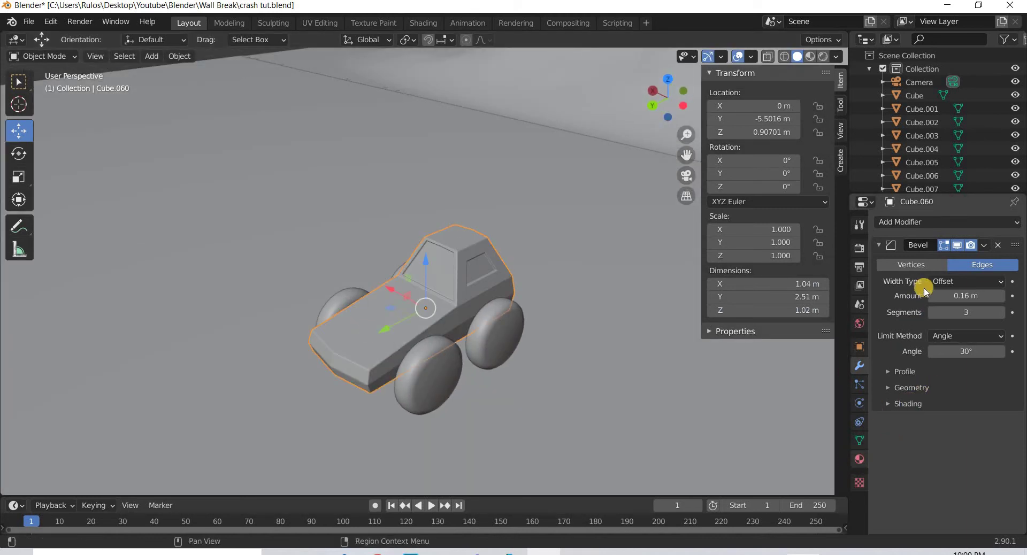
left_click(857, 459)
left_click(1015, 218)
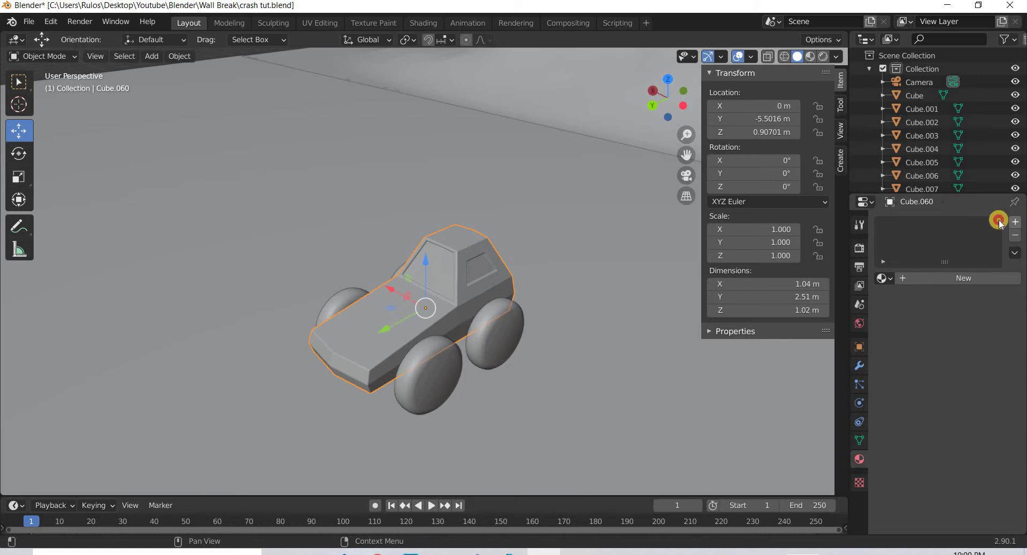
double_click(911, 223)
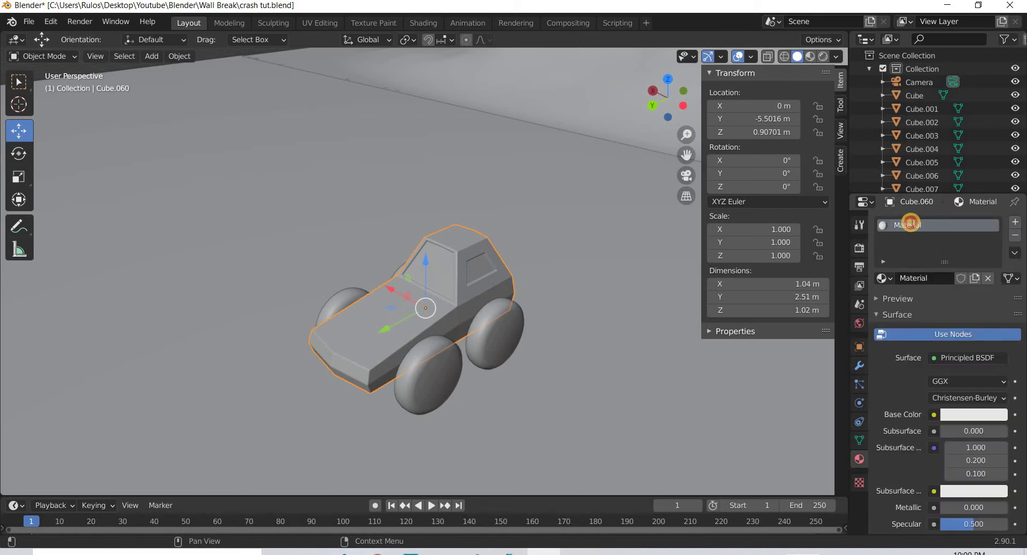
type("car")
key("Return")
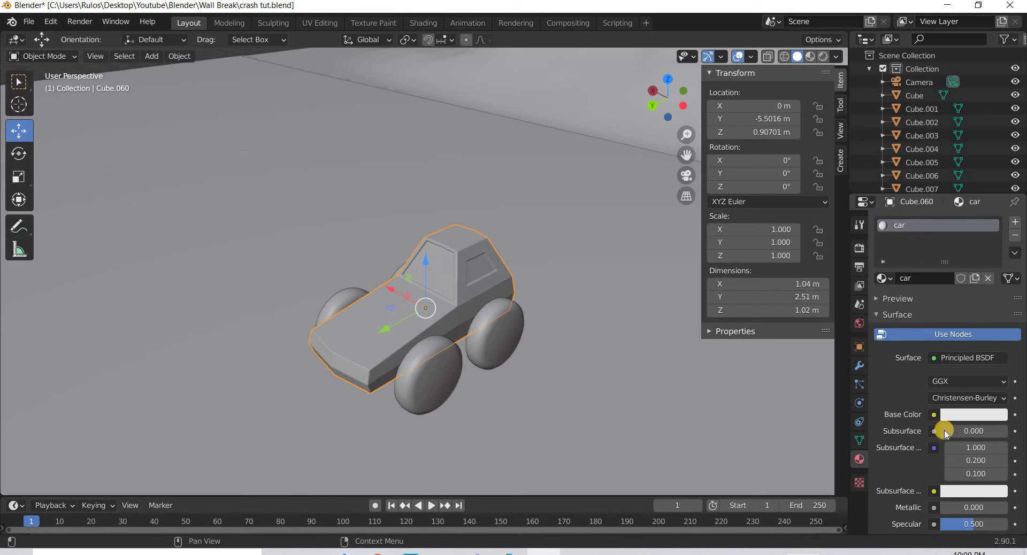
- Set the car material's base color to saturated red with hue 0.002, saturation 1.000 and value 0.906
left_click(959, 415)
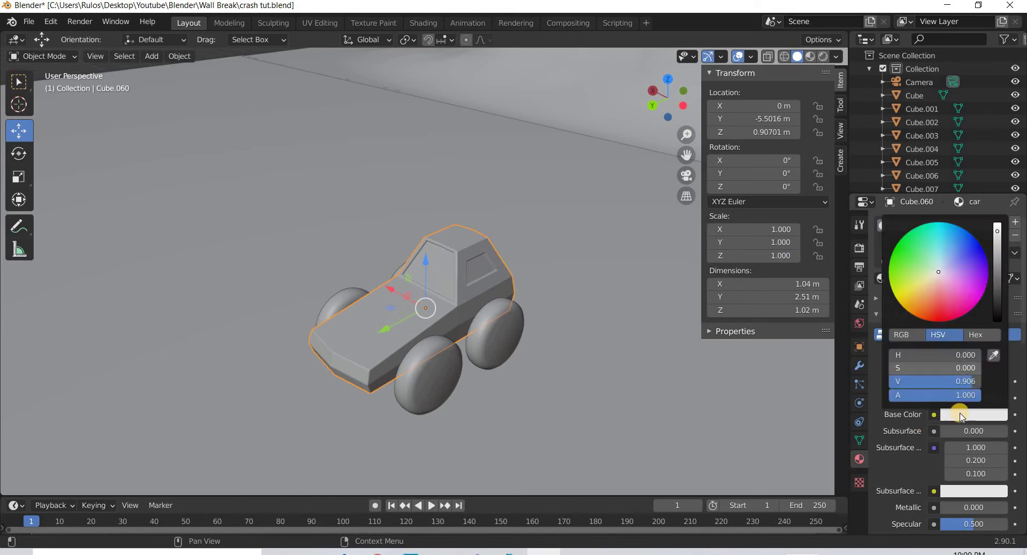
left_click(960, 416)
left_click(959, 416)
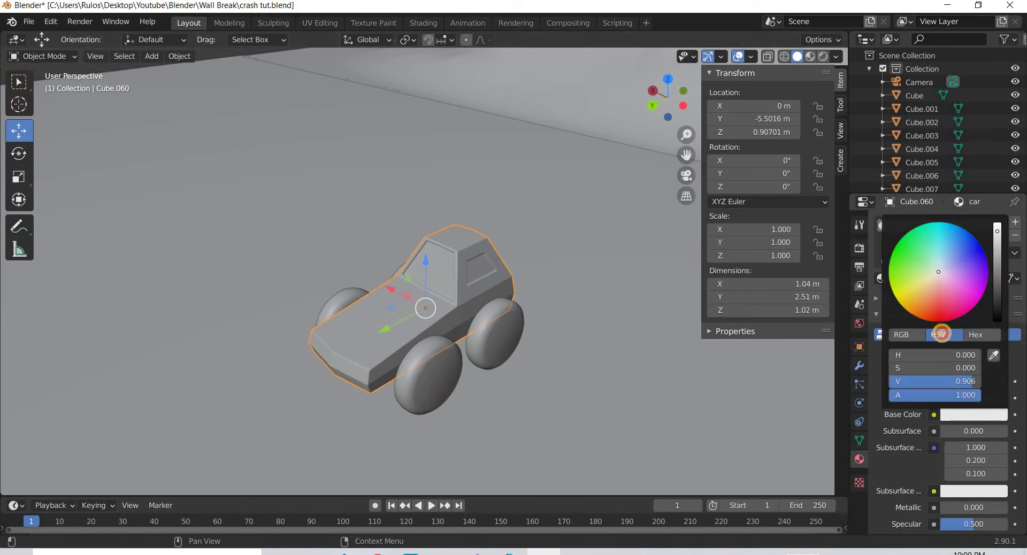
left_click_drag(940, 335, 937, 325)
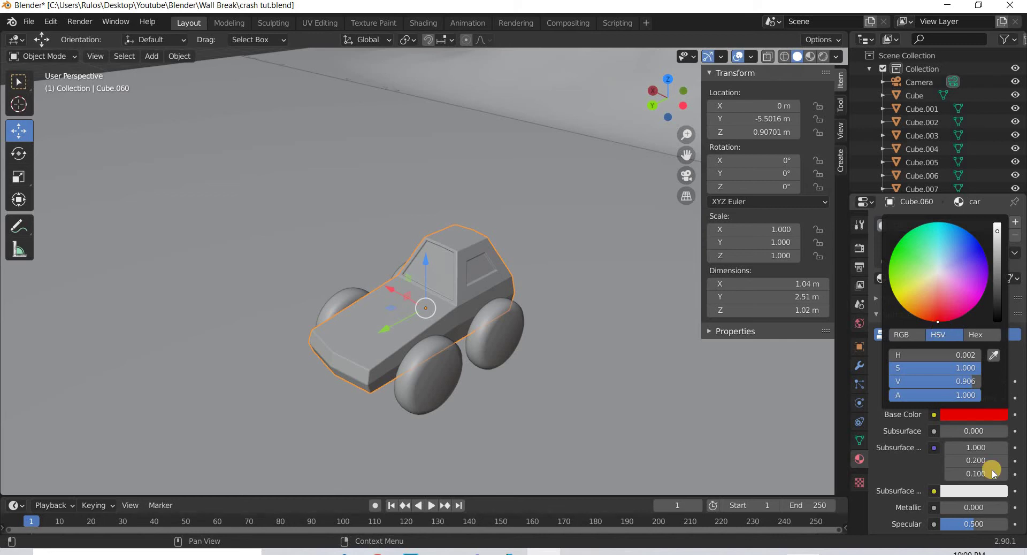
- Switch the viewport to Material Preview and set the car material's roughness to 0.197
scroll(992, 472, "down", 4)
left_click_drag(942, 473, 906, 473)
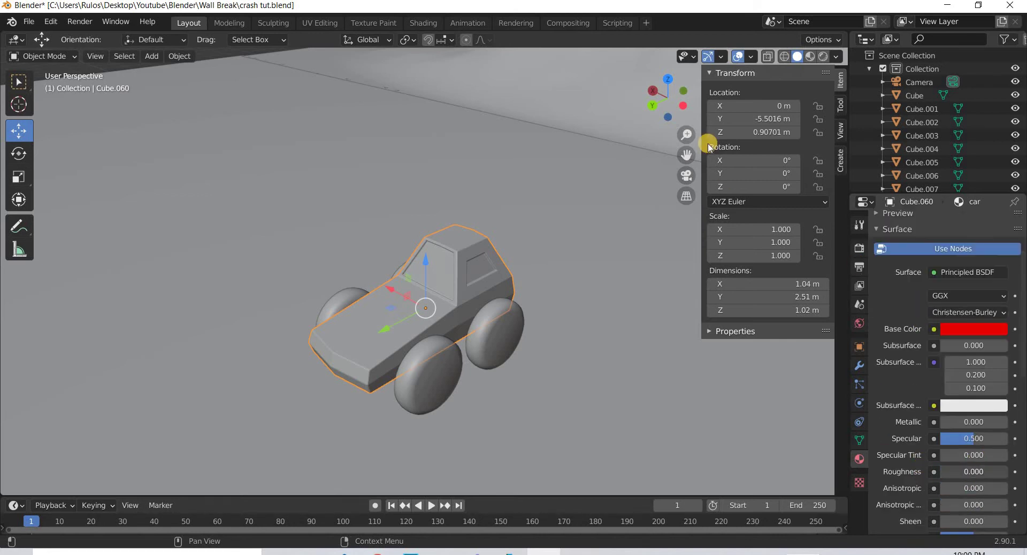
left_click(811, 57)
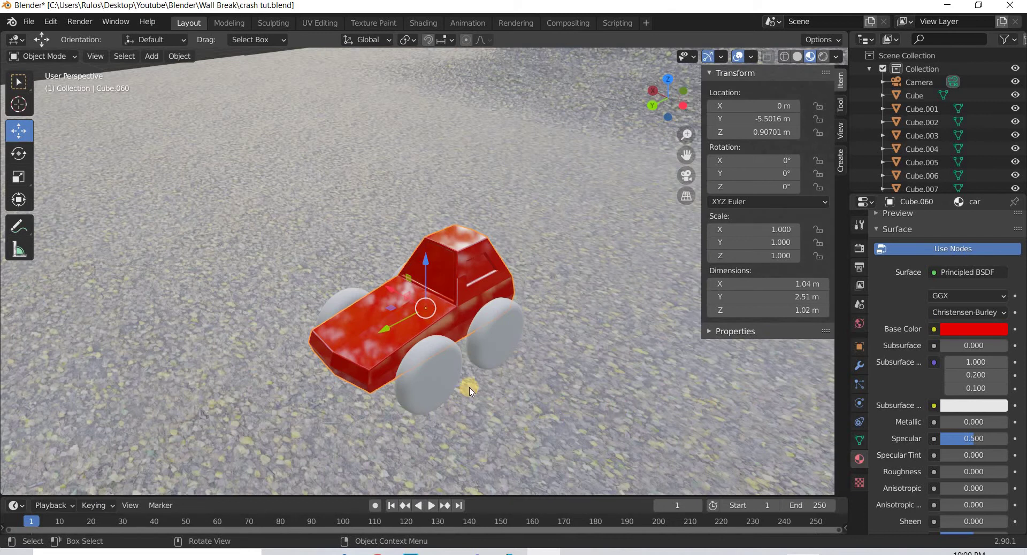
middle_click_drag(470, 392, 466, 384)
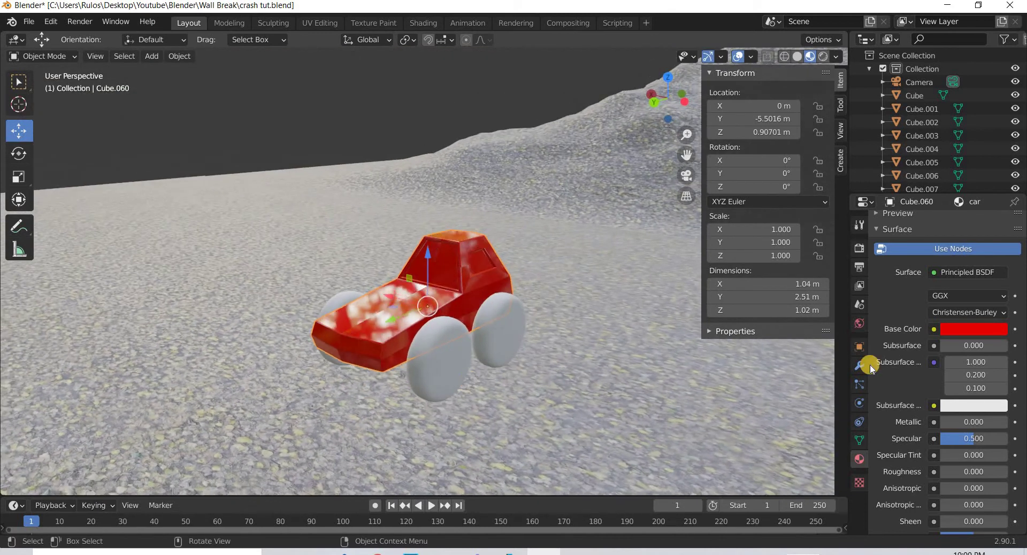
left_click(952, 472)
left_click_drag(955, 472, 958, 472)
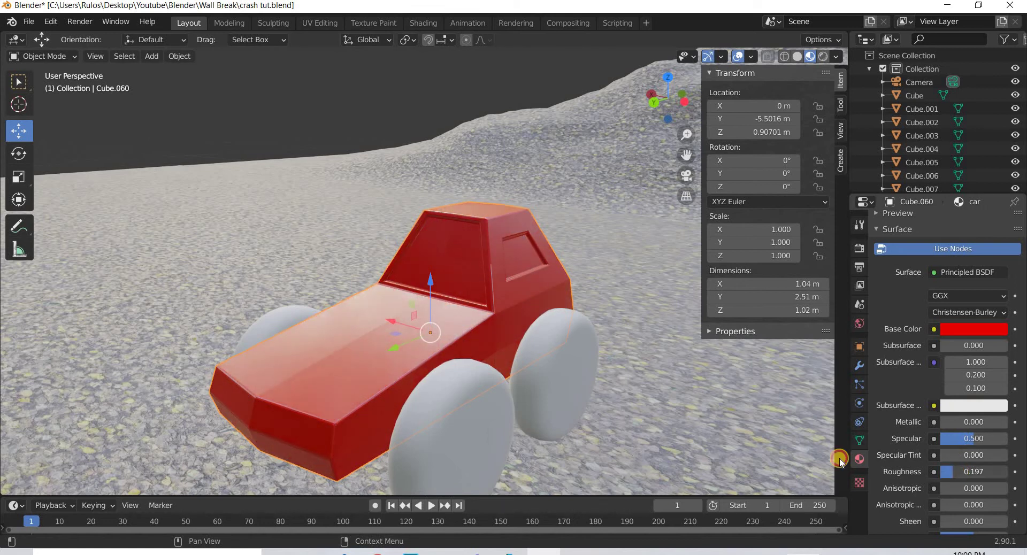
scroll(502, 432, "down", 2)
middle_click_drag(439, 418, 391, 407)
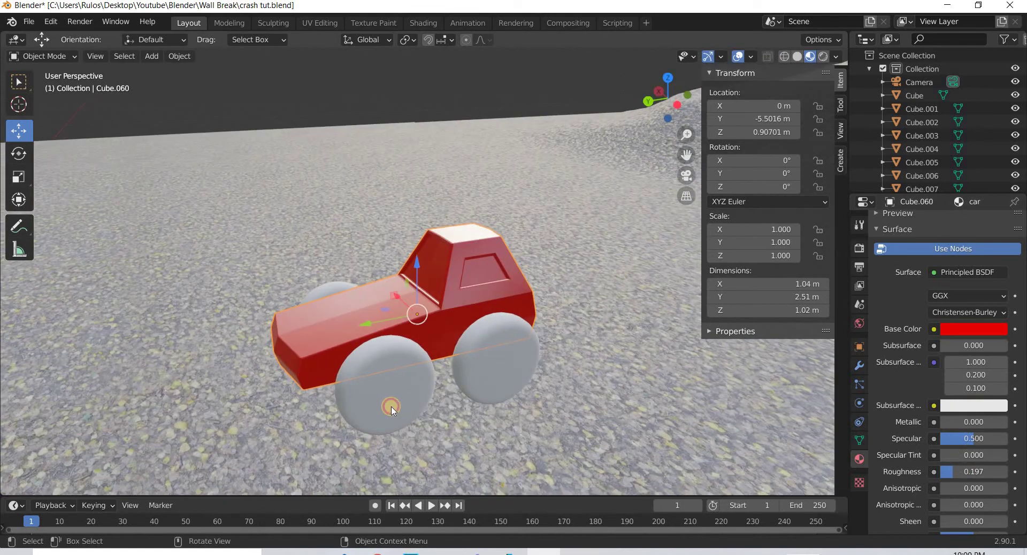
- Inset the near front wheel's outer face by about 0.12 m and extrude it inward about 0.08 m to recess the rim
left_click(412, 416)
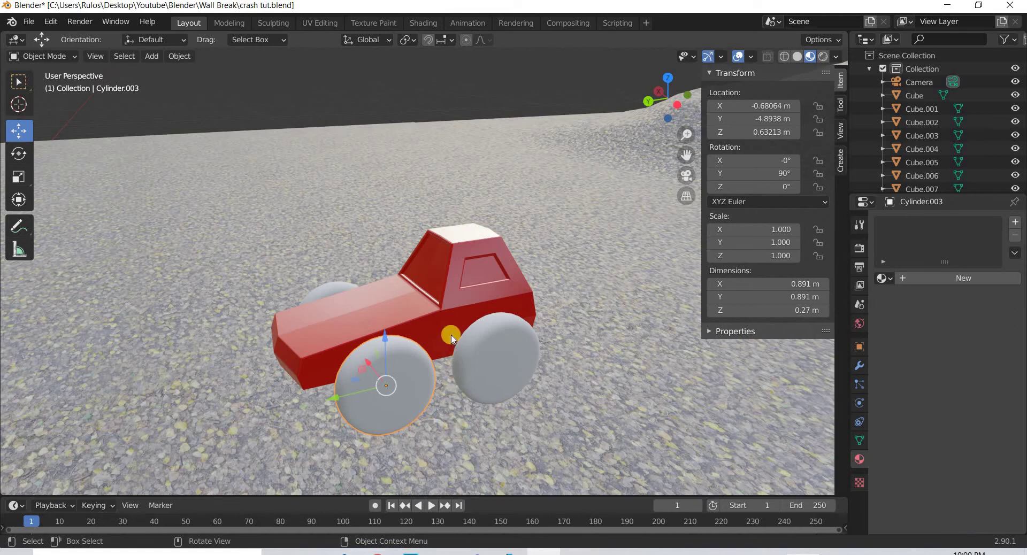
middle_click_drag(406, 356, 418, 337, "shift")
scroll(416, 335, "up", 2)
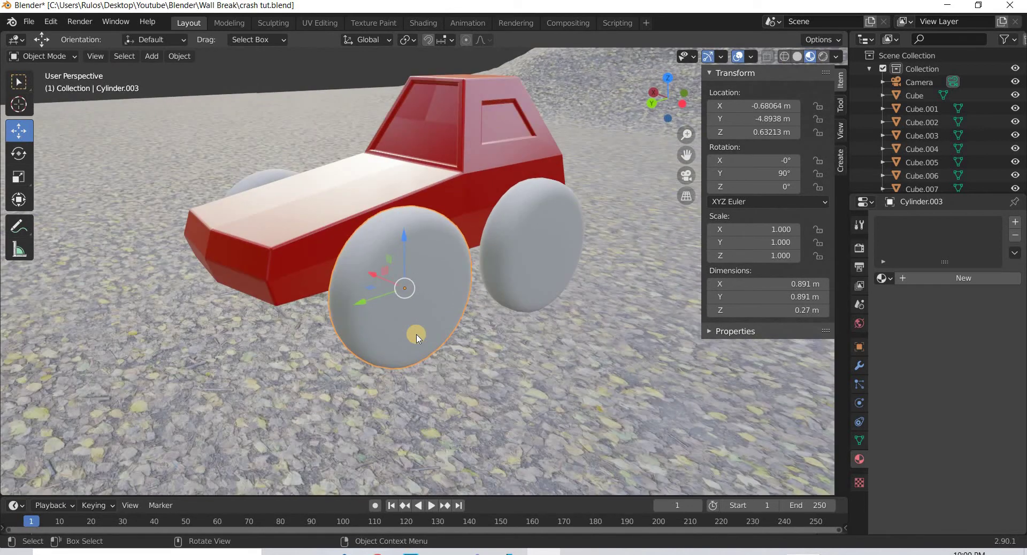
scroll(420, 339, "up", 1)
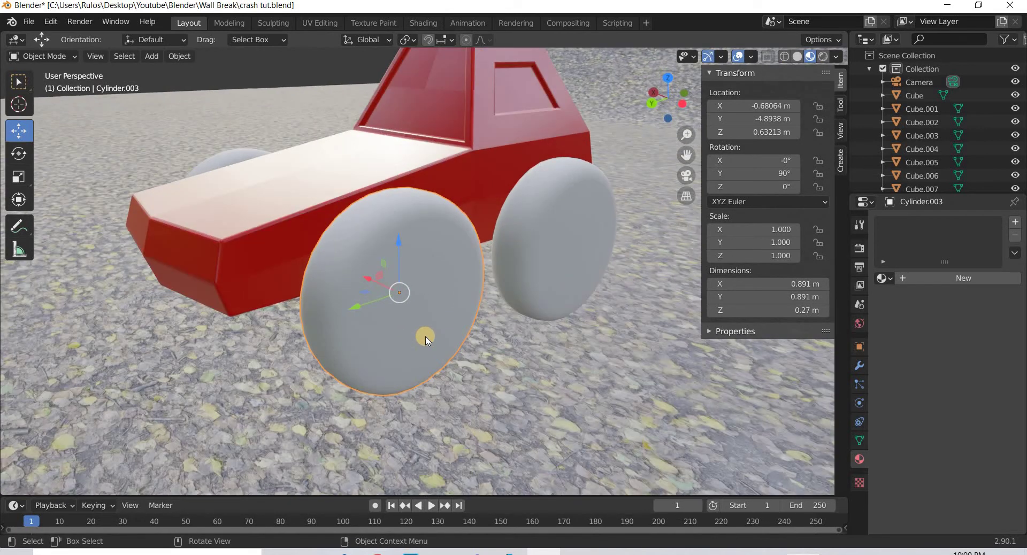
key("Tab")
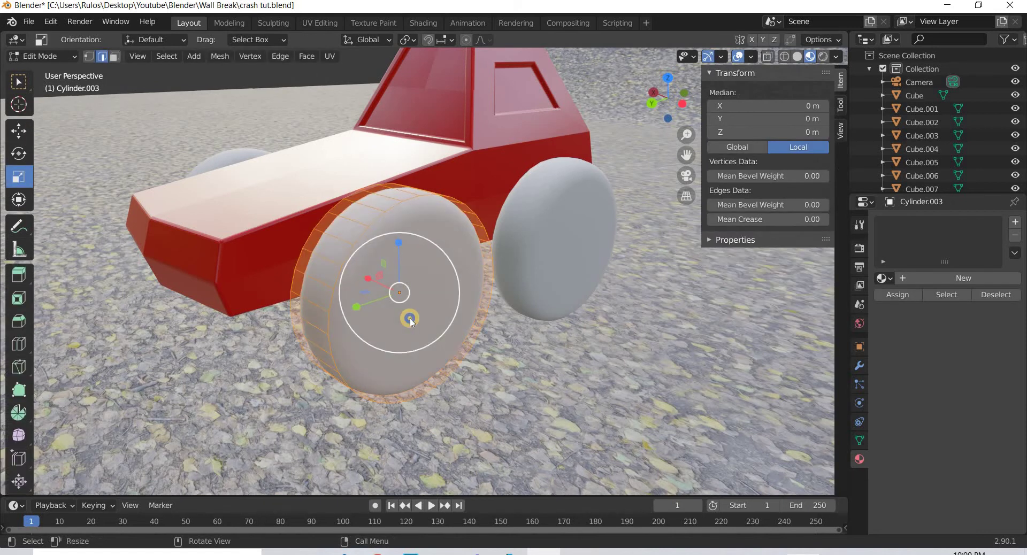
right_click(404, 308)
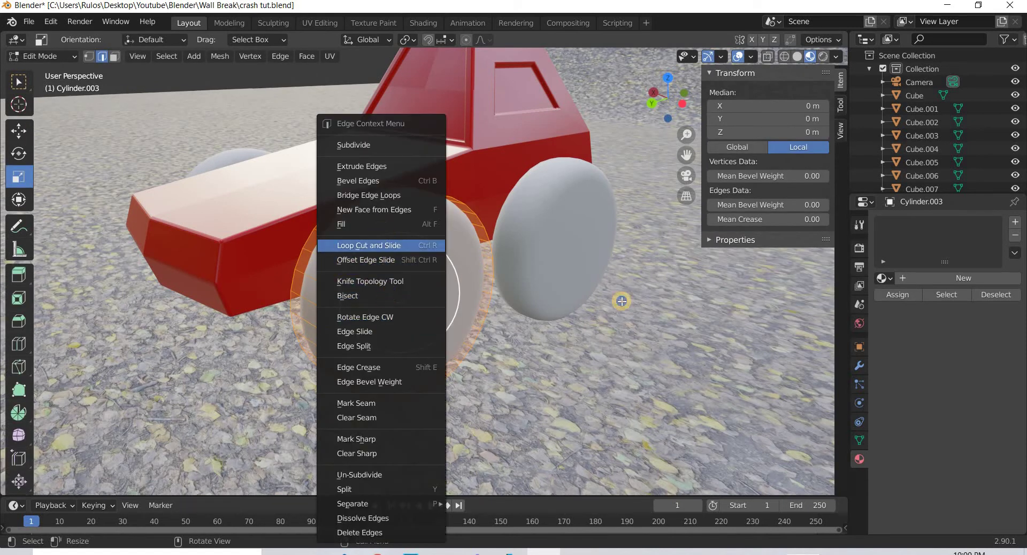
left_click(116, 57)
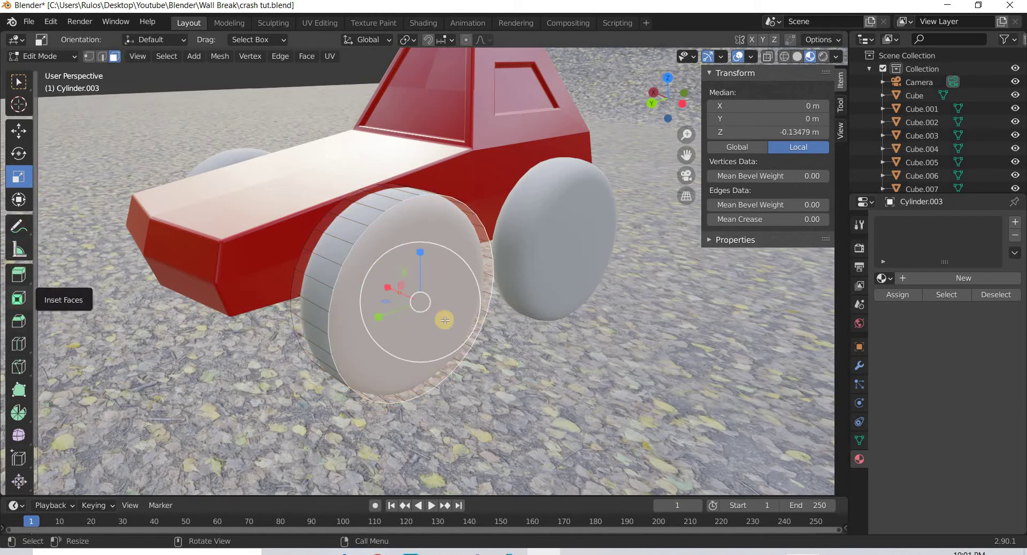
left_click(19, 301)
left_click_drag(457, 319, 447, 315)
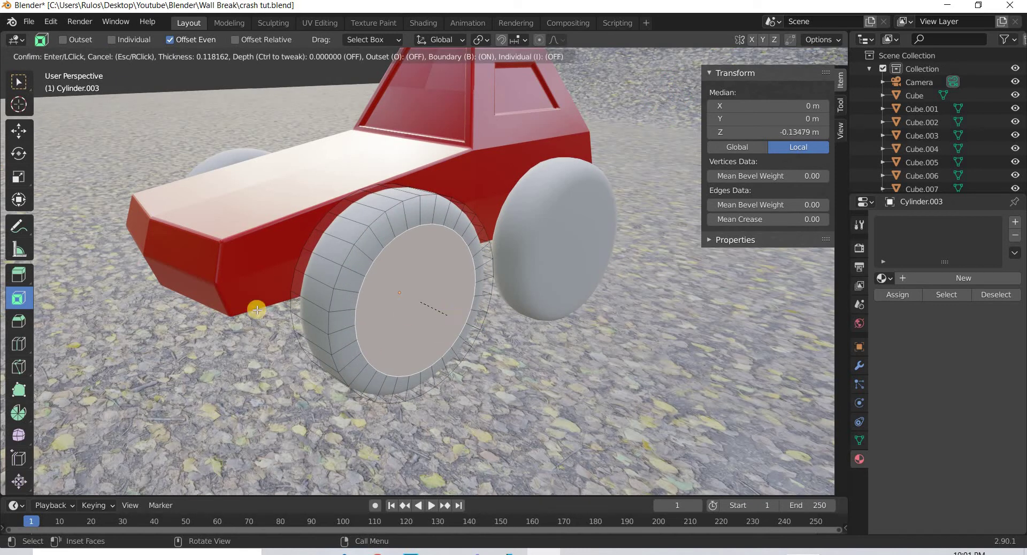
left_click(23, 275)
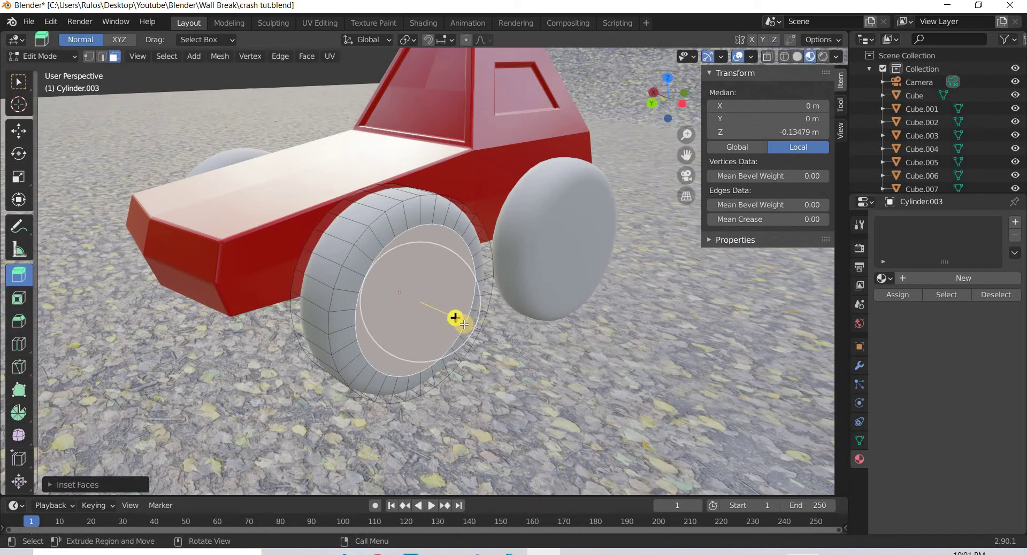
left_click_drag(449, 317, 443, 314)
- Inset the recessed rim face to a small central hub and extrude the hub outward about 0.03 m
left_click(18, 298)
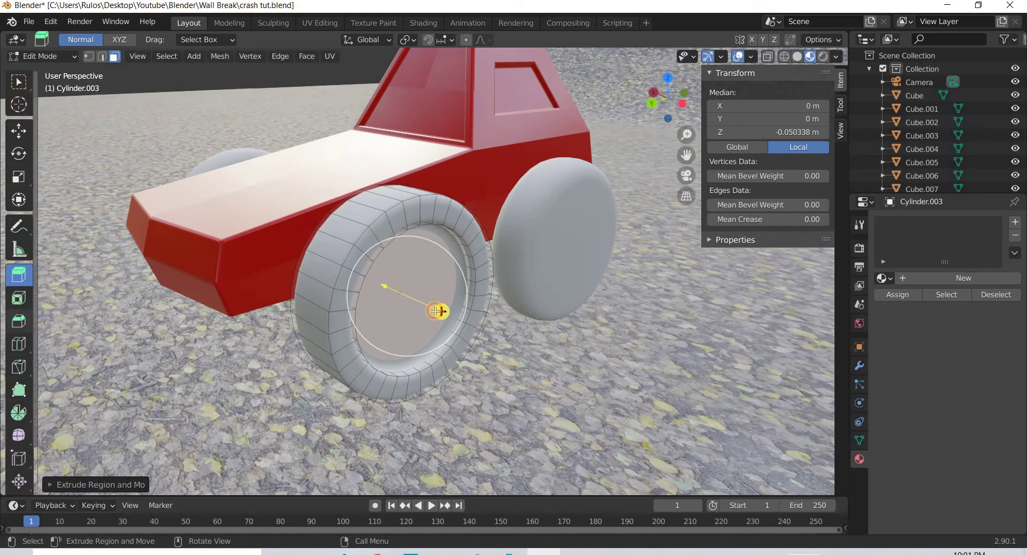
left_click_drag(412, 313, 236, 256)
left_click(19, 275)
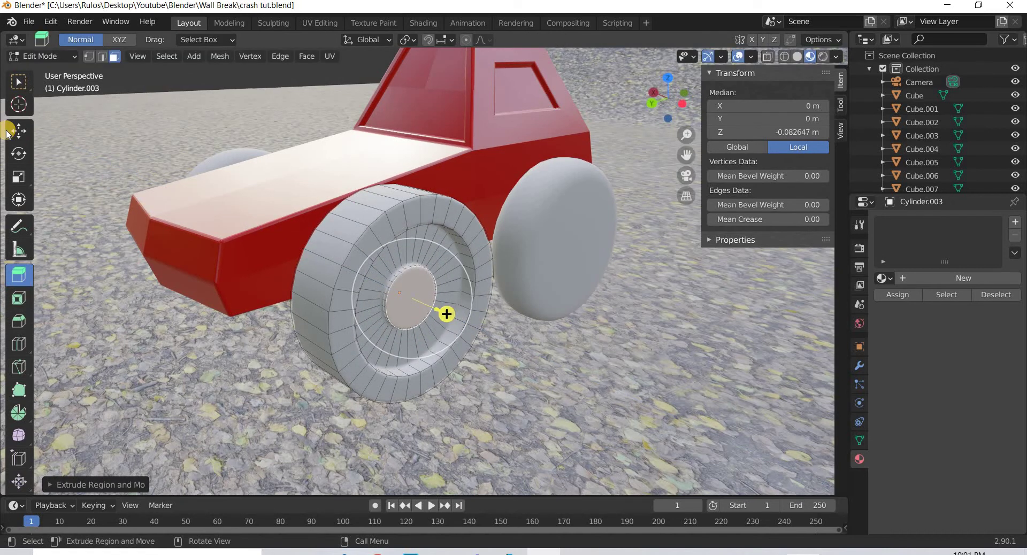
- Add a loop cut with two cuts around the near front wheel's tread
left_click(23, 131)
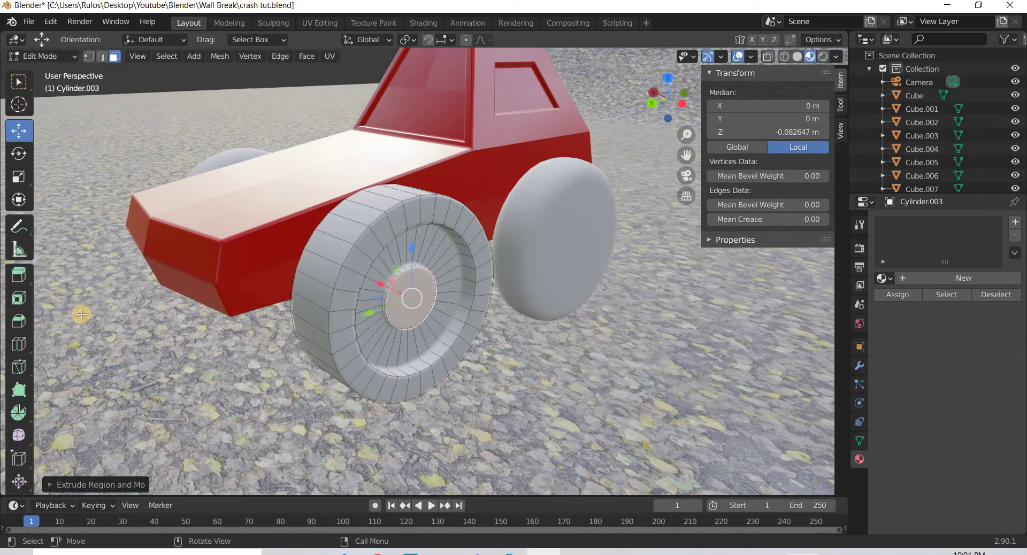
left_click(19, 343)
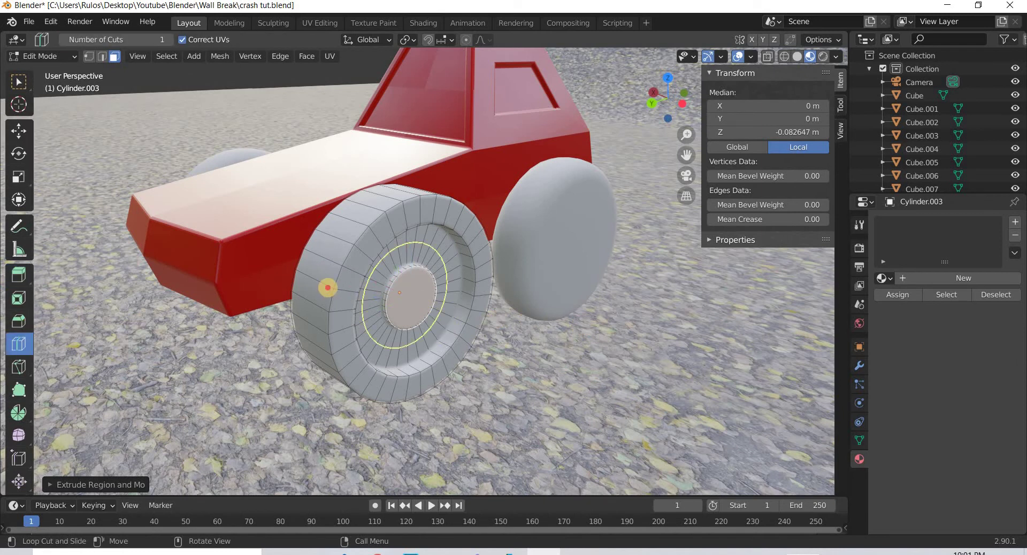
left_click(327, 288)
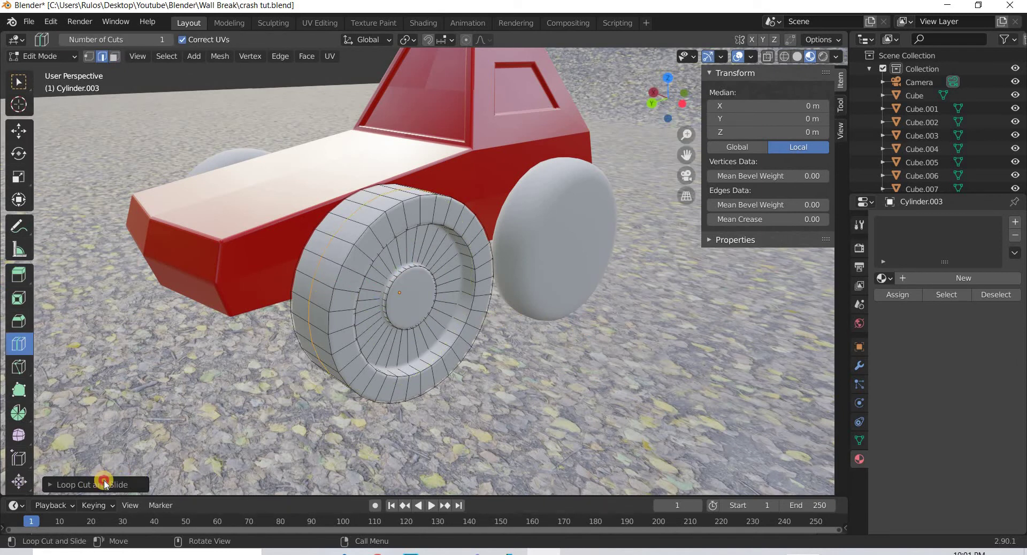
left_click(92, 485)
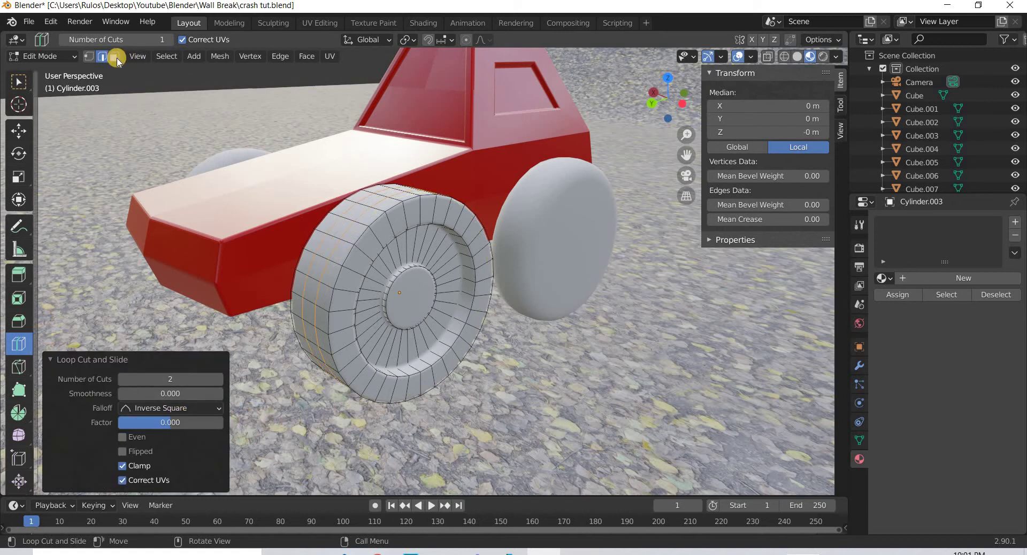
- Scale the two tread loops to about 1.081 in Y and Z to round the tire, and return to Object Mode
left_click(18, 177)
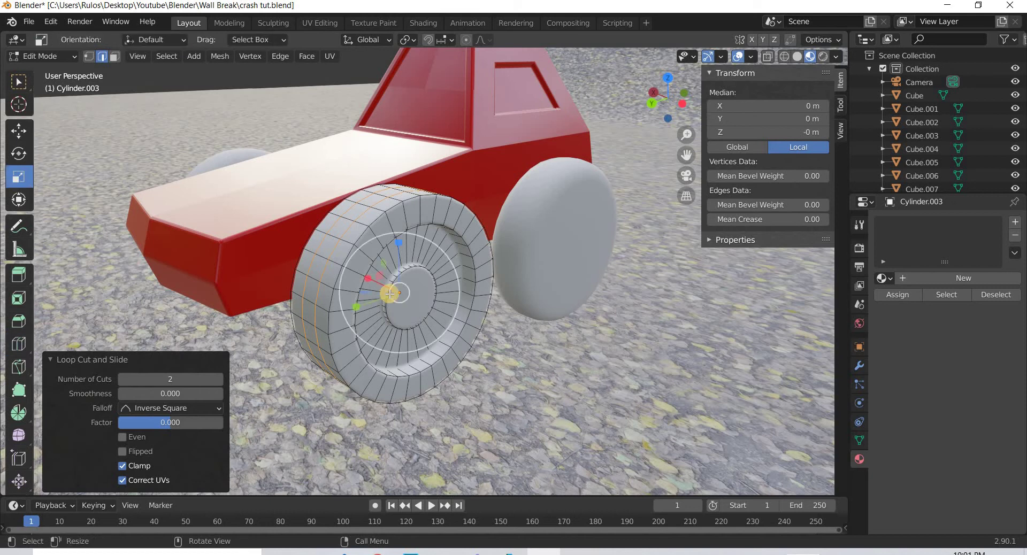
middle_click_drag(332, 331, 274, 234)
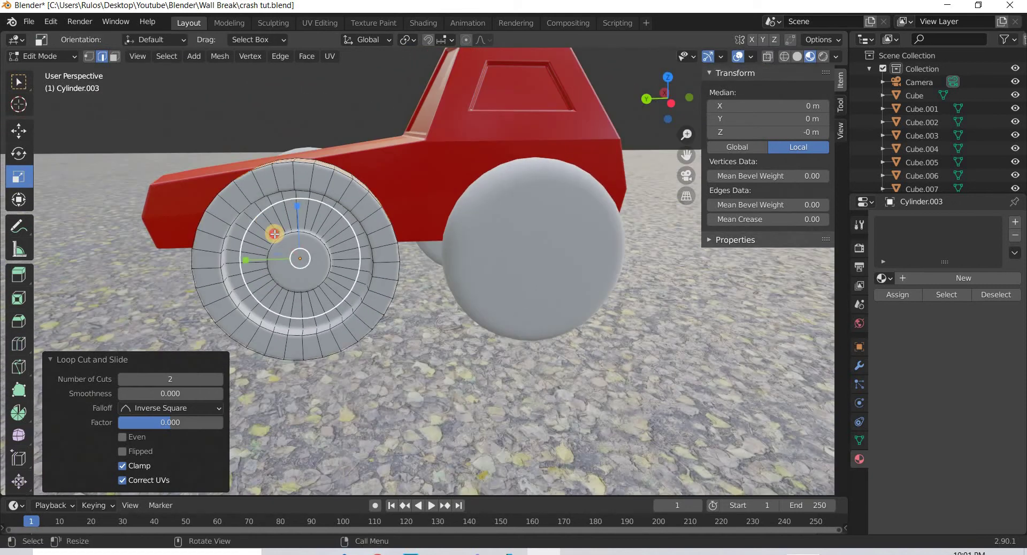
left_click_drag(274, 233, 403, 289)
middle_click_drag(403, 288, 372, 282)
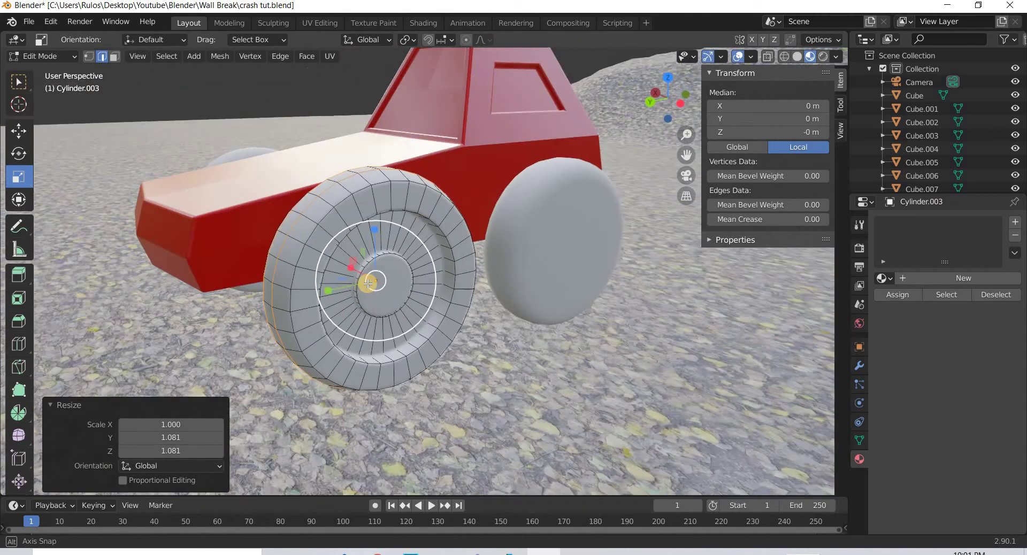
scroll(404, 305, "down", 2)
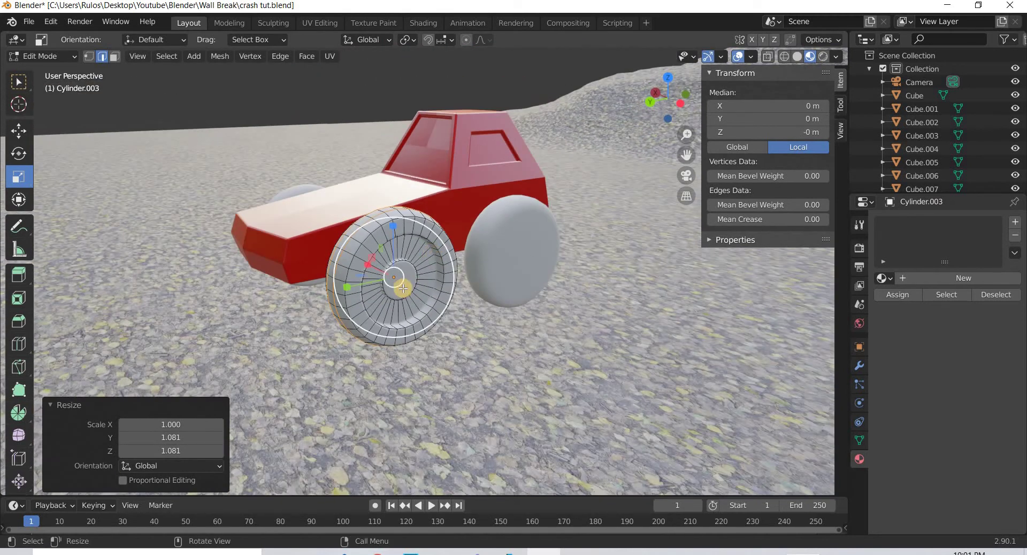
left_click(125, 66)
key("alt+a")
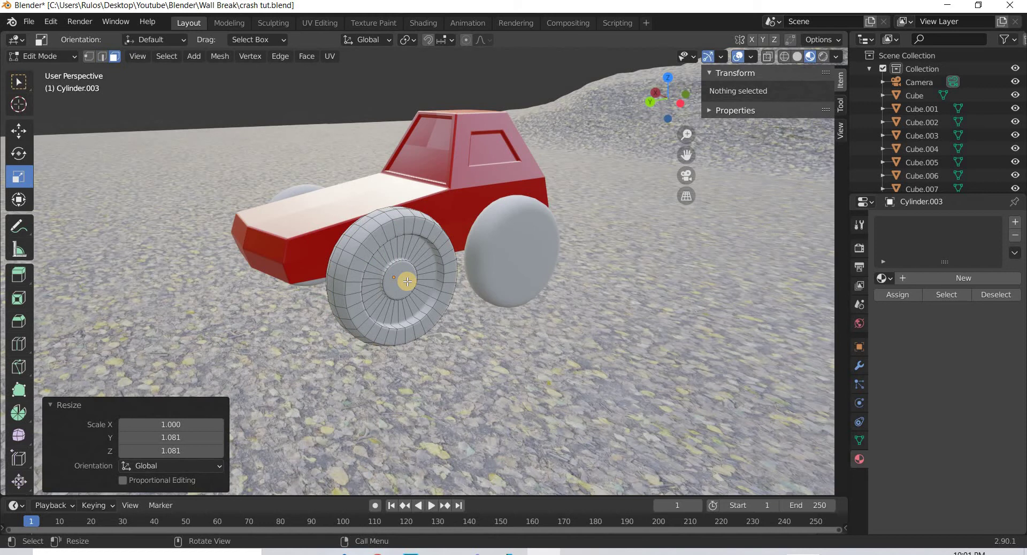
left_click(407, 281)
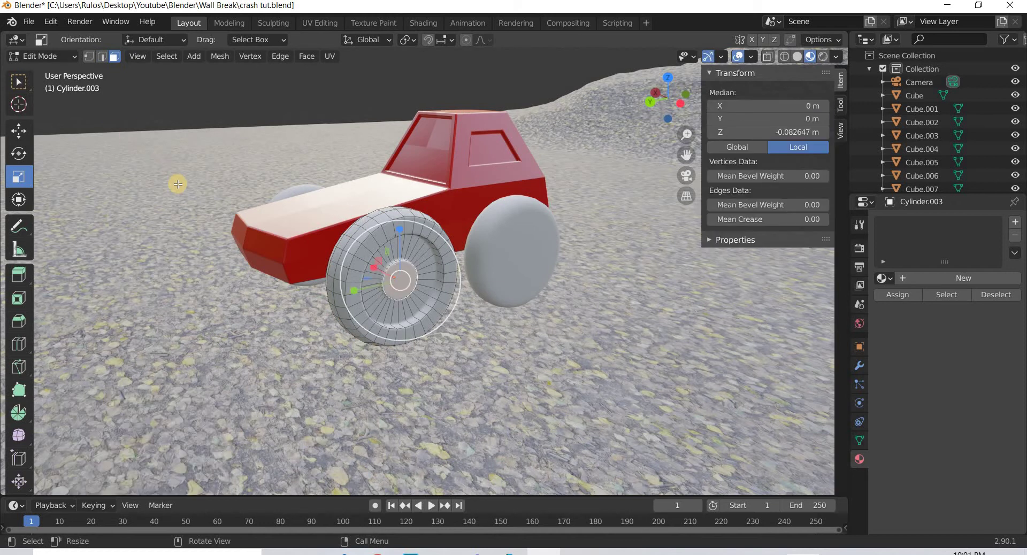
key("Tab")
- Try scaling the detailed front wheel uniformly to about 0.768, and undo the resize
left_click(19, 182)
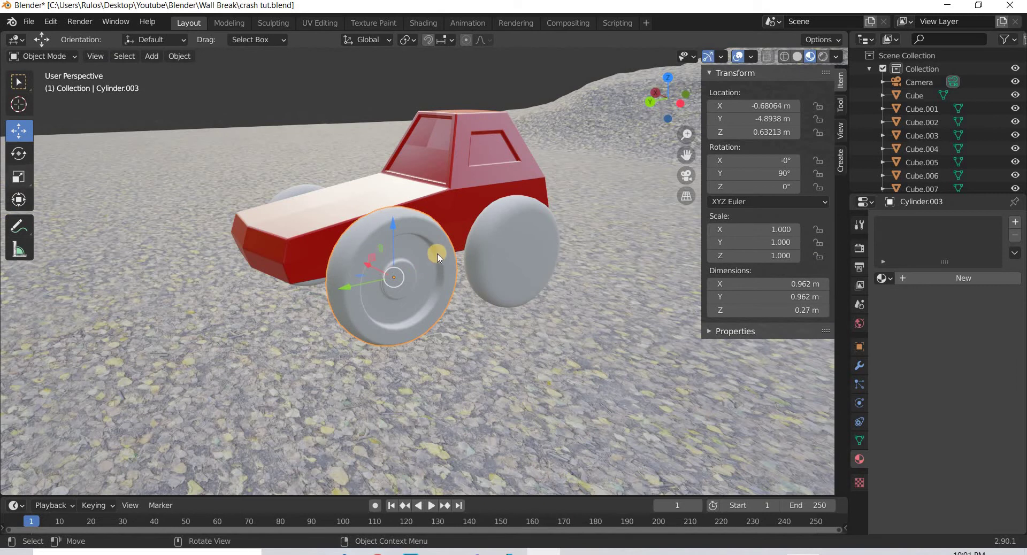
left_click_drag(433, 251, 434, 342)
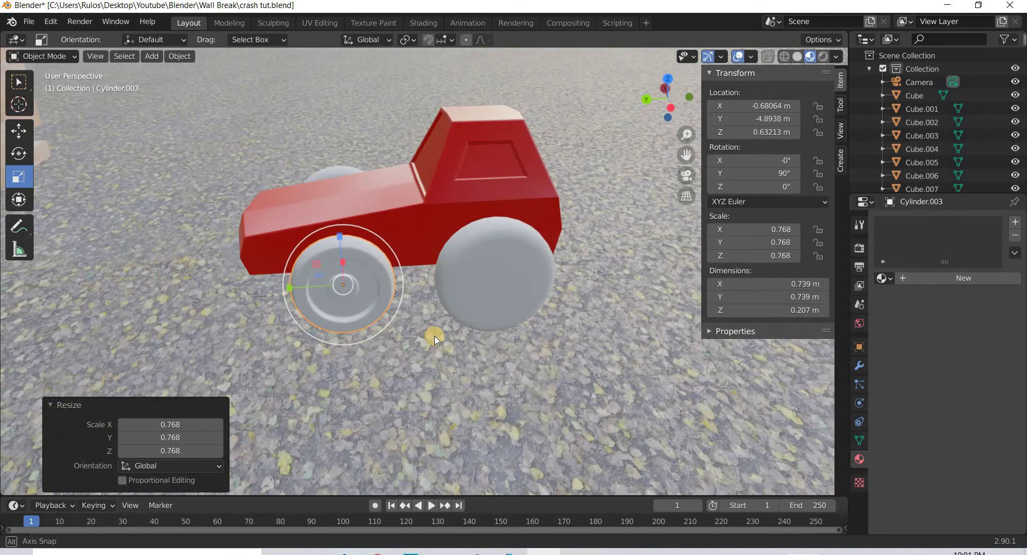
left_click(16, 131)
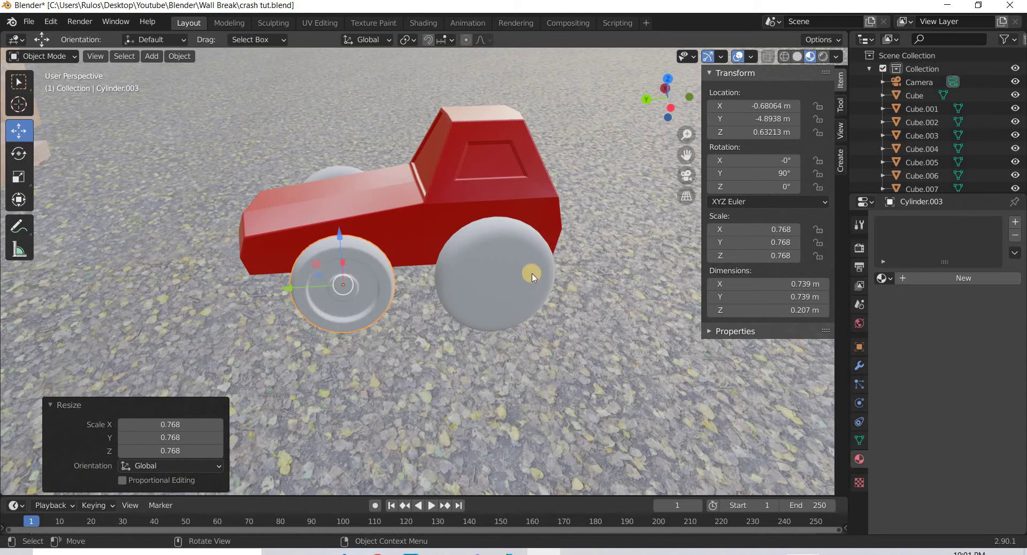
scroll(529, 269, "up", 1)
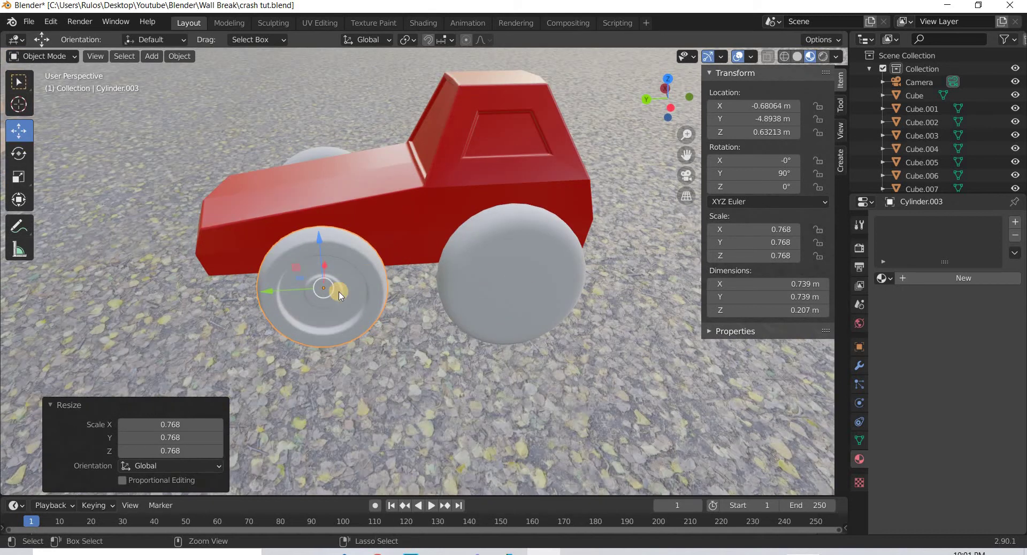
key("ctrl+z")
- Scale the detailed front wheel uniformly to about 0.832 and delete the plain rear wheel on the same side
left_click(19, 181)
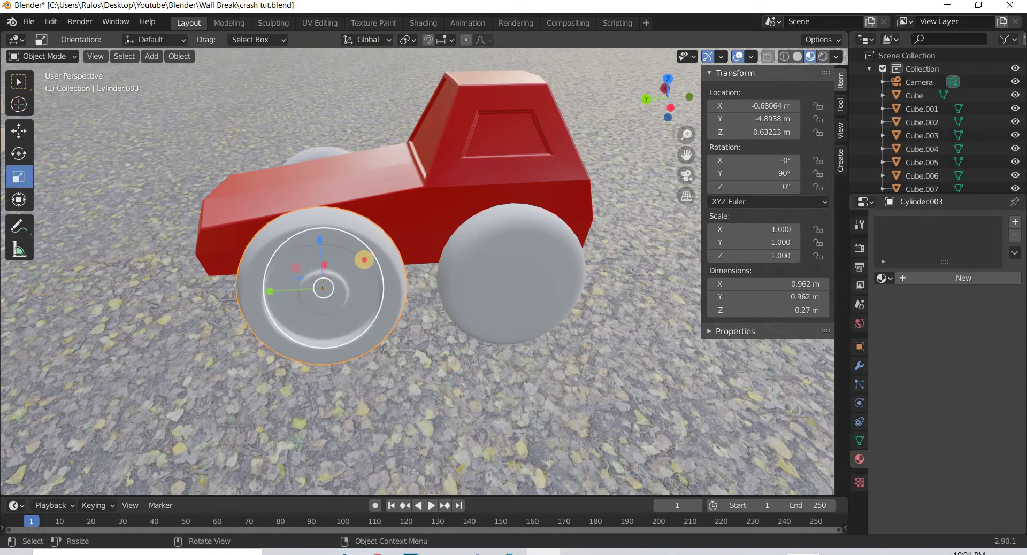
left_click_drag(363, 257, 499, 264)
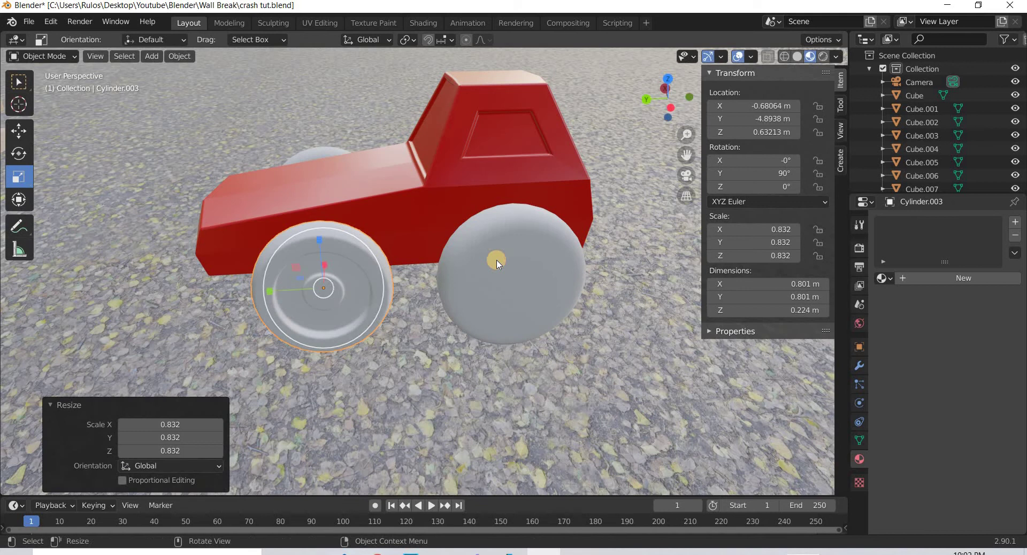
left_click(502, 268)
key("Delete")
- Duplicate the detailed front wheel and move the copy about -1.079 m along Y to the rear wheel position
left_click(336, 289)
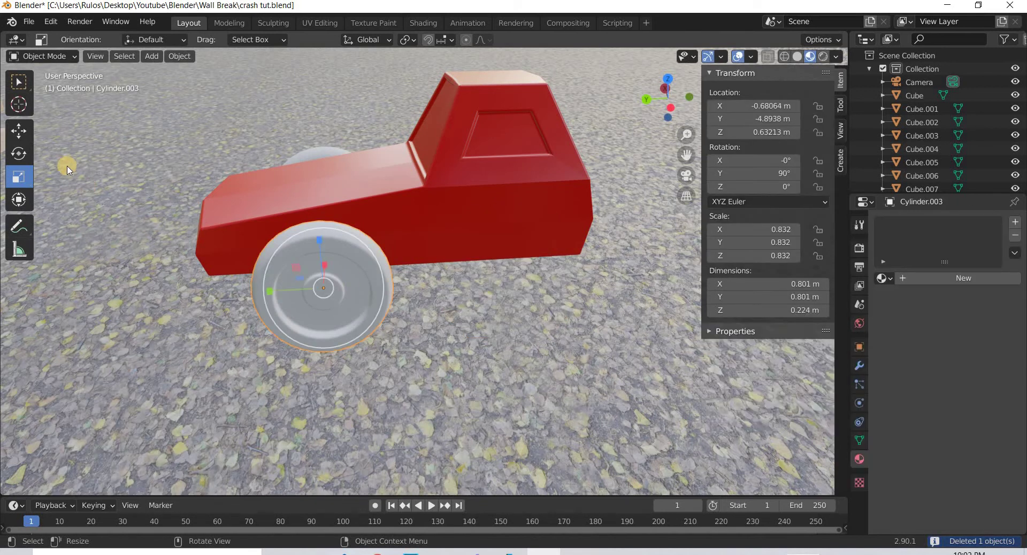
left_click(19, 130)
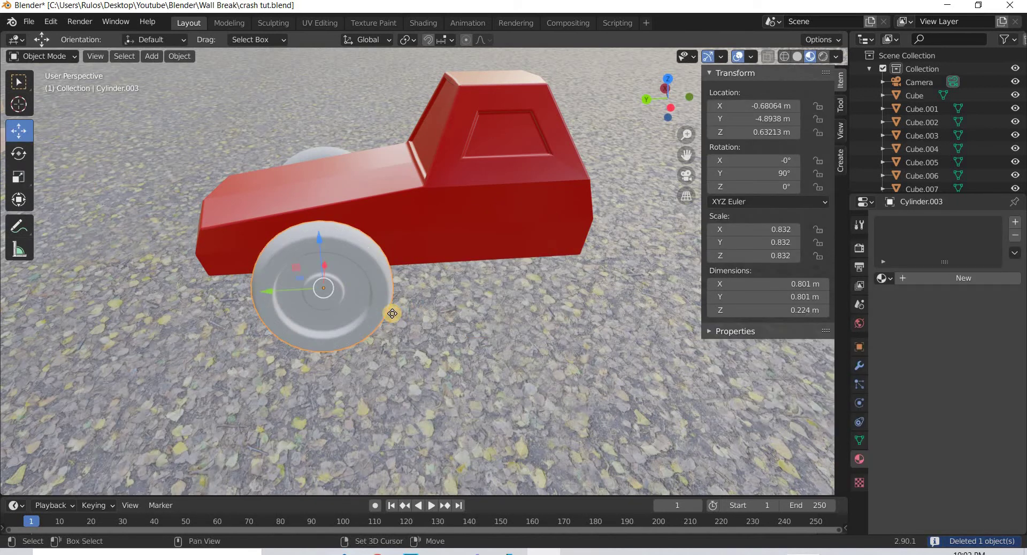
key("shift+d")
right_click(265, 297)
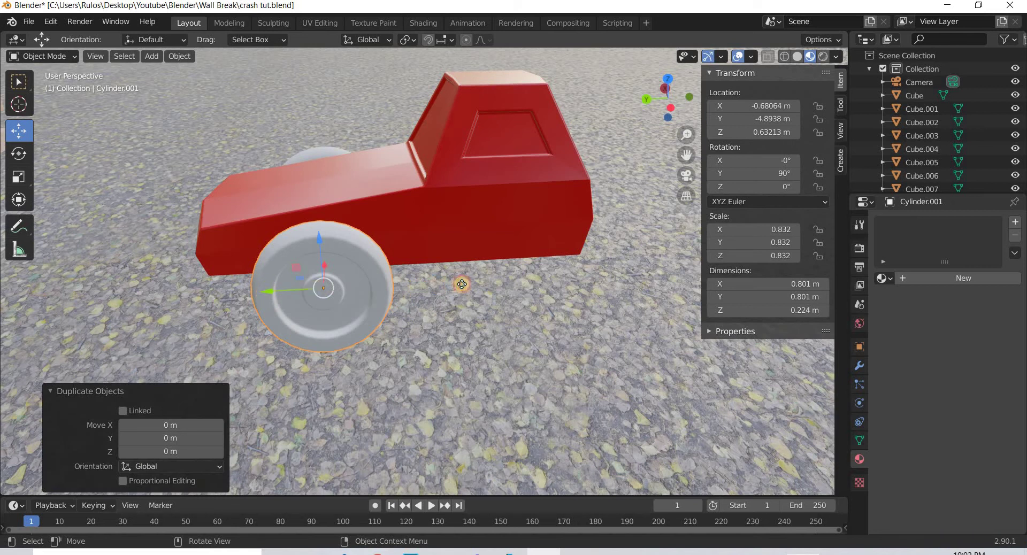
key("g")
key("y")
left_click(467, 396)
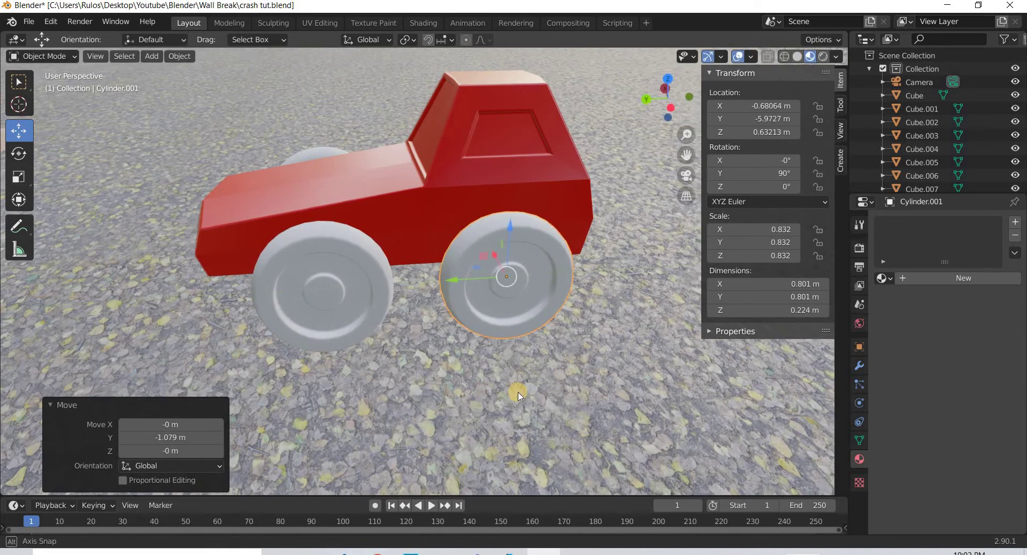
- Inset the outer face of the opposite front wheel and extrude it inward about 0.1 m to recess the rim
middle_click_drag(519, 394, 286, 309)
left_click(306, 363)
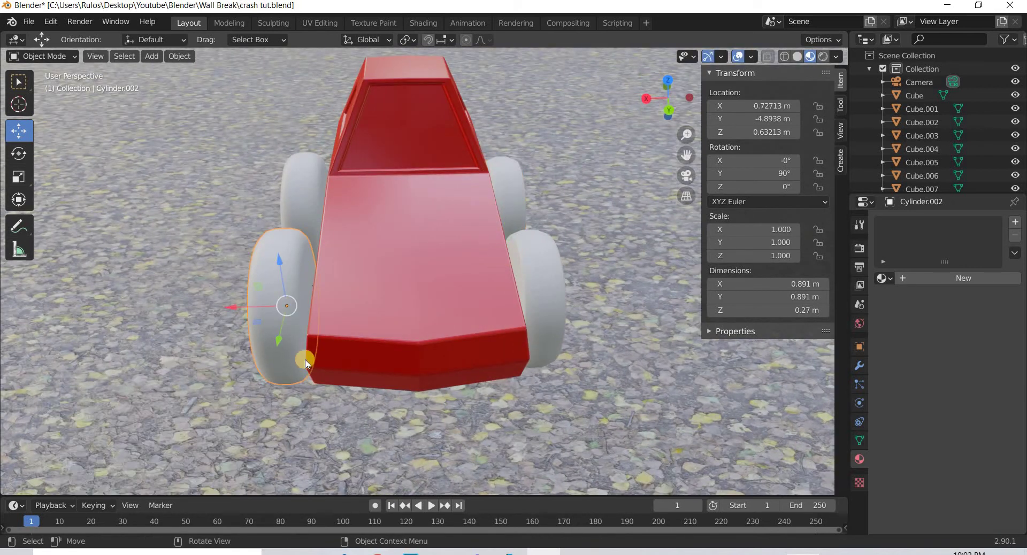
middle_click_drag(413, 358, 299, 218)
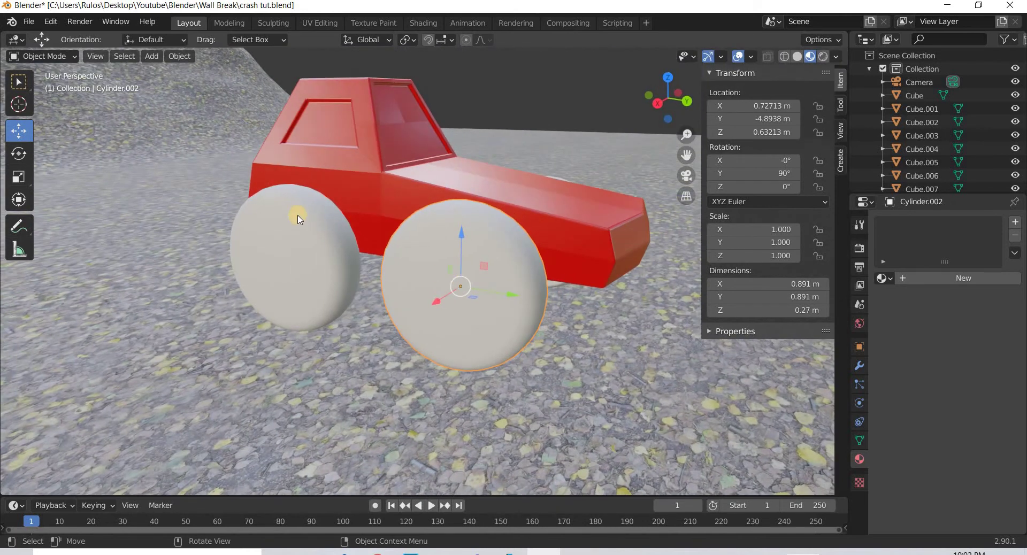
key("Tab")
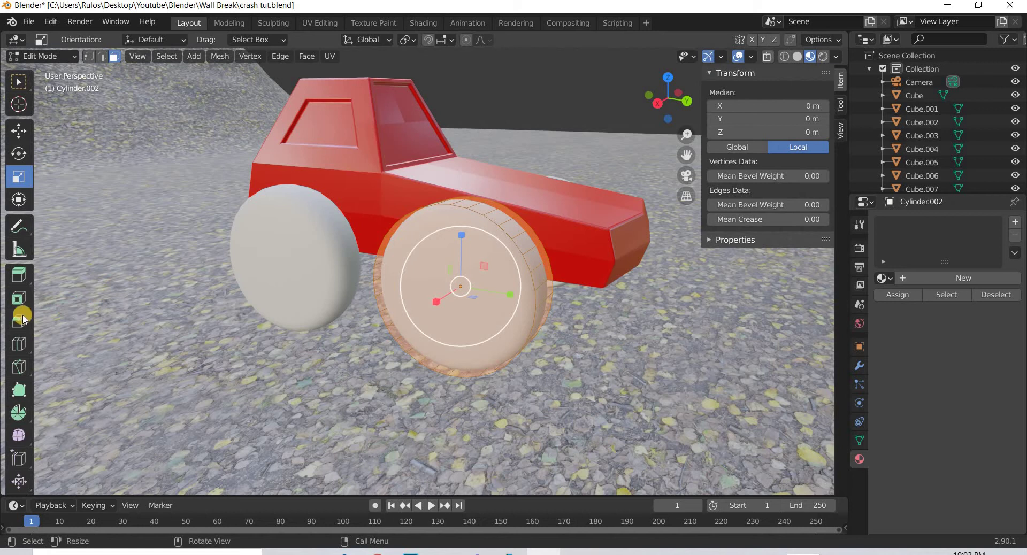
left_click(18, 298)
left_click_drag(470, 294, 531, 312)
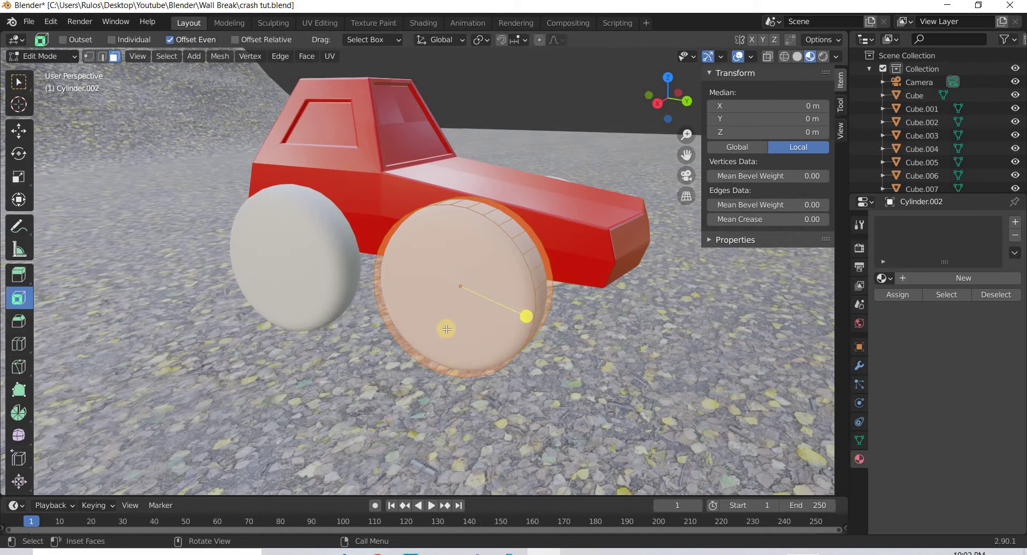
left_click_drag(446, 329, 477, 305)
key("e")
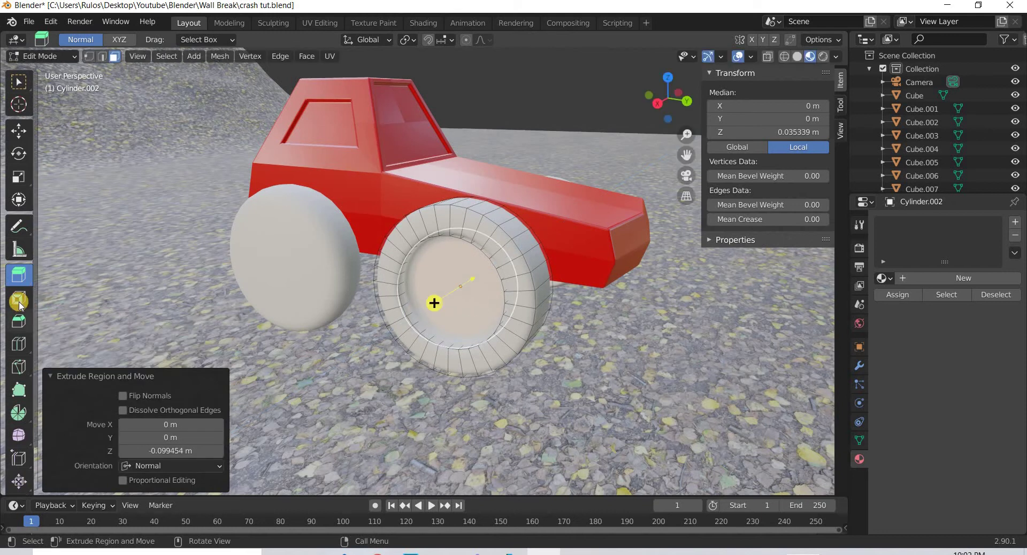
- Inset the recessed rim face about 0.144 m to form a hub and extrude the hub outward about 0.04 m
left_click(19, 302)
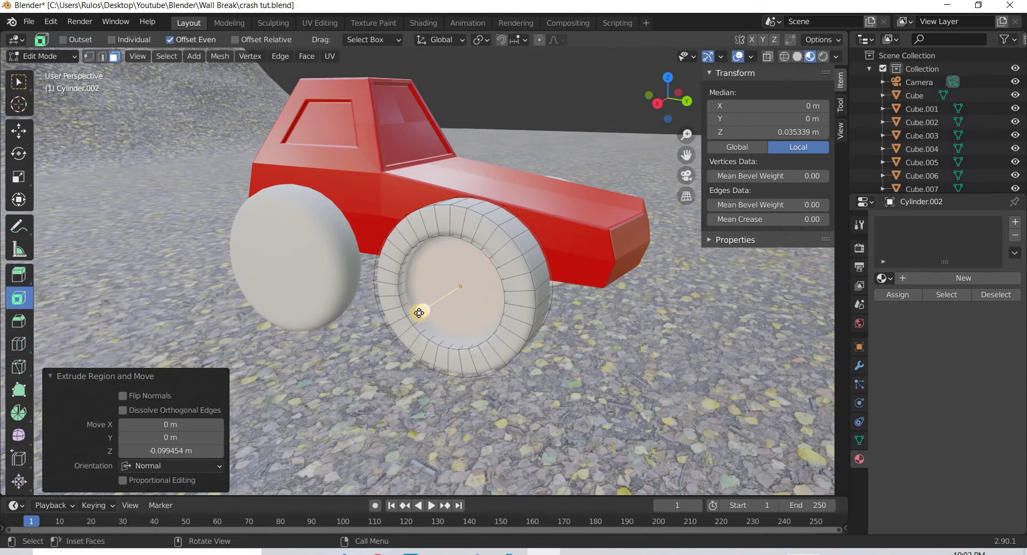
left_click_drag(416, 310, 444, 297)
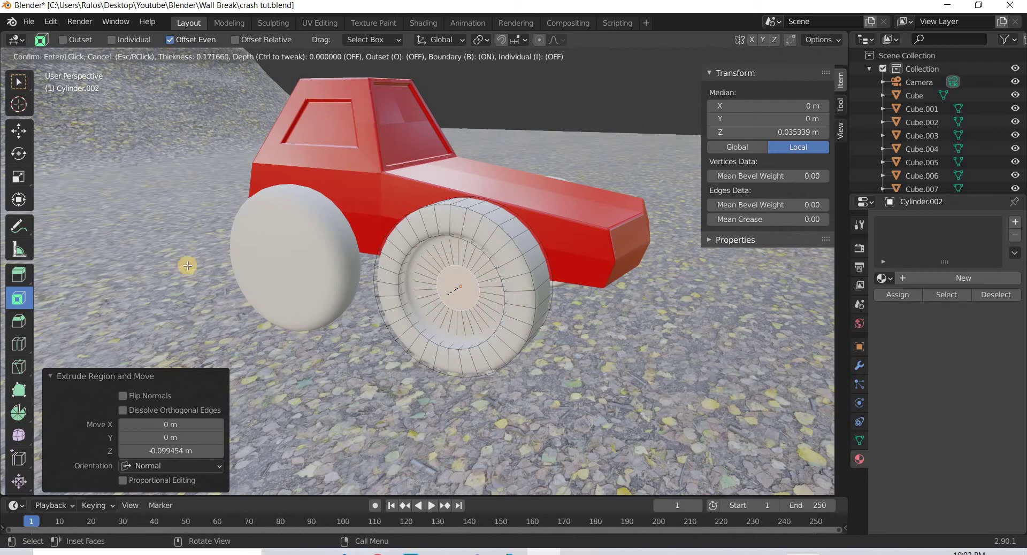
left_click(19, 275)
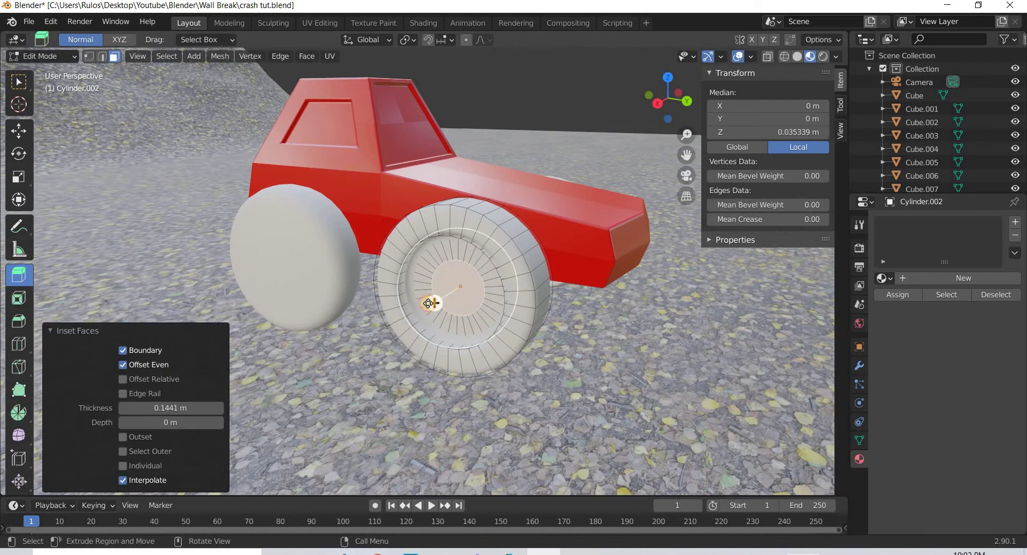
left_click_drag(428, 303, 430, 305)
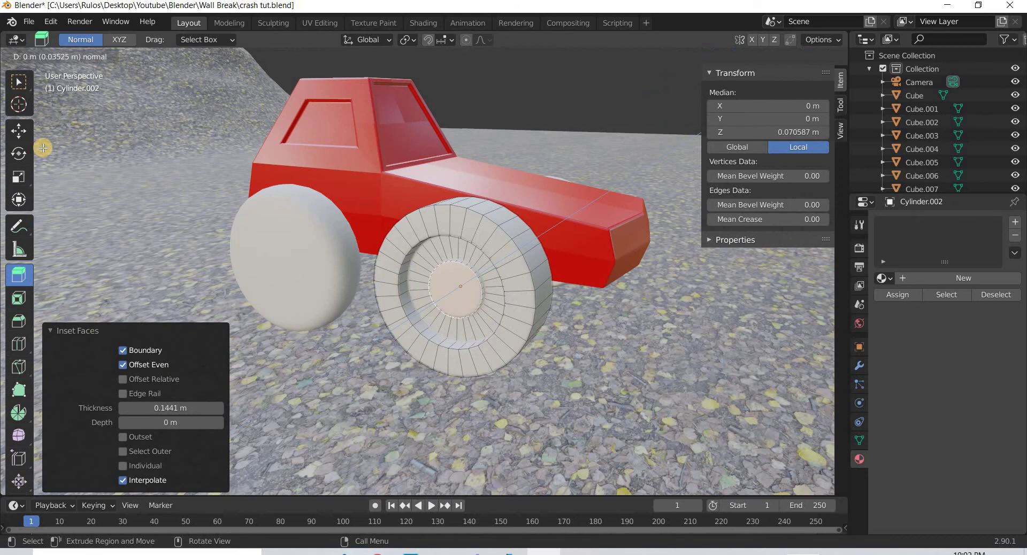
left_click(19, 131)
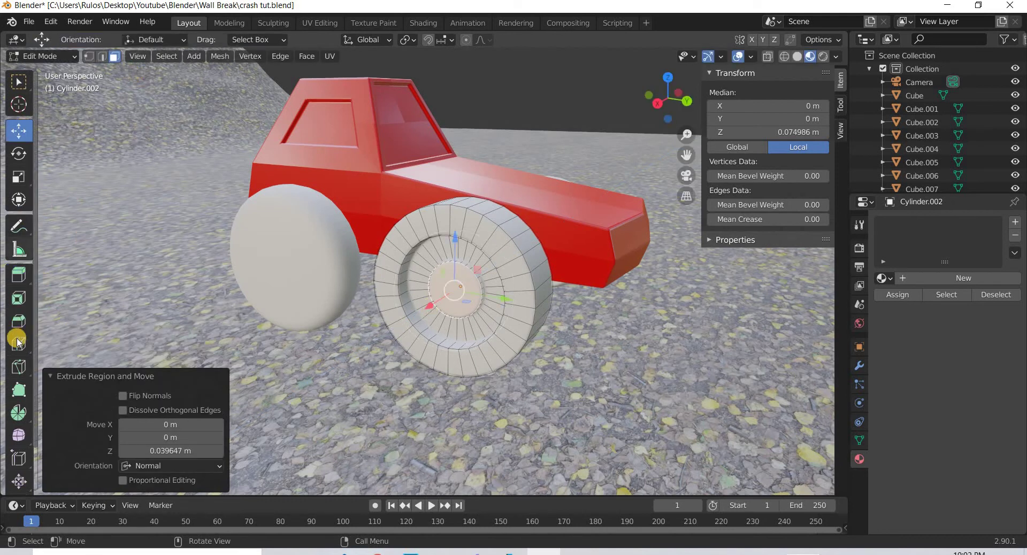
- Add two loop cuts around the tread of the opposite front wheel
key("ctrl+r")
middle_click_drag(335, 339, 380, 288)
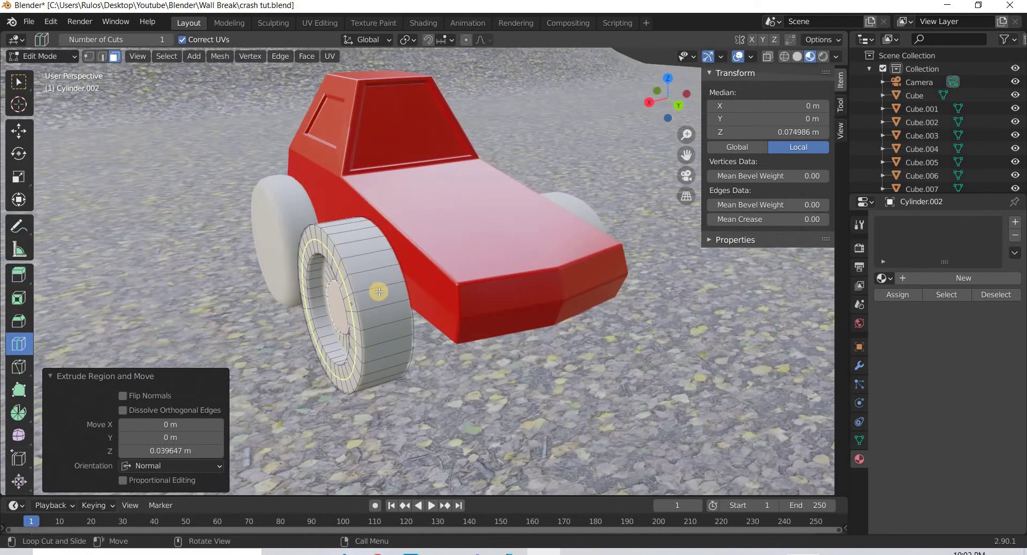
left_click(273, 428)
left_click(219, 379)
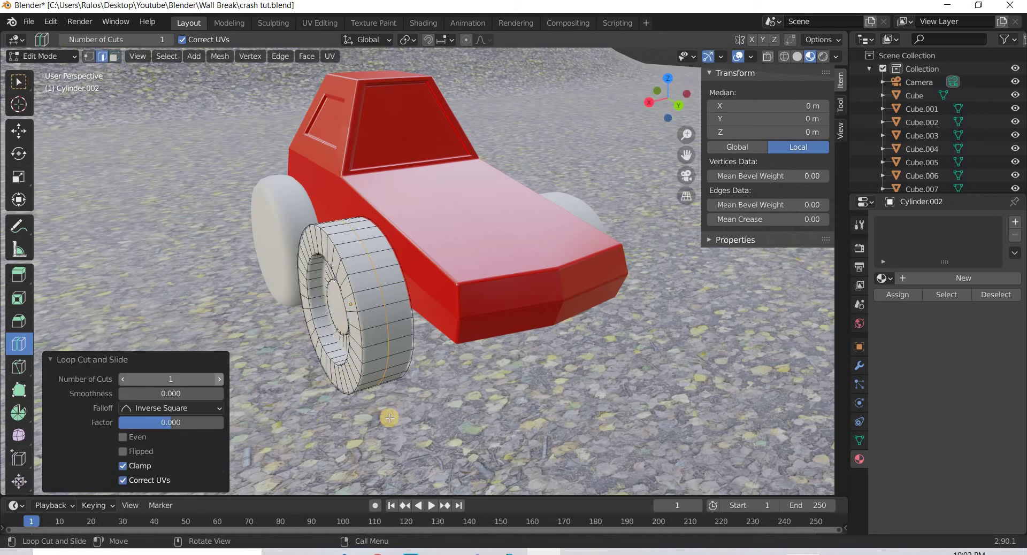
- Scale the opposite wheel's two tread loops to about 1.091 in Y and Z, and return to Object Mode
left_click(20, 177)
middle_click_drag(446, 317, 508, 270)
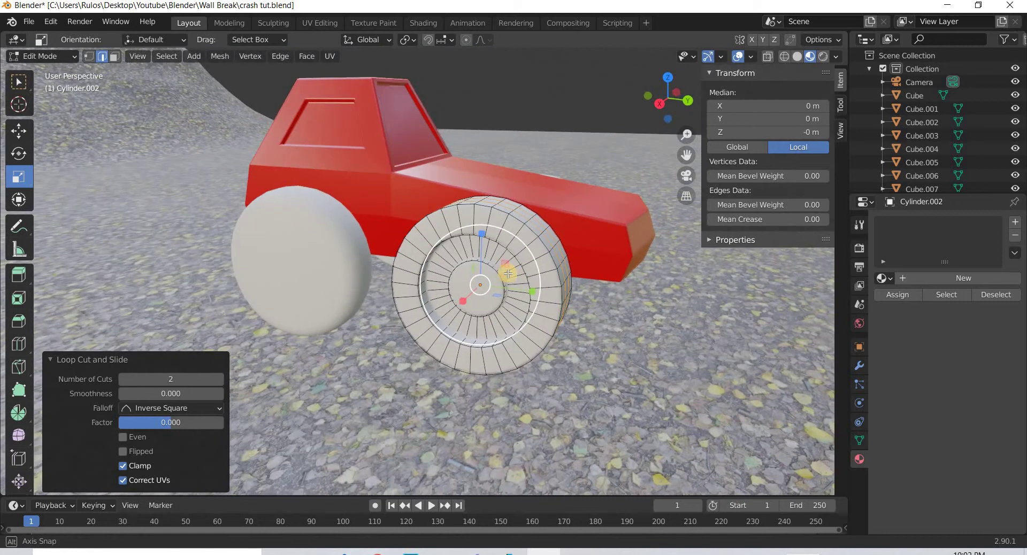
left_click_drag(508, 264, 508, 321)
middle_click_drag(508, 321, 44, 131)
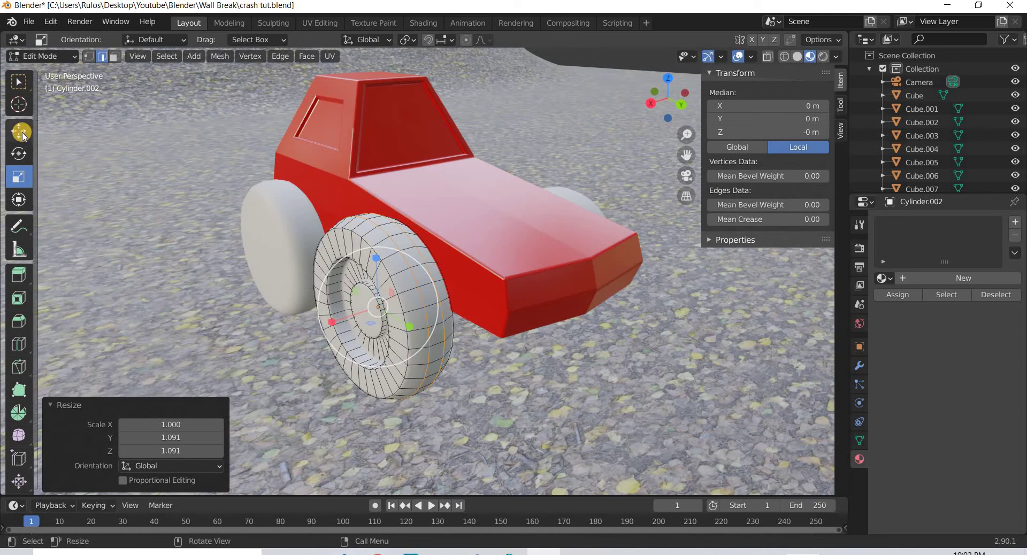
left_click(19, 131)
key("Tab")
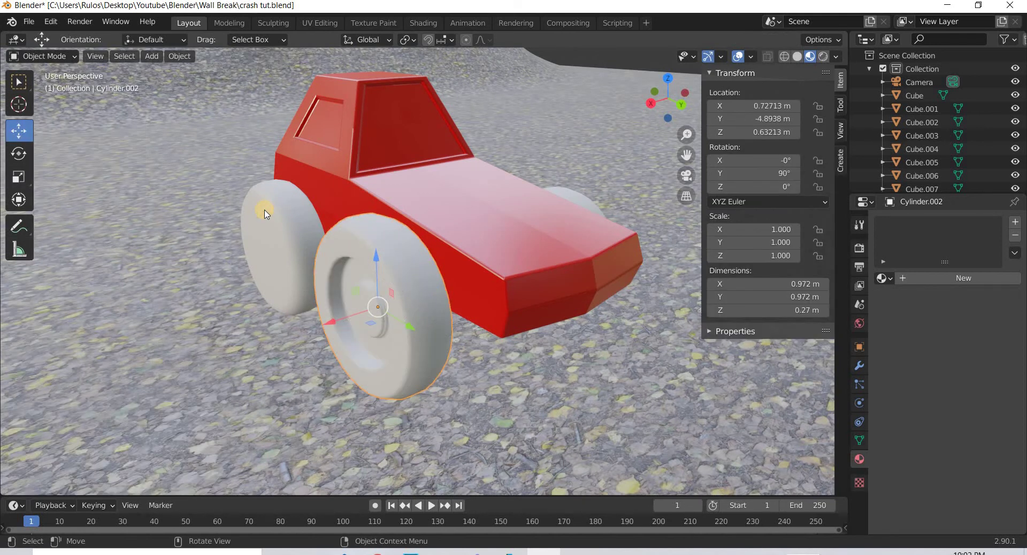
- Delete the plain rear wheel and scale the detailed front wheel beside it uniformly to about 0.864
left_click(265, 207)
key("Delete")
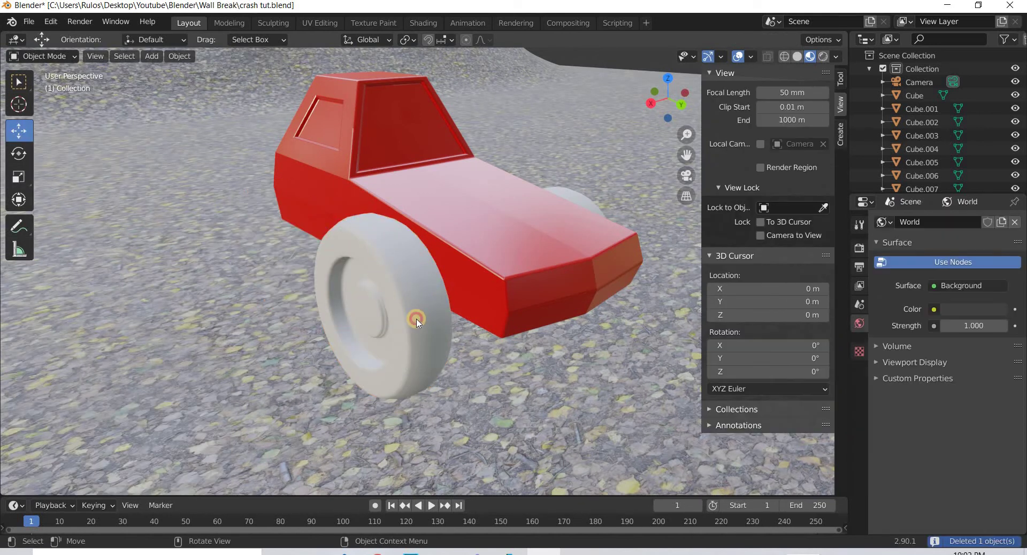
left_click(421, 318)
left_click(18, 177)
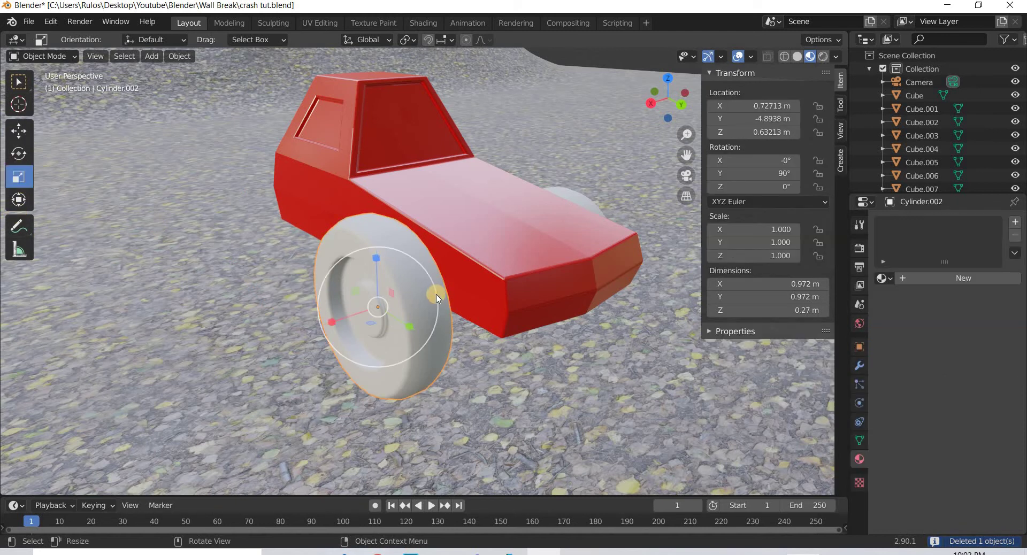
left_click_drag(426, 293, 419, 294)
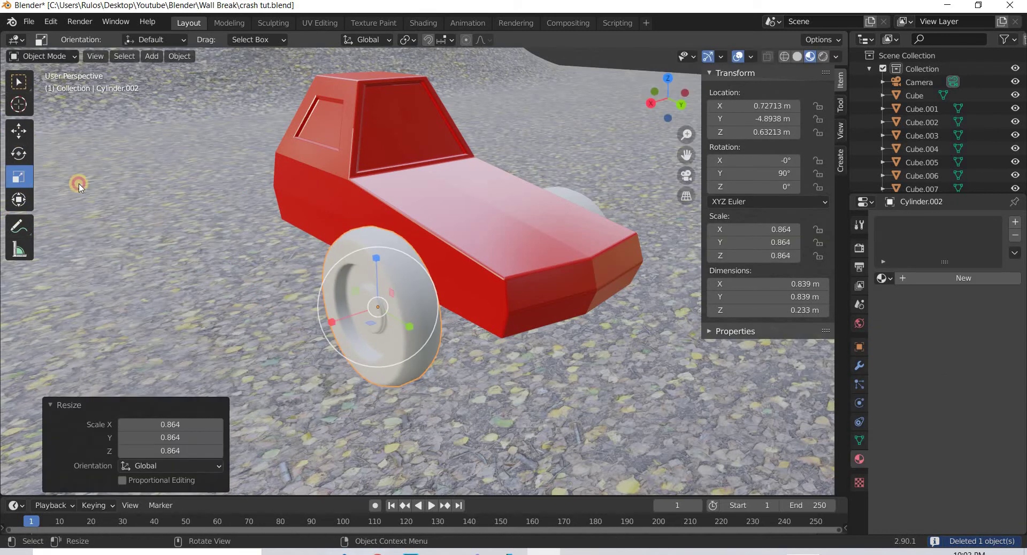
- Duplicate the detailed front wheel and move the copy back along Y to the rear axle, at about Y -5.98 m
key("shift+space")
key("g")
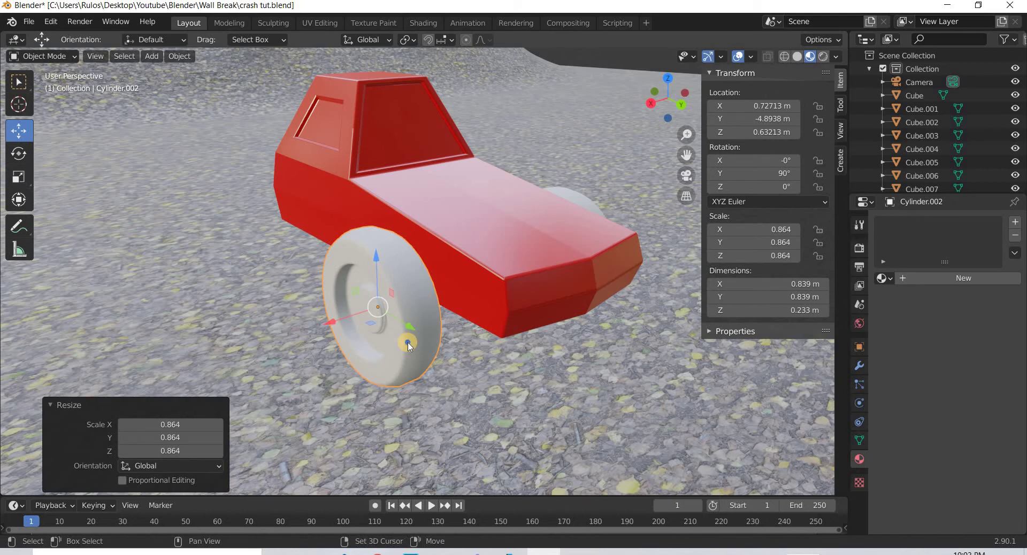
key("shift+d")
right_click(357, 303)
left_click_drag(326, 284, 321, 284)
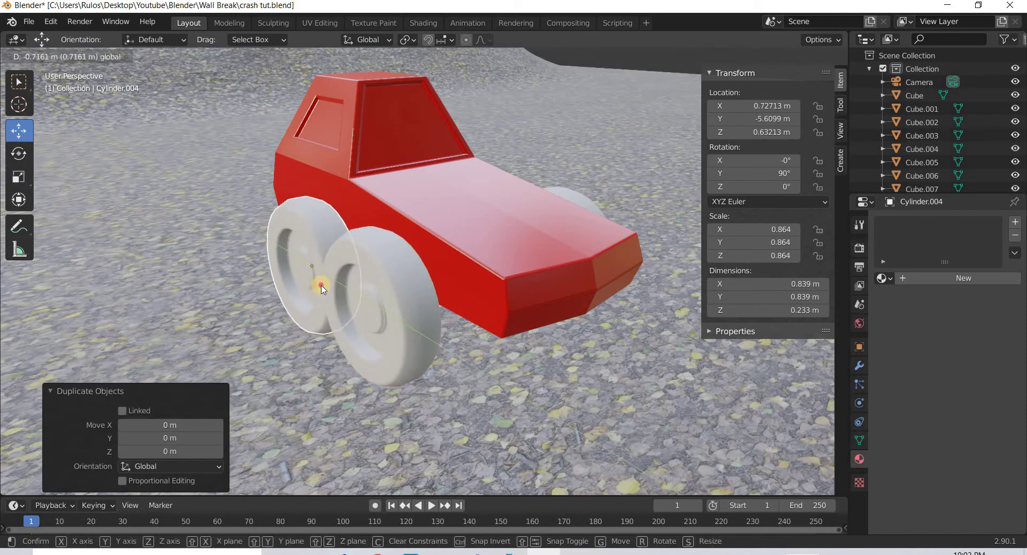
middle_click_drag(447, 367, 438, 278)
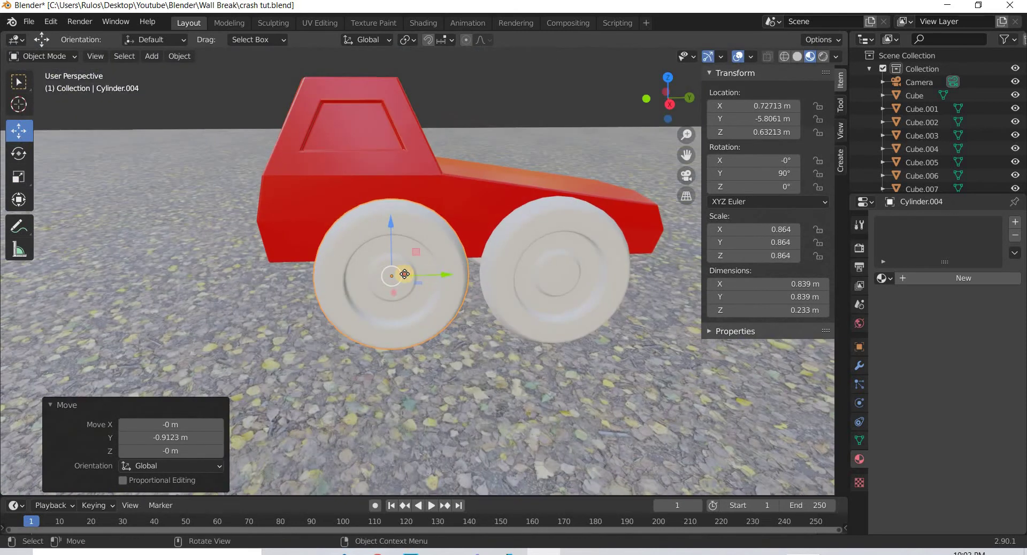
left_click_drag(404, 273, 336, 369)
middle_click_drag(401, 369, 248, 259)
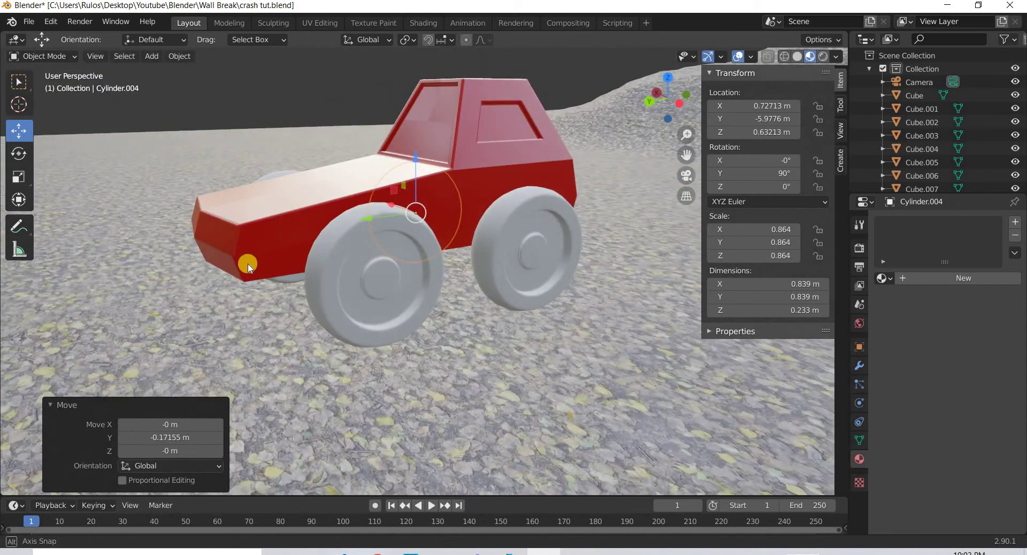
left_click(394, 293)
middle_click_drag(394, 294, 183, 262)
key("g")
key("y")
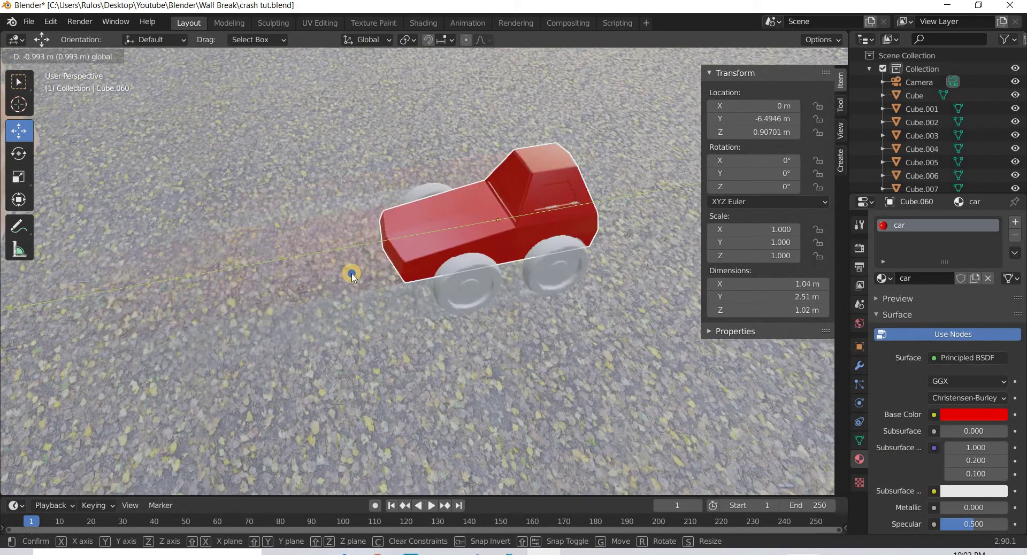
right_click(568, 347)
- Add a second material slot to the car body and create a new material named glass in it
middle_click_drag(478, 347, 461, 270)
scroll(438, 300, "up", 4)
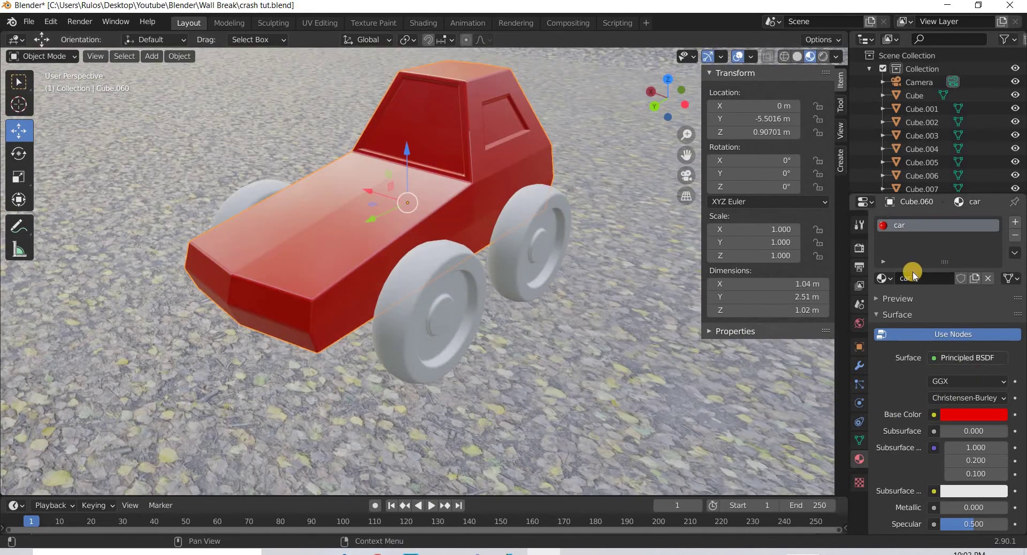
left_click(1014, 222)
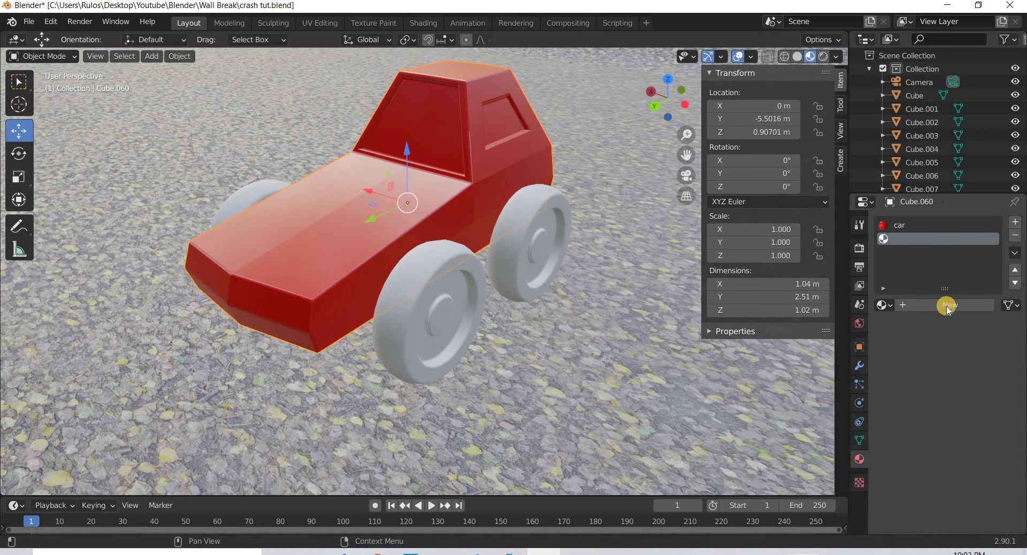
left_click(948, 306)
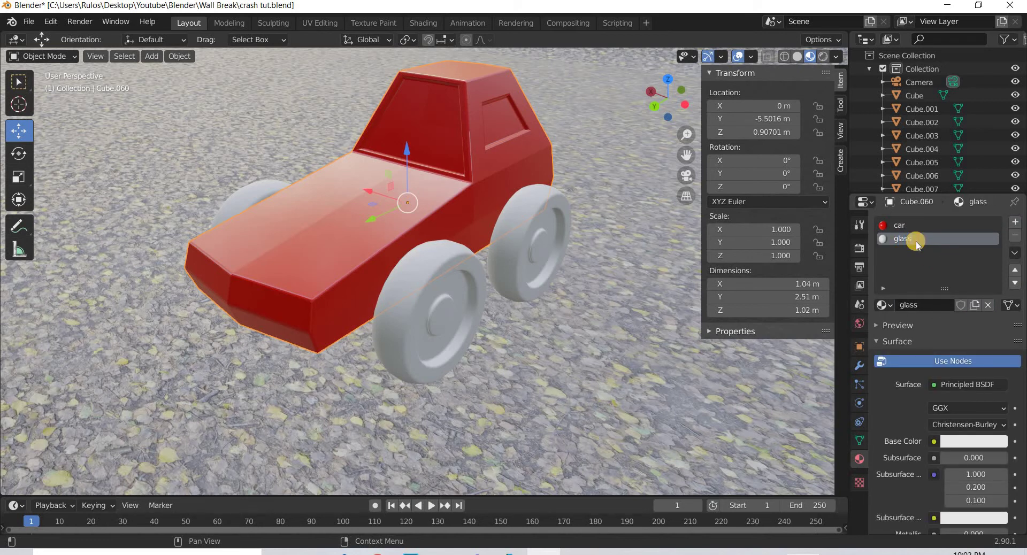
- Set the glass material's base color to a light blue with hue about 0.545 and saturation about 0.328
left_click(990, 440)
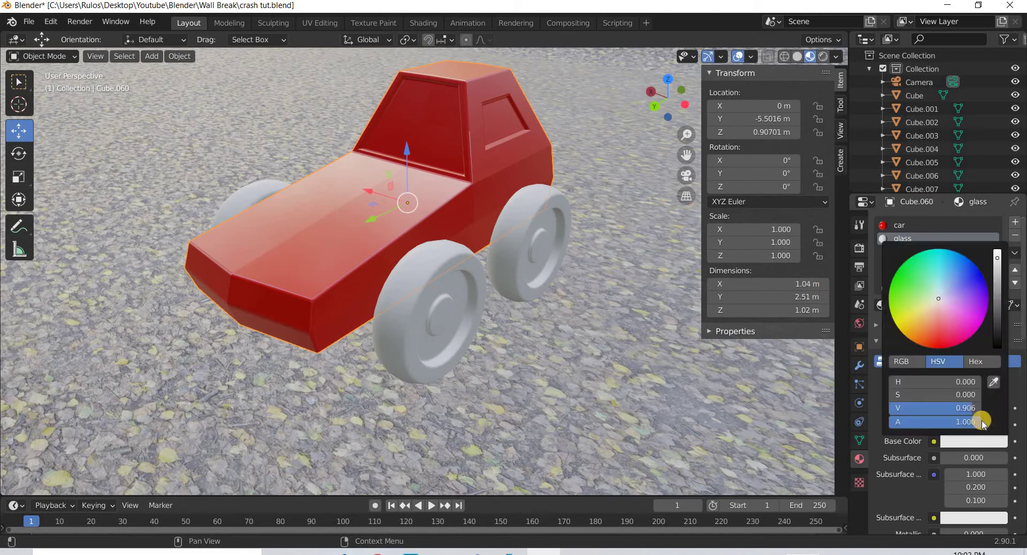
left_click(972, 444)
left_click(958, 256)
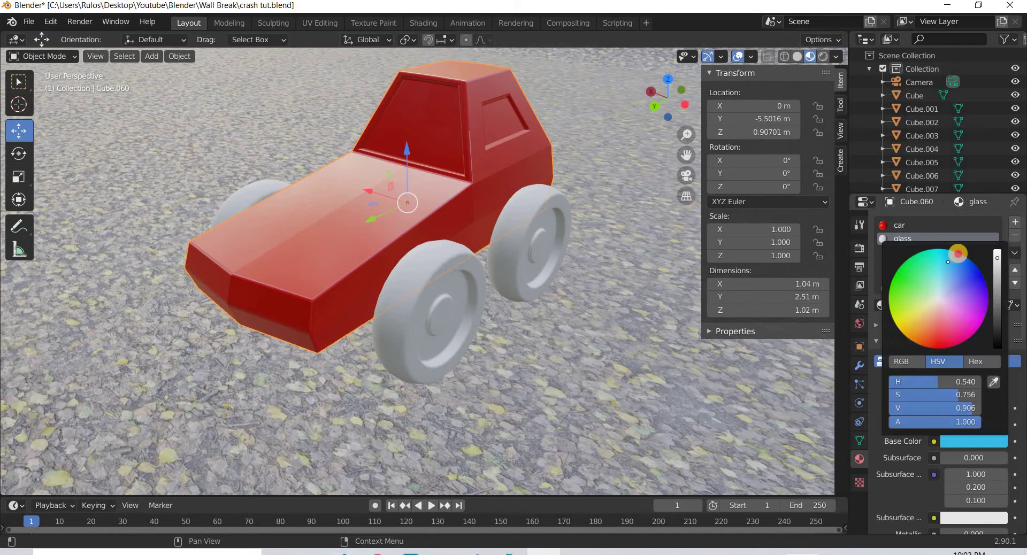
left_click(985, 448)
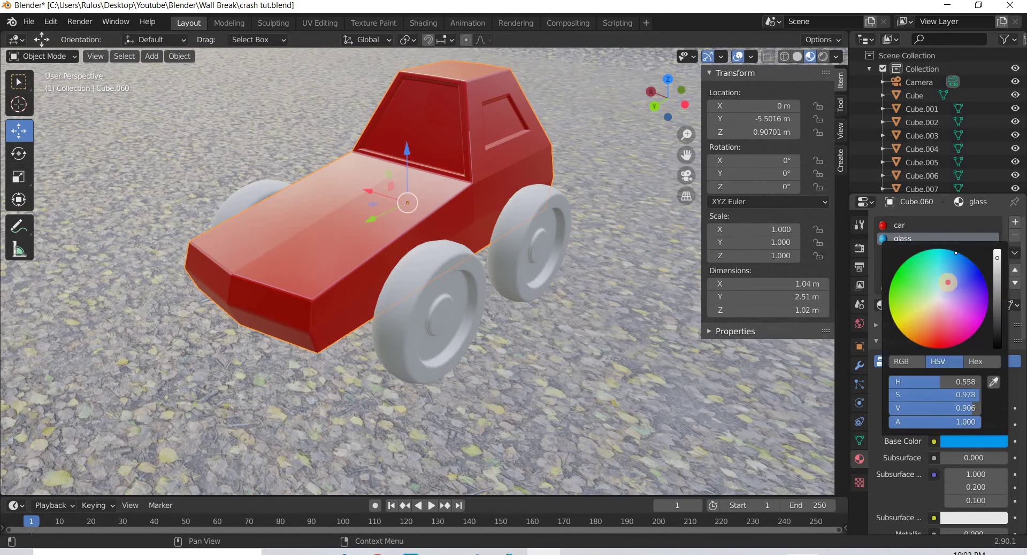
mouse_move(947, 282)
left_mouse_down()
mouse_move(941, 291)
mouse_move(942, 279)
left_mouse_up()
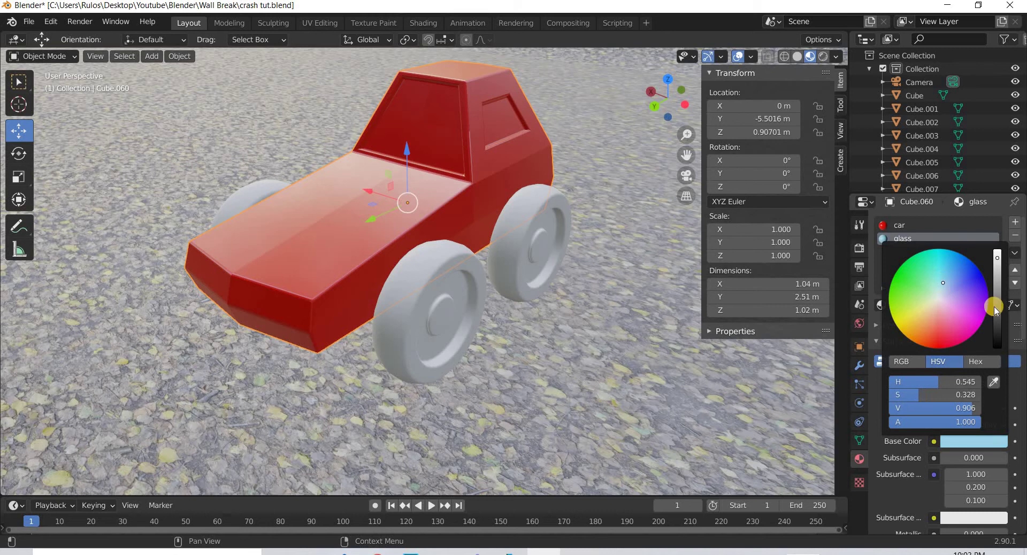
left_click_drag(996, 311, 989, 366, "shift")
left_click(603, 386)
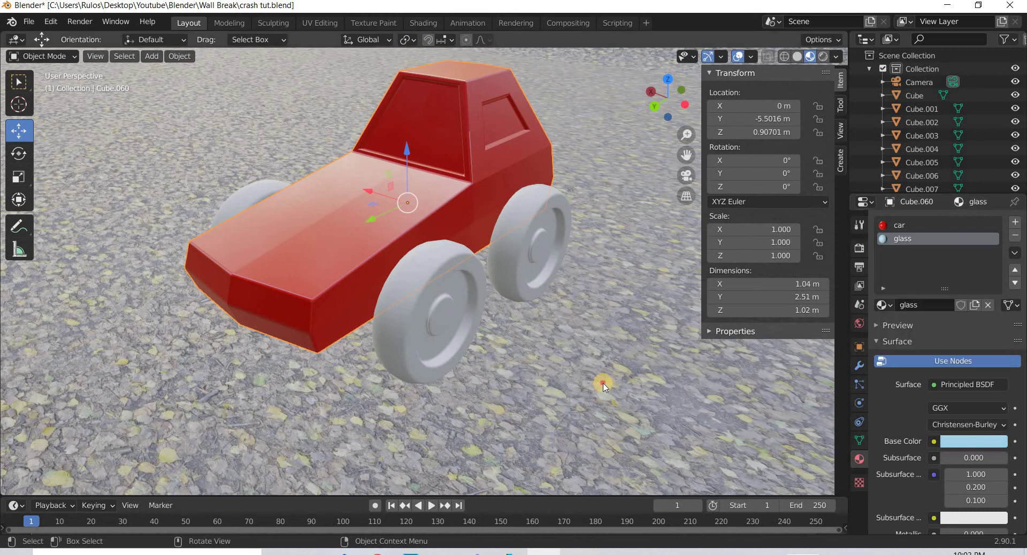
left_click(638, 396)
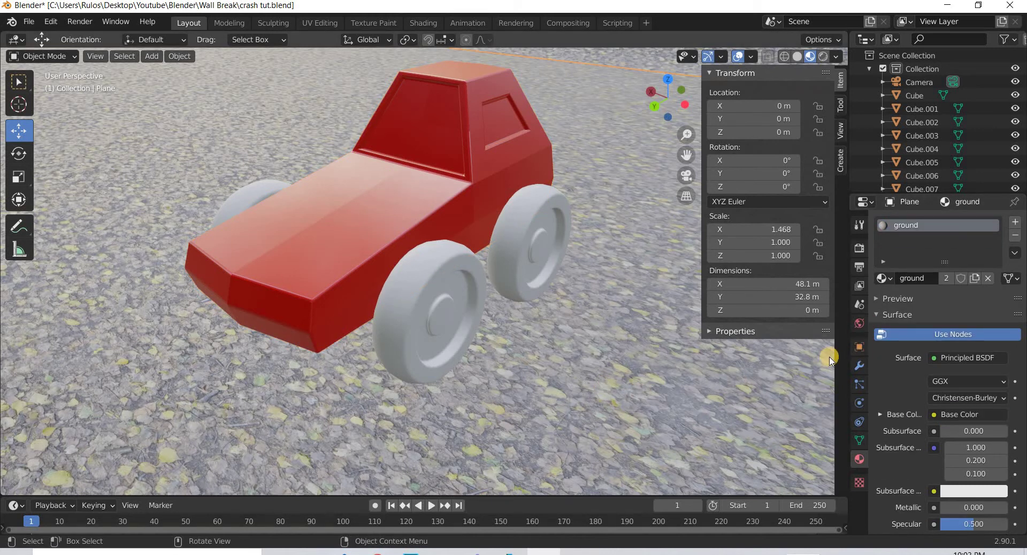
key("ctrl+z")
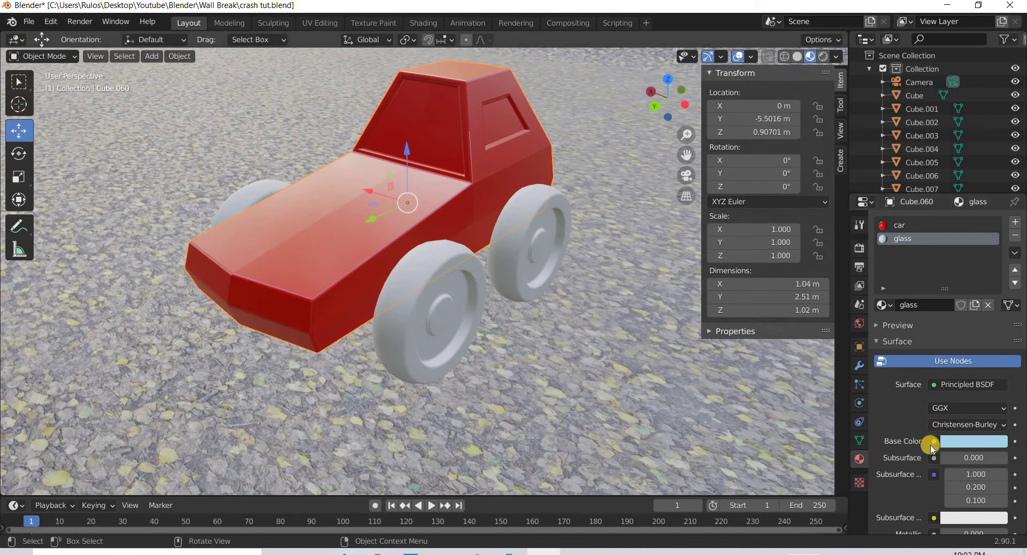
- Lower the roughness of the car body's glass material
scroll(928, 465, "down", 5)
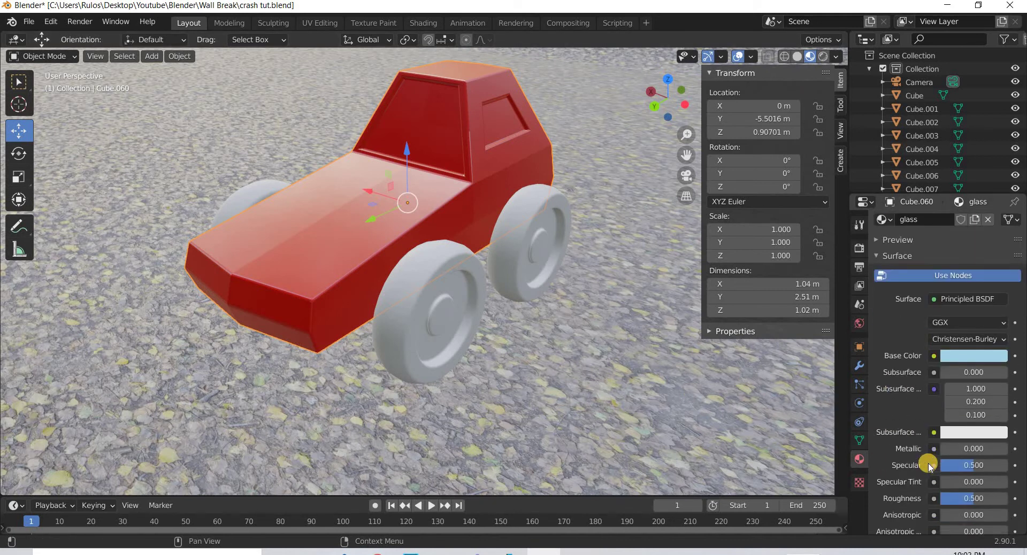
left_click_drag(969, 440, 949, 438)
left_click(420, 116)
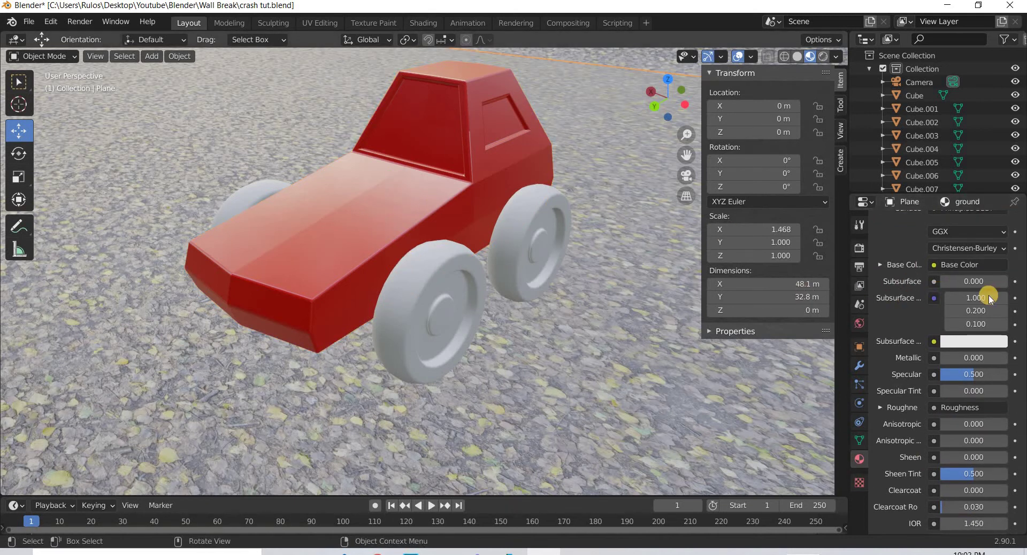
- Reselect the car body and collapse the Surface settings of its glass material
scroll(986, 295, "up", 4)
scroll(988, 298, "up", 1)
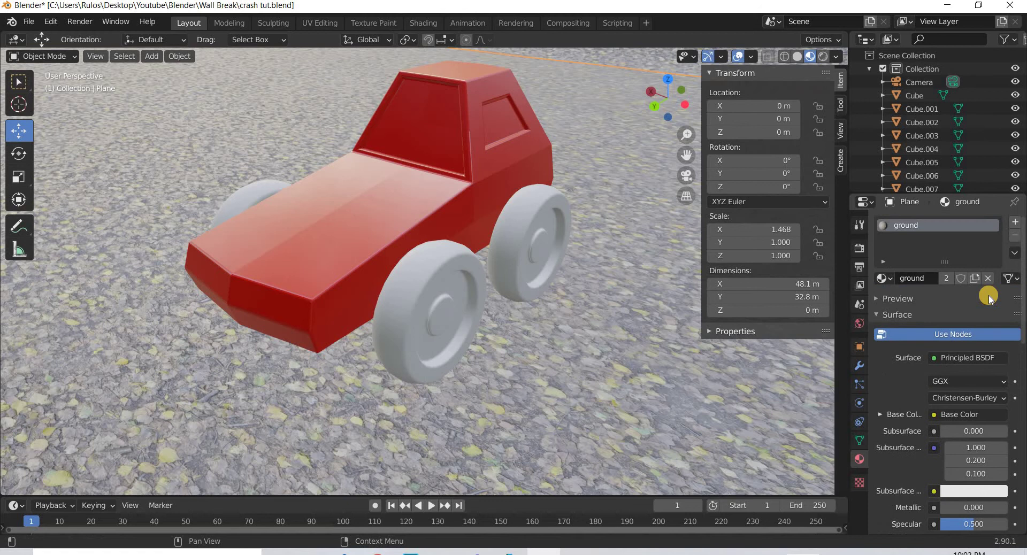
key("ctrl+z")
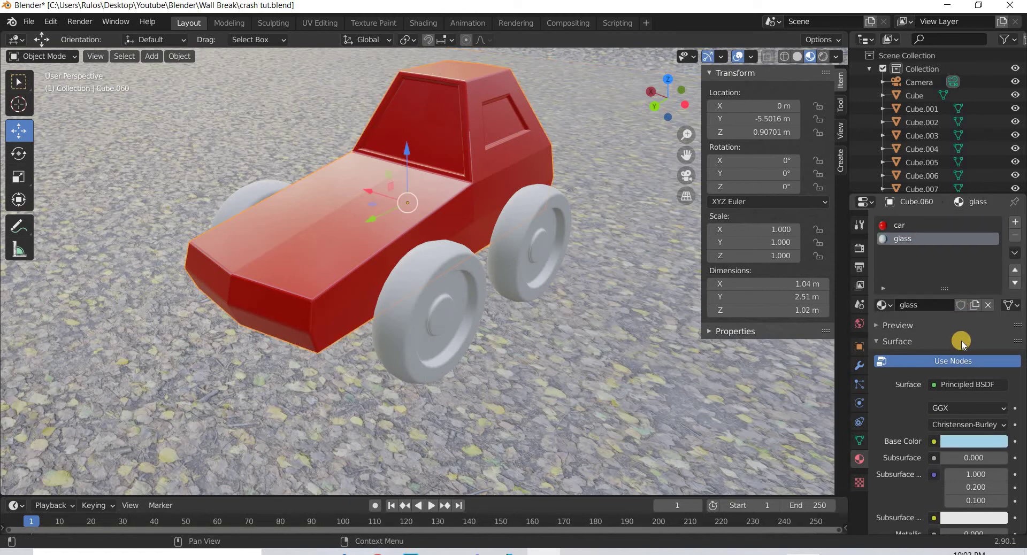
left_click(962, 343)
left_click(473, 170)
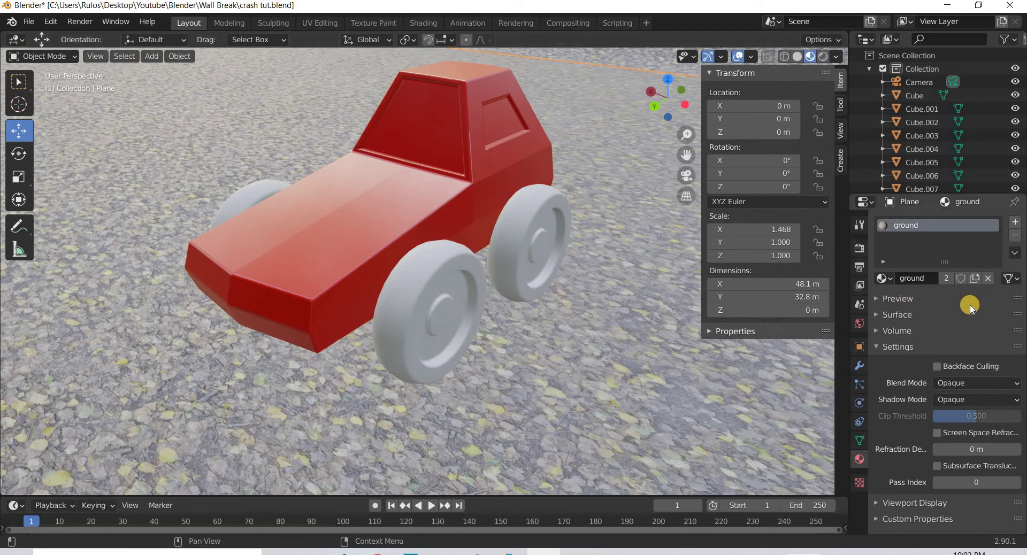
left_click(258, 309)
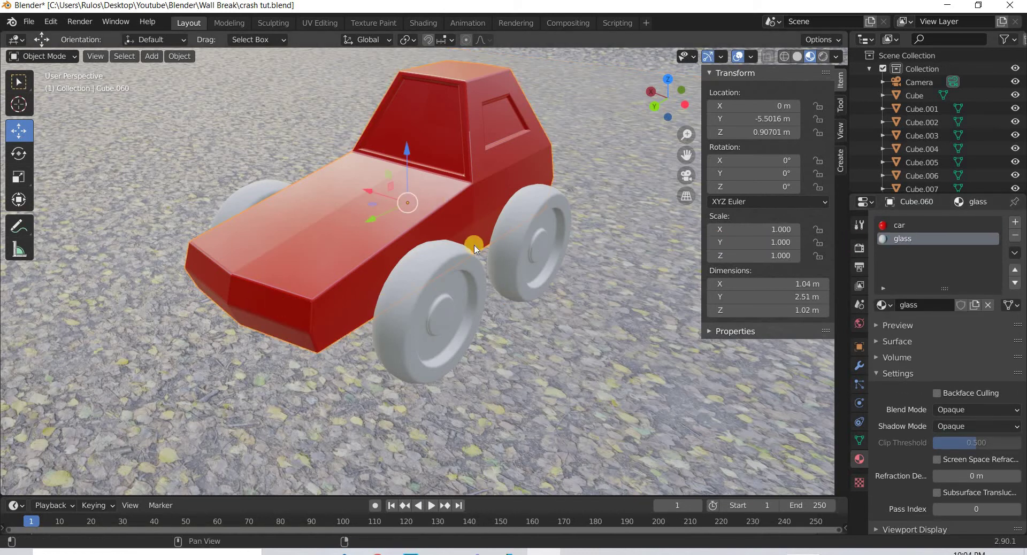
- Assign the glass material to the windshield faces of the car body
key("Tab")
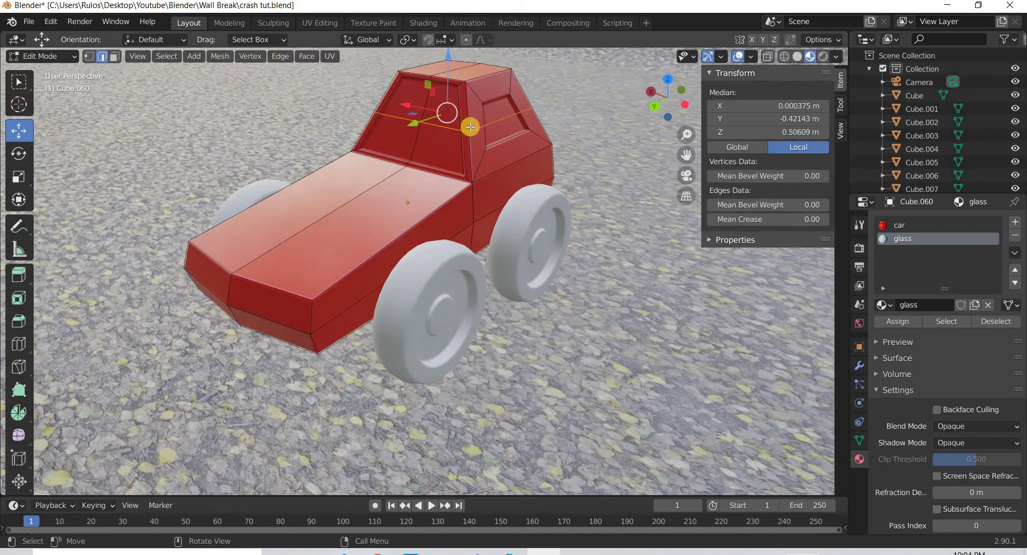
key("3")
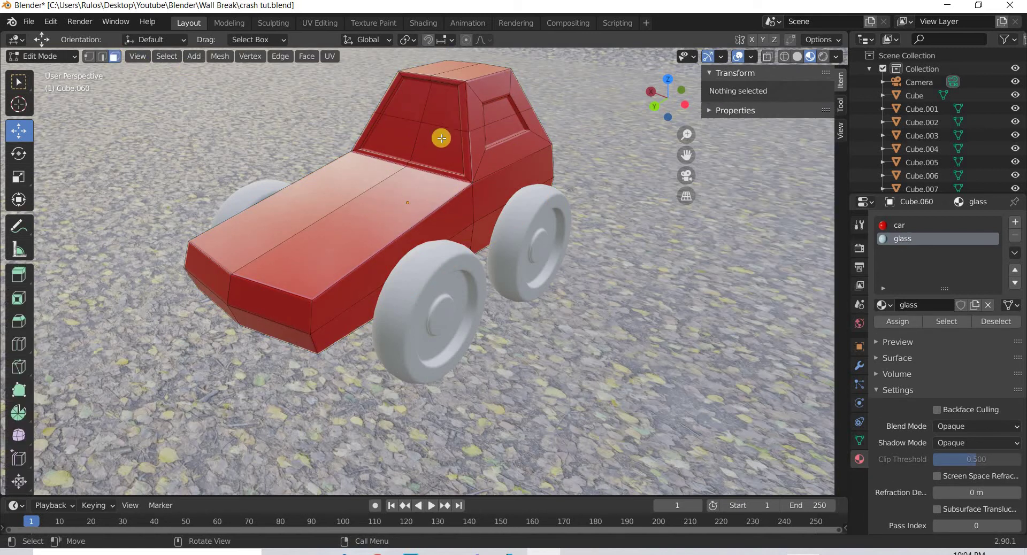
left_click(438, 136)
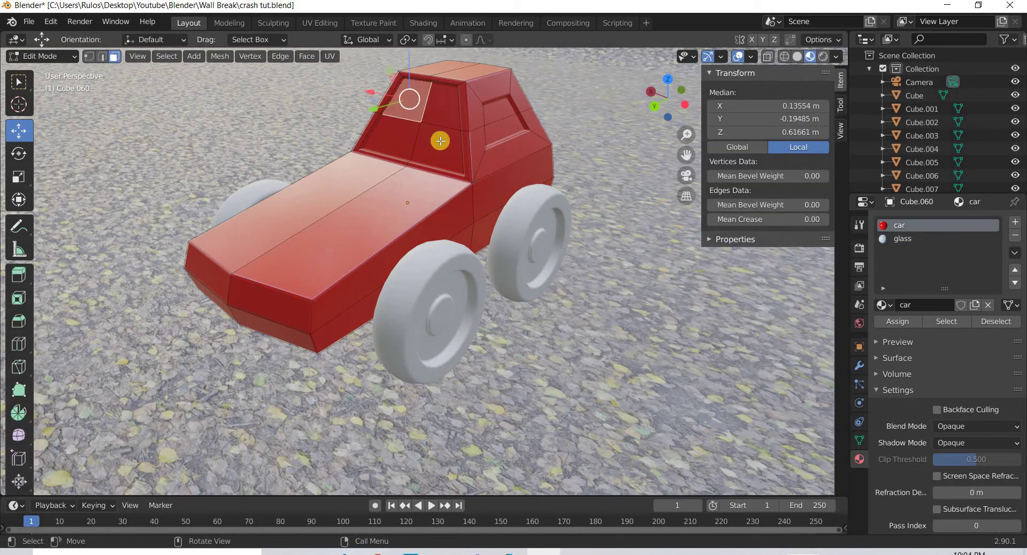
left_click(396, 145, "ctrl")
left_click(909, 238)
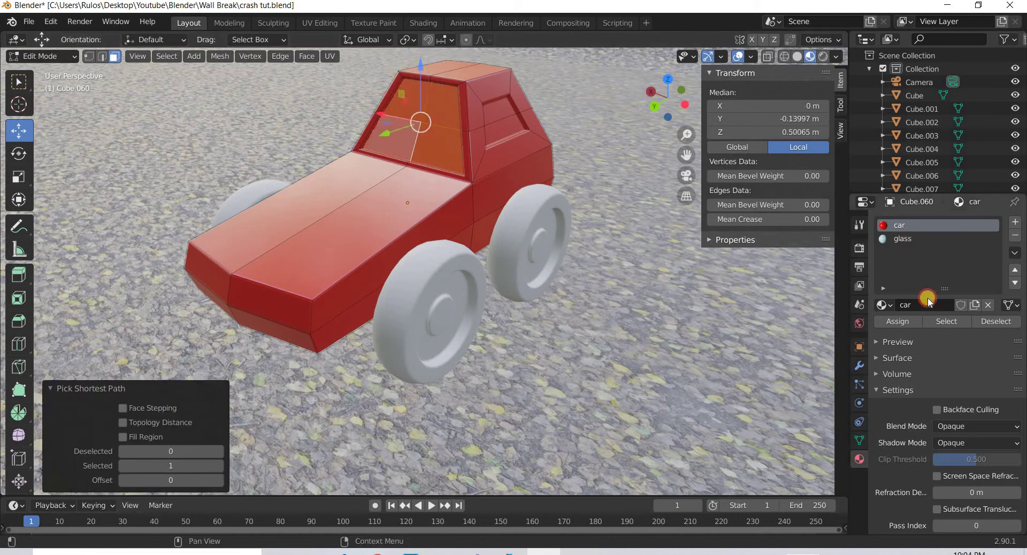
left_click(904, 321)
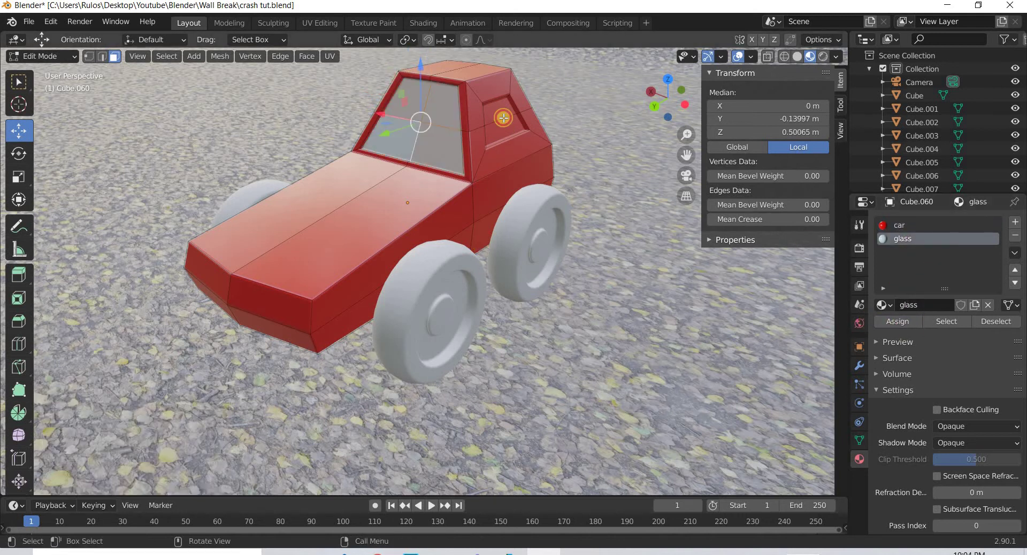
- Assign the glass material to the side window faces on both sides of the car and return to Object Mode
left_click(501, 129, "ctrl")
left_click(900, 225)
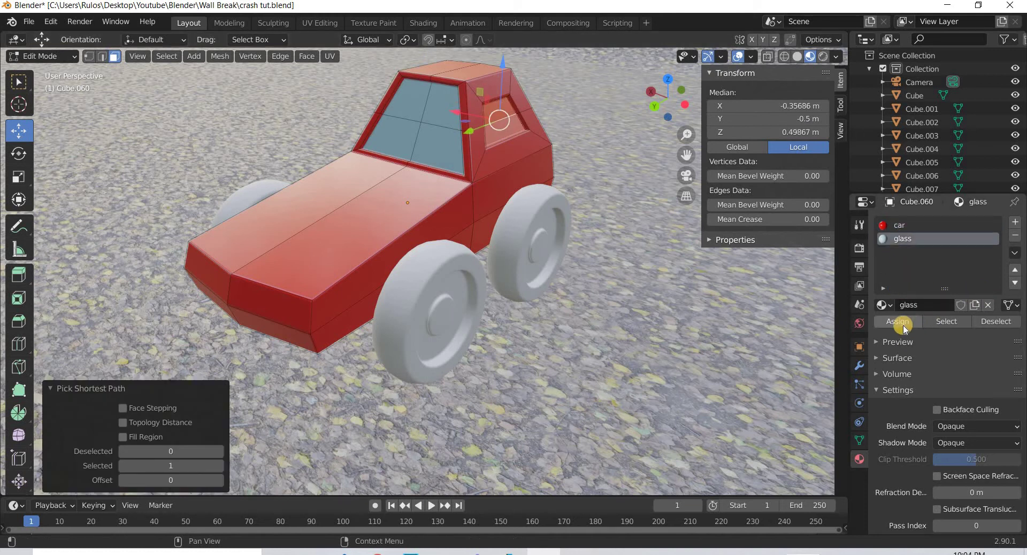
middle_click_drag(162, 321, 382, 215)
left_click(378, 225)
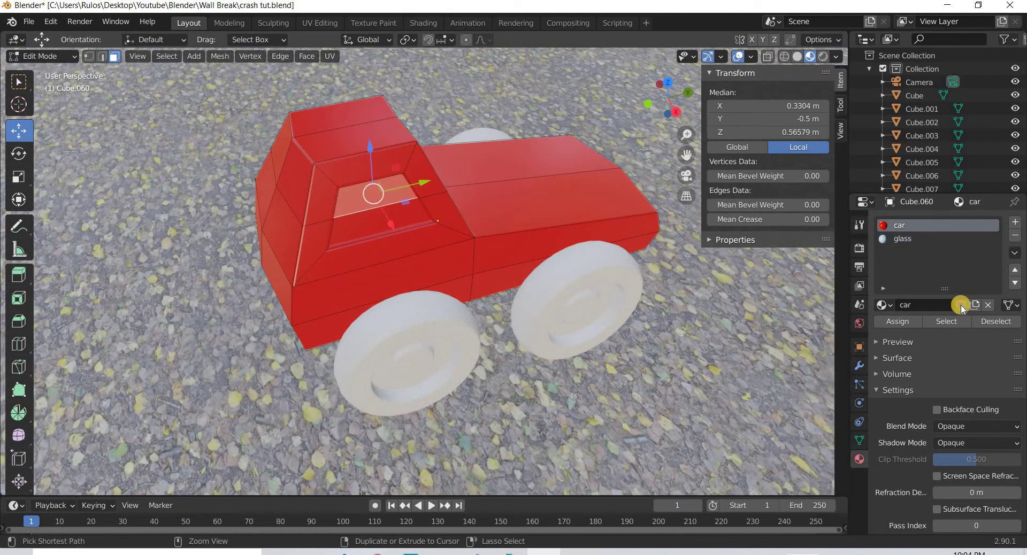
left_click(379, 225, "ctrl")
left_click(902, 239)
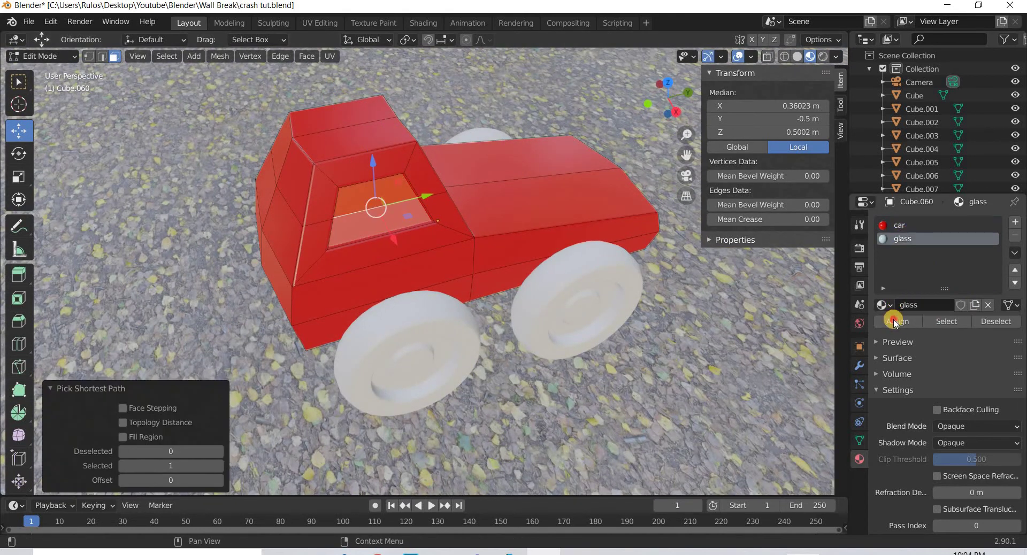
left_click(897, 320)
middle_click_drag(450, 326, 428, 274)
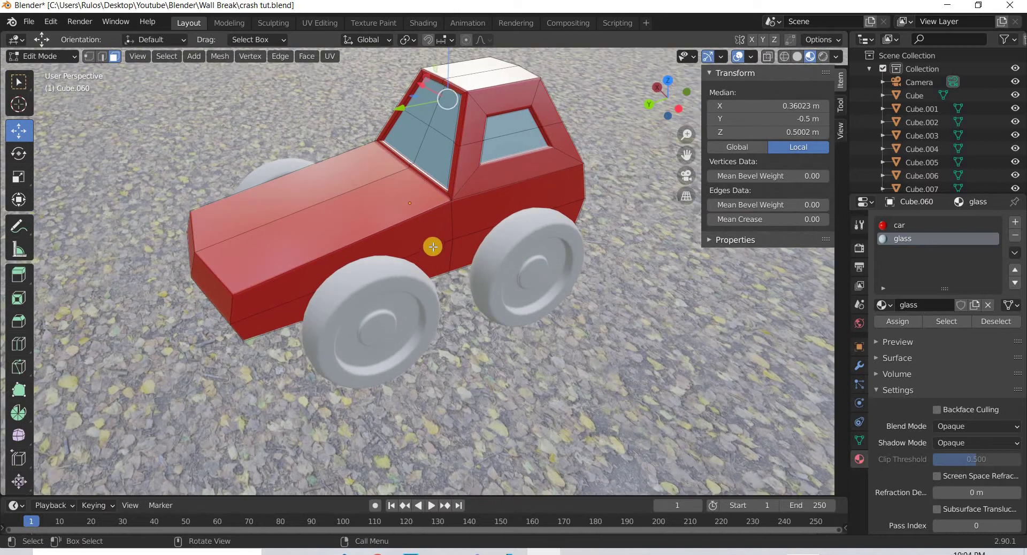
key("Tab")
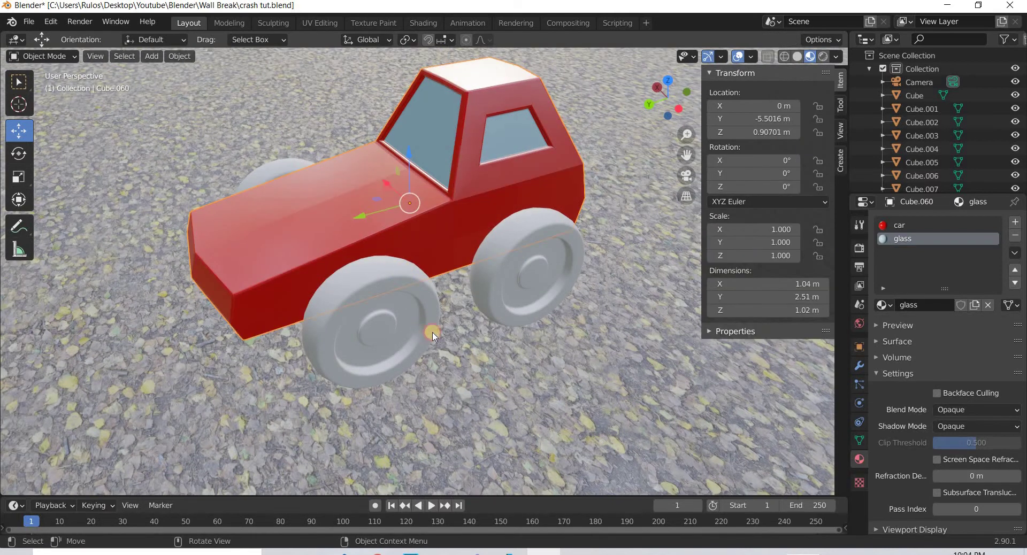
- Give the car's near front wheel a new material named tire
left_click(435, 334)
left_click(963, 278)
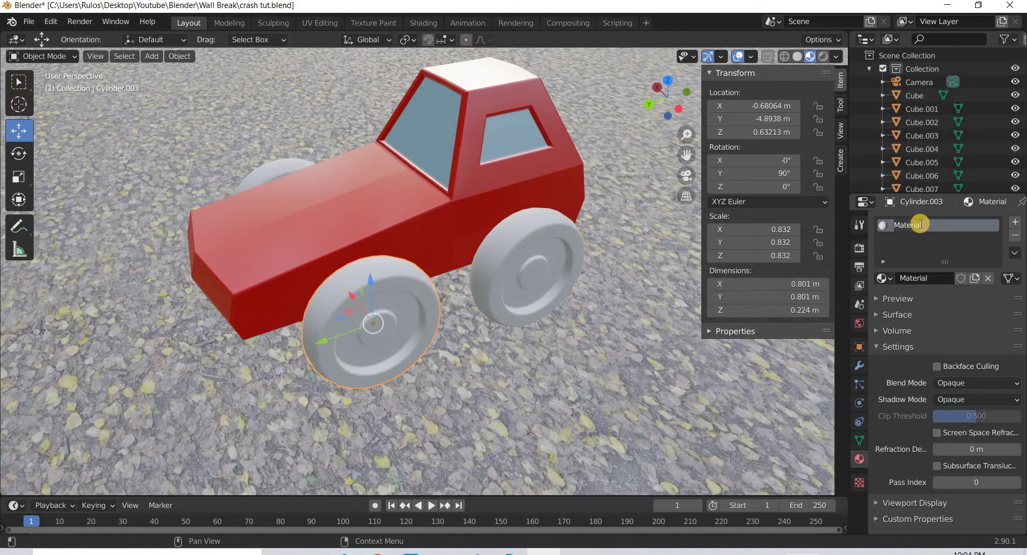
key("Return")
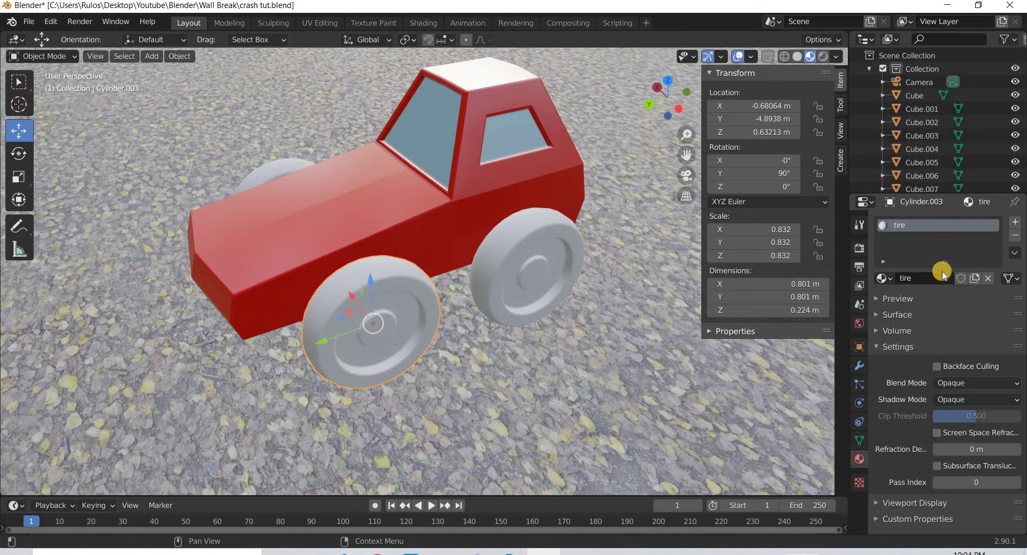
- Replace the front wheel's tire material with the existing car material, keeping a single material slot
left_click(1016, 224)
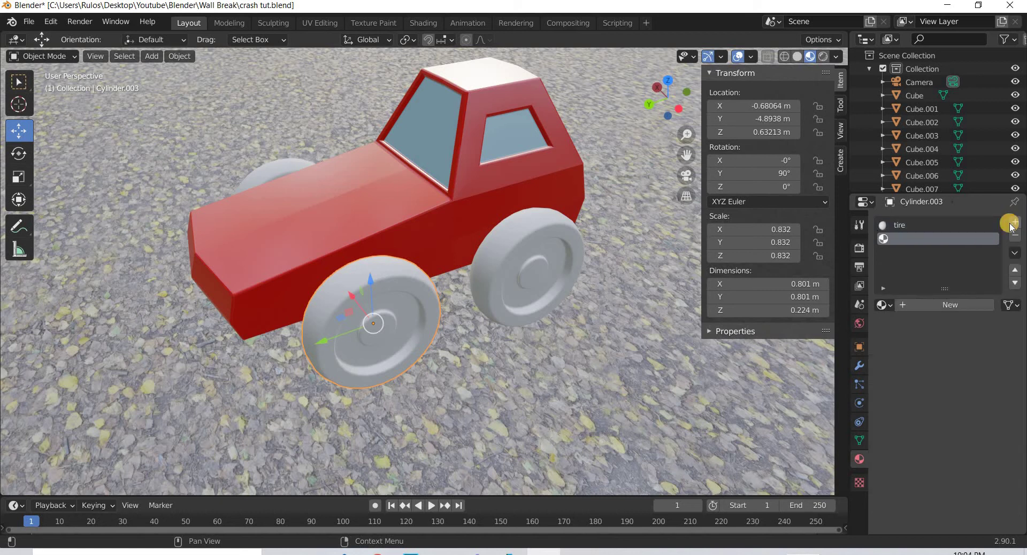
left_click(1014, 235)
left_click(883, 278)
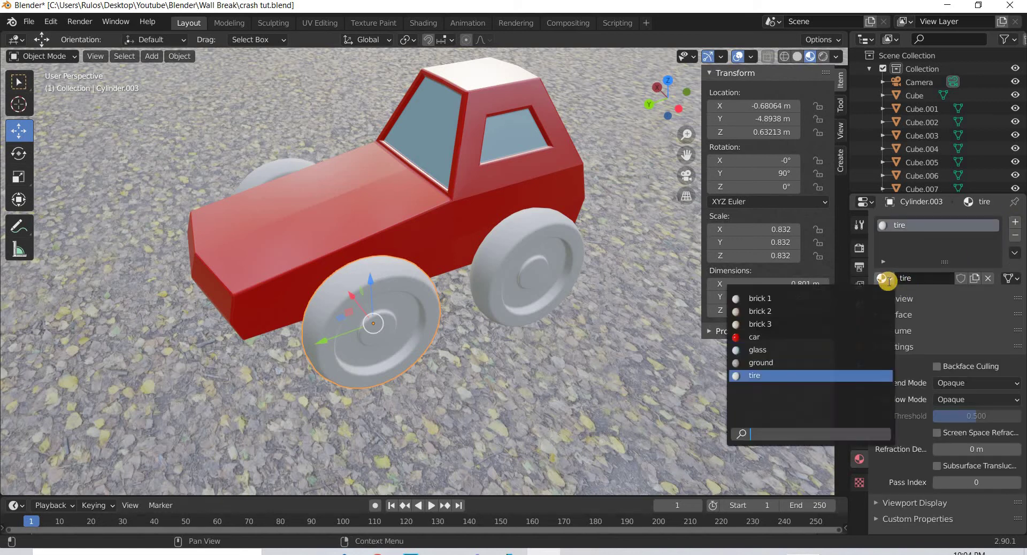
left_click(765, 337)
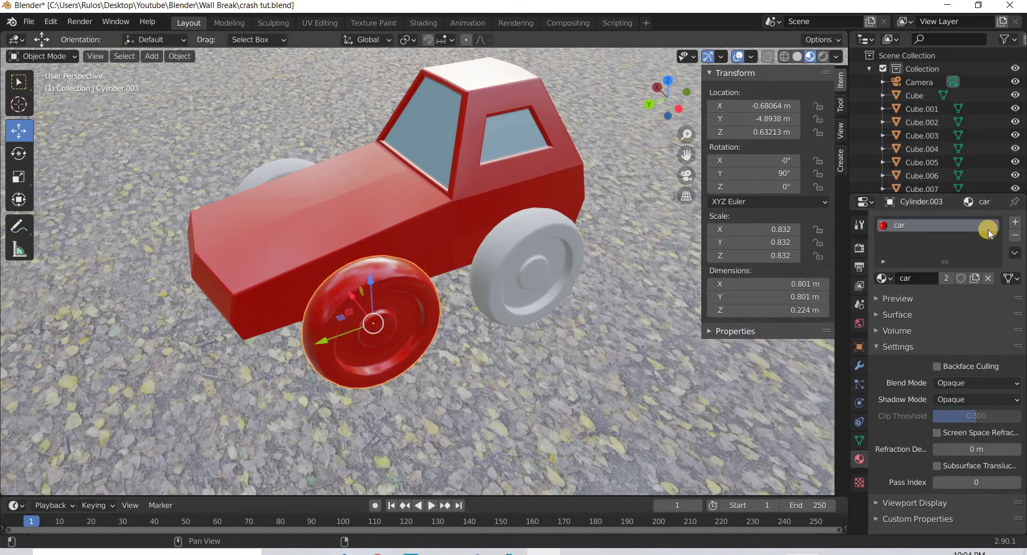
- Add a second material slot to the front wheel with a new material named tire.001
left_click(1015, 223)
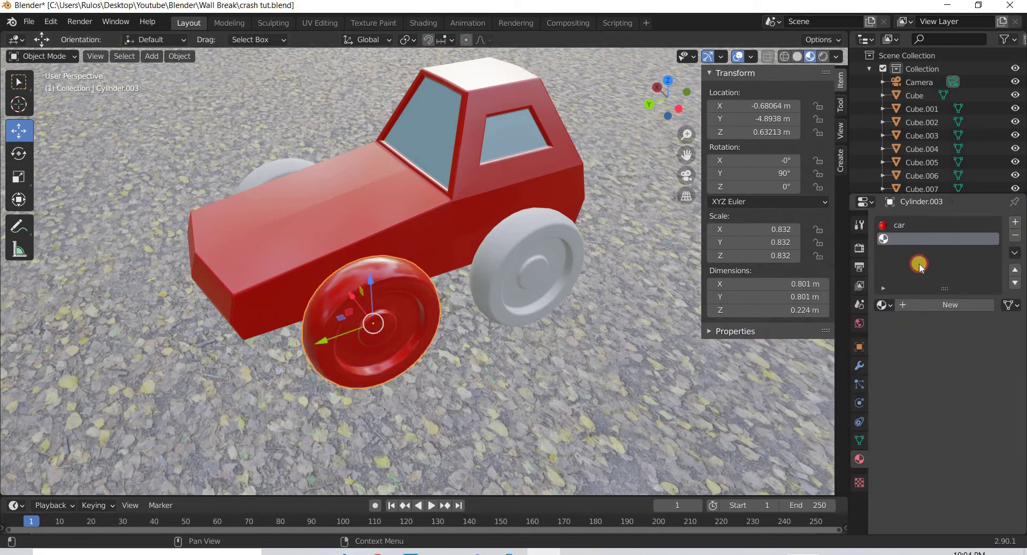
left_click(940, 306)
left_click(918, 240)
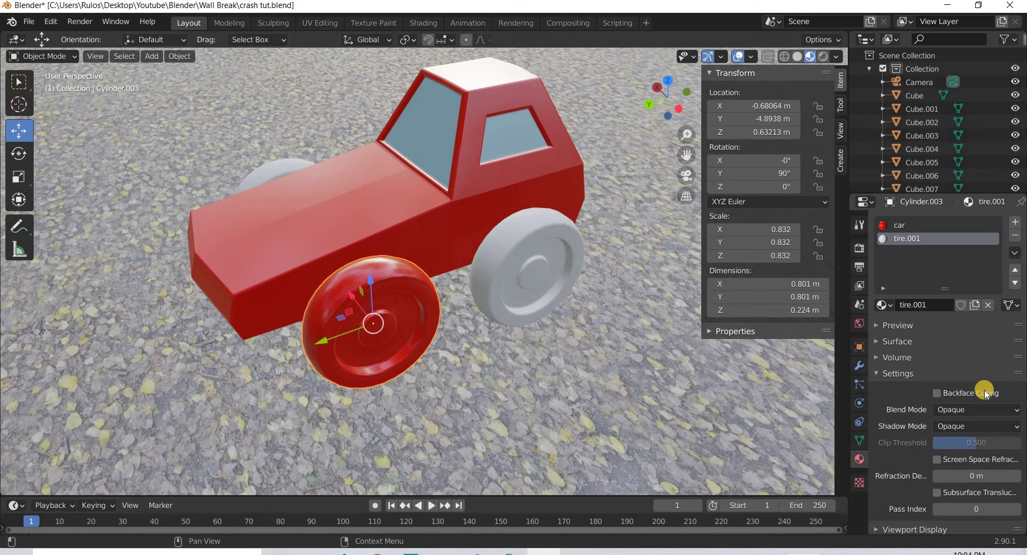
- Set the base color of the tire.001 material to a very dark navy blue
left_click(901, 329)
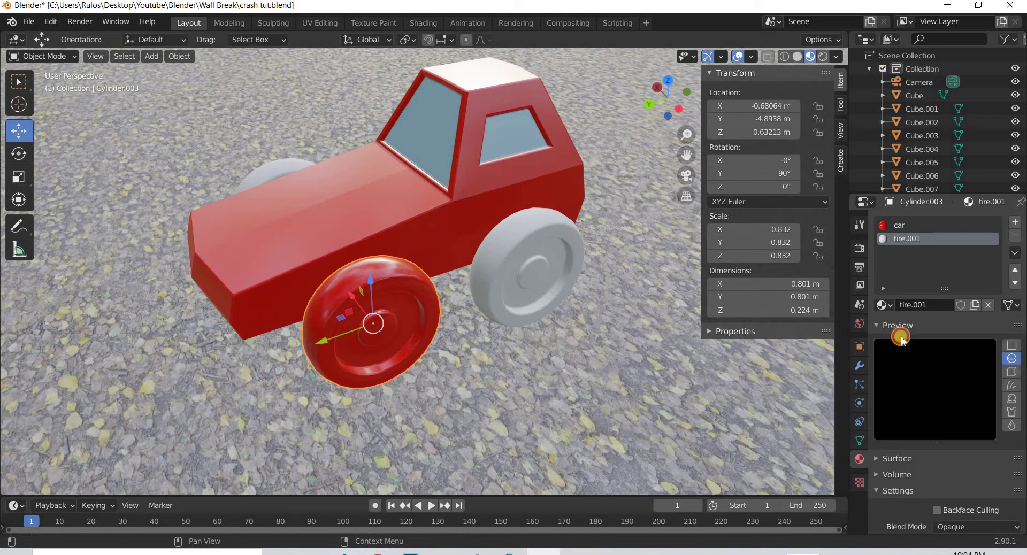
left_click(898, 333)
left_click(897, 340)
left_click(968, 441)
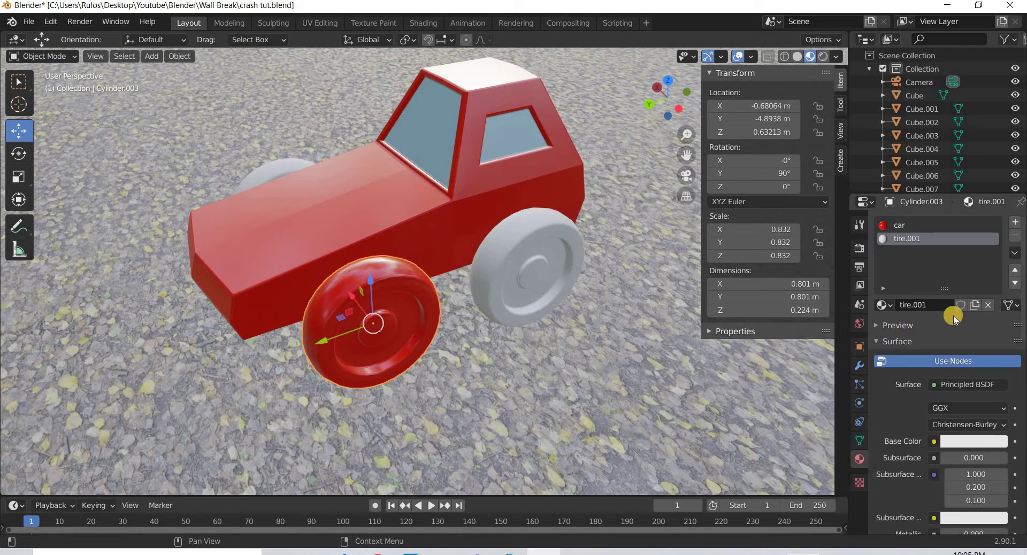
left_click(972, 262)
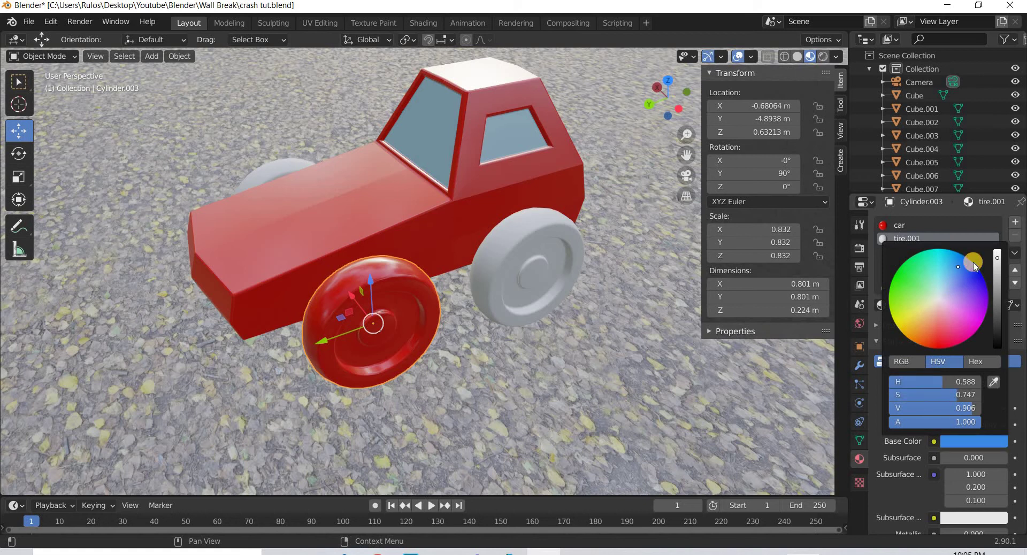
left_click_drag(1000, 333, 998, 346)
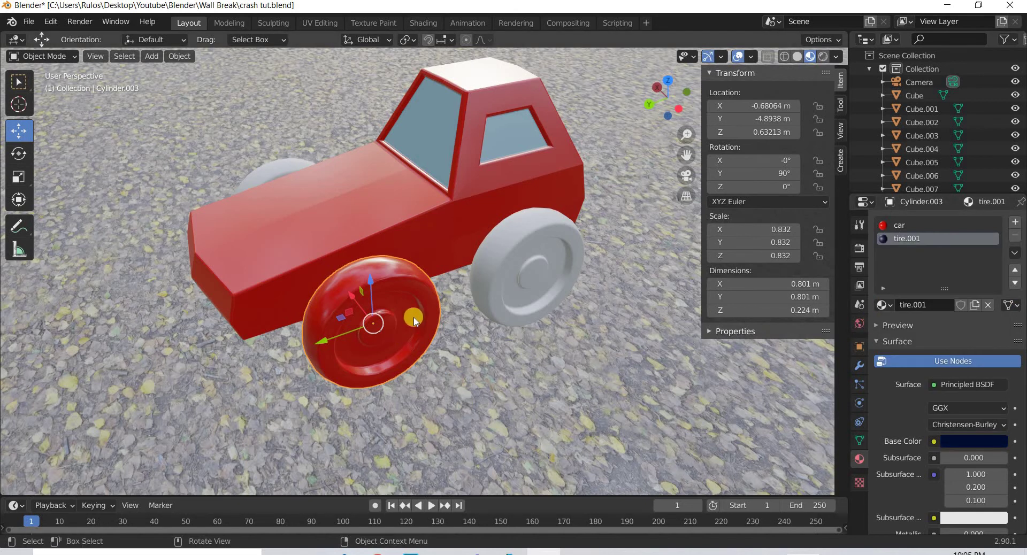
- Move the car material below tire.001 in the front wheel's slots and make tire.001 the active material
scroll(408, 316, "up", 2)
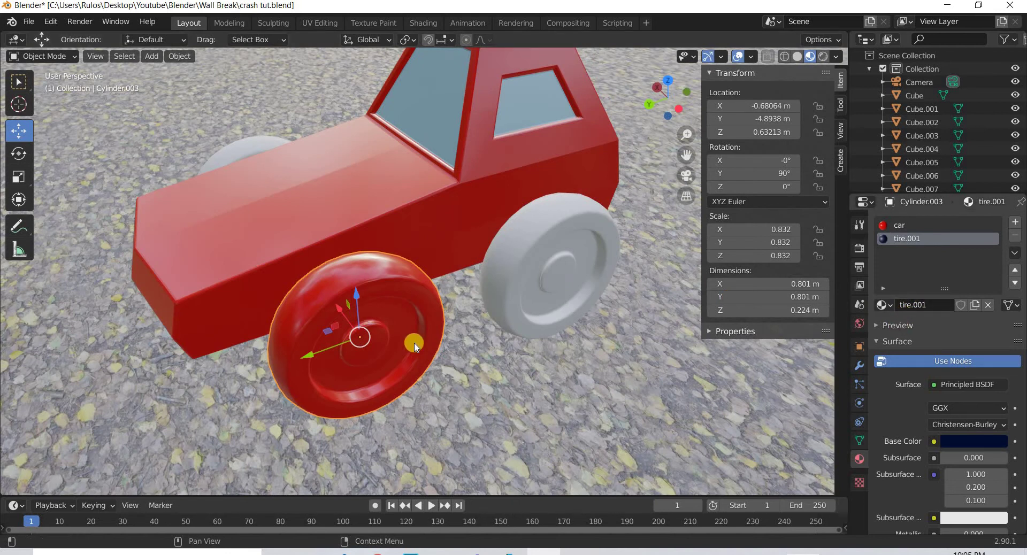
left_click(448, 317)
left_click(398, 281)
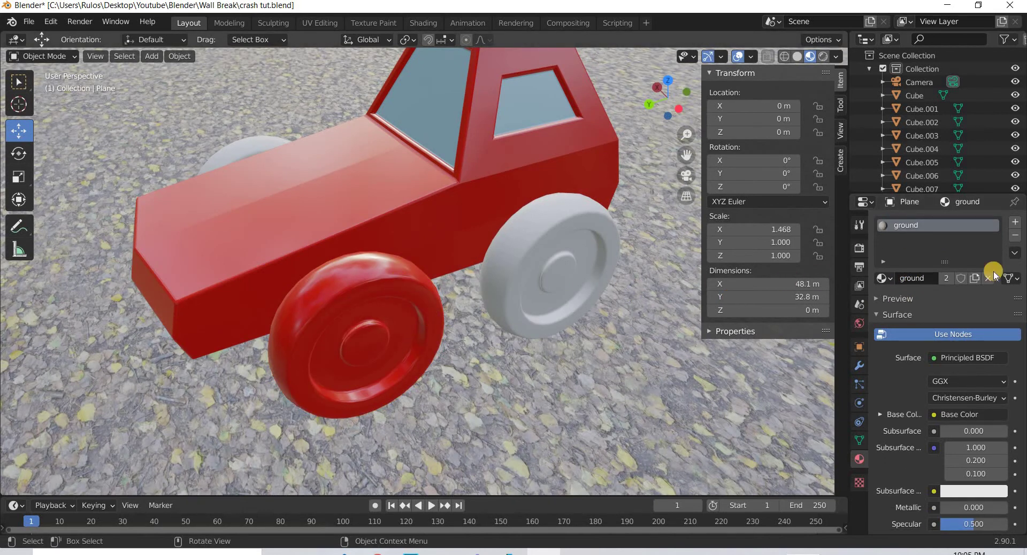
left_click(919, 227)
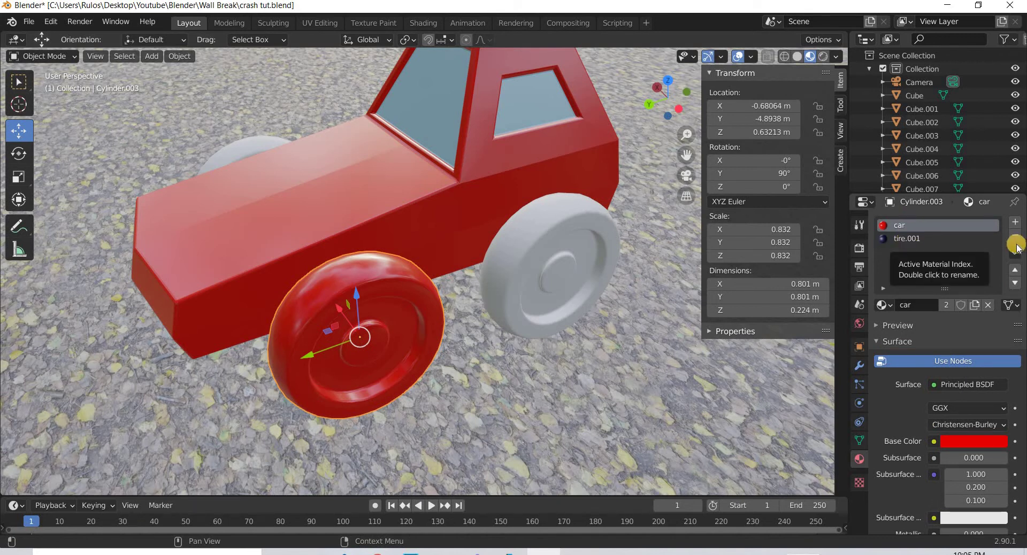
left_click(1014, 282)
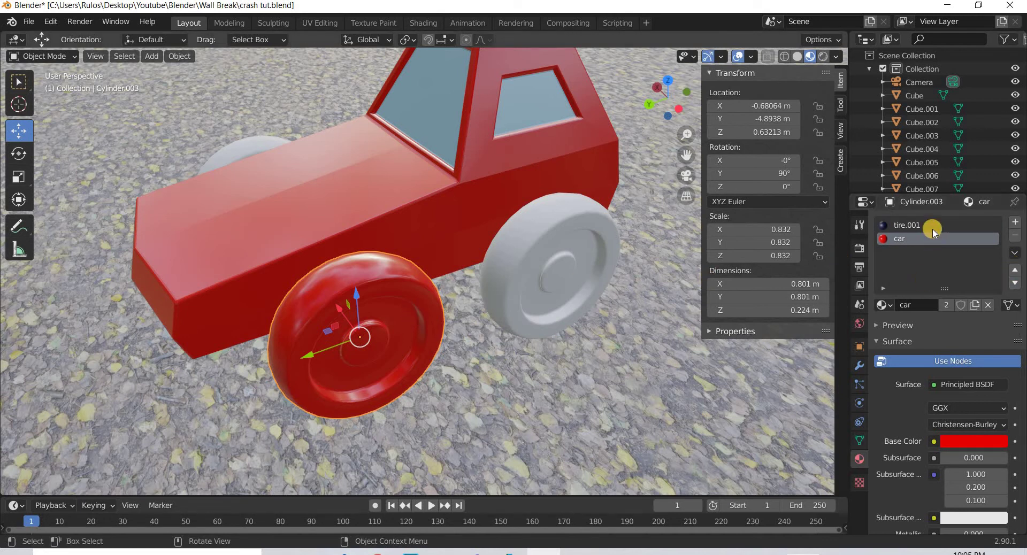
left_click(933, 227)
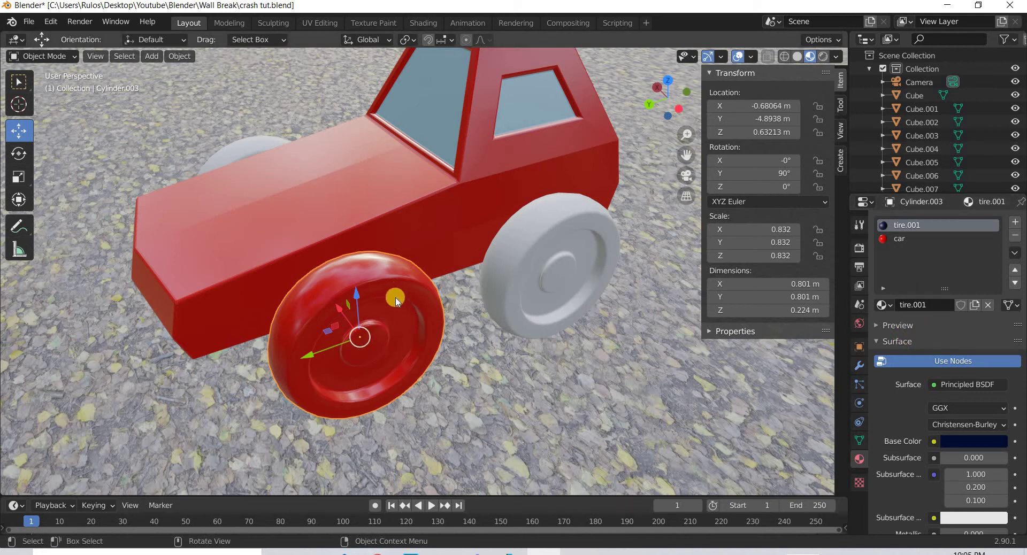
- Deselect all faces of the front wheel's mesh in Edit Mode and return to Object Mode
key("Tab")
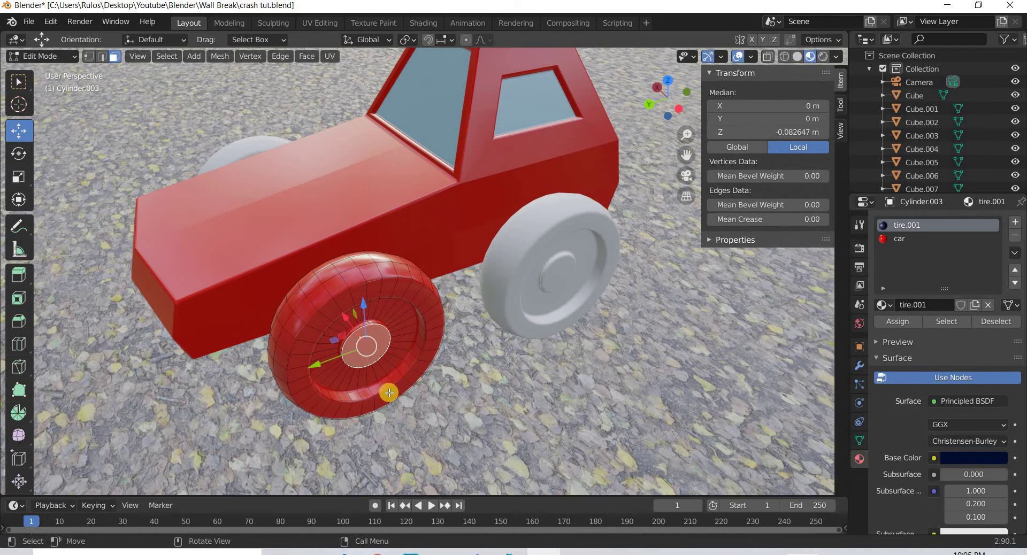
scroll(394, 376, "up", 1)
scroll(315, 369, "up", 5)
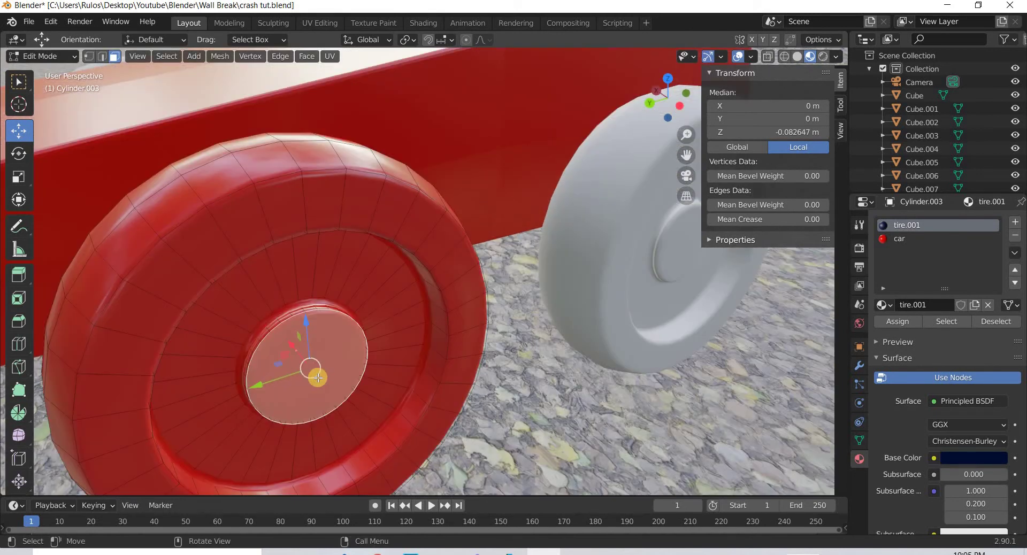
scroll(276, 265, "down", 3)
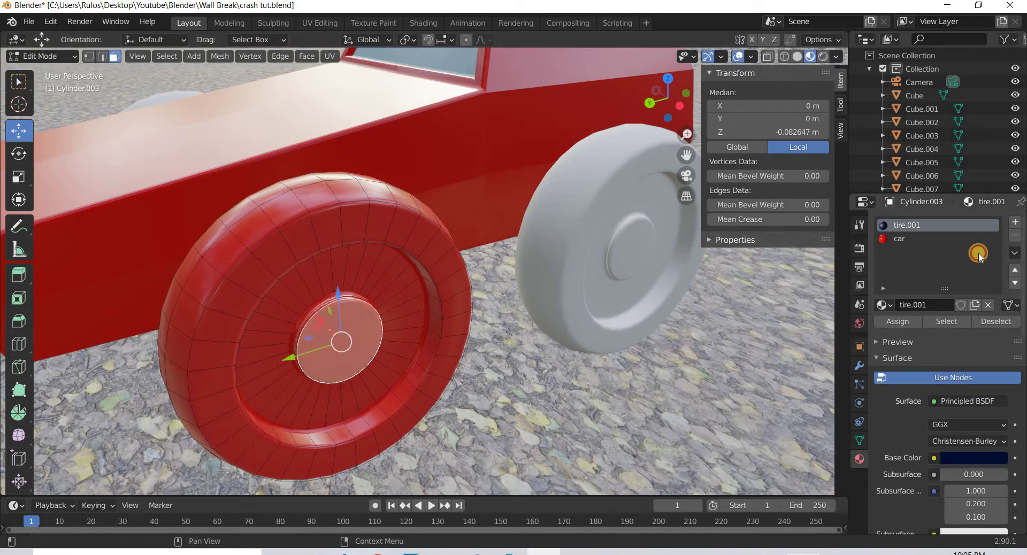
key("alt+a")
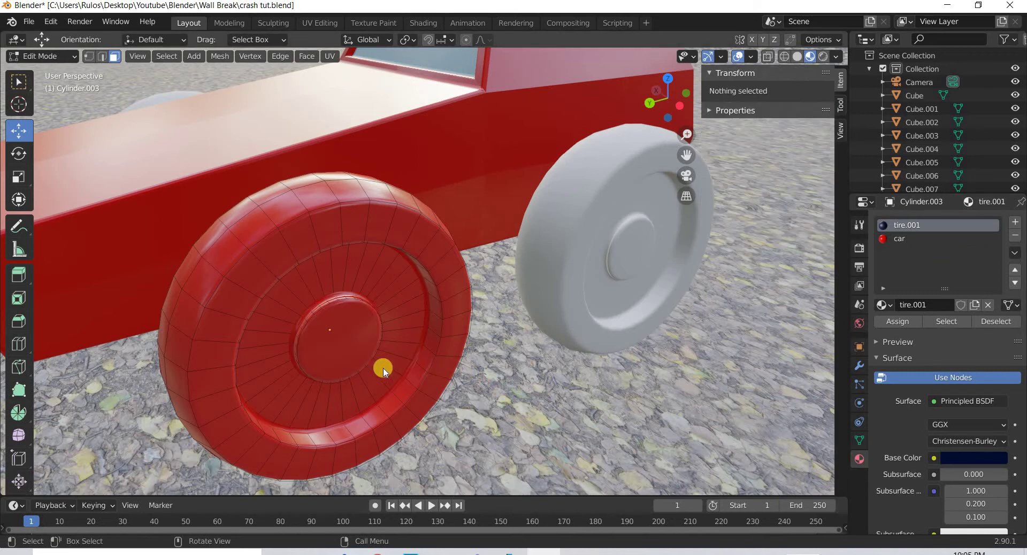
key("Tab")
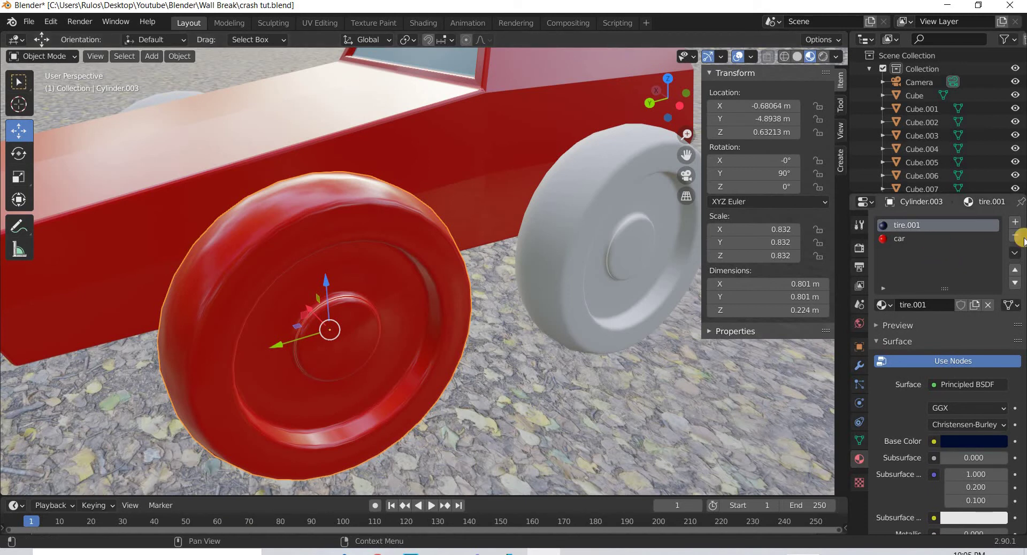
- Remove the car material slot from the front wheel and add it back as a second slot below tire.001
left_click(987, 240)
left_click(1015, 236)
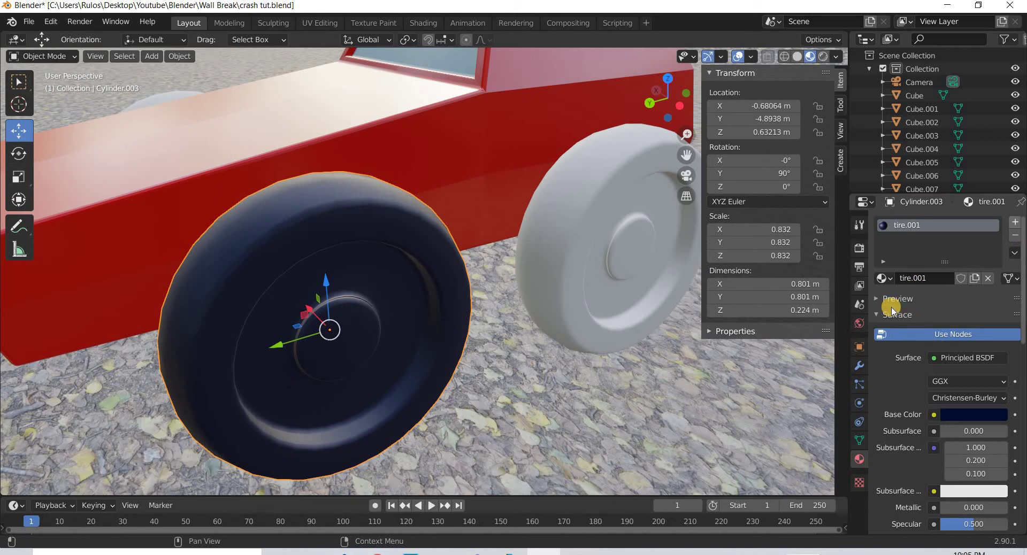
left_click(1014, 223)
left_click(887, 306)
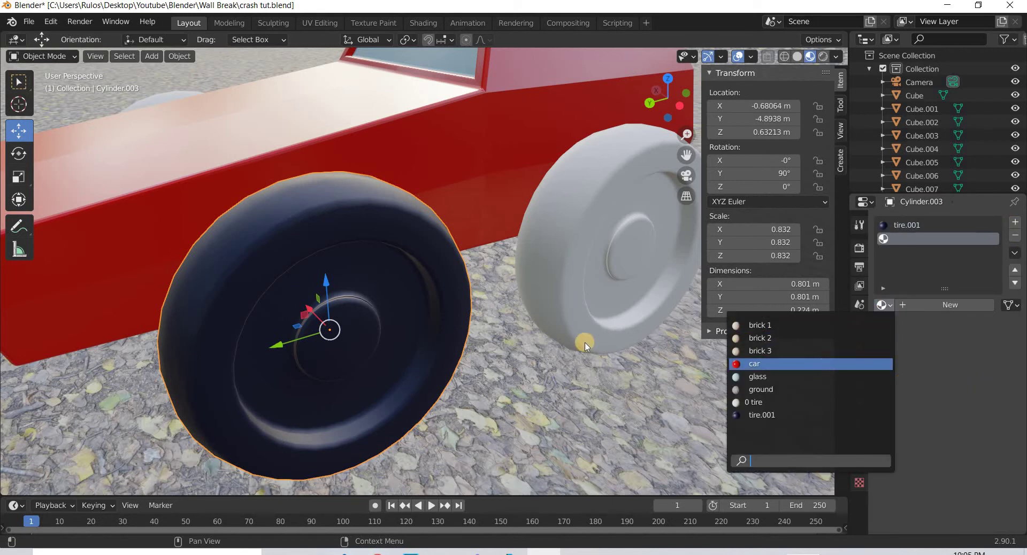
key("Return")
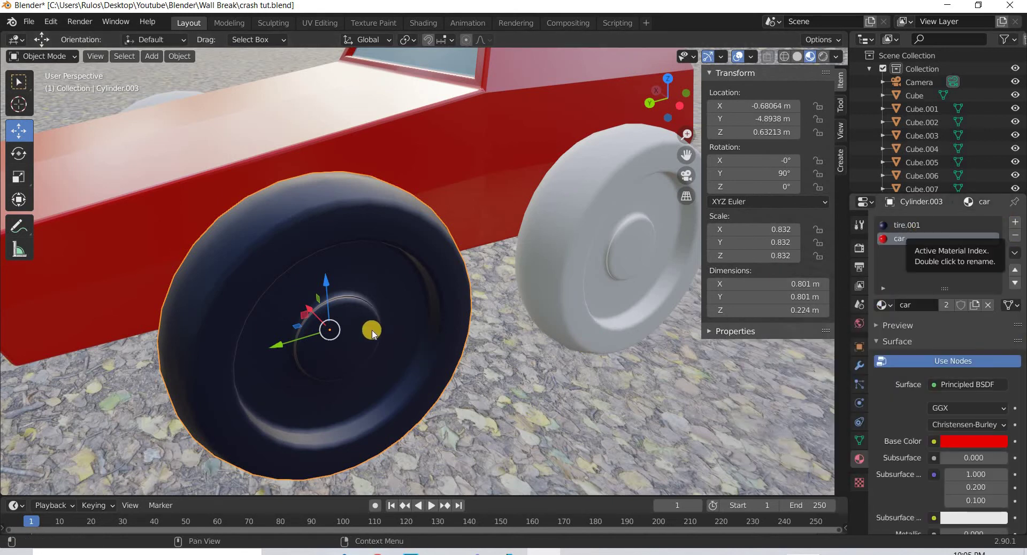
- Select the front wheel's central hub face in Edit Mode and expand the selection once with Select More
key("Tab")
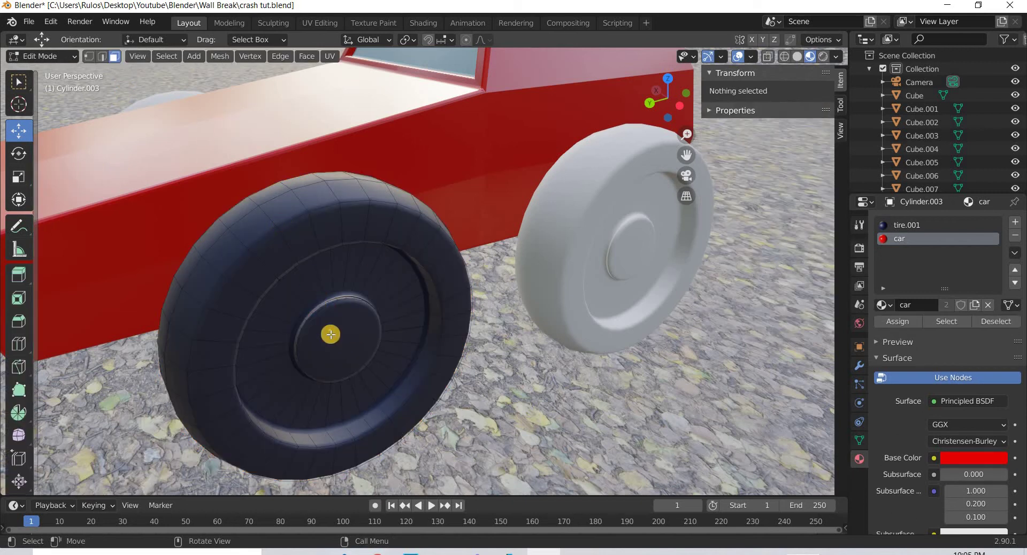
left_click(365, 344)
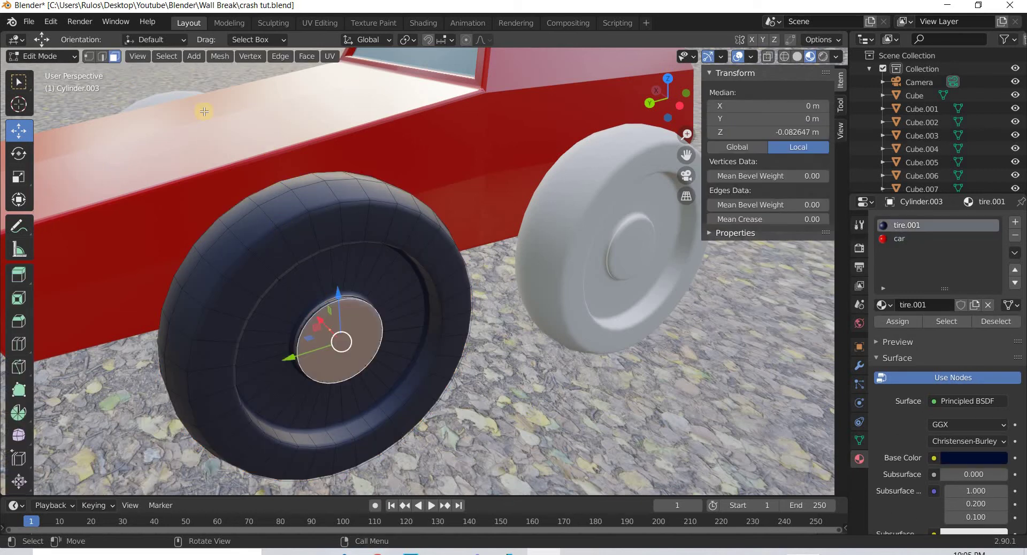
left_click(167, 56)
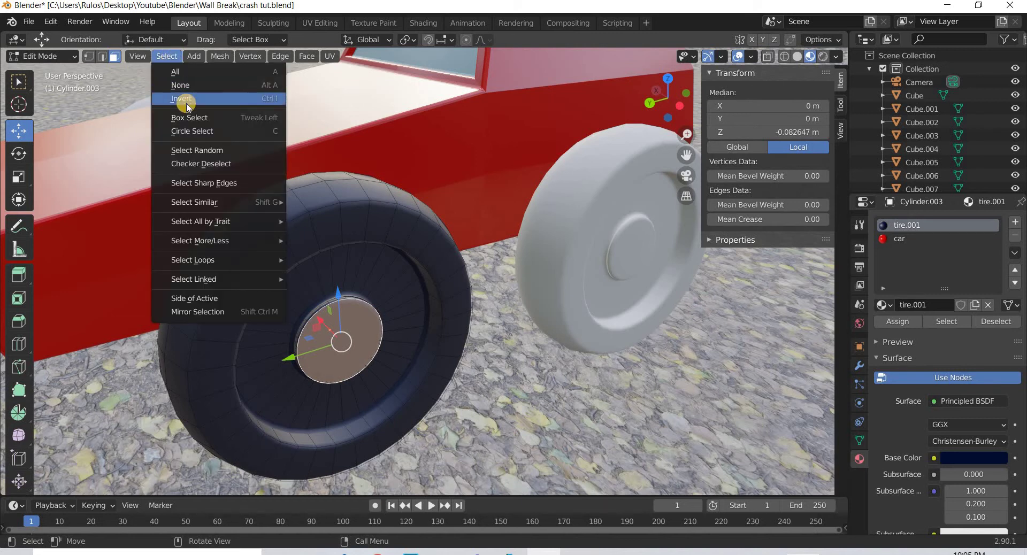
mouse_move(212, 206)
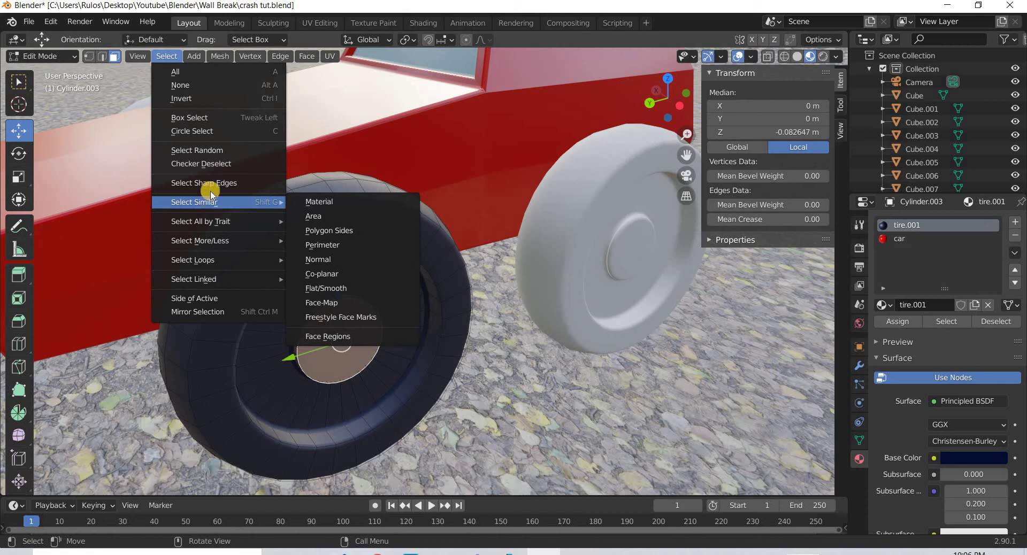
left_click(223, 60)
left_click(224, 60)
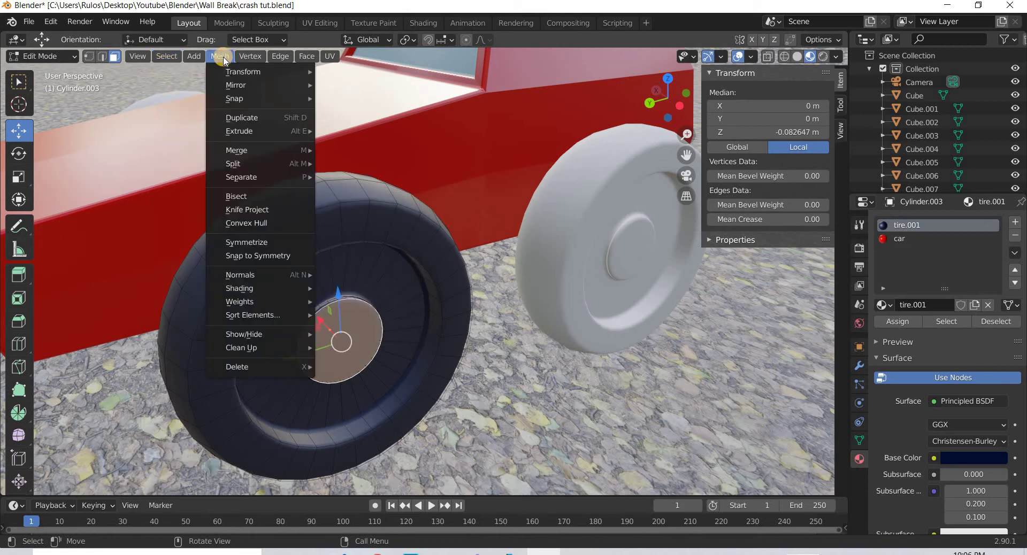
mouse_move(168, 57)
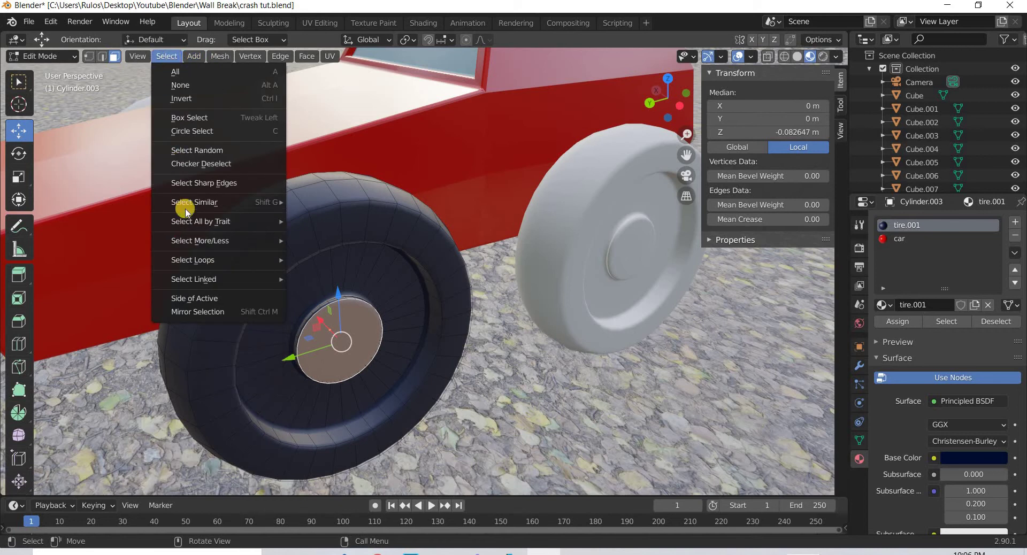
mouse_move(208, 282)
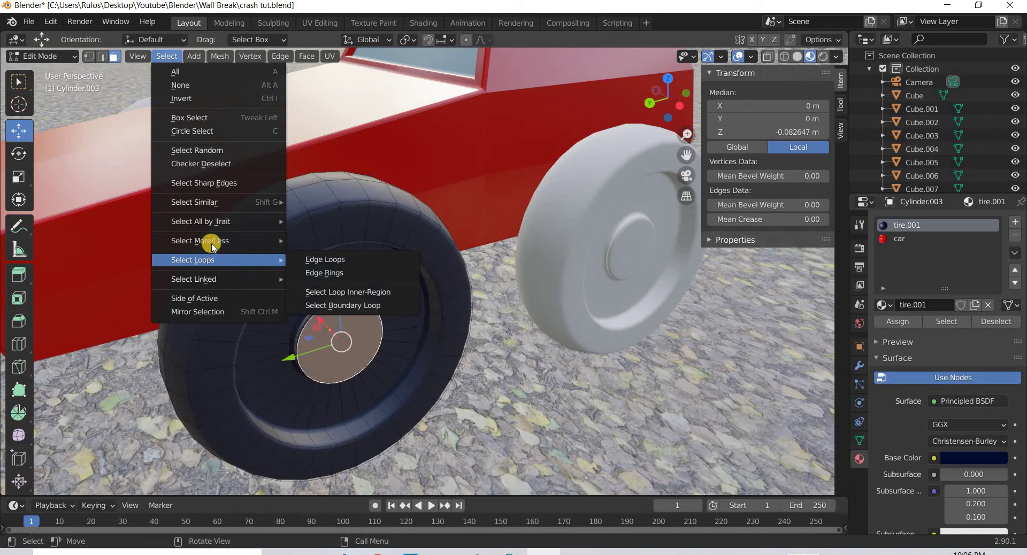
mouse_move(211, 242)
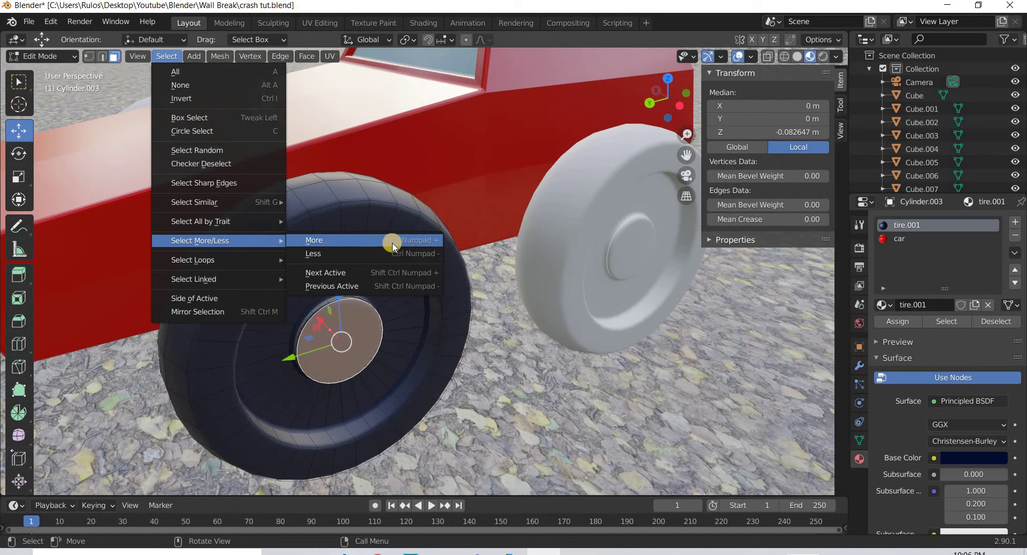
left_click(417, 245)
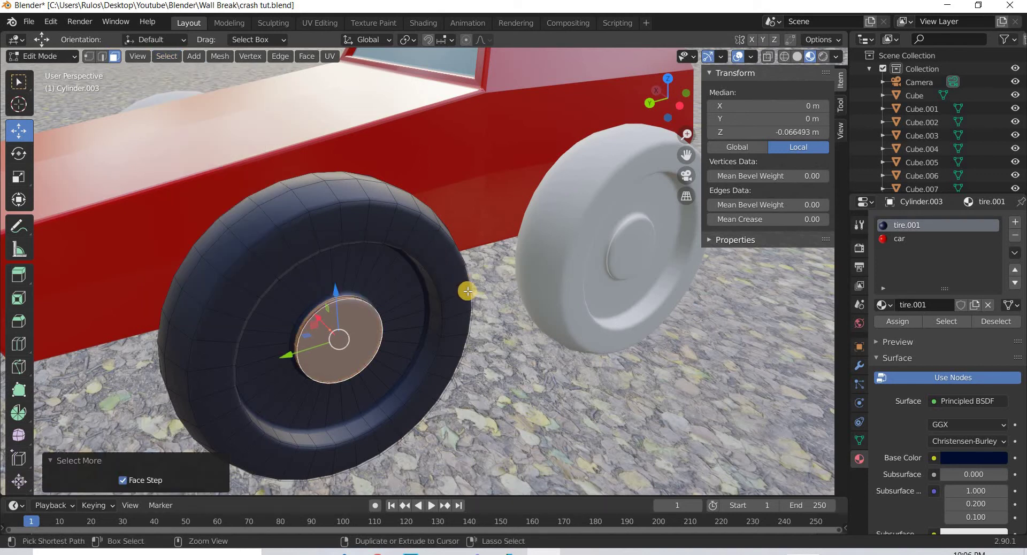
- Grow the selection to the wheel's inner disc, excluding the rim wall, assign the car material to it and return to Object Mode
key("ctrl+KP_Add")
key("ctrl+KP_Add")
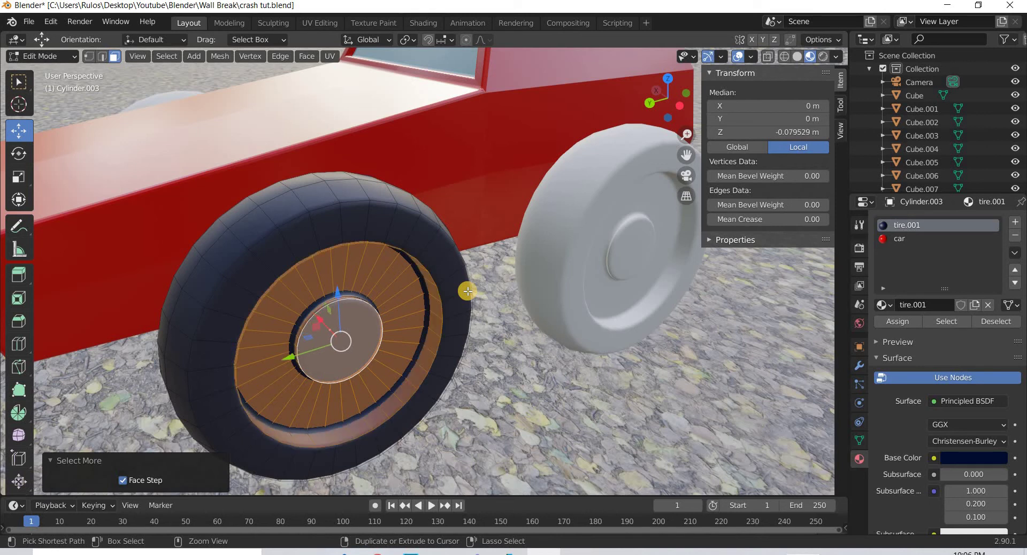
key("ctrl+KP_Subtract")
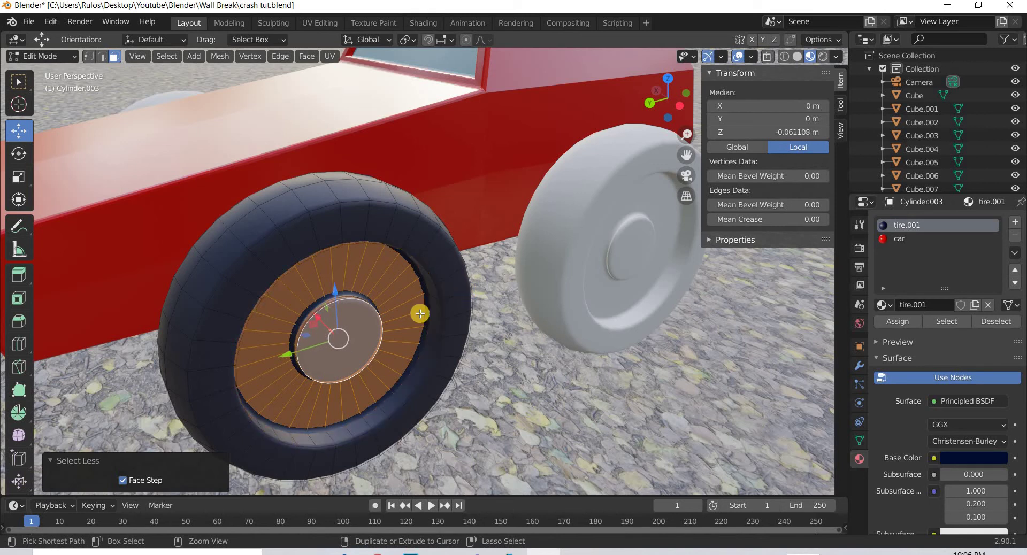
left_click(903, 239)
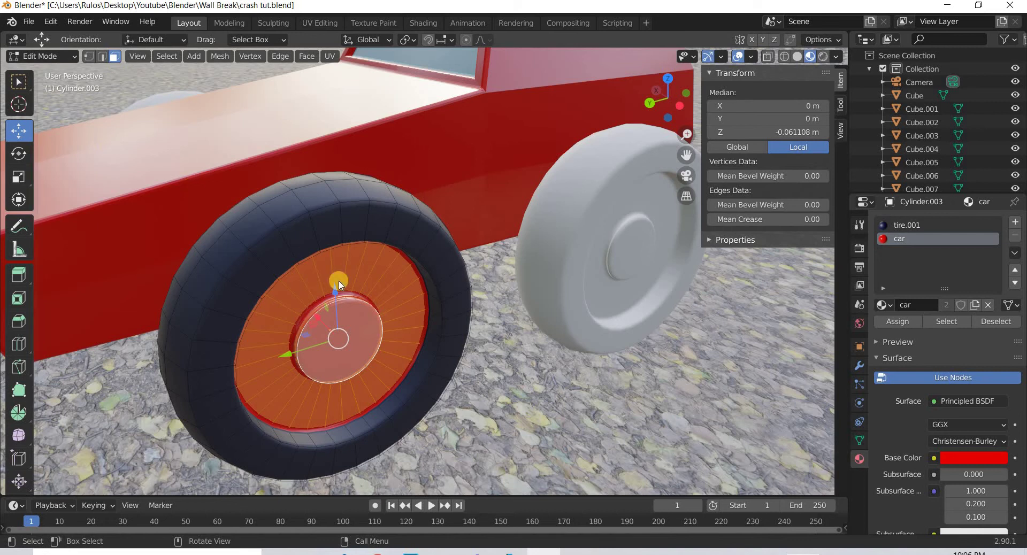
key("Tab")
- Replace the plain rear wheel with a duplicate of the finished front wheel, moved about -0.97 m along Y
left_click(568, 315)
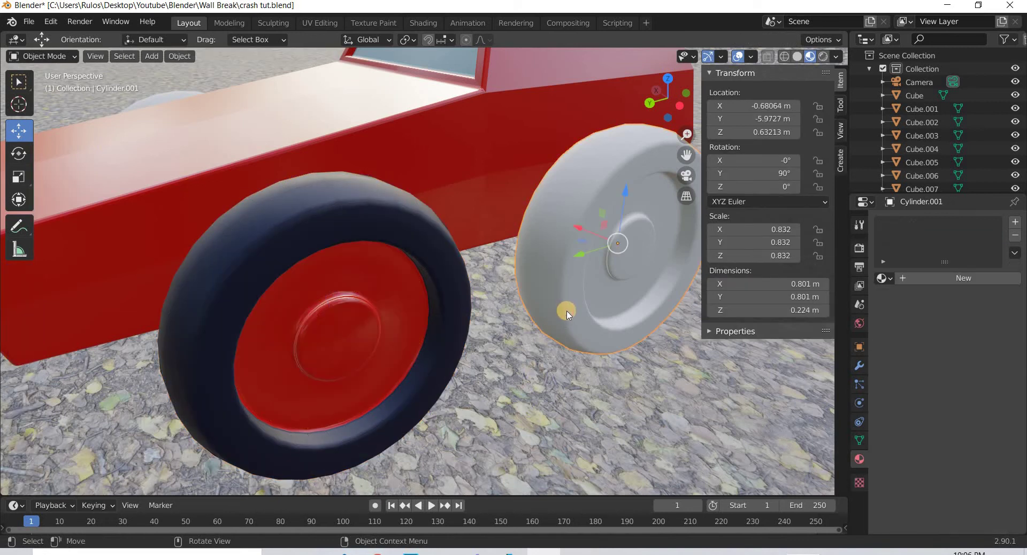
key("Delete")
left_click(407, 320)
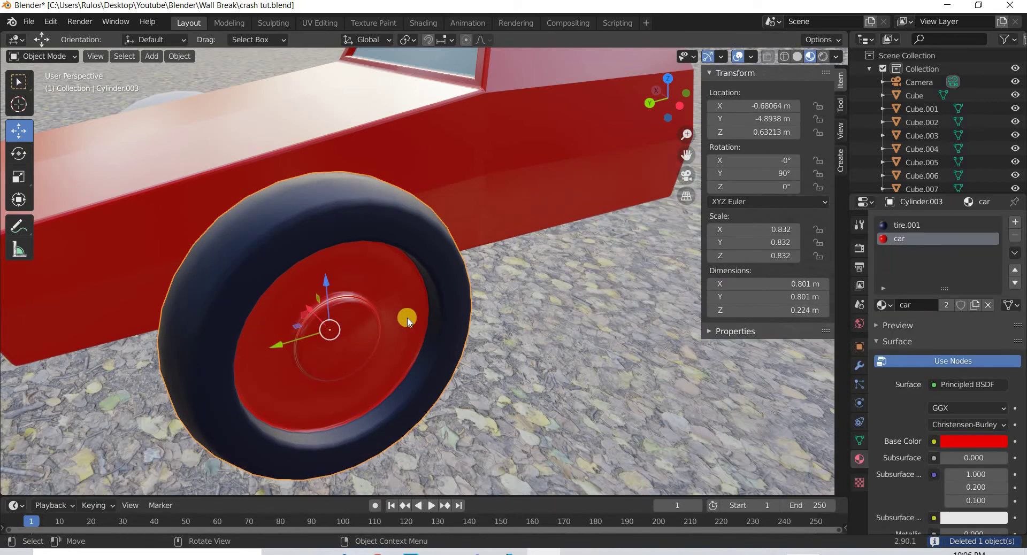
key("shift+d")
key("Escape")
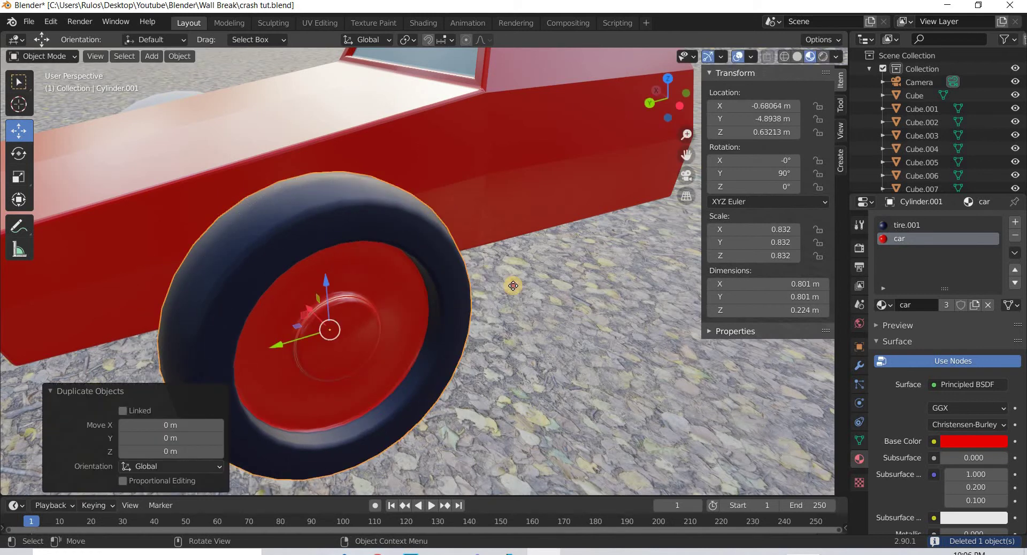
key("g")
key("y")
left_click(495, 361)
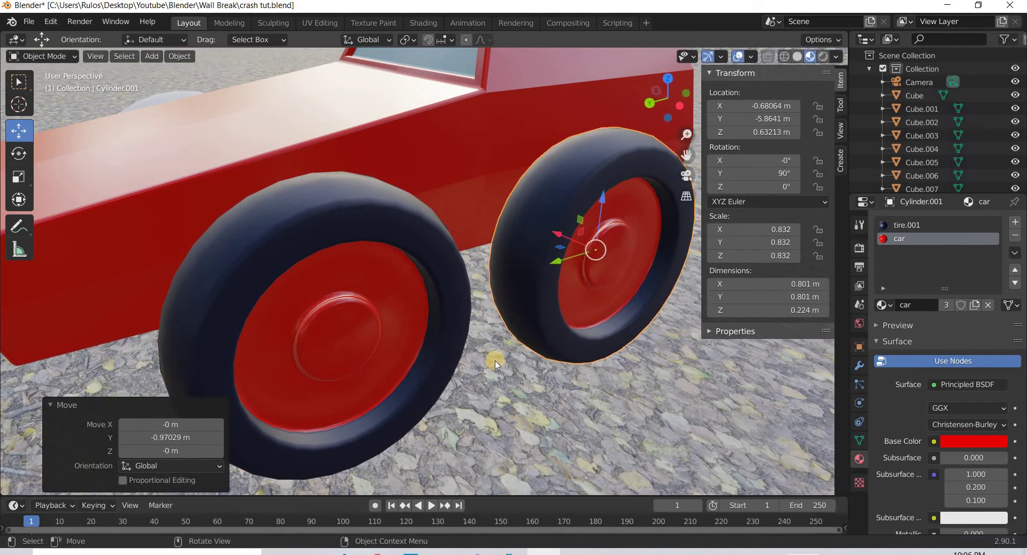
- On the car's other side, select the front wheel's hub face in Edit Mode and grow the selection over the inner disc
middle_click_drag(496, 365, 494, 319)
left_click(569, 355)
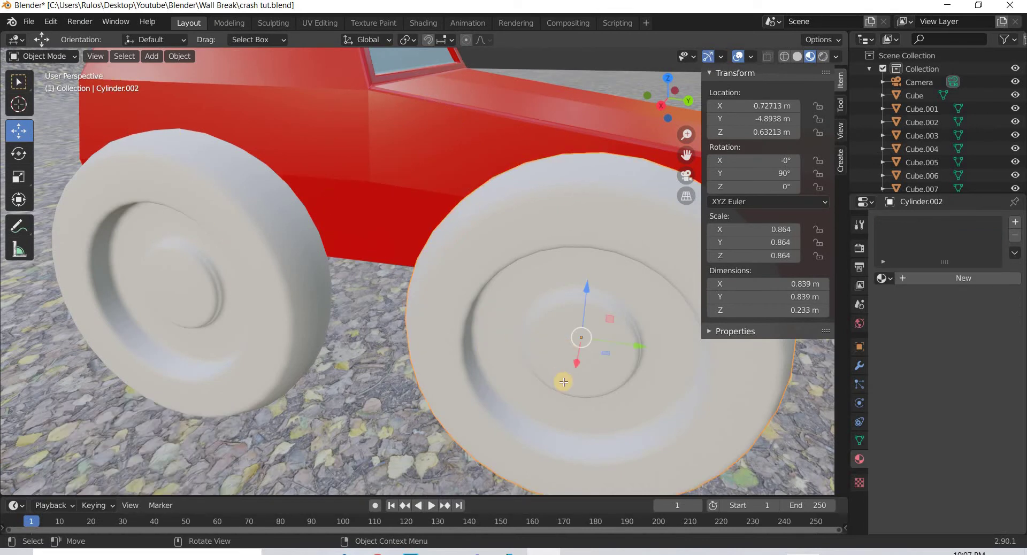
key("Tab")
left_click(567, 355)
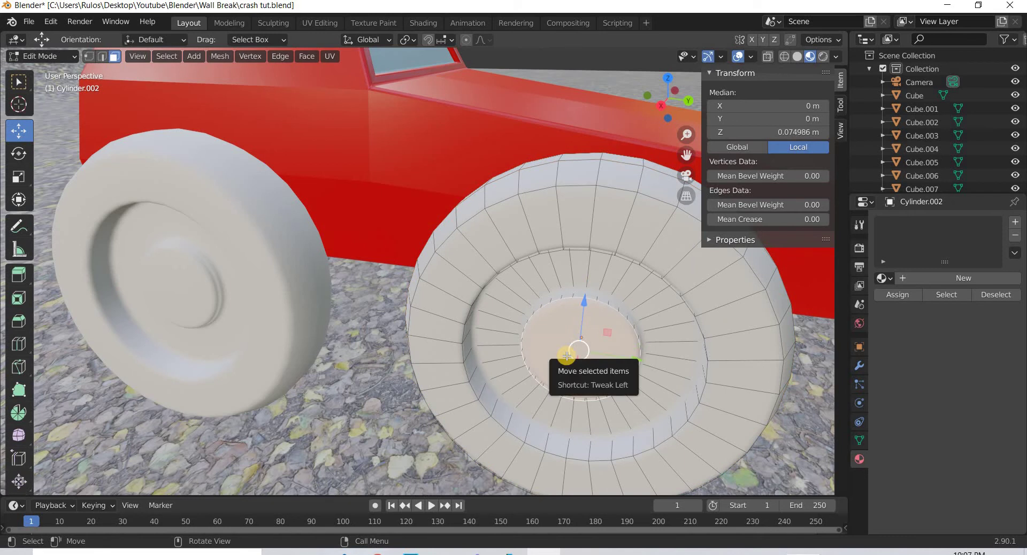
key("ctrl+KP_Add")
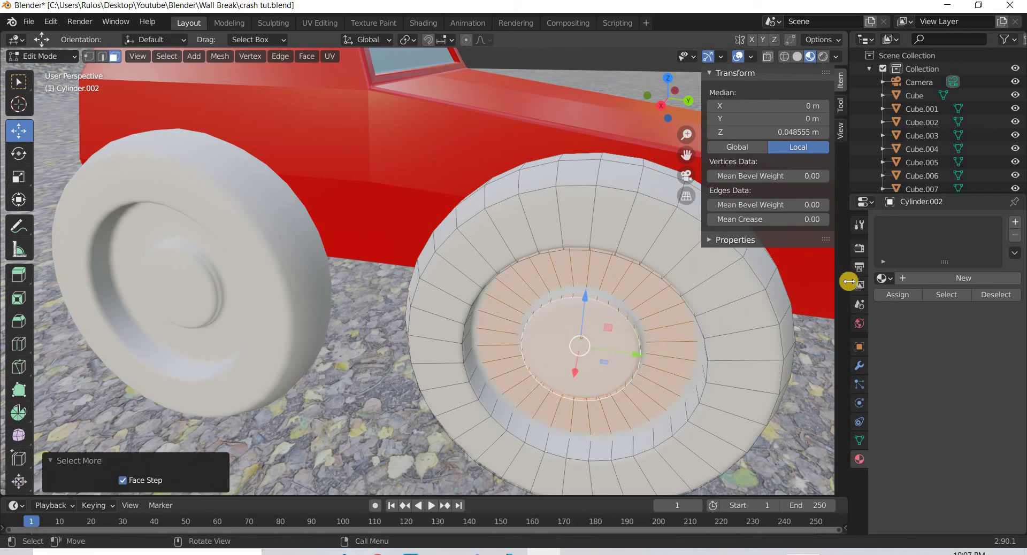
- Apply tire.001 to this front wheel and assign the car material from a second slot to the selected inner disc faces
left_click(887, 279)
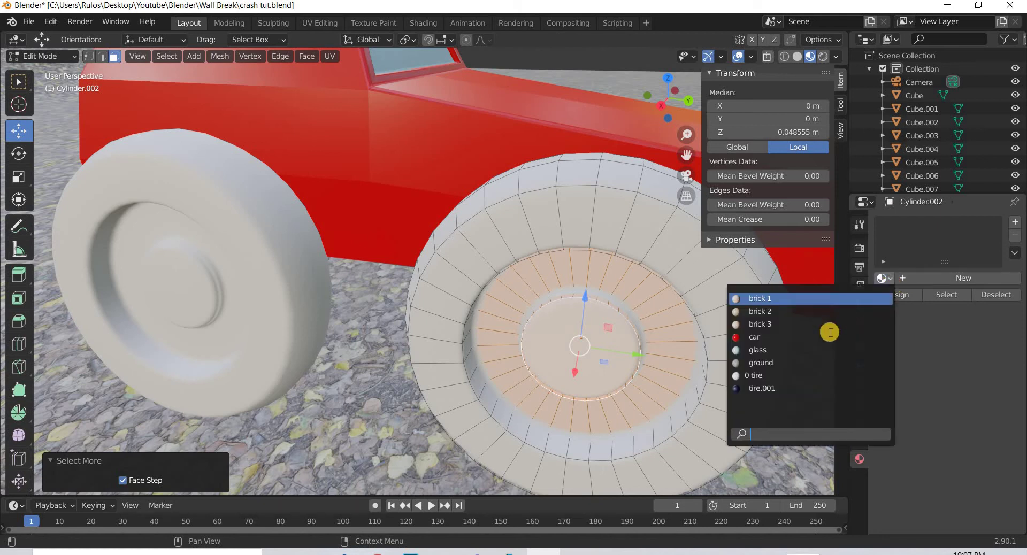
left_click(770, 388)
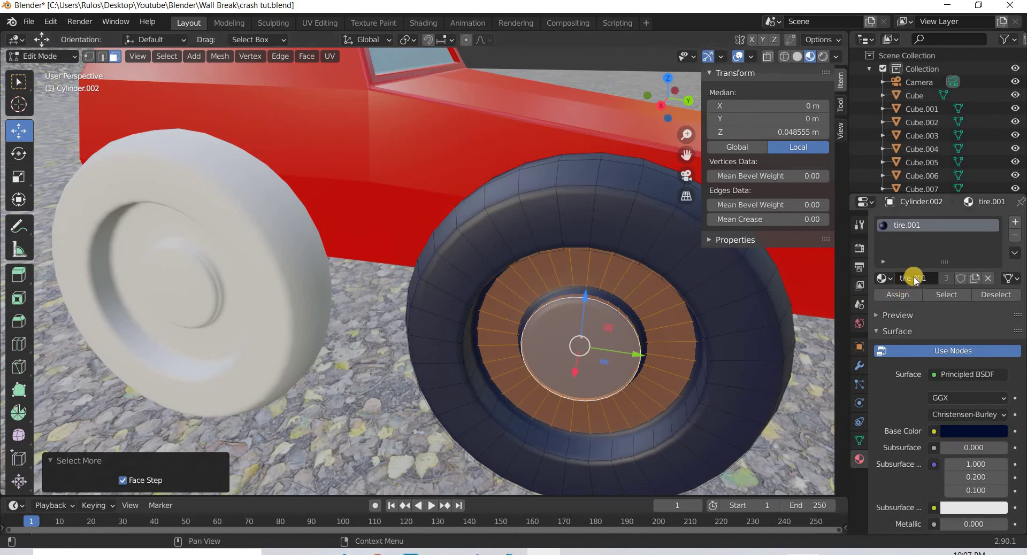
left_click(1014, 222)
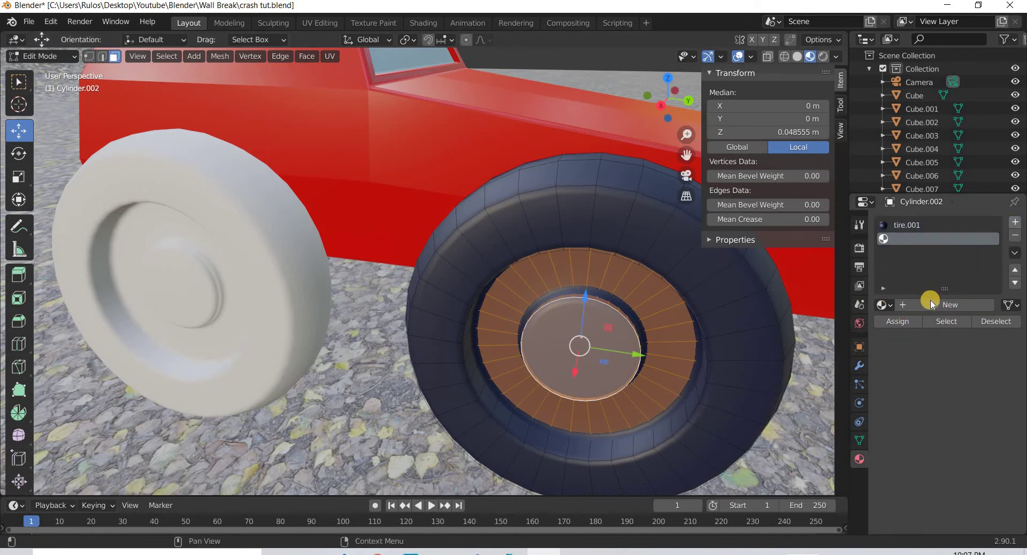
left_click(889, 307)
left_click(779, 365)
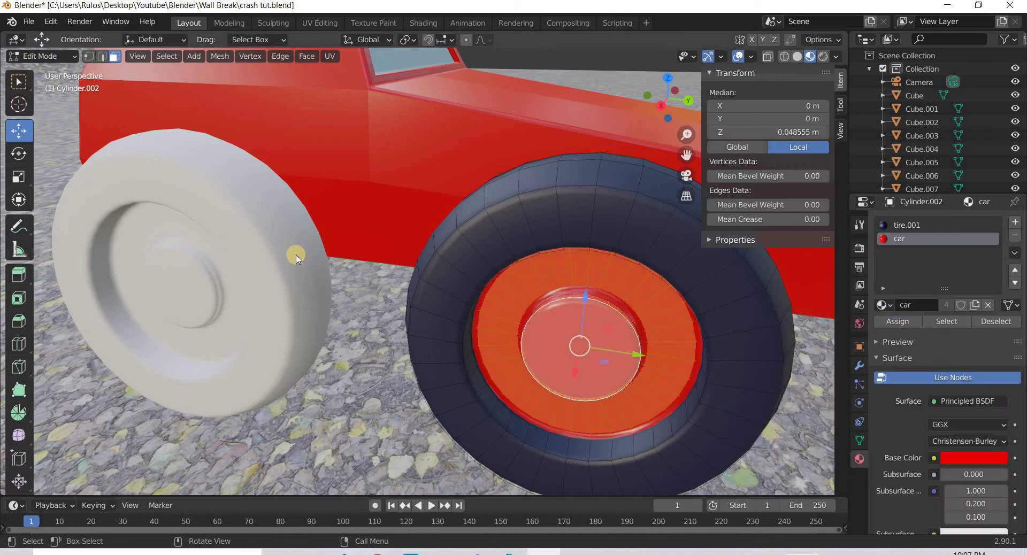
key("Tab")
- Replace this side's plain rear wheel with a duplicate of its finished front wheel, moved about -0.90 m along Y
left_click(289, 320)
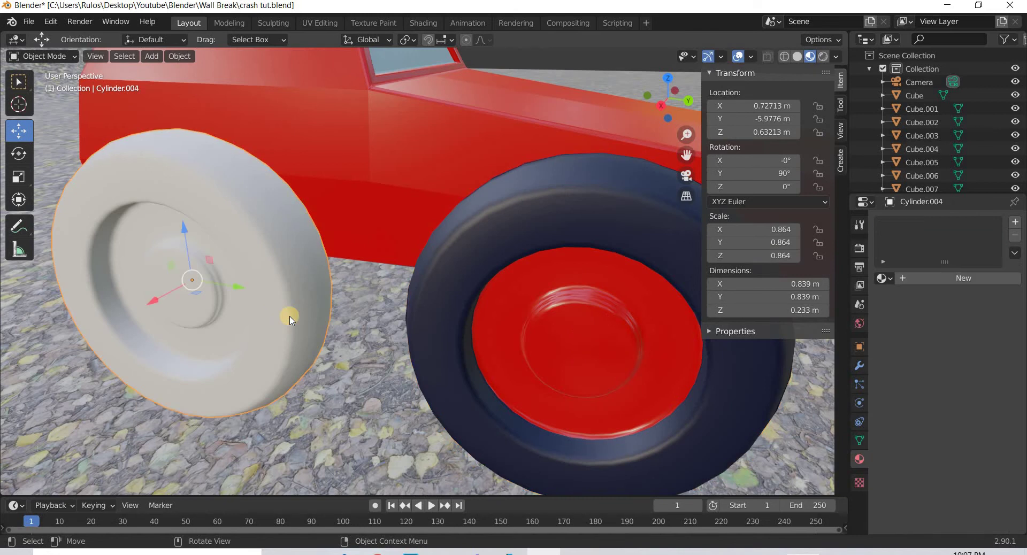
key("Delete")
left_click(536, 334)
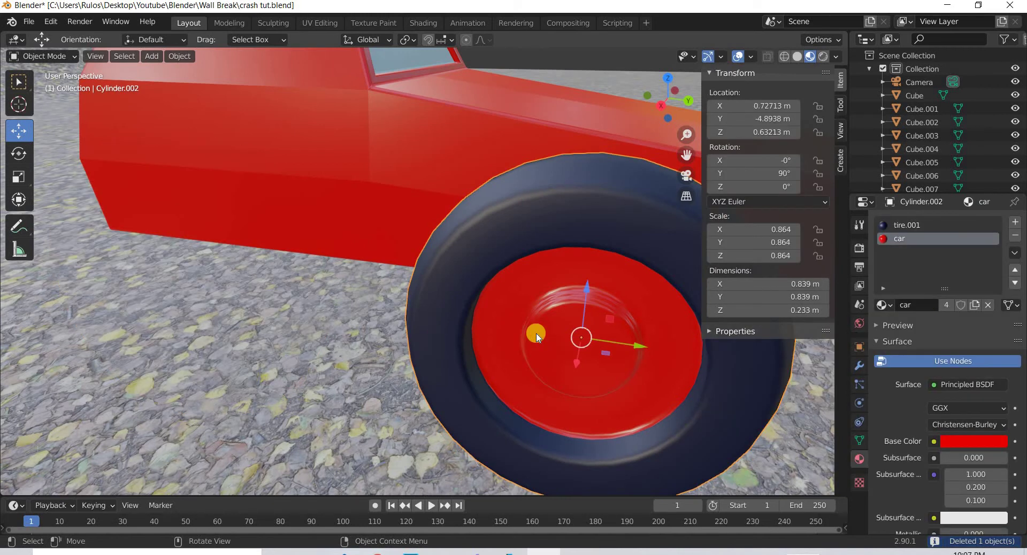
key("shift+d")
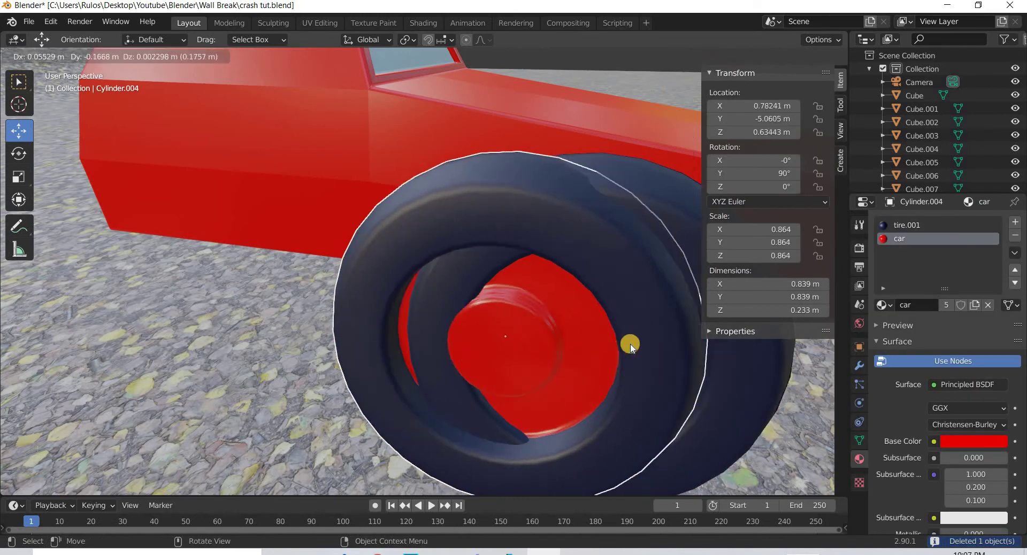
key("Escape")
scroll(323, 312, "down", 2)
left_click_drag(609, 344, 368, 309)
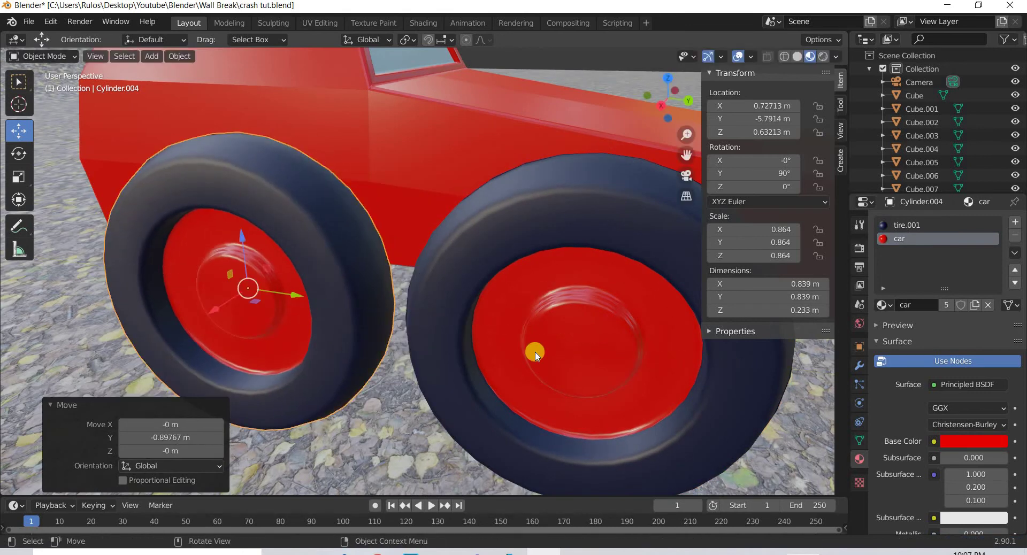
- Lower the car body about 0.217 m along Z over the wheels, working in the right orthographic view
scroll(239, 369, "down", 7)
middle_click_drag(239, 369, 483, 181)
left_click(484, 184)
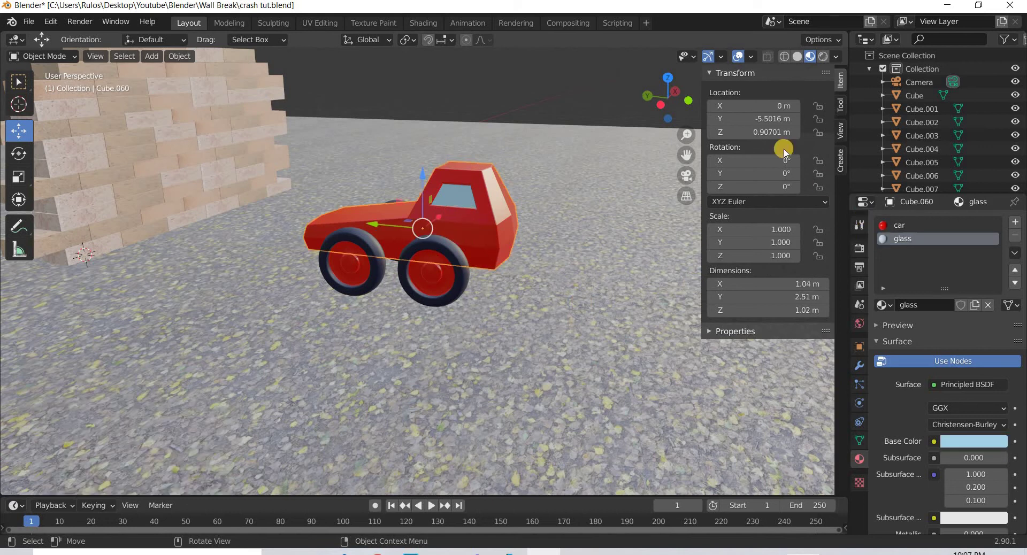
key("KP_1")
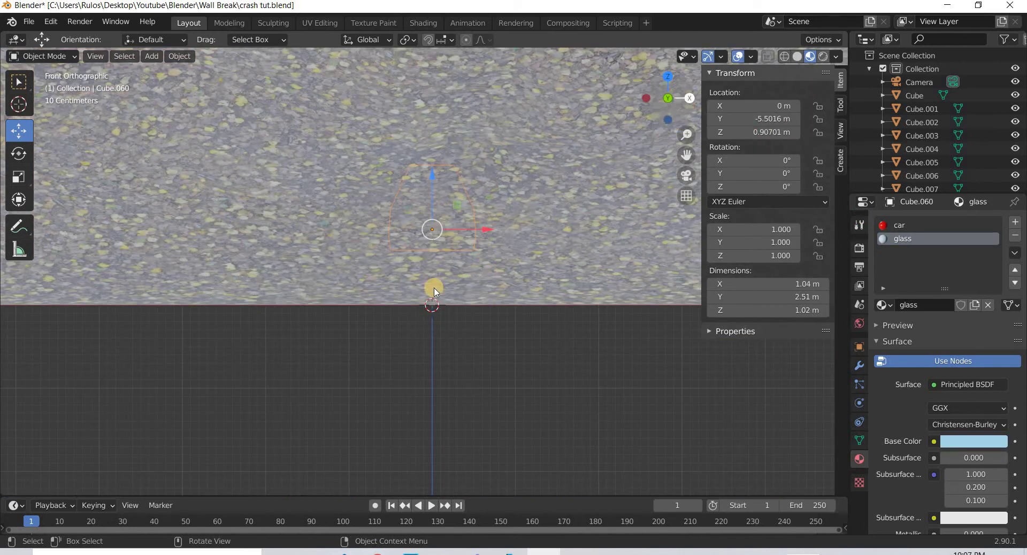
key("KP_3")
scroll(422, 131, "up", 7)
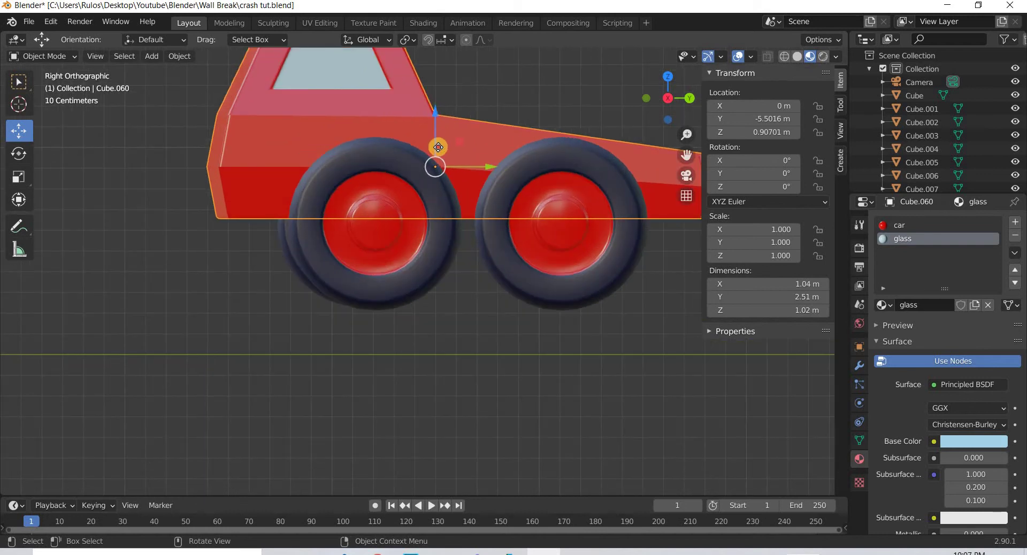
left_click_drag(438, 147, 475, 308)
- Add an active rigid body to the car body and enable its Animated option
middle_click_drag(431, 380, 509, 323)
scroll(398, 388, "down", 5)
scroll(398, 389, "down", 5)
scroll(508, 323, "up", 2)
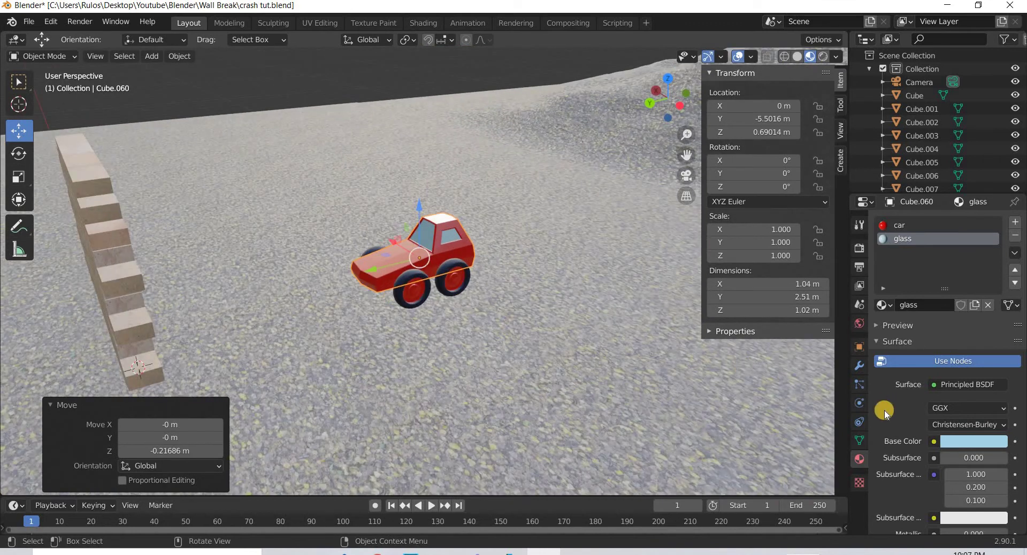
left_click(858, 422)
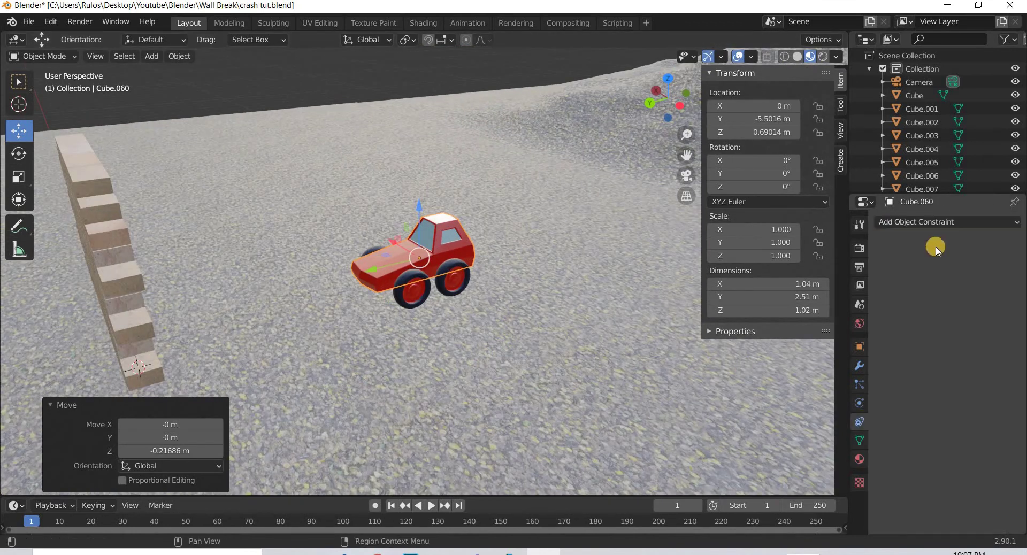
left_click(873, 395)
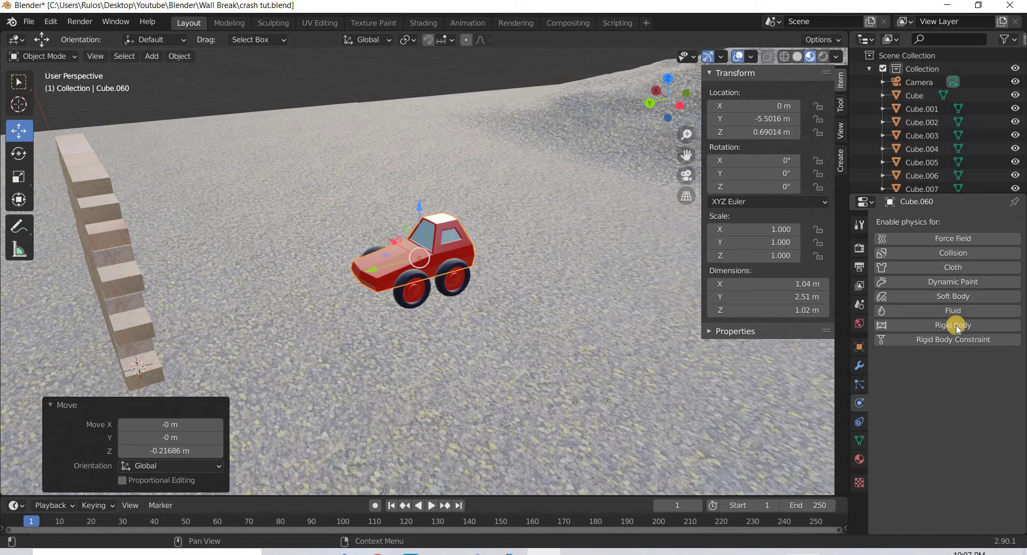
left_click(952, 325)
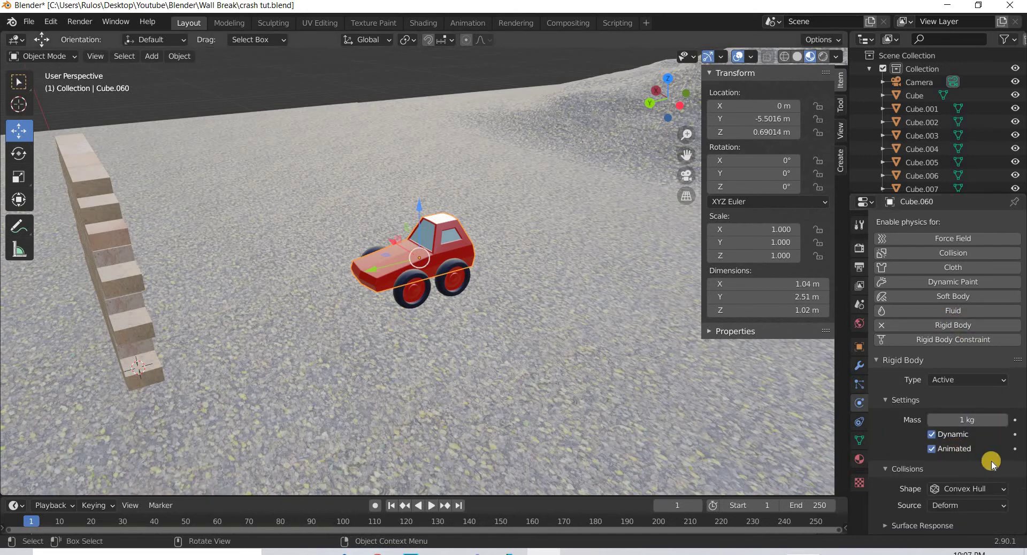
- Move the car back from the wall to about X 1.68 m, Y -10.95 m and insert a location keyframe at frame 1
scroll(447, 431, "down", 3)
middle_click_drag(328, 455, 319, 436)
left_click_drag(363, 495, 362, 405)
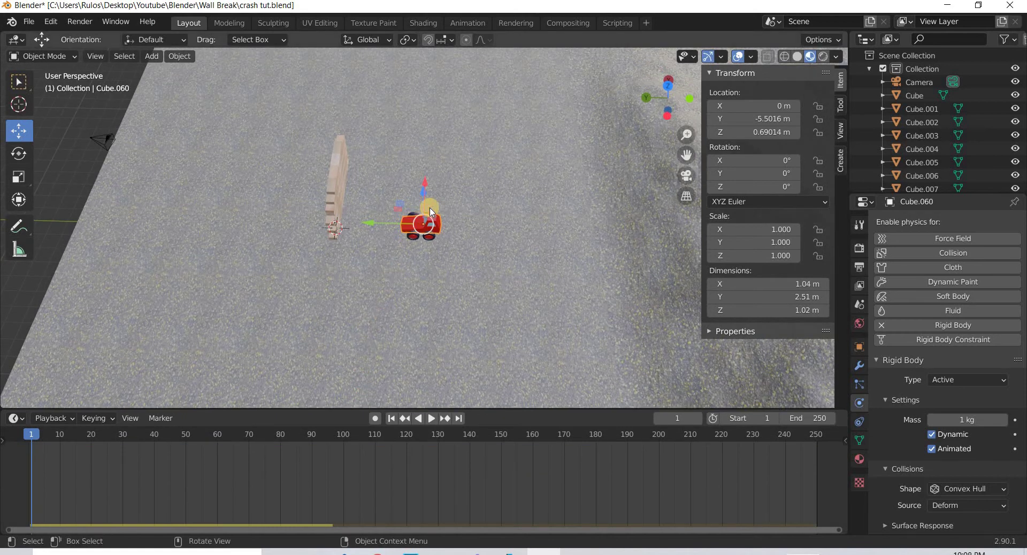
middle_click_drag(373, 432, 383, 427)
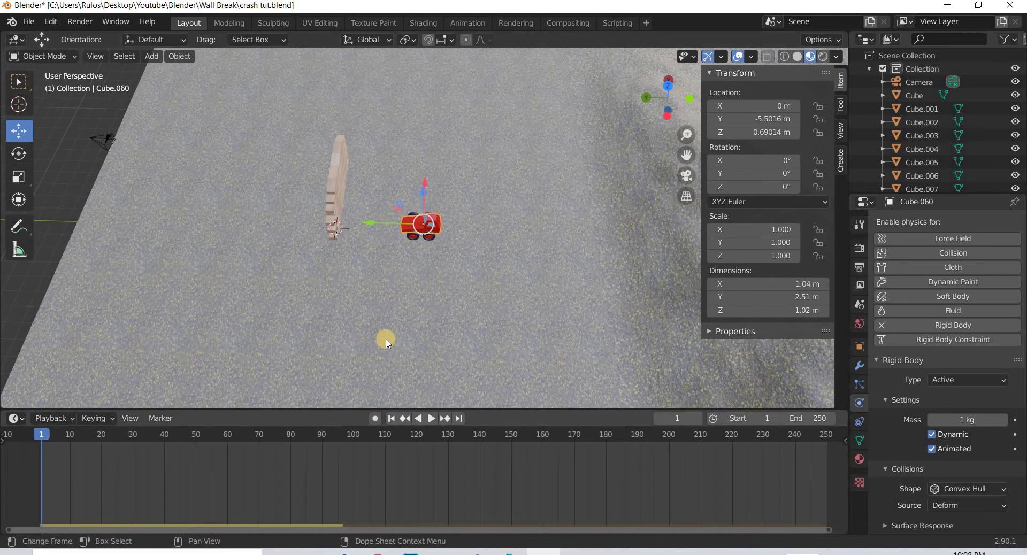
middle_click_drag(419, 305, 393, 214)
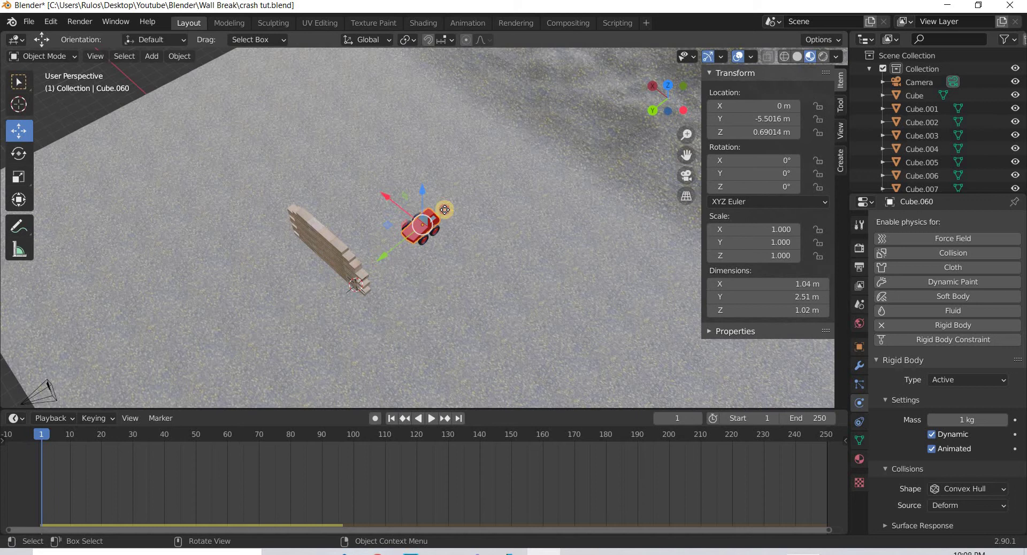
left_click_drag(439, 204, 426, 145)
middle_click_drag(439, 282, 360, 248)
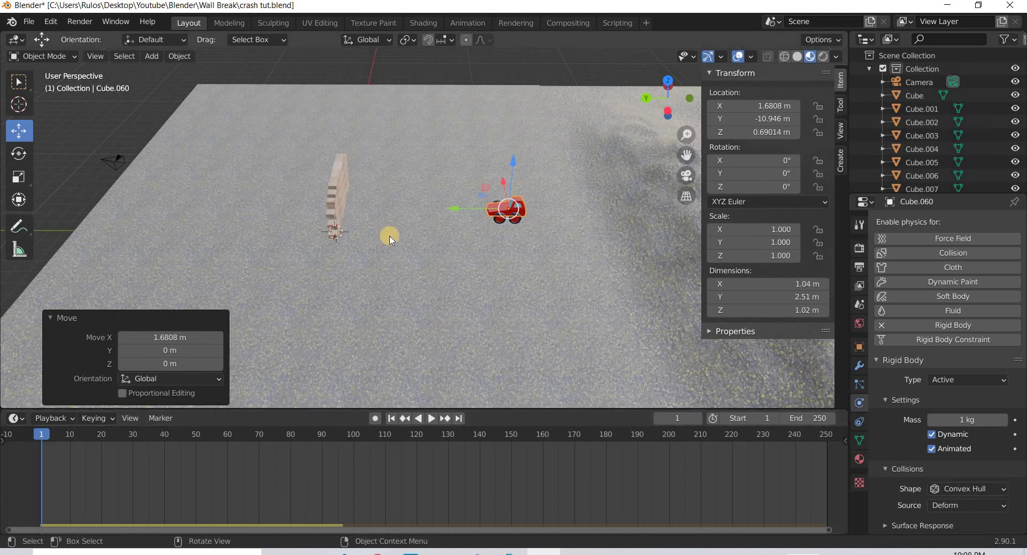
key("i")
key("Return")
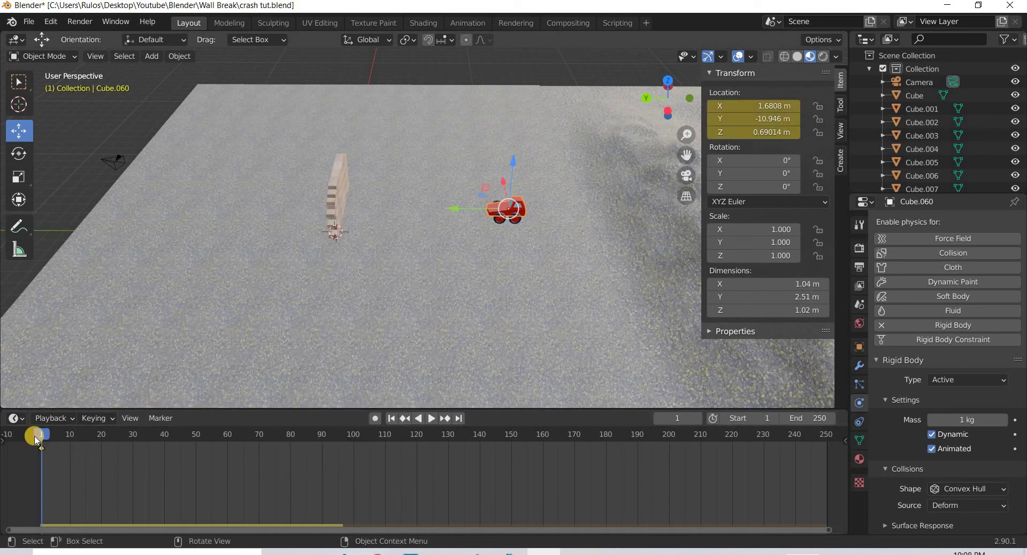
- At frame 48, move the car about 18.77 m along Y past the wall and insert a location keyframe
key("space")
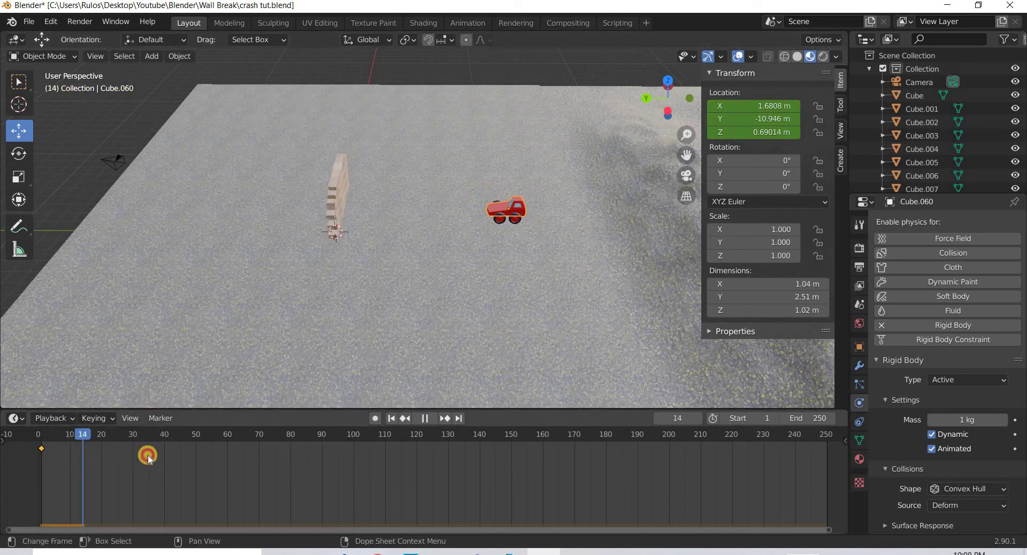
left_click(148, 457)
left_click(190, 464)
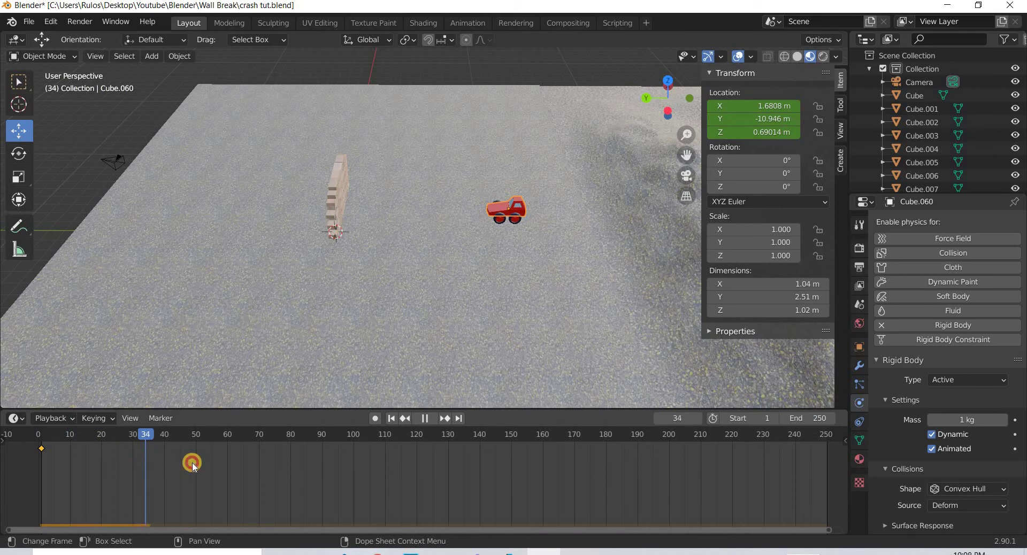
left_click_drag(191, 467, 190, 465)
left_click(457, 213)
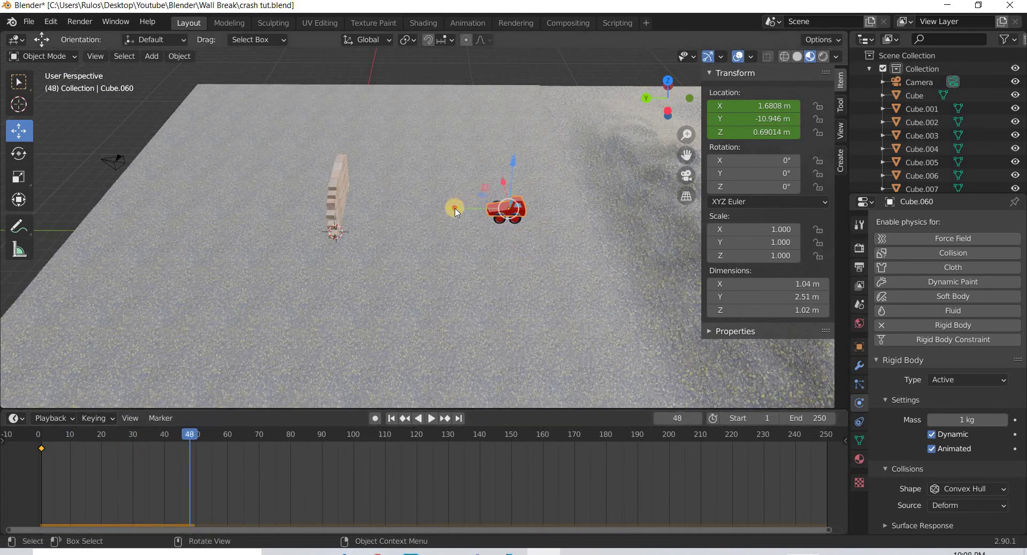
left_click_drag(454, 210, 149, 218)
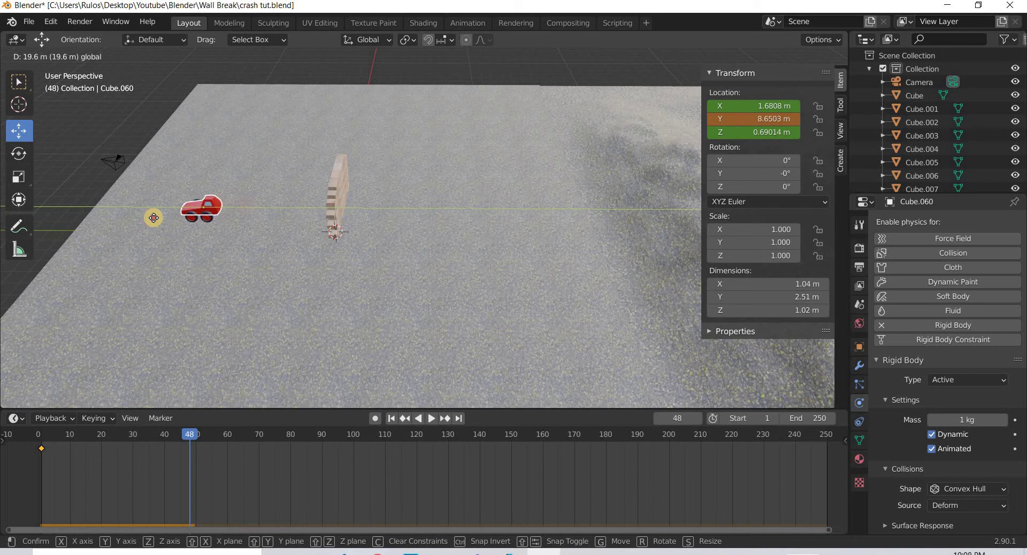
left_click(216, 475)
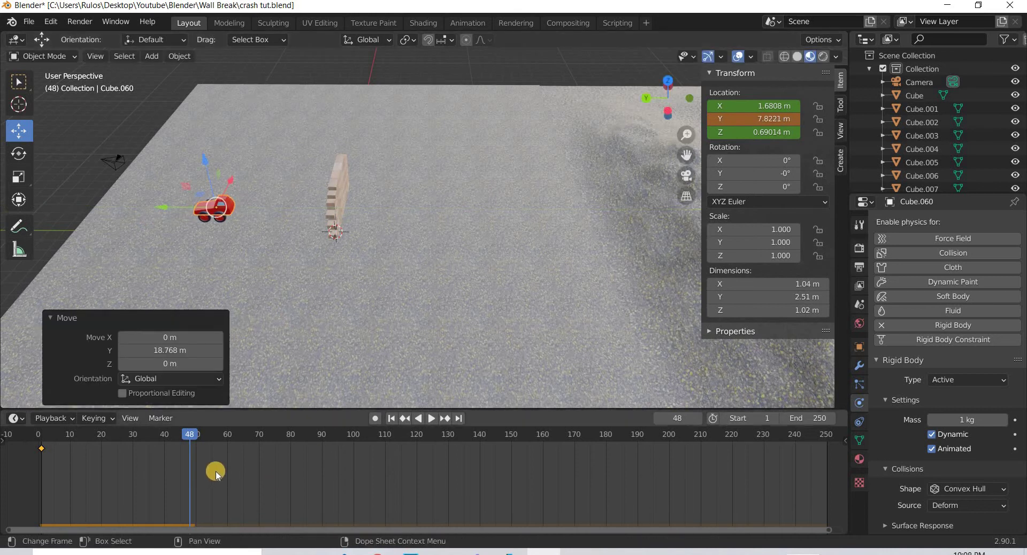
key("i")
left_click(330, 293)
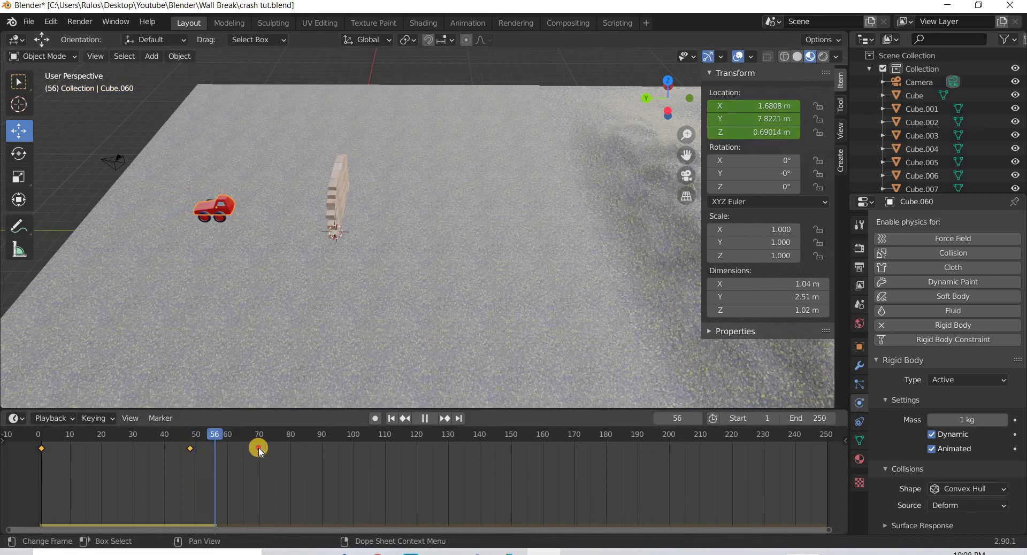
- At frame 72, move the car about -7.19 m in X and 3.92 m in Y, and rotate it about 56.3° around Z
key("space")
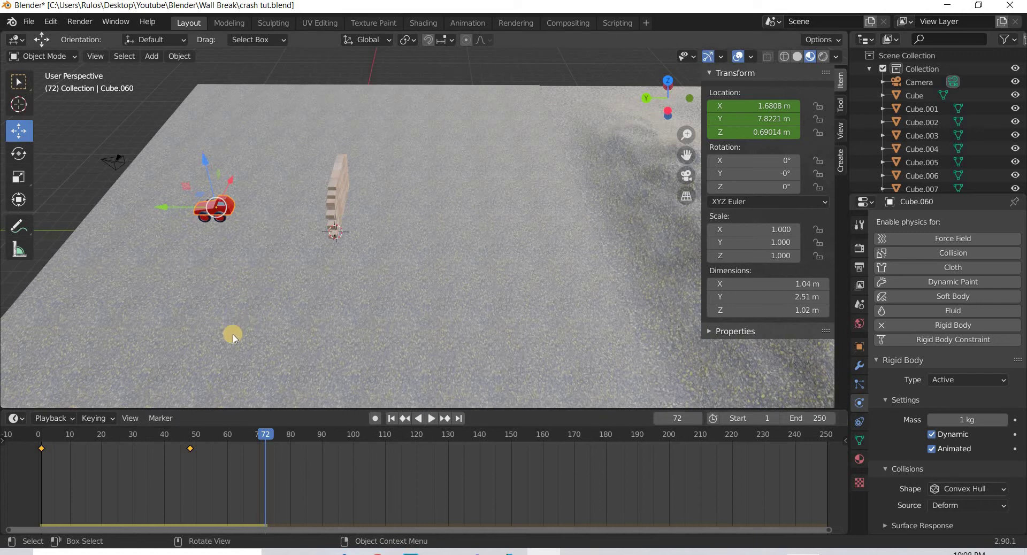
middle_click_drag(289, 354, 289, 304)
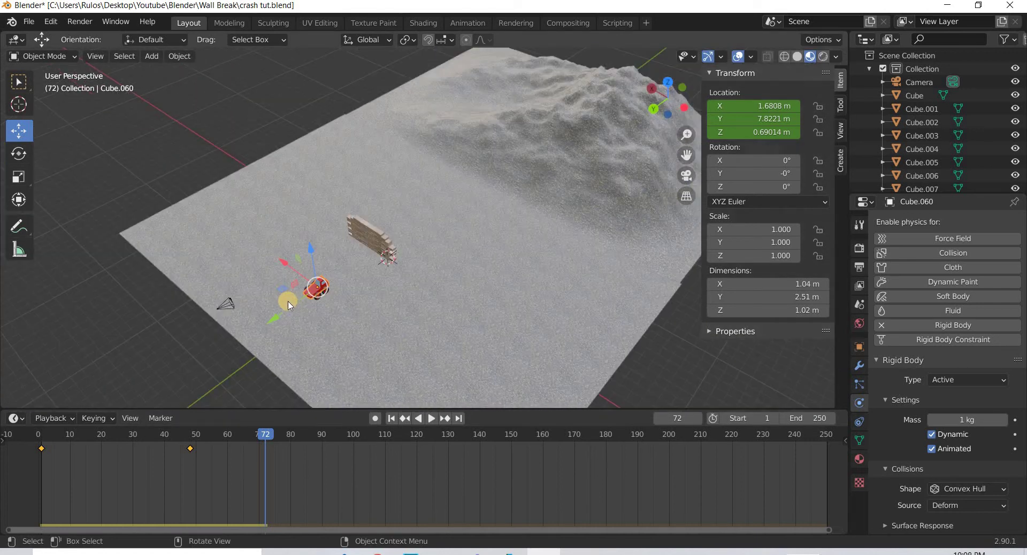
left_click_drag(294, 319, 303, 358)
left_click(20, 156)
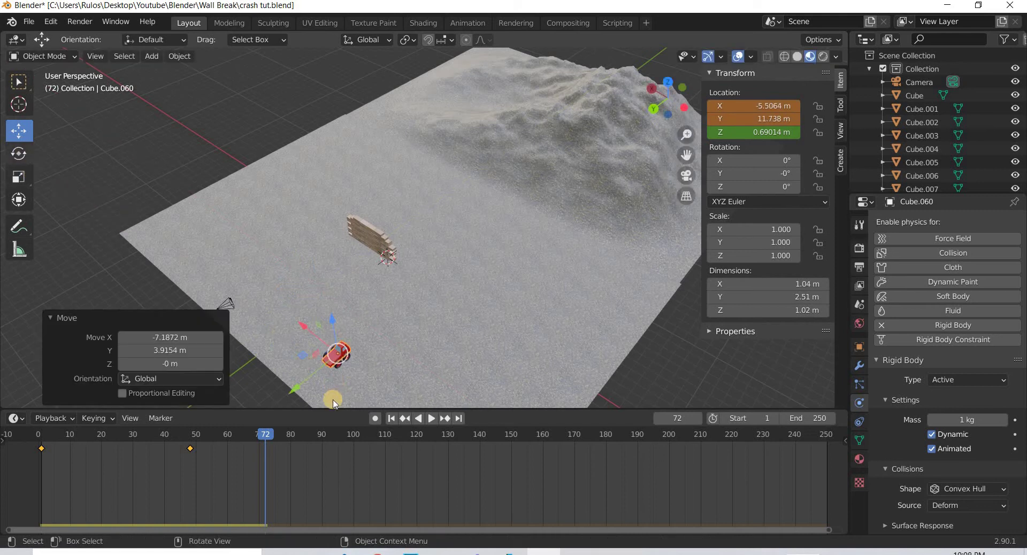
left_click_drag(344, 397, 405, 399)
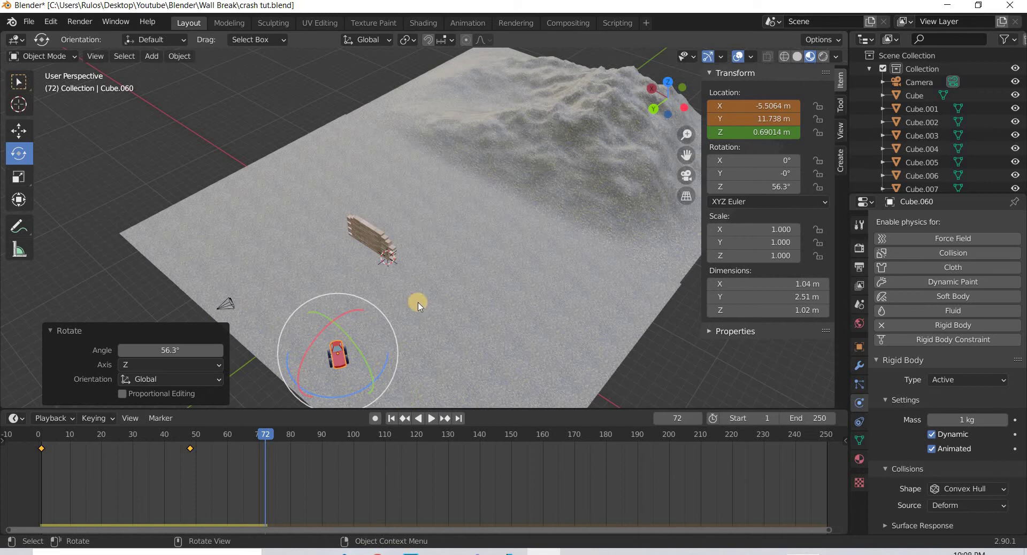
- Insert location and rotation keyframes for the car at frame 72
key("i")
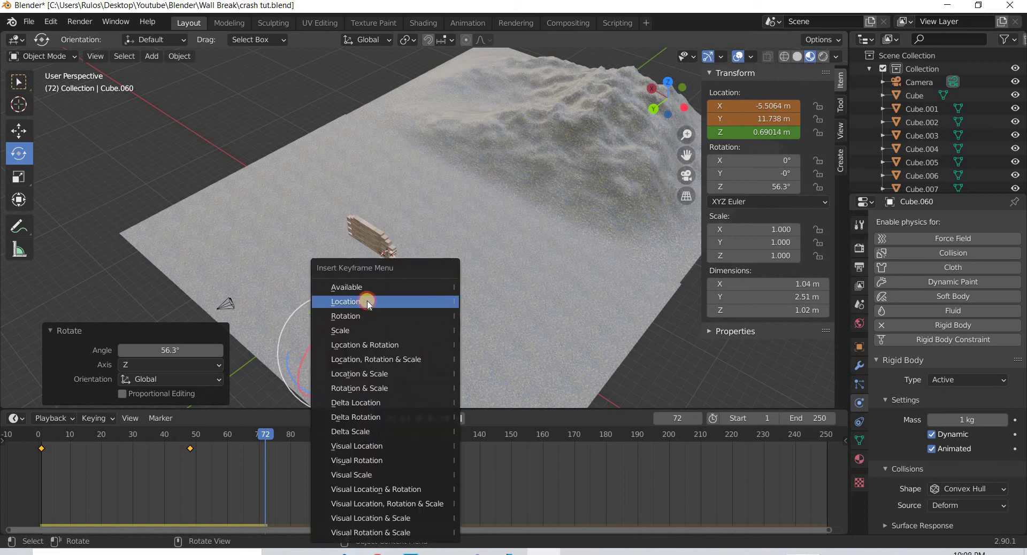
left_click(367, 364)
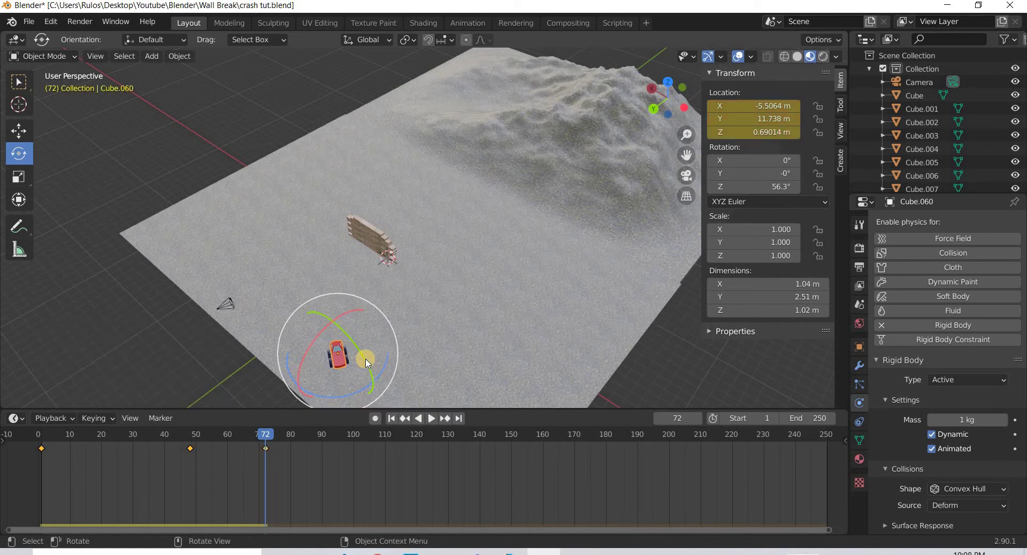
key("i")
left_click(313, 317)
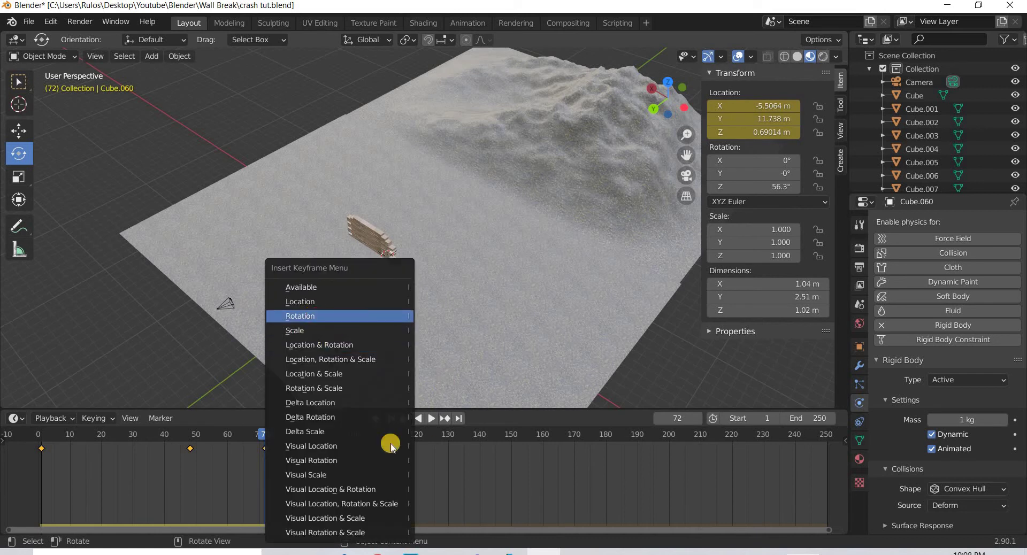
- Return to frame 48, turn on auto keying, and key the car's Z rotation at 0°
left_click_drag(265, 436, 190, 431)
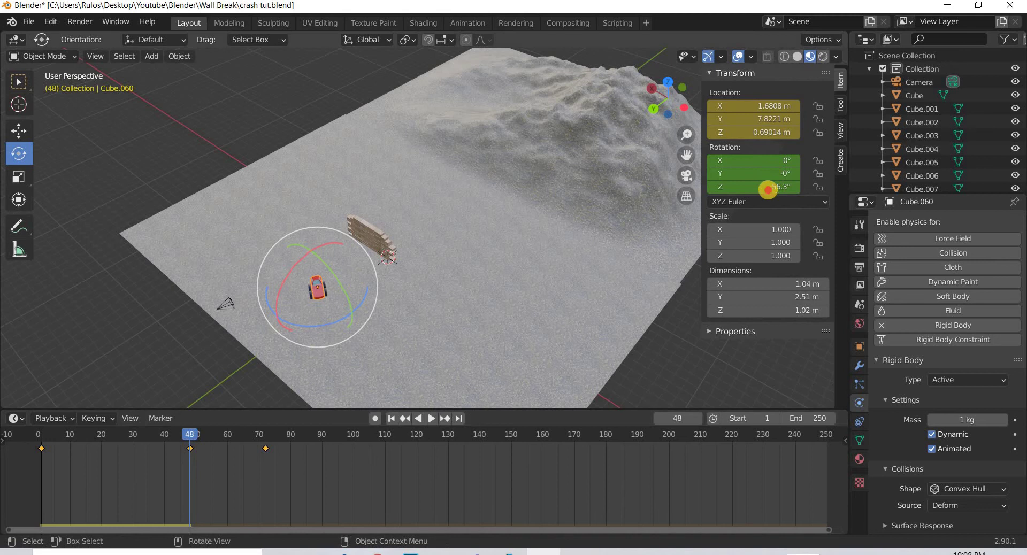
left_click(768, 187)
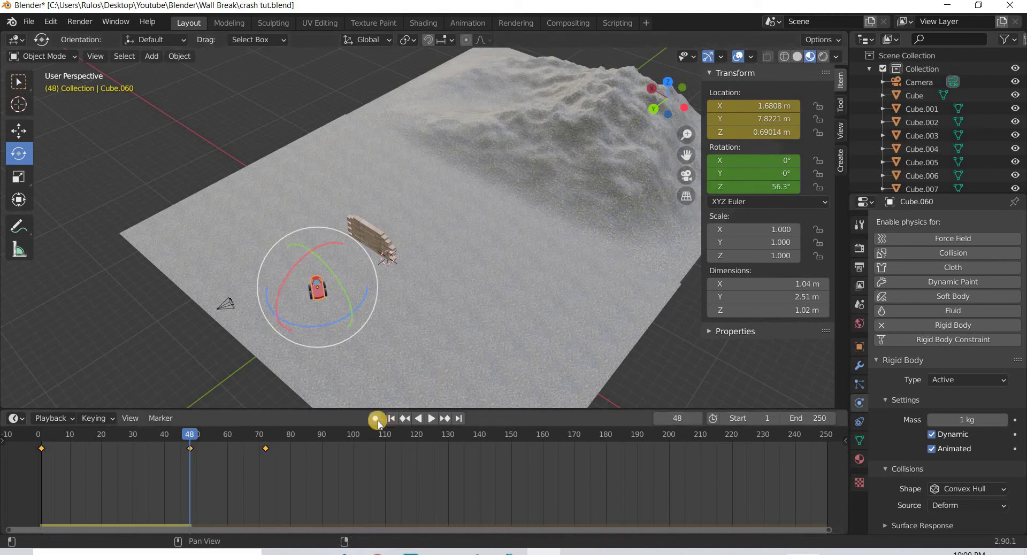
left_click(782, 188)
type("0")
key("Return")
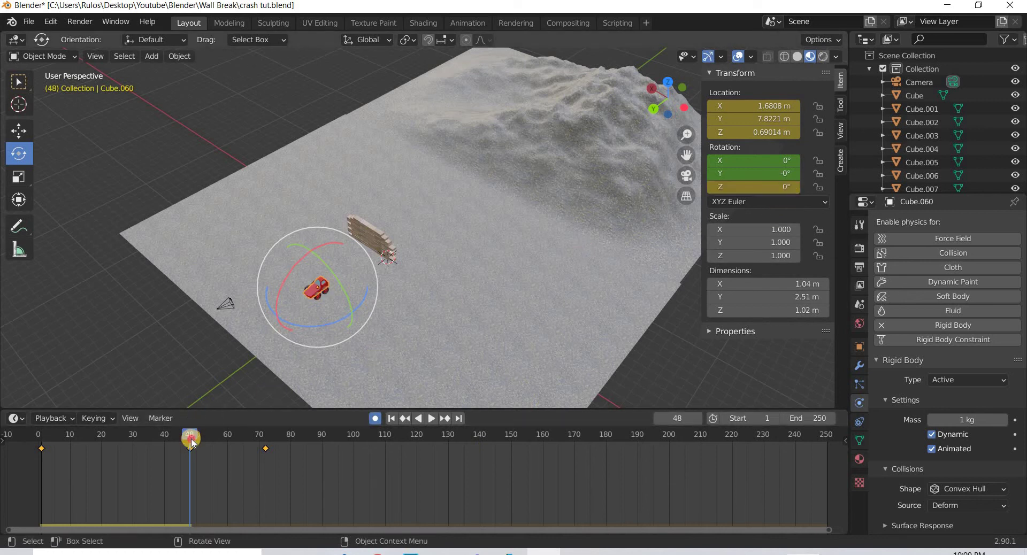
- Preview the turn and, at frame 61, move the car about 1.18 m in X and 1.04 m in Y with auto keying
key("space")
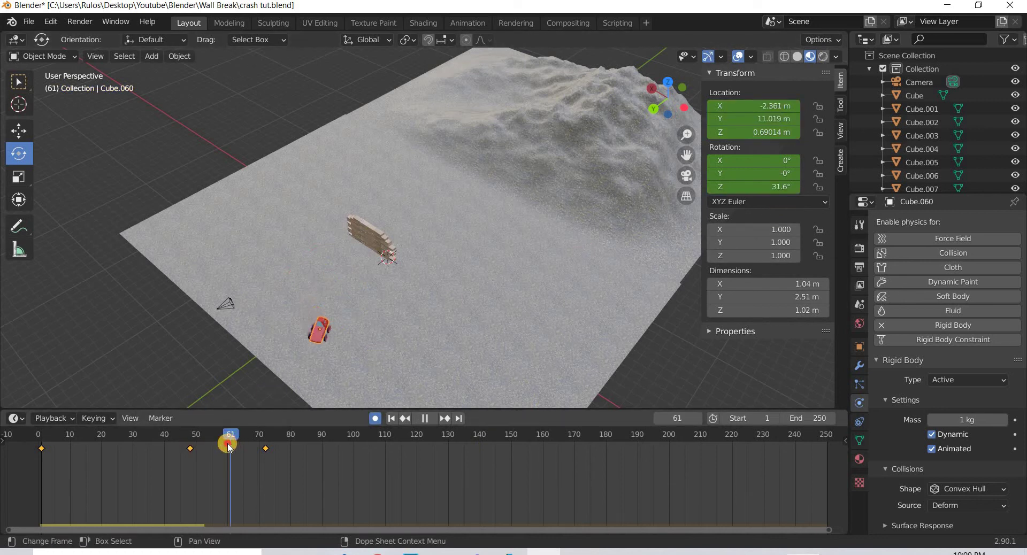
key("space")
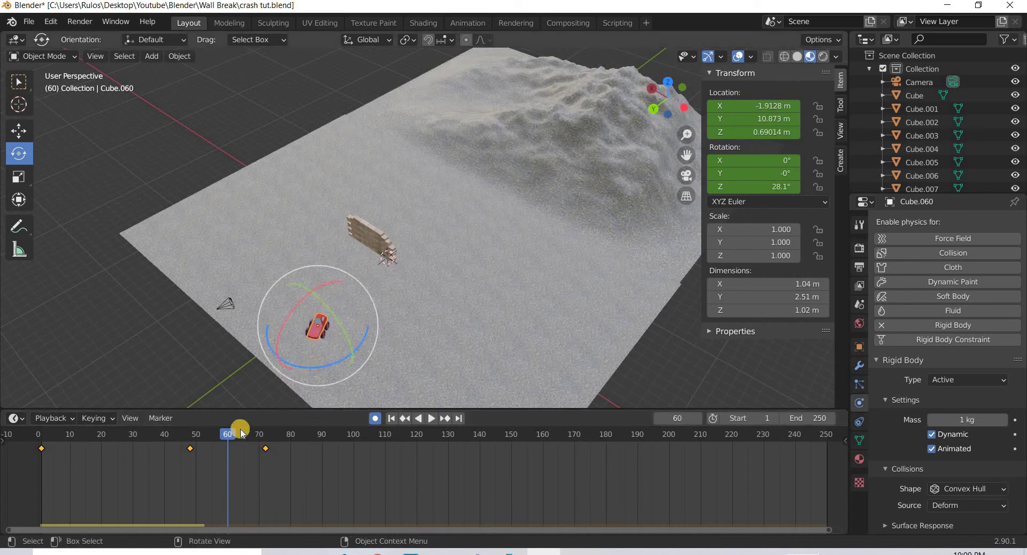
key("space")
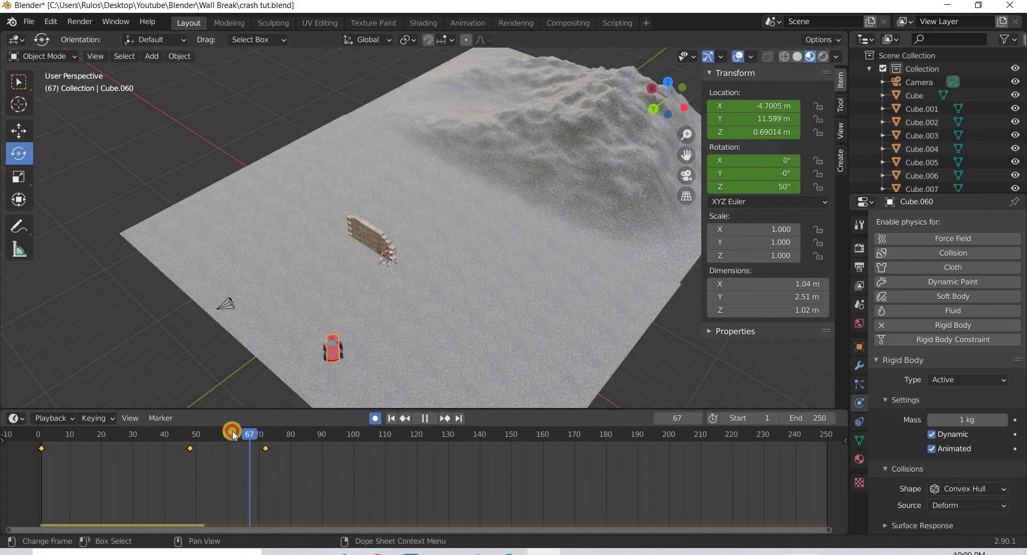
left_click(233, 435)
key("space")
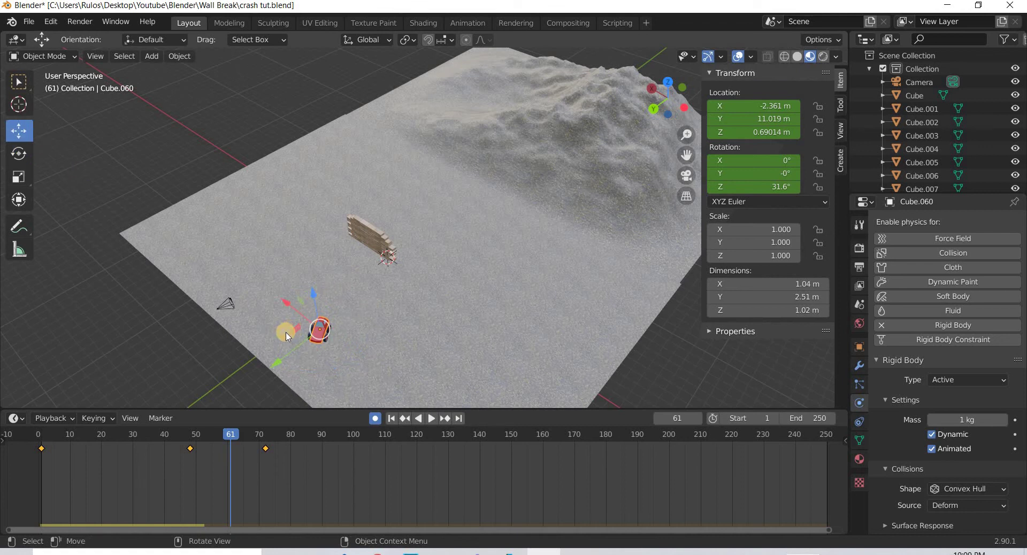
key("g")
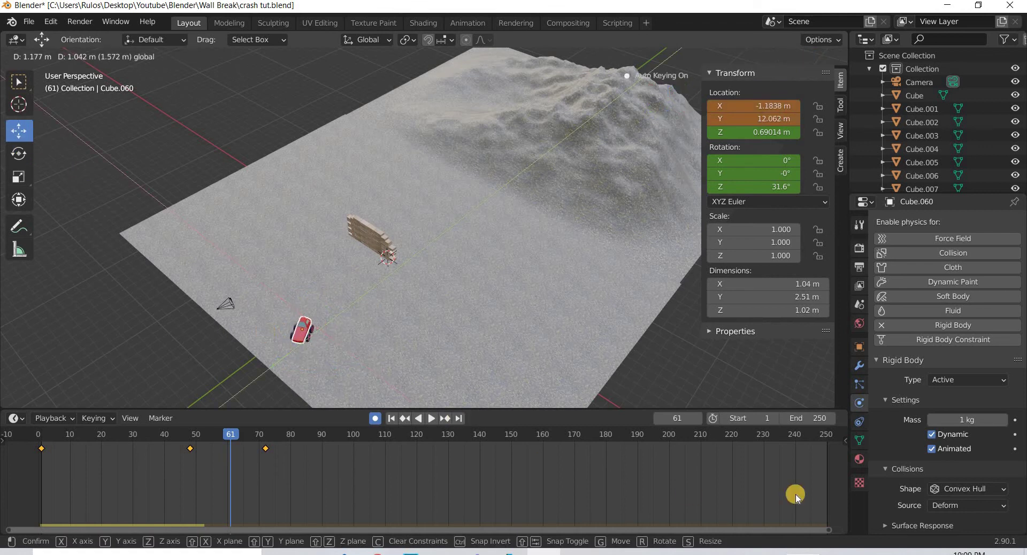
left_click(795, 494)
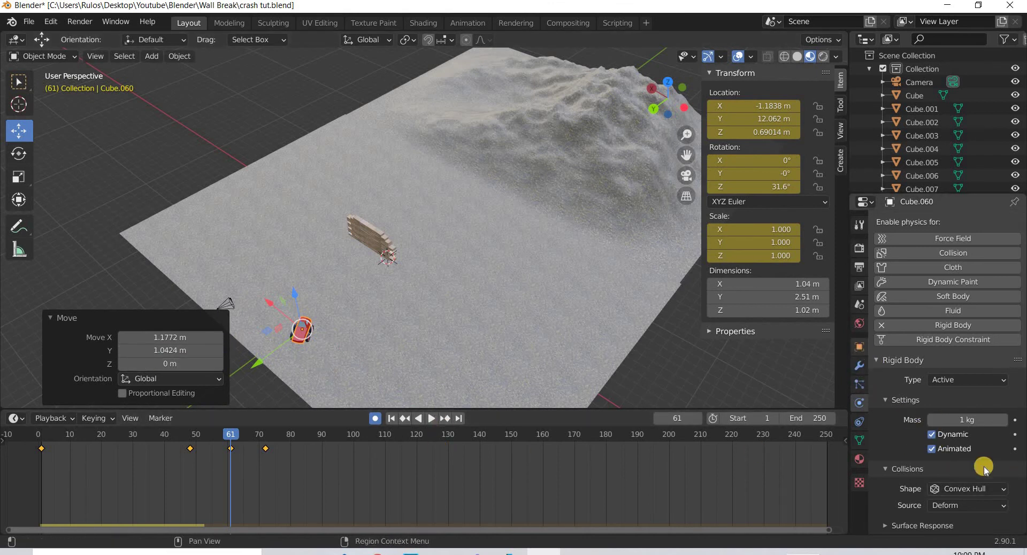
- Calculate the car's motion path for frames 1 to 100
scroll(983, 479, "up", 3, "ctrl")
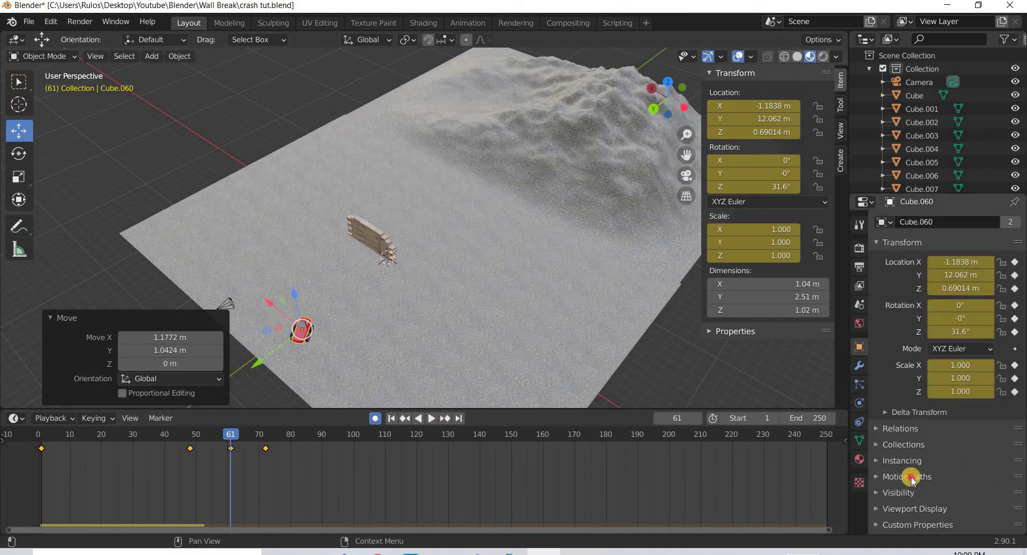
left_click(973, 473)
scroll(978, 438, "down", 5)
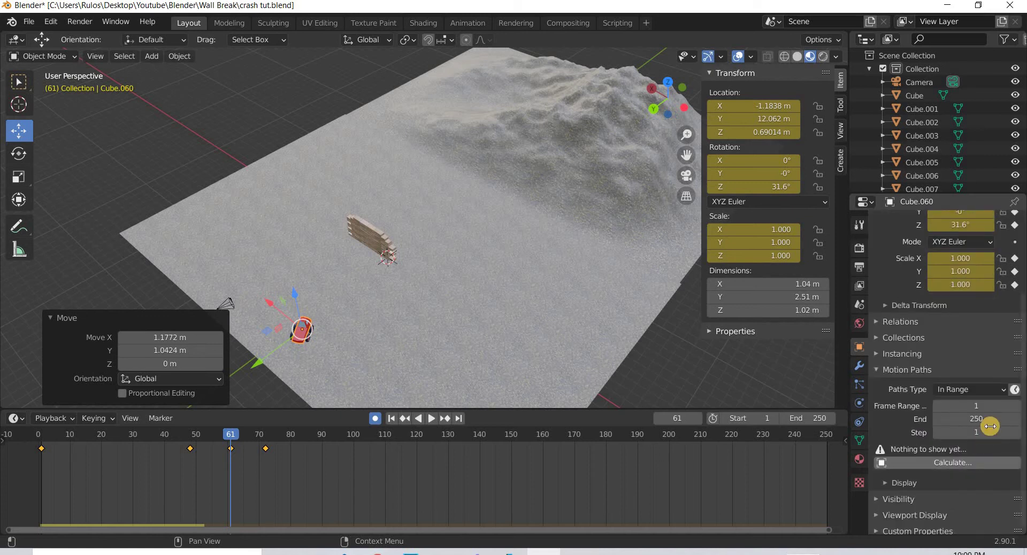
left_click(51, 319)
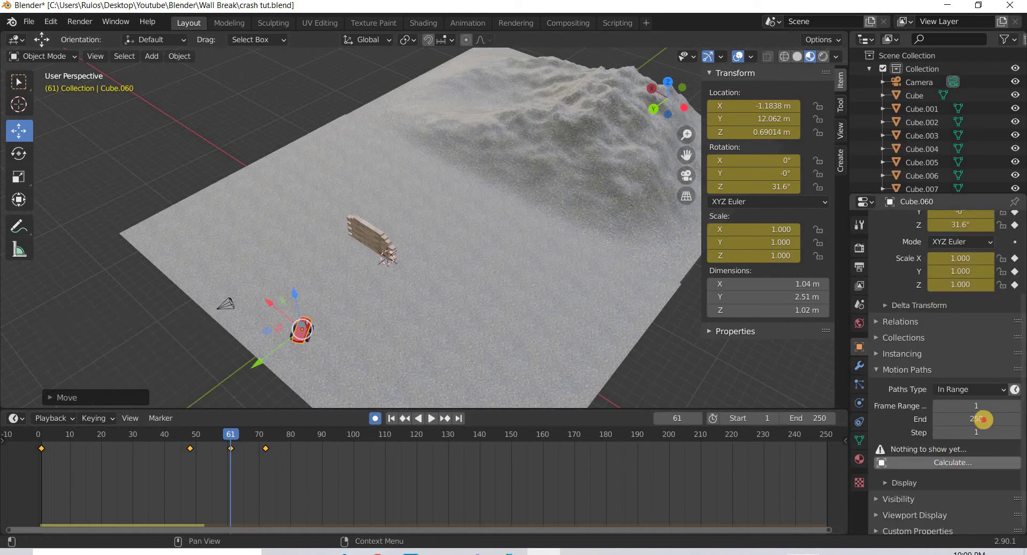
left_click(983, 419)
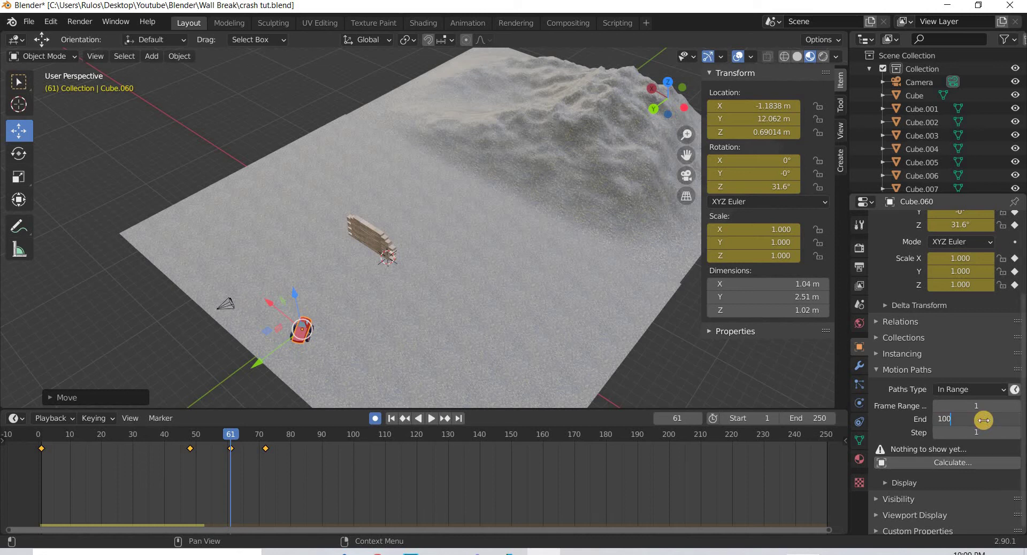
key("Return")
left_click(945, 462)
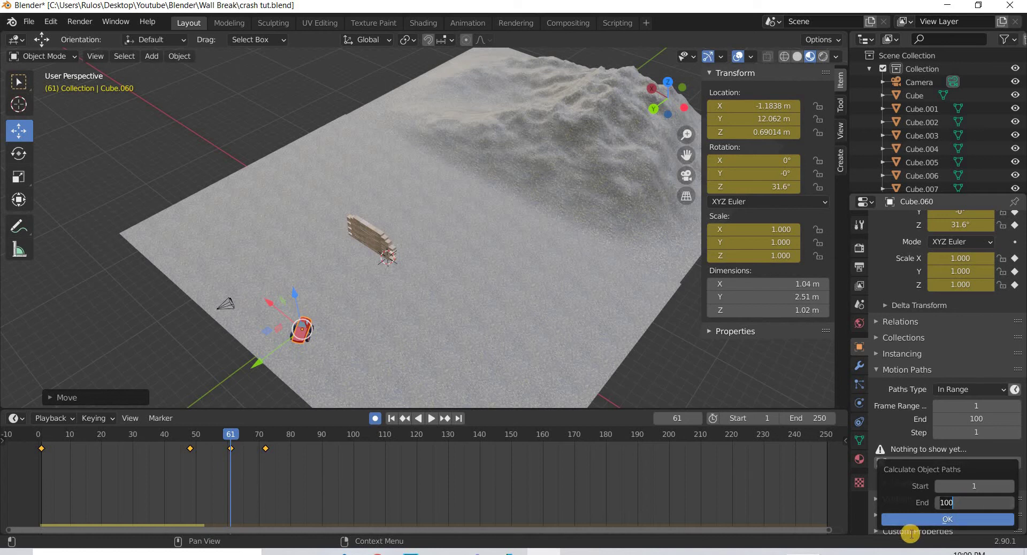
key("Return")
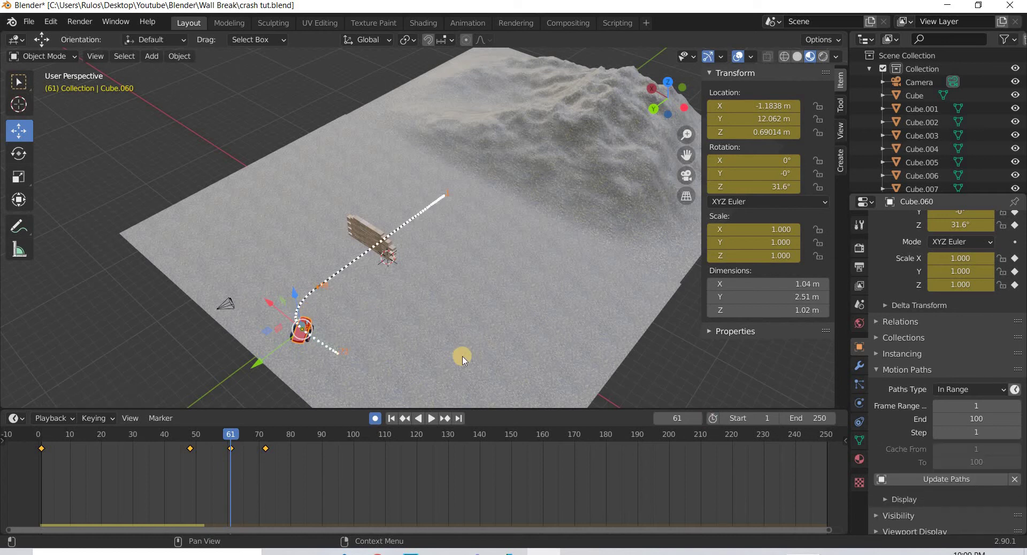
- Rotate the car about 44.3° around Z at frame 61 and adjust its heading at frame 72 to follow the path
middle_click_drag(447, 367, 383, 360)
middle_click_drag(439, 310, 379, 324)
scroll(374, 327, "up", 3)
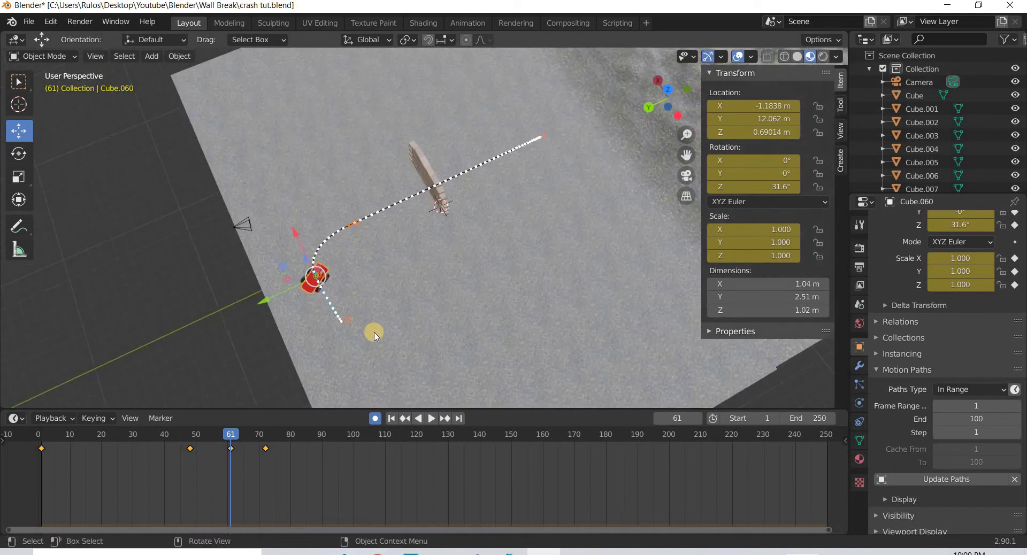
left_click(17, 156)
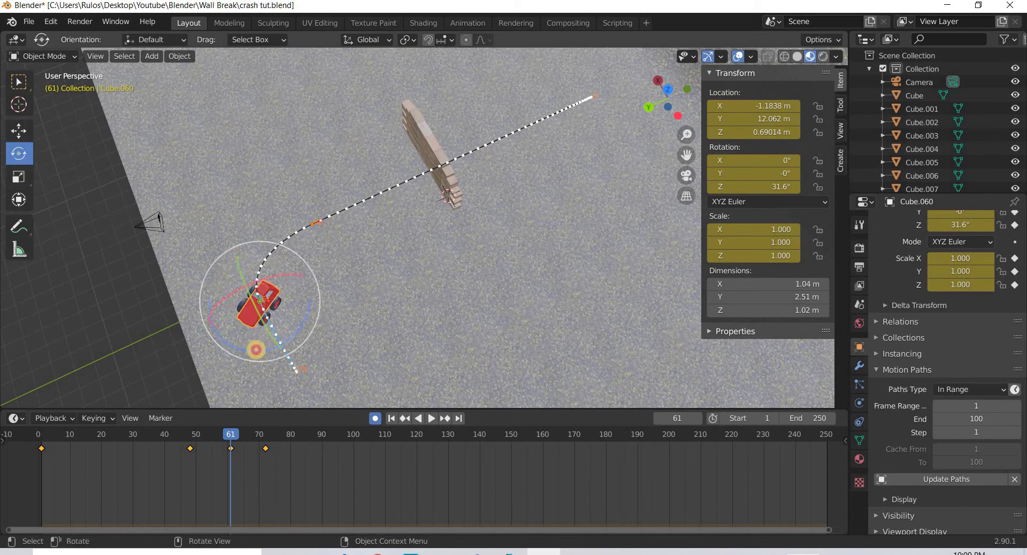
left_click_drag(279, 351, 294, 350)
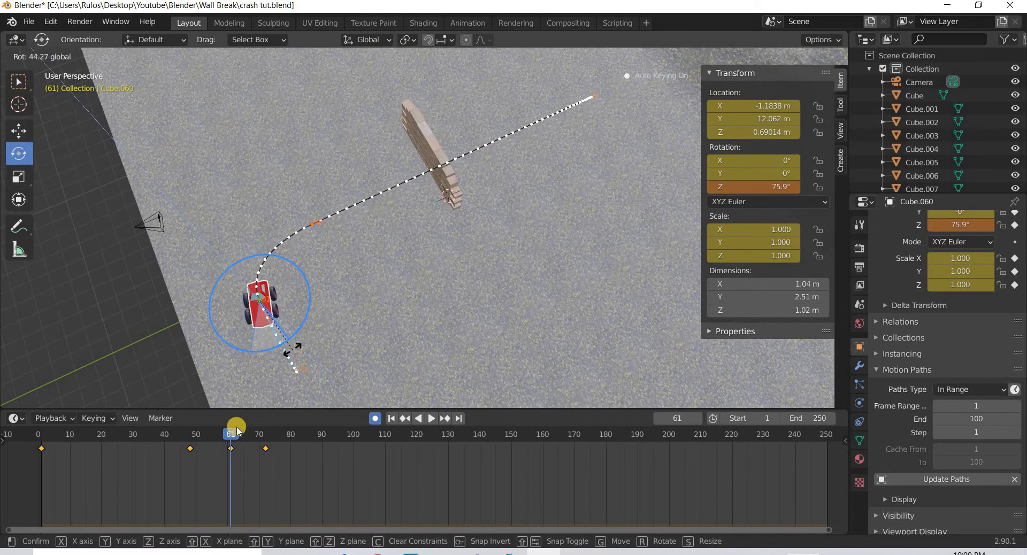
left_click_drag(223, 437, 266, 439)
left_click_drag(347, 374, 356, 346)
mouse_move(177, 436)
left_mouse_down()
mouse_move(261, 439)
mouse_move(26, 440)
mouse_move(190, 439)
left_mouse_up()
- At frame 30, just before the wall, raise the car about 0.95 m in Z with auto keying
middle_click_drag(399, 306, 464, 235)
middle_click_drag(512, 170, 145, 436)
left_click_drag(132, 436, 134, 437)
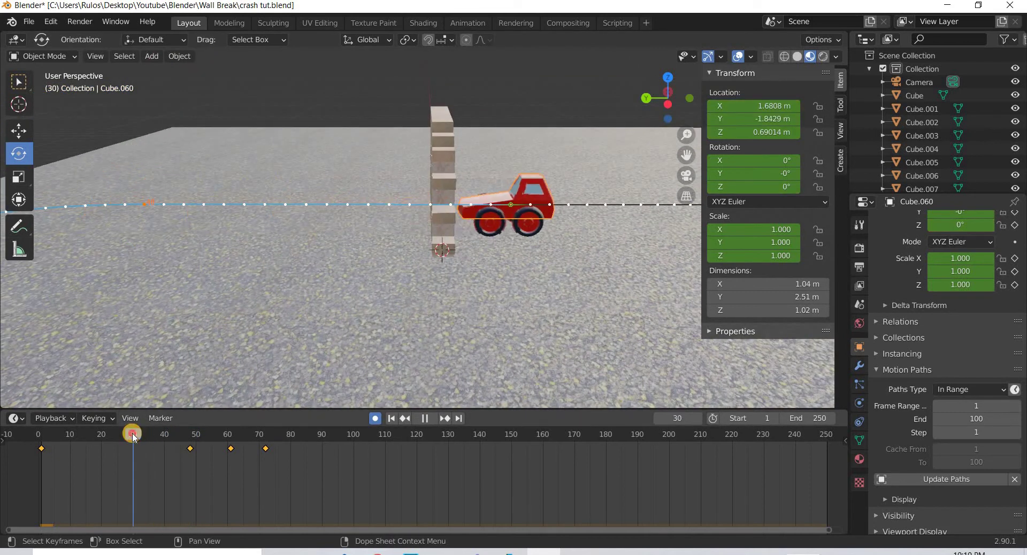
key("Escape")
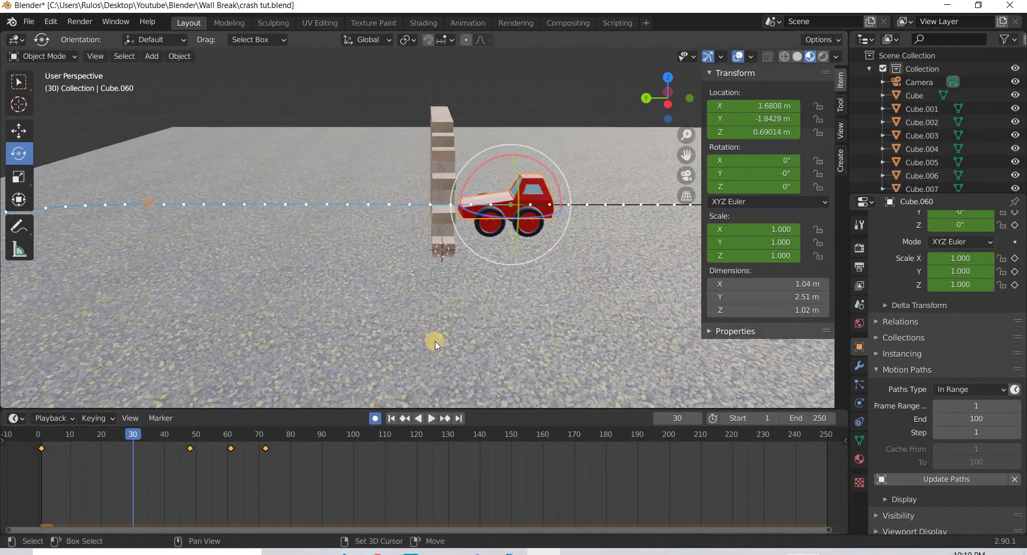
middle_click_drag(433, 339, 225, 193)
key("shift+space")
key("g")
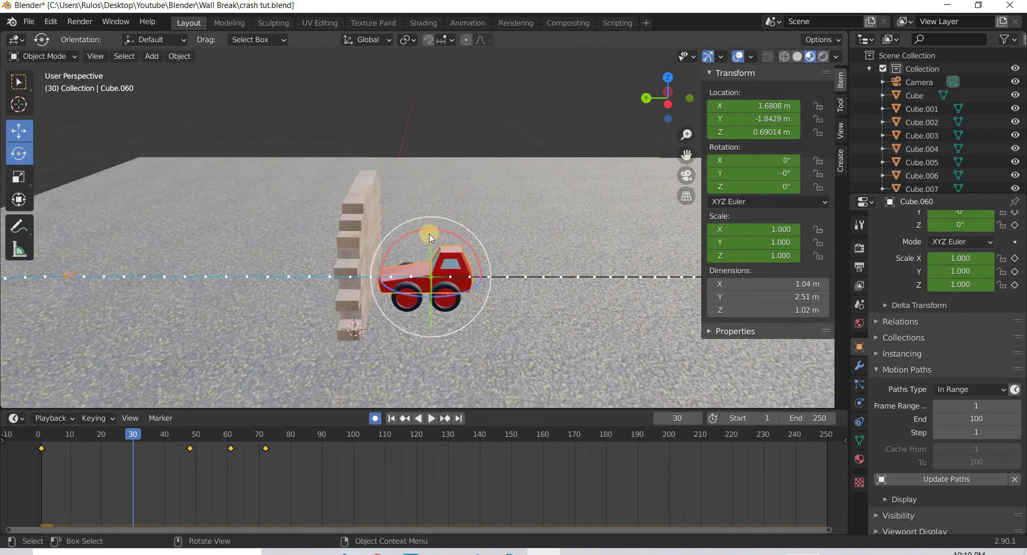
left_click_drag(429, 219, 429, 197)
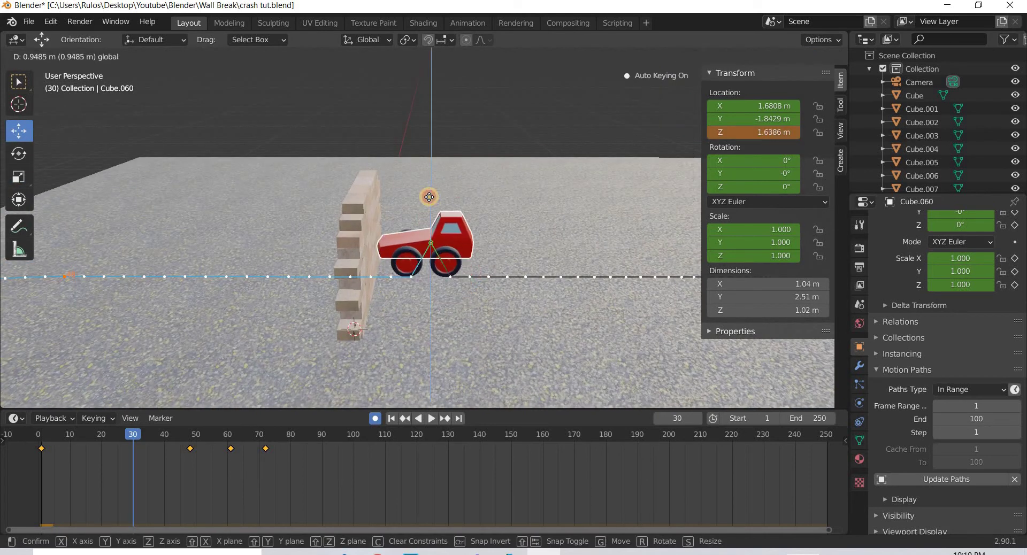
left_click_drag(433, 239, 433, 239)
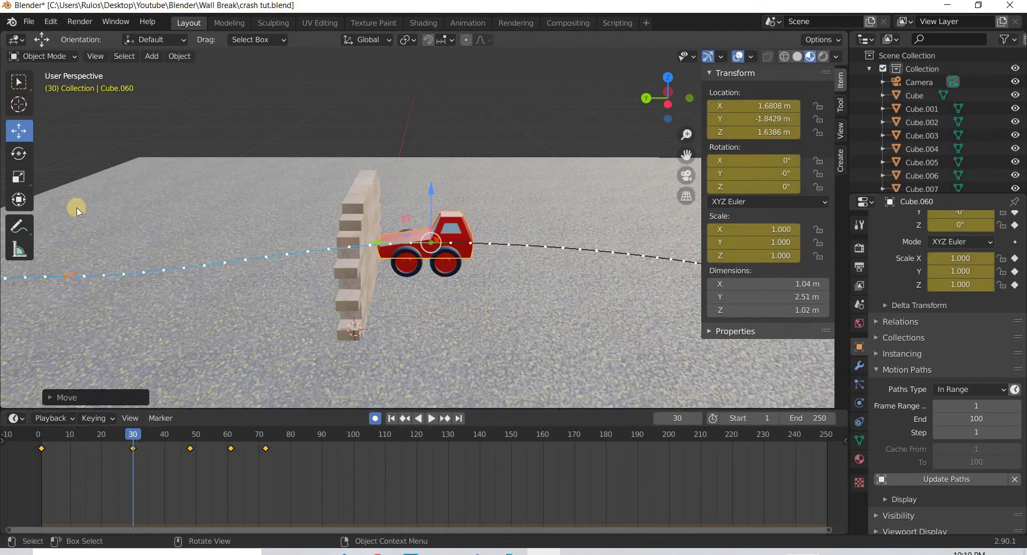
- Tilt the car's front upward at frame 30 by rotating it about 13.5° around X
left_click(19, 153)
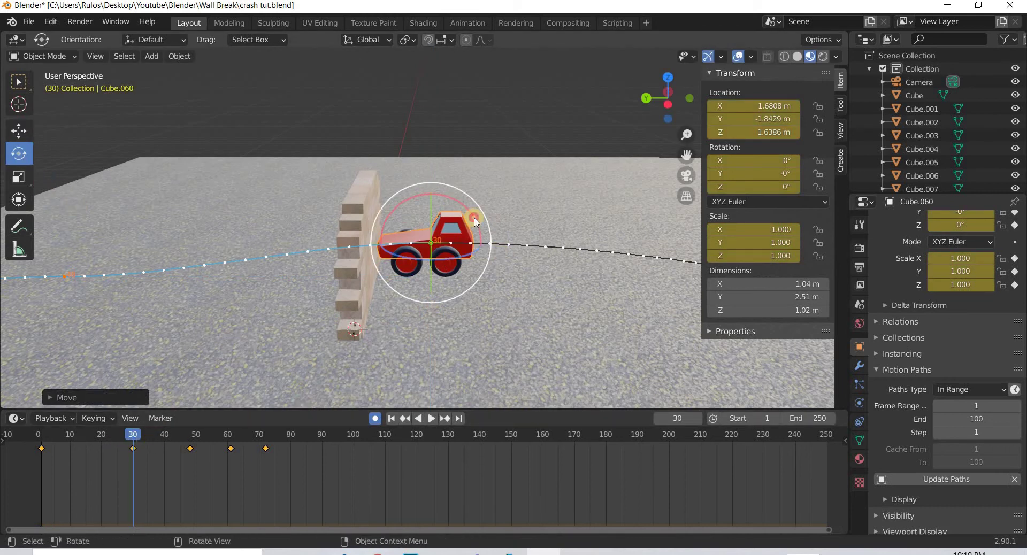
left_click_drag(476, 223, 477, 235)
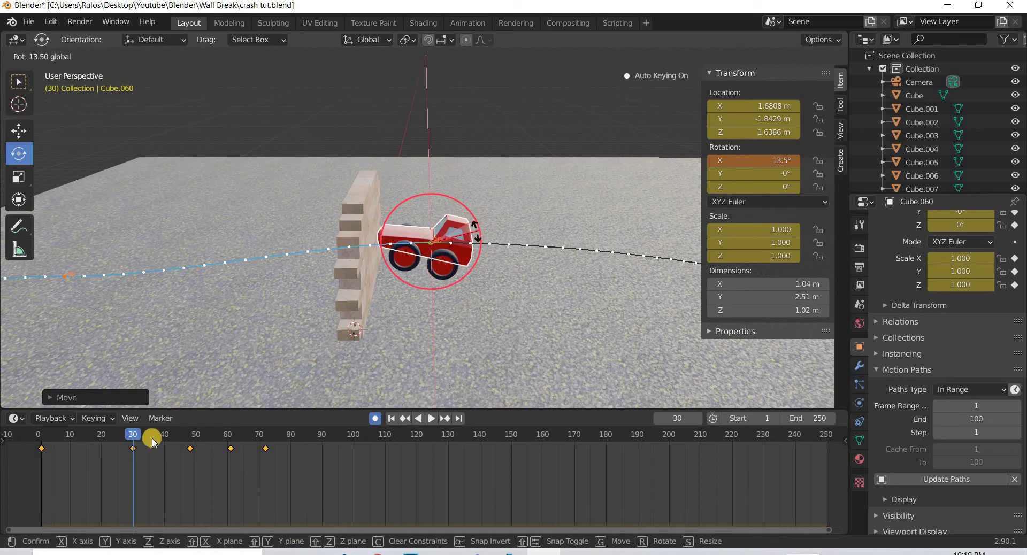
left_click(132, 433)
- At frame 20, set the car's X rotation to 0° and lower it to a Z location of about 0.74 m
left_click_drag(124, 433, 101, 433)
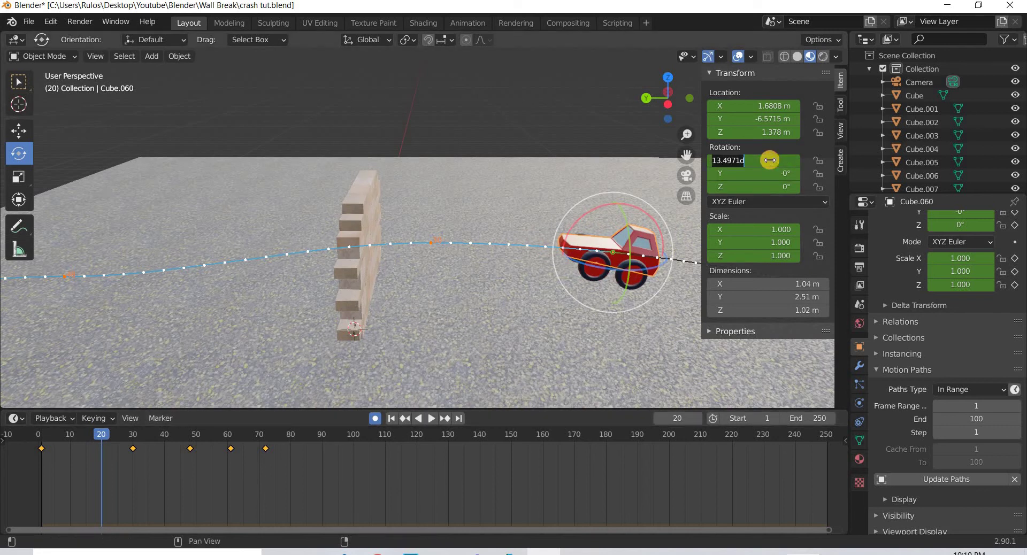
type("0")
key("Return")
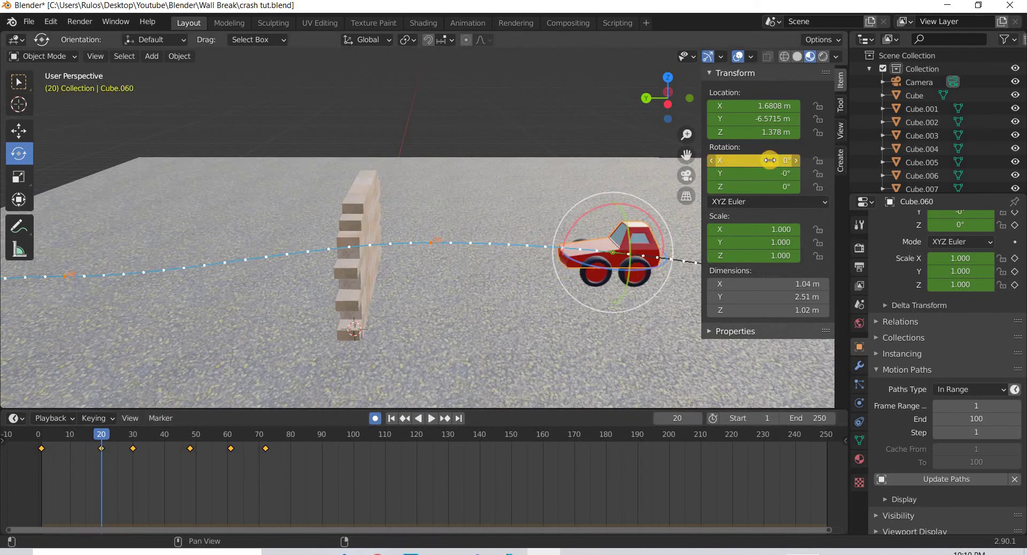
left_click(667, 101)
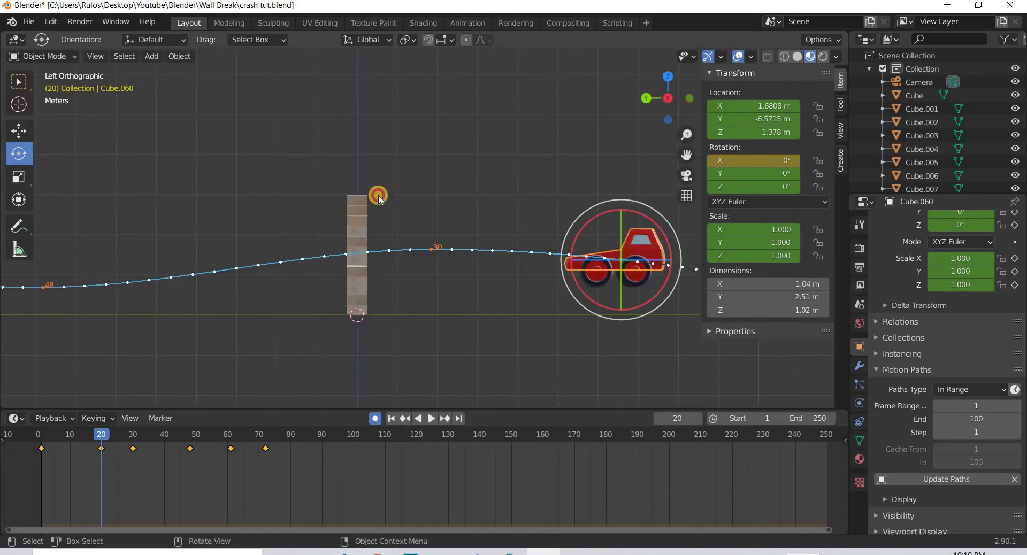
key("g")
left_click_drag(621, 231, 615, 244)
scroll(351, 300, "down", 2)
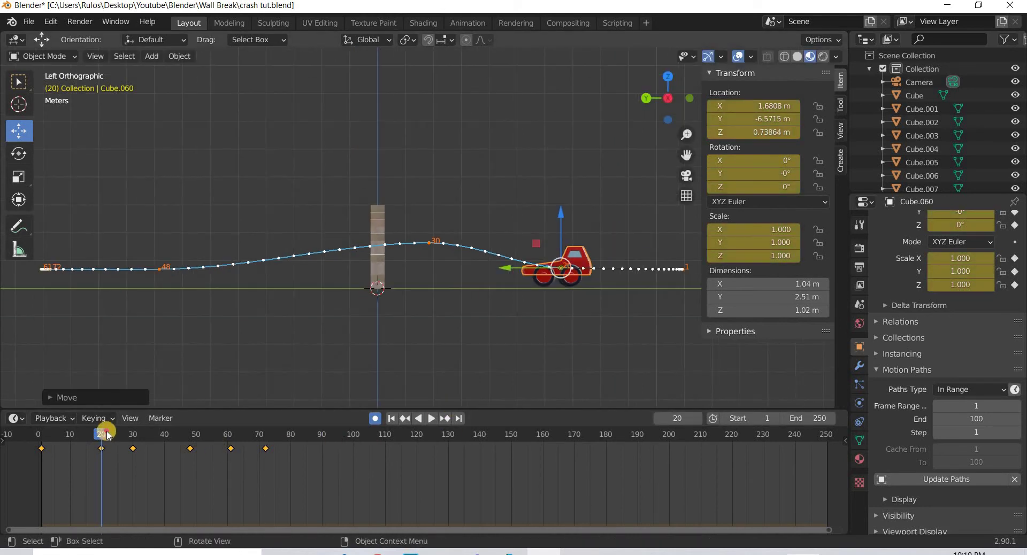
- Key the car's X rotation at 0° on frame 48
left_click_drag(106, 431, 191, 433)
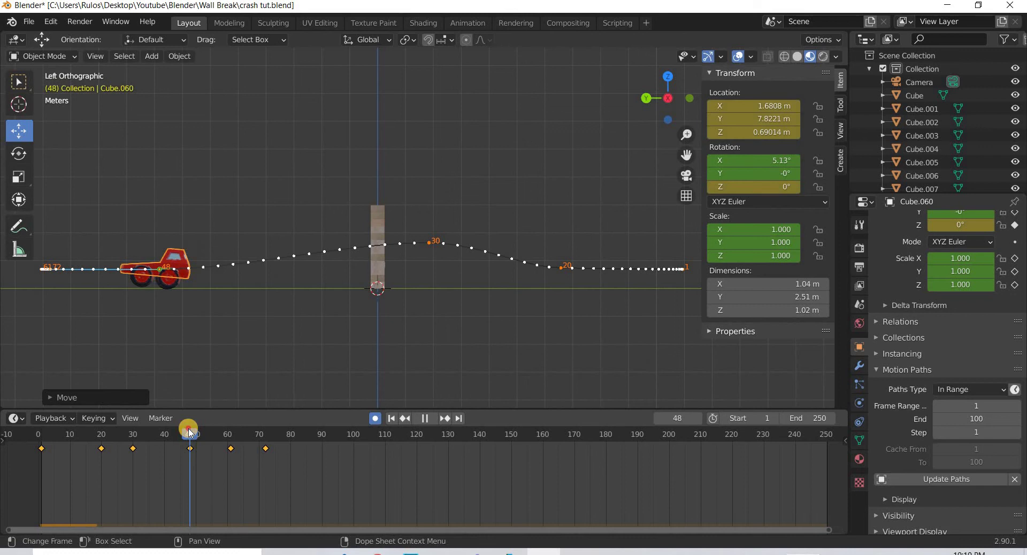
left_click(784, 161)
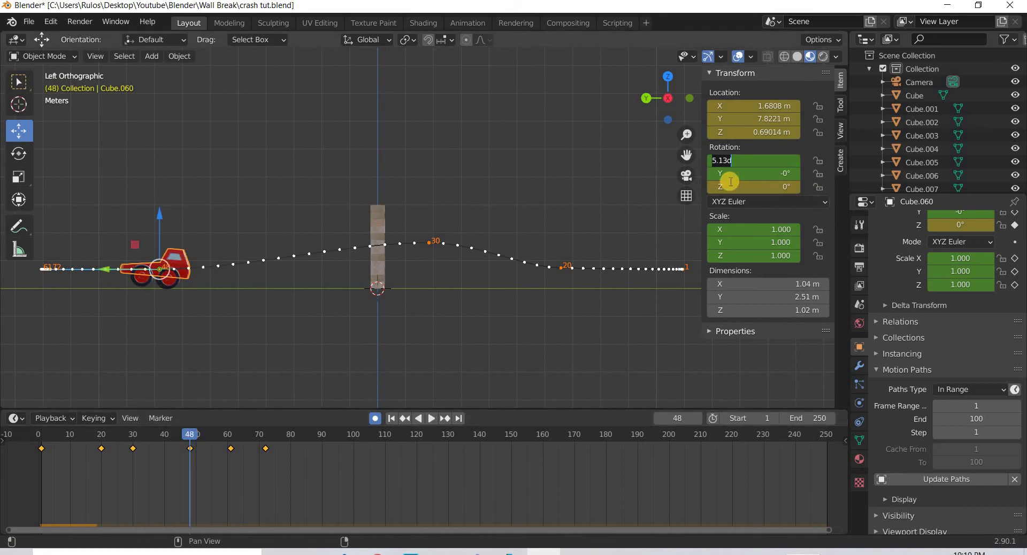
type("0")
key("Return")
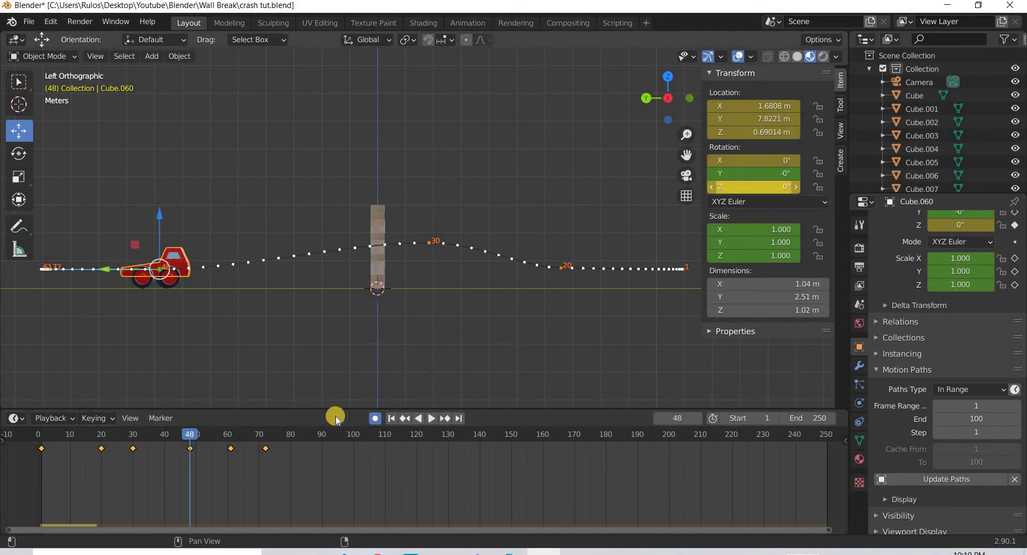
- At frame 40, try a 0° X rotation, undo it, and lower the car to a Z location of about 0.72 m
left_click(192, 437)
left_click_drag(161, 442, 167, 443)
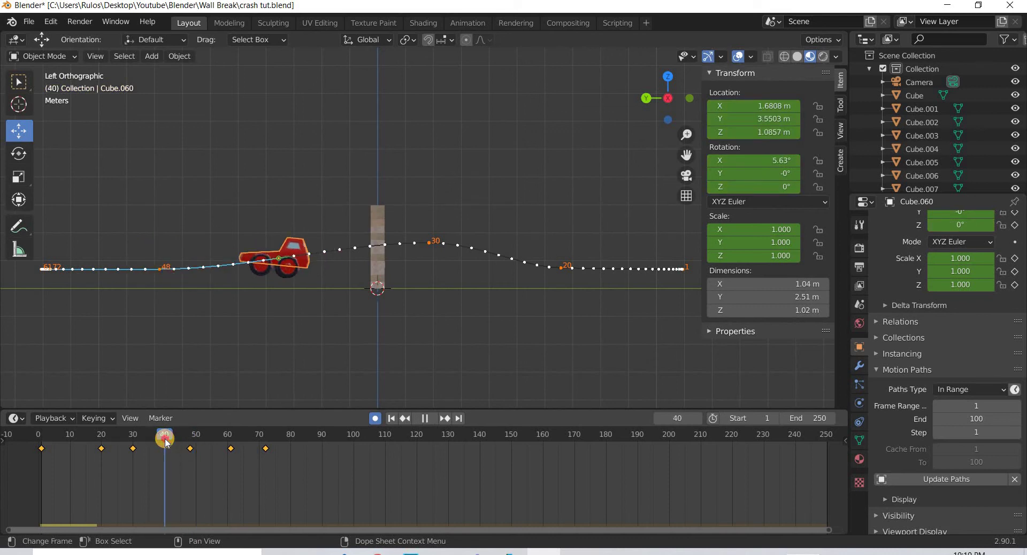
double_click(775, 159)
type("0")
key("Return")
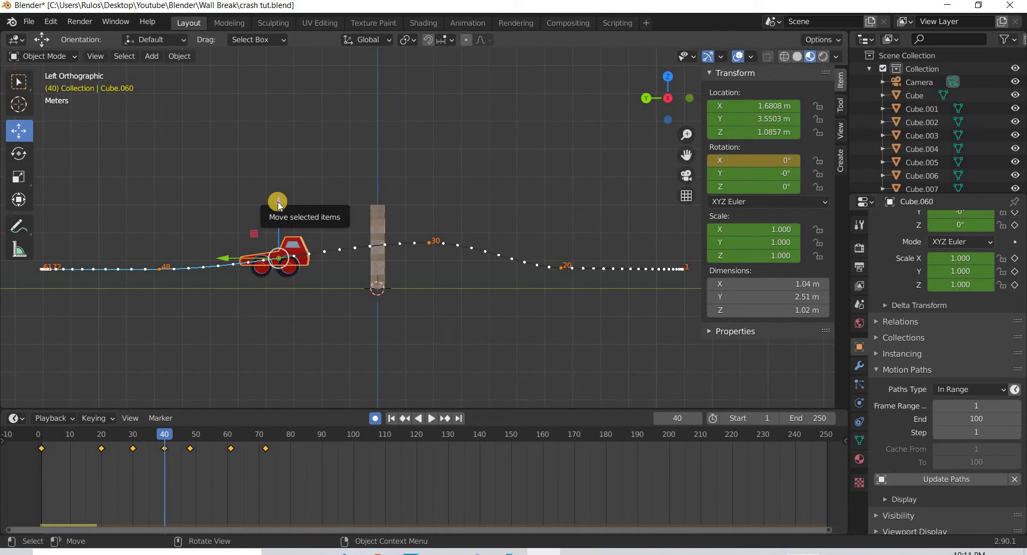
key("ctrl+z")
left_click_drag(278, 210, 278, 219)
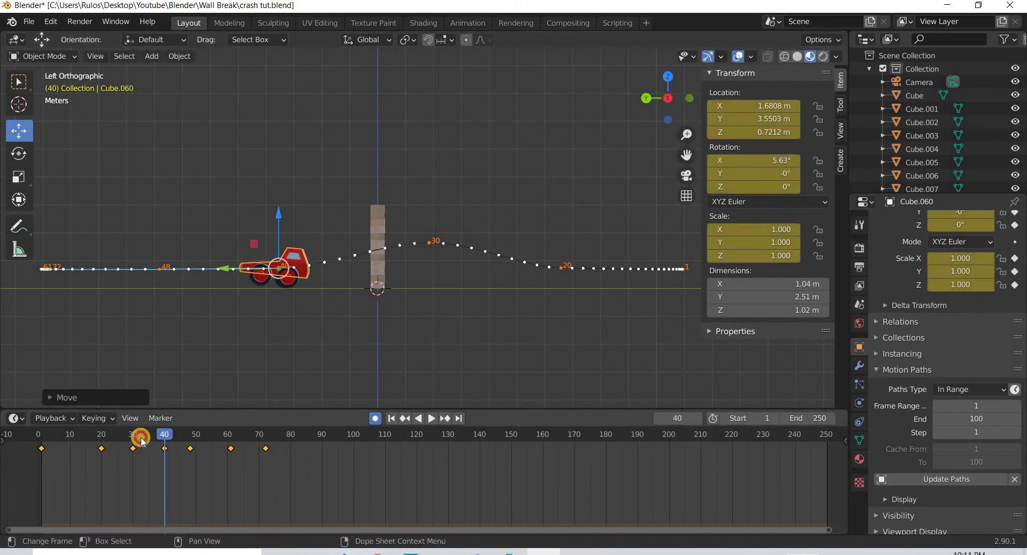
- Level the car at frame 44 by setting its X rotation to 0°
mouse_move(165, 443)
left_mouse_down()
mouse_move(143, 443)
mouse_move(177, 443)
left_mouse_up()
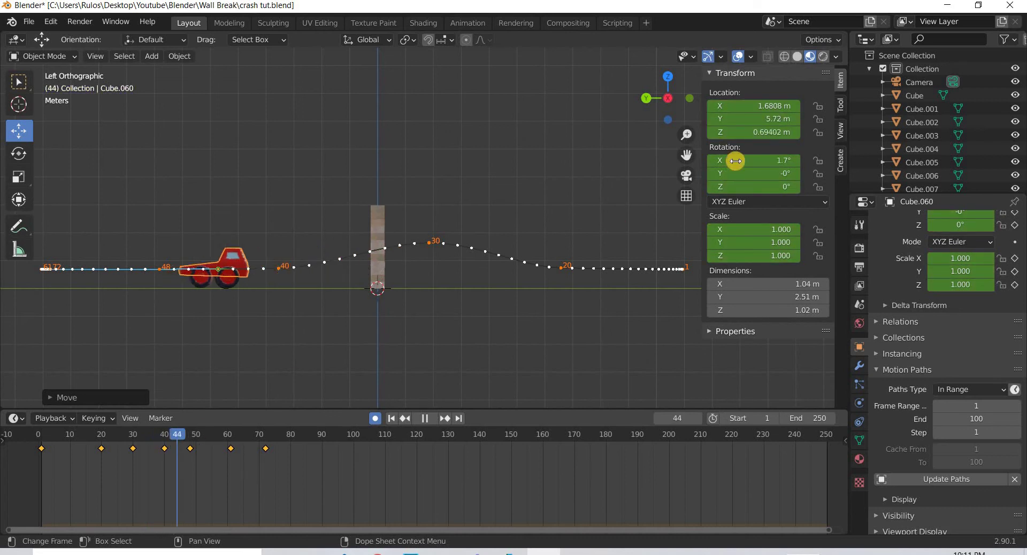
left_click(717, 161)
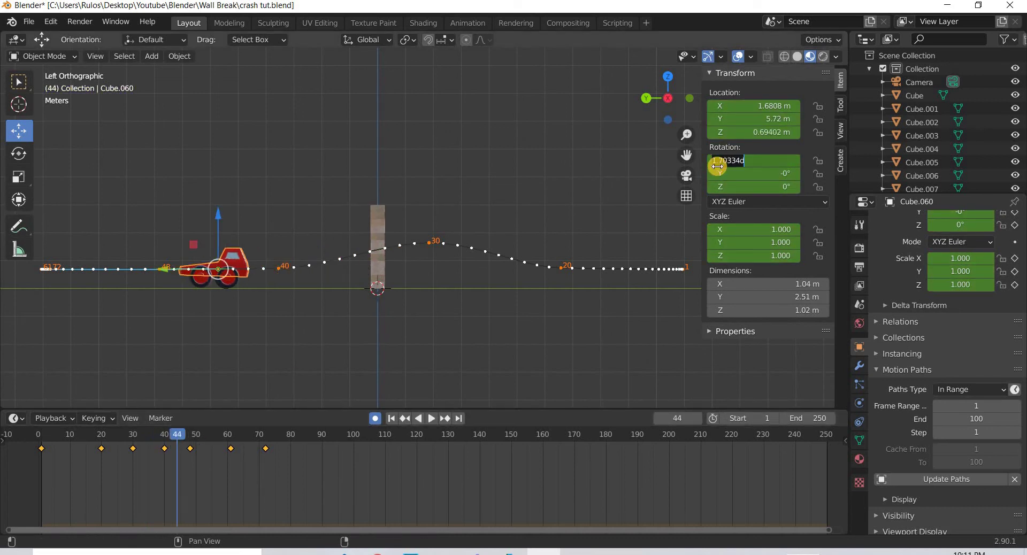
type("0")
key("Return")
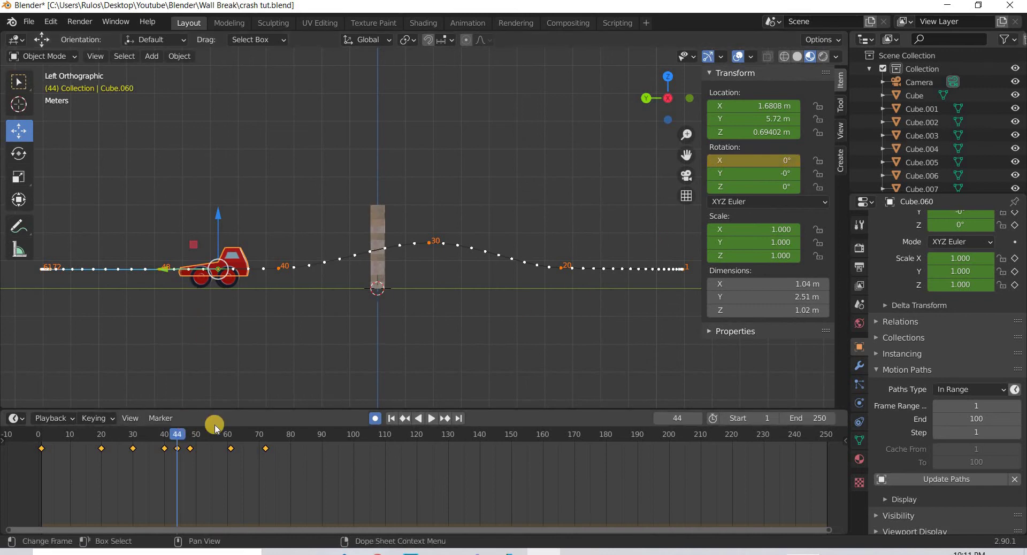
- Add a small landing bounce by raising the car slightly at frame 48 and lowering it back toward the ground at frame 53
left_click_drag(170, 439, 191, 439)
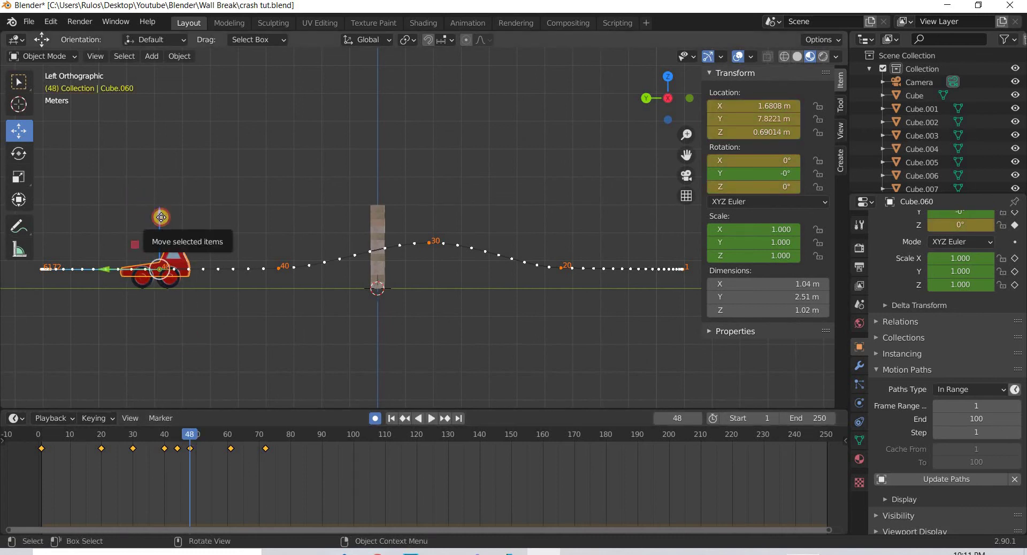
left_click_drag(163, 229, 162, 223)
left_click_drag(197, 440, 208, 440)
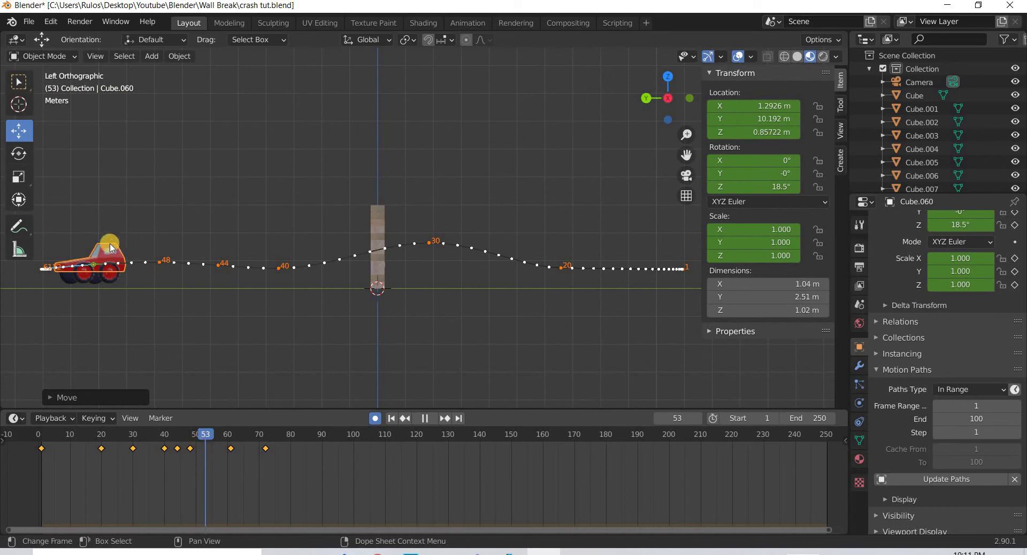
left_click_drag(92, 220, 92, 224)
- Return to the start of the timeline and play the animation to check the car's jump, bounce and turn through the wall
left_click(39, 434)
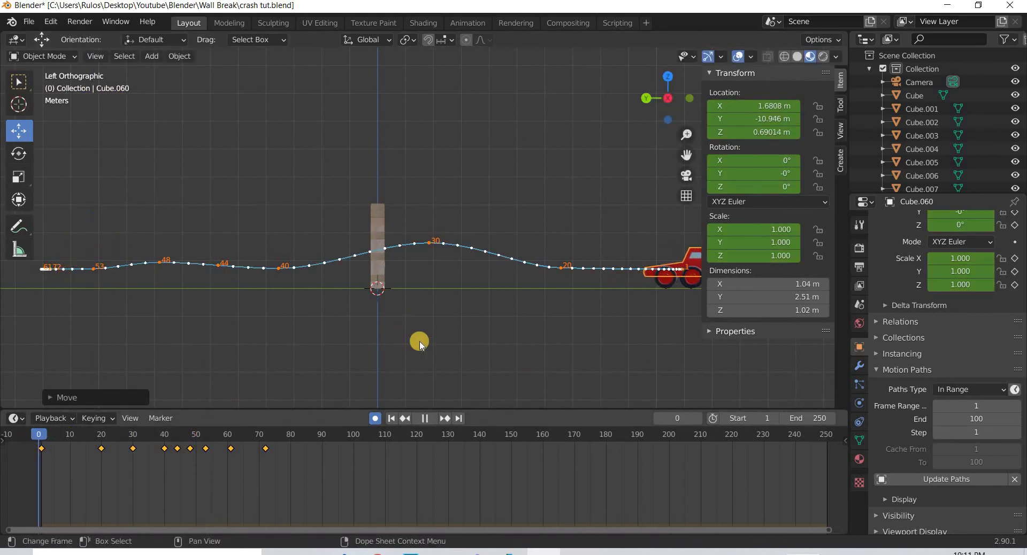
middle_click_drag(556, 355, 422, 423)
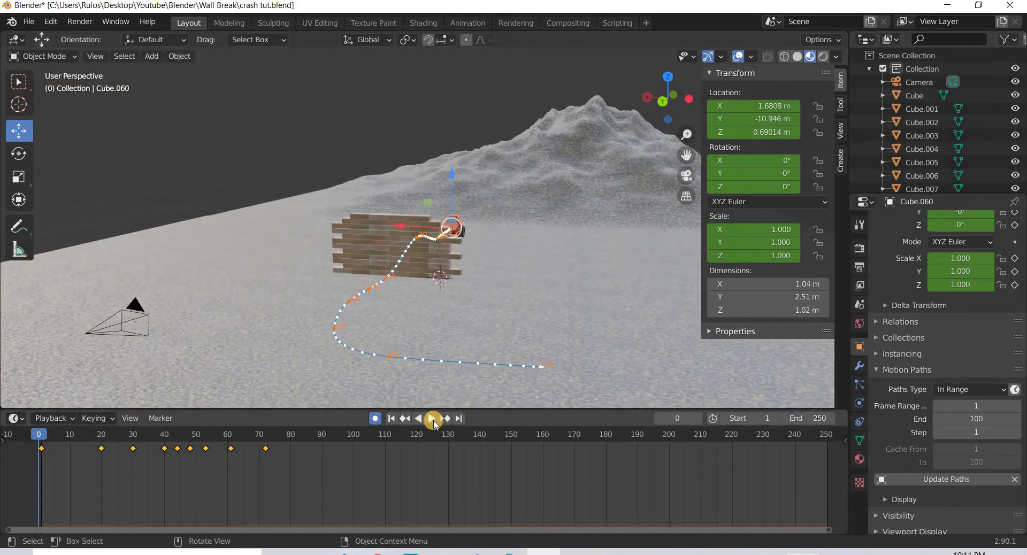
left_click(432, 420)
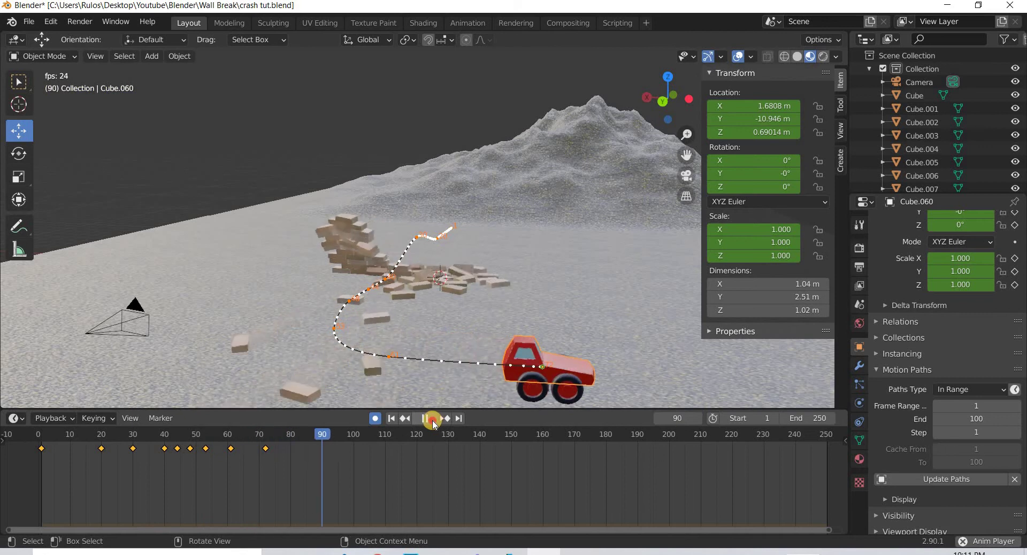
left_click(433, 421)
left_click(433, 422)
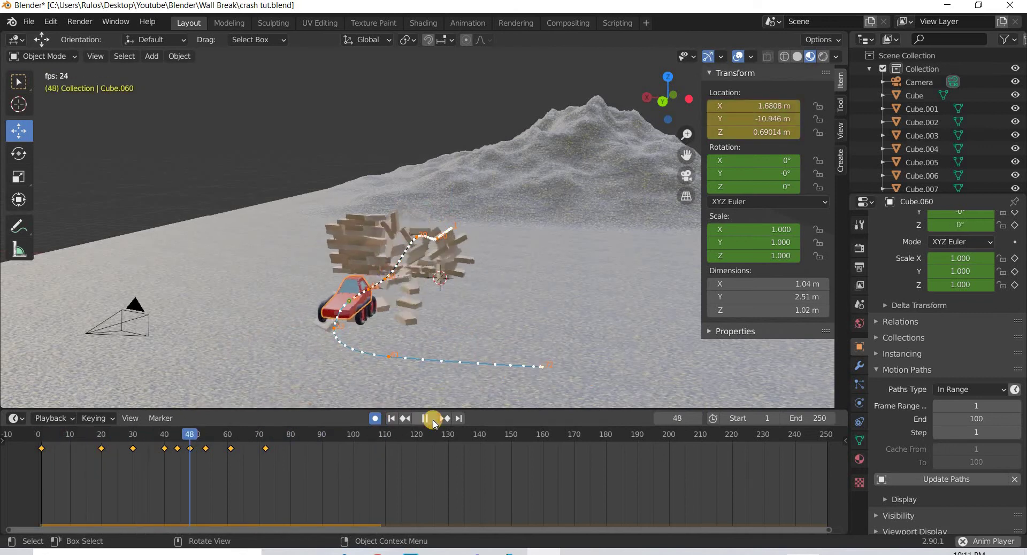
- Switch to the camera view and play and scrub the animation to check how the car's crash through the wall is framed
key("space")
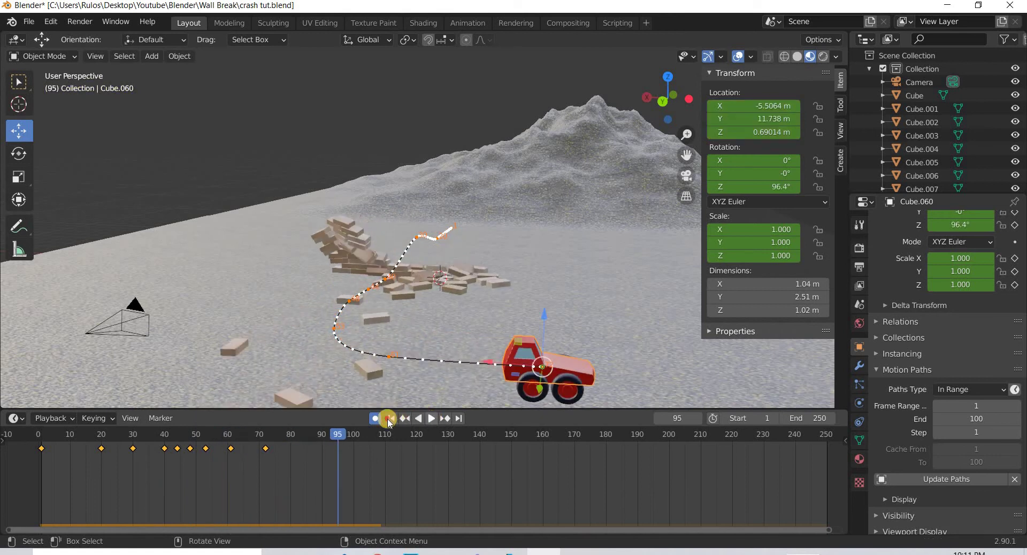
key("shift+Left")
left_click(95, 56)
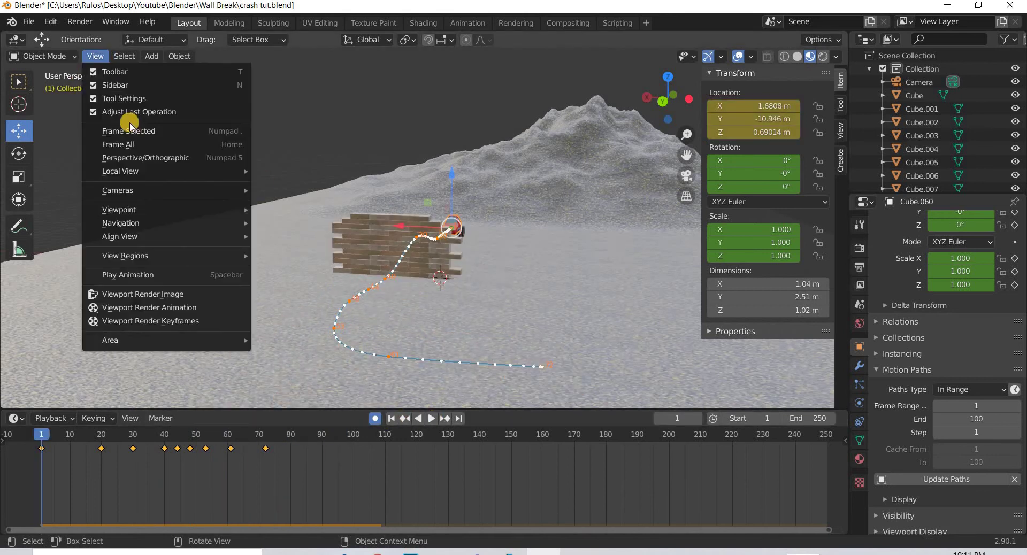
mouse_move(129, 210)
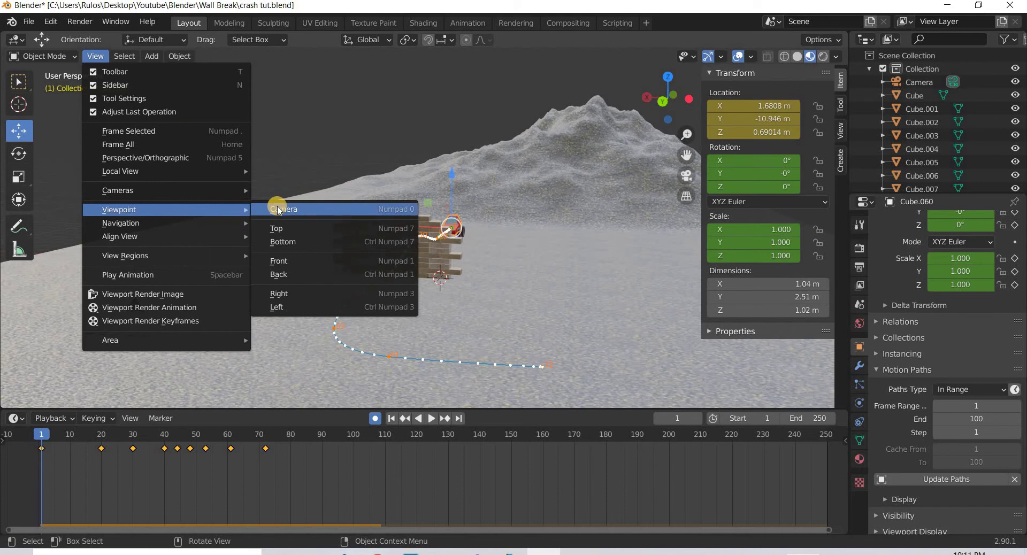
left_click(274, 208)
left_click(431, 418)
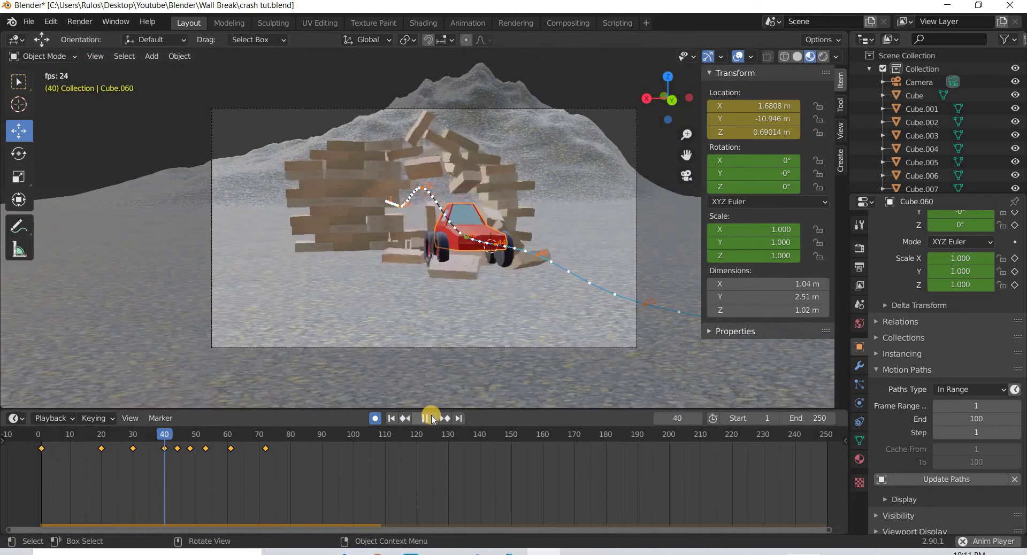
key("space")
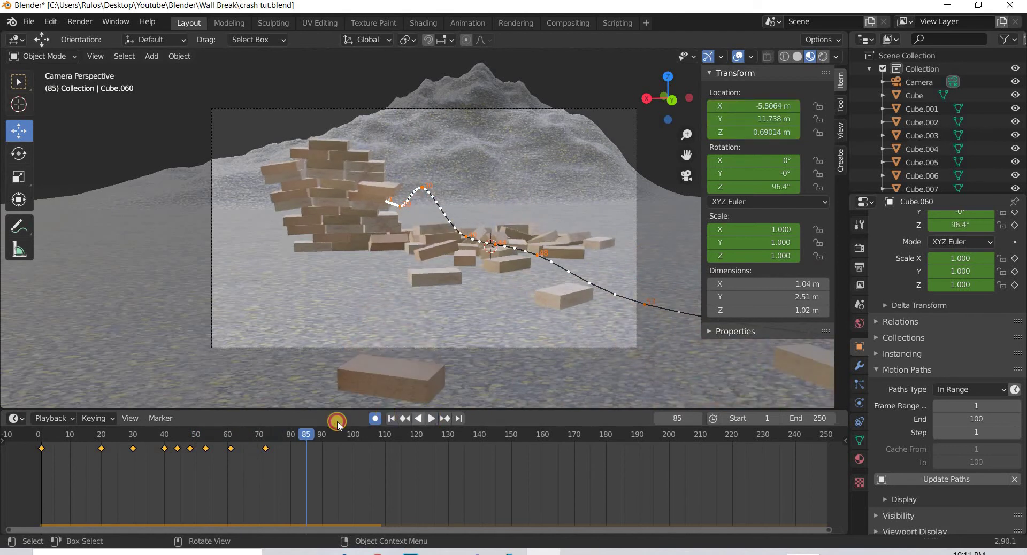
key("space")
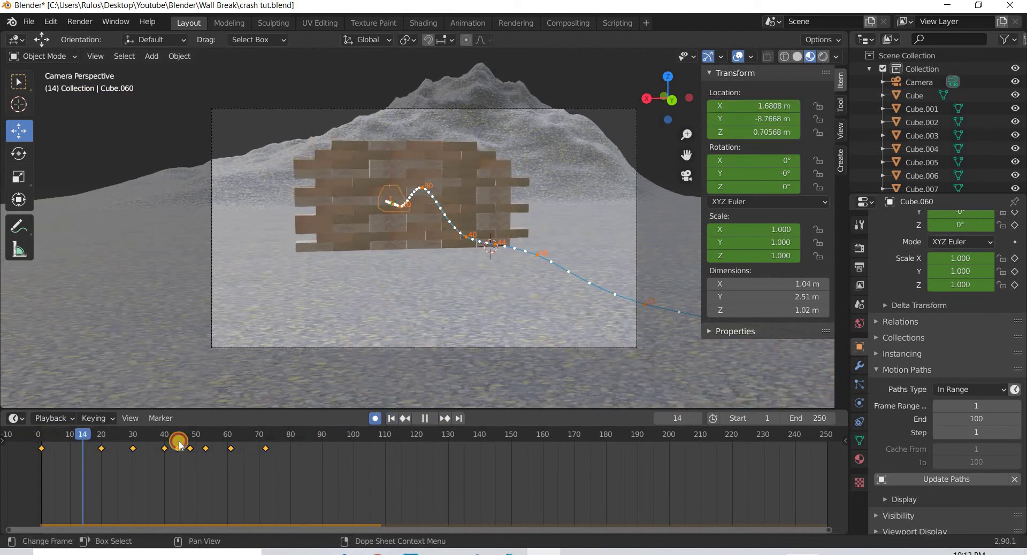
left_click(204, 452)
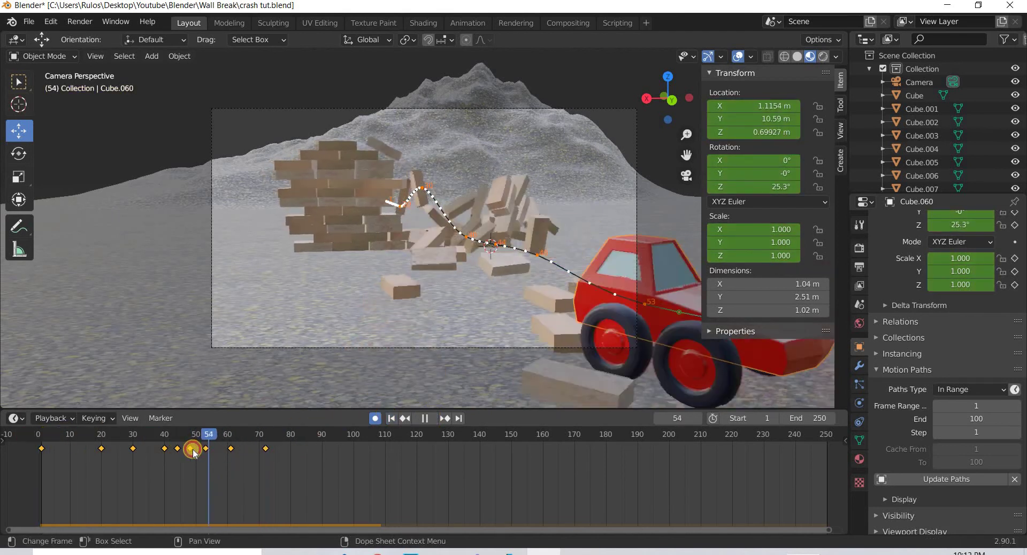
- With the camera locked to the view, keyframe its aim toward the wall at frame 0 and toward the car at frame 50
left_click_drag(327, 460, 19, 427)
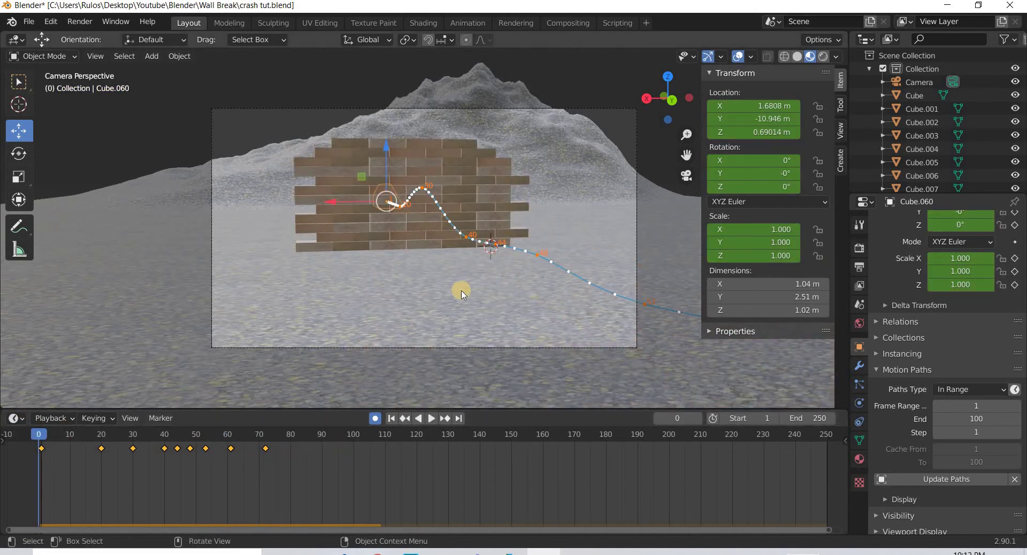
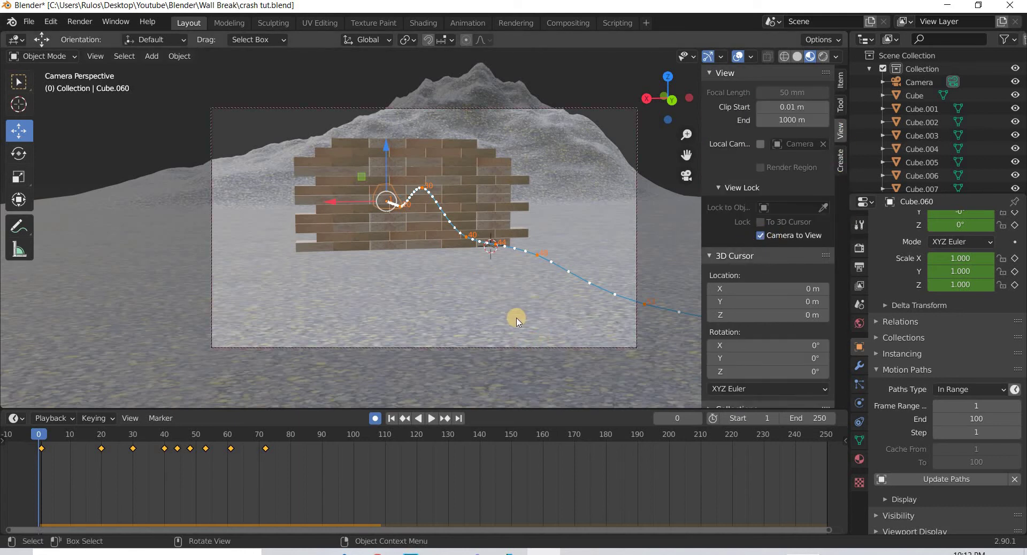
middle_click_drag(515, 318, 506, 319)
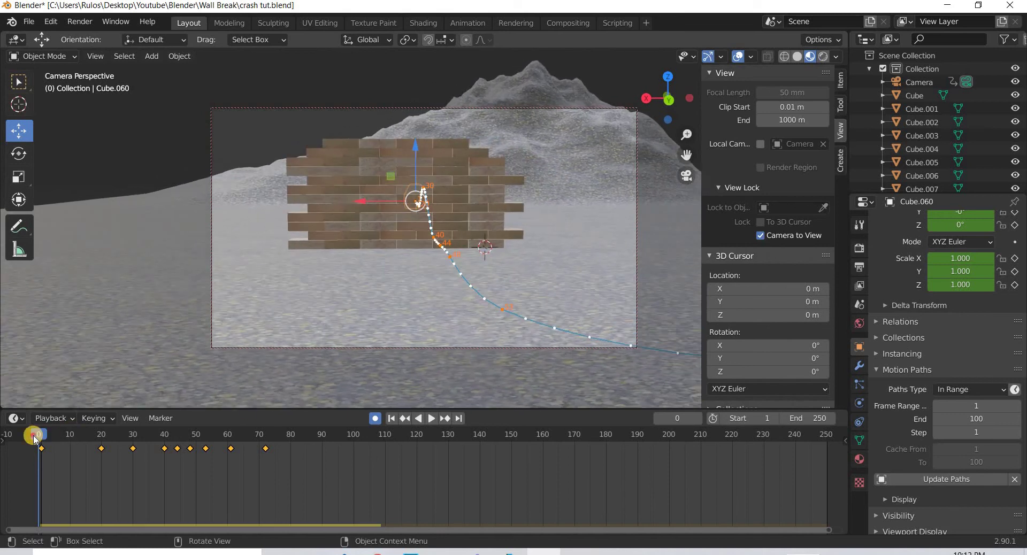
key("space")
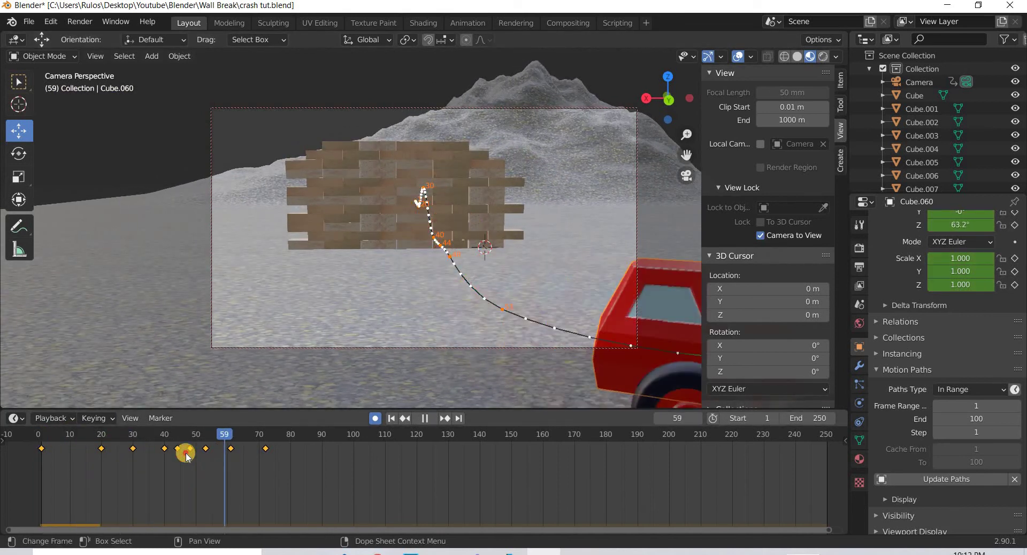
left_click_drag(187, 455, 197, 452)
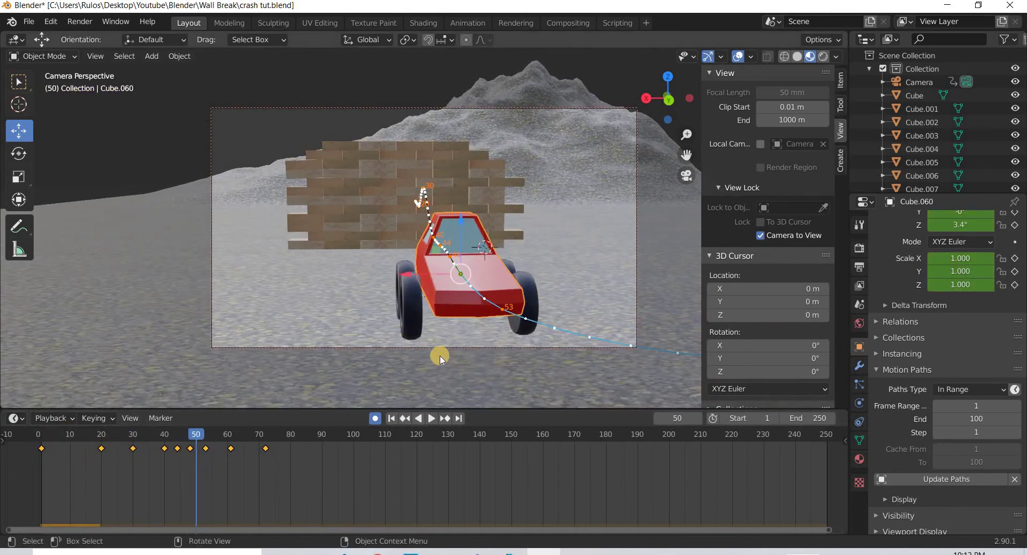
middle_click_drag(440, 358, 436, 355)
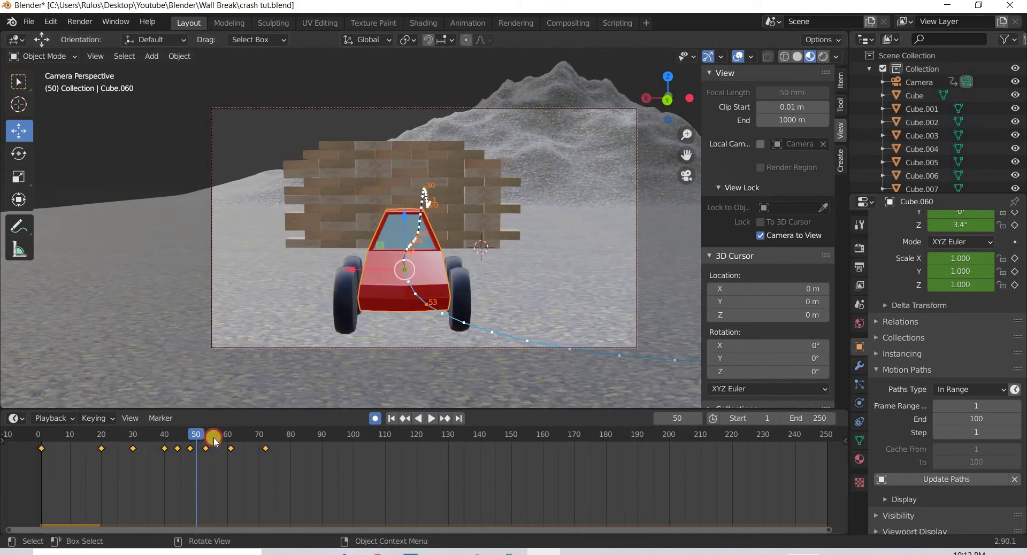
- Play the animation through the camera from frame 0 to check the camera movement, and return to the first frame
key("space")
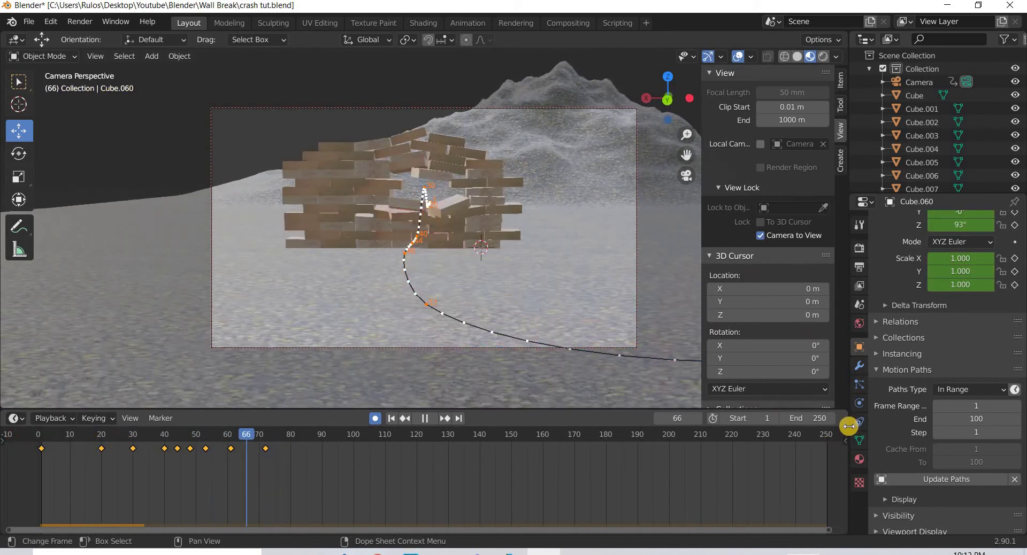
key("Escape")
left_click(431, 419)
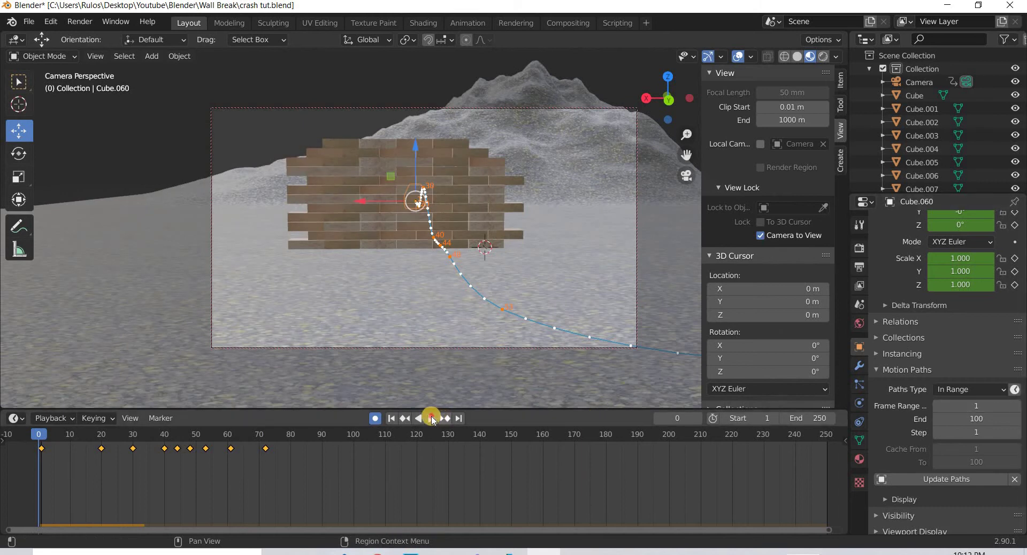
left_click(431, 418)
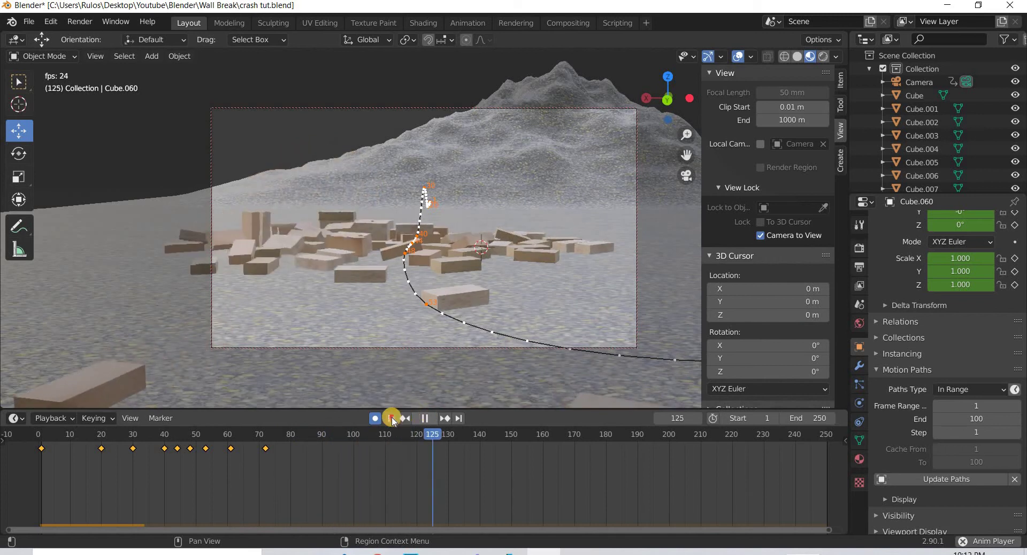
left_click(433, 420)
key("shift+Left")
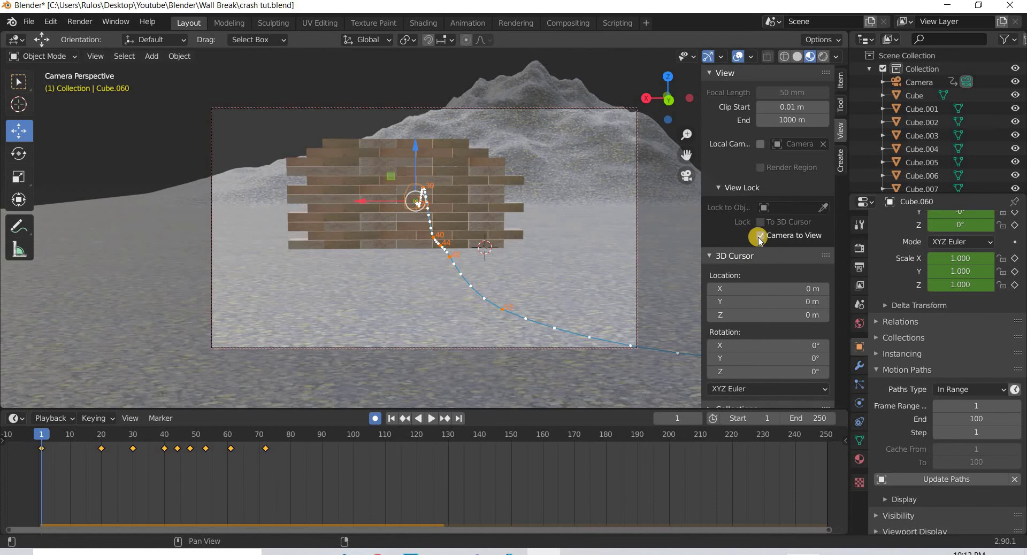
- Unlock the camera from the view, select the camera in the scene, and enable its Depth of Field
middle_click_drag(387, 361, 195, 260)
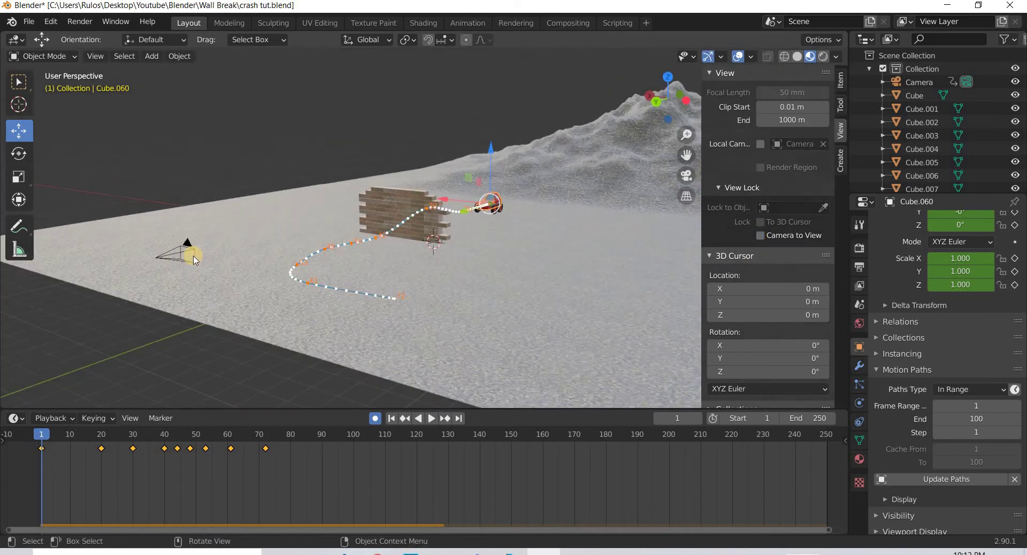
key("ctrl+z")
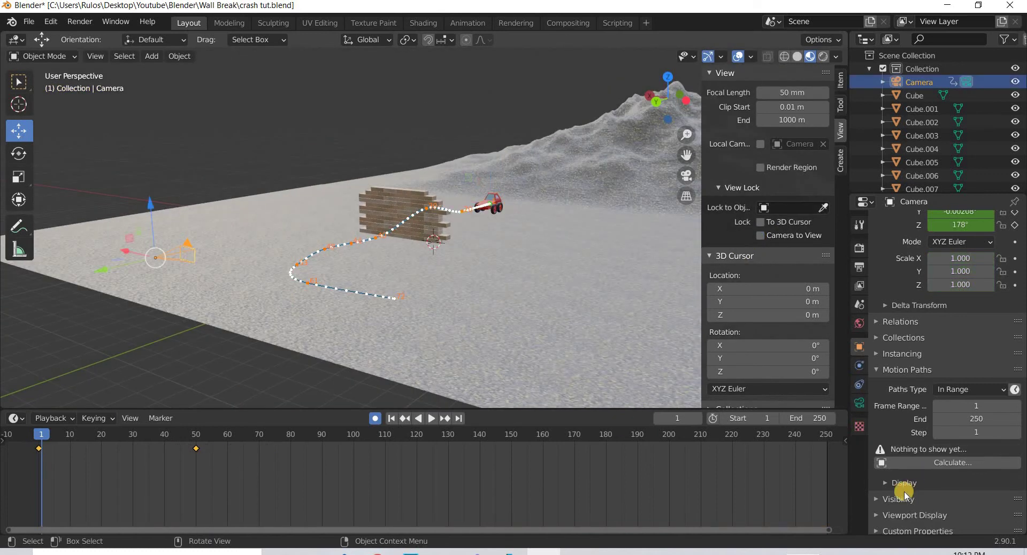
left_click(859, 403)
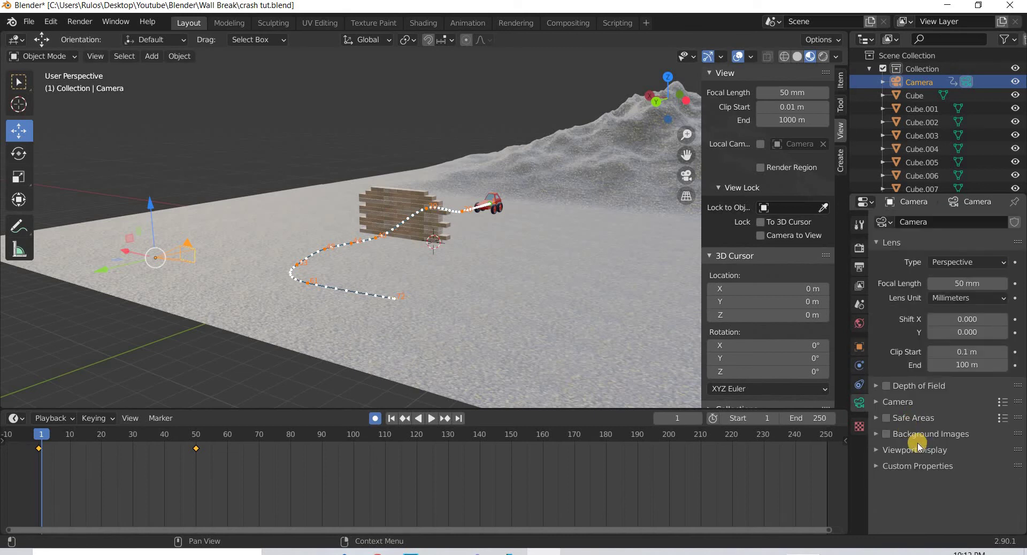
left_click(889, 389)
- Turn on the camera's Limits in its viewport display so the focus point shows in the scene
middle_click_drag(369, 315, 325, 328)
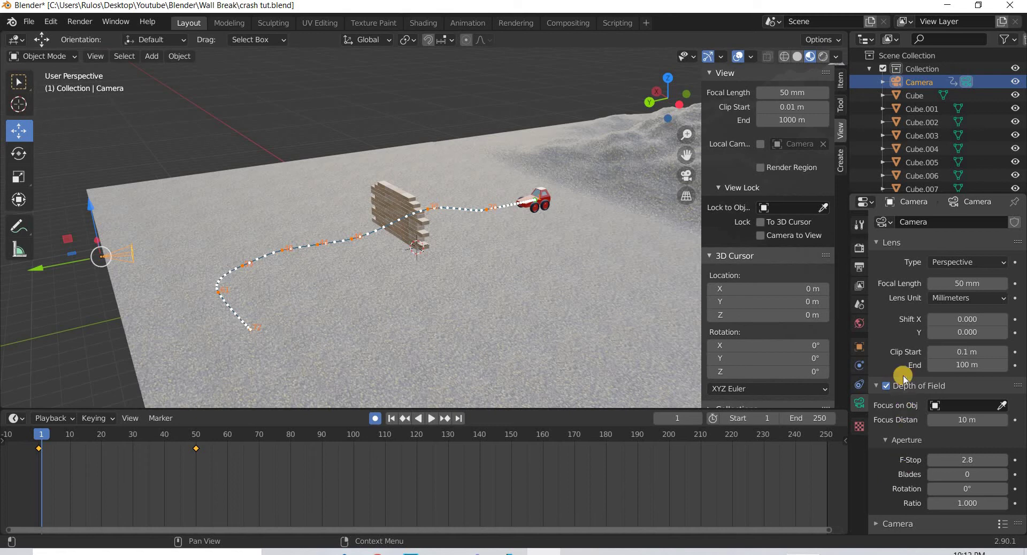
scroll(903, 373, "down", 3)
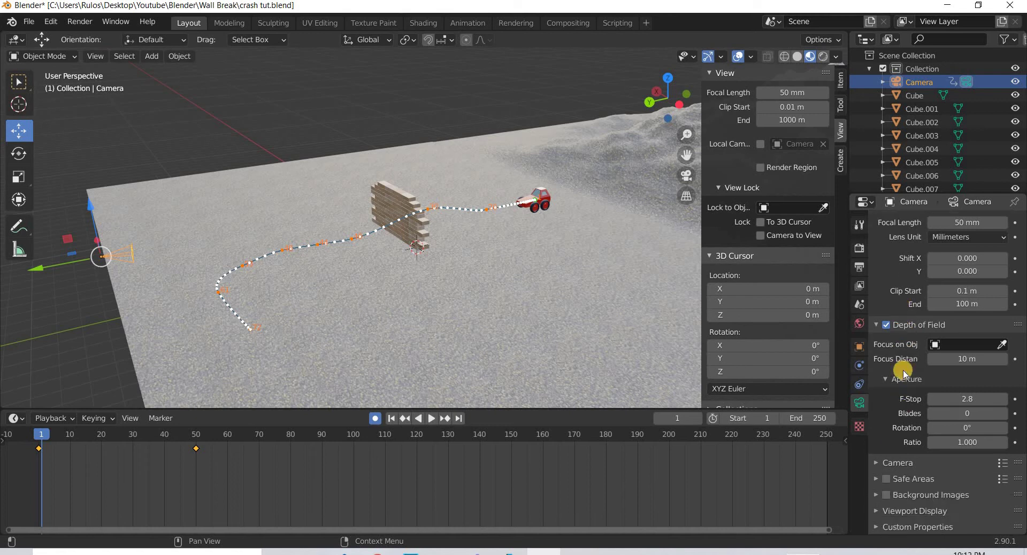
left_click(885, 513)
scroll(928, 497, "down", 3)
left_click(932, 485)
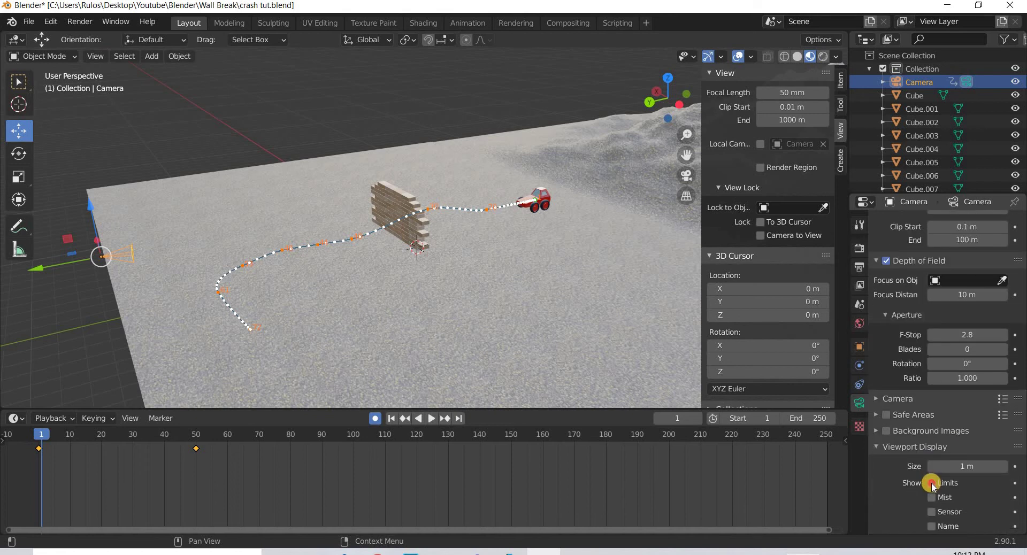
left_click(931, 483)
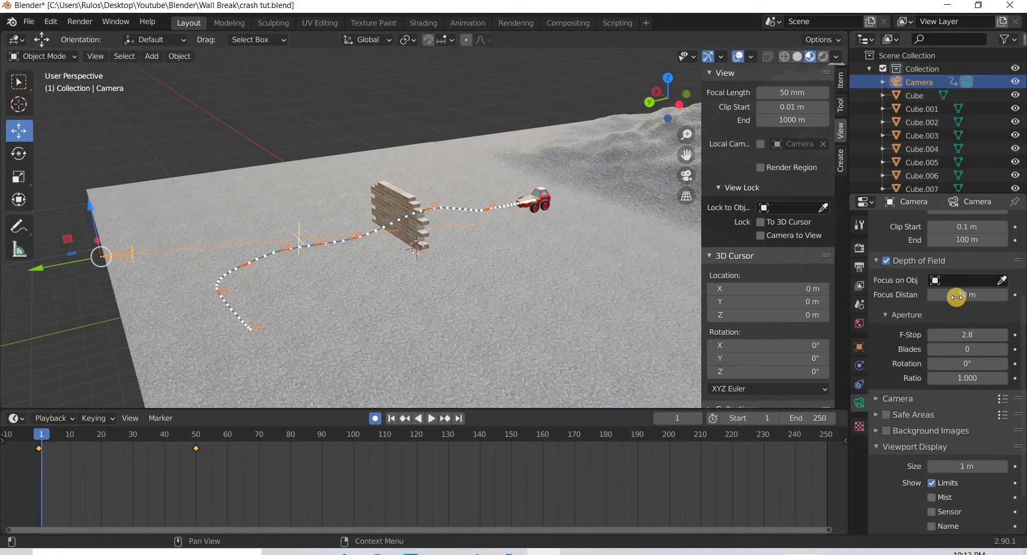
- Set the camera's depth of field focus distance to 17 m, placing the focus point at the brick wall
left_click_drag(954, 297, 171, 297)
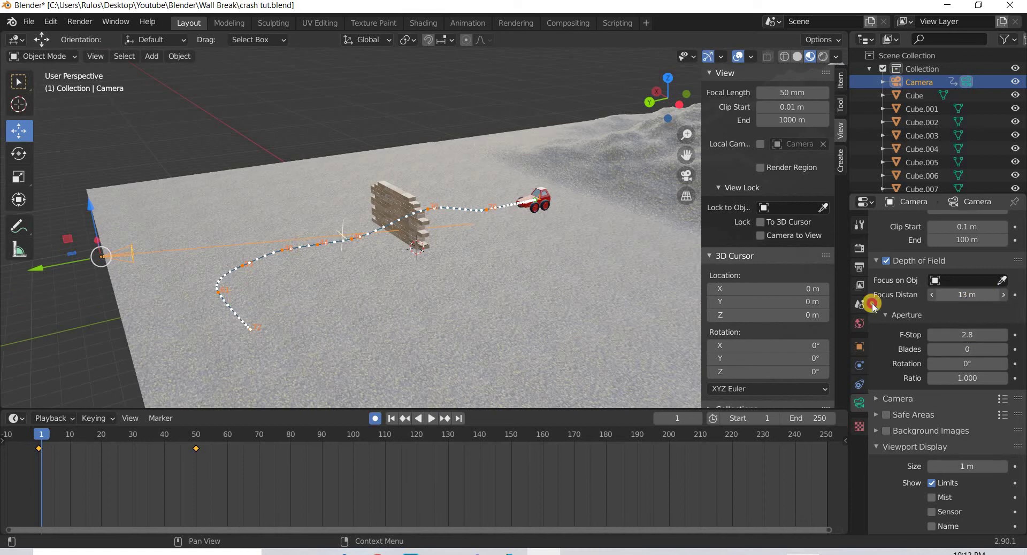
scroll(467, 274, "up", 6)
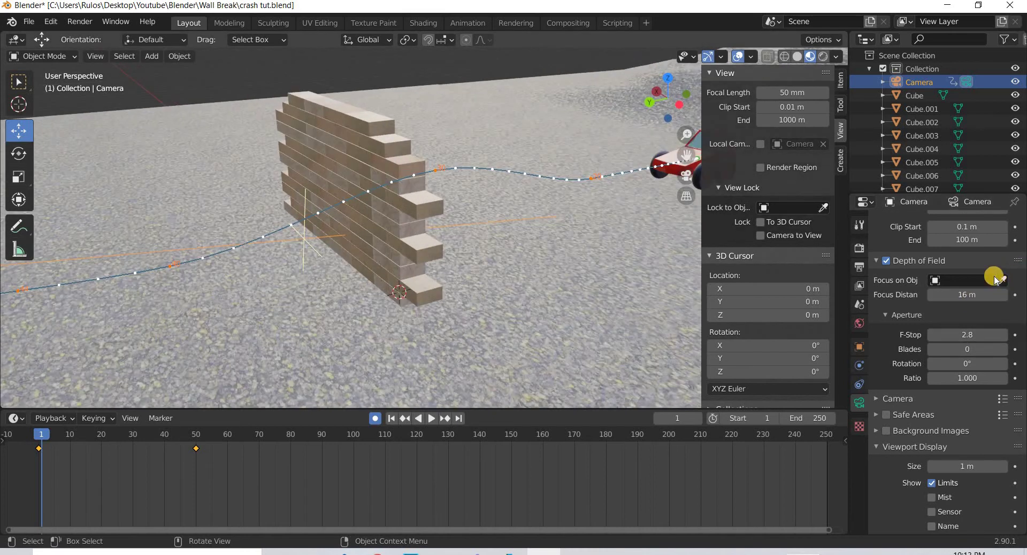
left_click_drag(1008, 297, 5, 298)
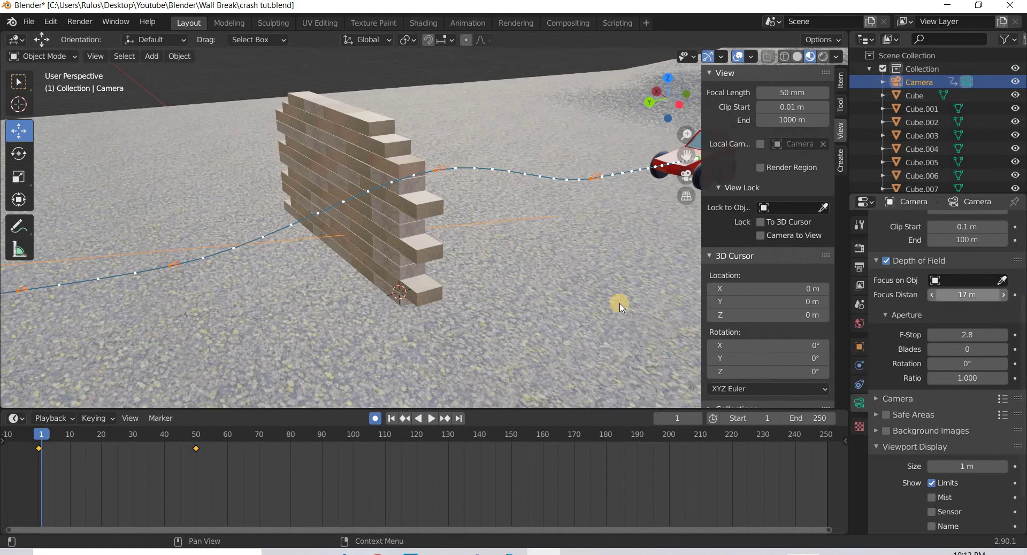
scroll(619, 304, "down", 6)
- Set the camera's F-Stop to 0.1 and play the animation through the camera to check the background blur
left_click(976, 334)
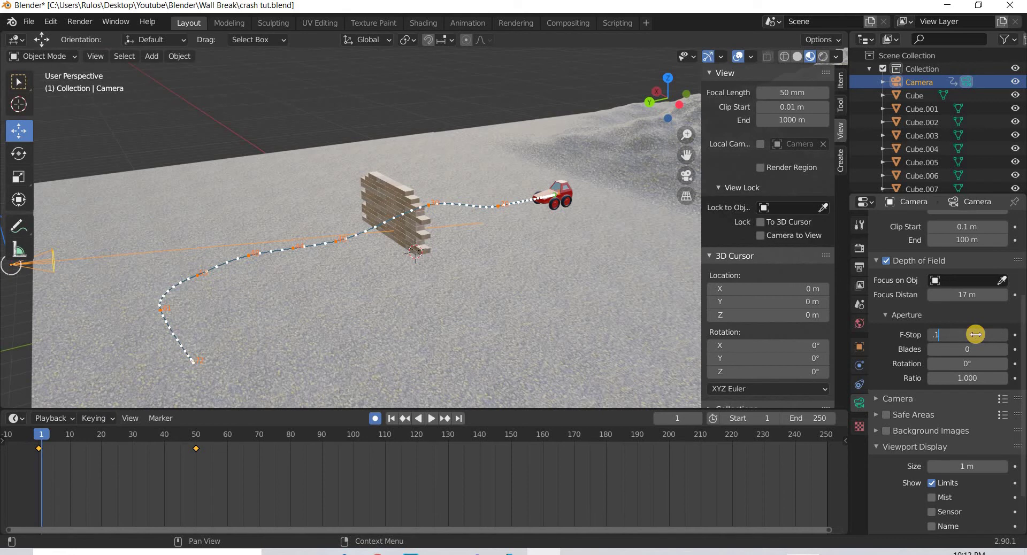
key("Return")
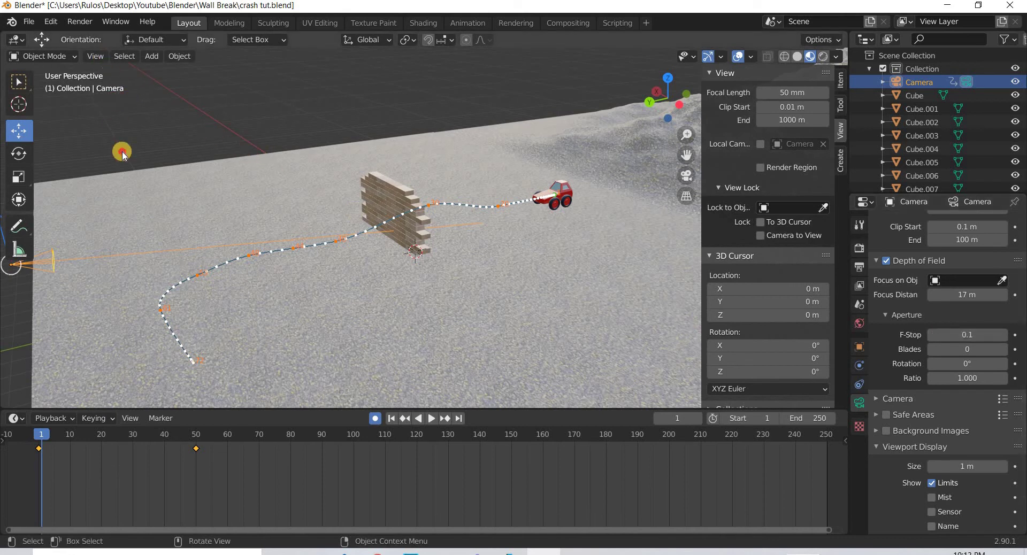
left_click(95, 56)
mouse_move(225, 210)
left_click(282, 215)
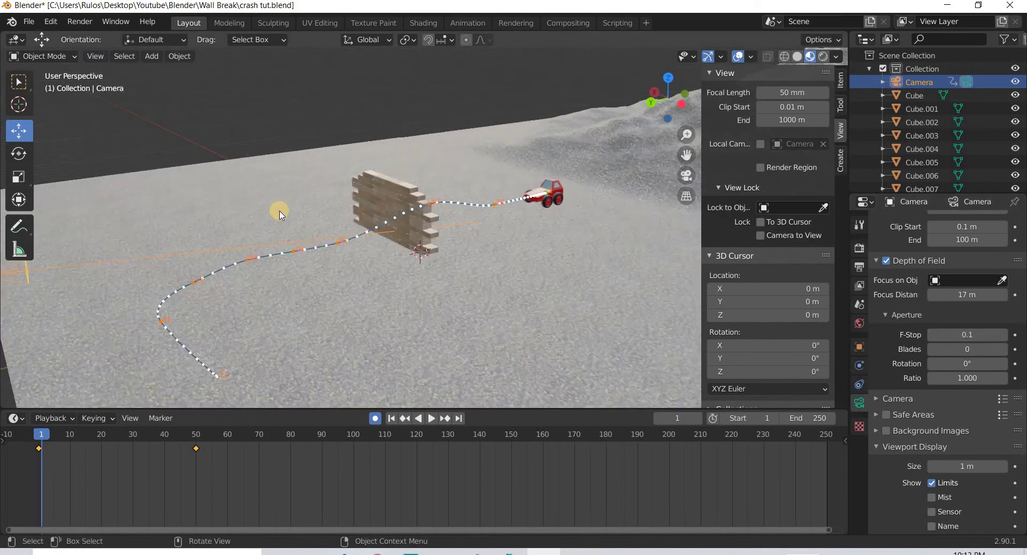
left_click(429, 420)
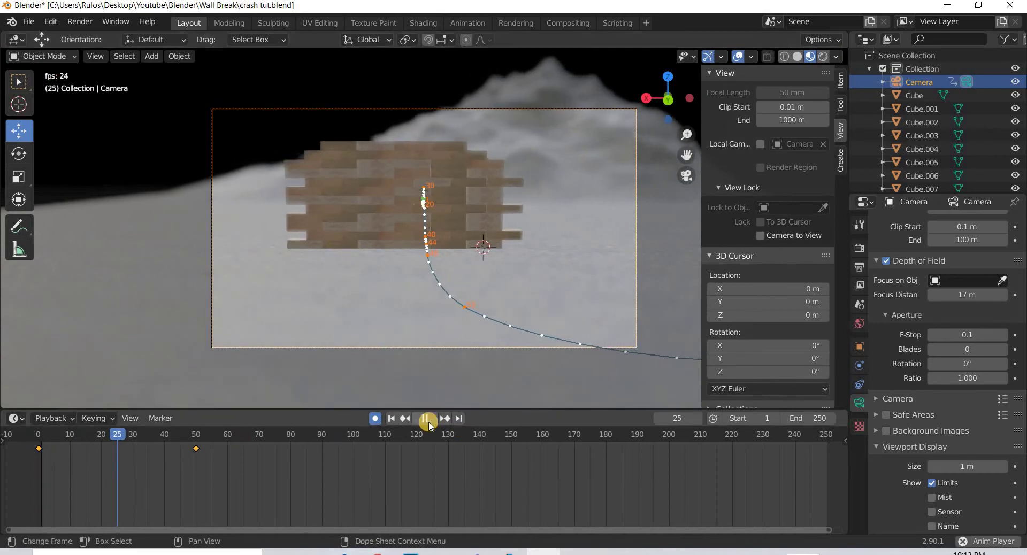
left_click(427, 420)
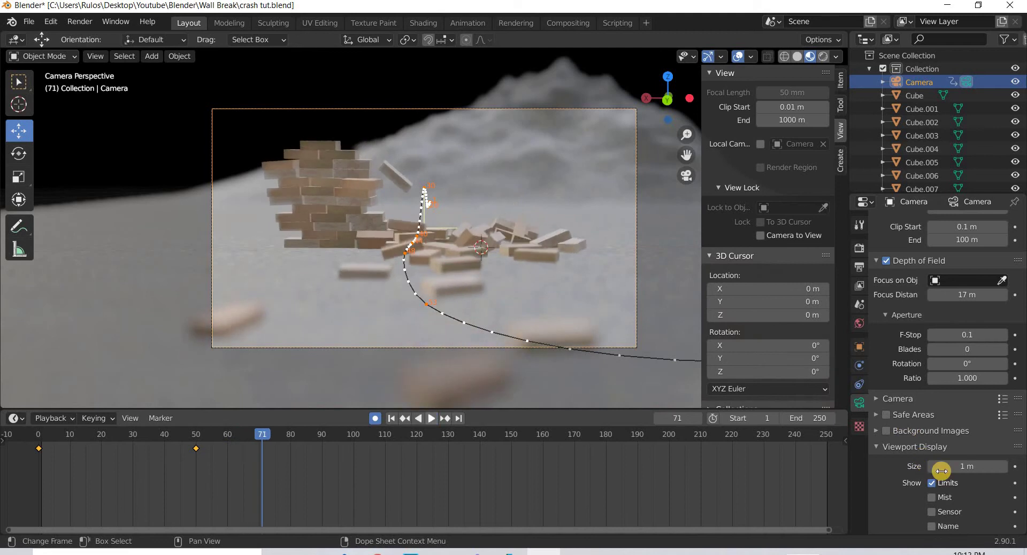
- Set the camera's F-Stop to 0.2 and return to the first frame of the animation
left_click(978, 337)
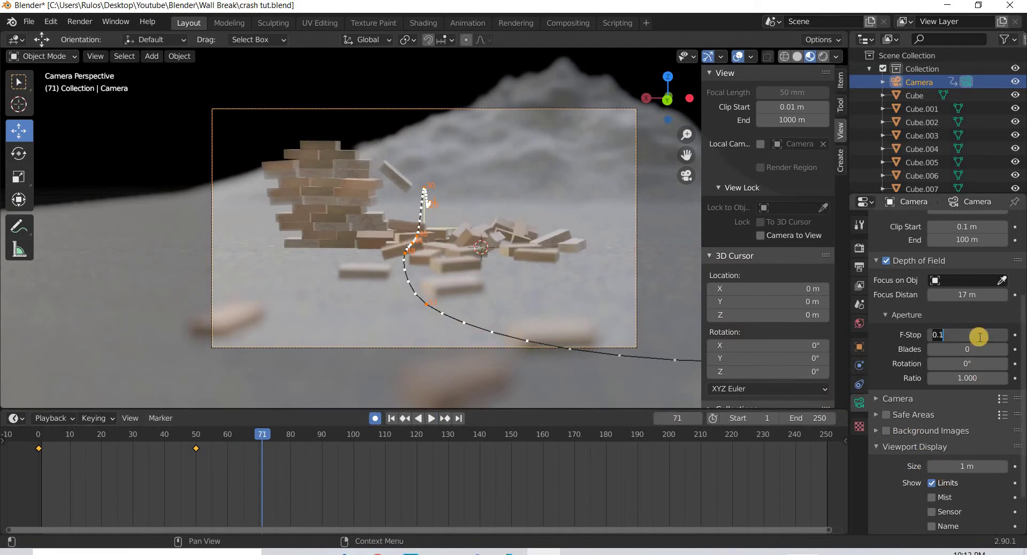
type("0.2")
key("Return")
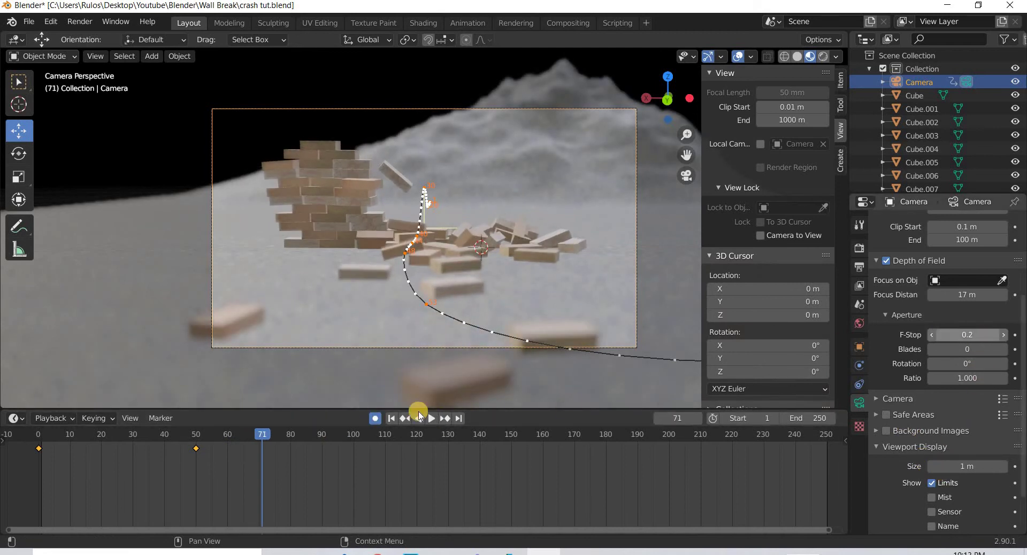
left_click(391, 419)
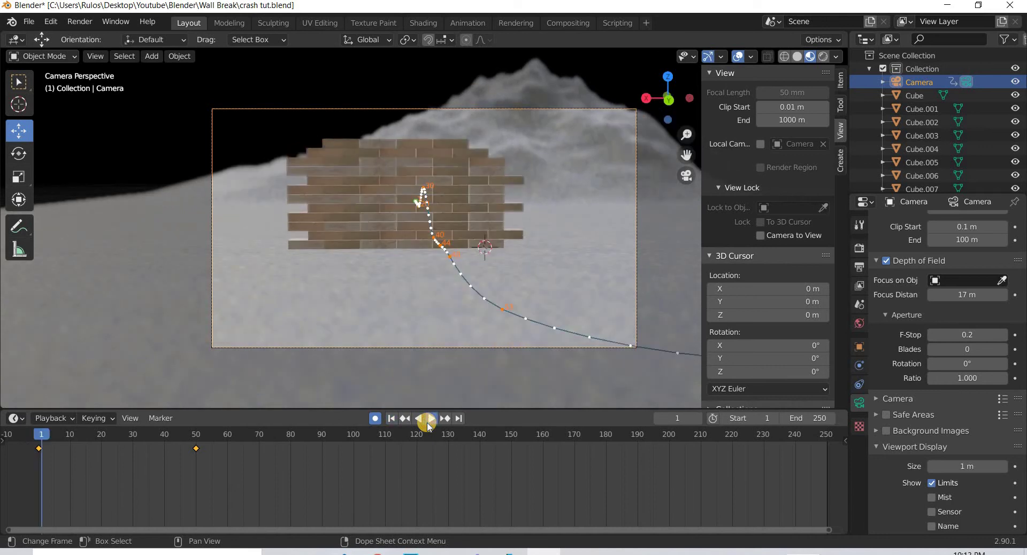
- Play the animation through the camera to check the blur at the current F-Stop, and return to the first frame
left_click(428, 422)
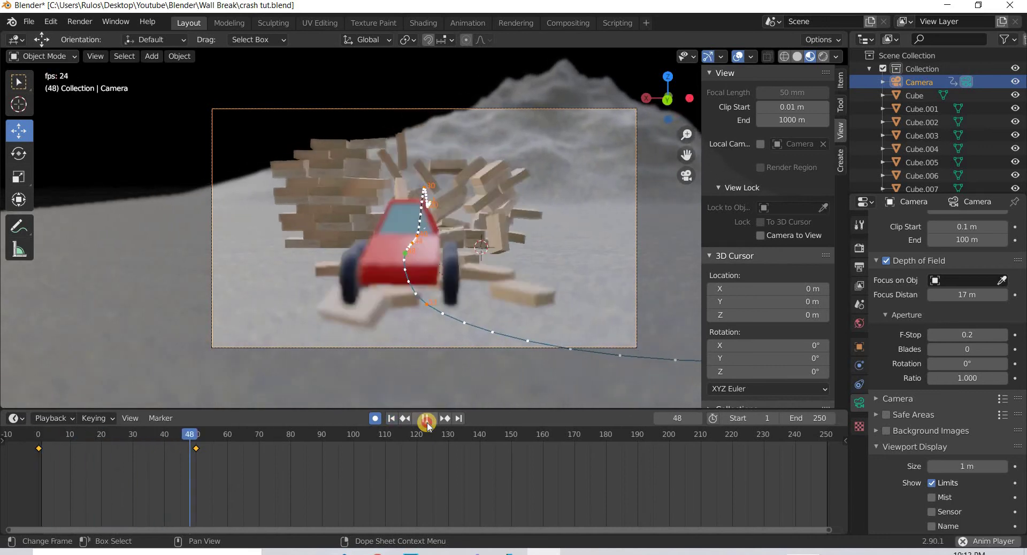
left_click(427, 423)
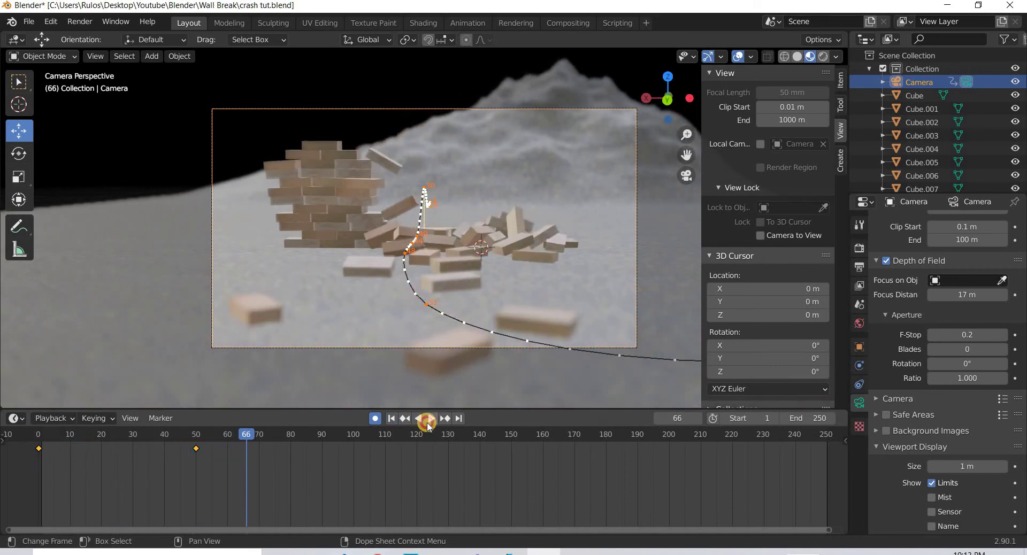
left_click(428, 422)
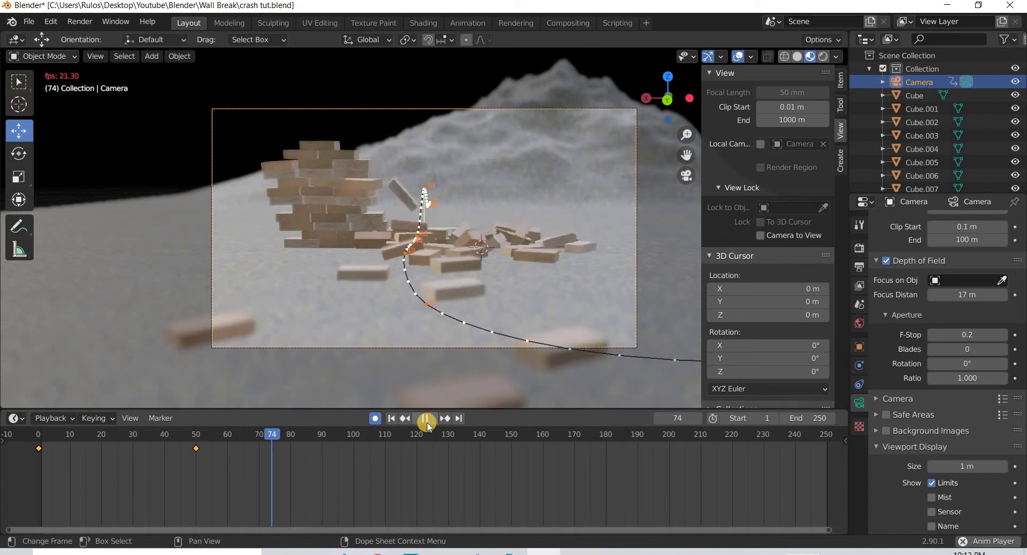
left_click(389, 420)
key("shift+Left")
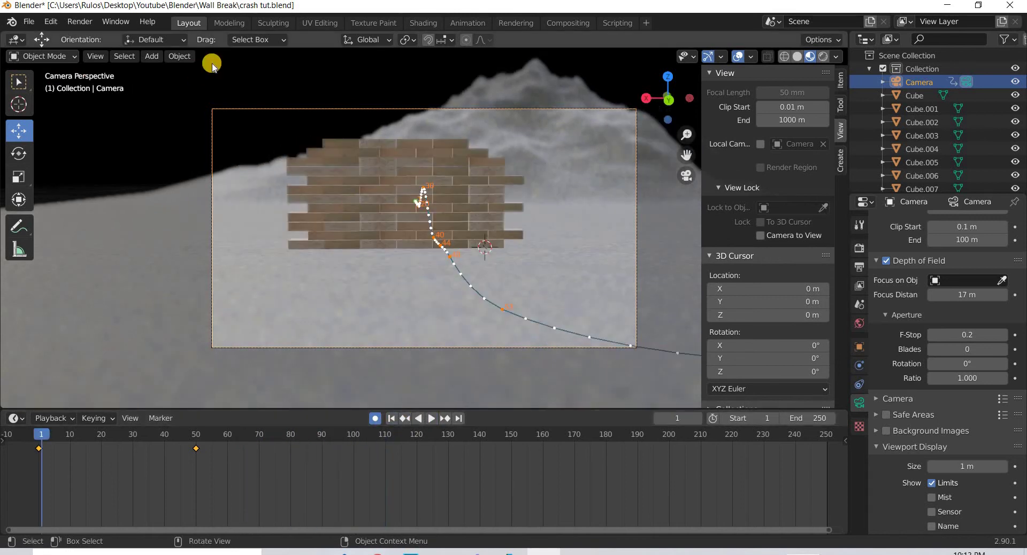
- Set the world background color to an Environment Texture and start browsing for its image file
left_click(859, 323)
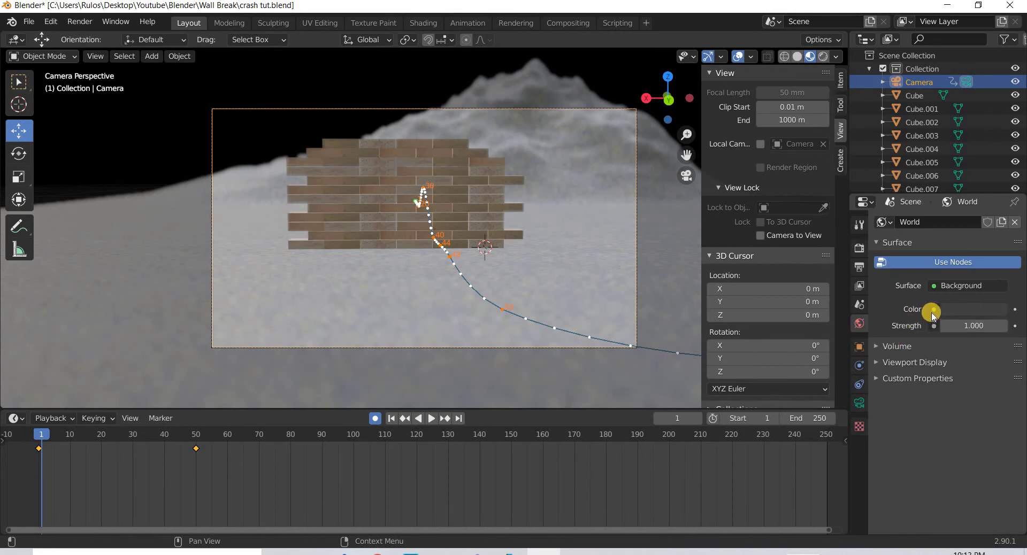
left_click(897, 322)
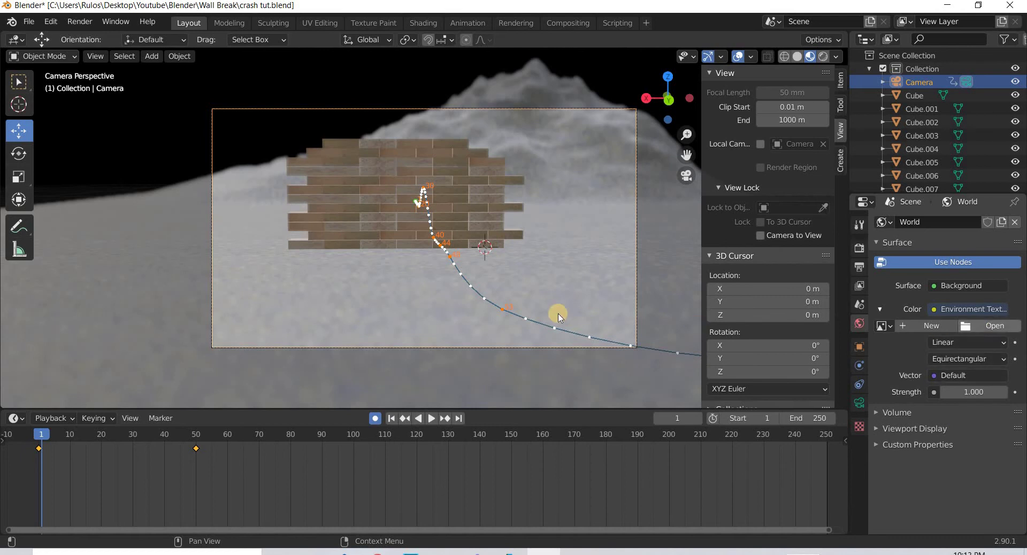
left_click(989, 326)
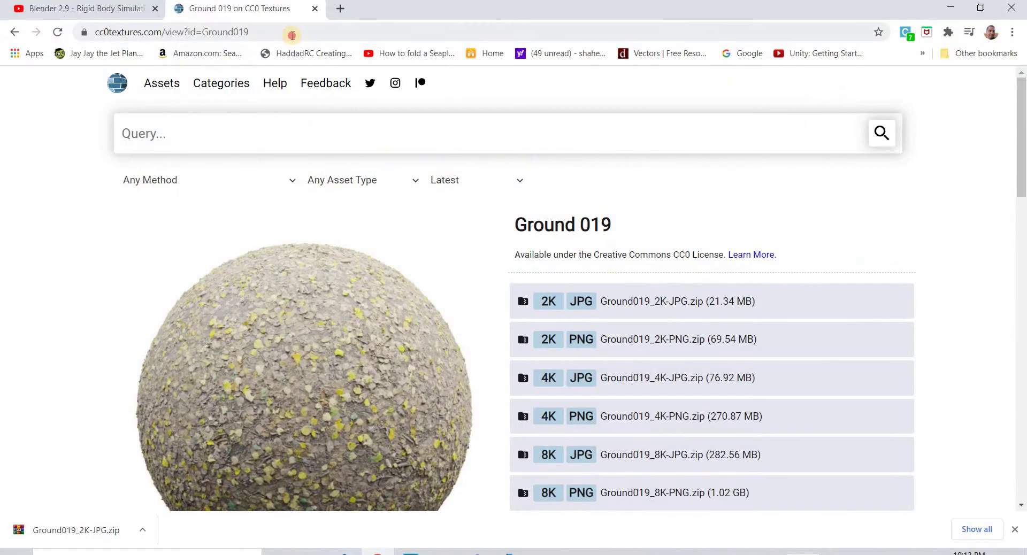
- Switch to the web browser and open the HDRI Haven library at hdrihaven.com/hdris to view its HDRIs
left_click(292, 35)
type("hdrihaven.com/hdris")
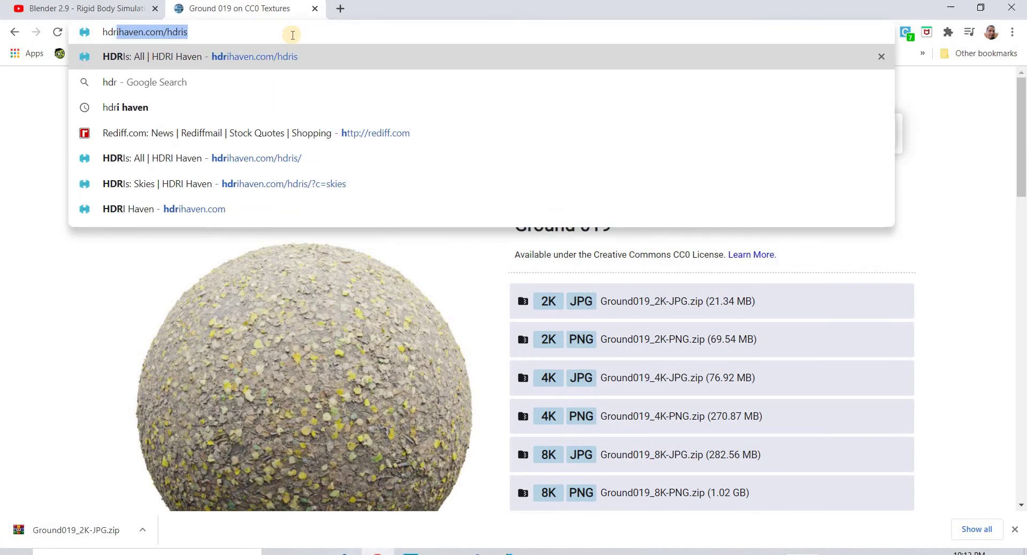
key("Return")
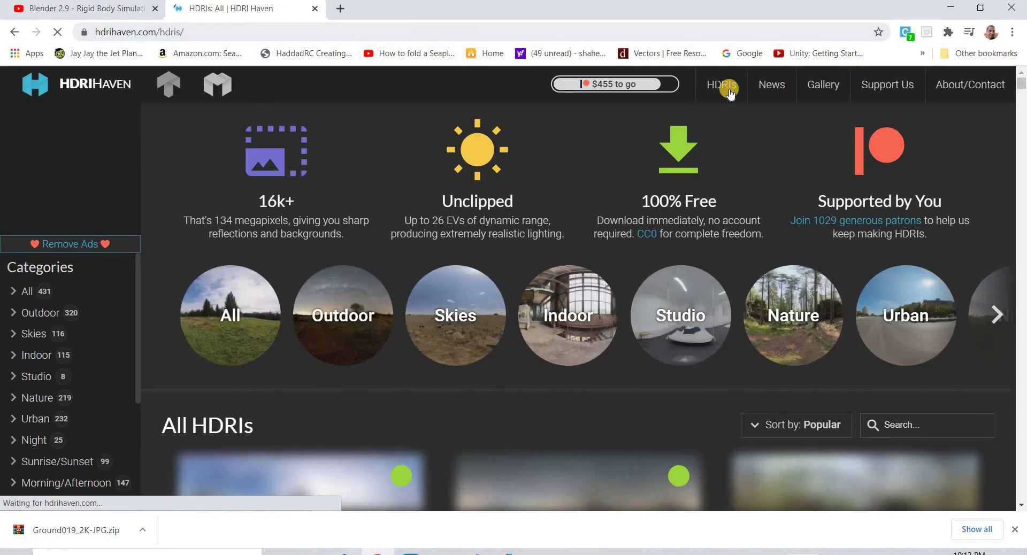
left_click(390, 302)
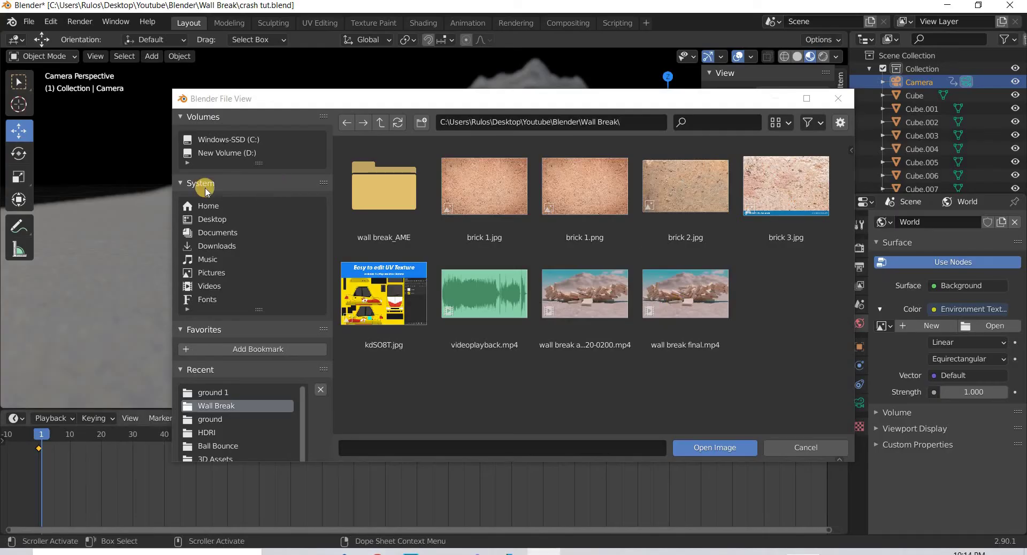
- Back in Blender, load kloppenheim_05_2k.hdr from the Desktop's 3D Assets\HDRI folder as the world's environment image
left_click(212, 219)
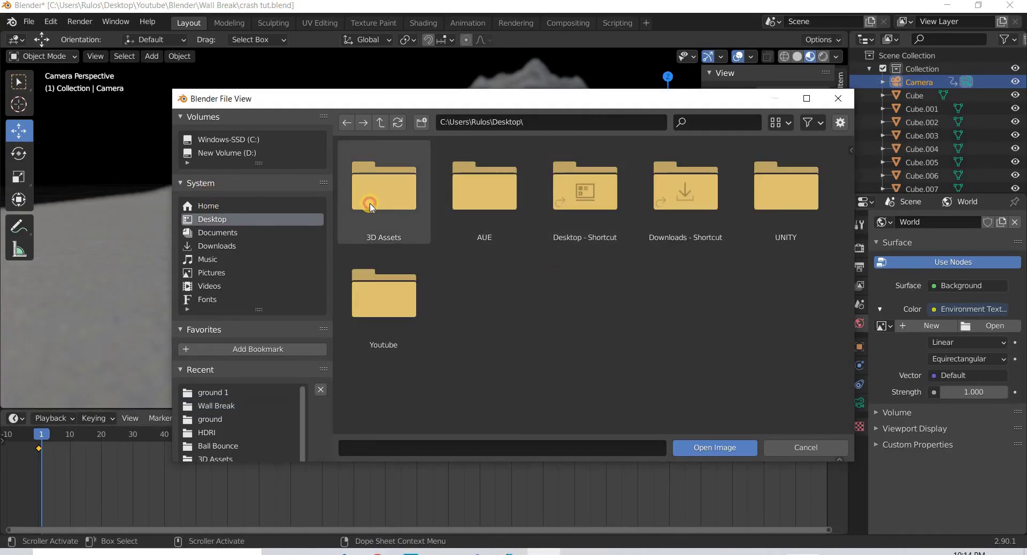
left_click(374, 201)
left_click(599, 234)
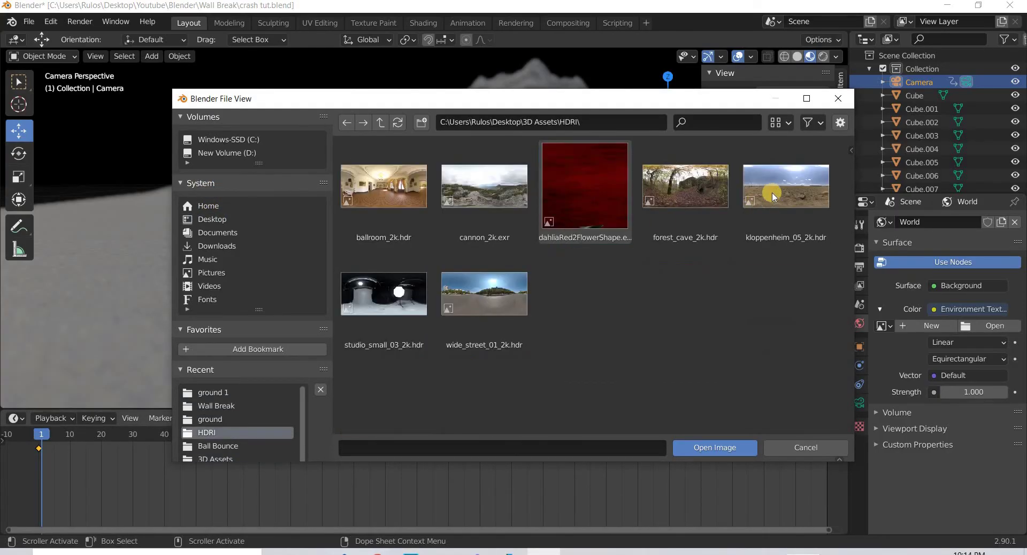
left_click(783, 197)
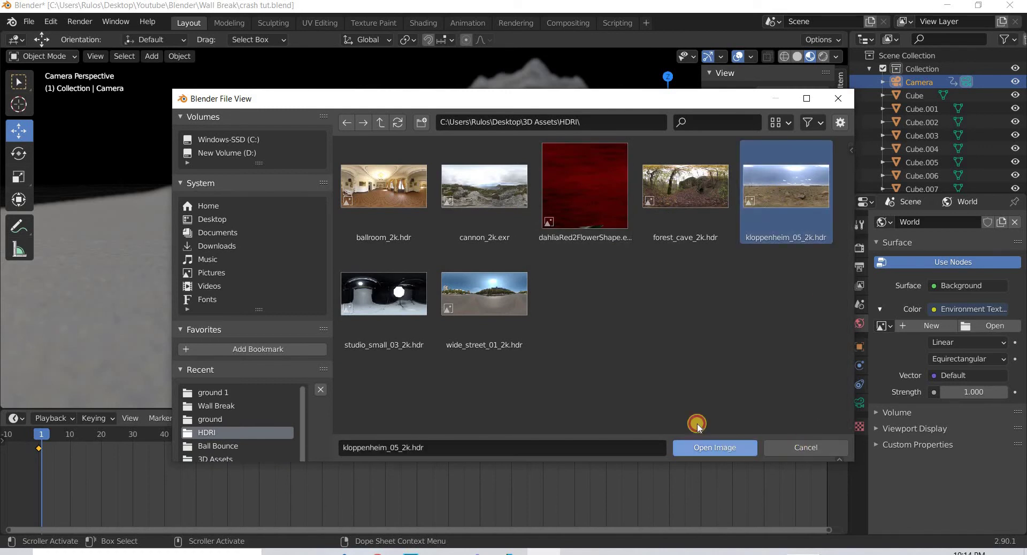
key("Return")
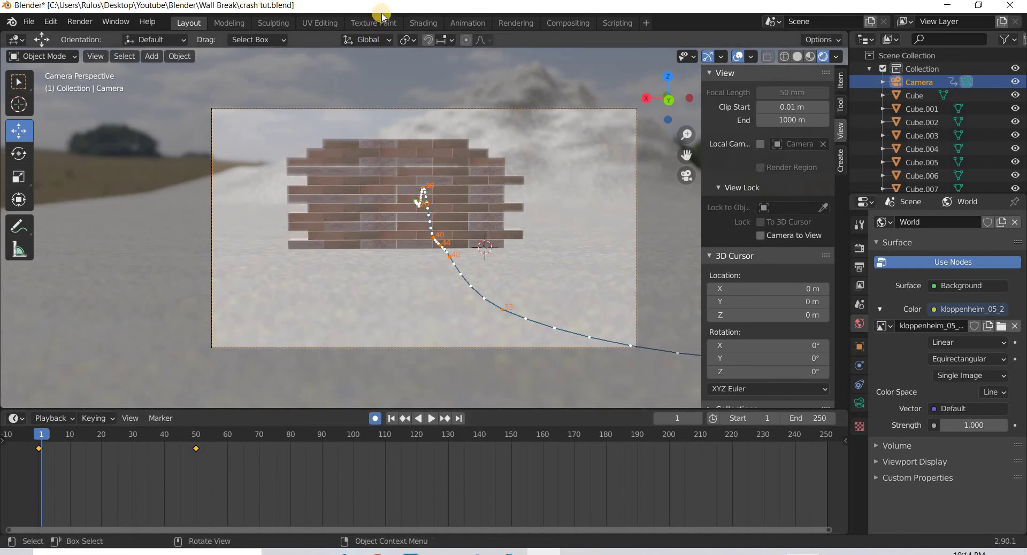
- Show the World node tree in the Shading workspace and add Texture Coordinate and Mapping nodes to the environment texture
left_click(425, 23)
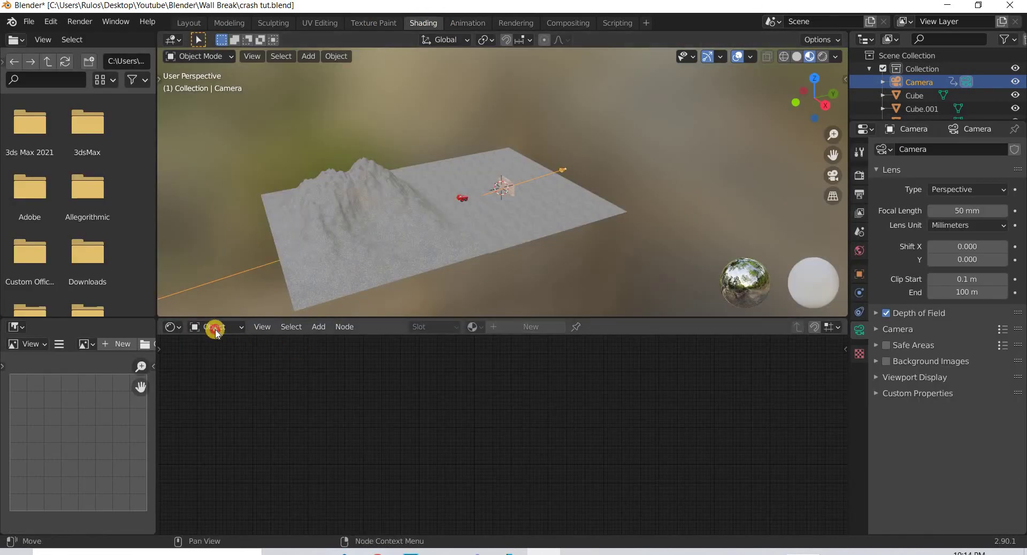
left_click(216, 327)
left_click(217, 357)
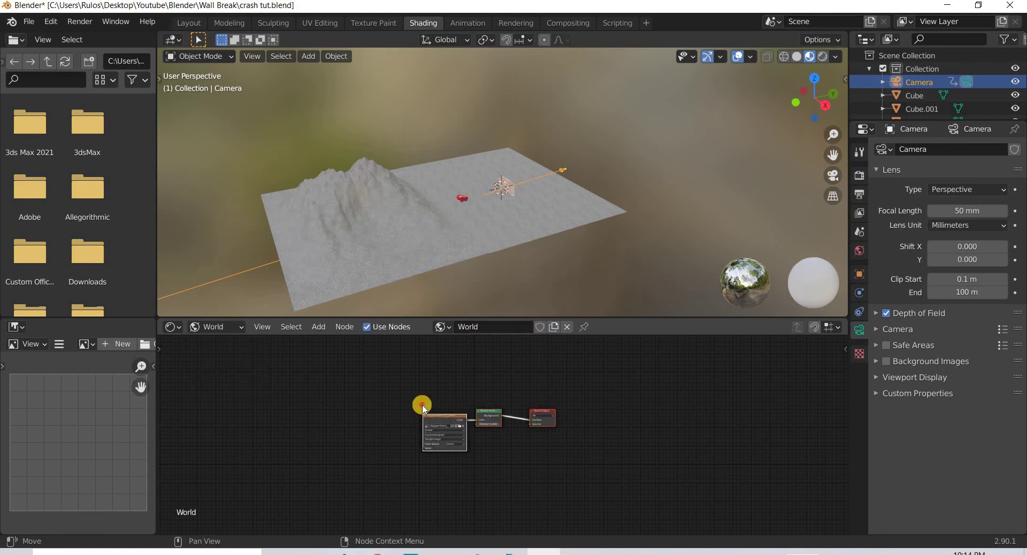
scroll(423, 407, "up", 2)
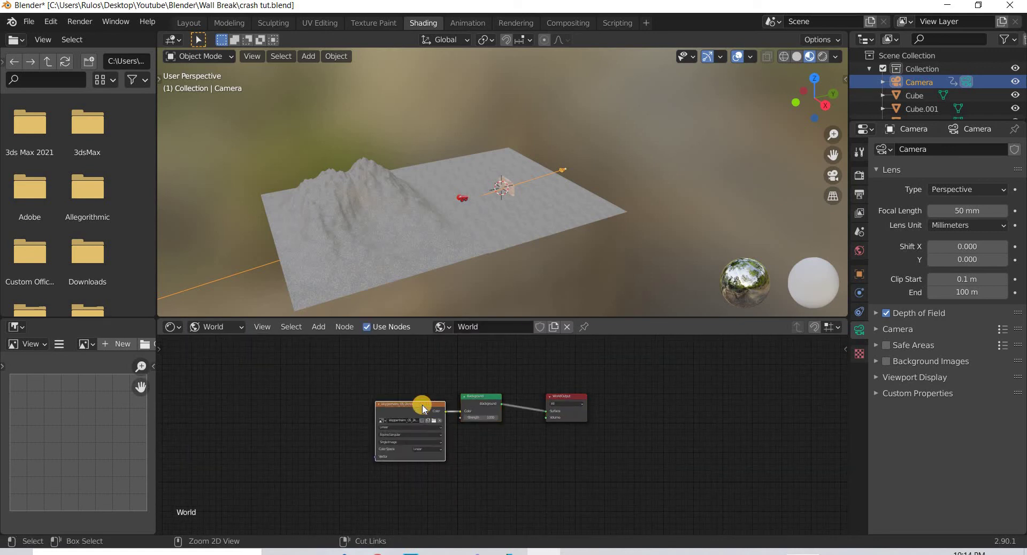
key("ctrl+t")
key("Home")
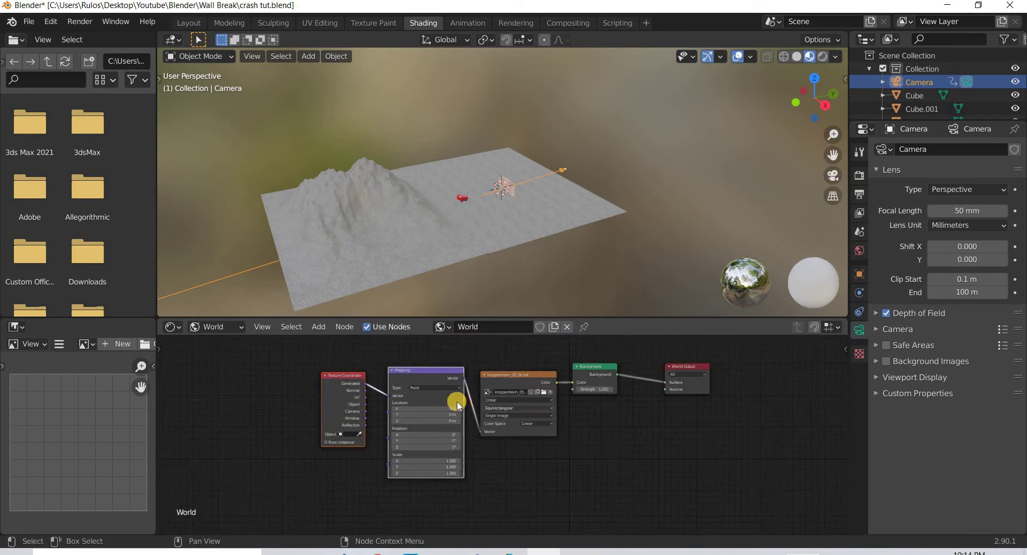
middle_click_drag(469, 414, 492, 442, "shift")
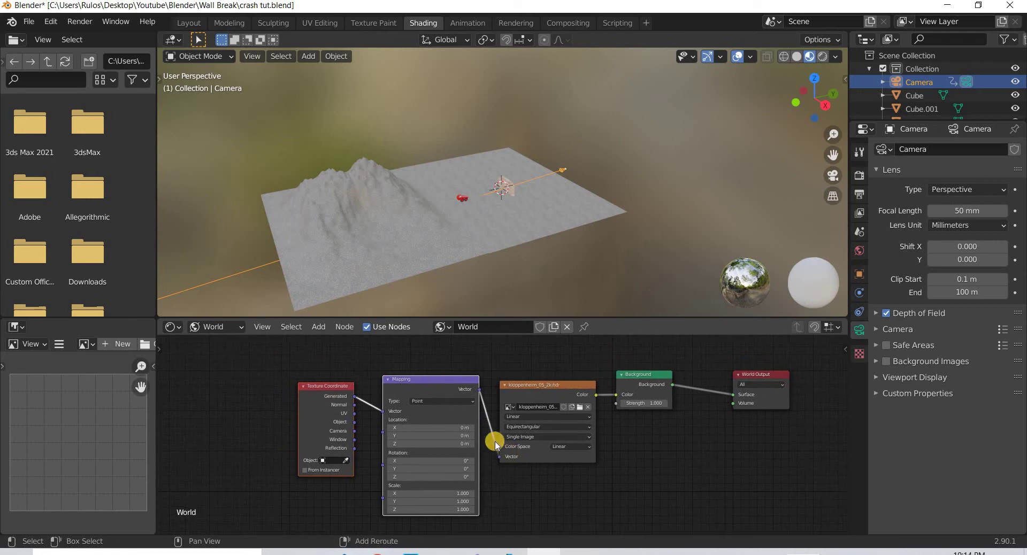
scroll(492, 441, "up", 4)
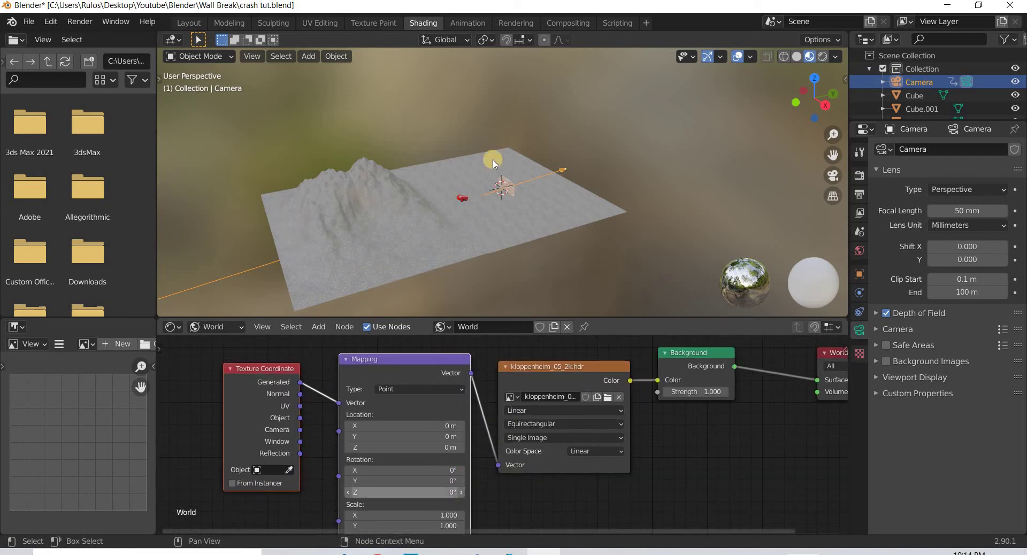
- Look through the active camera in Rendered shading and set the Mapping node's X rotation to about -3.1°
left_click(251, 56)
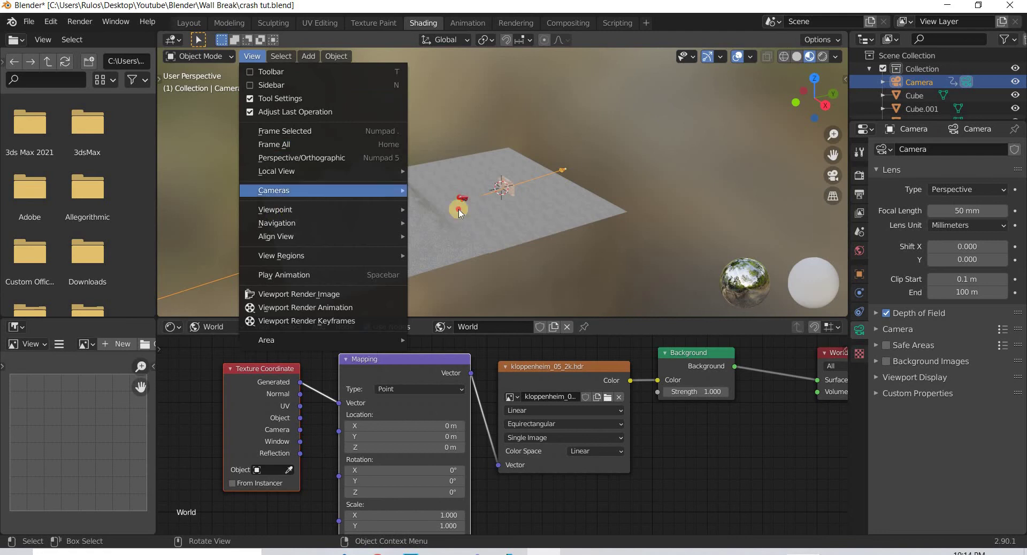
mouse_move(374, 209)
left_click(465, 209)
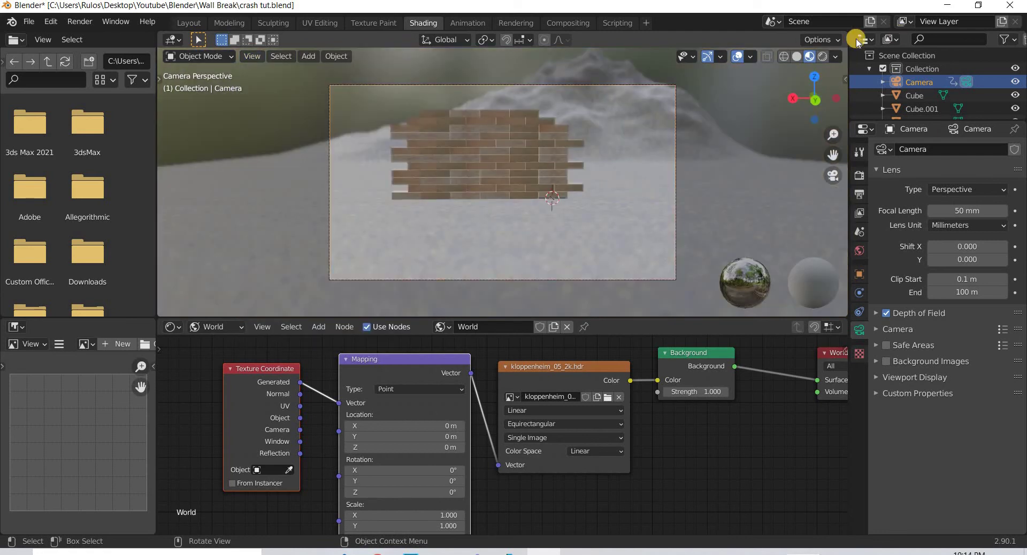
left_click(821, 56)
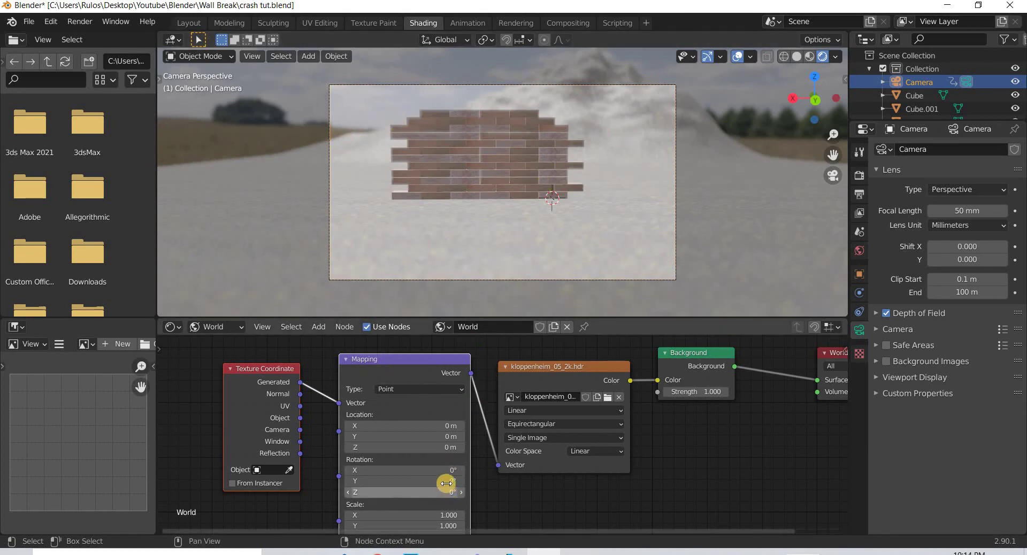
left_click_drag(435, 472, 419, 472)
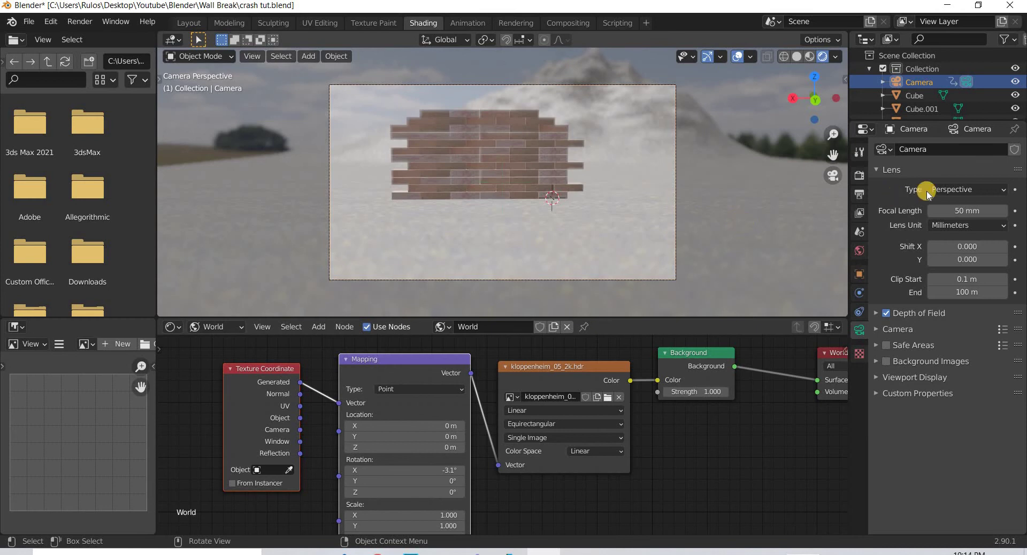
- Change the scene's render engine from Eevee to Cycles
left_click(859, 175)
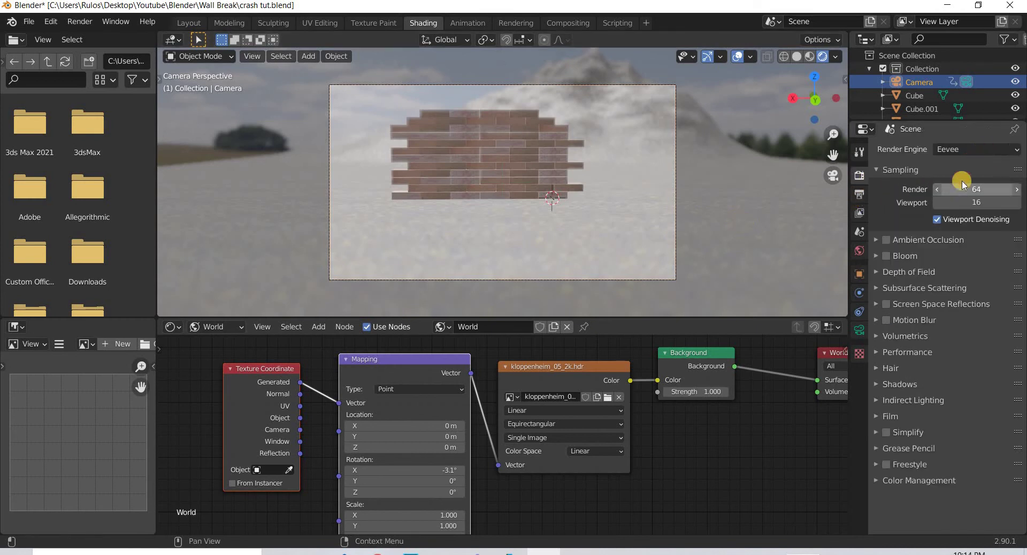
left_click(966, 150)
left_click(955, 193)
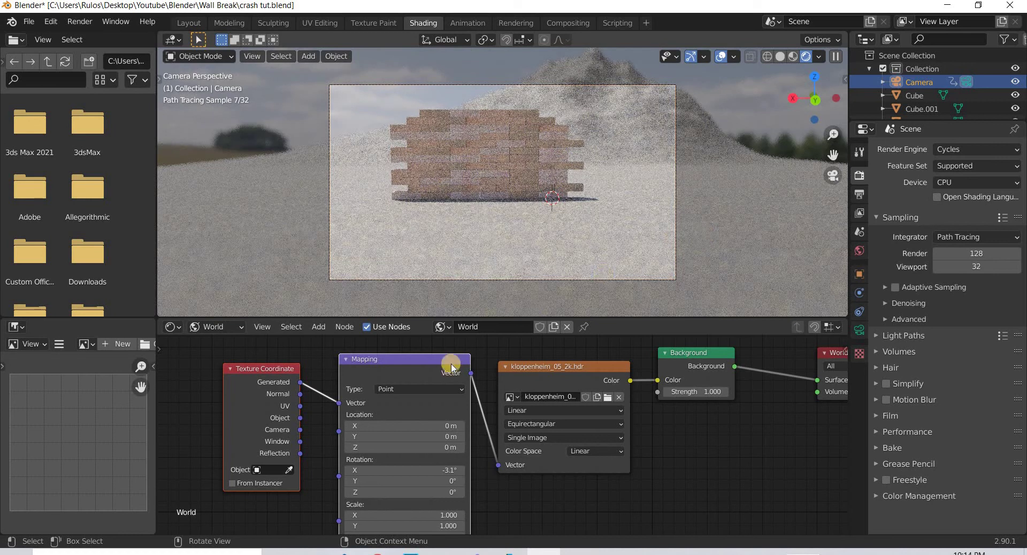
- Try Z rotations of 120° and 270° on the world's Mapping node to compare the HDRI lighting on the wall
mouse_move(434, 491)
left_mouse_down()
mouse_move(303, 492)
mouse_move(435, 491)
left_mouse_up()
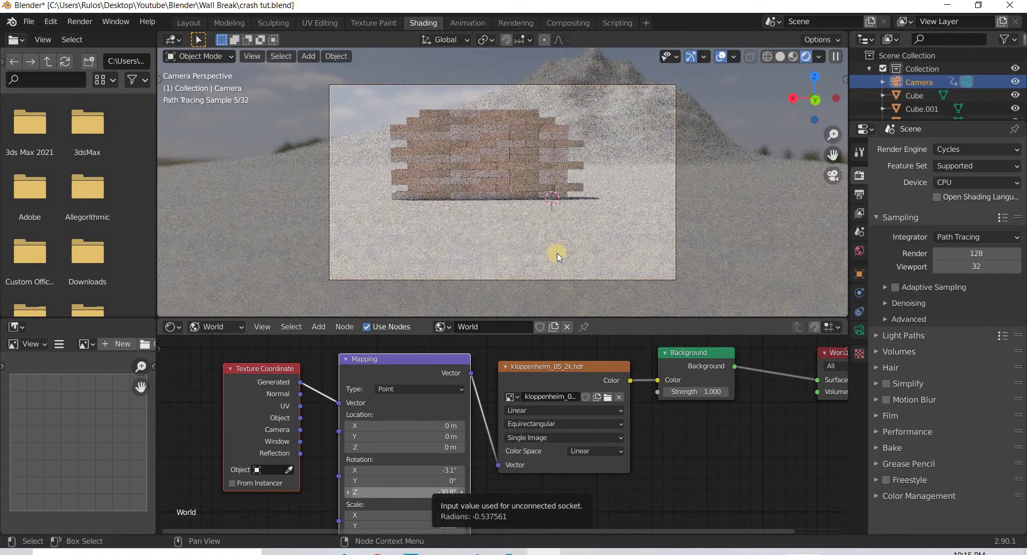
left_click(442, 493)
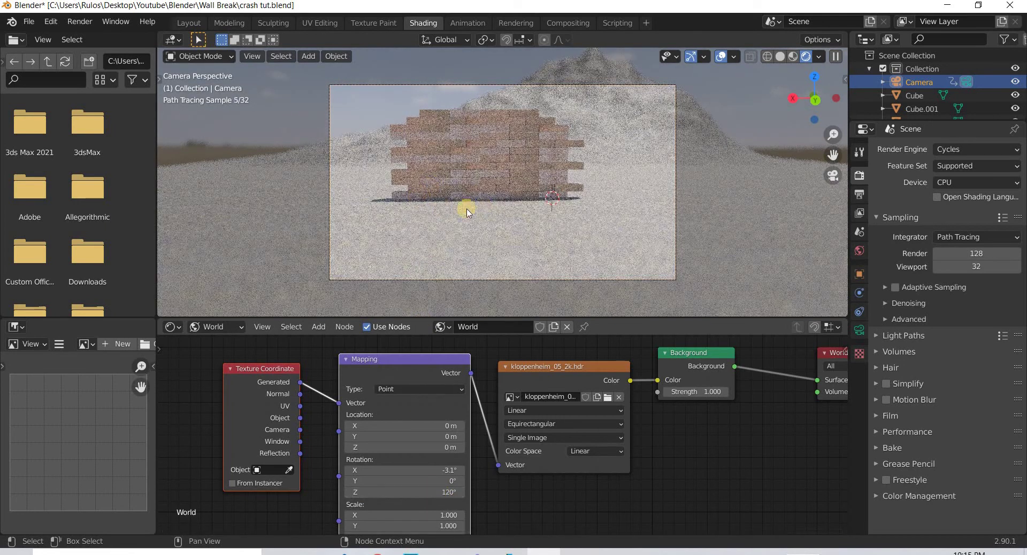
left_click(431, 493)
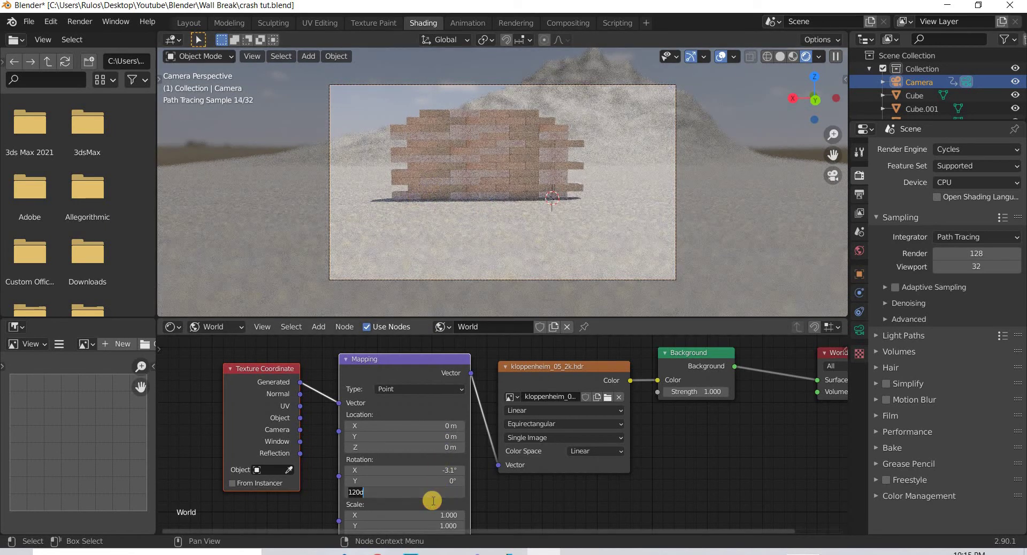
type("270")
key("Return")
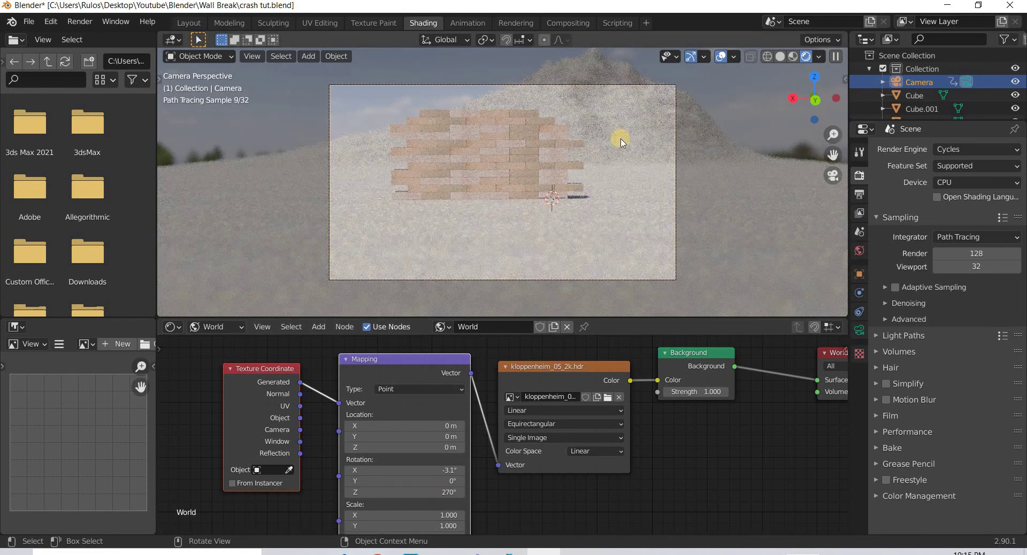
- Set the Z rotation of the world's Mapping node to 60°
left_click(420, 490)
type("270d")
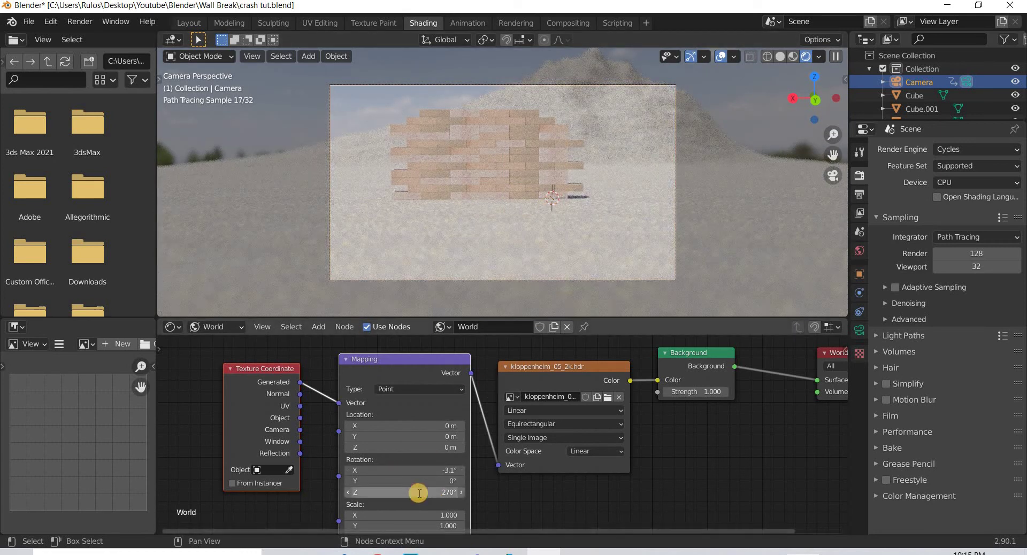
type("60")
key("Return")
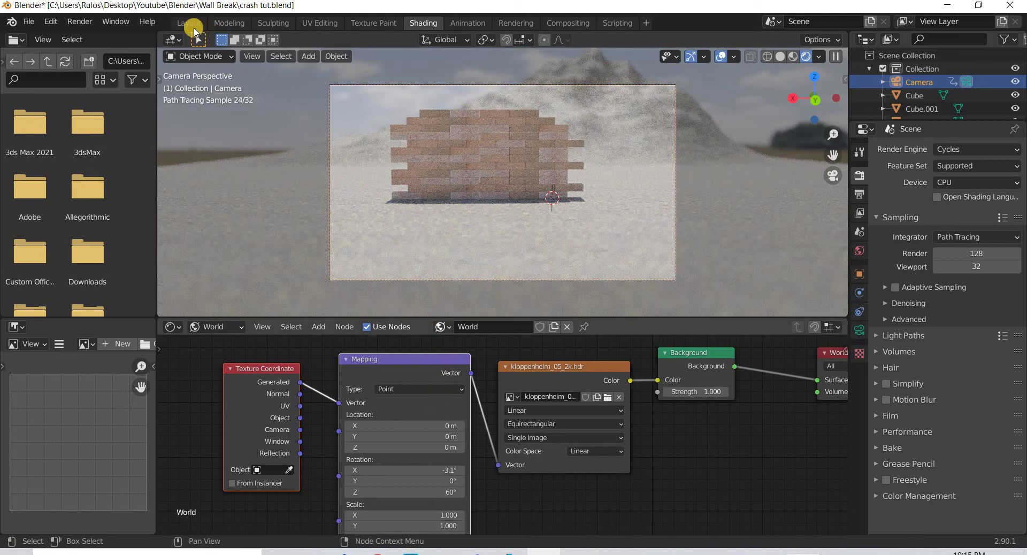
- Play the animation in the Layout workspace and pause at frame 48 to check the Cycles-rendered crash
left_click(190, 23)
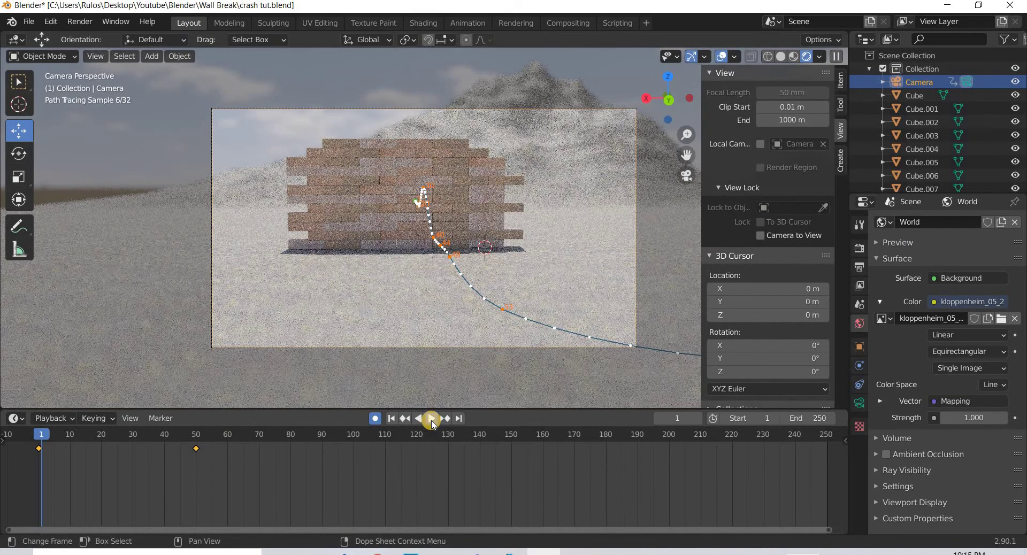
left_click(432, 422)
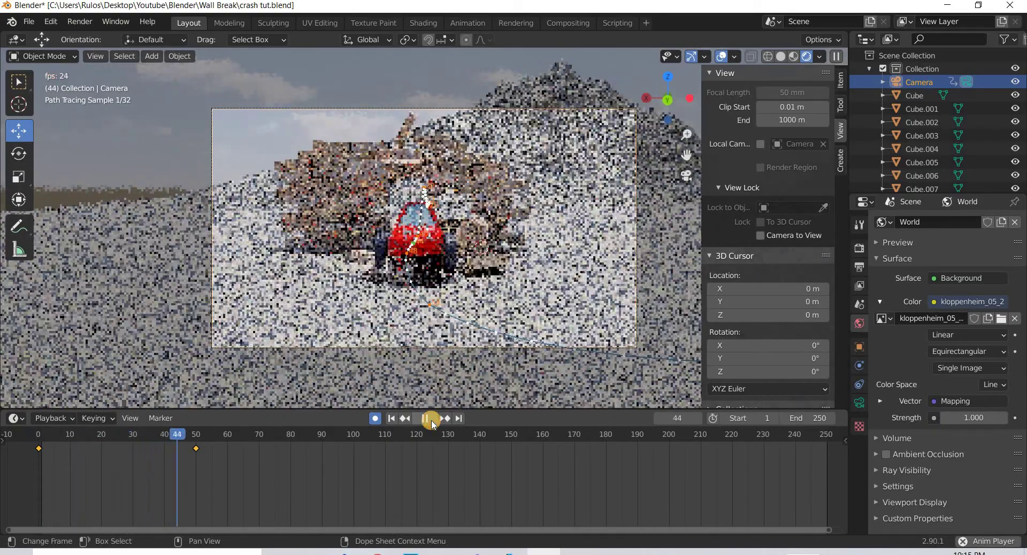
left_click(430, 419)
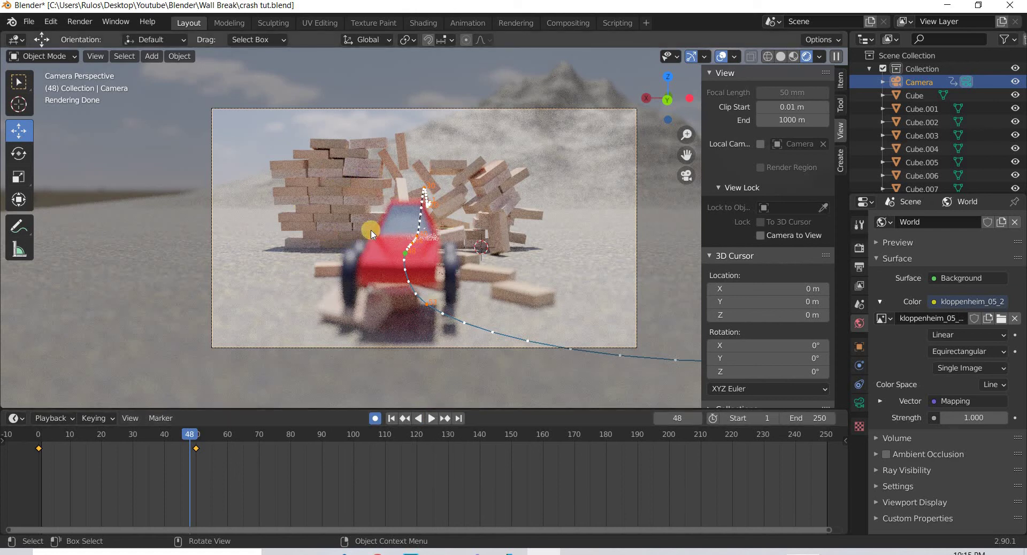
- Save the file and return the timeline to frame 0
left_click(29, 21)
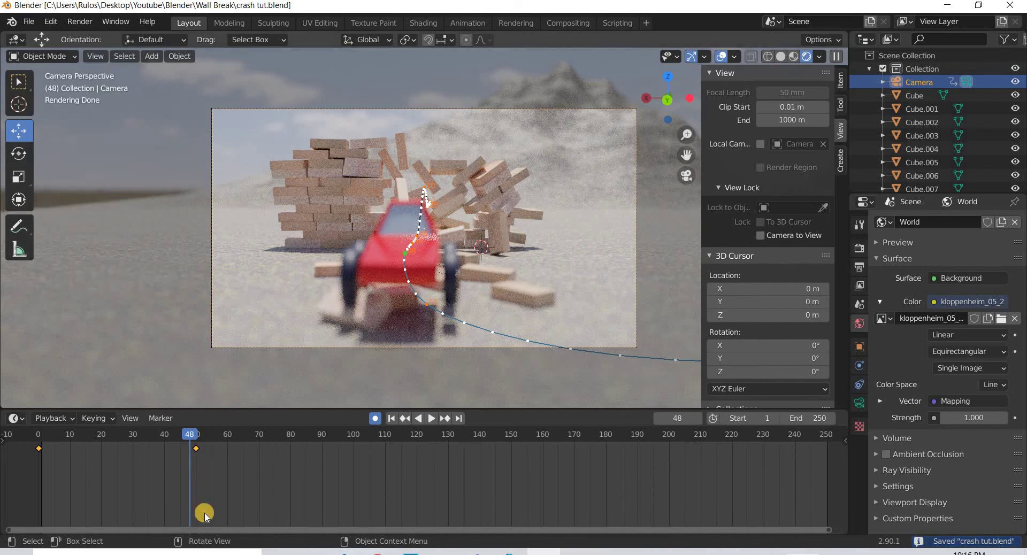
left_click_drag(181, 434, 38, 435)
key("space")
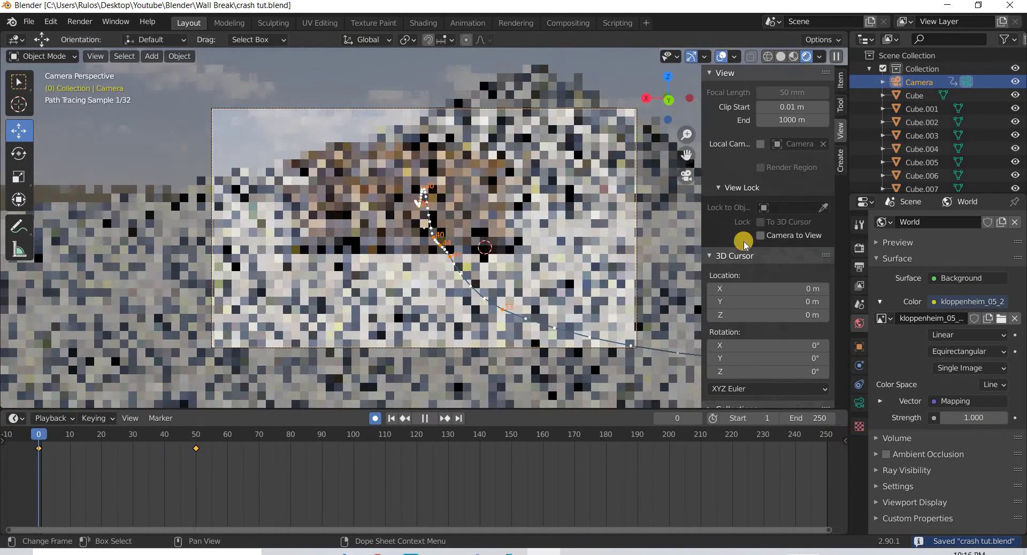
key("space")
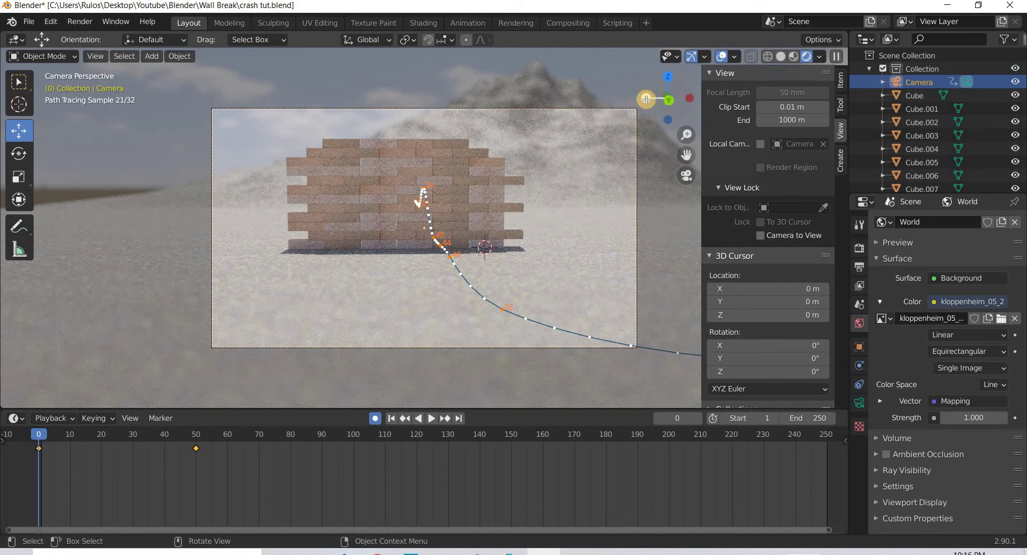
- Select all the bricks of the wall in the right orthographic view
left_click(646, 99)
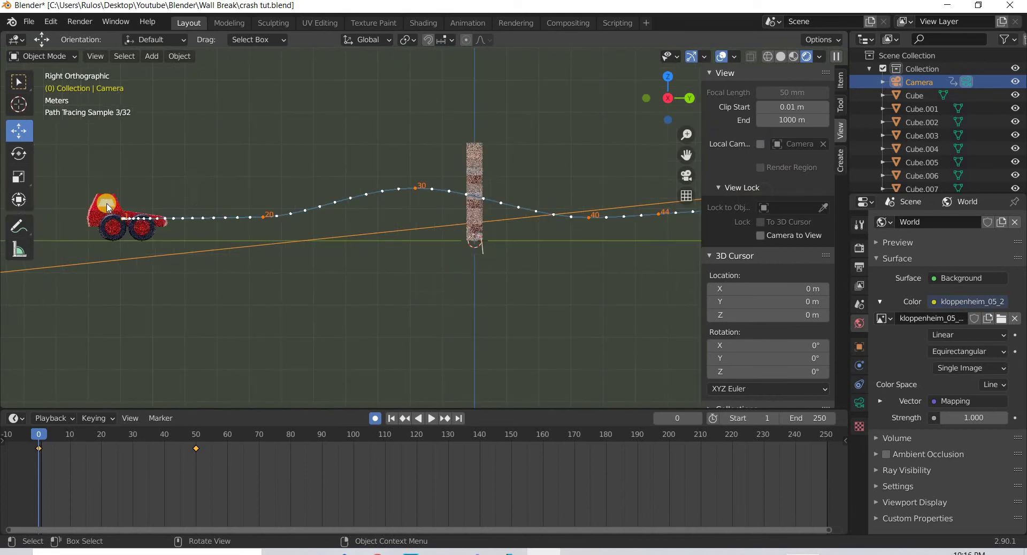
left_click(109, 207)
scroll(440, 224, "up", 2)
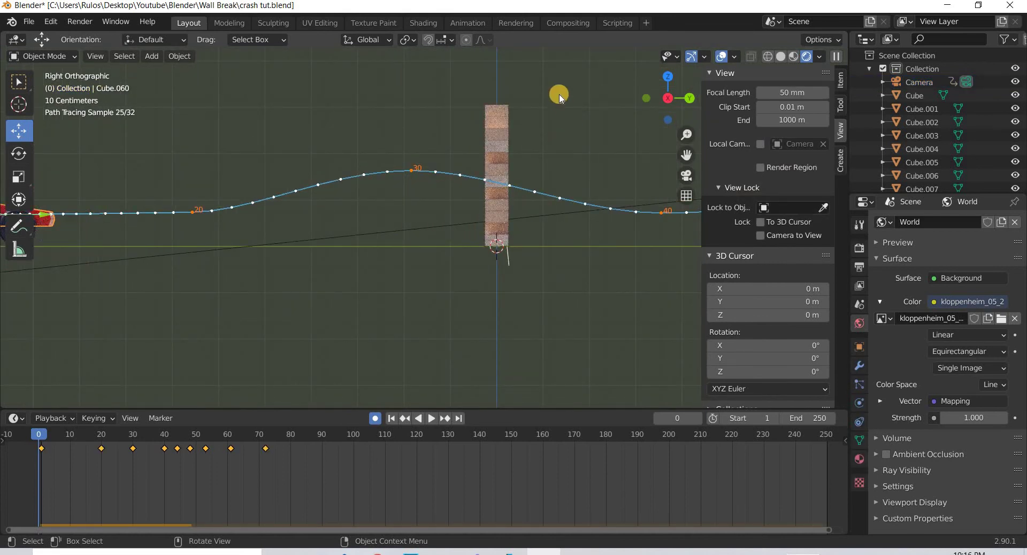
left_click_drag(557, 90, 443, 270, "shift")
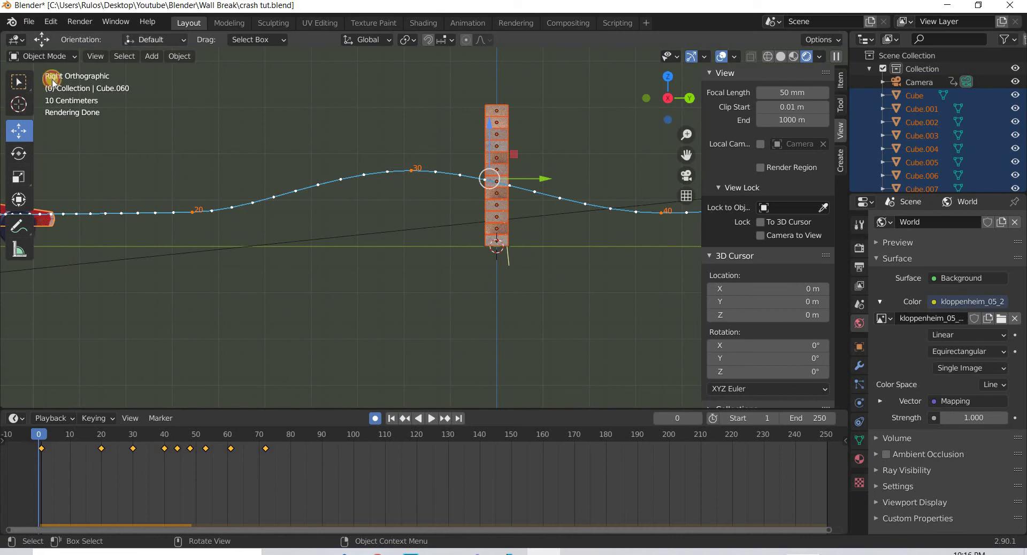
- Save a copy of the project as crash tut2.blend
left_click(29, 21)
left_click(66, 126)
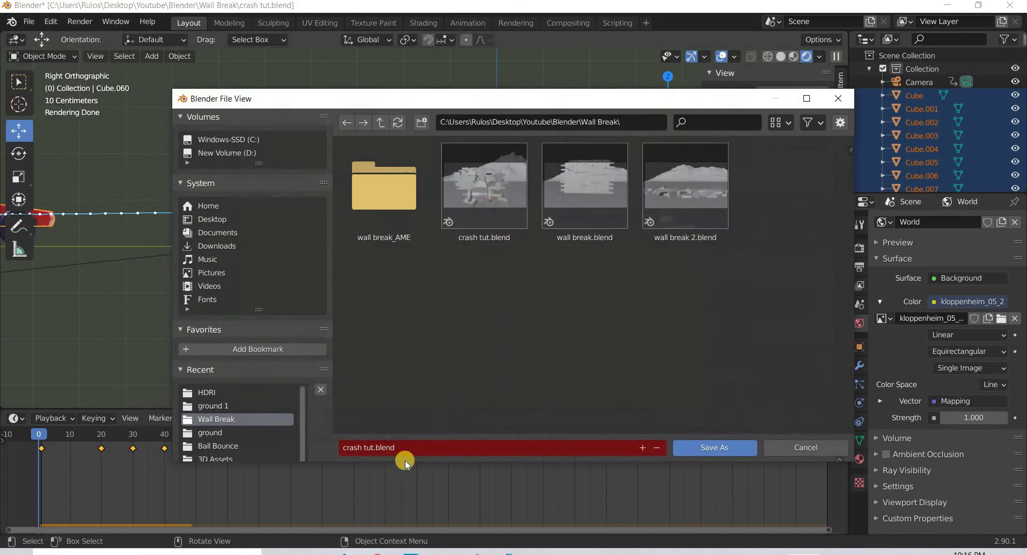
left_click(409, 444)
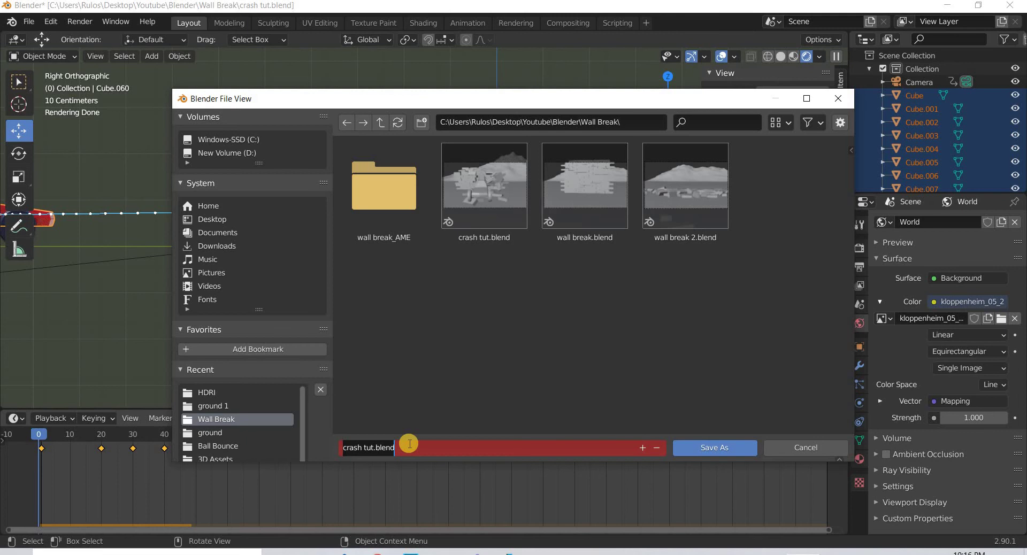
type("c")
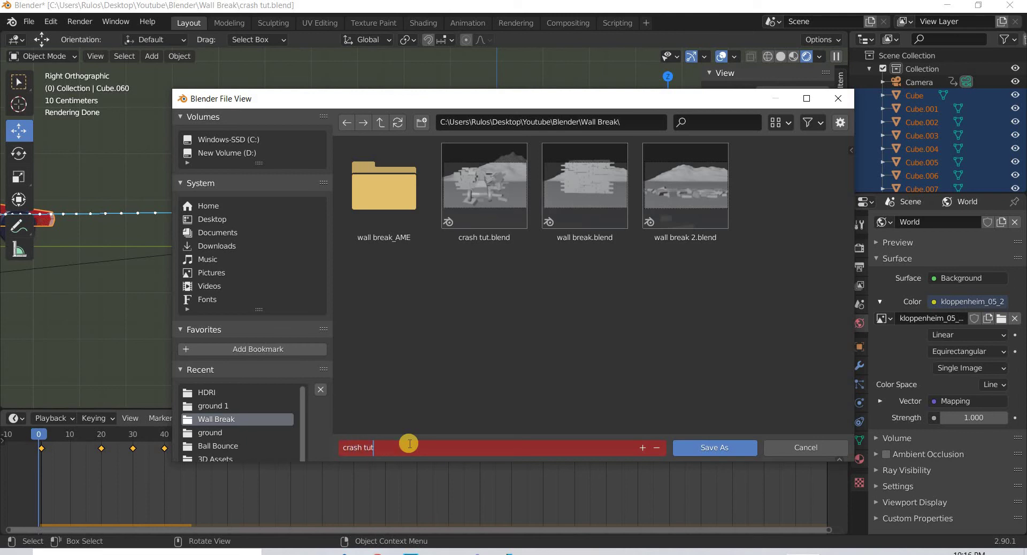
key("Return")
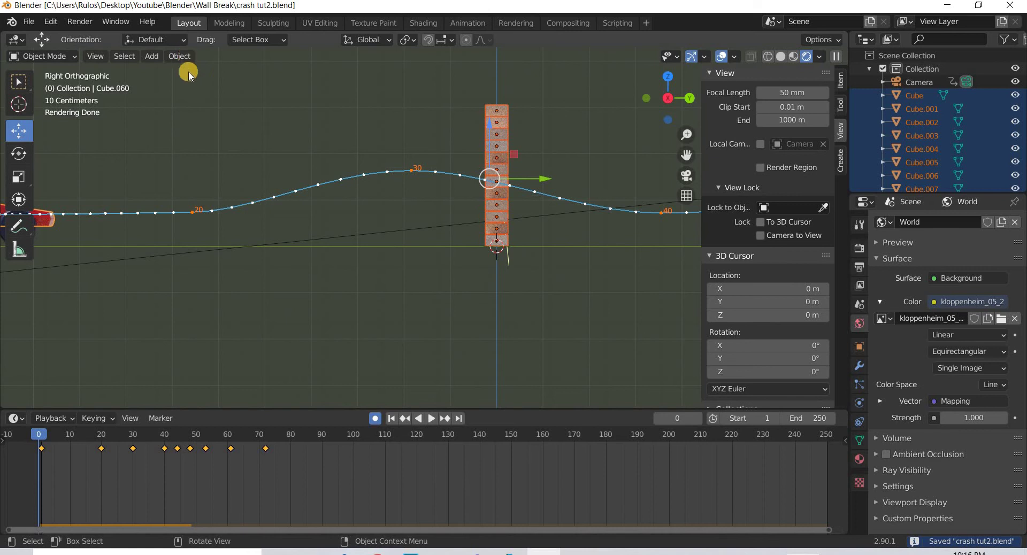
left_click(179, 56)
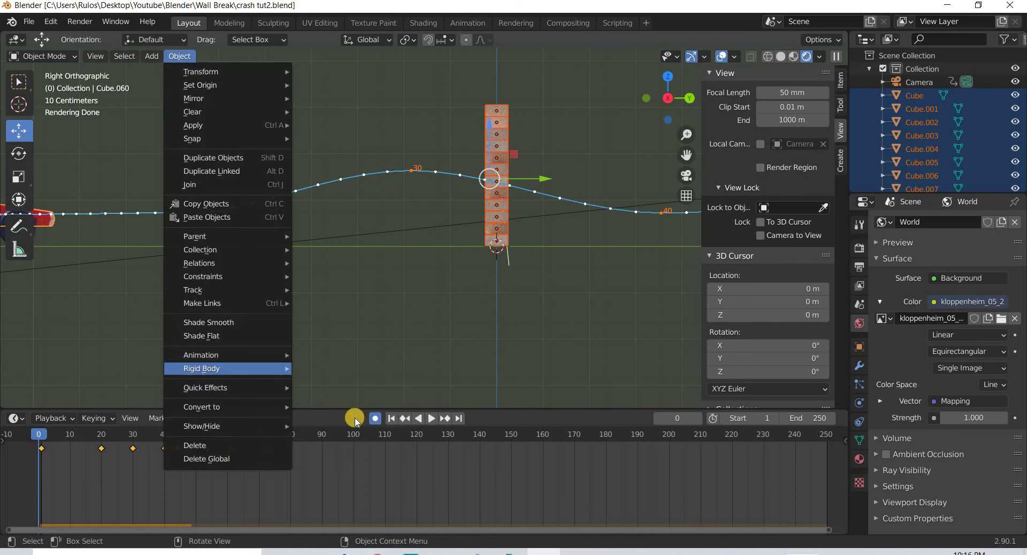
mouse_move(284, 368)
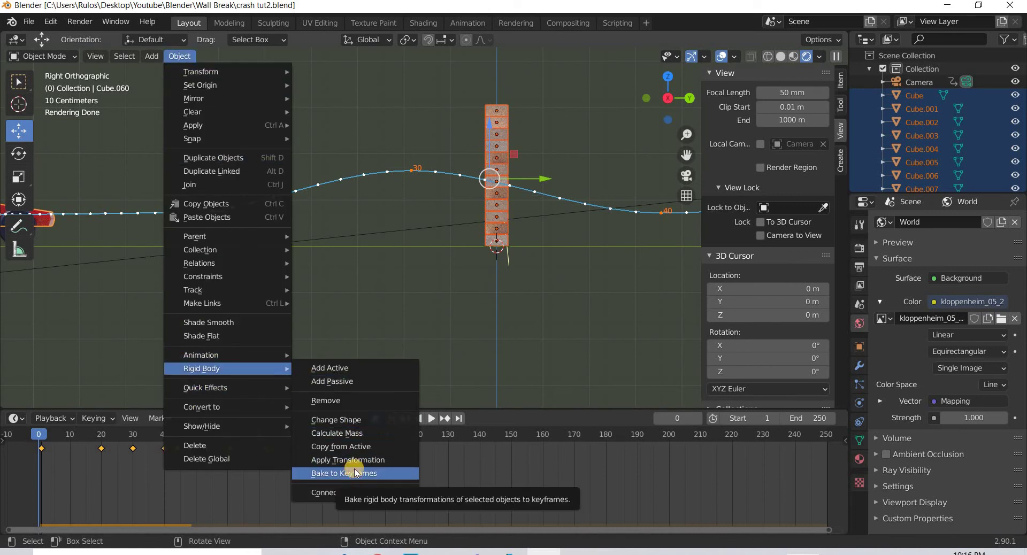
left_click(355, 473)
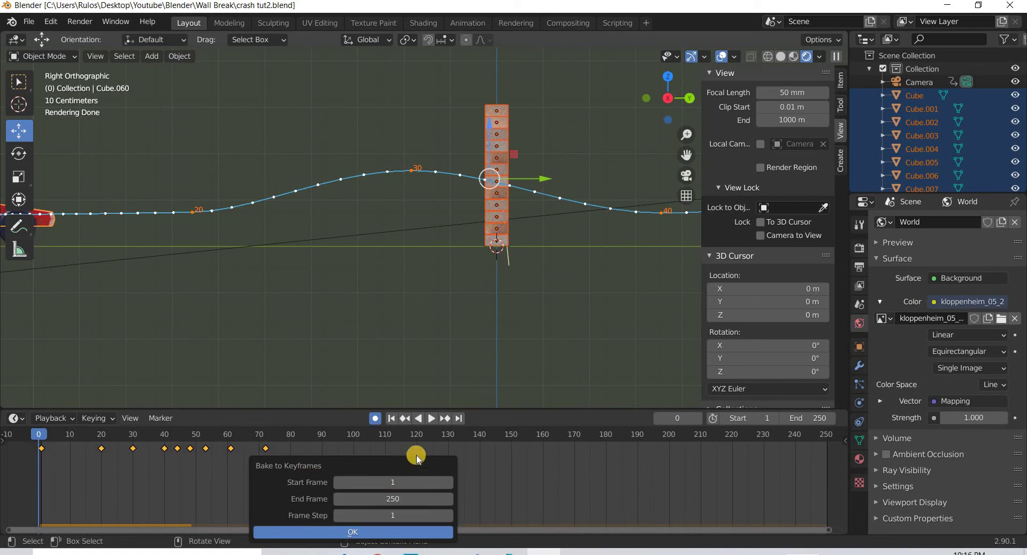
left_click(429, 422)
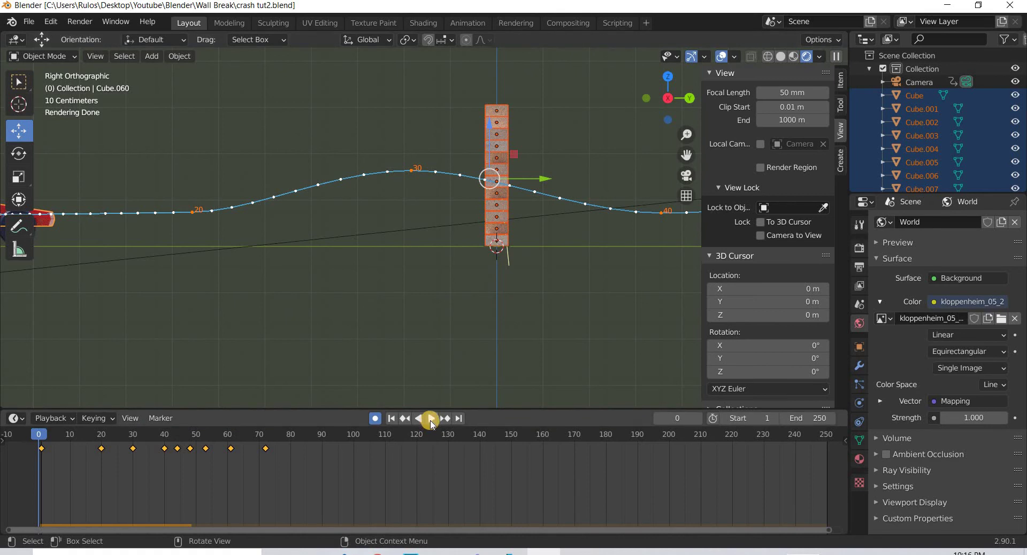
- Play the wall's rigid body simulation in the right view and return to frame 1
left_click(431, 420)
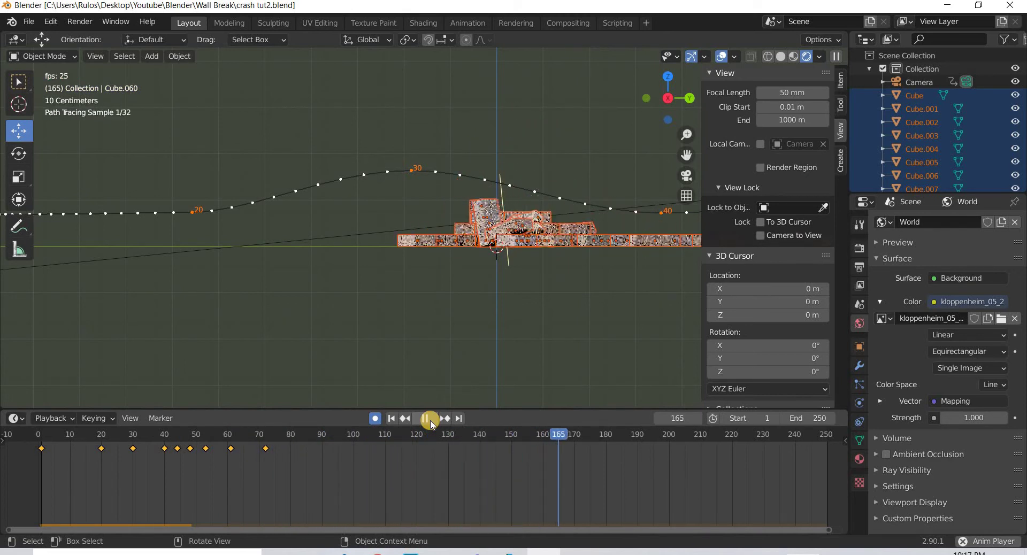
key("space")
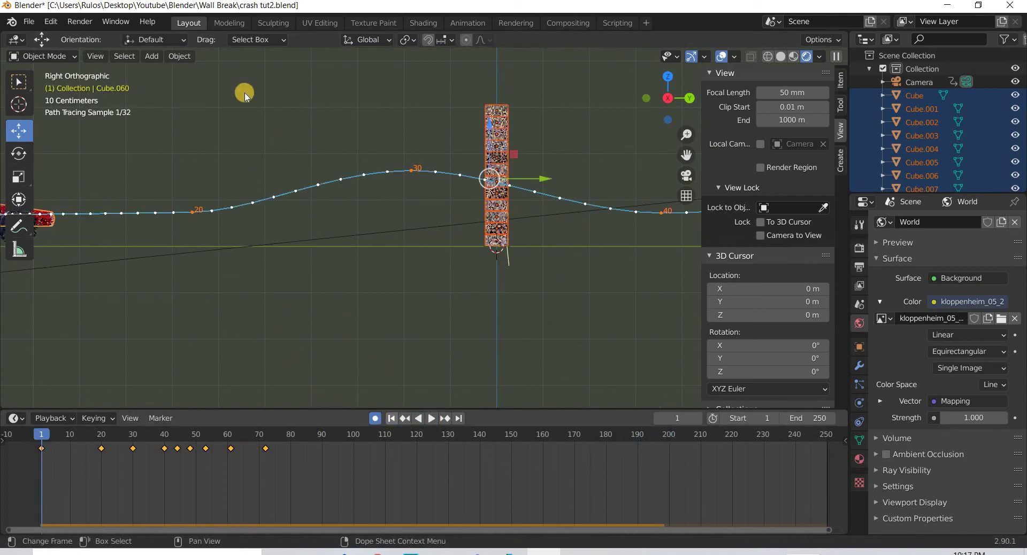
left_click(391, 418)
- Bake the selected bricks' rigid body motion to keyframes from frame 1 to 200
left_click(184, 58)
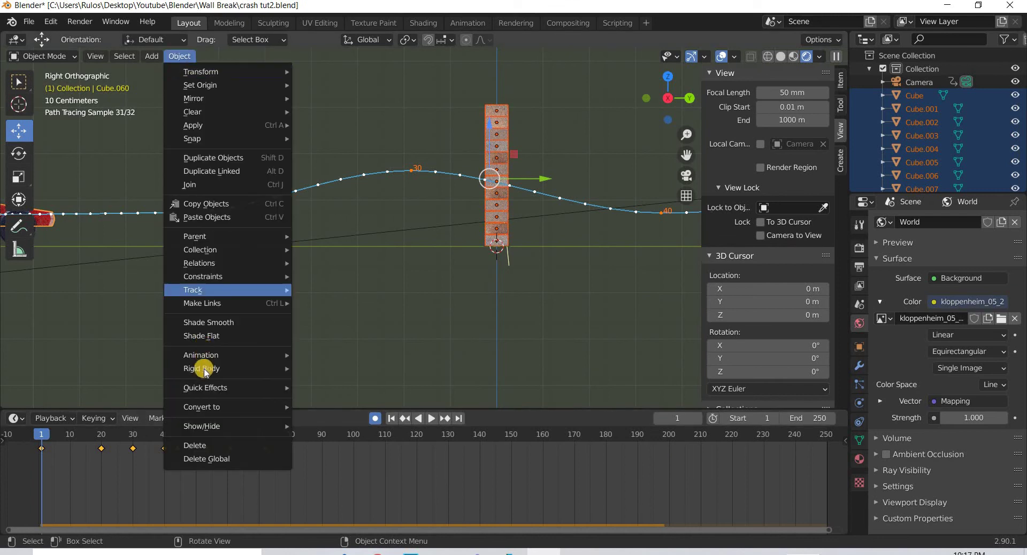
mouse_move(206, 370)
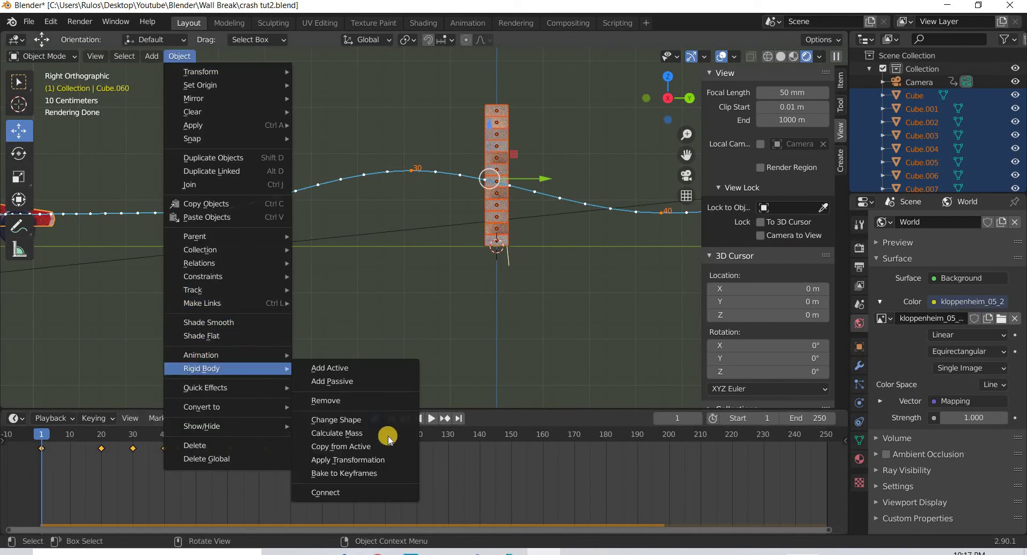
left_click(383, 474)
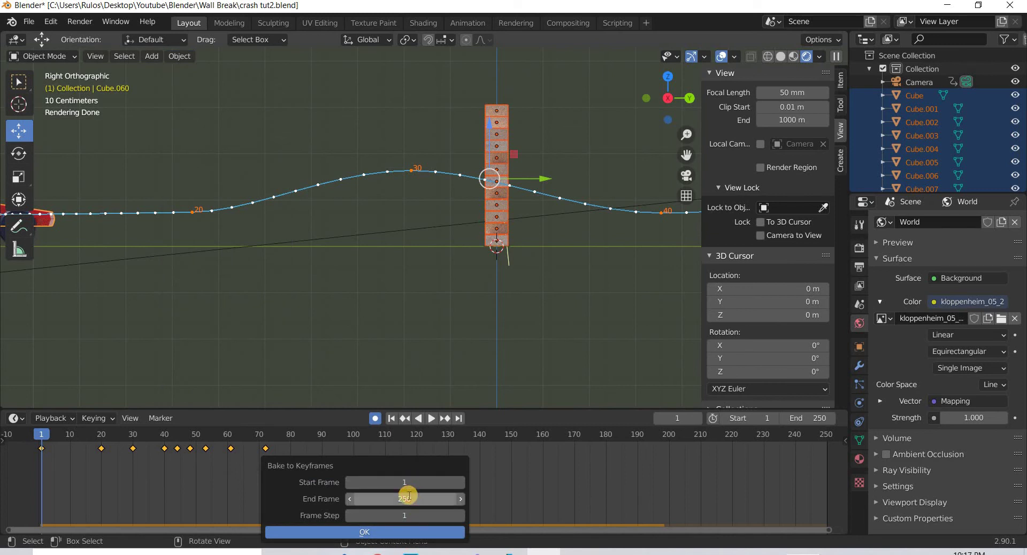
left_click(409, 496)
type("200")
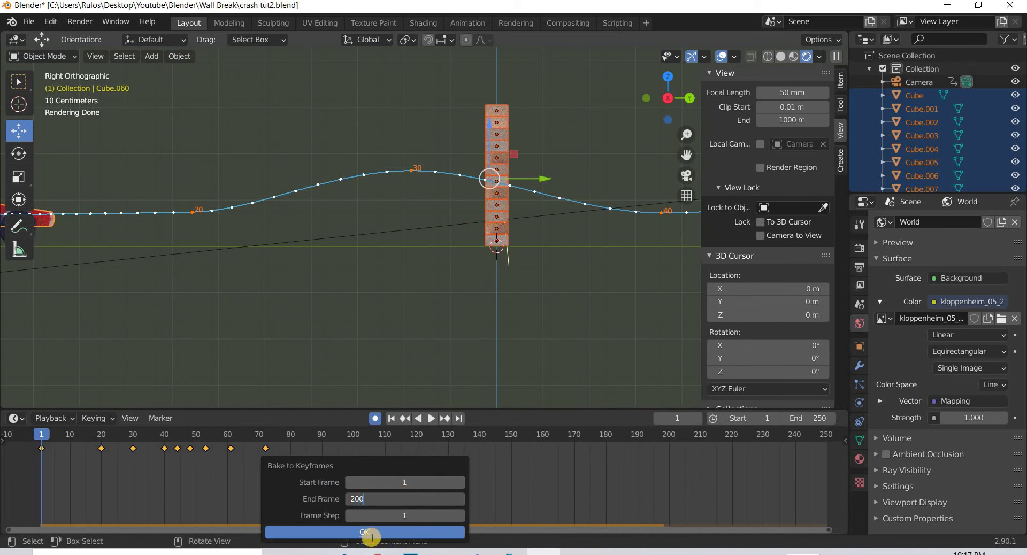
left_click(372, 533)
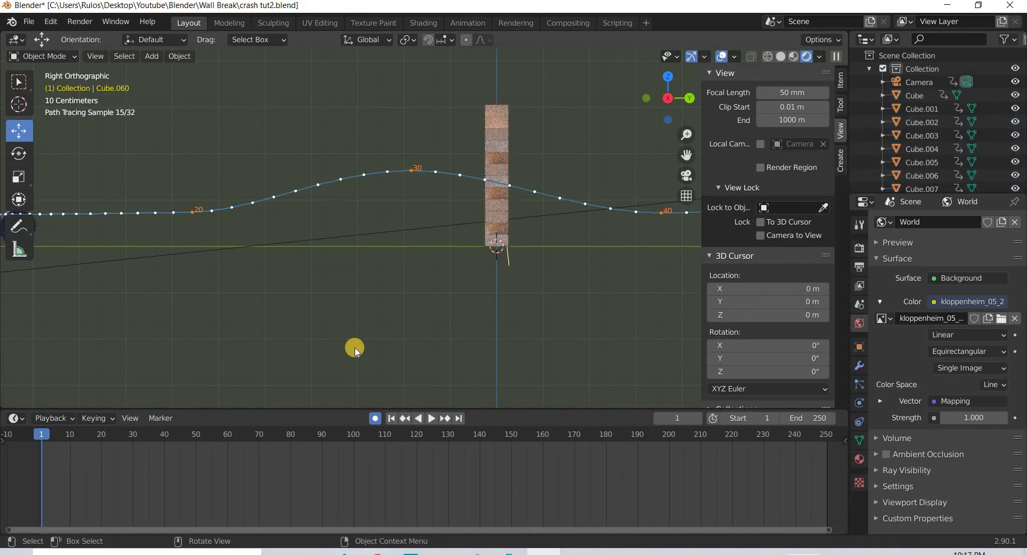
- Play the baked animation, pause at frame 85, and switch to the camera view
left_click(430, 420)
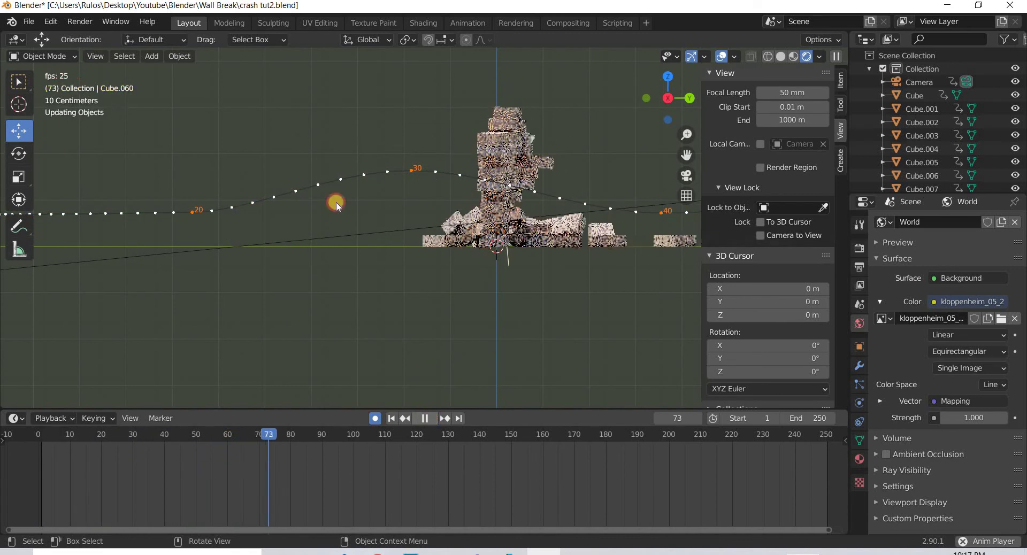
key("space")
left_click(96, 56)
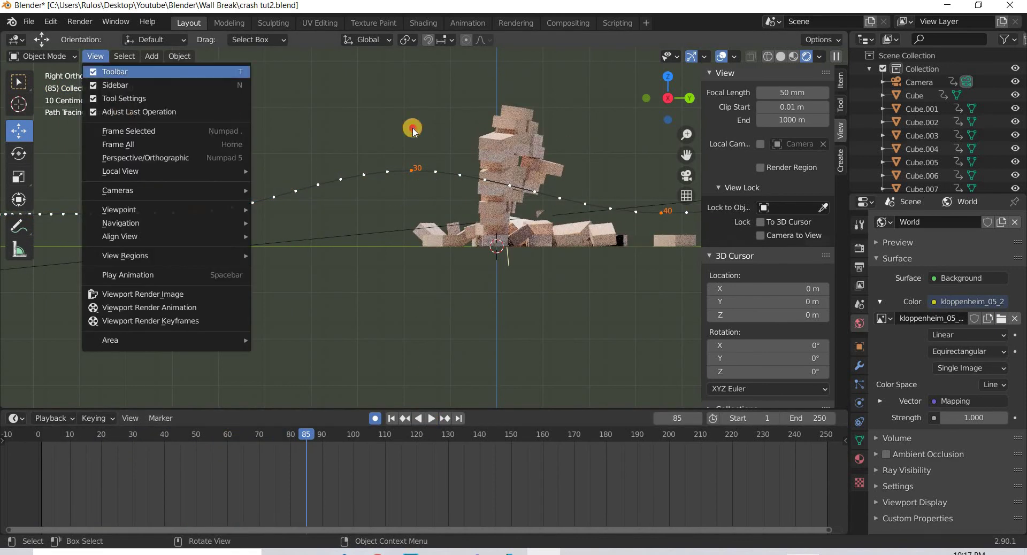
left_click(97, 60)
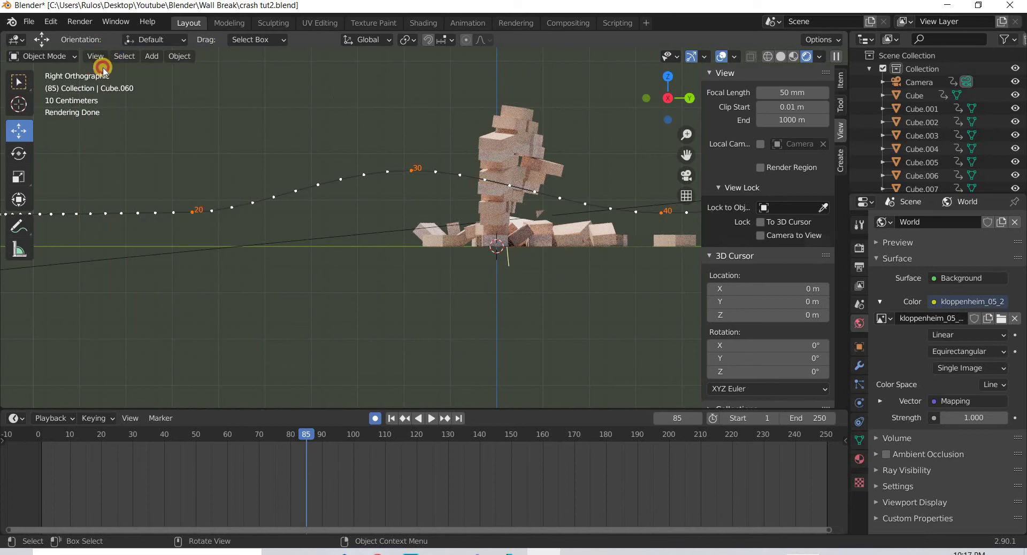
left_click(118, 218)
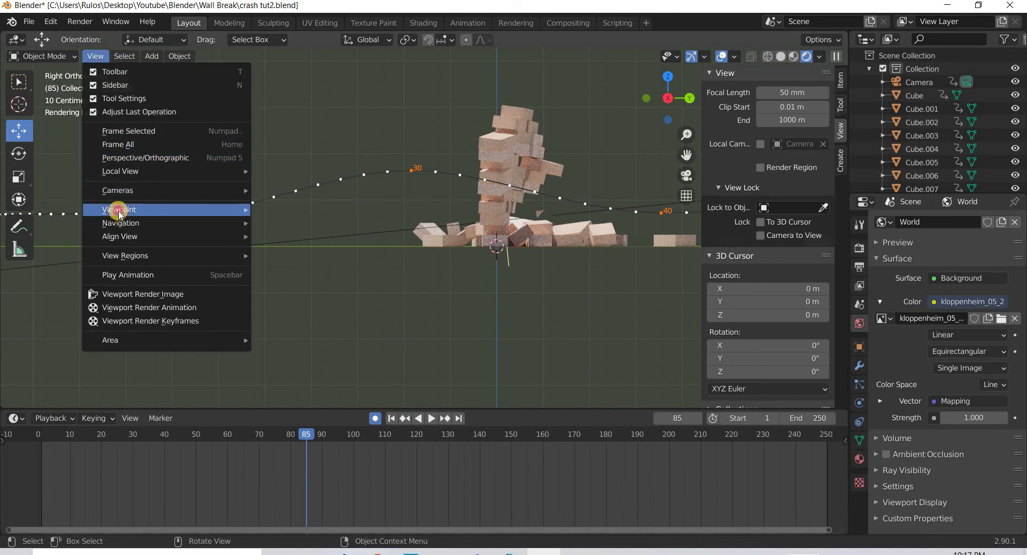
mouse_move(208, 211)
left_click(287, 219)
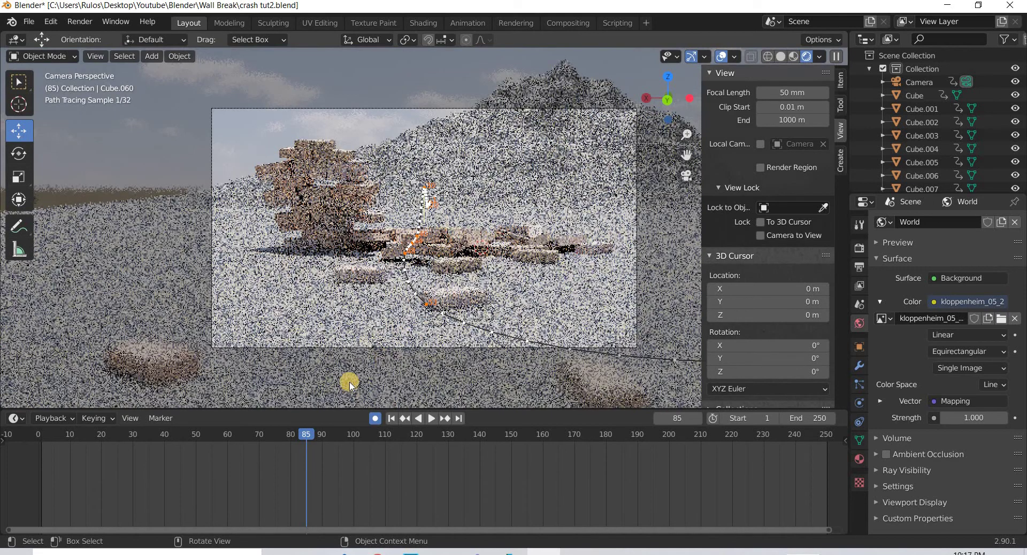
- Select an upper brick to check its baked keyframes, replay the crash from frame 0 to 49, and return to frame 1
left_click(325, 161)
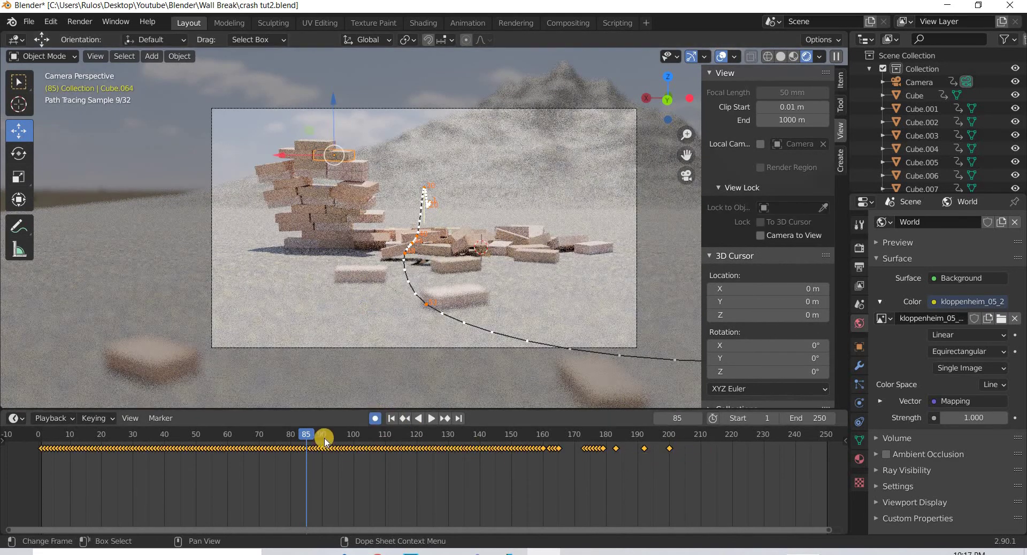
left_click(159, 433)
left_click_drag(15, 417, 13, 418)
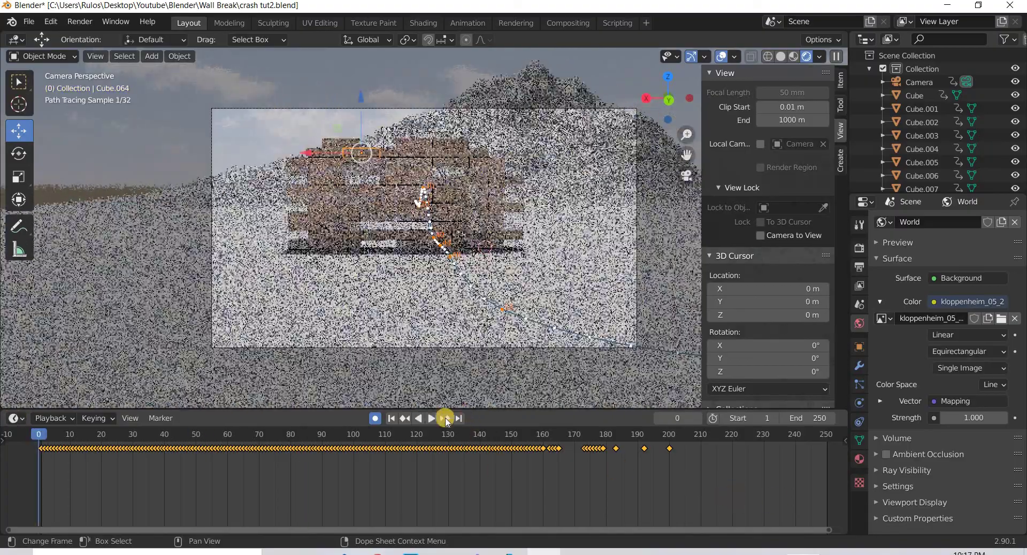
left_click(431, 422)
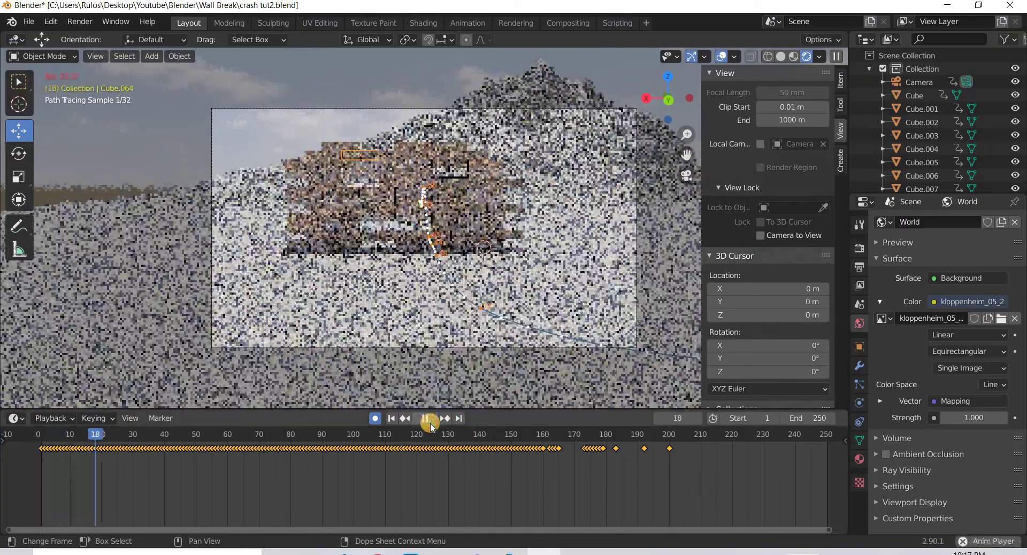
left_click(425, 419)
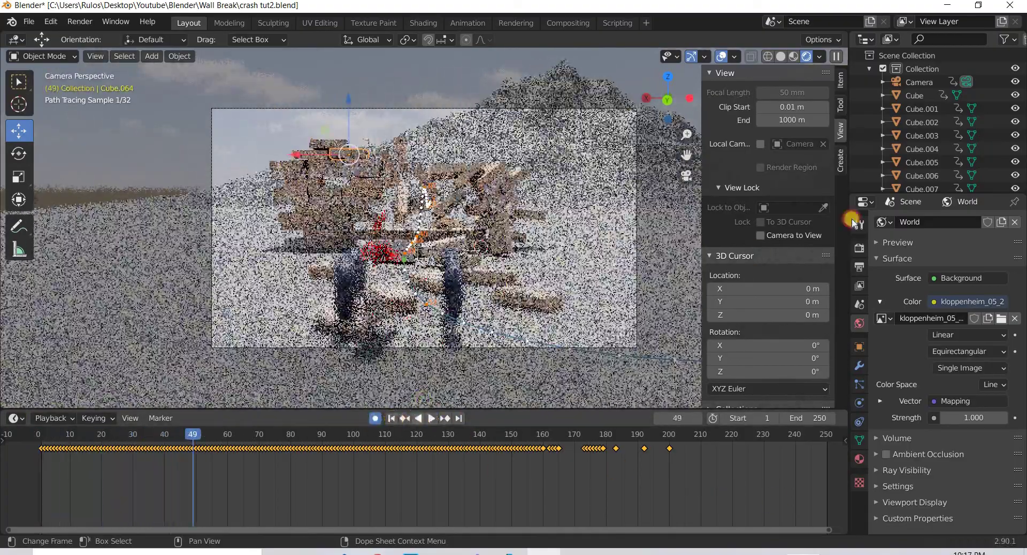
key("shift+Left")
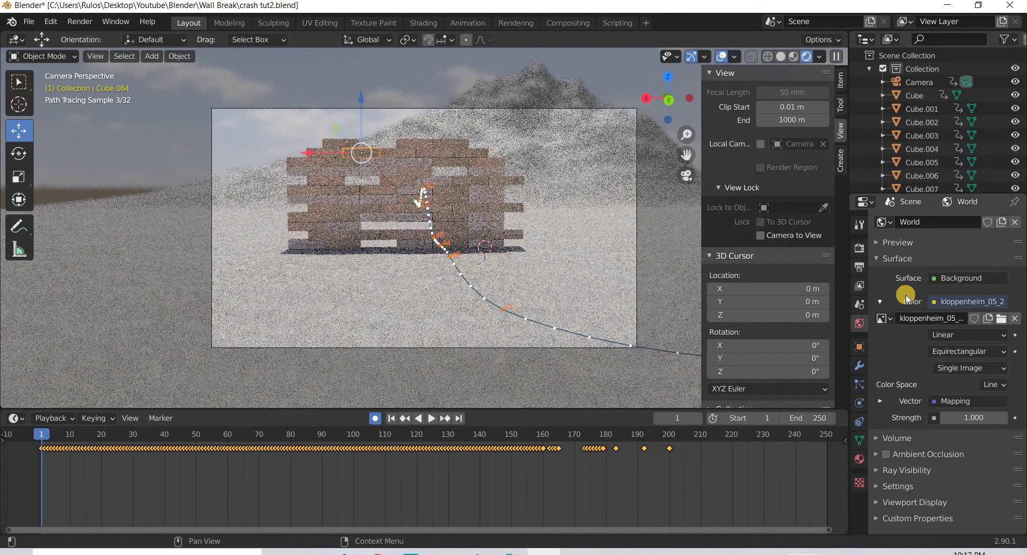
- Switch the render engine to Eevee and play the baked crash through the camera up to frame 225
left_click(859, 269)
left_click(857, 249)
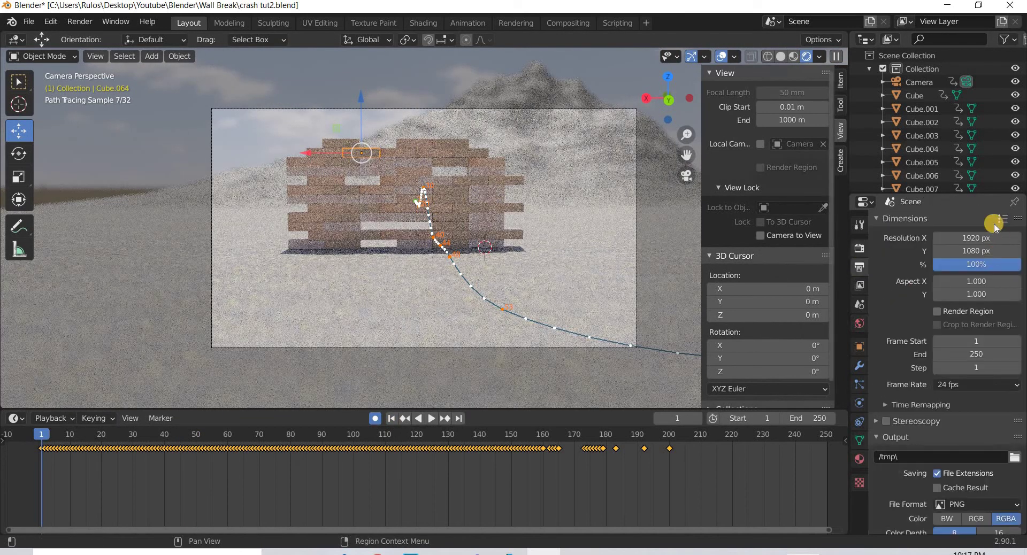
left_click(977, 226)
left_click(943, 245)
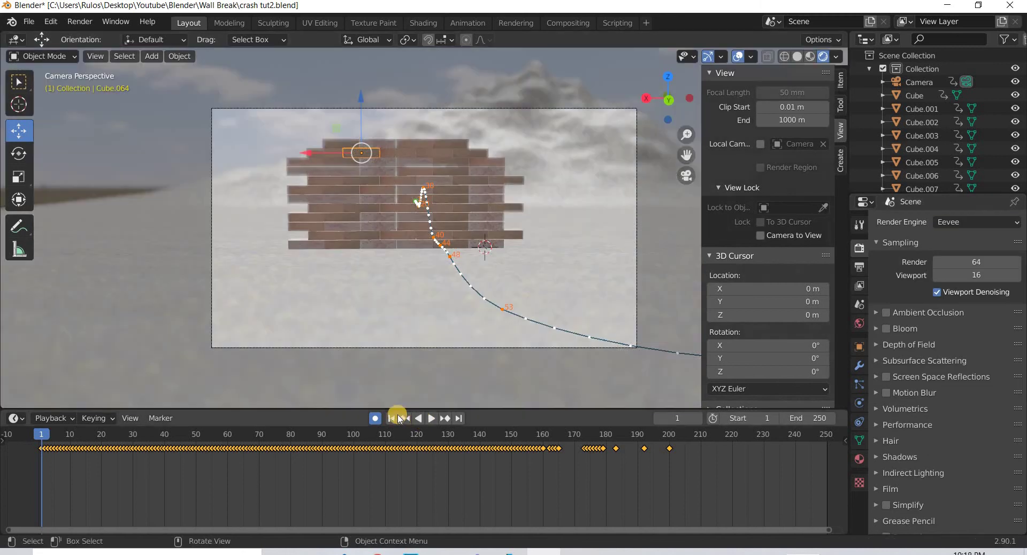
left_click(432, 420)
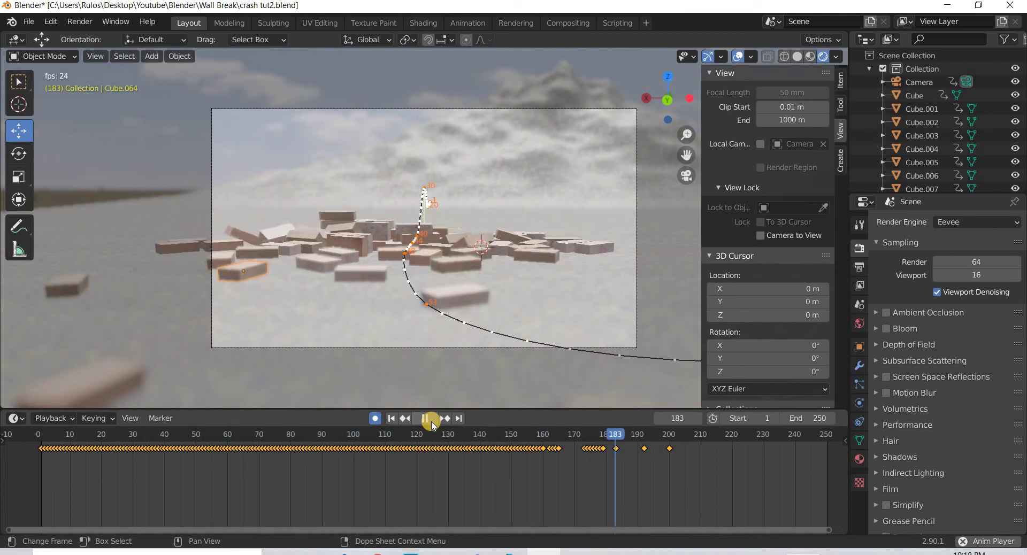
key("space")
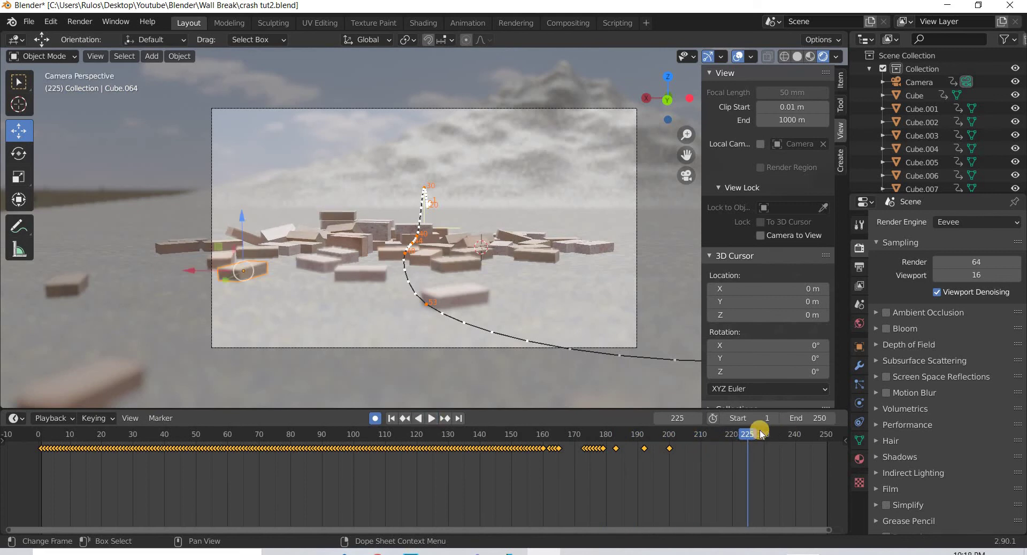
- Go to frame 55 and check the physics settings and baked keyframes of an upper brick and the car body
left_click_drag(748, 434, 212, 427)
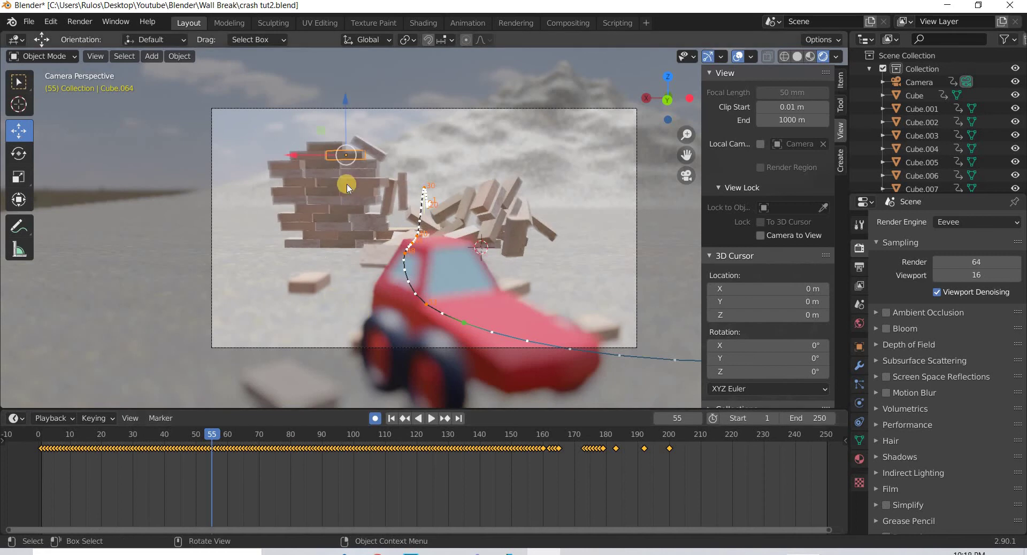
left_click(861, 405)
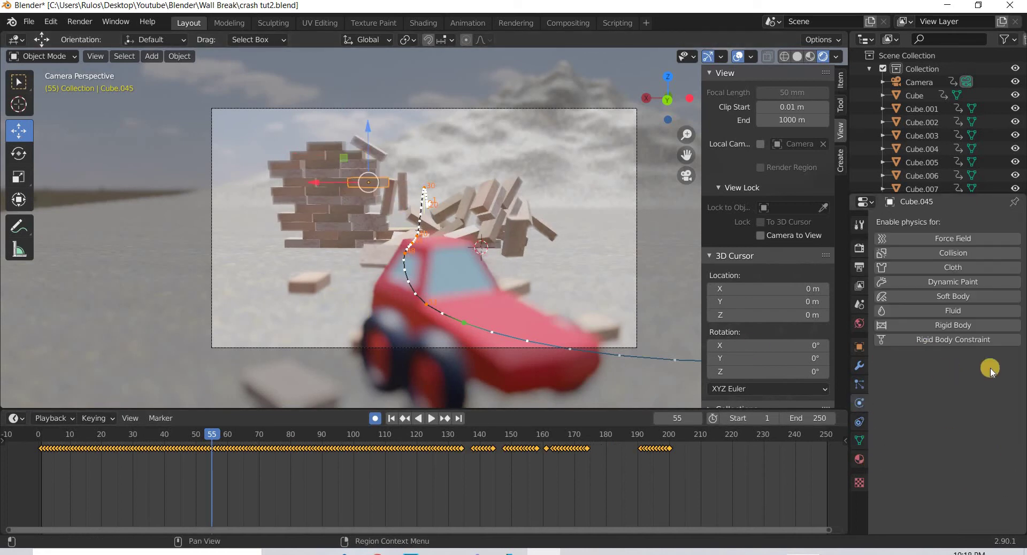
left_click(466, 291)
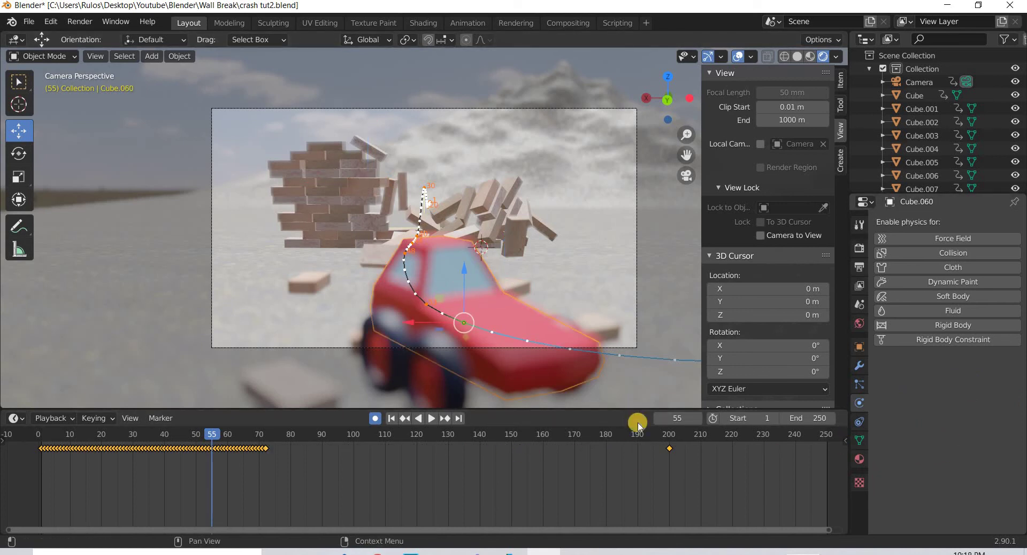
- Replay the baked crash from the beginning through the camera, inspect frame 45, and return to frame 0
left_click(38, 434)
key("space")
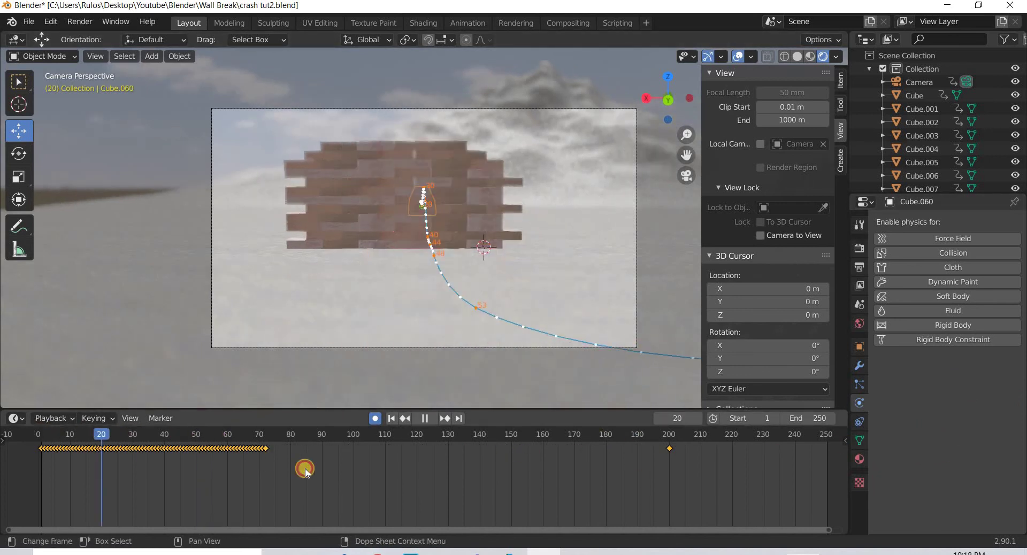
left_click(826, 431)
left_click_drag(826, 431, 181, 458)
key("space")
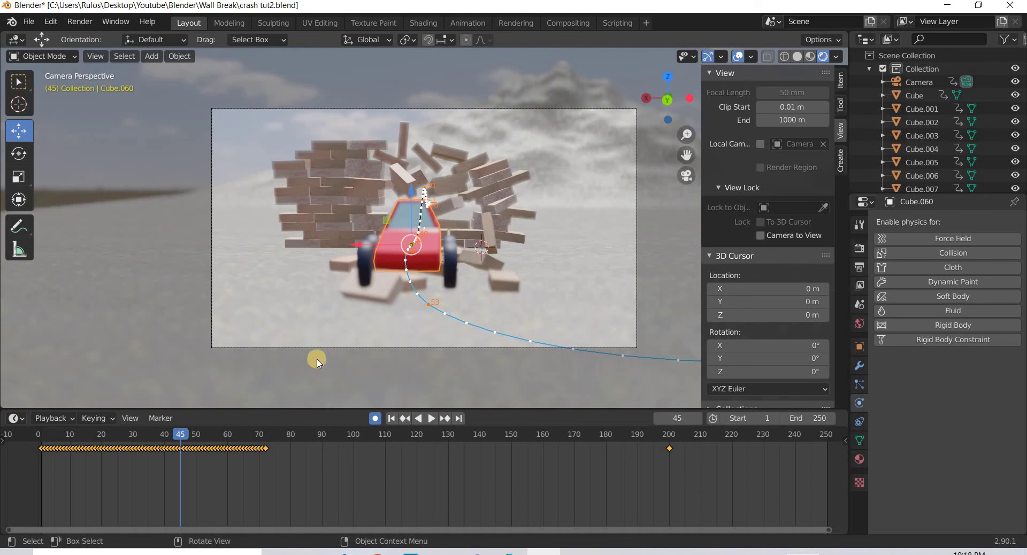
left_click_drag(189, 437, 36, 431)
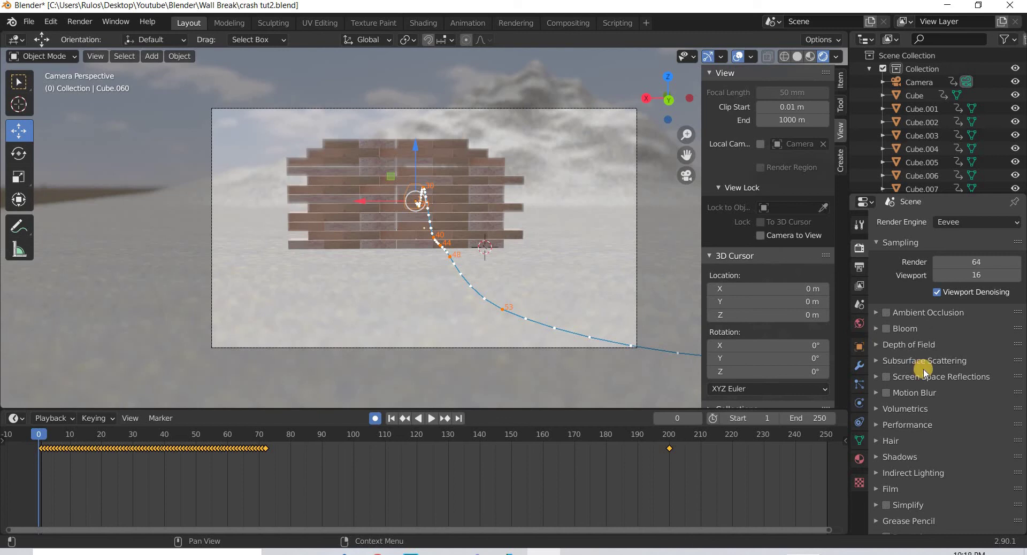
- Switch the render engine to Cycles and enable render denoising with NLM
left_click(888, 348)
left_click(891, 346)
left_click(977, 222)
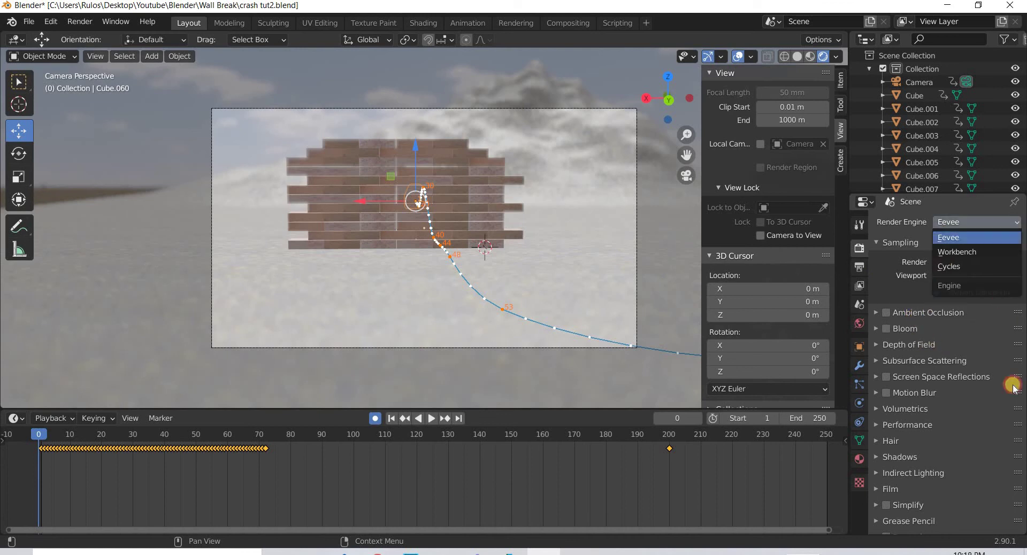
left_click(957, 264)
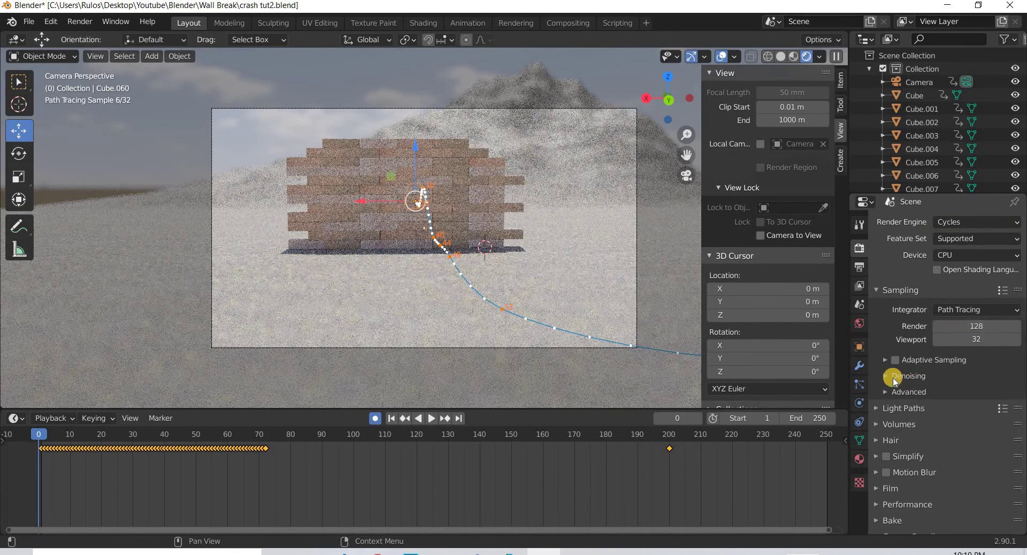
left_click(909, 376)
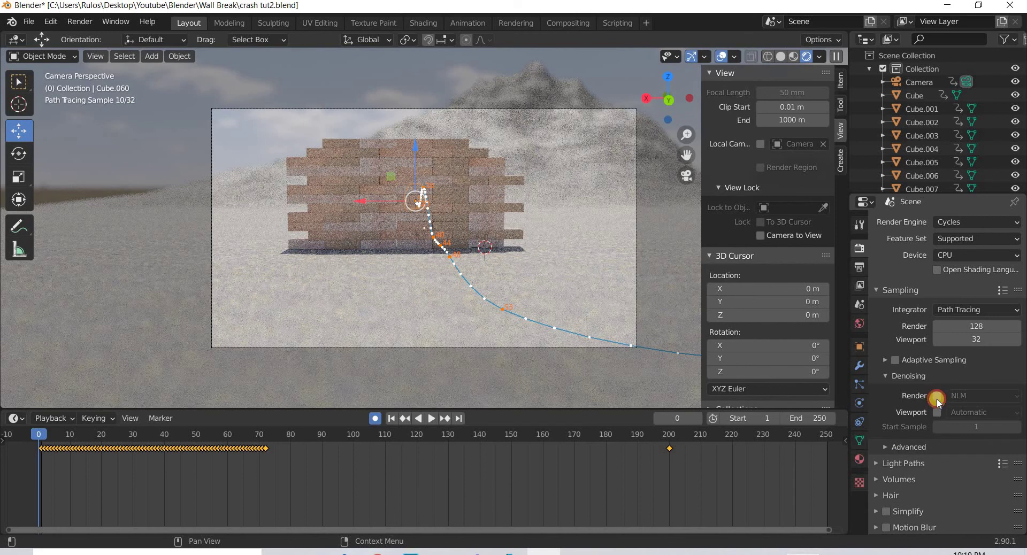
left_click(937, 397)
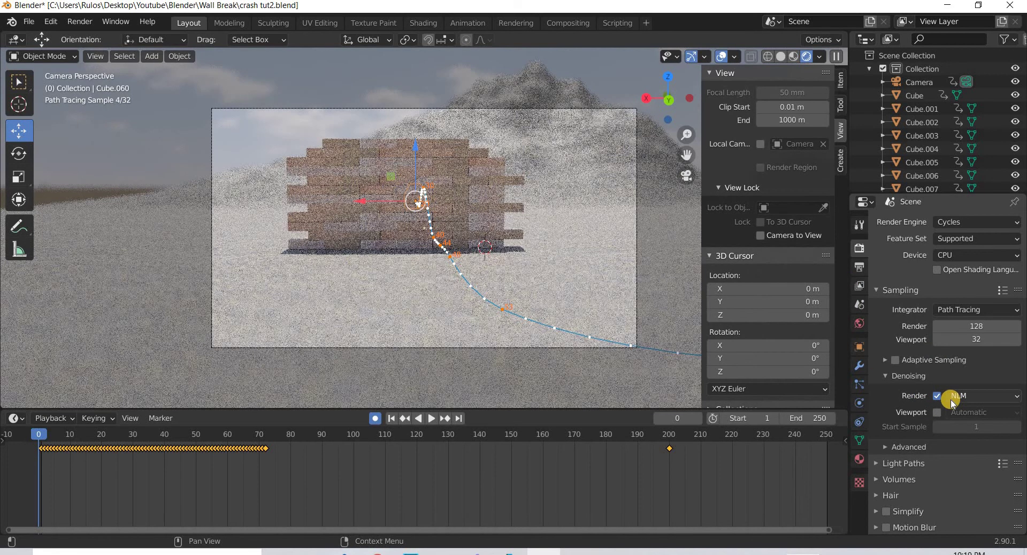
- Set the output resolution to 720 px in X and 405 px in Y
scroll(952, 402, "down", 3)
scroll(921, 317, "down", 2)
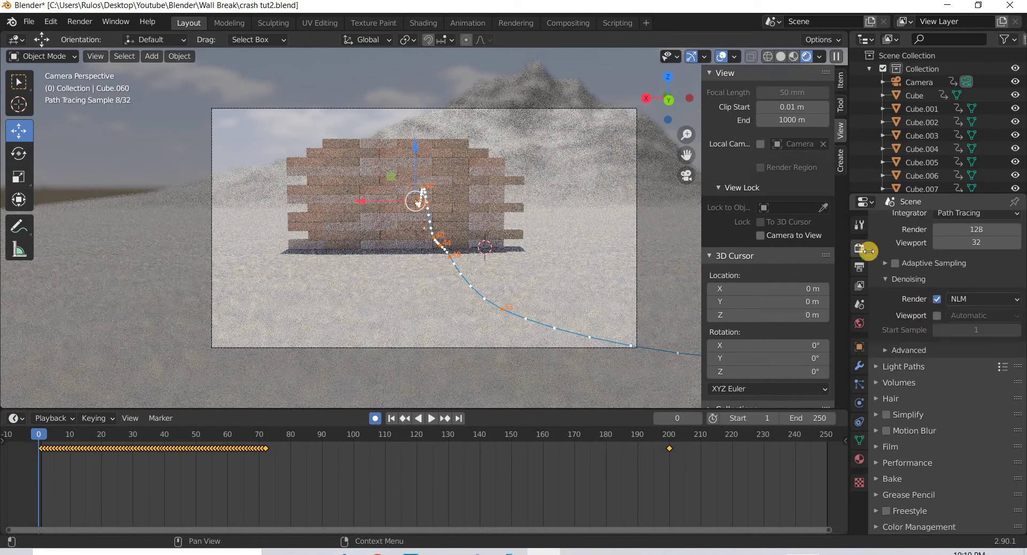
left_click(859, 272)
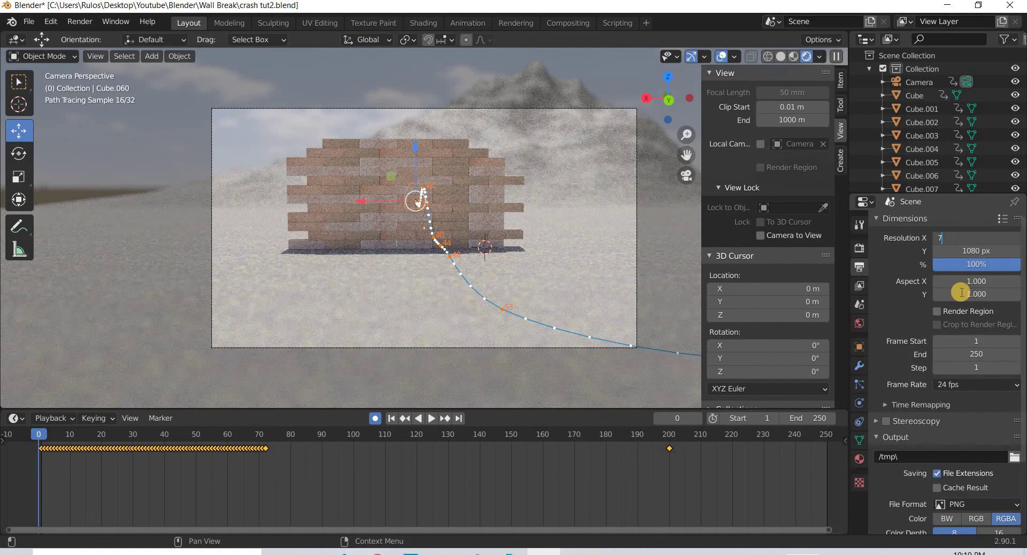
type("720")
key("Return")
left_click(969, 250)
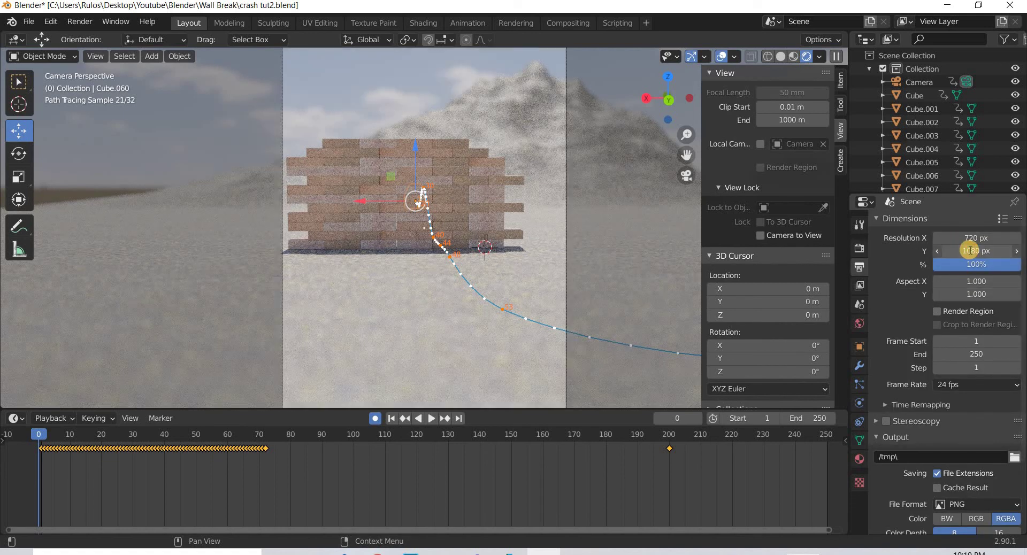
type("405")
key("Return")
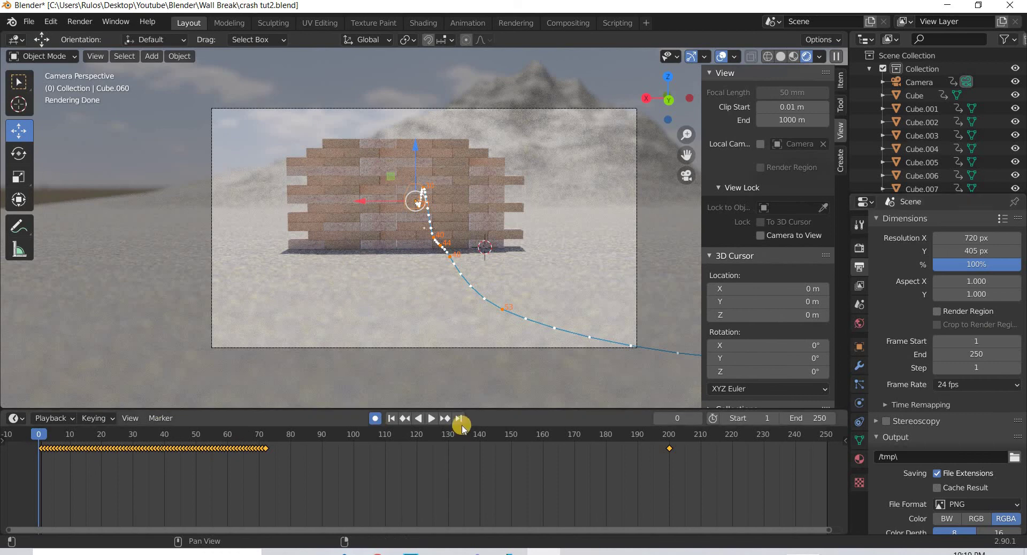
- Preview the animation in Cycles up to frame 21, and switch the render engine back to Eevee
left_click(432, 419)
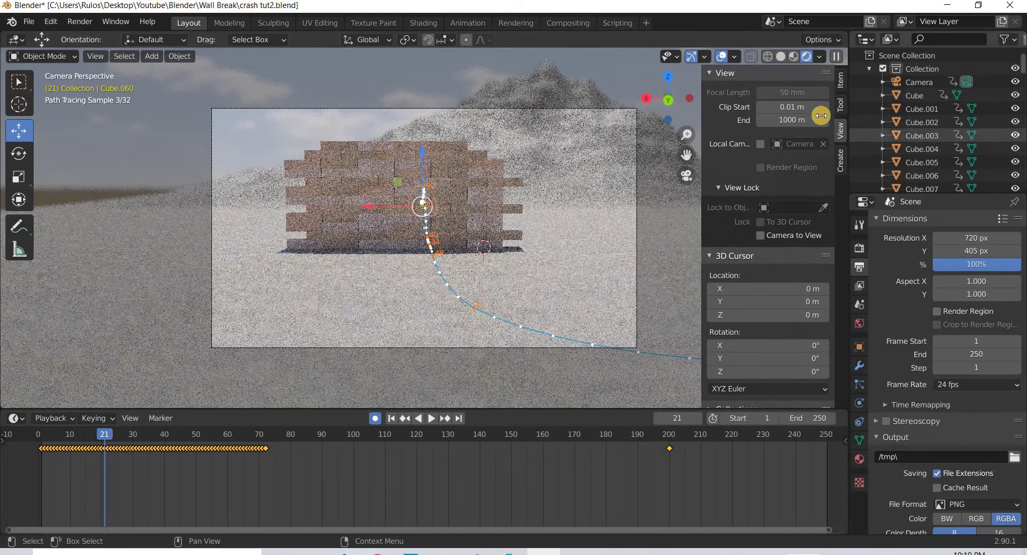
left_click(859, 250)
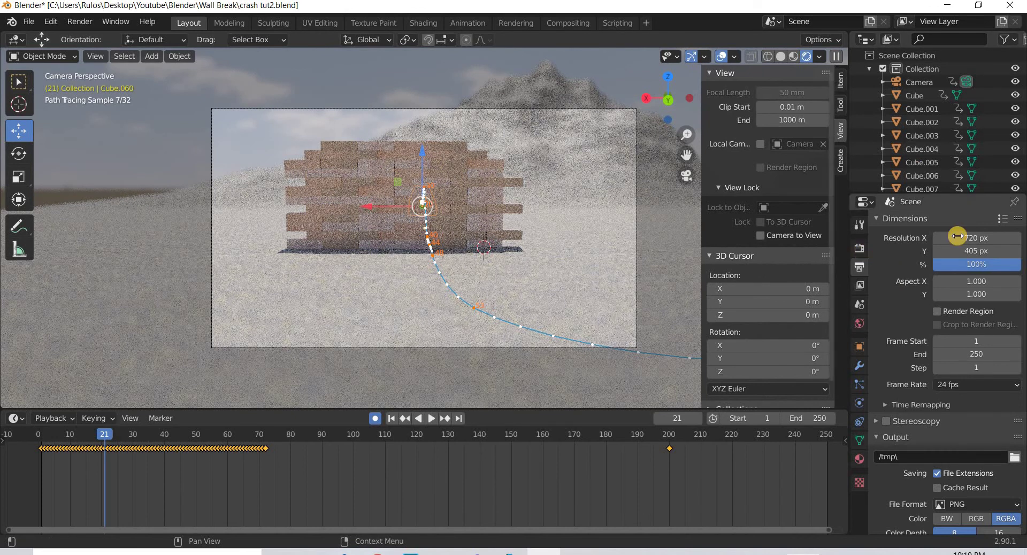
scroll(967, 229, "up", 3)
left_click(964, 224)
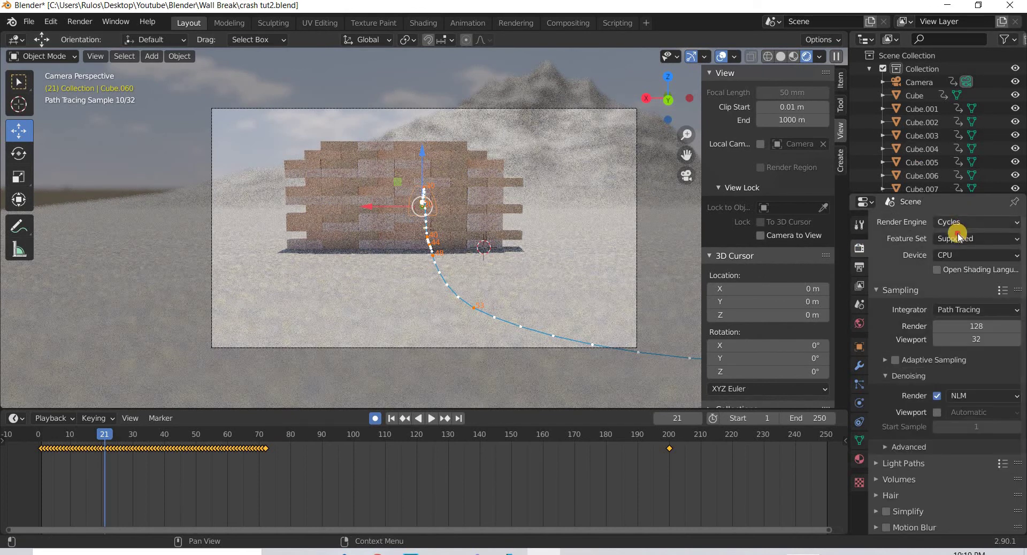
left_click(961, 236)
- Replay and scrub through the crash in Eevee to examine the useful frame range, stopping at frame 29
left_click_drag(688, 422, 660, 424)
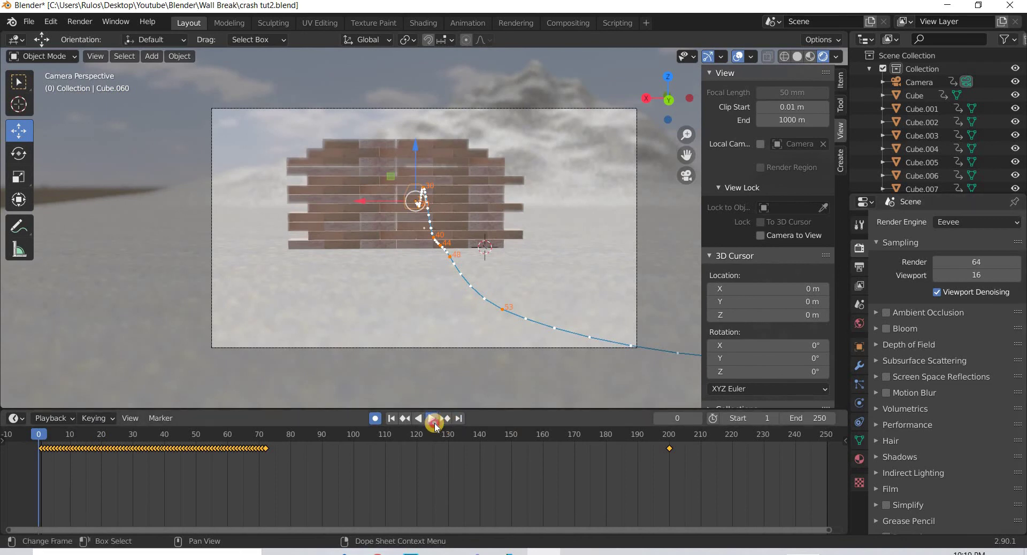
left_click(433, 423)
left_click(434, 421)
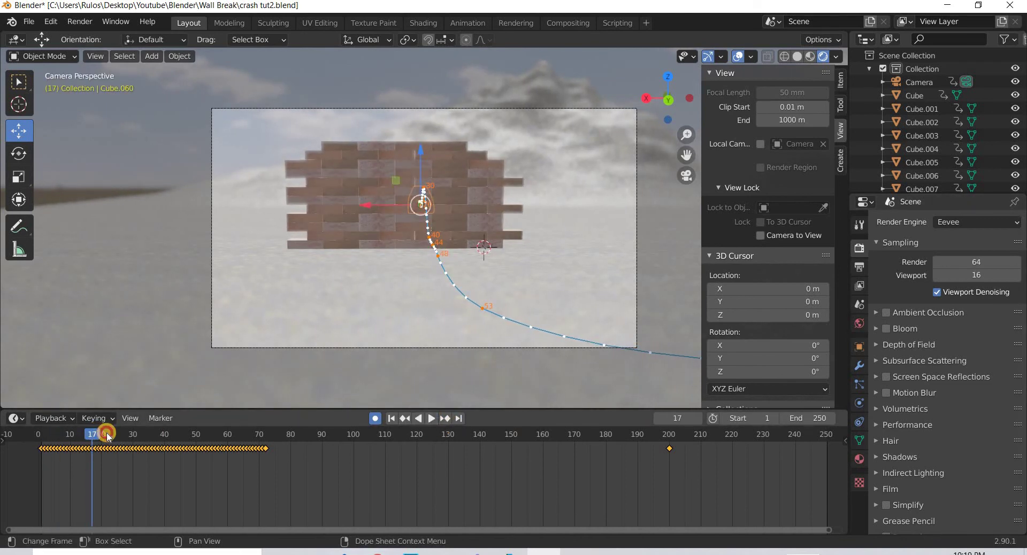
left_click_drag(106, 435, 25, 431)
left_click(431, 420)
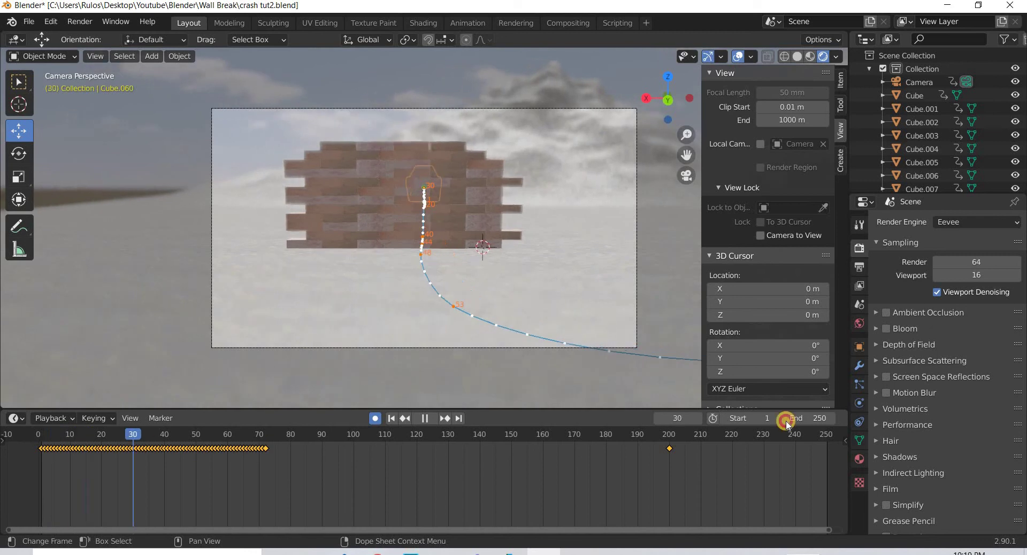
left_click_drag(177, 436, 105, 432)
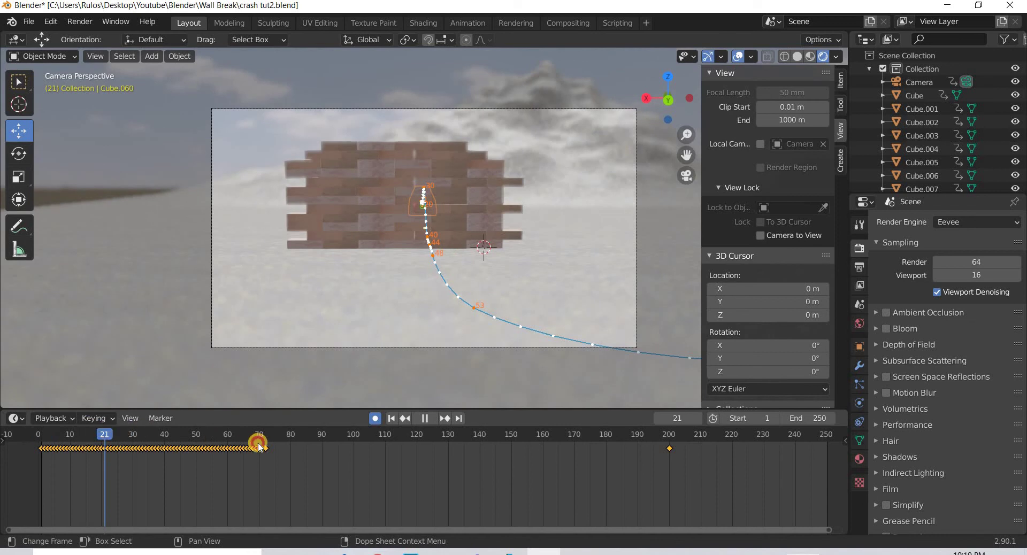
left_click_drag(258, 444, 104, 437)
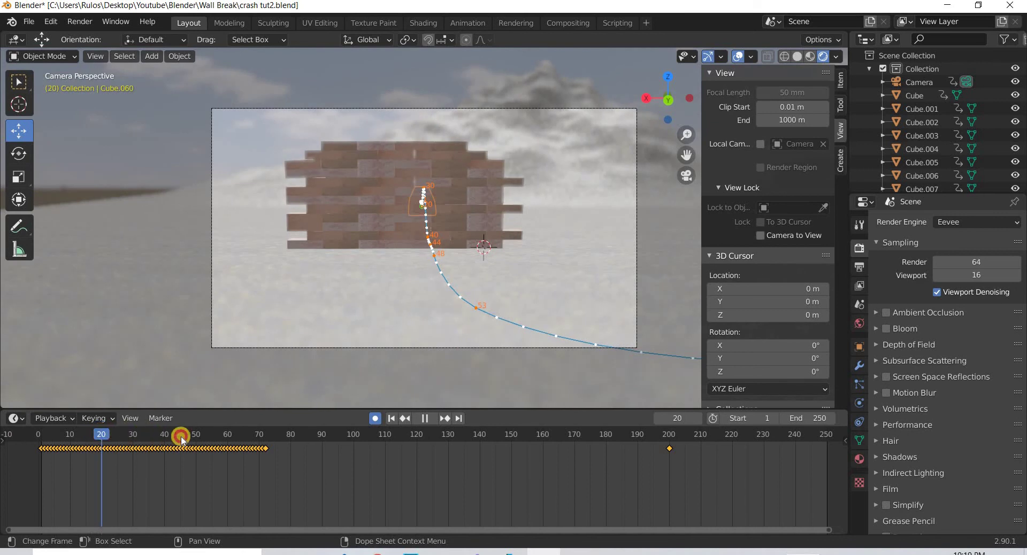
left_click_drag(182, 439, 107, 436)
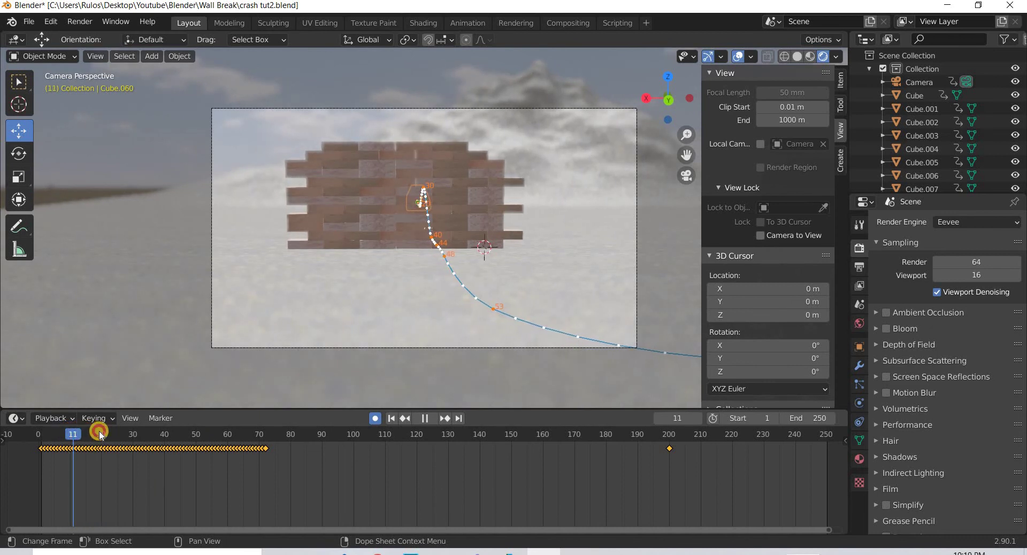
left_click_drag(100, 435, 372, 451)
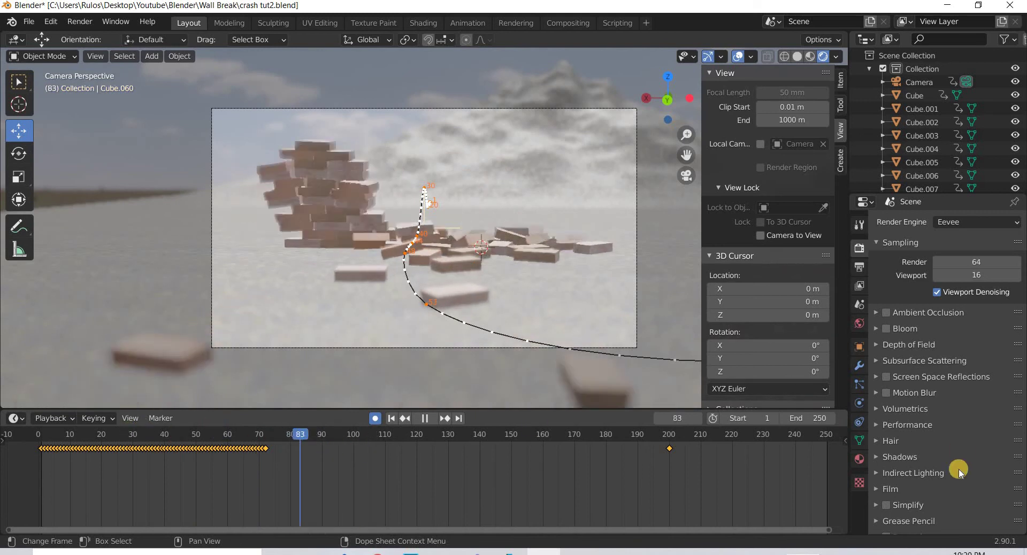
key("Escape")
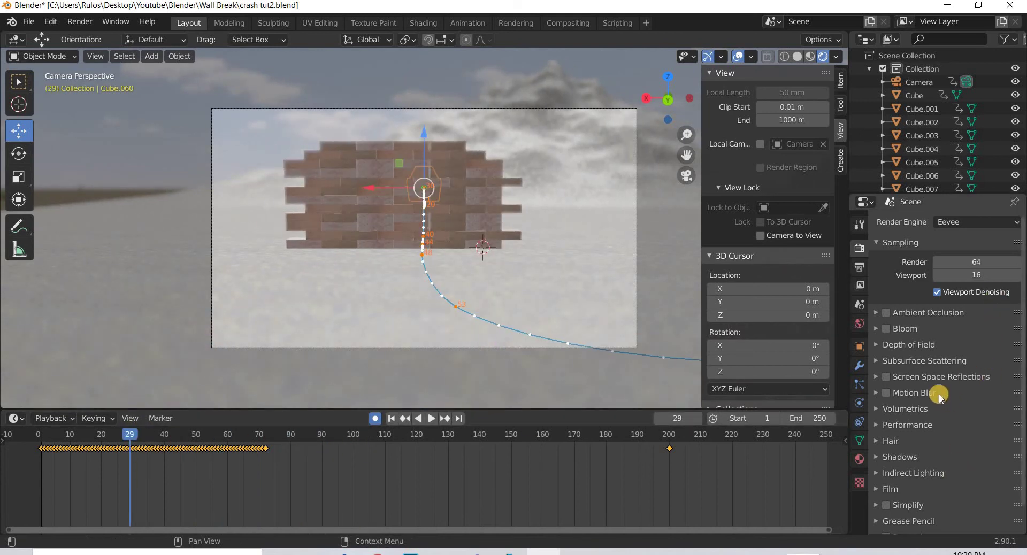
- Set the output frame range to start at 15 and end at 200
left_click(860, 270)
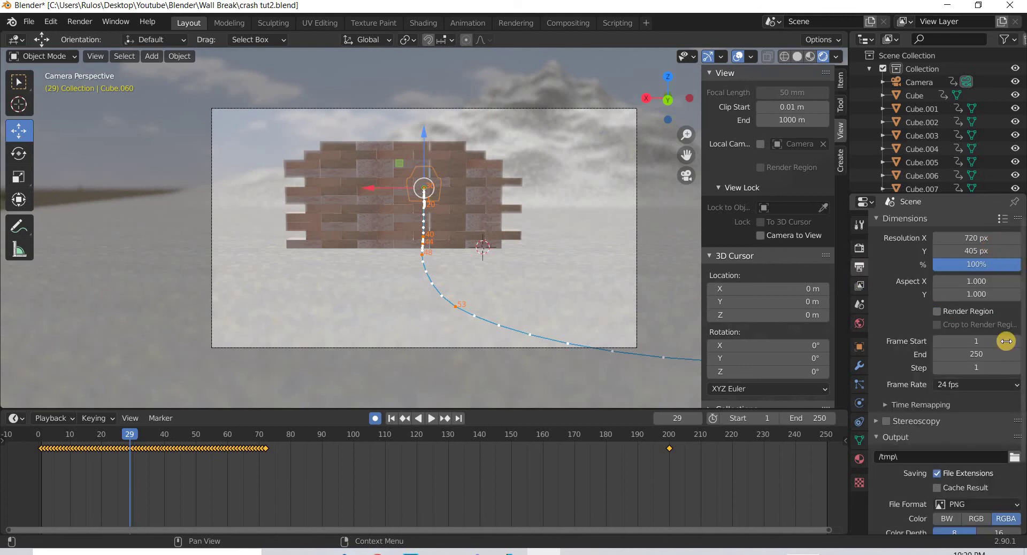
left_click(988, 345)
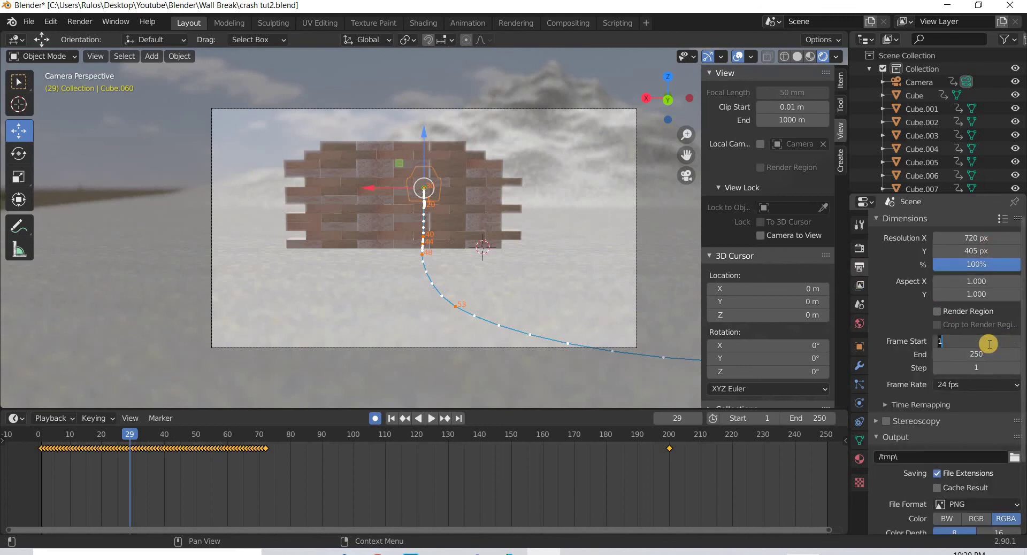
type("15")
key("Return")
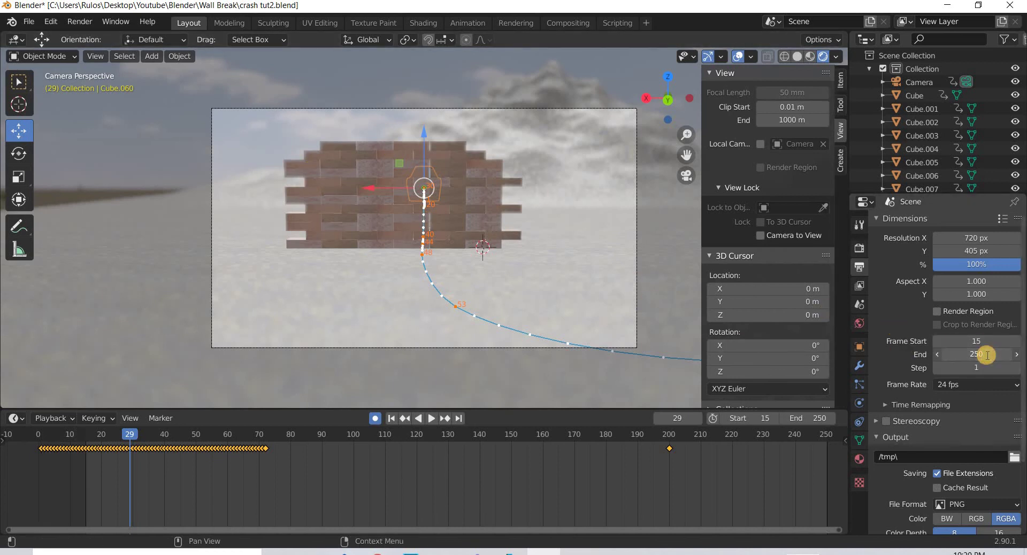
left_click(985, 355)
type("20")
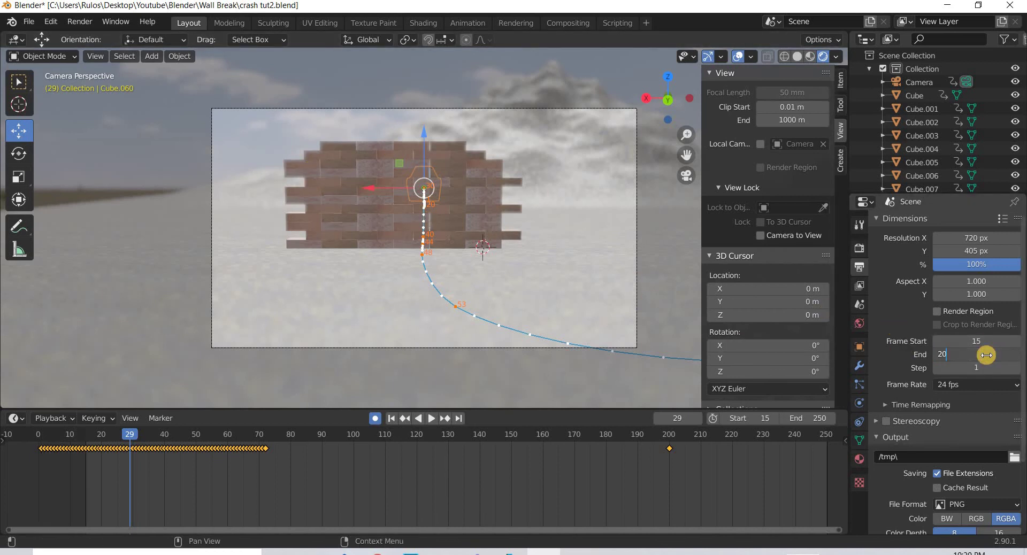
type("0")
key("Return")
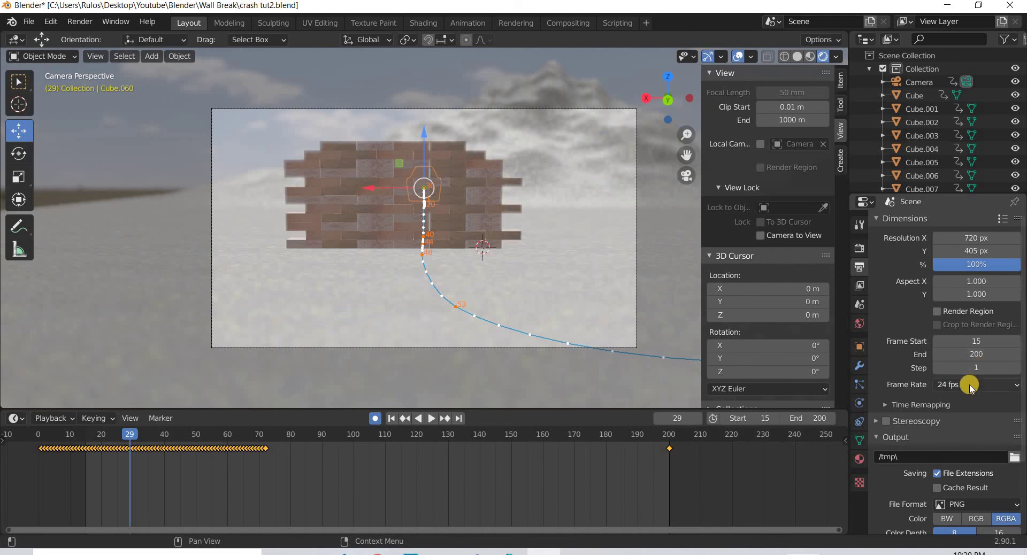
scroll(983, 386, "down", 4)
left_click(1016, 374)
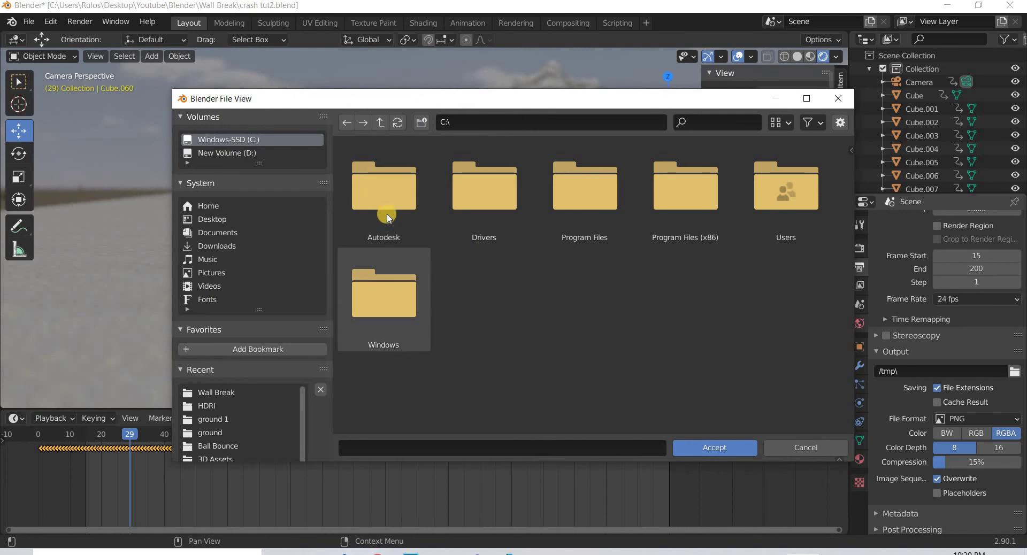
left_click(212, 220)
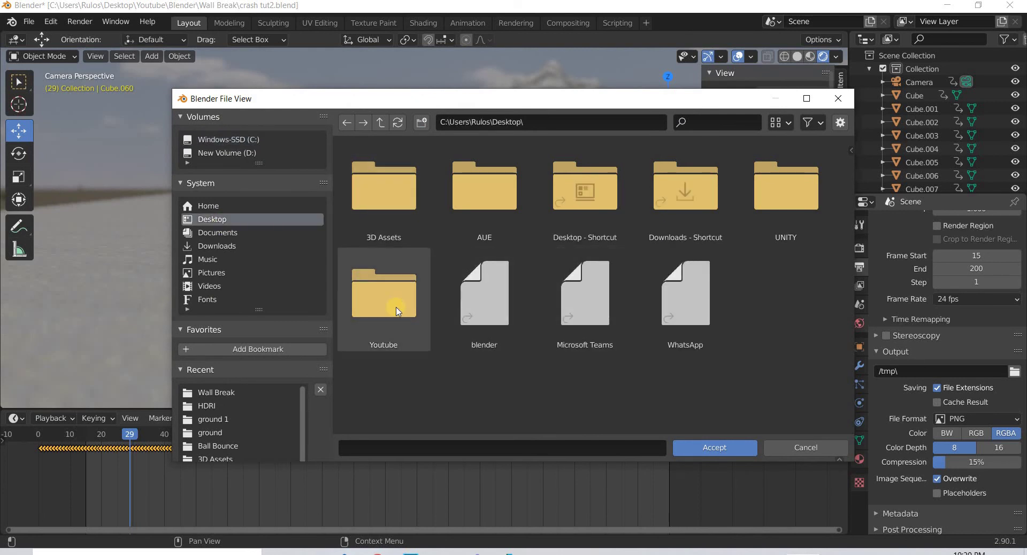
double_click(397, 310)
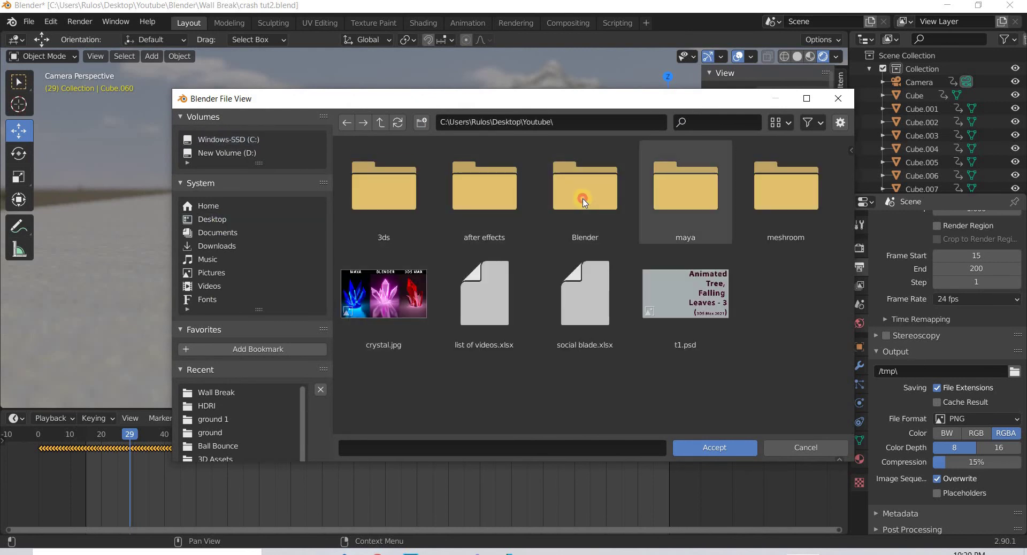
left_click(582, 191)
double_click(357, 197)
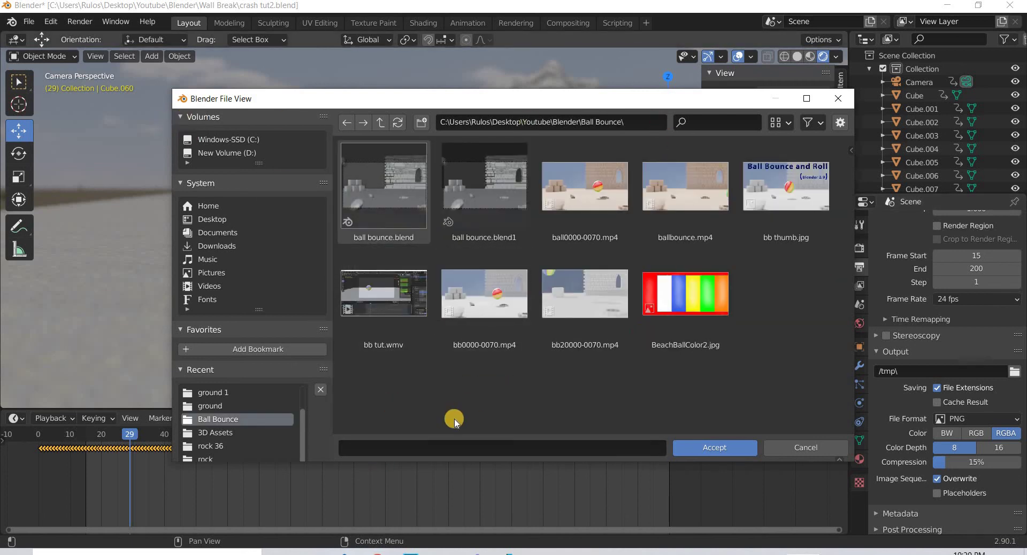
left_click(806, 452)
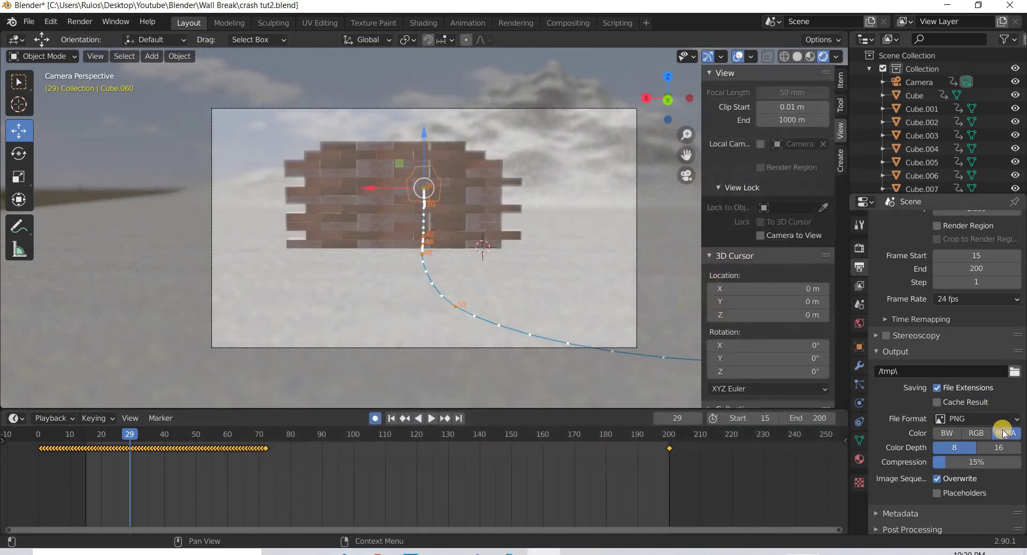
- Set the output file format to FFmpeg video with an MPEG-4 container and high output quality
left_click(989, 419)
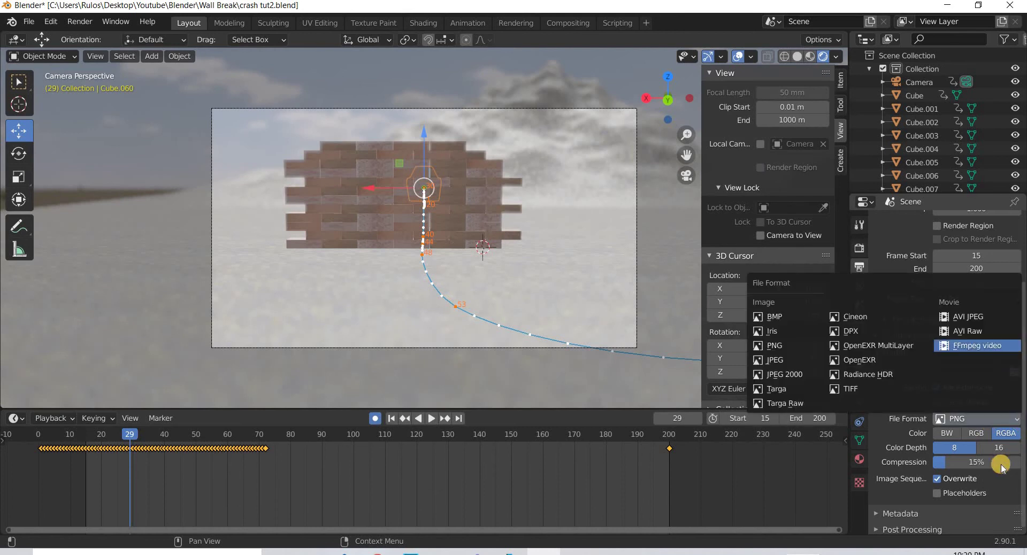
left_click(920, 494)
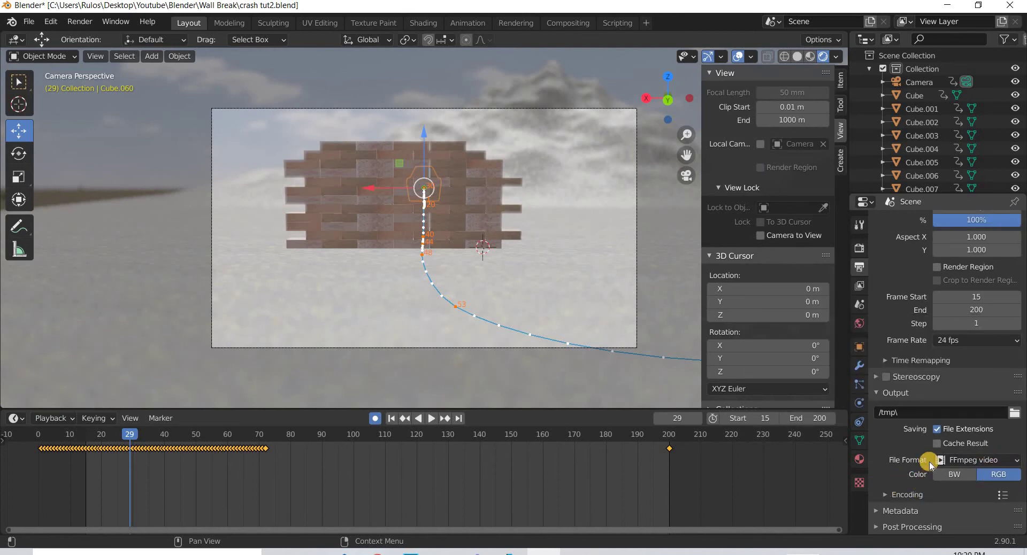
scroll(962, 422, "down", 5)
left_click(975, 411)
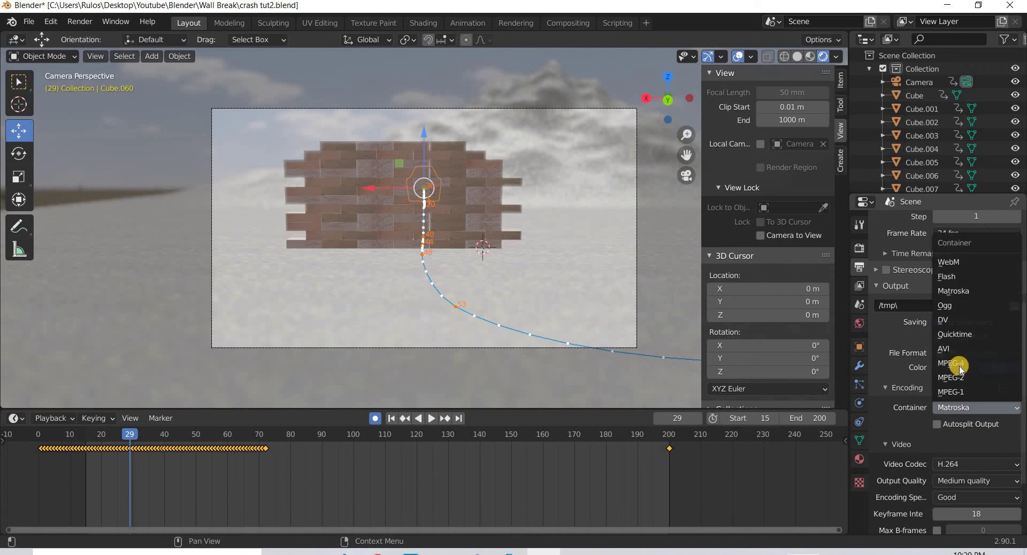
left_click(958, 365)
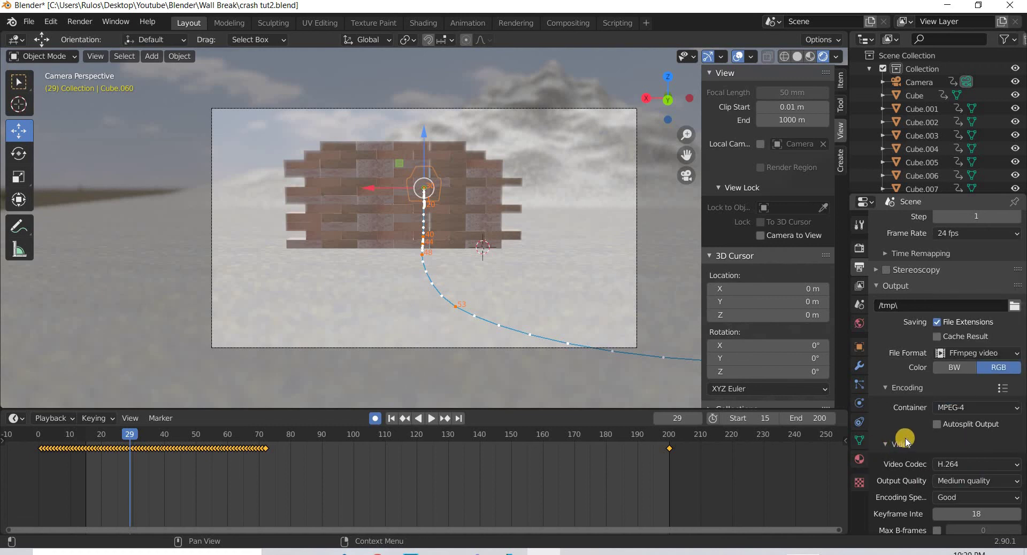
scroll(920, 439, "down", 3)
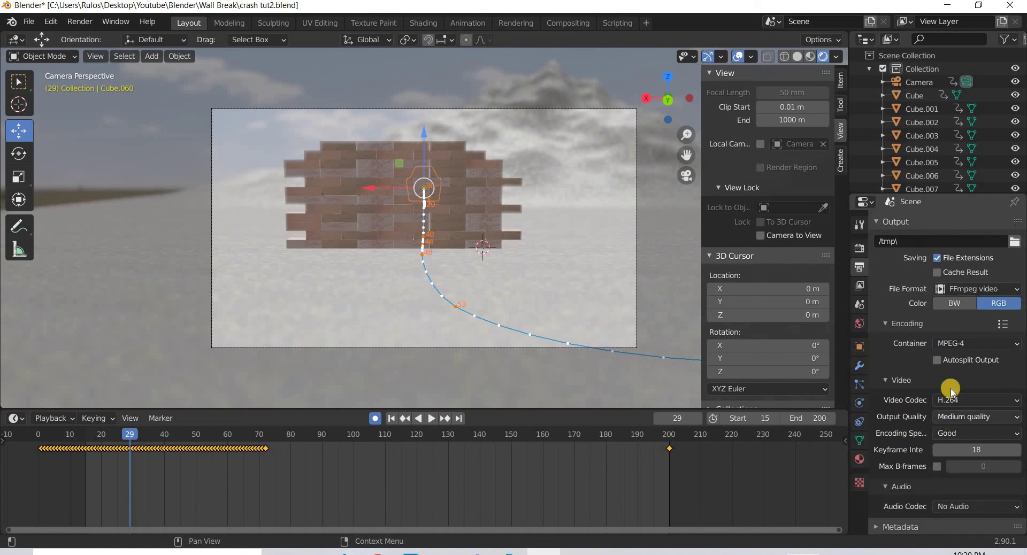
left_click(955, 420)
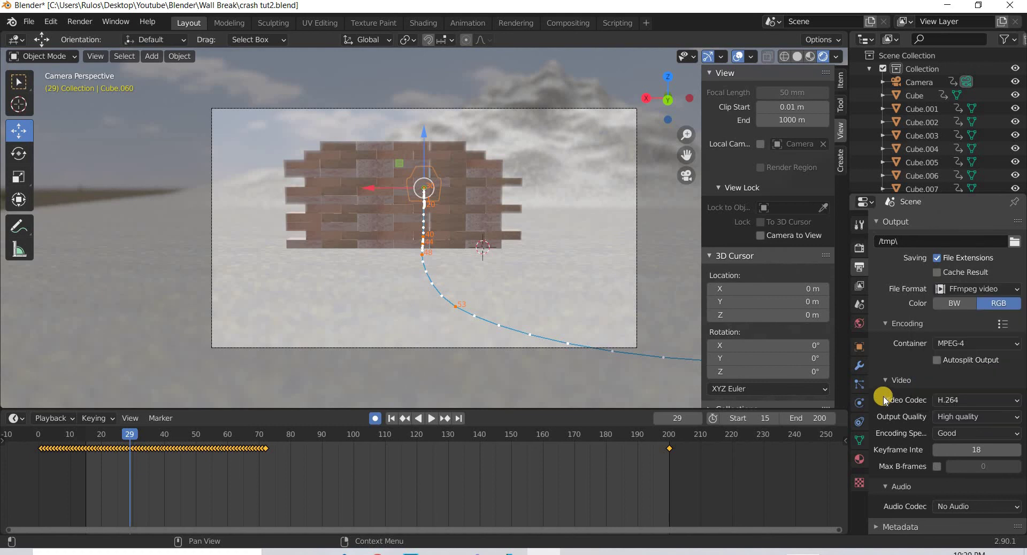
- Set the output resolution's Y value to 406 px
scroll(885, 400, "up", 7)
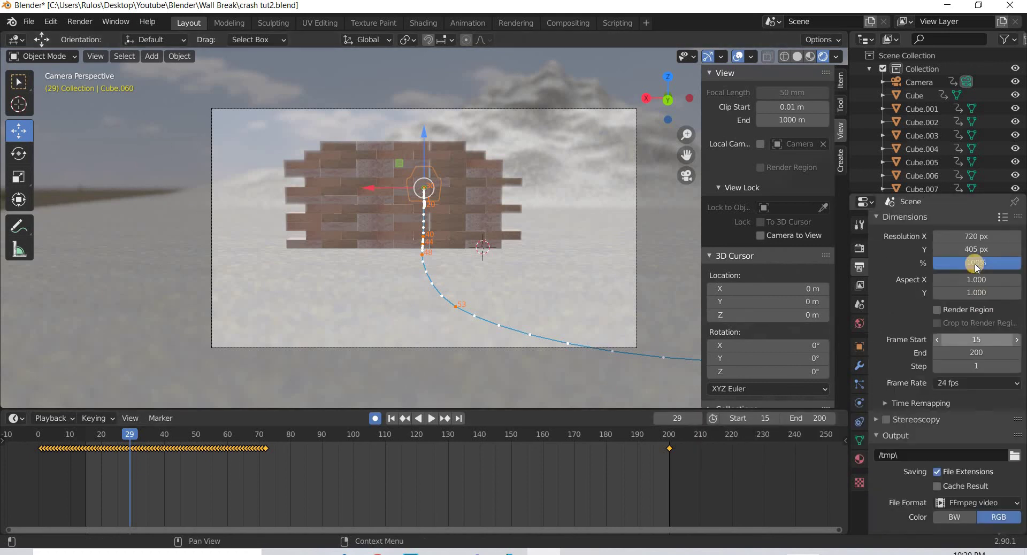
scroll(931, 265, "up", 3)
left_click(976, 251)
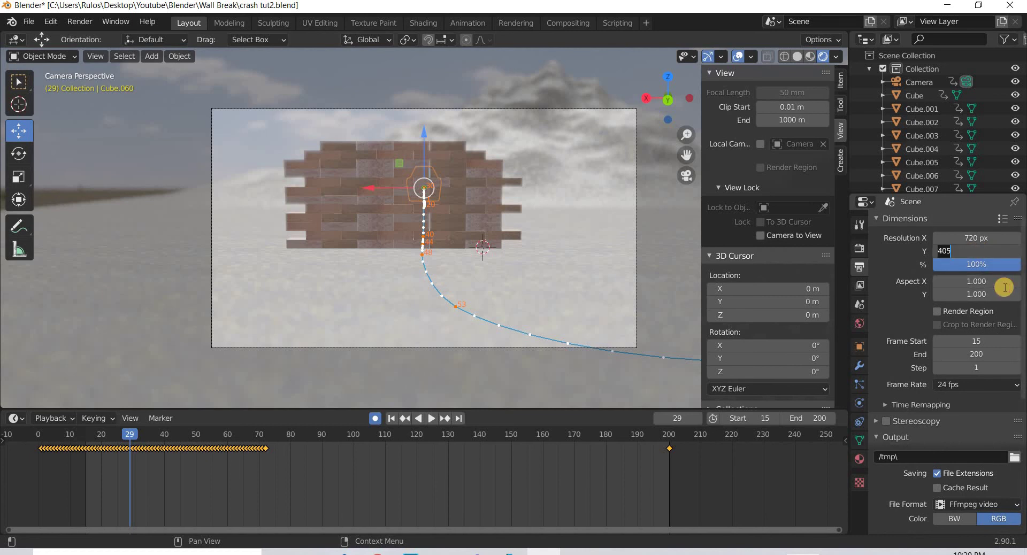
type("406")
key("Return")
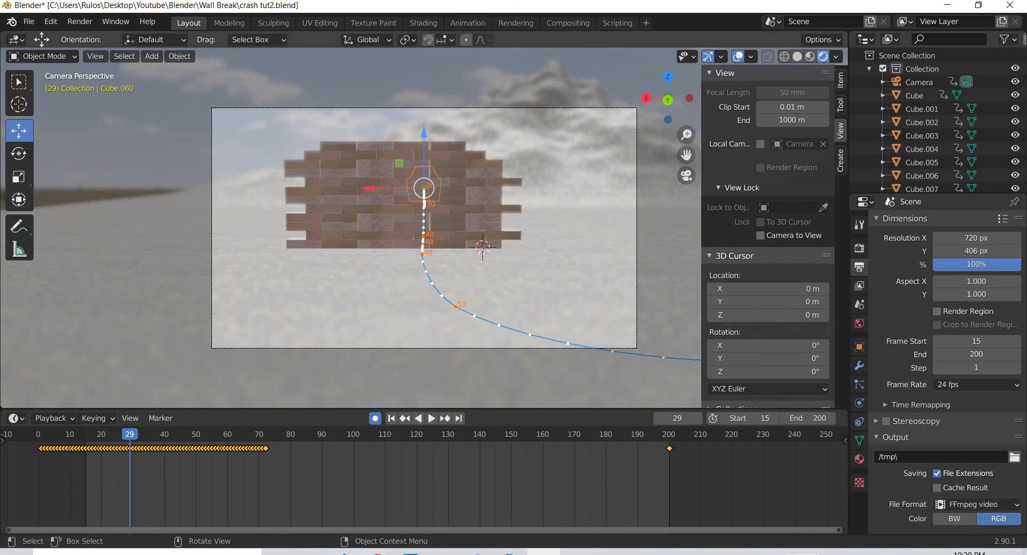
- Switch to Chrome, open YouTube and search for "sport car sound effects"
left_click(377, 551)
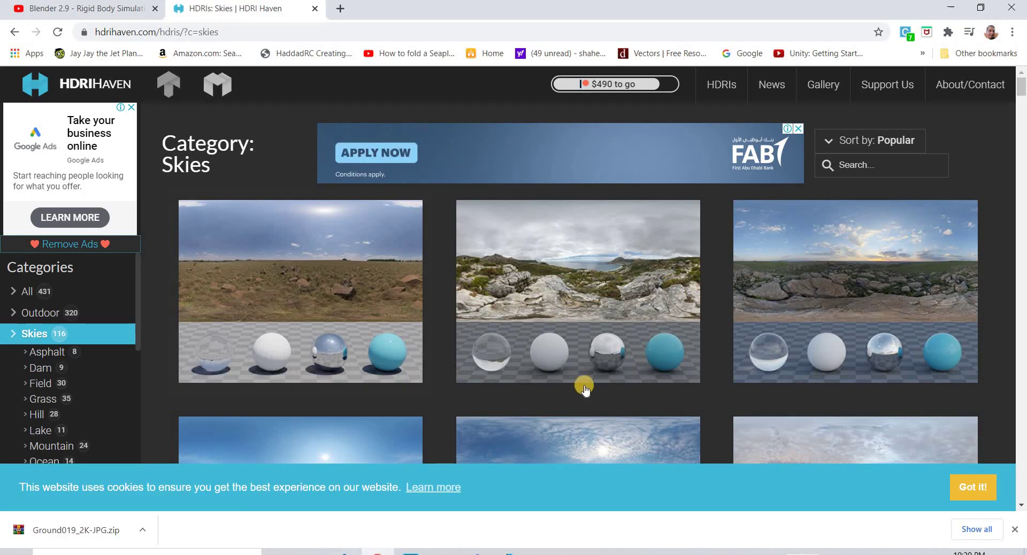
left_click(342, 35)
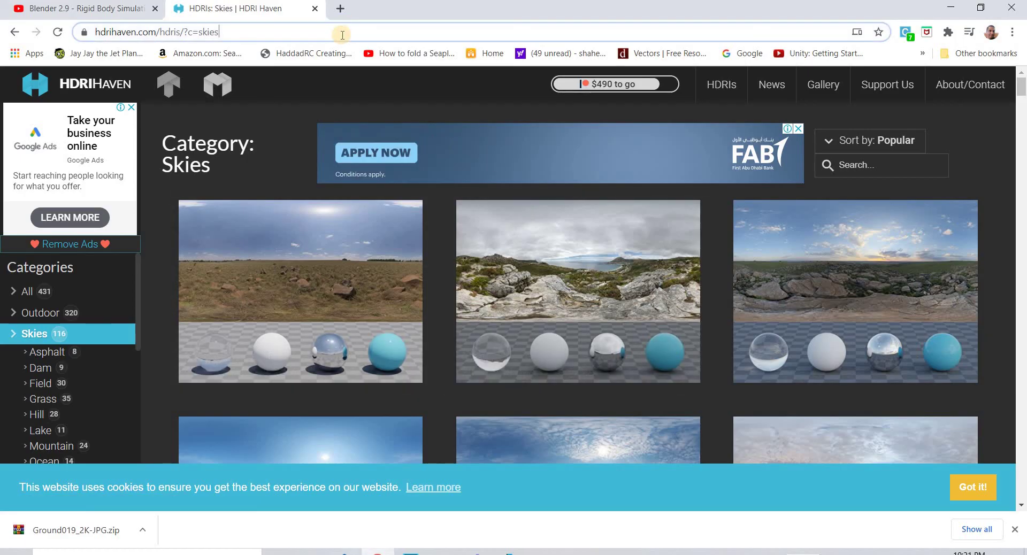
type("you")
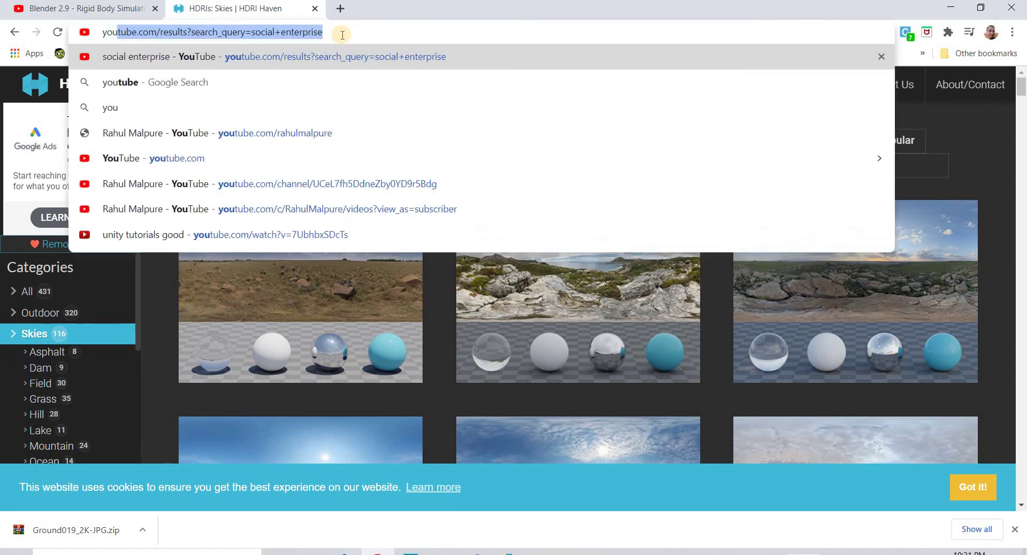
key("Return")
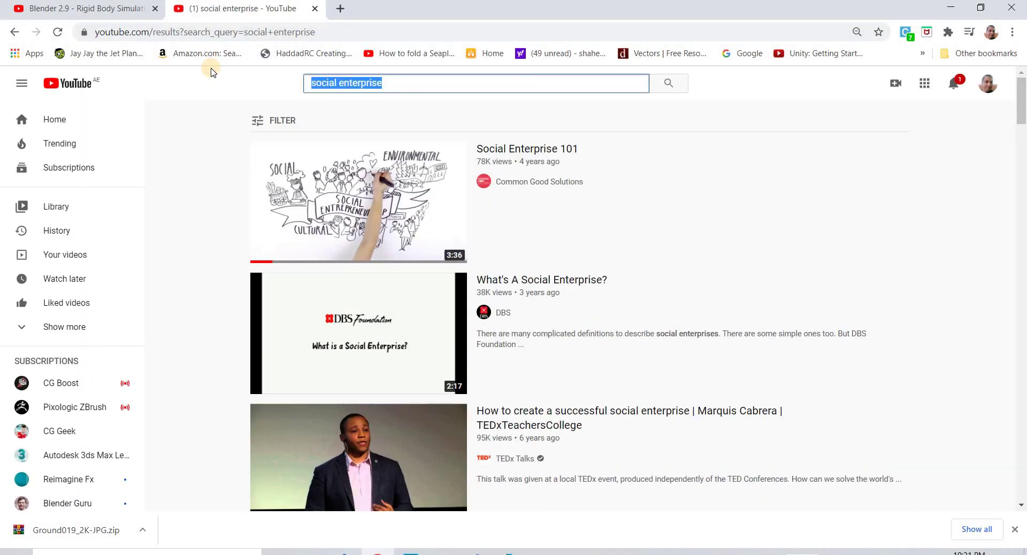
type("sport car ")
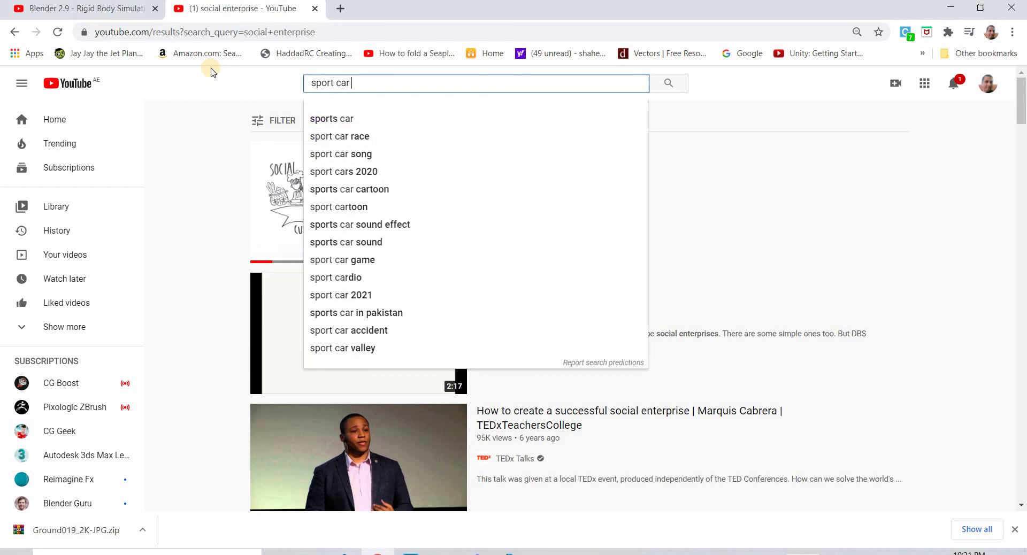
type("sound effec")
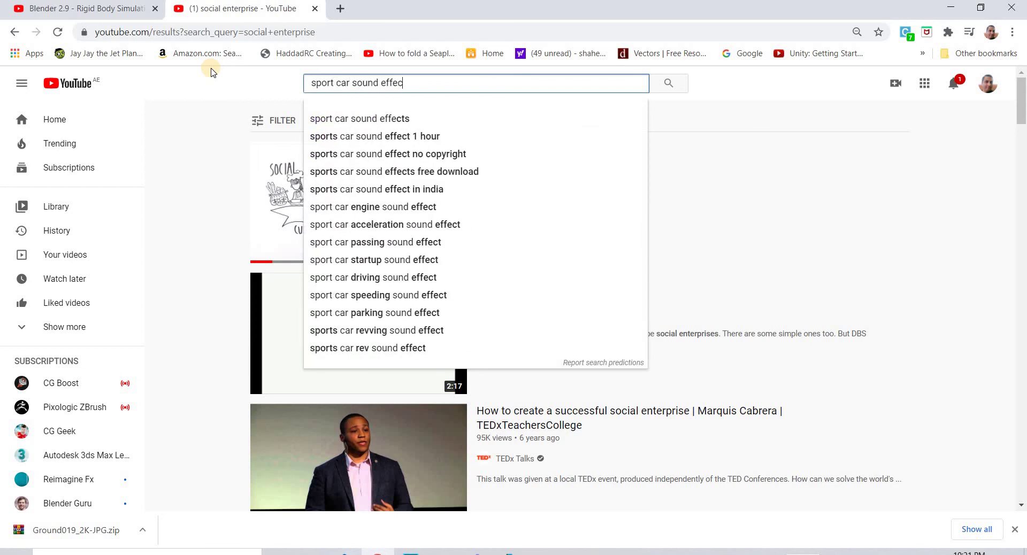
type("ts")
key("Return")
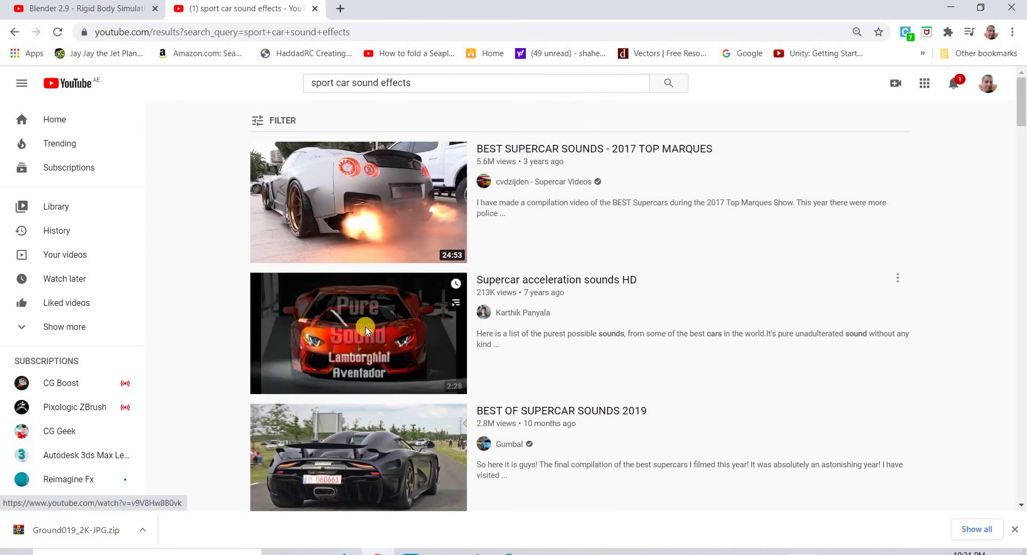
- Play the "Supercar acceleration sounds HD" video with sound on, and return to the search results
left_click(367, 328)
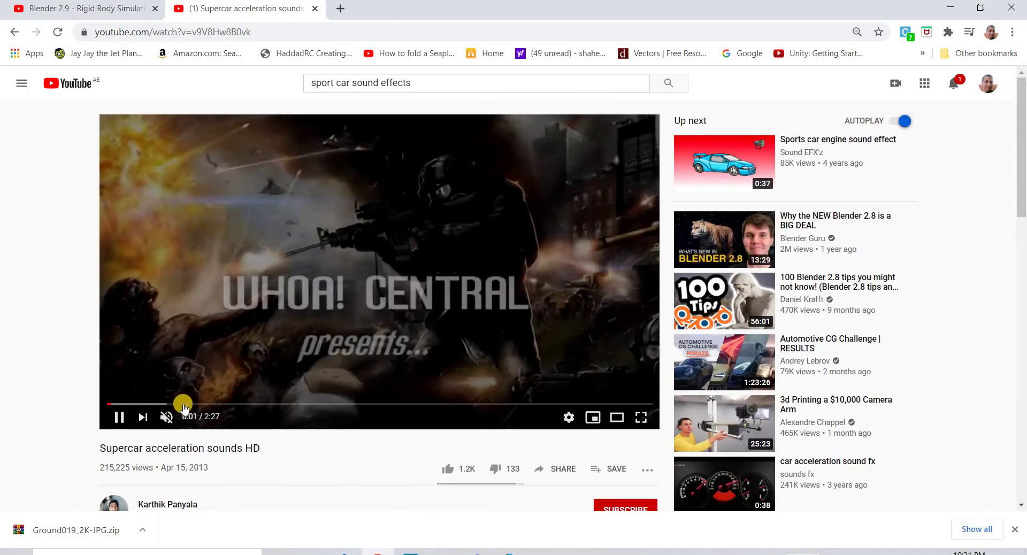
left_click(167, 419)
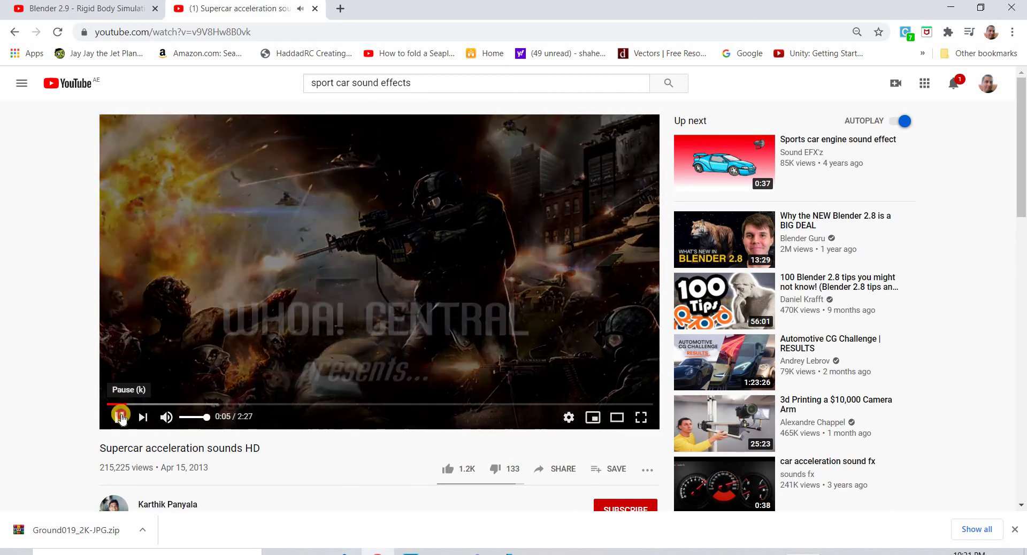
left_click(242, 156)
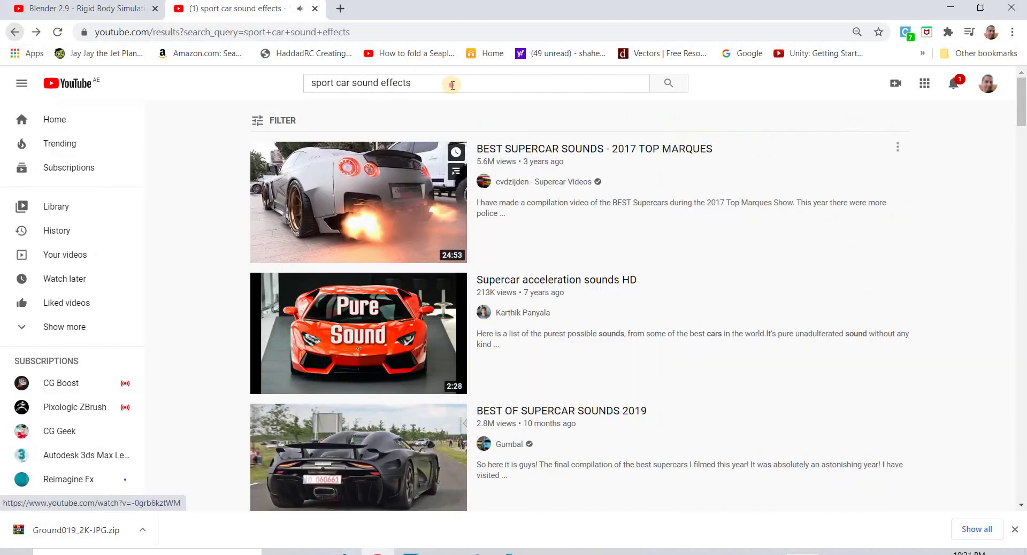
- Search YouTube for "brick wall crashing sound"
left_click_drag(450, 84, 284, 85)
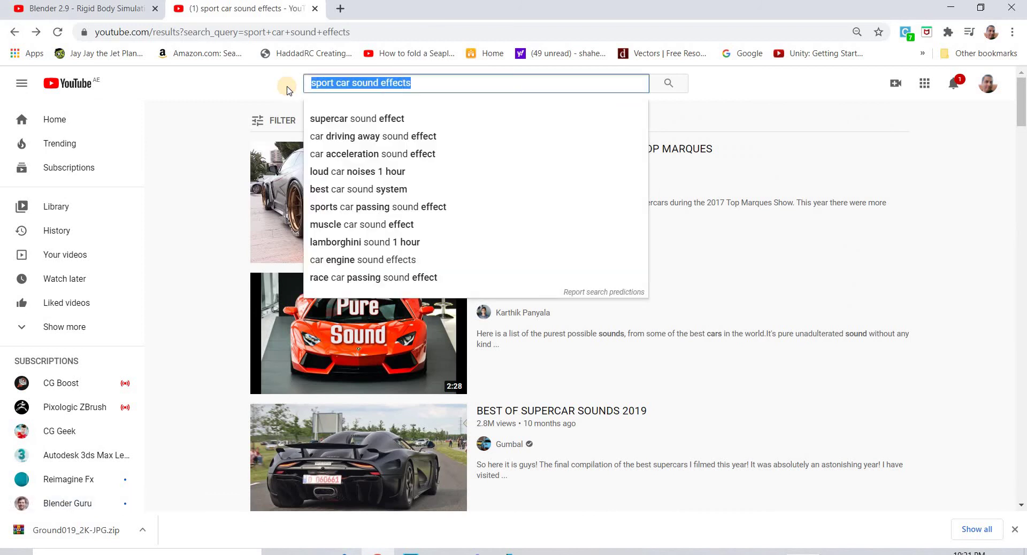
type("brick ")
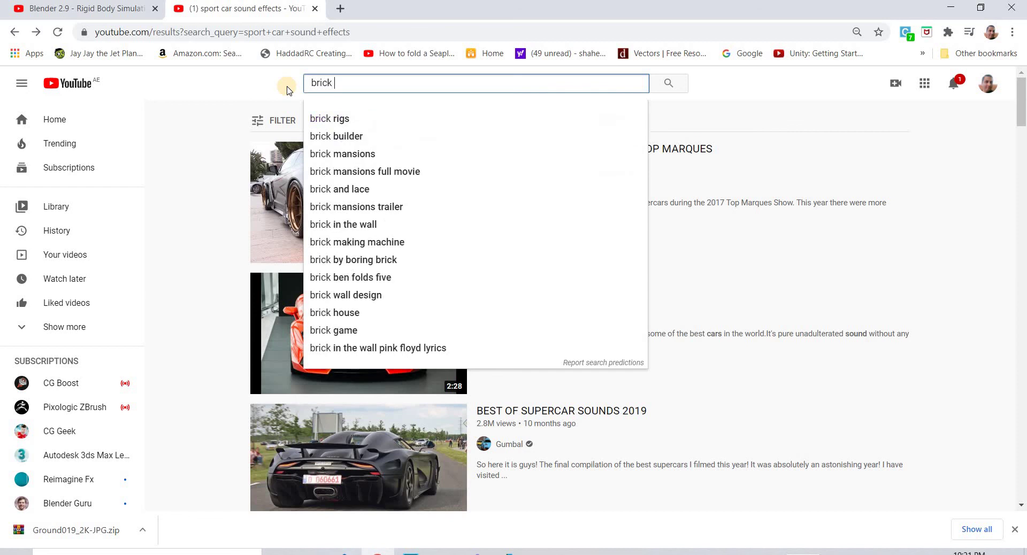
type("wall crashi")
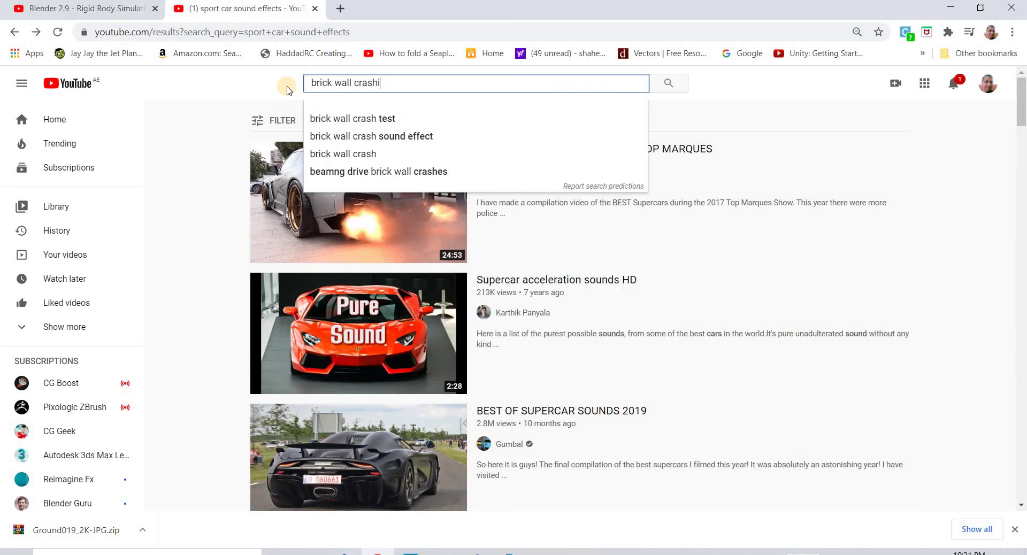
type("ng sound")
key("Return")
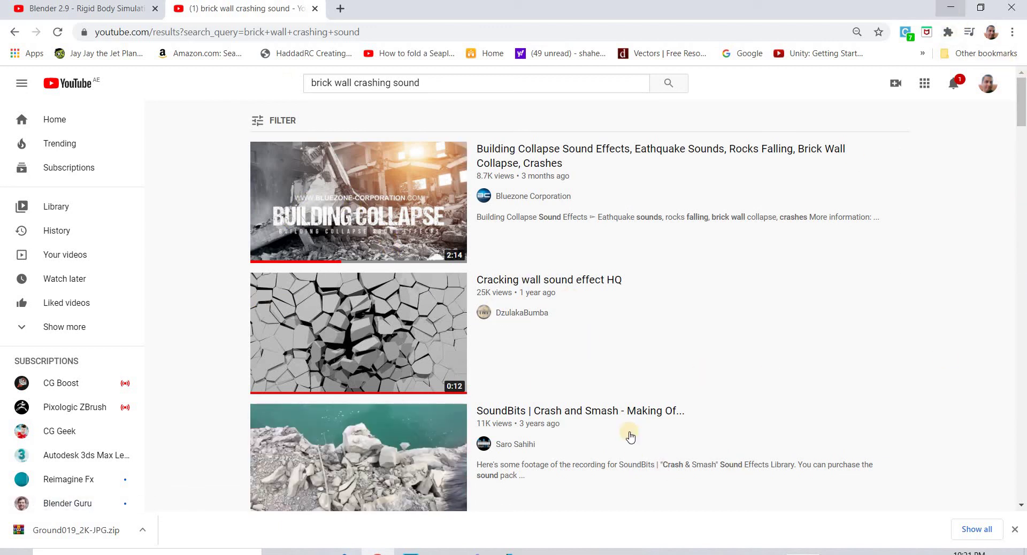
- Minimize the browser and launch Adobe After Effects CC 2018
left_click(950, 7)
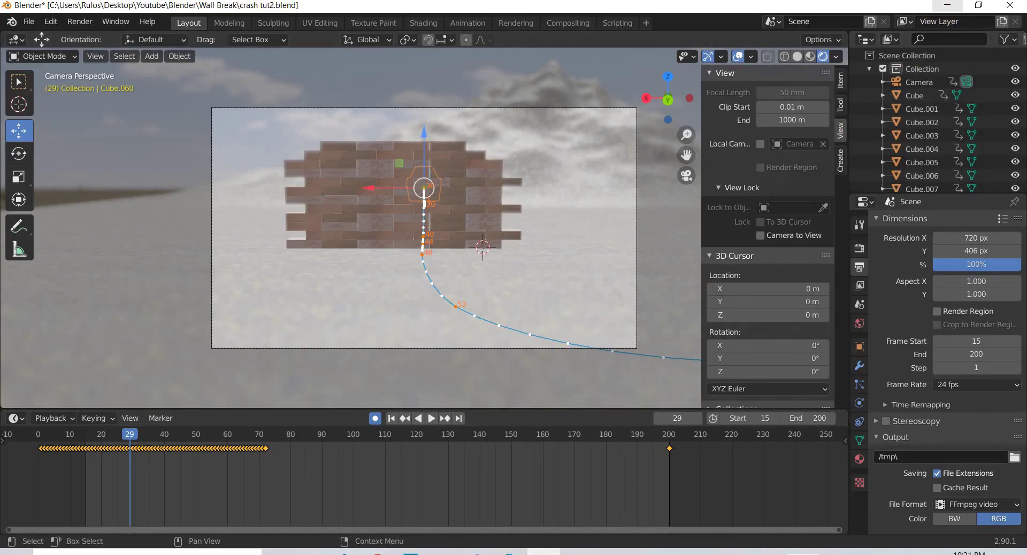
type("after effe")
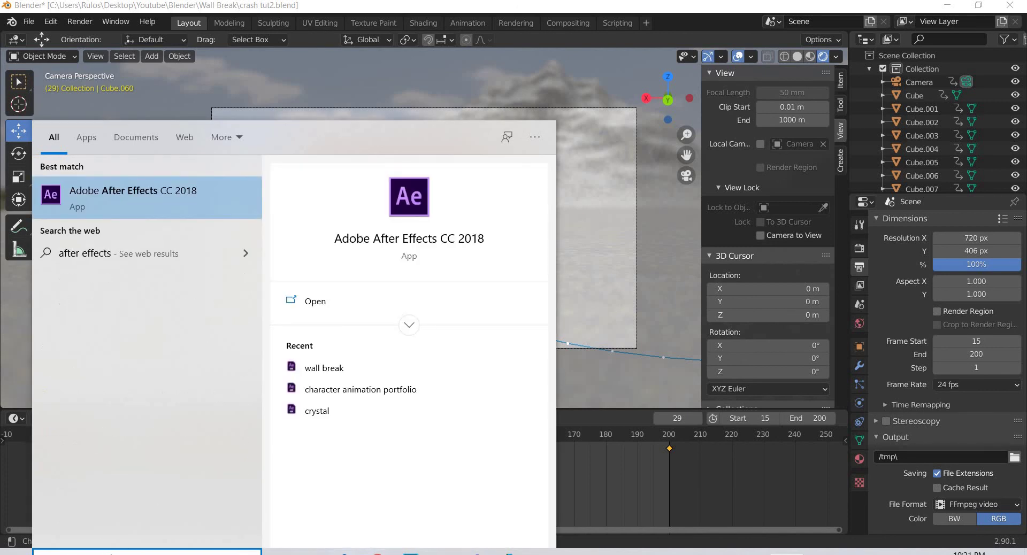
type("cts")
key("Return")
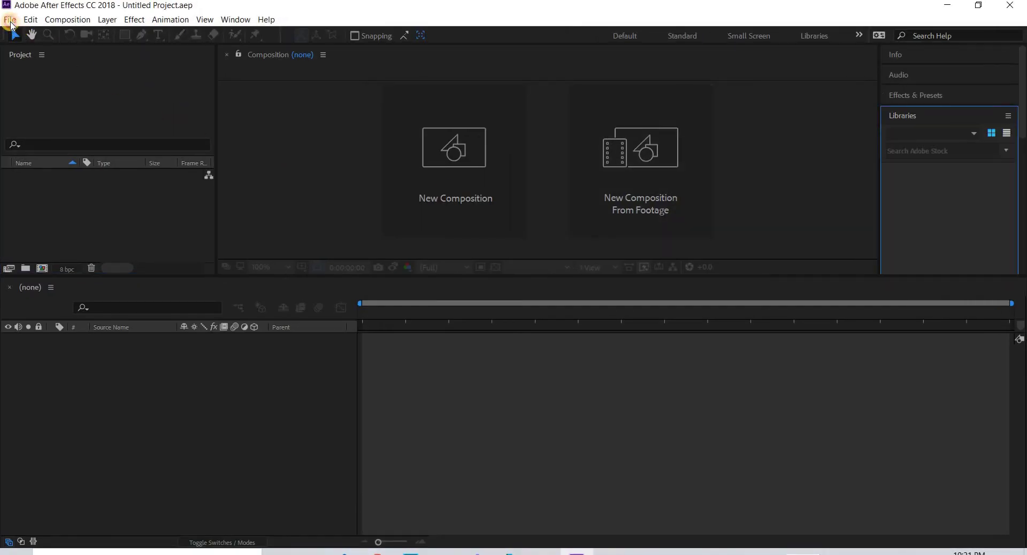
- Open the recent After Effects project wall break.aep
left_click(10, 19)
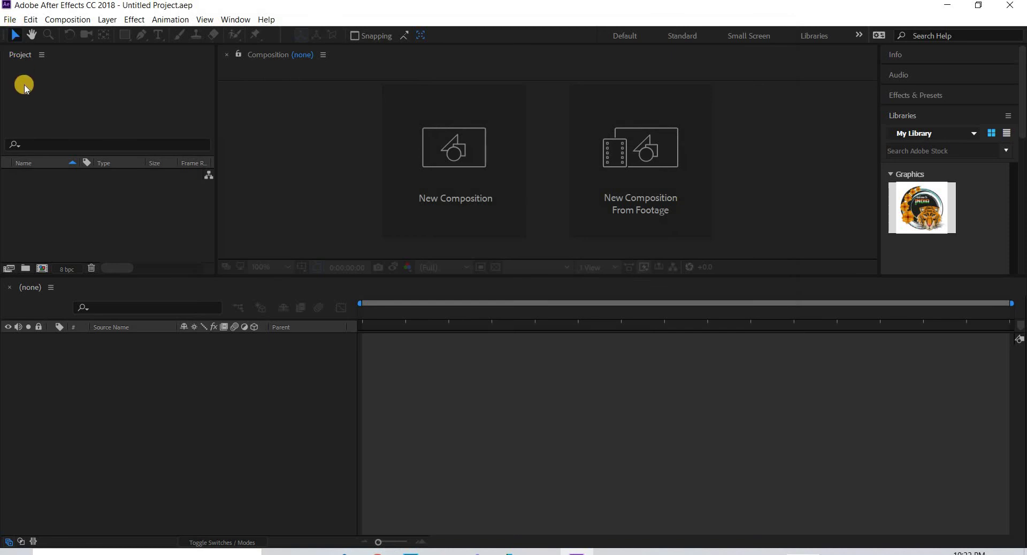
key("alt+f")
mouse_move(181, 72)
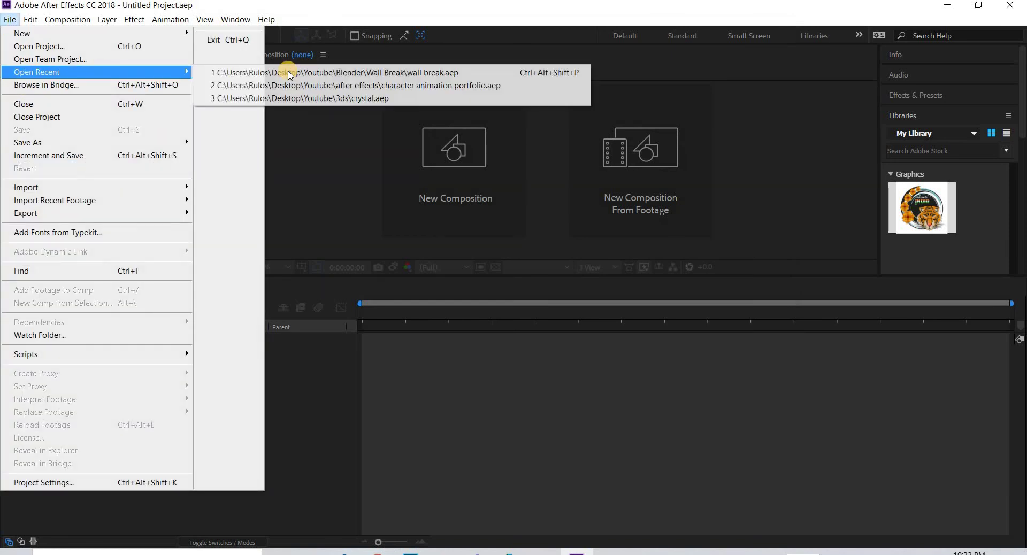
left_click(288, 71)
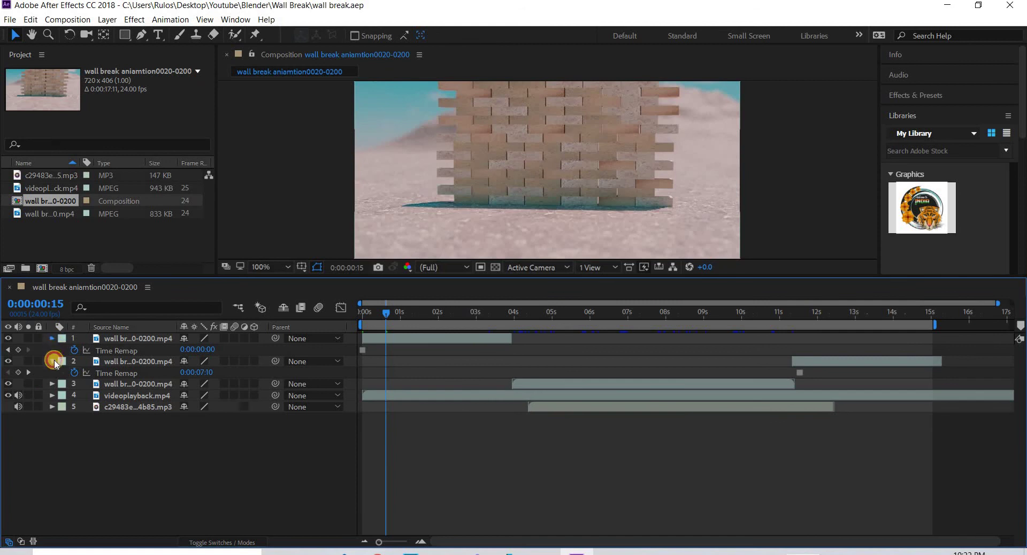
- Collapse the Time Remap properties of the first two layers, and select the mp3 layer and the videoplayback.mp4 layer in turn to inspect them
left_click(52, 362)
left_click(52, 339)
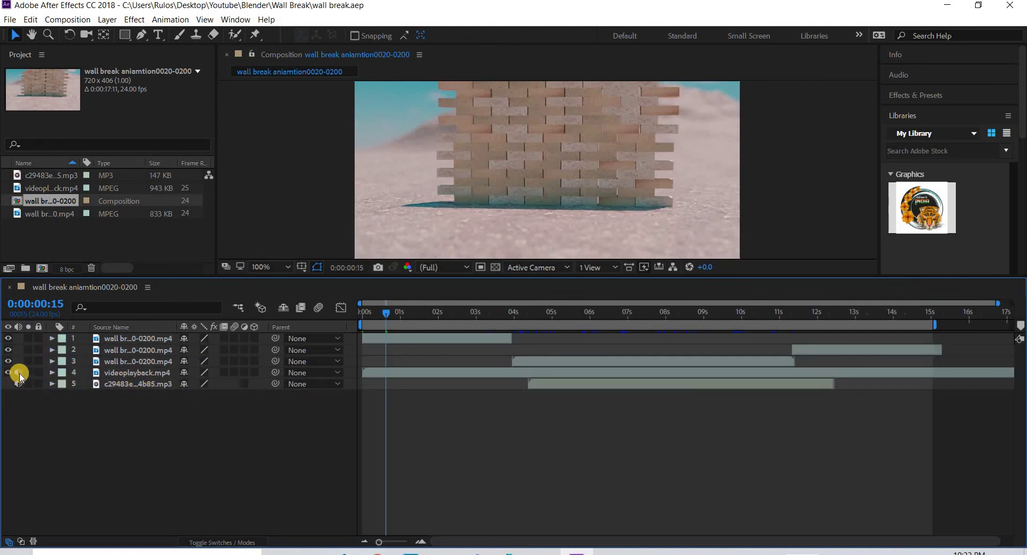
left_click(140, 388)
left_click(149, 380)
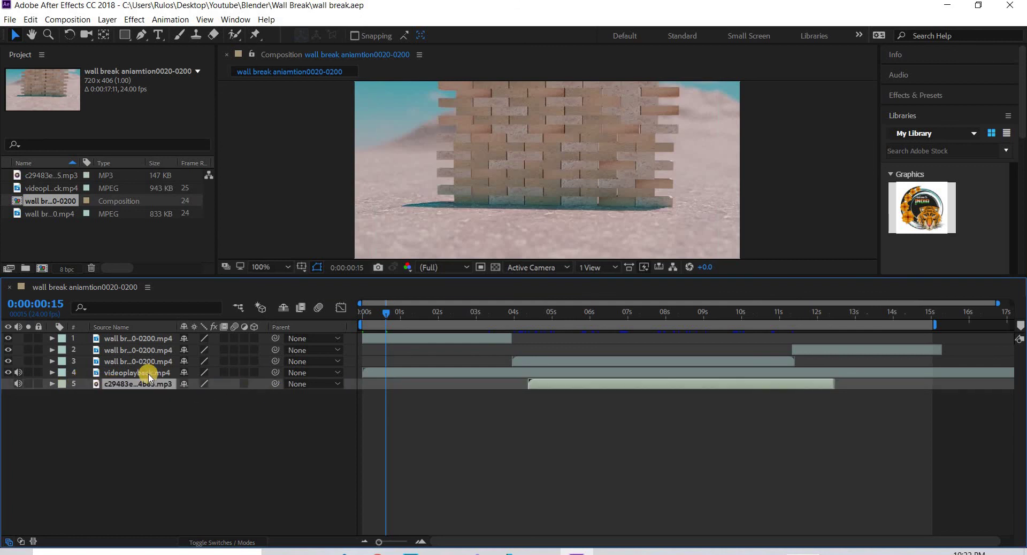
left_click(496, 374)
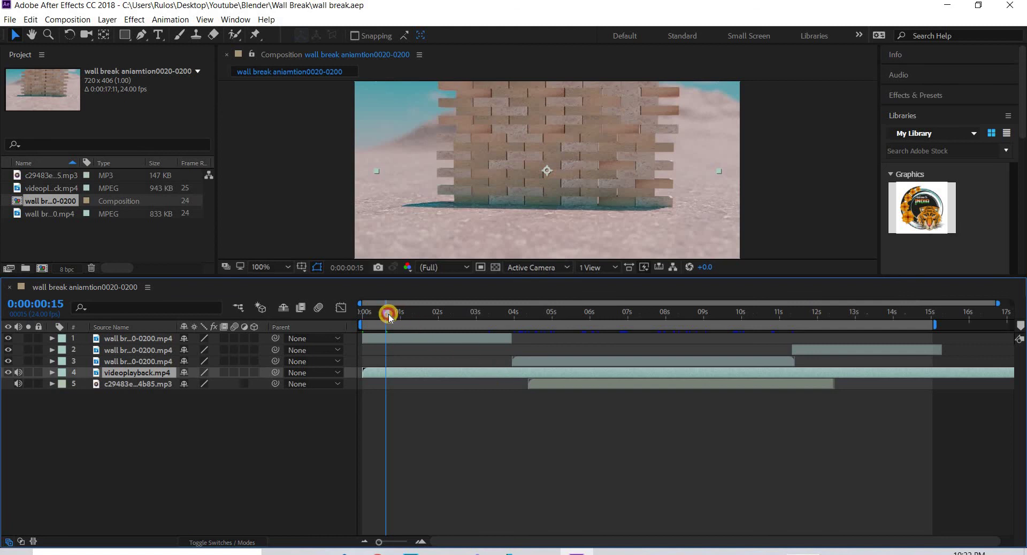
- Scrub the composition to 0:00:03:23 and select the third layer to examine where its clip begins
left_click_drag(449, 318, 510, 318)
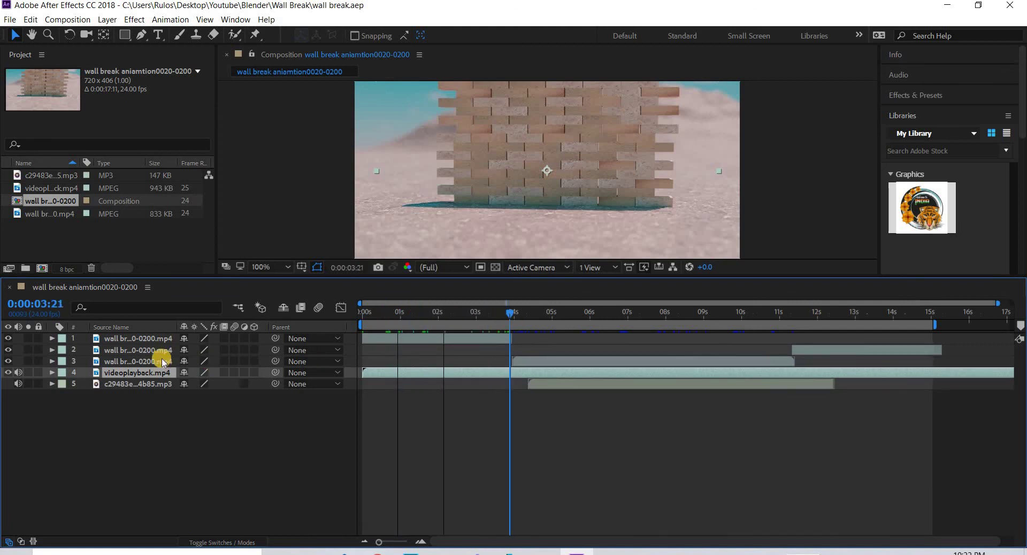
left_click(564, 363)
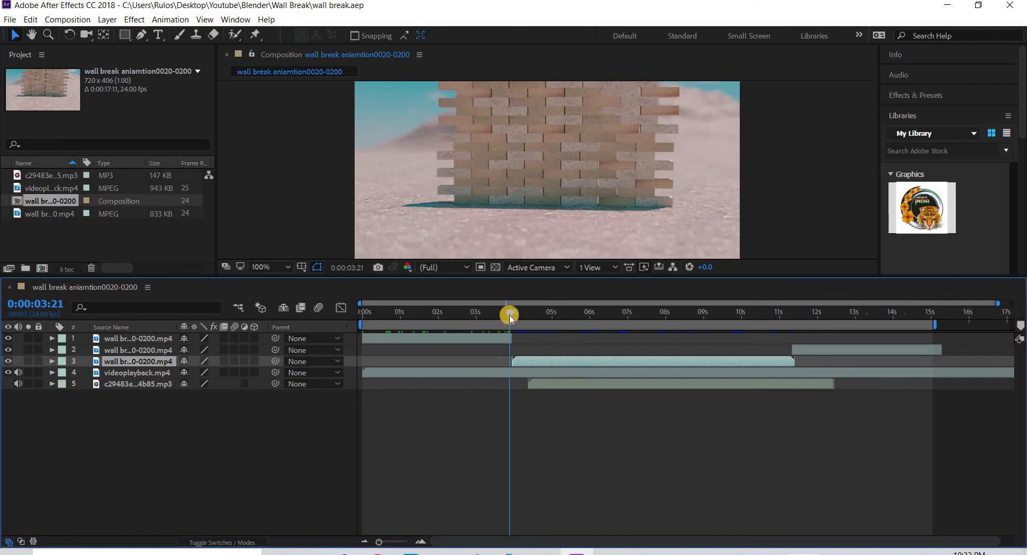
left_click_drag(516, 316, 512, 316)
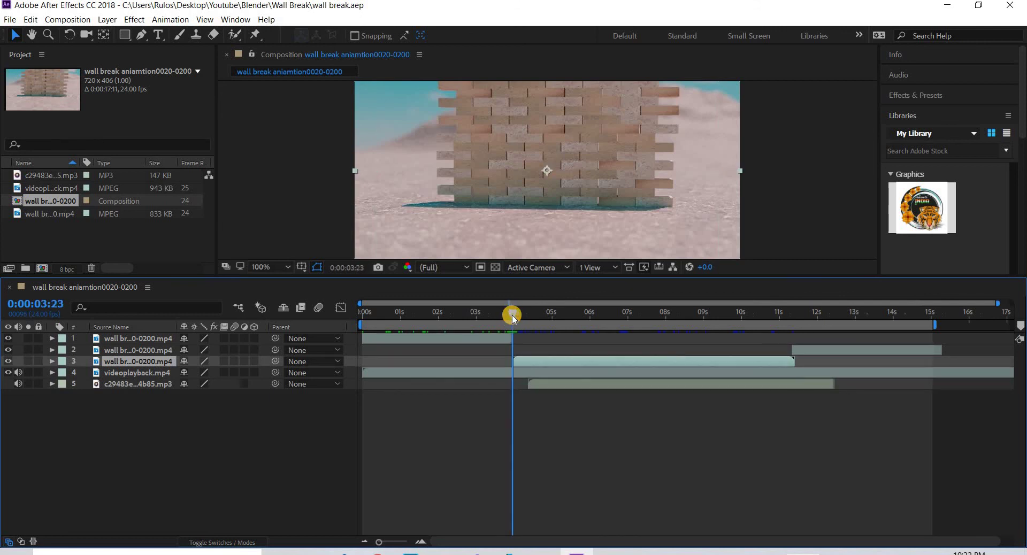
- Reveal the first layer's Time Remap property and view the time options available for that clip
left_click(399, 341)
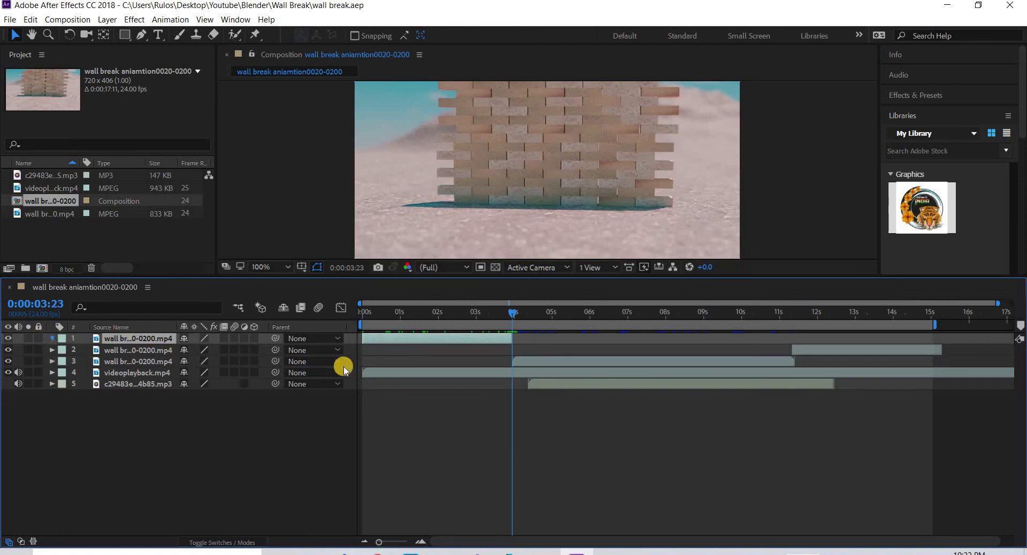
key("ctrl+alt+t")
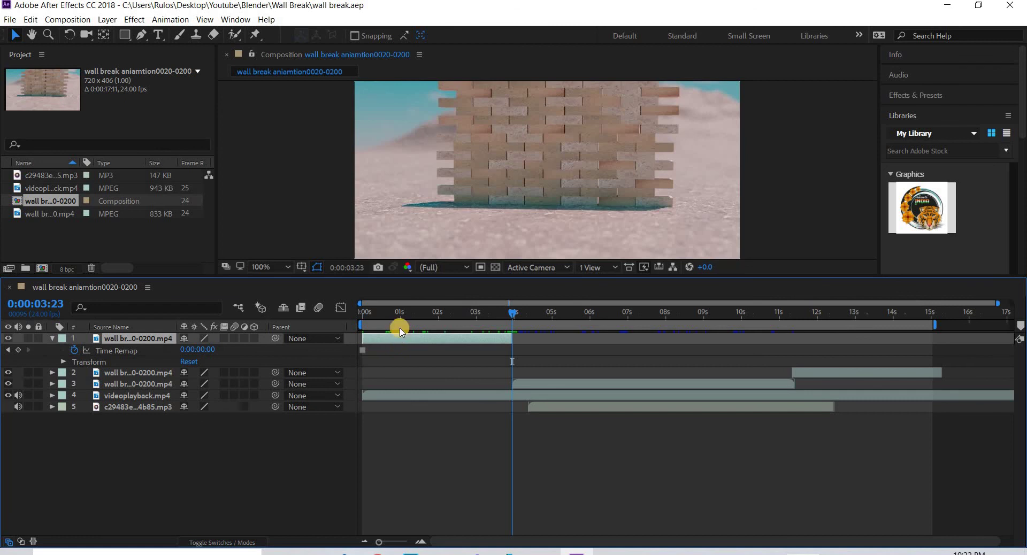
right_click(400, 331)
mouse_move(556, 137)
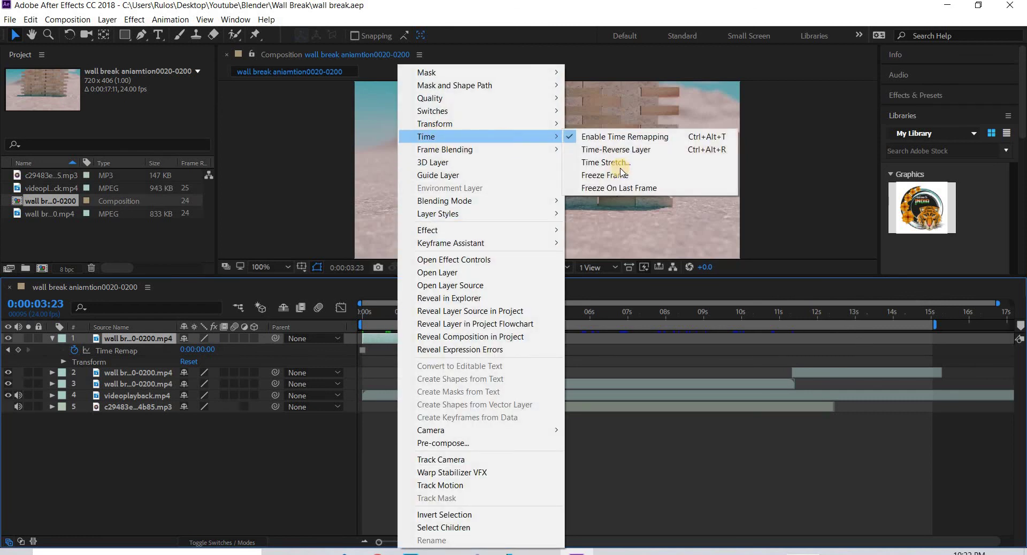
left_click(827, 185)
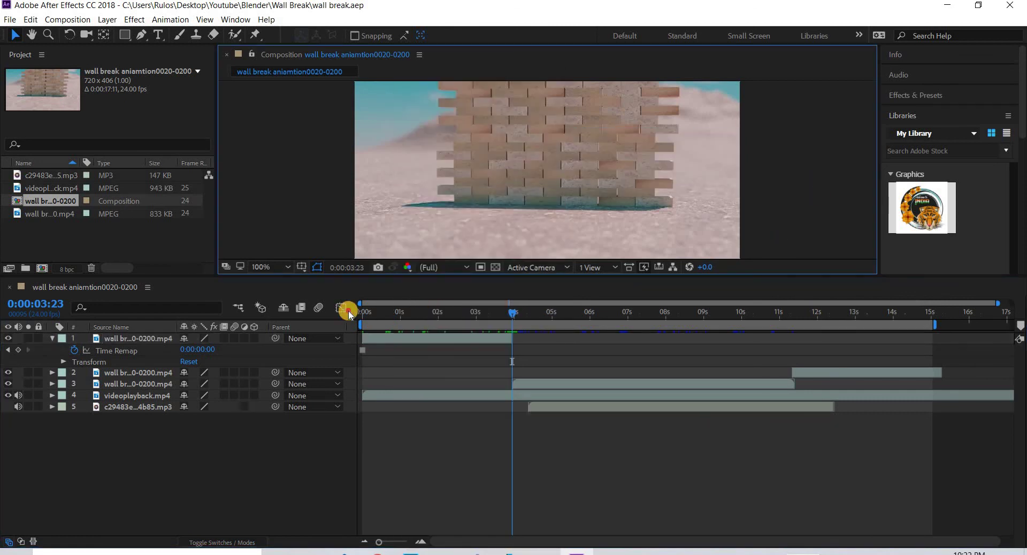
- Scrub the composition to 0:00:11:09, select the second layer, and scrub on to 0:00:15:02 to examine the final clip
left_click_drag(436, 314, 794, 384)
left_click(835, 372)
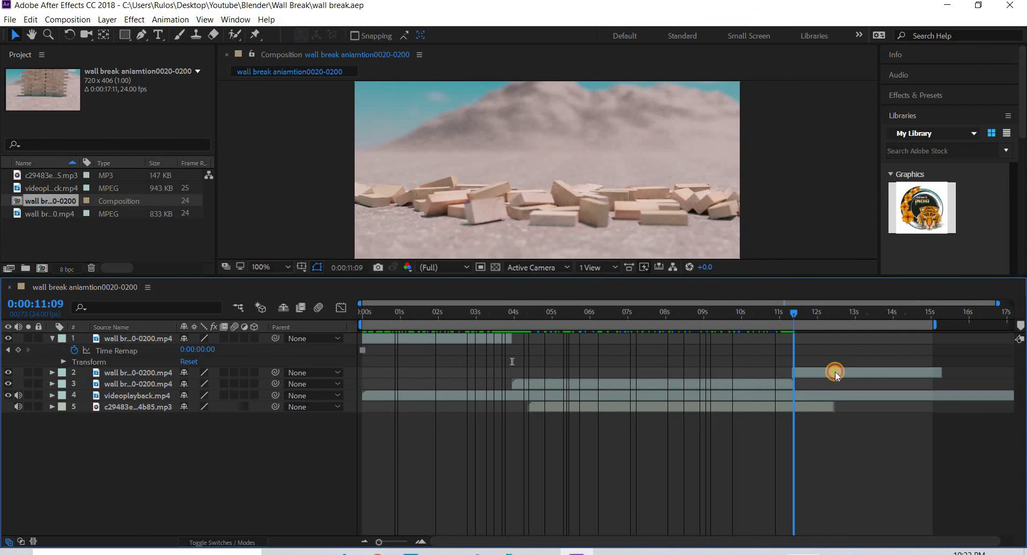
left_click_drag(810, 317, 934, 326)
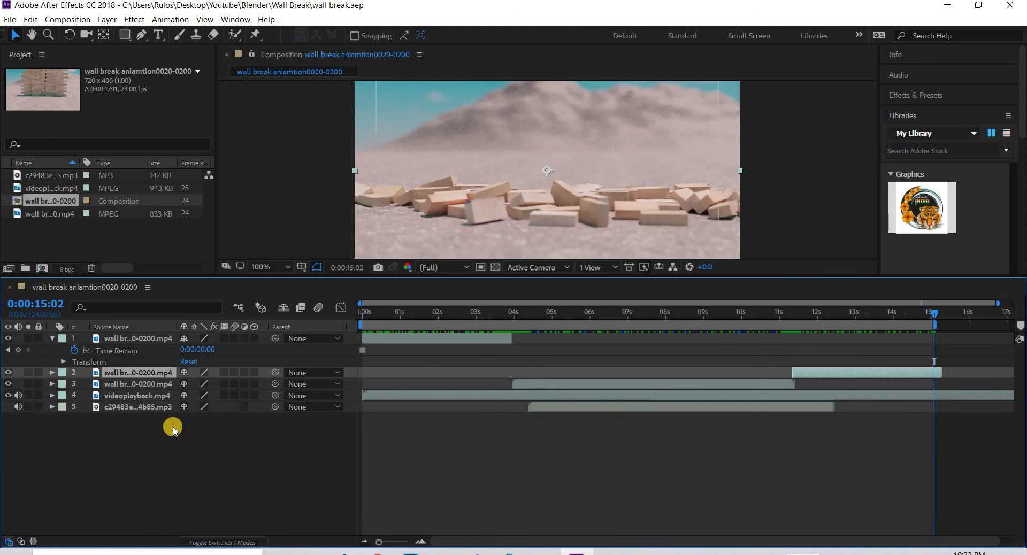
- Expand the videoplayback.mp4 layer's Audio Levels and waveform, and scrub through the composition to examine its volume keyframes
left_click(59, 399)
left_click(51, 395)
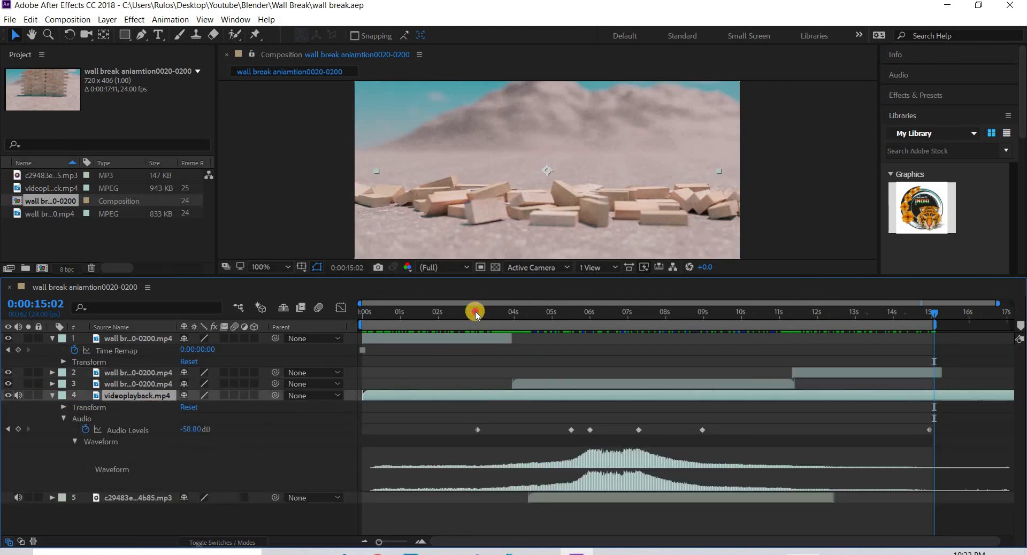
left_click_drag(475, 315, 375, 311)
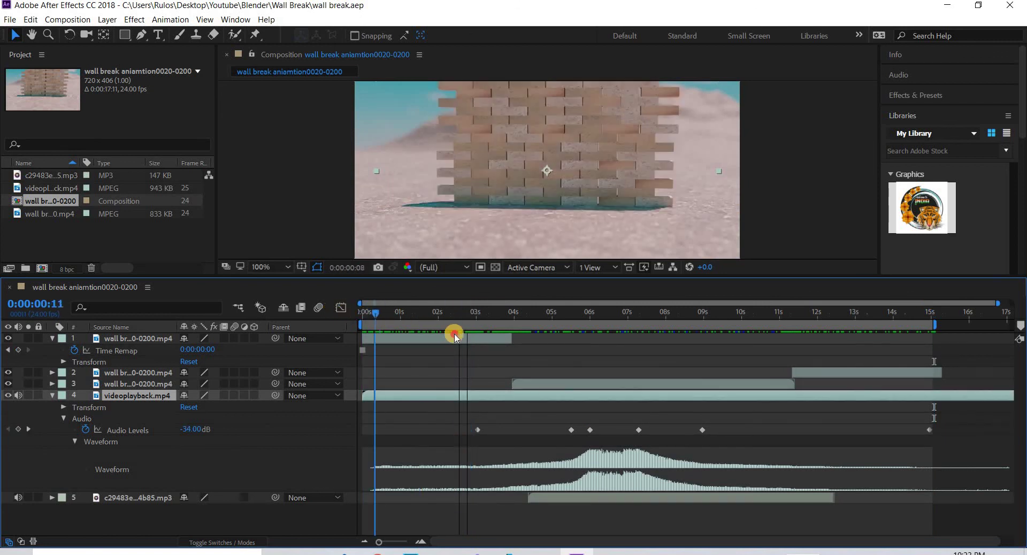
key("space")
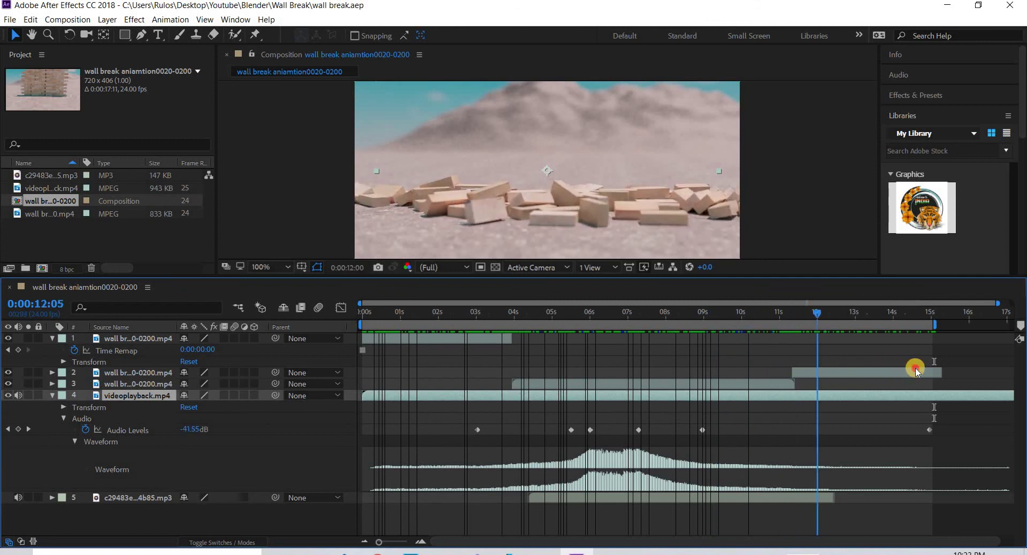
left_click_drag(928, 370, 441, 438)
- Examine the mp3 layer's Audio Levels and waveform while scrubbing, and review the whole composition with all layers collapsed
left_click(51, 499)
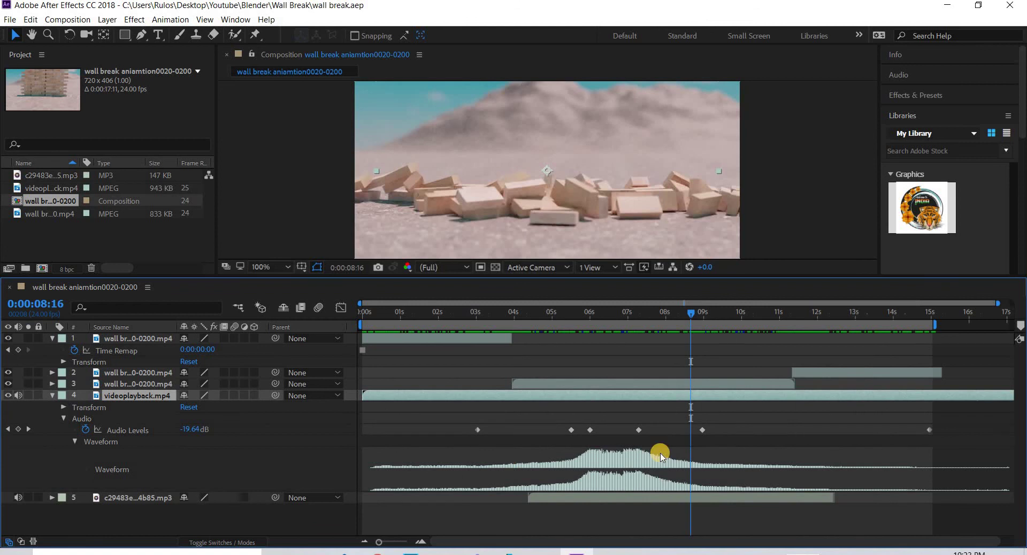
scroll(660, 452, "down", 2)
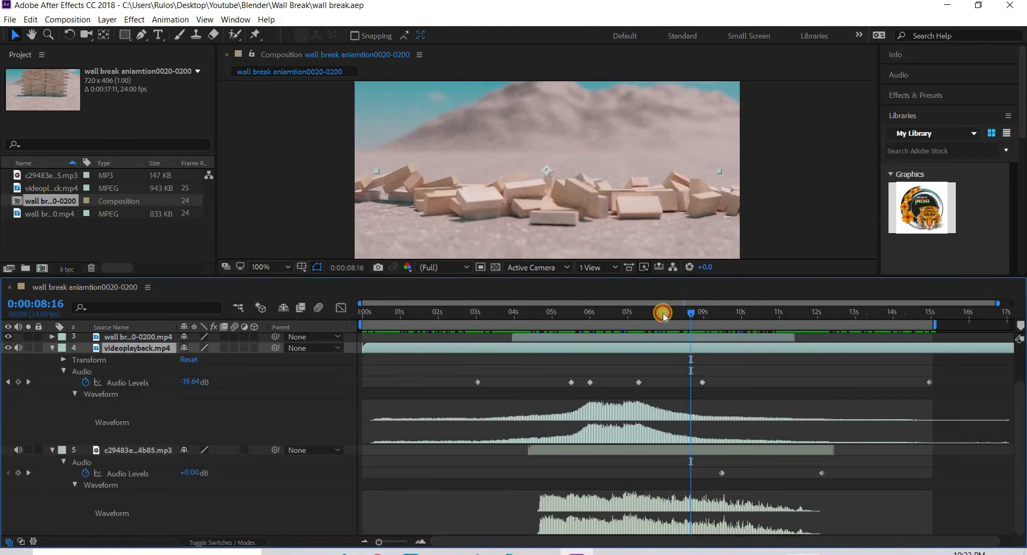
mouse_move(560, 327)
left_mouse_down()
mouse_move(593, 332)
mouse_move(534, 337)
mouse_move(814, 356)
mouse_move(799, 364)
left_mouse_up()
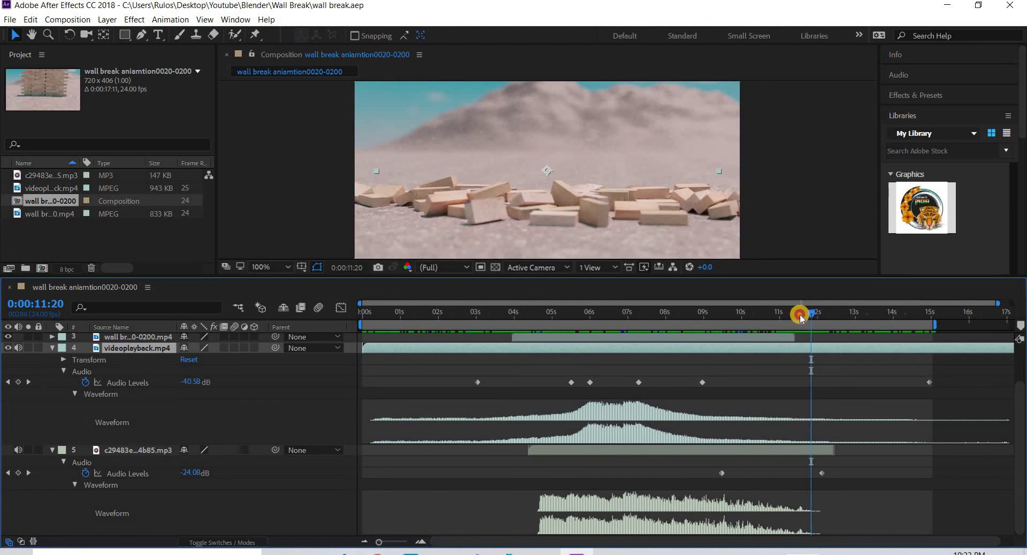
left_click_drag(774, 317, 779, 351)
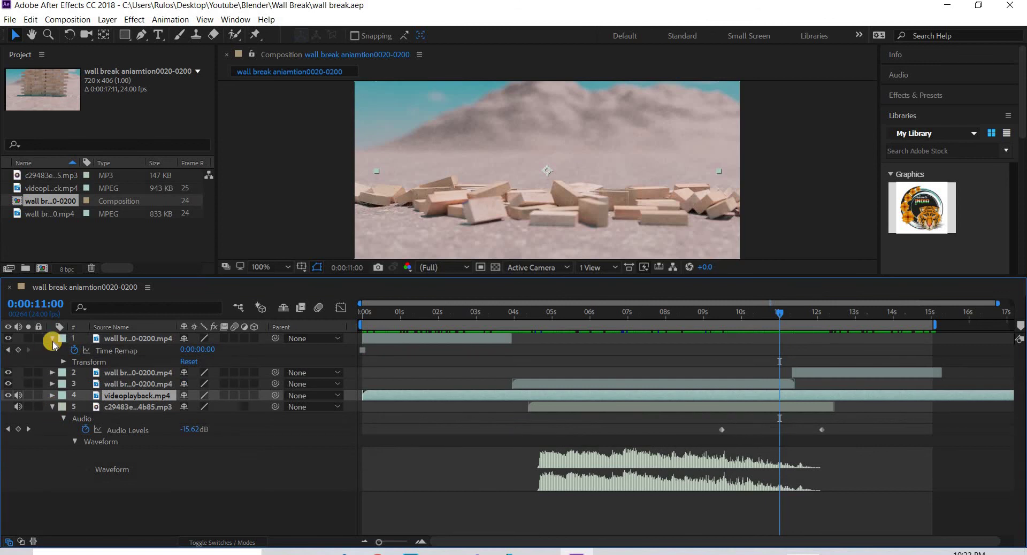
left_click_drag(494, 310, 925, 380)
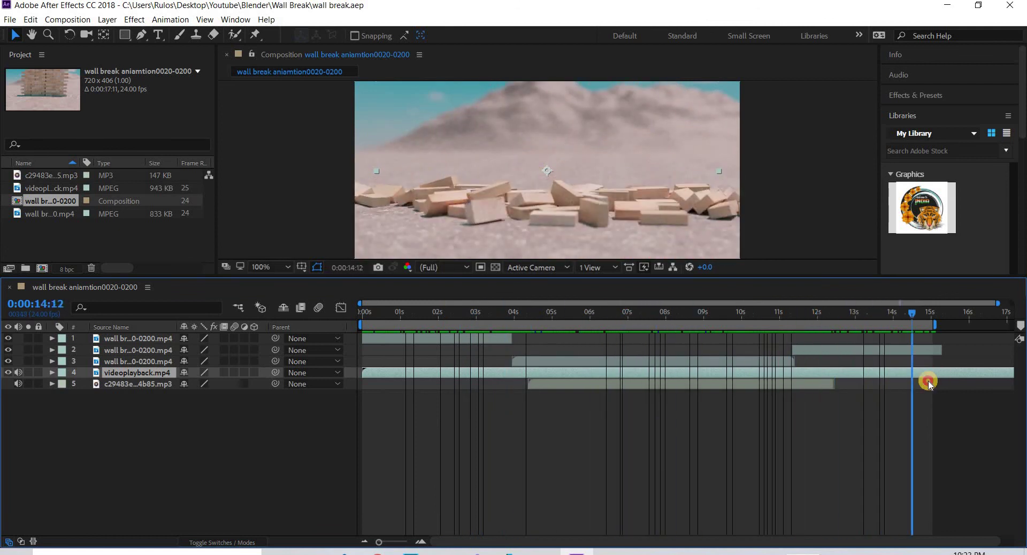